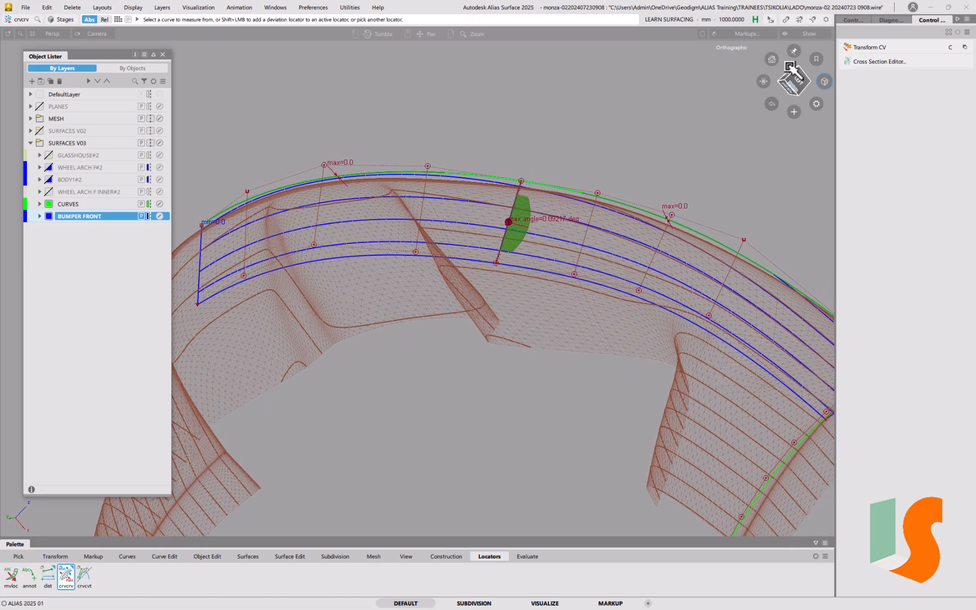
Turn on the Y axis aligned cross sections in the Cross Section Editor alongside the Z sections.
click(865, 61)
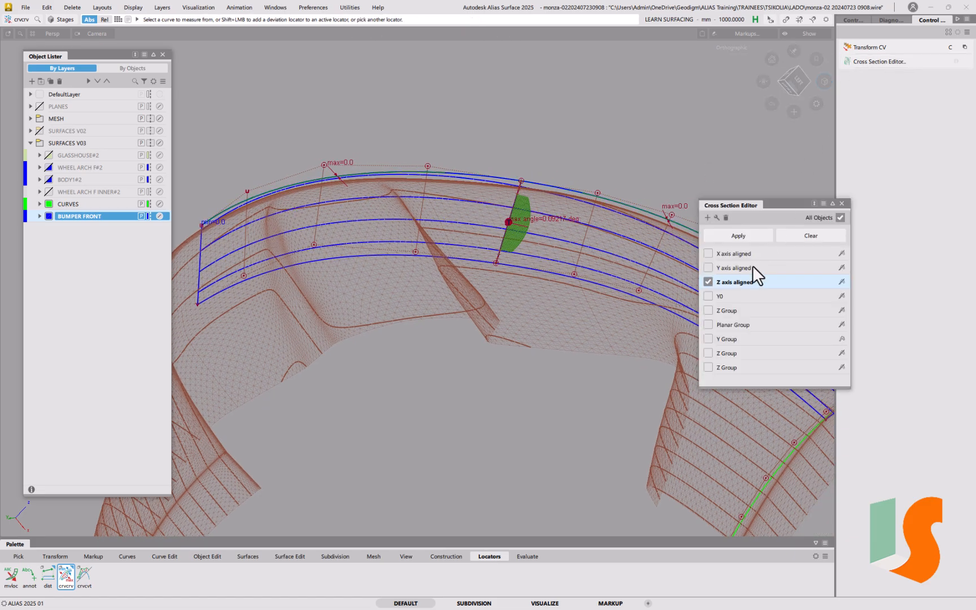
click(708, 268)
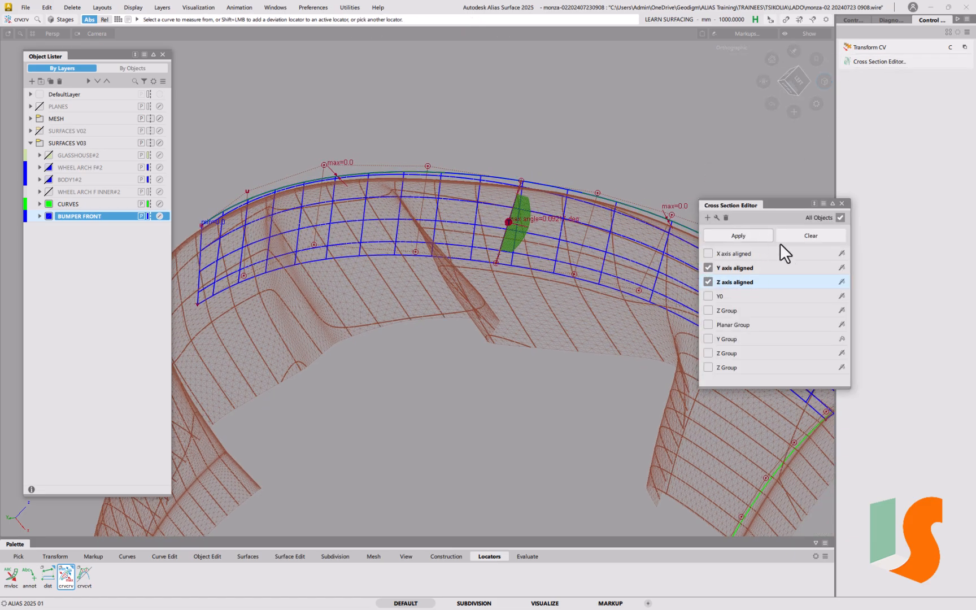
click(841, 204)
Examine how the section lines of the front bumper surfaces follow the scanned mesh along the whole upper band.
alt+shift+drag(593, 264, 521, 242)
alt+shift+middle_drag(521, 241, 488, 242)
scroll(489, 243, down, 2)
alt+shift+drag(489, 243, 546, 258)
scroll(498, 259, up, 2)
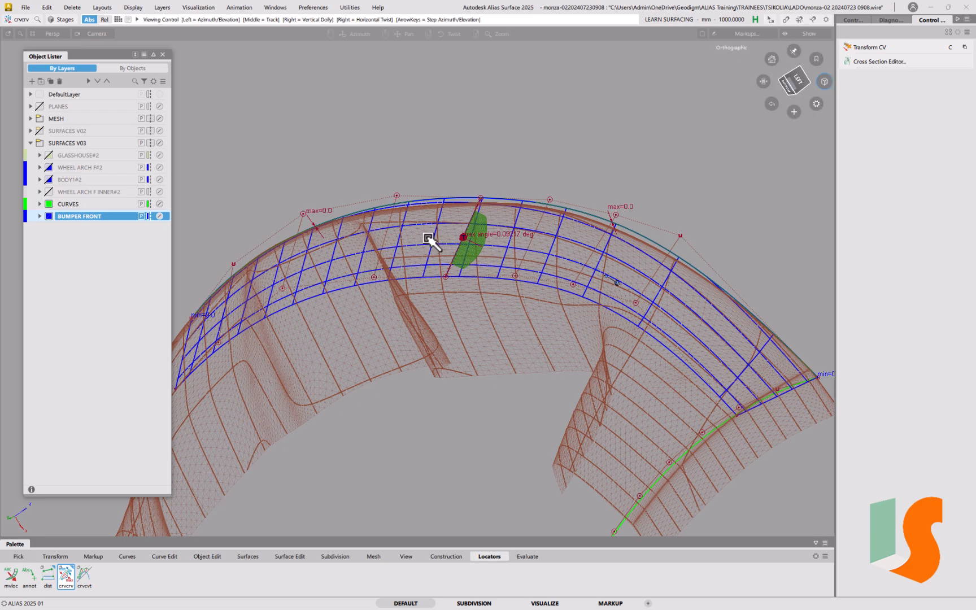
alt+shift+drag(430, 238, 425, 219)
alt+shift+middle_drag(425, 219, 497, 269)
alt+shift+drag(553, 219, 565, 254)
alt+shift+middle_drag(565, 254, 434, 245)
alt+shift+drag(499, 274, 523, 286)
alt+shift+right_drag(522, 285, 556, 293)
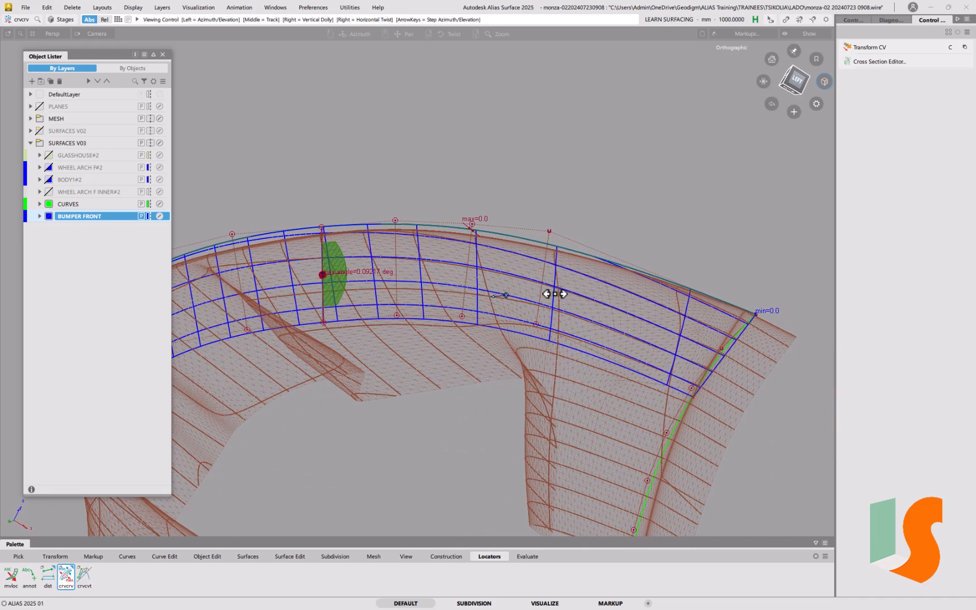
alt+shift+drag(555, 294, 507, 298)
alt+shift+drag(599, 325, 584, 326)
alt+shift+middle_drag(367, 293, 515, 292)
alt+shift+drag(515, 293, 514, 319)
alt+shift+middle_drag(517, 305, 483, 341)
Pick the centre front bumper surface and raise its V degree to 2 in the Parameterization Editor.
ctrl+shift+click(403, 373)
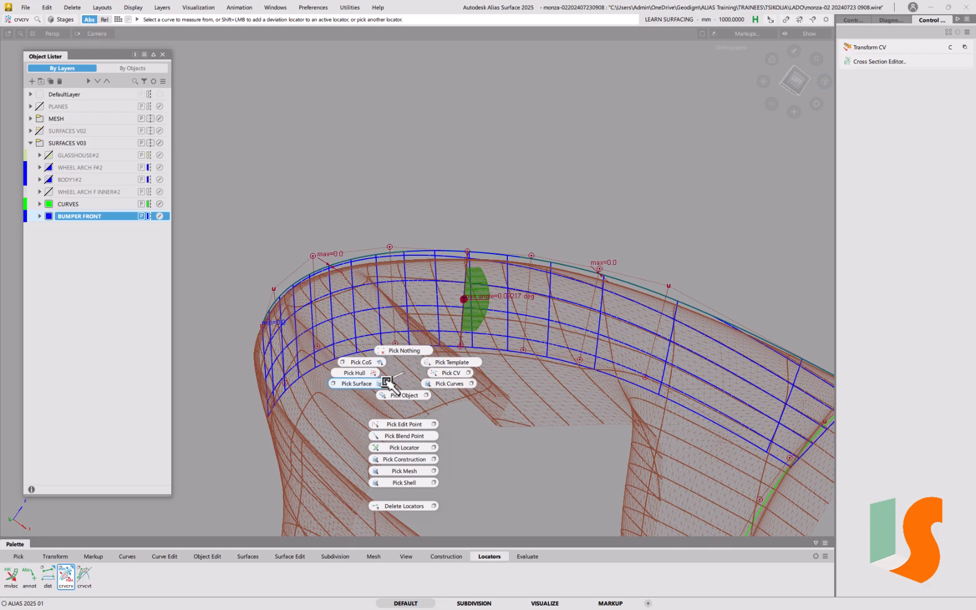
click(405, 367)
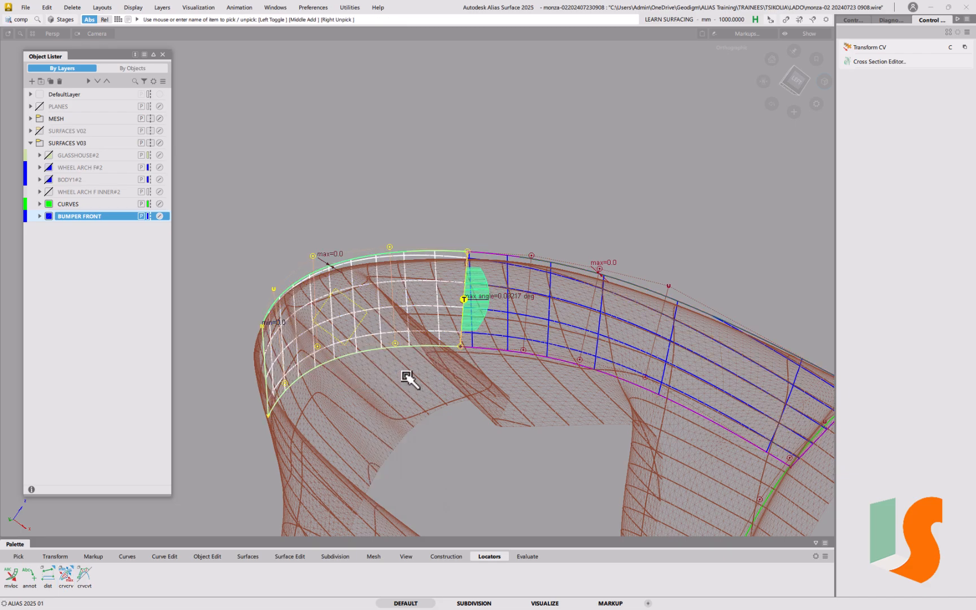
key(p)
click(547, 398)
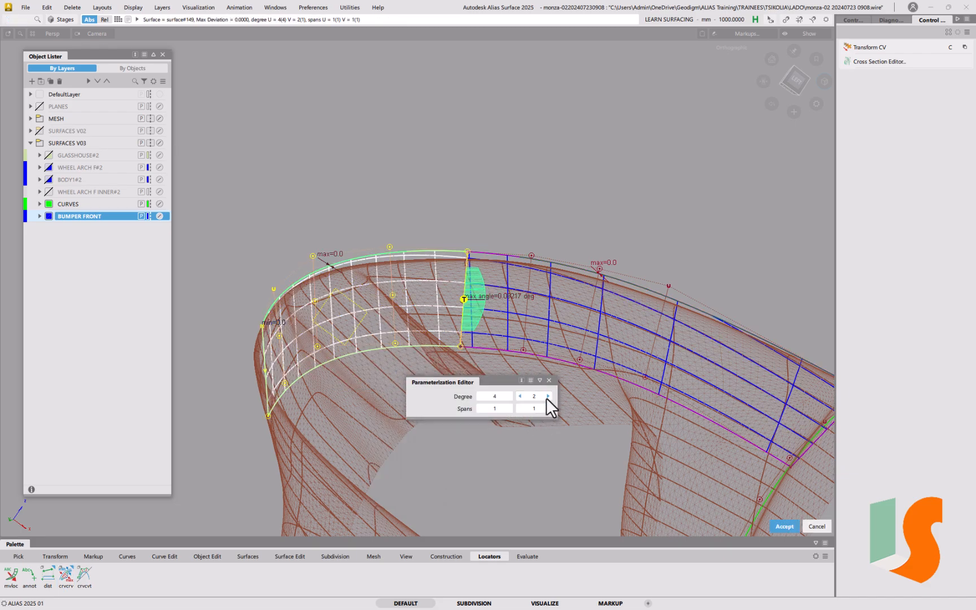
click(549, 380)
Query-edit the alignment of the adjoining side bumper surface and set its explicit V degree to 2.
ctrl+shift+drag(589, 357, 514, 348)
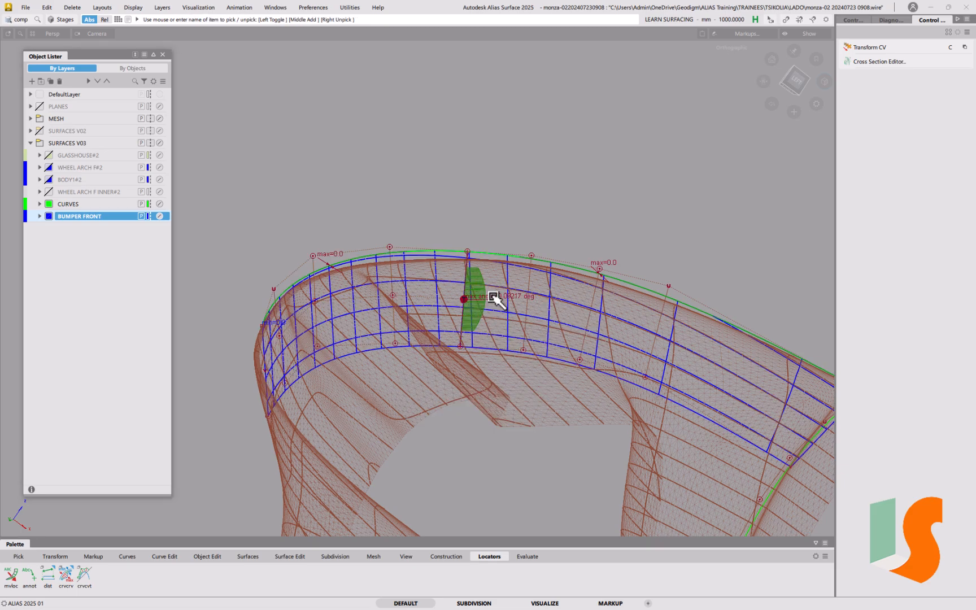
ctrl+shift+drag(513, 342, 492, 354)
click(498, 352)
key(q)
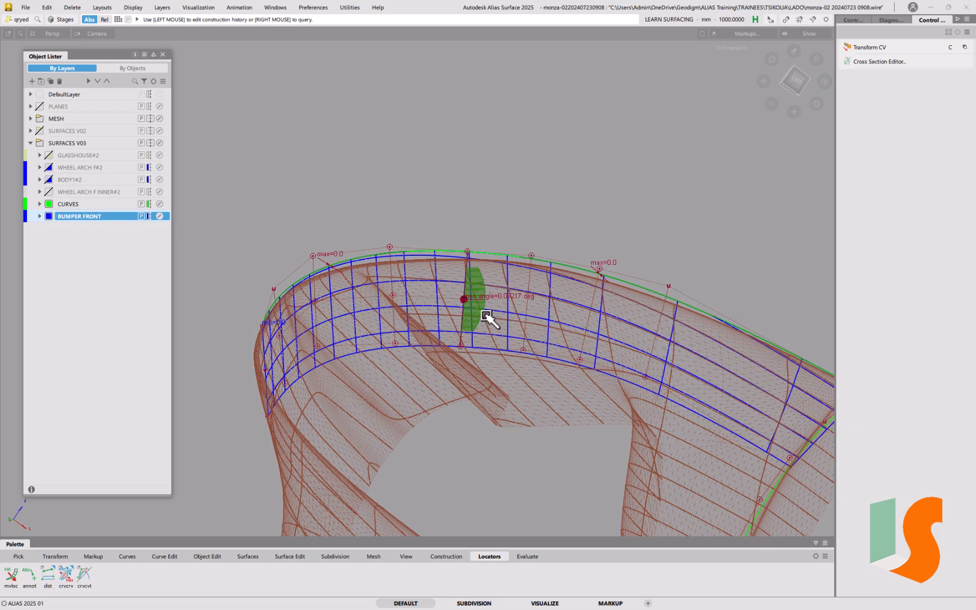
click(468, 346)
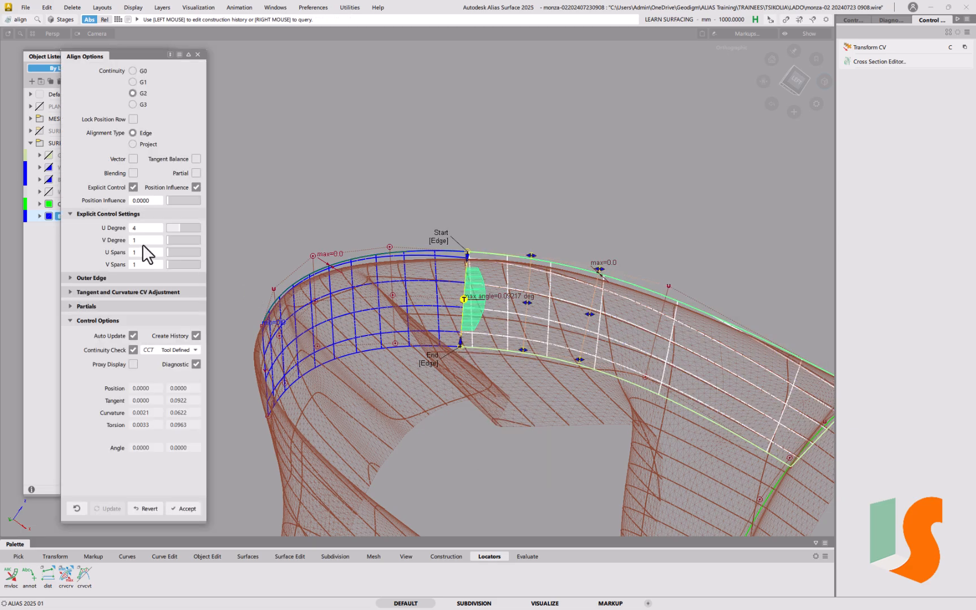
click(170, 237)
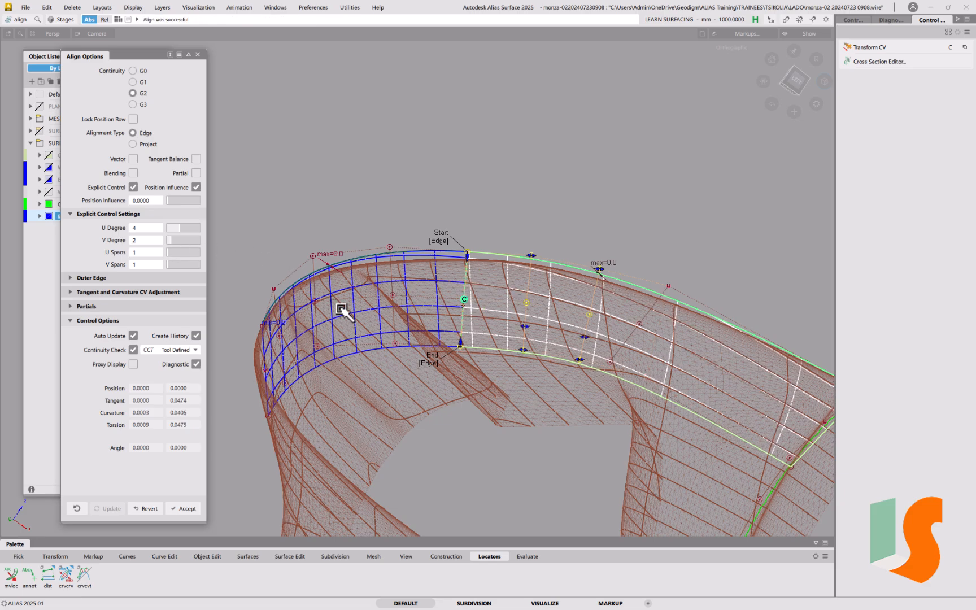
click(198, 54)
Use Transform CV to shift the bottom CV row of the centre bumper surface along X.
mouse_move(616, 392)
alt+shift+mouse_down()
mouse_move(562, 365)
mouse_move(581, 364)
mouse_move(605, 387)
alt+shift+mouse_up()
alt+shift+drag(464, 358, 564, 364)
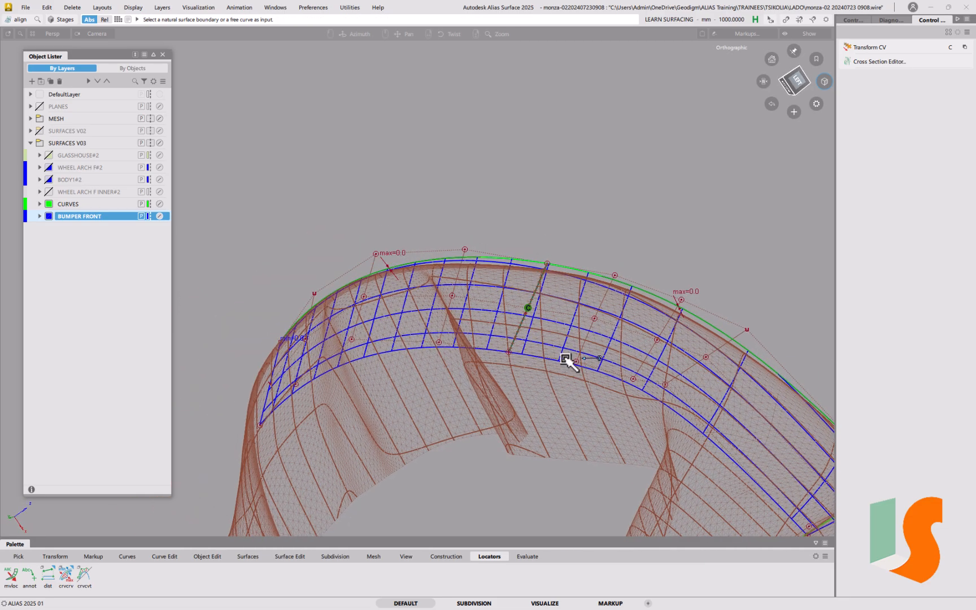
key(c)
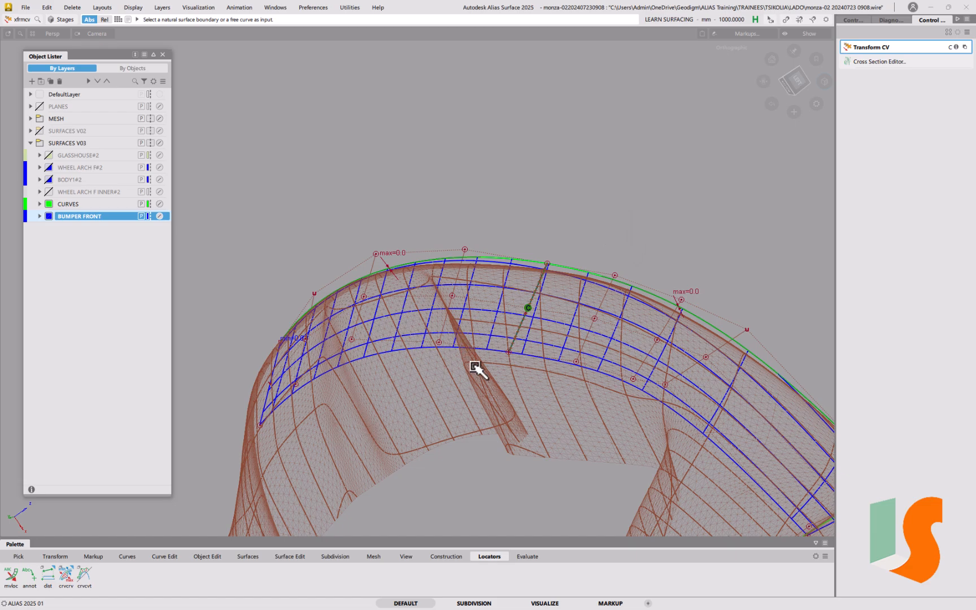
click(793, 83)
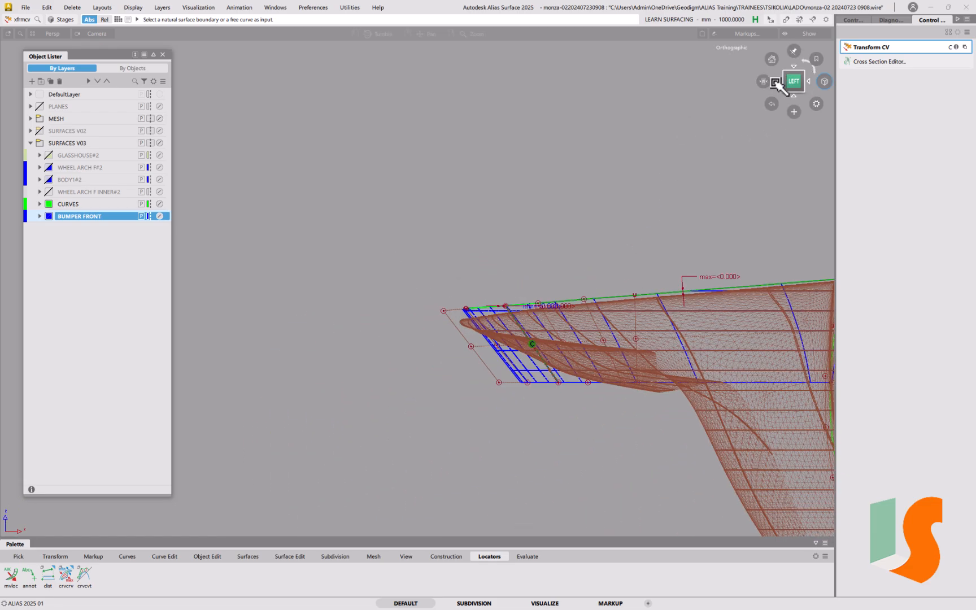
click(784, 85)
scroll(603, 330, down, 5)
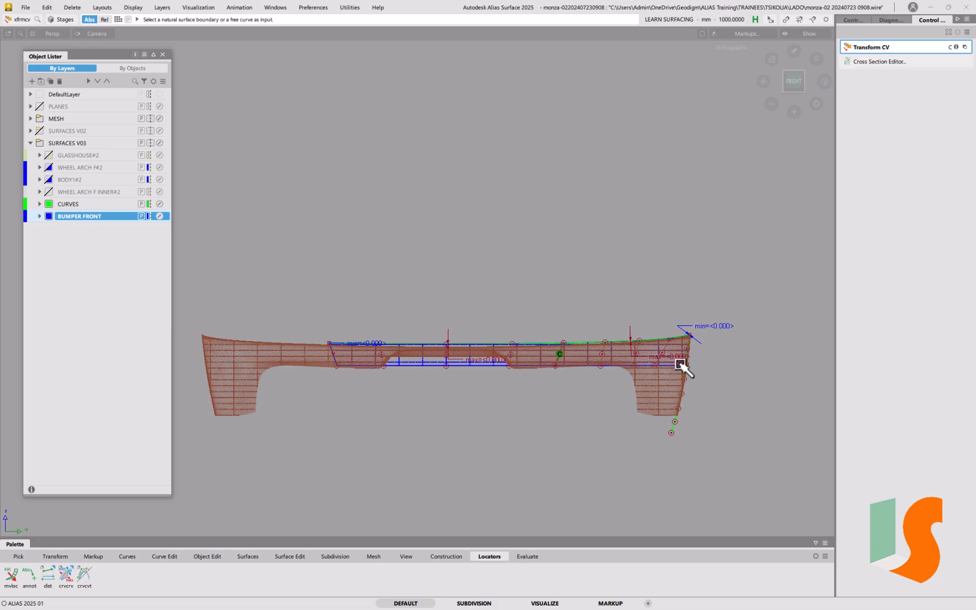
alt+shift+drag(556, 370, 536, 394)
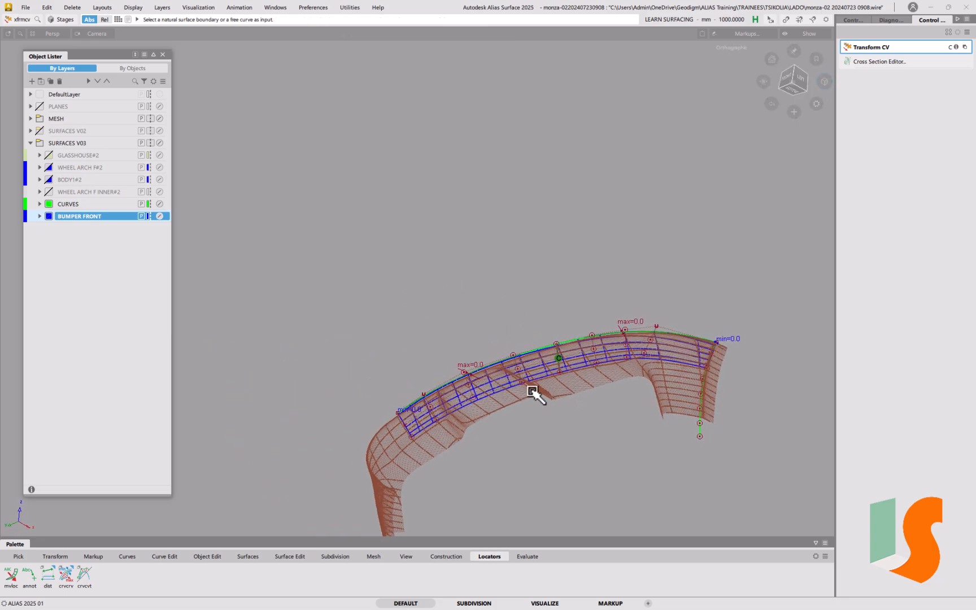
scroll(519, 298, up, 5)
alt+shift+drag(532, 355, 523, 333)
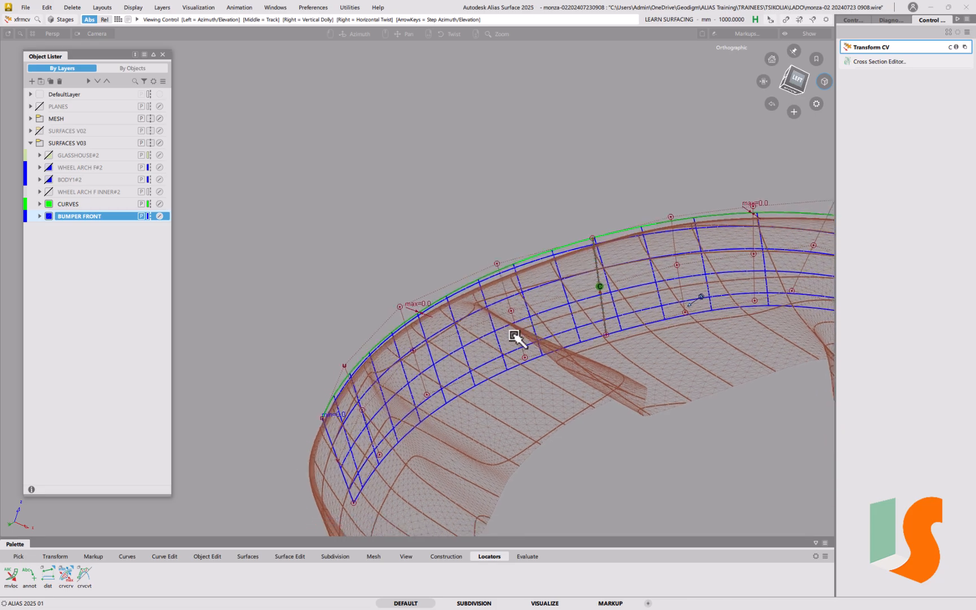
right_click(464, 387)
click(470, 379)
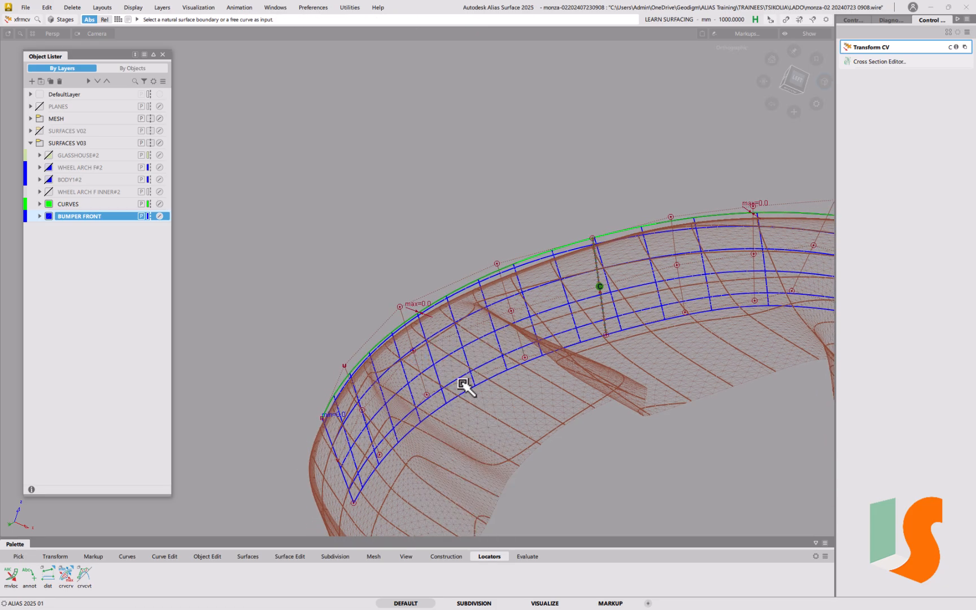
drag(372, 218, 403, 219)
alt+shift+drag(551, 311, 459, 246)
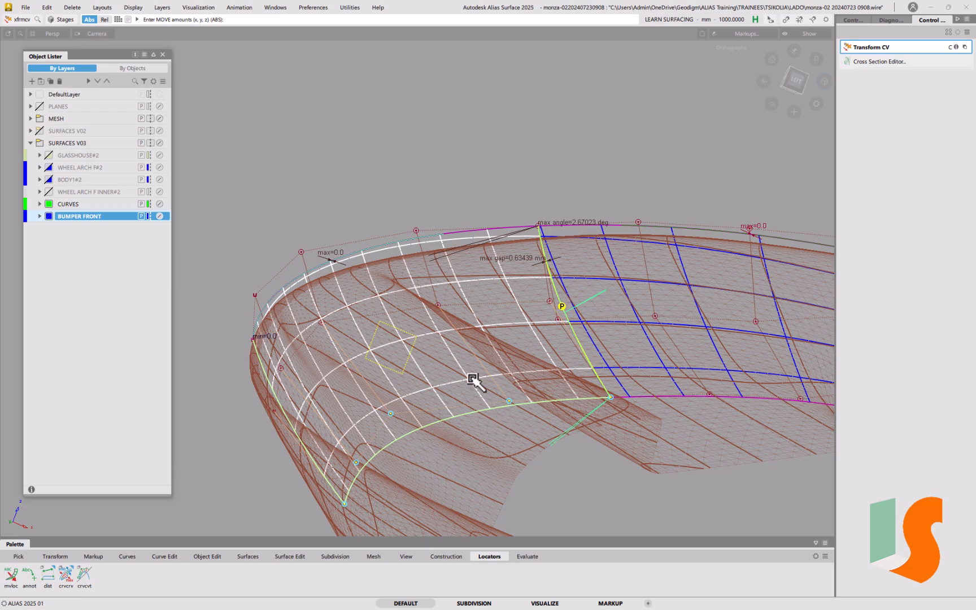
drag(397, 184, 424, 180)
alt+shift+drag(480, 205, 453, 203)
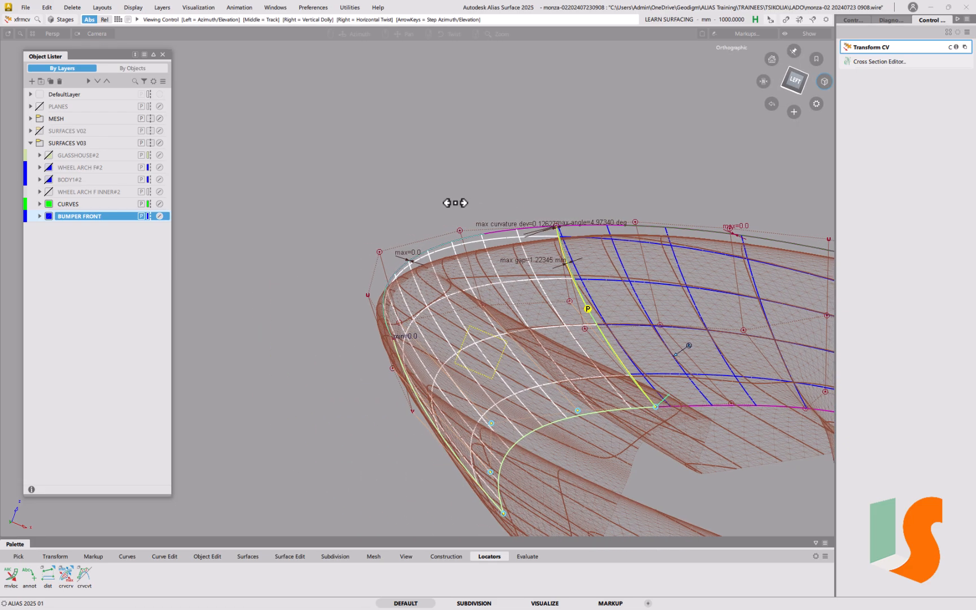
Pick the middle CV row of the centre bumper surface and lower it along Z, with a slight X shift, to match the mesh.
key(5)
mouse_move(541, 213)
alt+shift+mouse_down()
mouse_move(499, 218)
mouse_move(376, 157)
mouse_move(440, 148)
mouse_move(507, 161)
alt+shift+mouse_up()
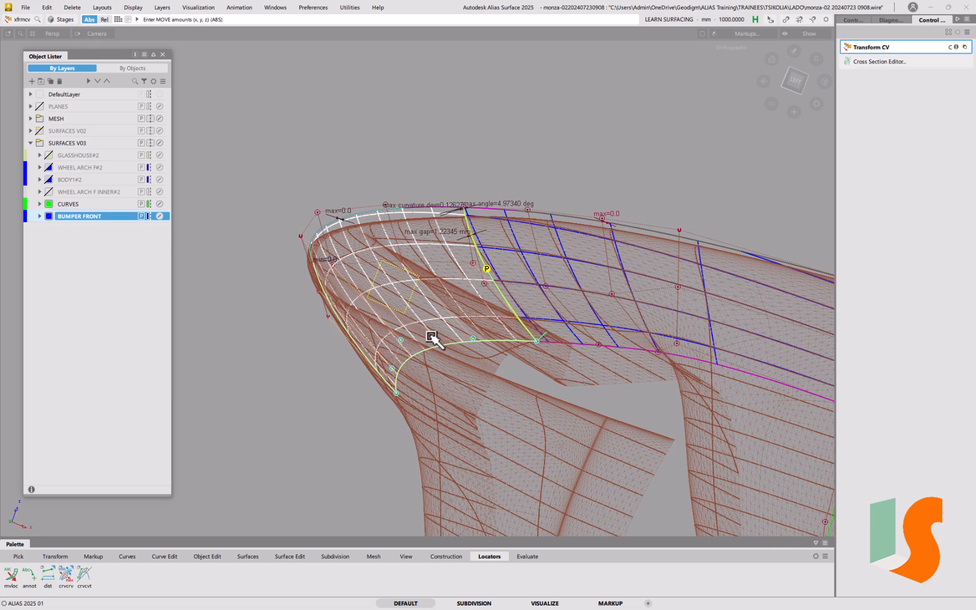
alt+shift+drag(480, 310, 580, 344)
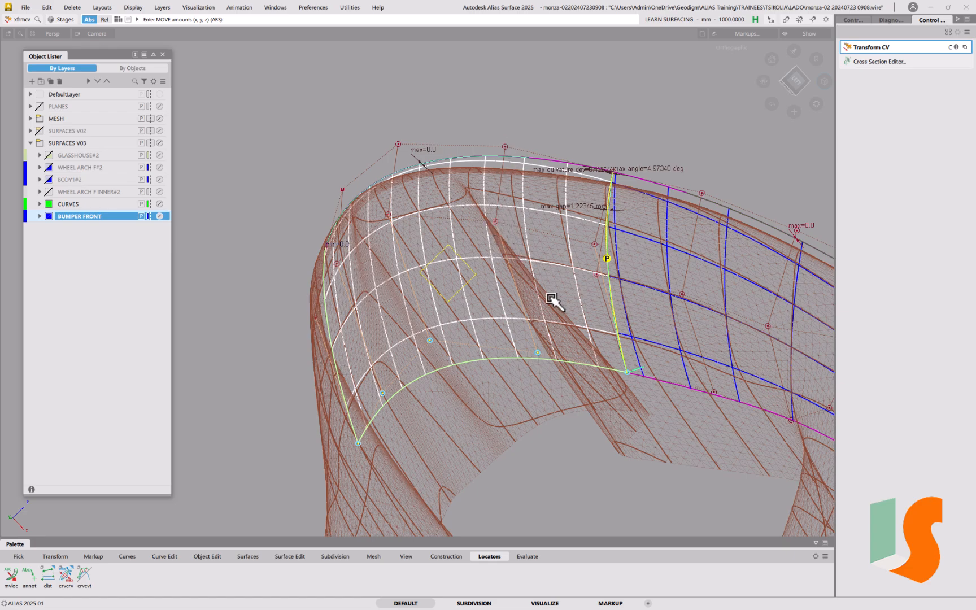
alt+shift+drag(564, 310, 609, 299)
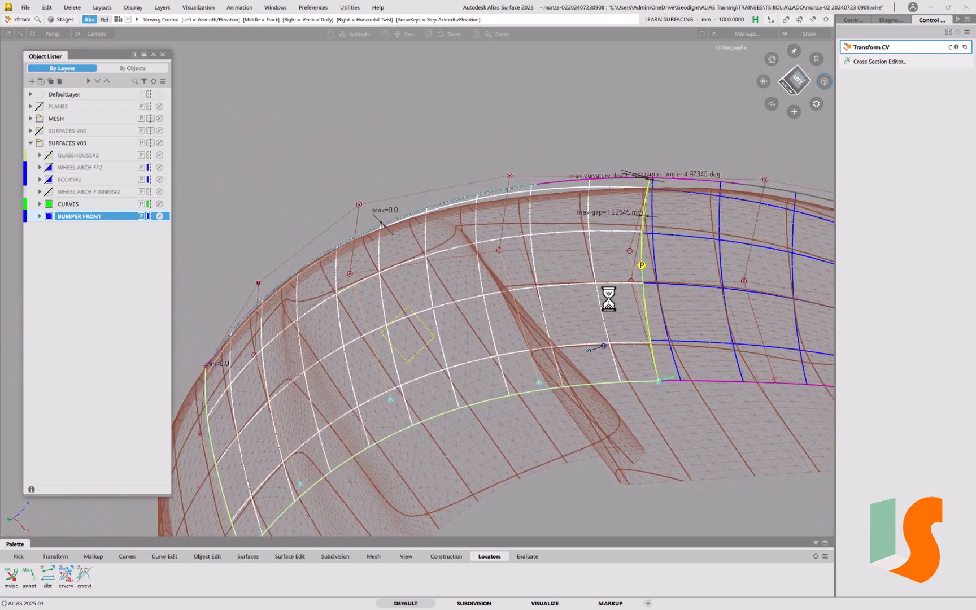
click(513, 252)
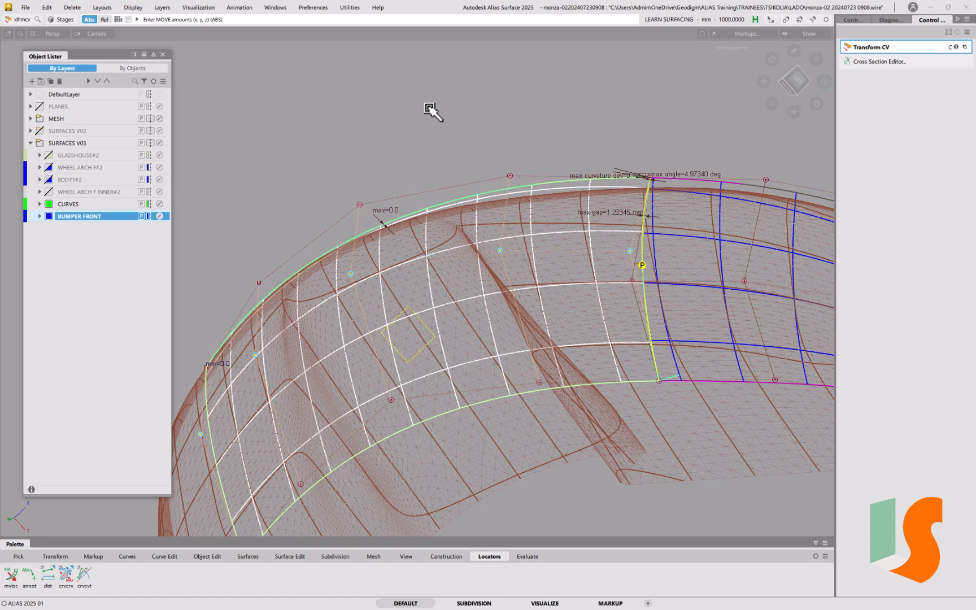
right_drag(464, 104, 442, 146)
mouse_move(442, 146)
mouse_down()
mouse_move(418, 144)
mouse_move(458, 145)
mouse_up()
right_drag(459, 145, 441, 128)
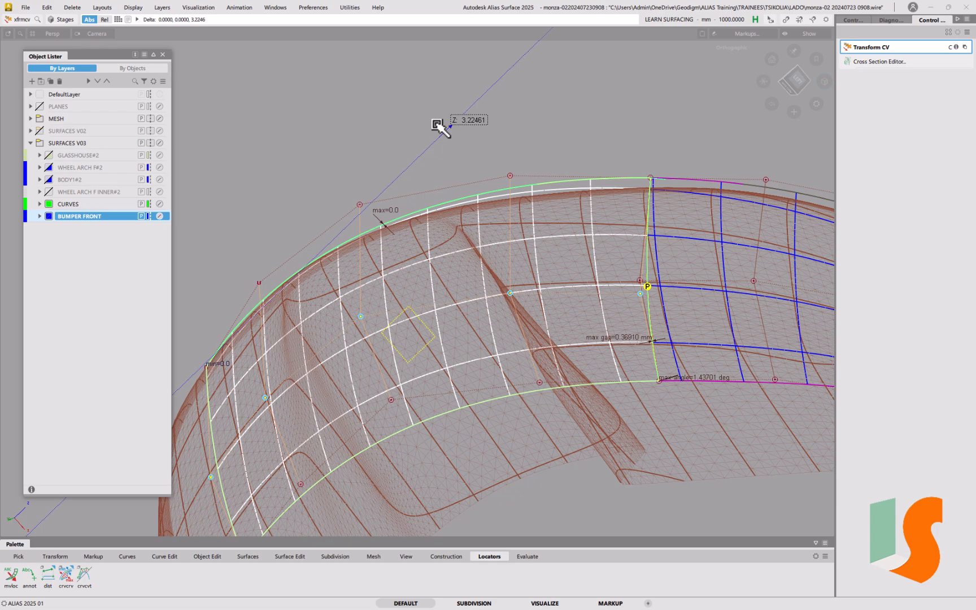
right_drag(441, 128, 444, 128)
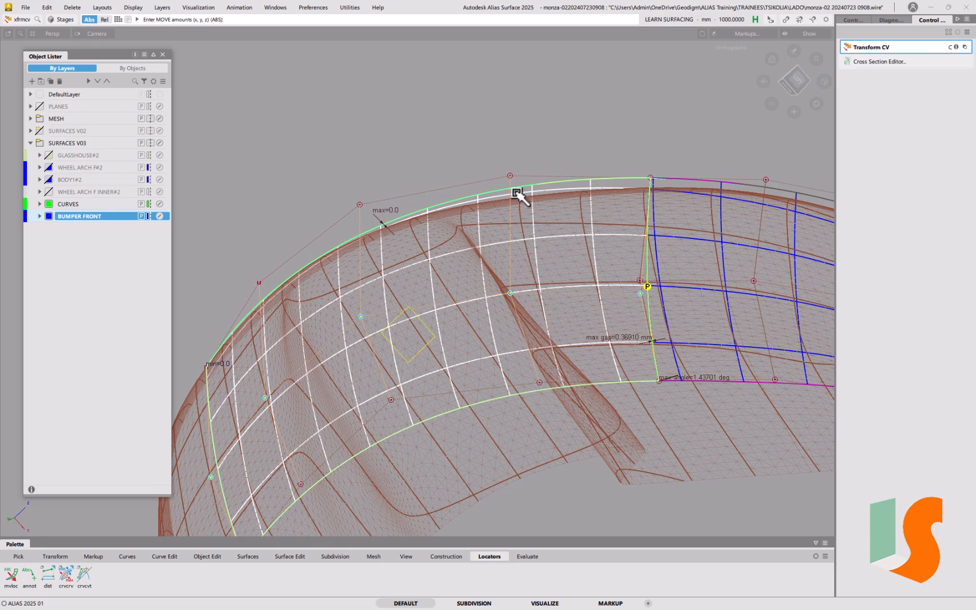
Fine-tune the middle CV row of the centre bumper surface in X and Z.
drag(520, 126, 516, 125)
right_drag(497, 128, 499, 128)
mouse_move(642, 308)
alt+shift+mouse_down()
mouse_move(639, 286)
mouse_move(571, 288)
mouse_move(529, 270)
mouse_move(636, 289)
mouse_move(632, 297)
alt+shift+mouse_up()
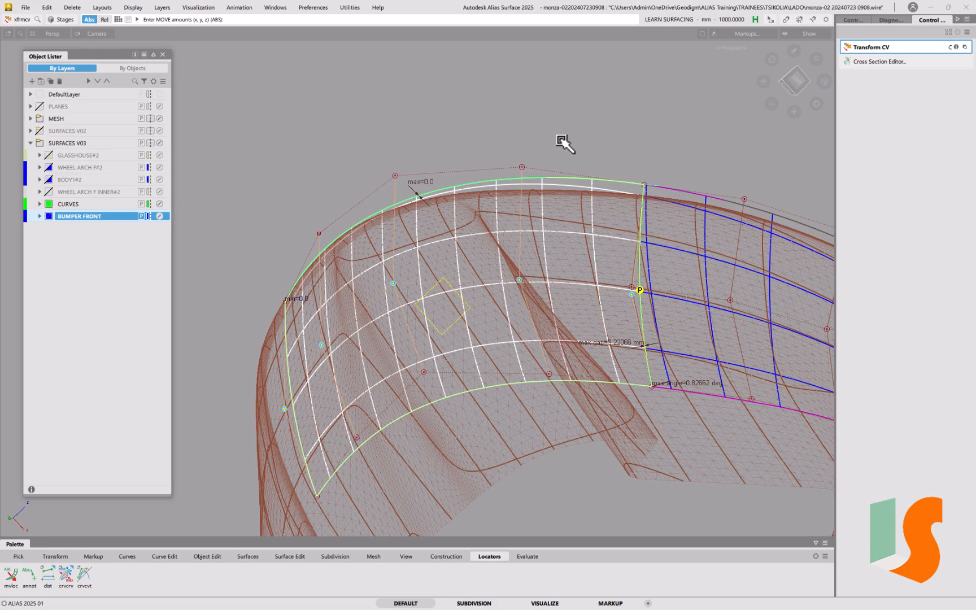
drag(459, 111, 465, 117)
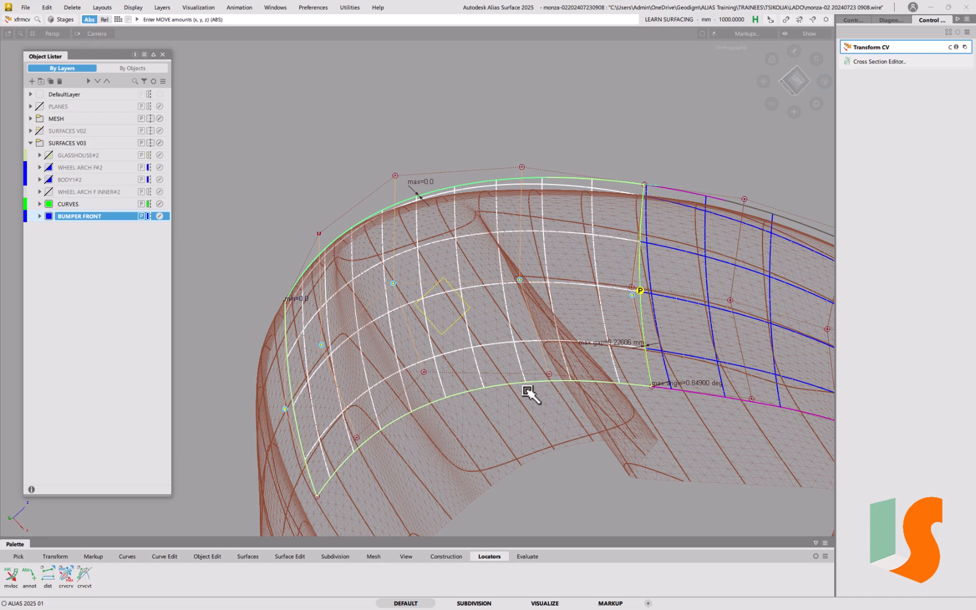
Move the bottom CV row of the centre bumper surface about -3.5 mm along X and inspect the bumper's shape.
click(515, 374)
drag(583, 133, 577, 134)
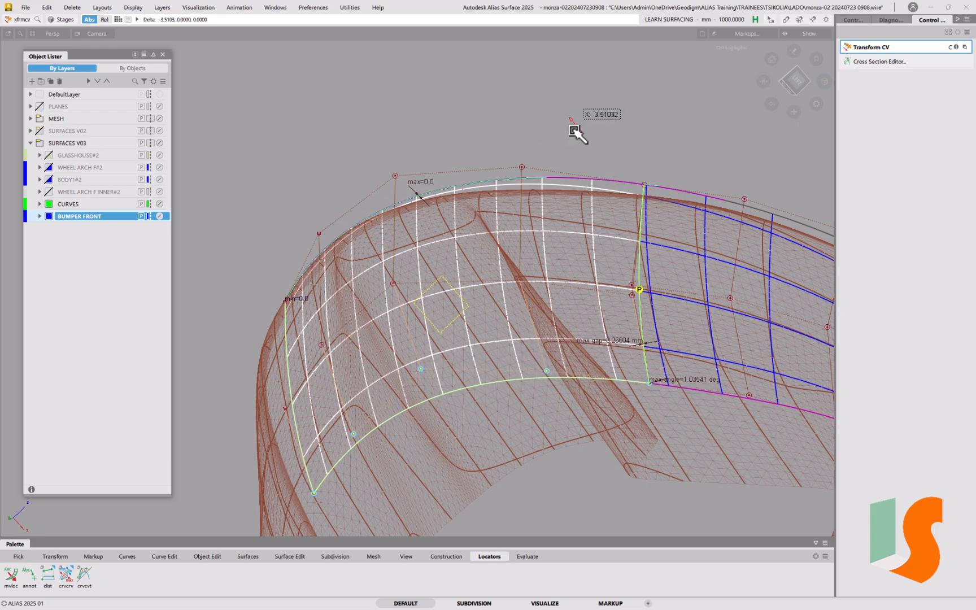
alt+shift+drag(608, 270, 568, 259)
alt+shift+right_drag(577, 217, 566, 286)
alt+shift+middle_drag(548, 288, 566, 338)
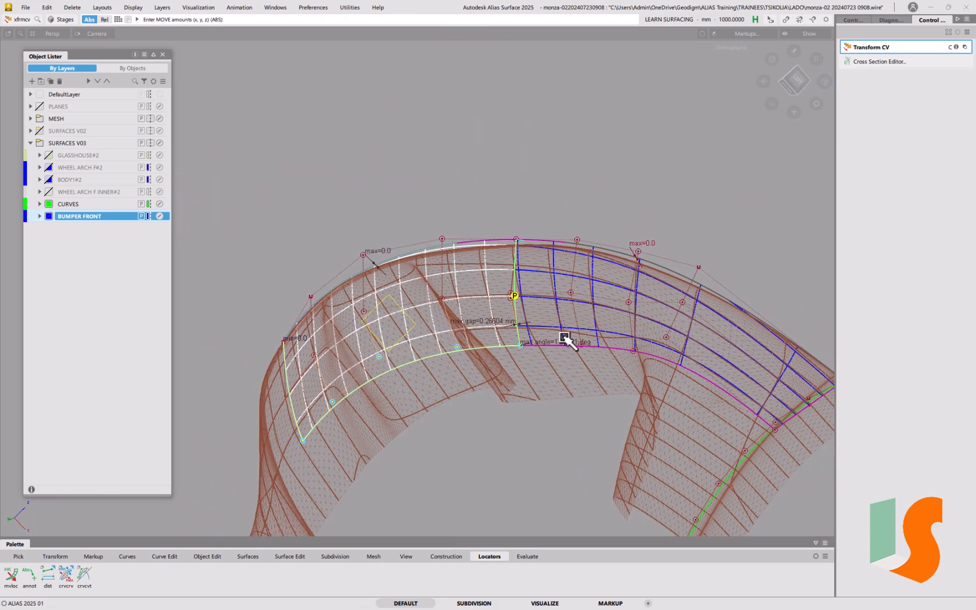
alt+shift+right_drag(527, 320, 545, 249)
alt+shift+drag(510, 333, 451, 348)
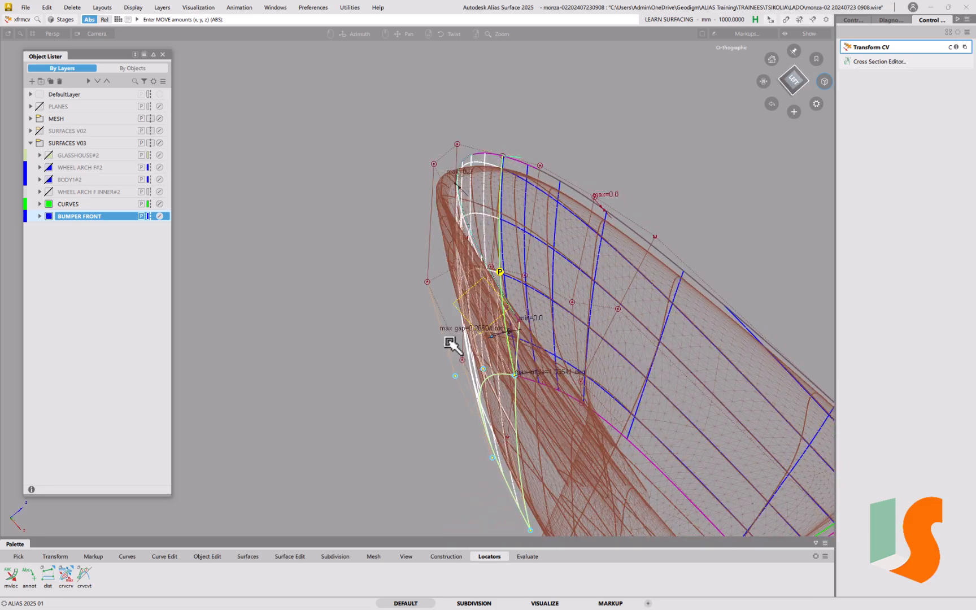
alt+shift+drag(558, 191, 558, 290)
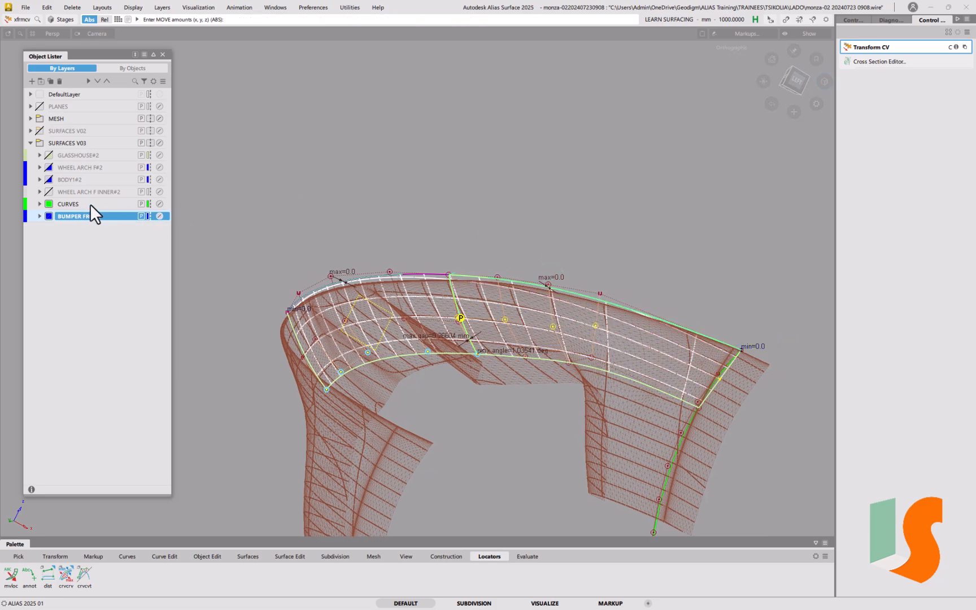
Show the BODY1#2 layer and inspect the bumper surfaces against the car body from the side and front.
click(49, 179)
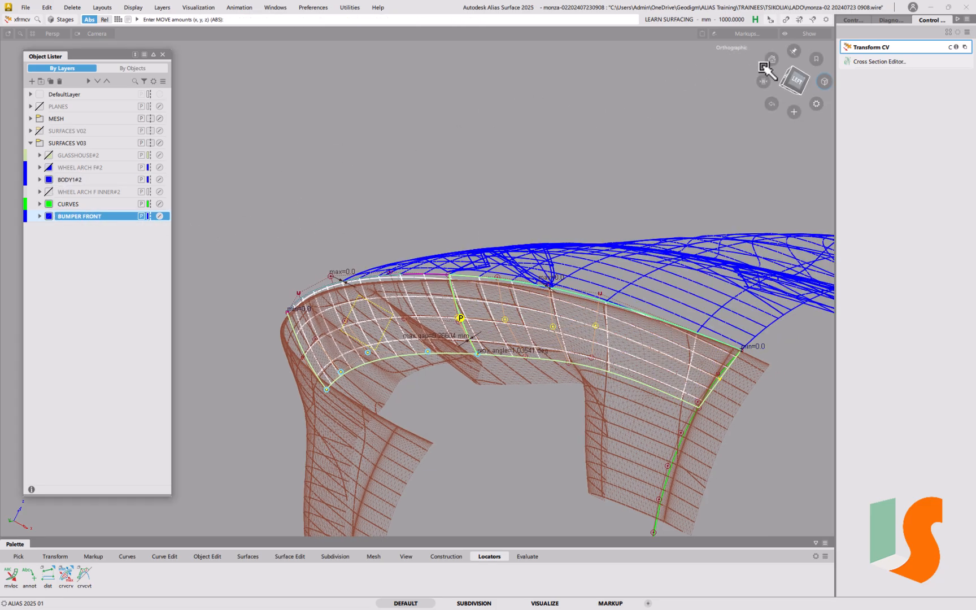
click(797, 82)
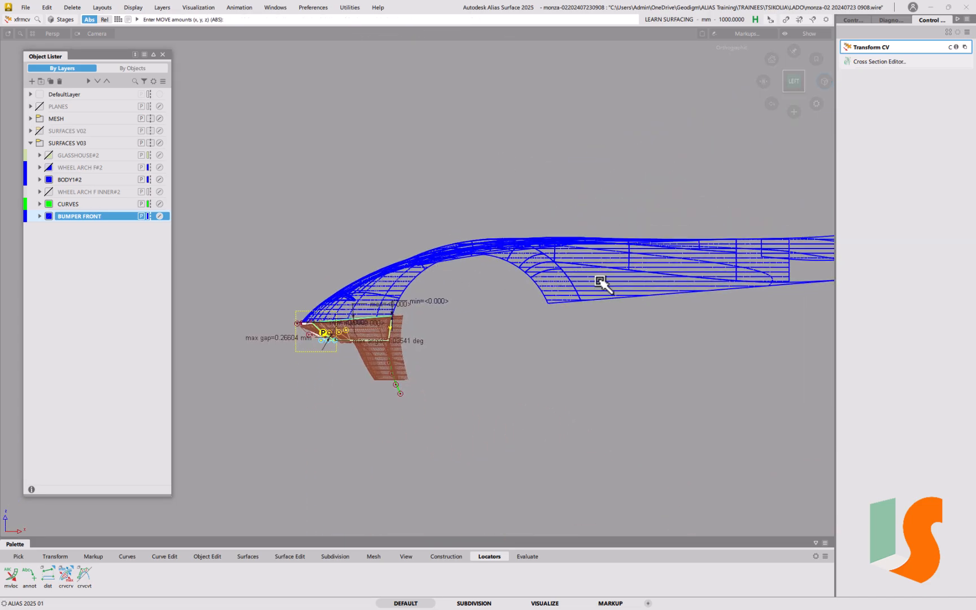
alt+shift+drag(649, 303, 650, 335)
alt+shift+right_drag(651, 334, 645, 220)
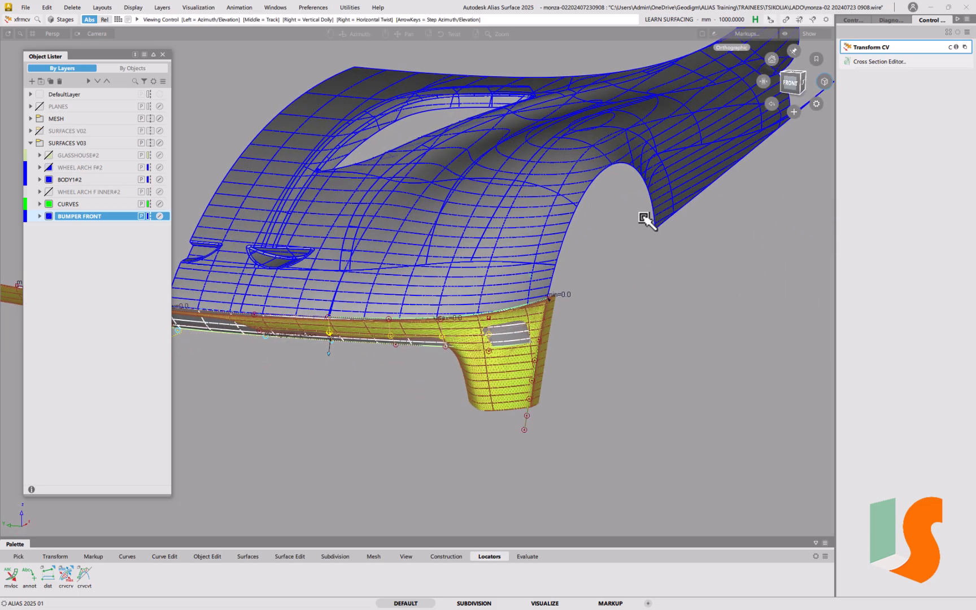
Examine how the front bumper surfaces meet the car body and the scanned mesh from the front, side and close up.
alt+shift+middle_drag(645, 220, 590, 326)
alt+shift+drag(590, 326, 621, 279)
alt+shift+middle_drag(611, 330, 565, 319)
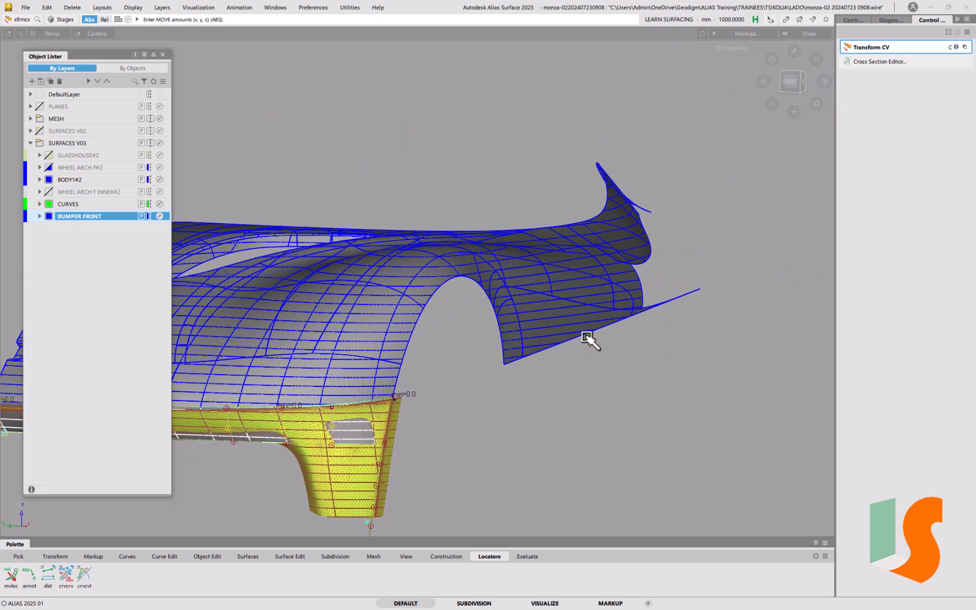
alt+shift+drag(507, 342, 511, 347)
alt+shift+middle_drag(511, 347, 622, 270)
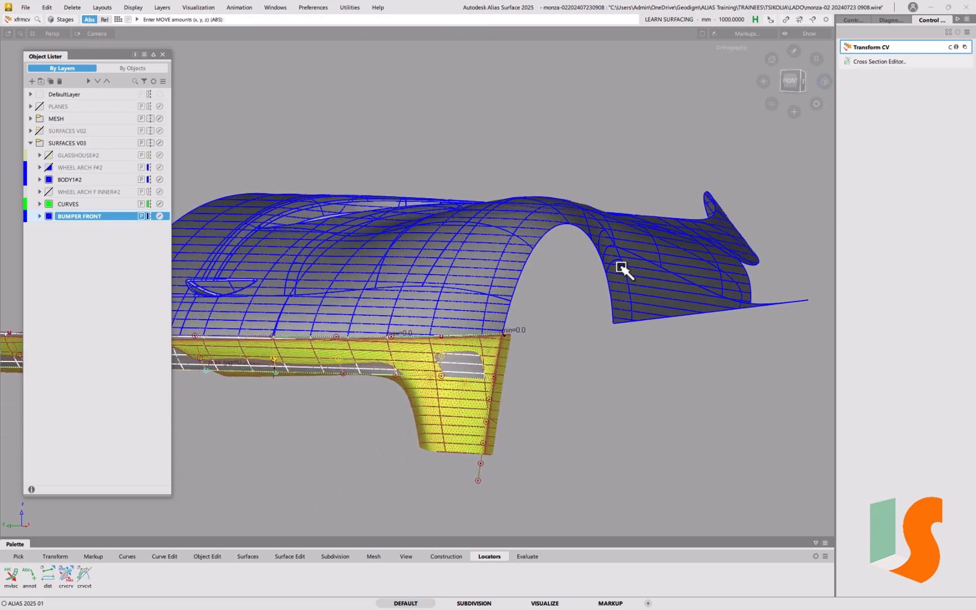
mouse_move(356, 357)
alt+shift+mouse_down()
mouse_move(383, 322)
mouse_move(421, 327)
mouse_move(371, 311)
mouse_move(295, 366)
alt+shift+mouse_up()
alt+shift+right_drag(294, 366, 316, 292)
alt+shift+middle_drag(316, 292, 431, 288)
alt+shift+drag(432, 287, 396, 311)
alt+shift+right_drag(397, 311, 418, 410)
alt+shift+drag(418, 410, 459, 423)
alt+shift+right_drag(363, 349, 483, 314)
alt+shift+drag(483, 315, 295, 223)
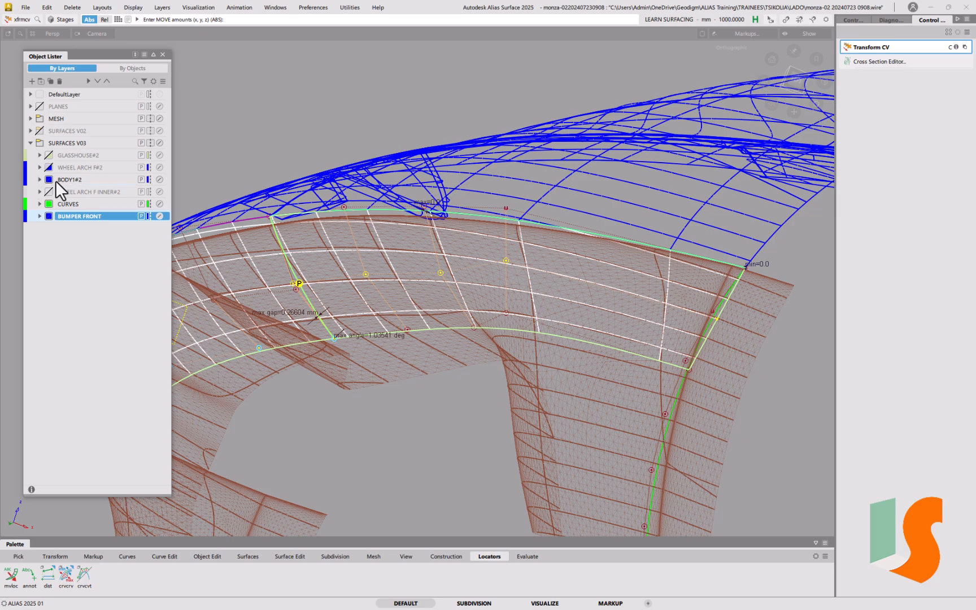
Hide the BODY1#2 layer and inspect the outer end of the side bumper surface against its boundary curve.
click(49, 179)
alt+shift+drag(370, 329, 383, 267)
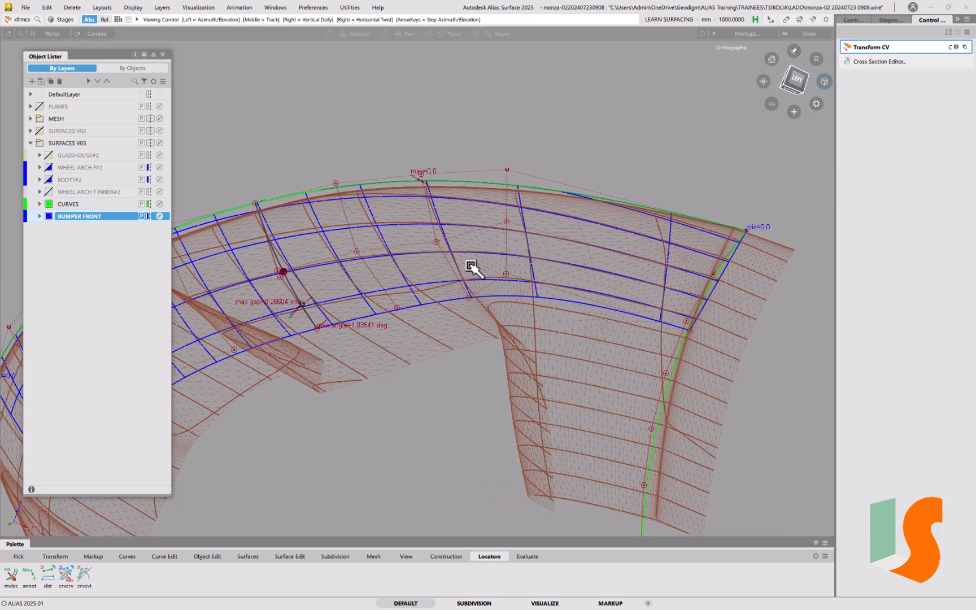
alt+shift+drag(472, 266, 482, 268)
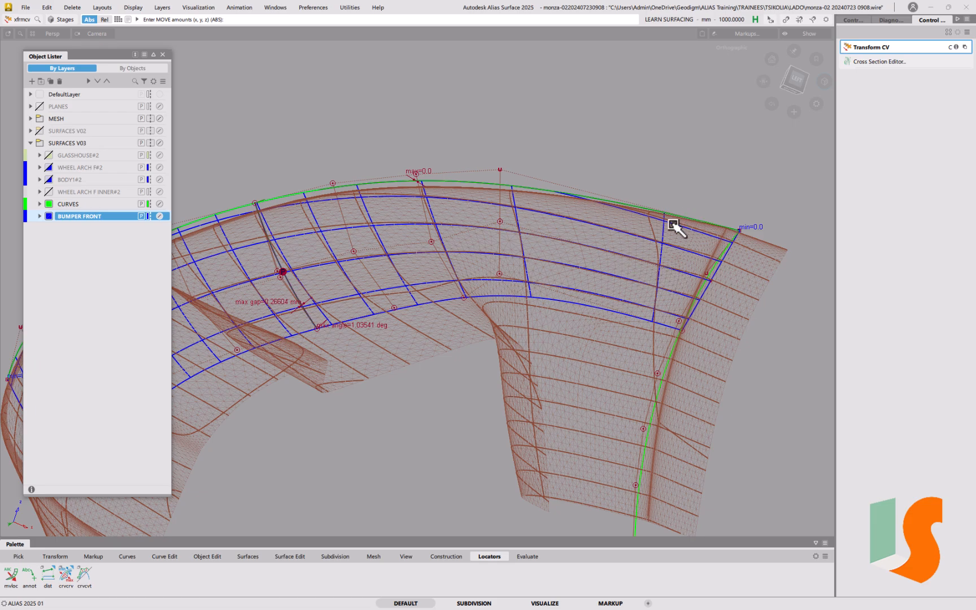
alt+shift+right_drag(712, 287, 777, 174)
alt+shift+middle_drag(789, 172, 721, 187)
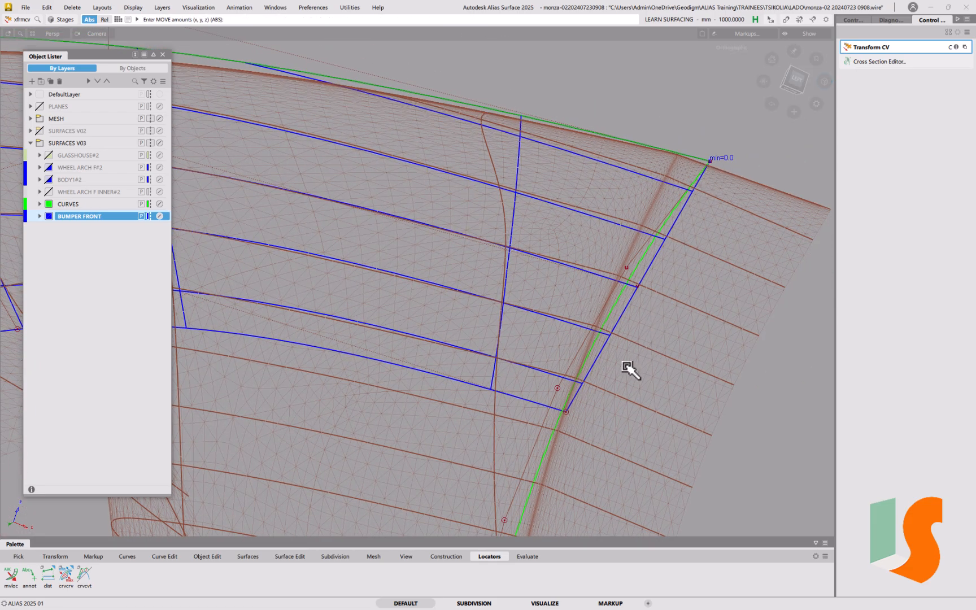
alt+shift+right_drag(676, 261, 640, 298)
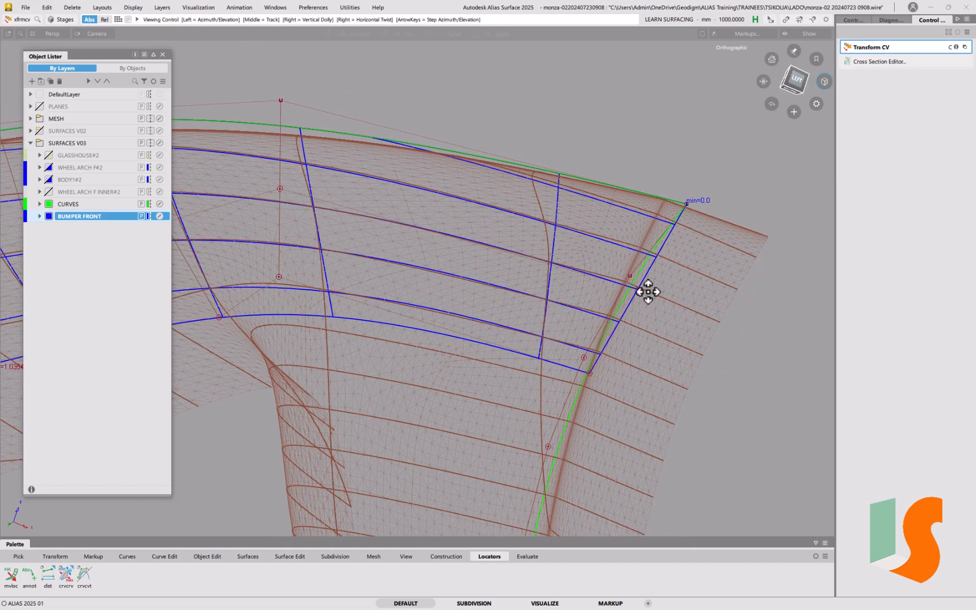
alt+shift+middle_drag(640, 297, 706, 247)
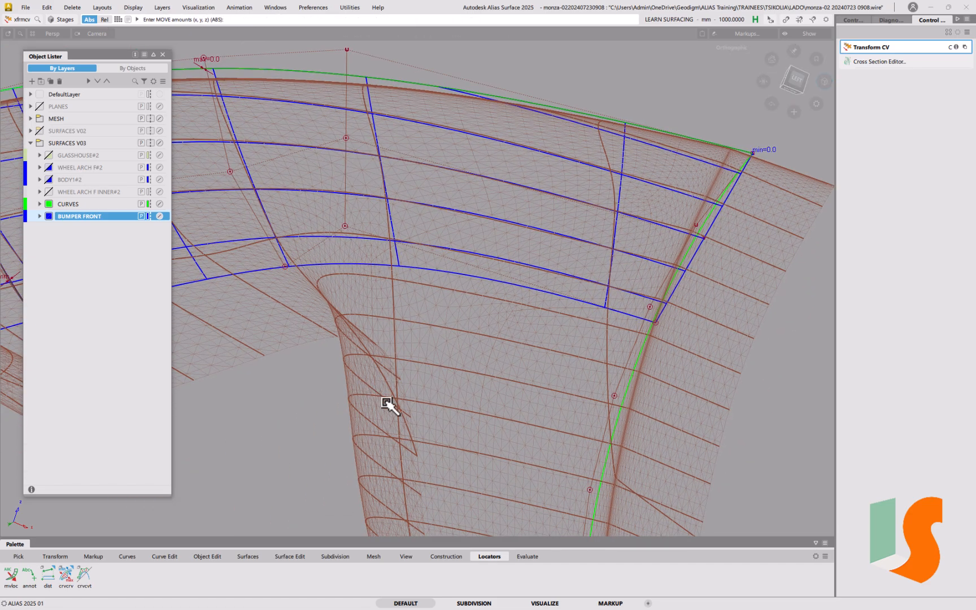
Align the outer edge of the side bumper surface to the vertical boundary curve with G0 continuity and the Partial option.
click(208, 556)
click(97, 572)
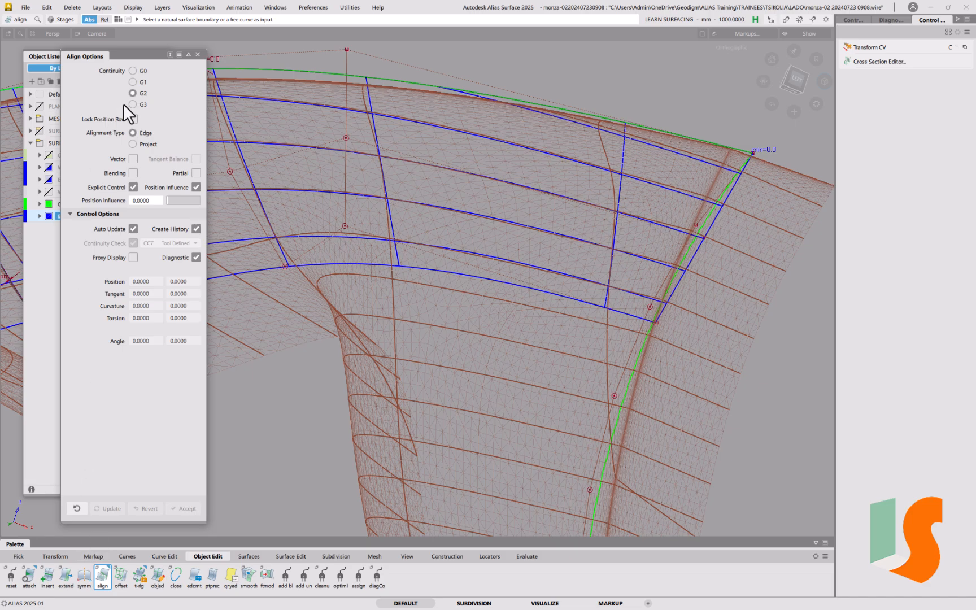
click(701, 244)
click(196, 173)
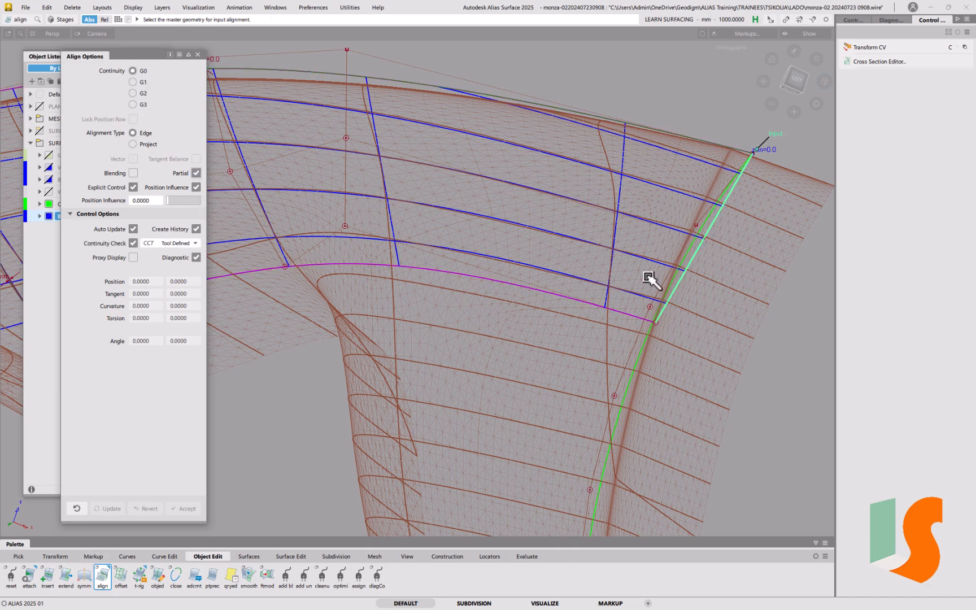
click(675, 276)
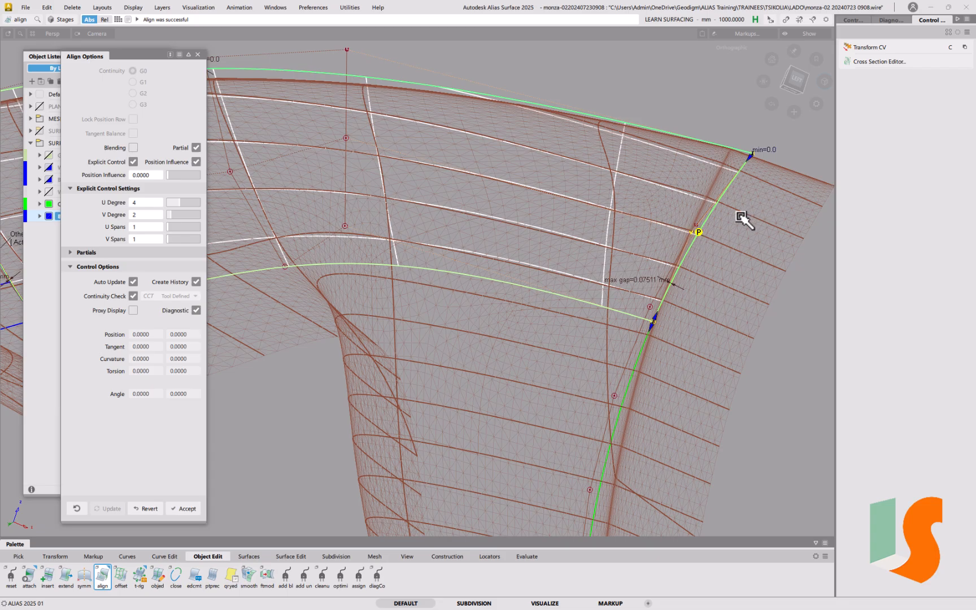
click(796, 81)
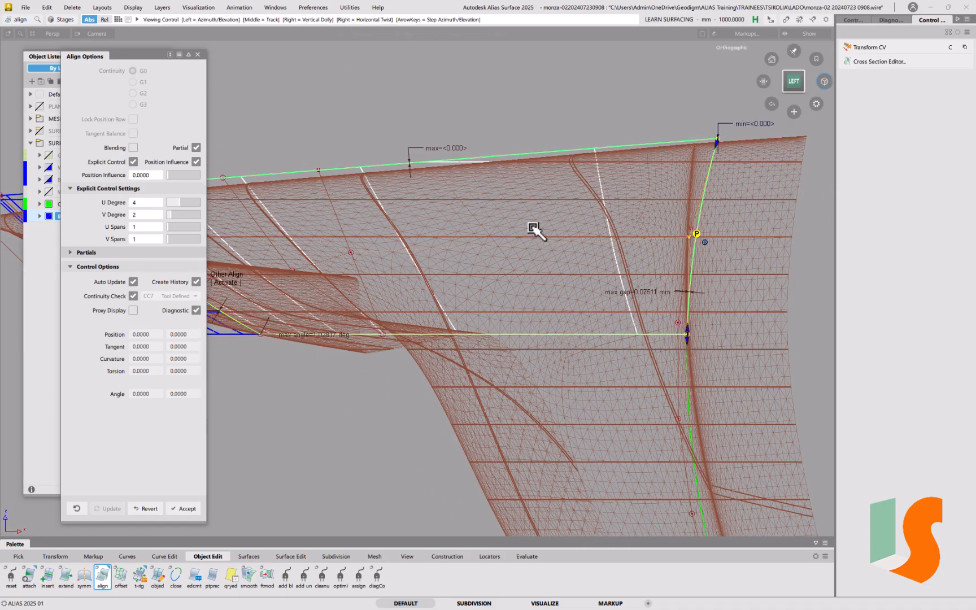
alt+shift+right_drag(531, 226, 388, 269)
alt+shift+middle_drag(388, 269, 523, 255)
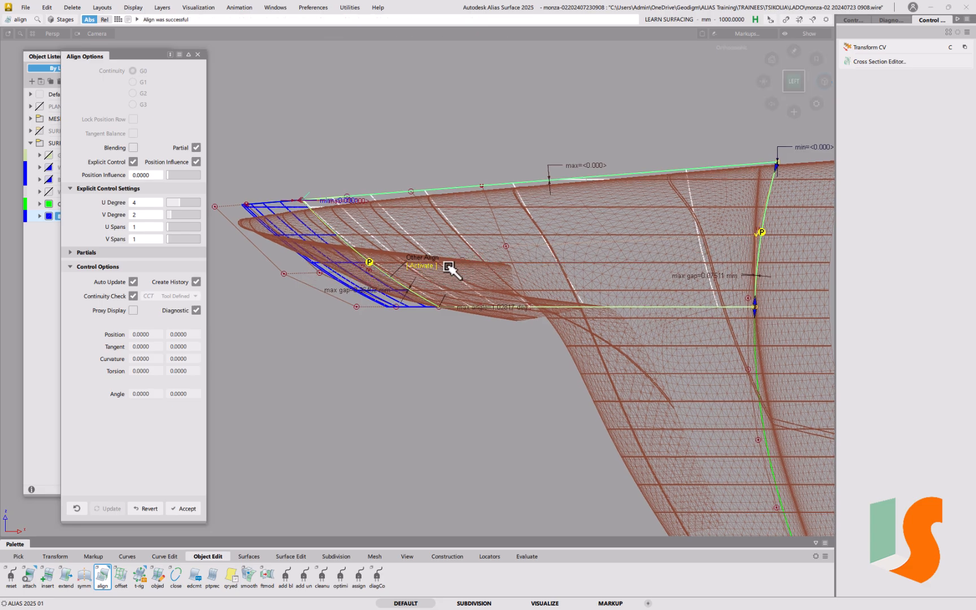
key(alt+shift)
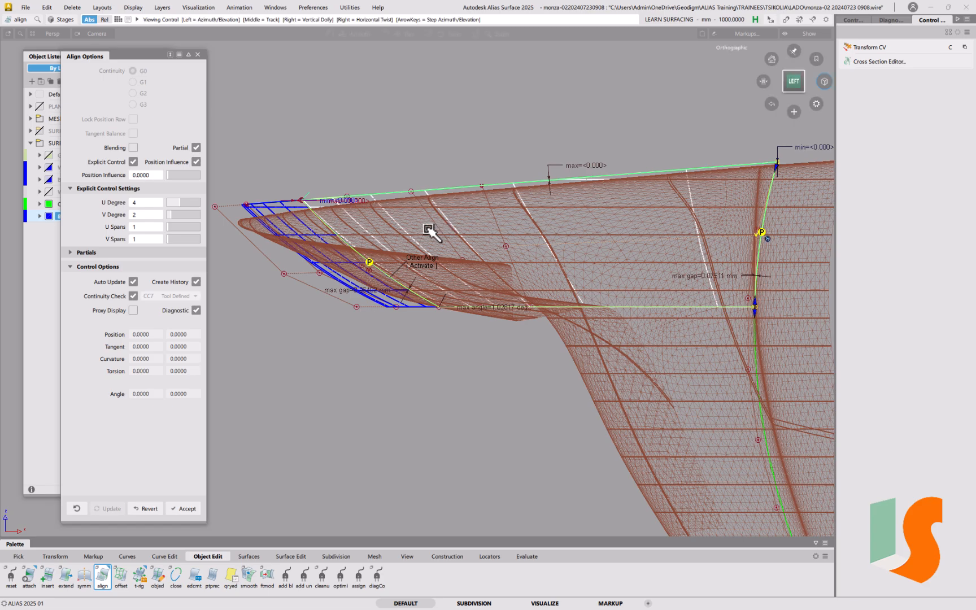
alt+shift+right_drag(554, 277, 504, 275)
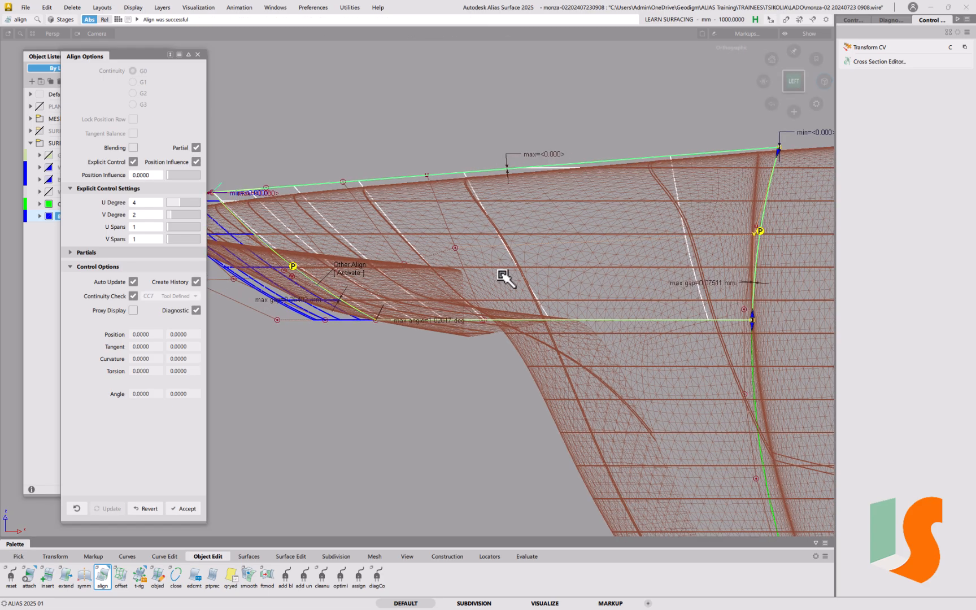
key(Escape)
Raise the display transparency of the meshes to 0.90.
click(854, 21)
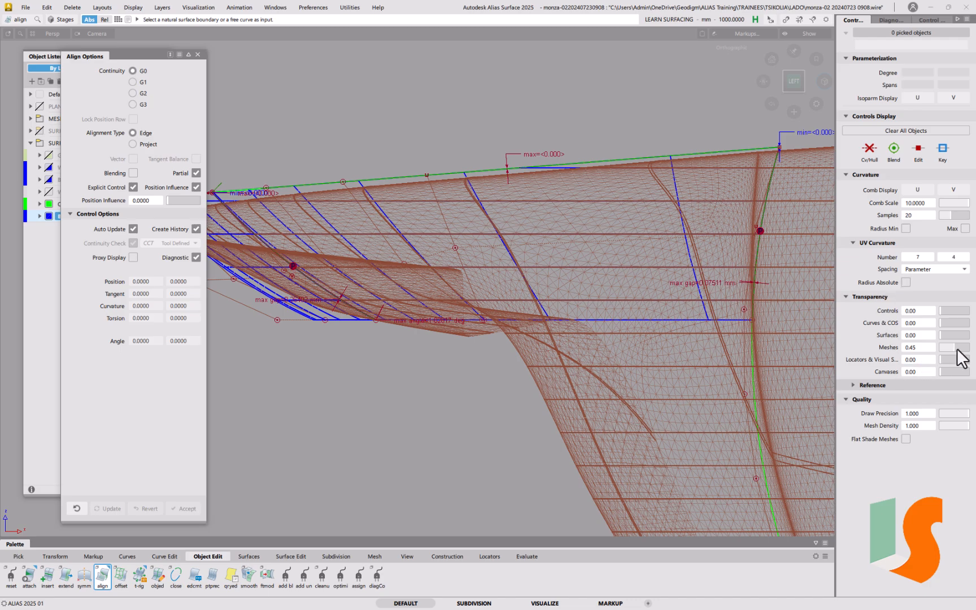
drag(956, 348, 969, 349)
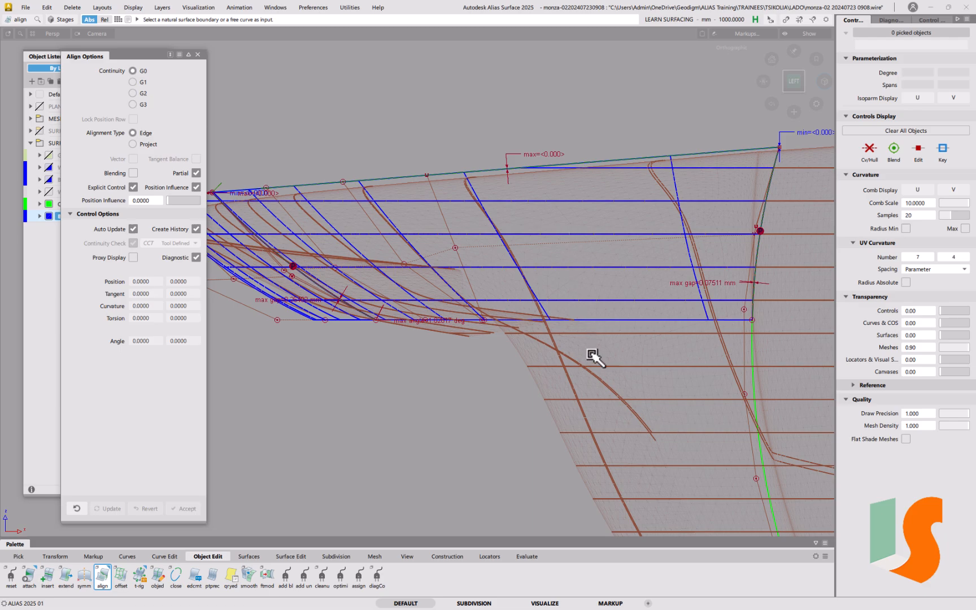
alt+shift+middle_drag(428, 291, 436, 287)
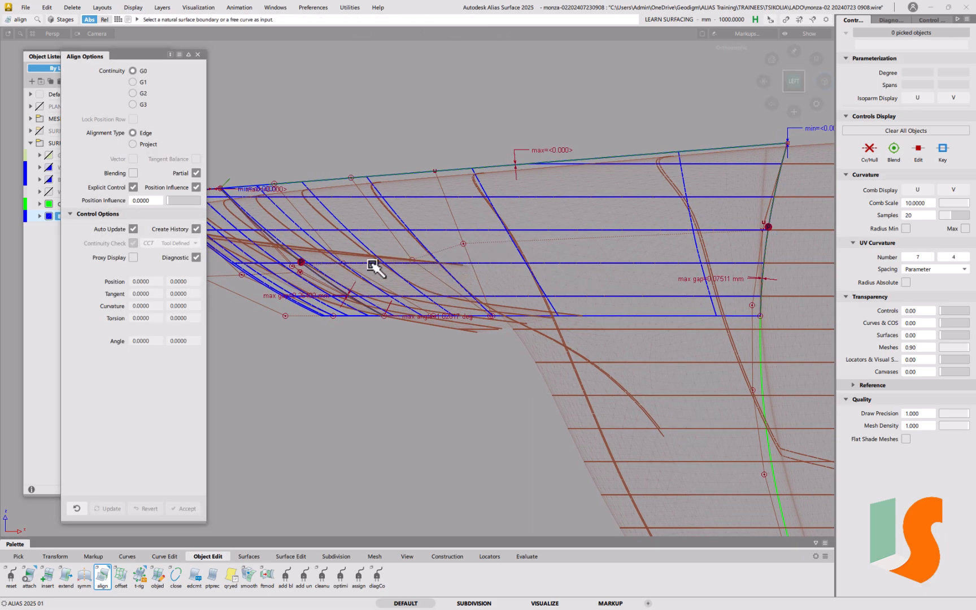
mouse_move(389, 263)
alt+shift+mouse_down()
mouse_move(527, 226)
mouse_move(397, 264)
alt+shift+mouse_up()
click(795, 81)
alt+shift+middle_drag(632, 211, 484, 283)
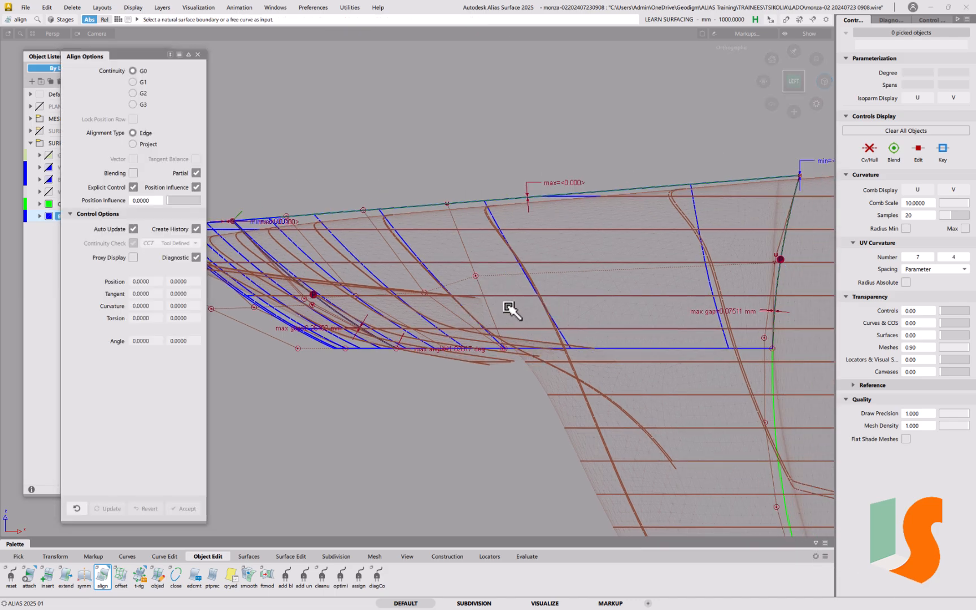
Keep the construction history and lower the central middle-row CV of the side bumper surface about 9.2 mm along Z.
click(474, 276)
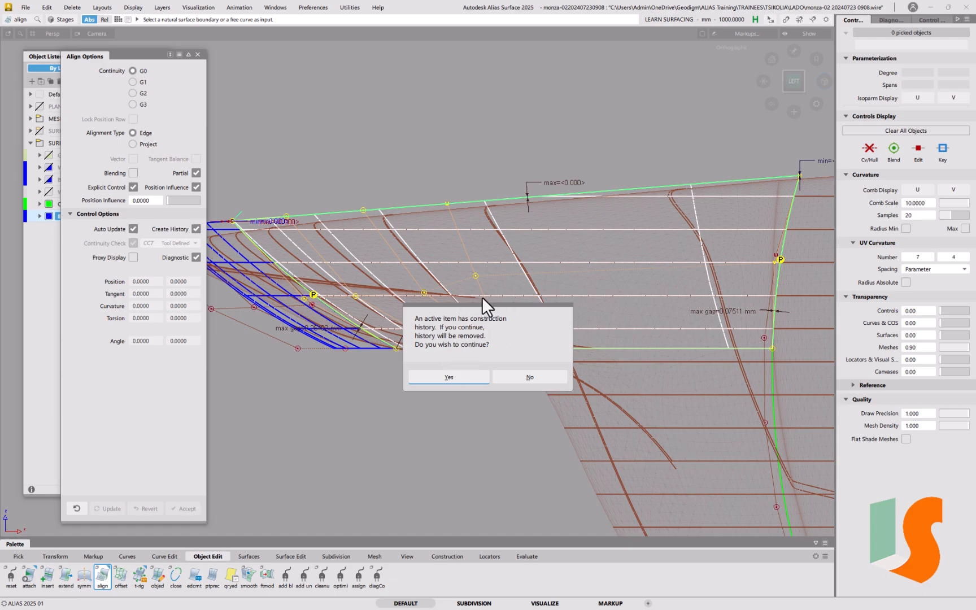
click(536, 377)
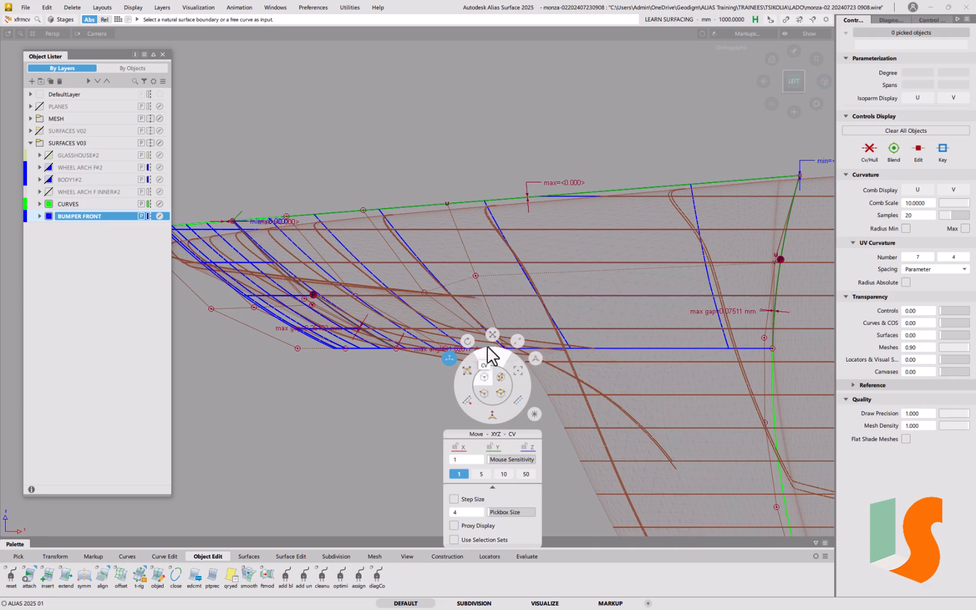
click(475, 276)
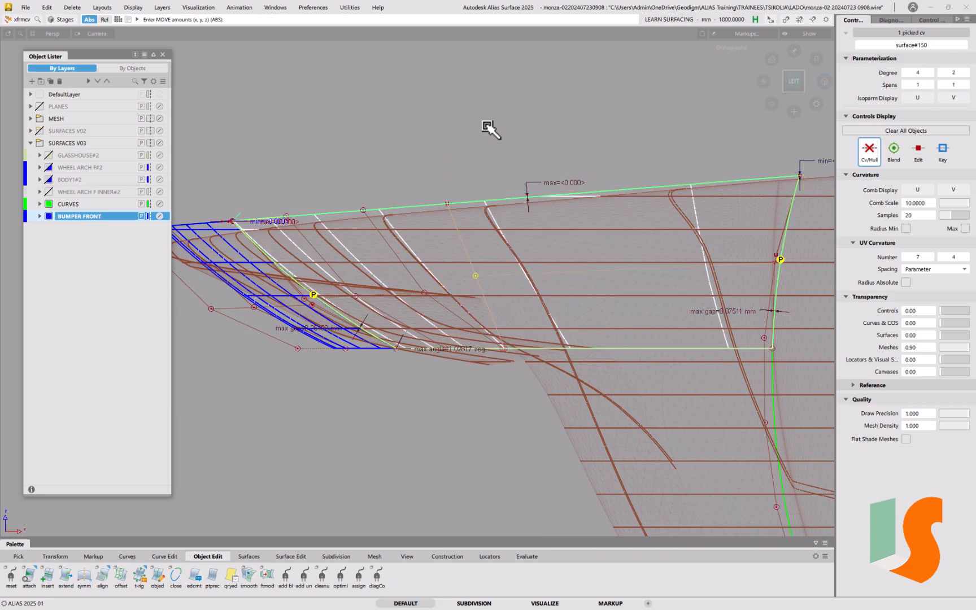
right_drag(490, 112, 485, 123)
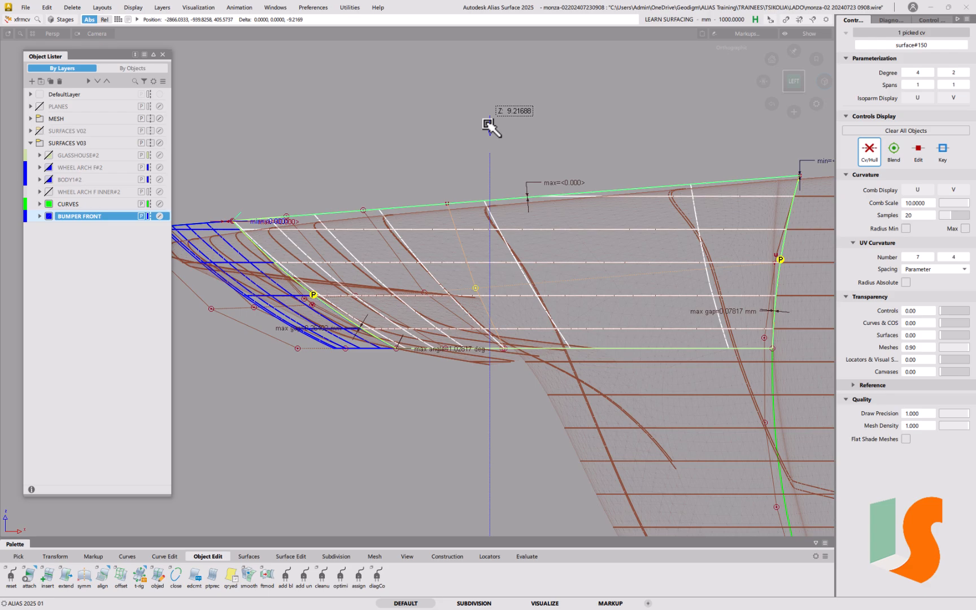
right_drag(487, 122, 485, 123)
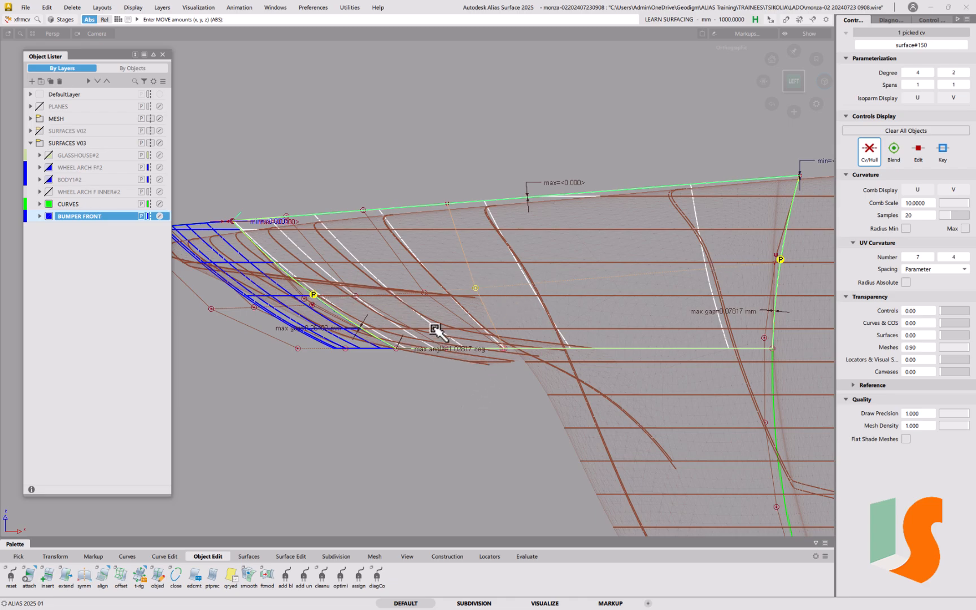
click(488, 371)
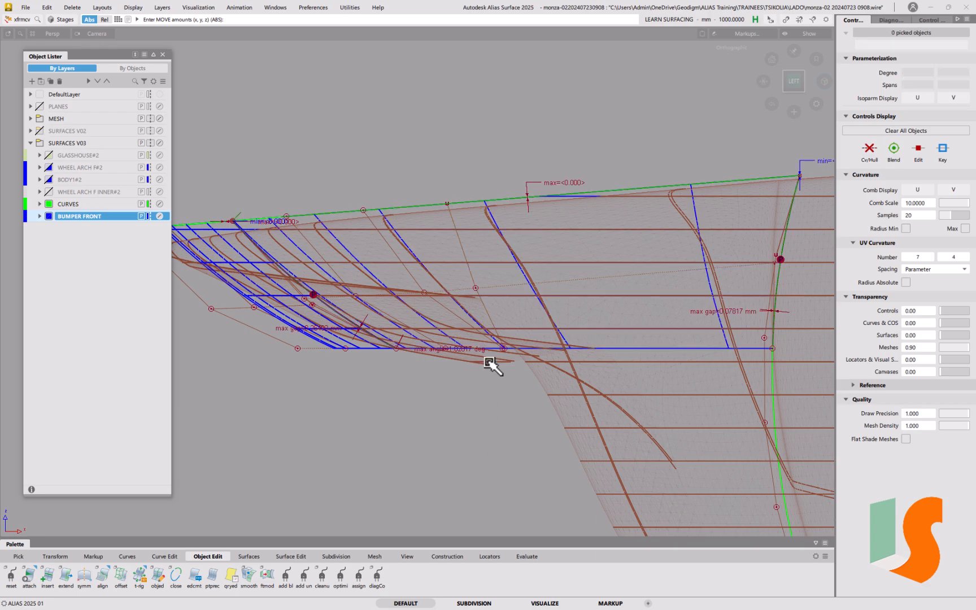
Move the central bottom-row CV of the side bumper surface about 21.5 mm along X to follow the mesh.
alt+shift+drag(506, 340, 527, 367)
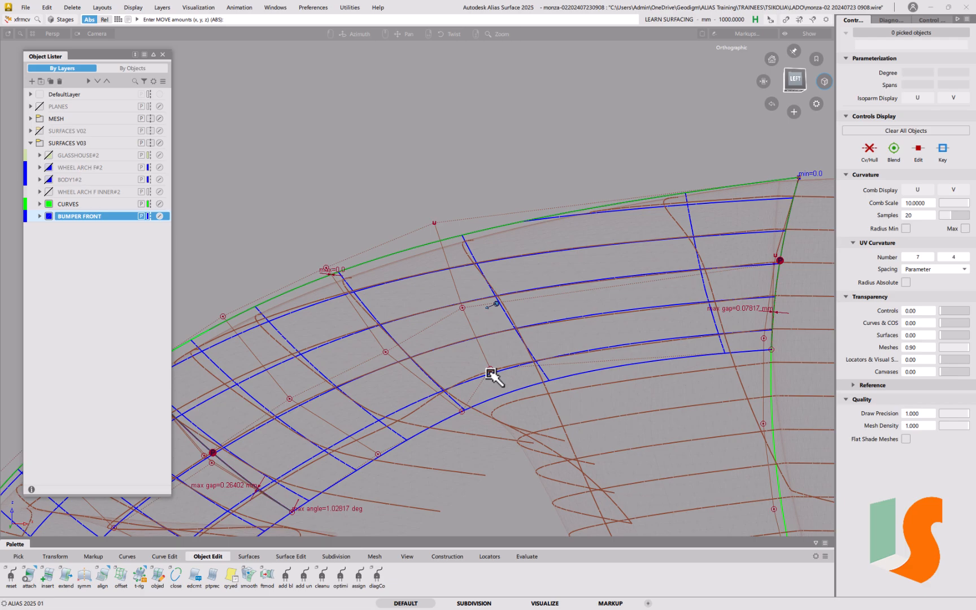
alt+shift+drag(536, 373, 725, 221)
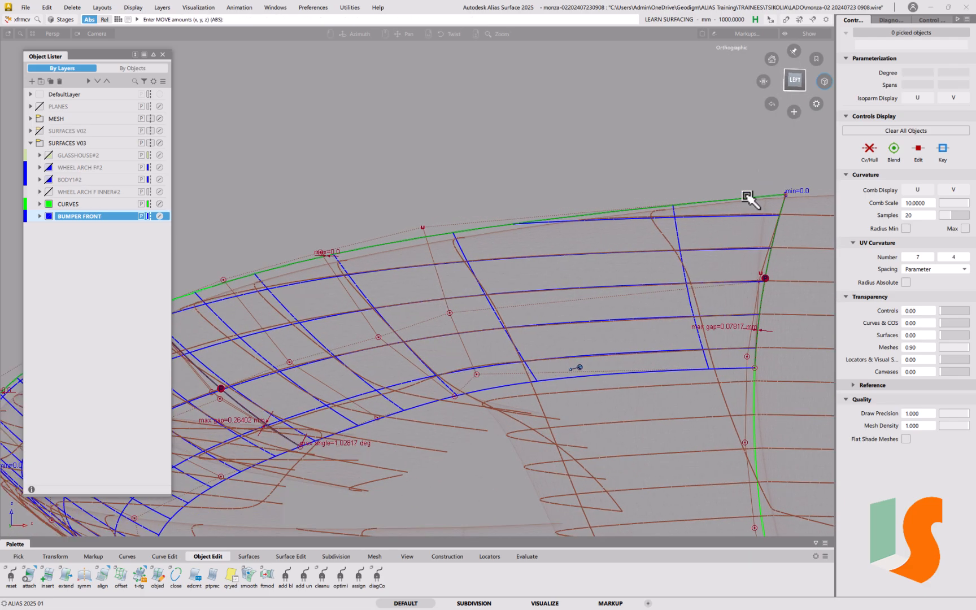
click(798, 80)
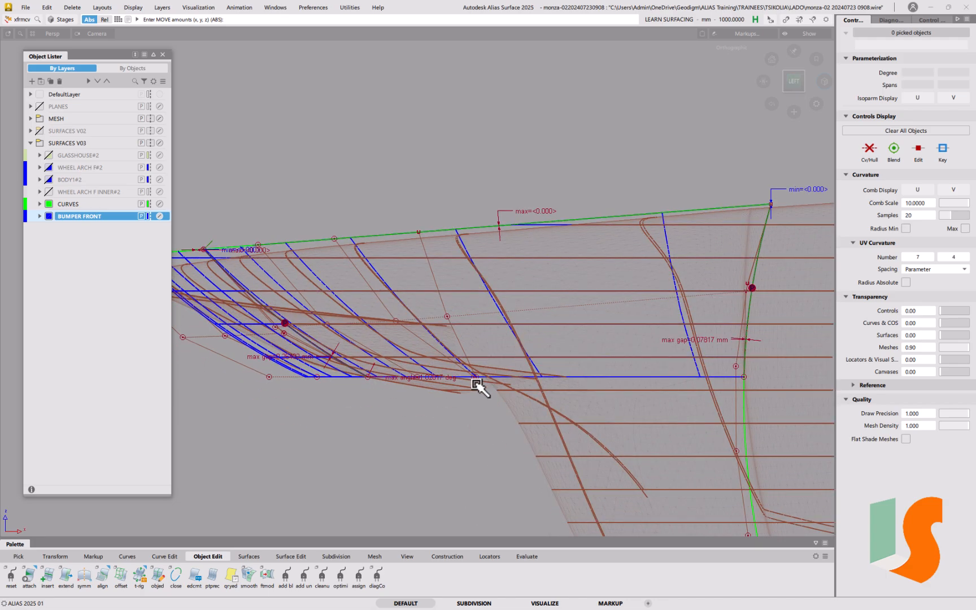
click(477, 382)
click(502, 387)
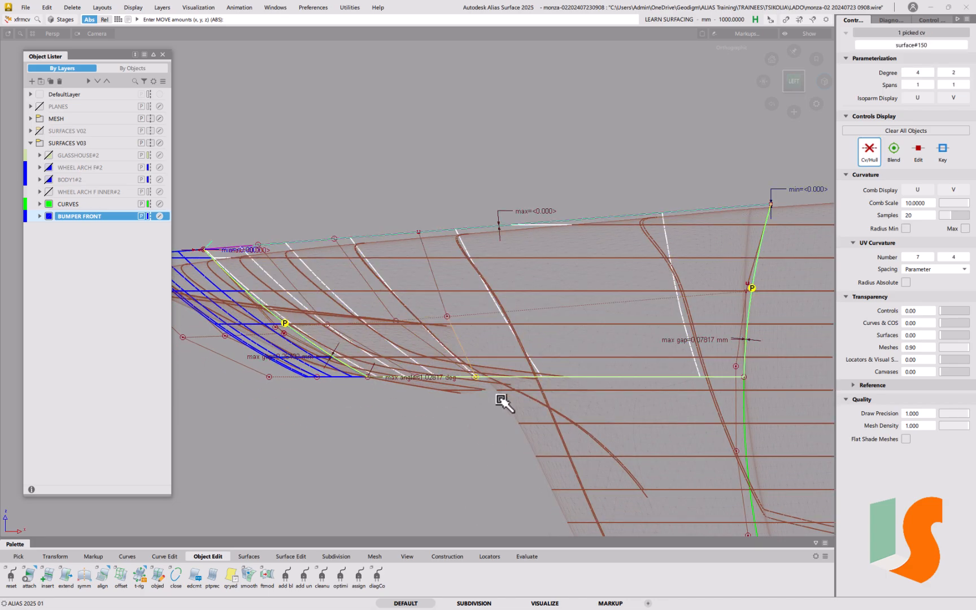
drag(458, 425, 486, 422)
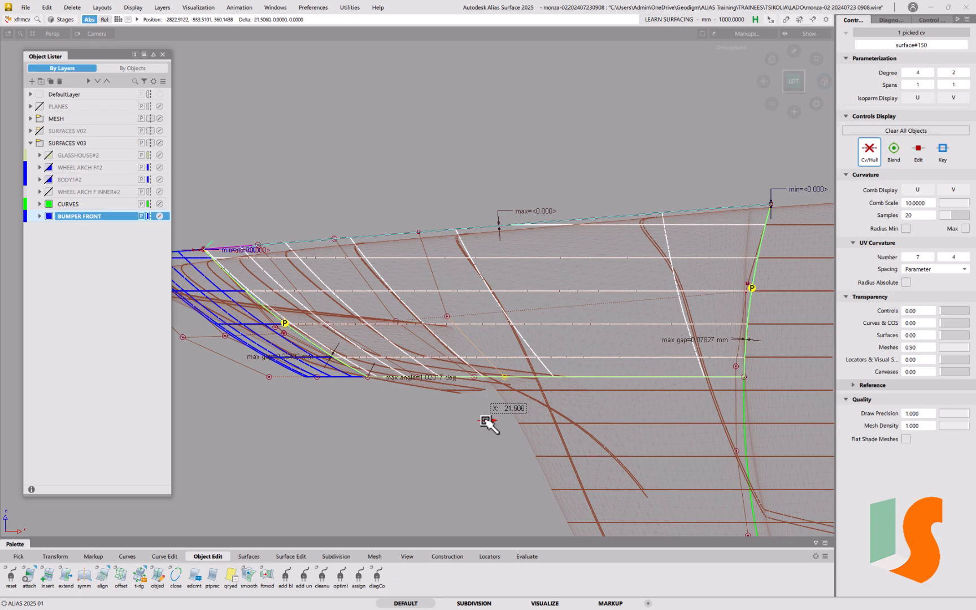
drag(484, 421, 486, 422)
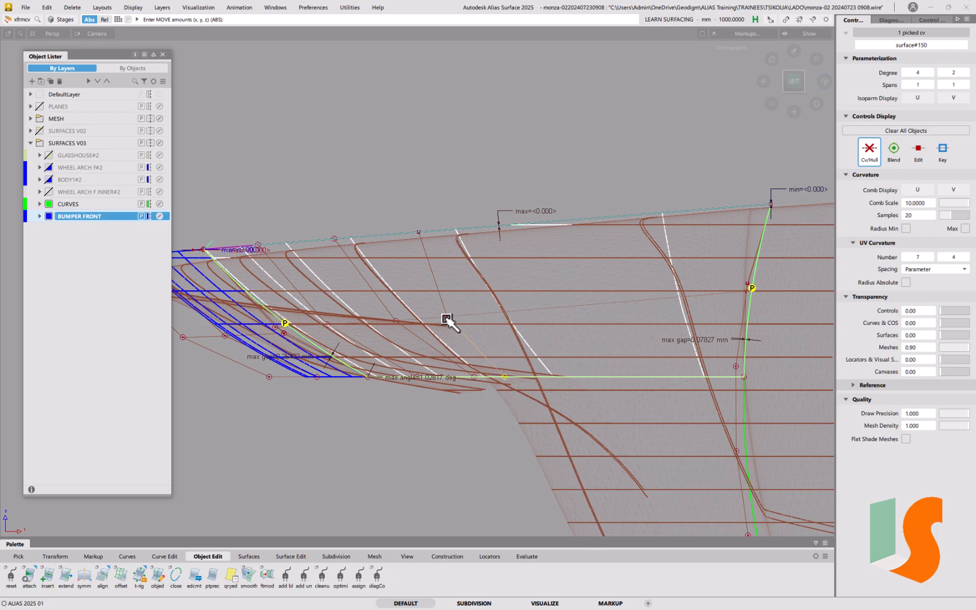
Fine-tune the central middle-row and bottom-row CVs of the side bumper surface along X.
drag(446, 318, 457, 459)
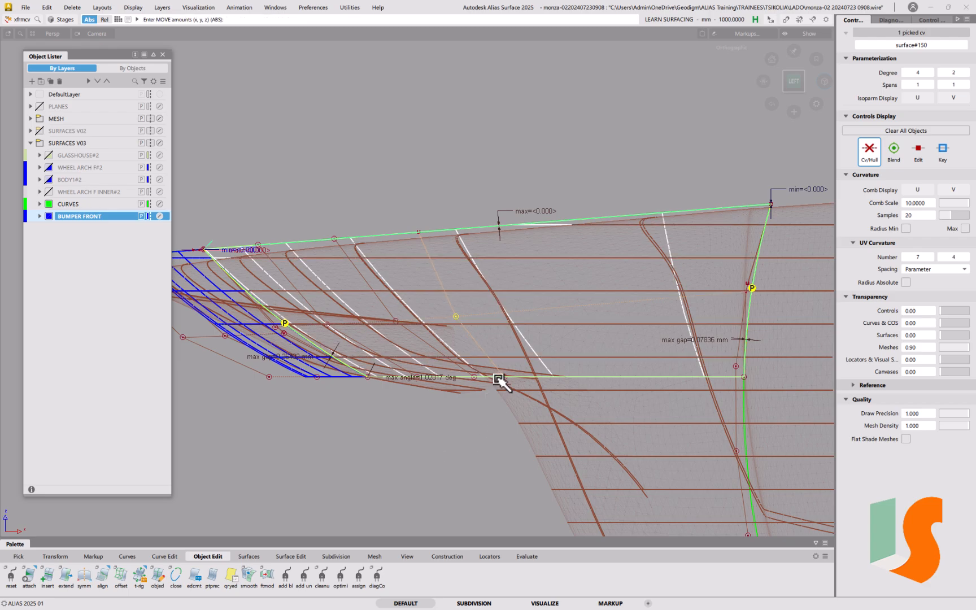
drag(505, 378, 476, 434)
click(524, 342)
Isolate the scanned bumper mesh, display it shaded and look at it from the front.
alt+shift+drag(513, 323, 486, 399)
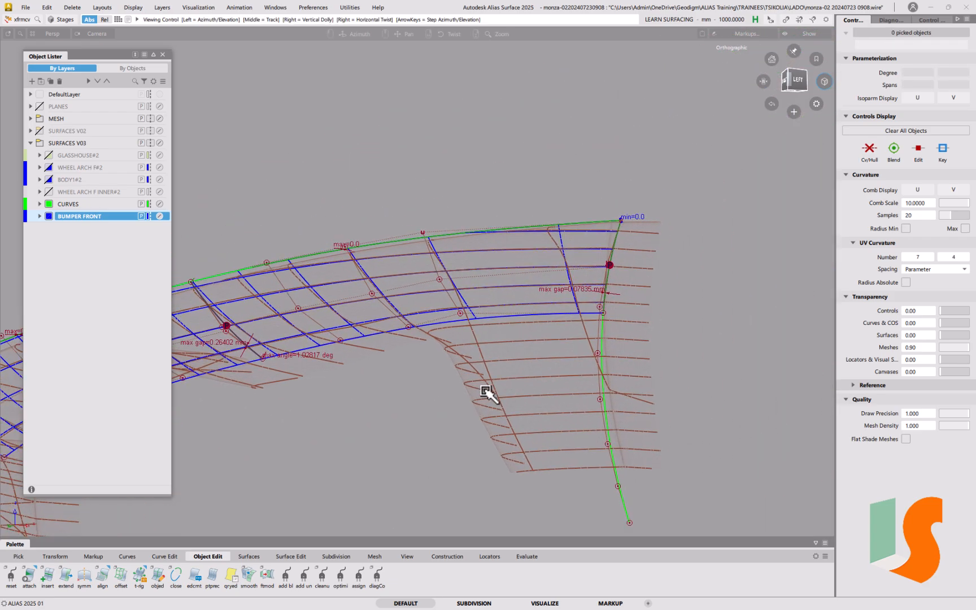
ctrl+shift+drag(464, 332, 502, 325)
click(501, 325)
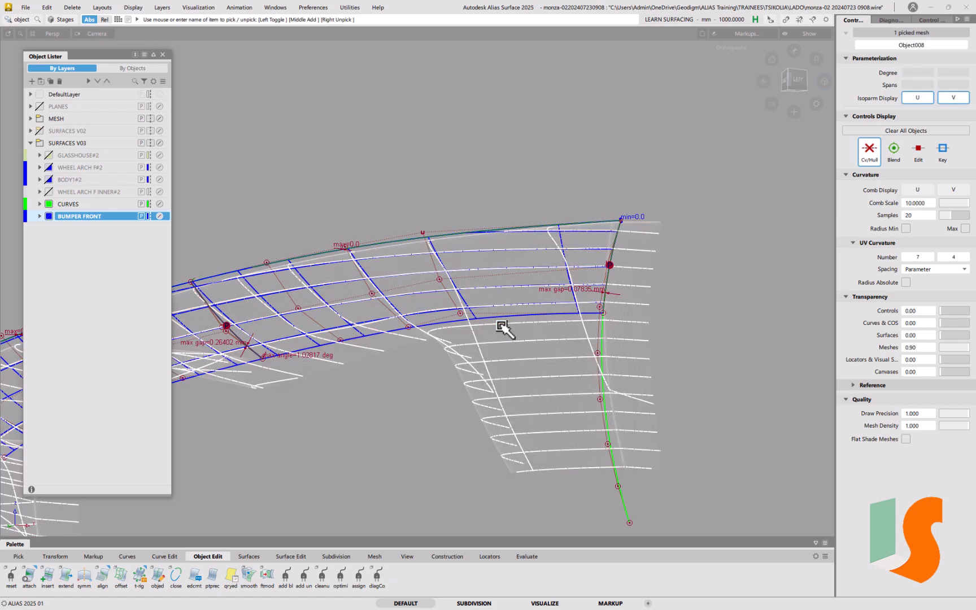
key(alt+h)
key(5)
mouse_move(501, 326)
alt+shift+mouse_down()
mouse_move(570, 306)
mouse_move(638, 316)
alt+shift+mouse_up()
alt+shift+middle_drag(638, 316, 629, 184)
click(782, 205)
click(786, 82)
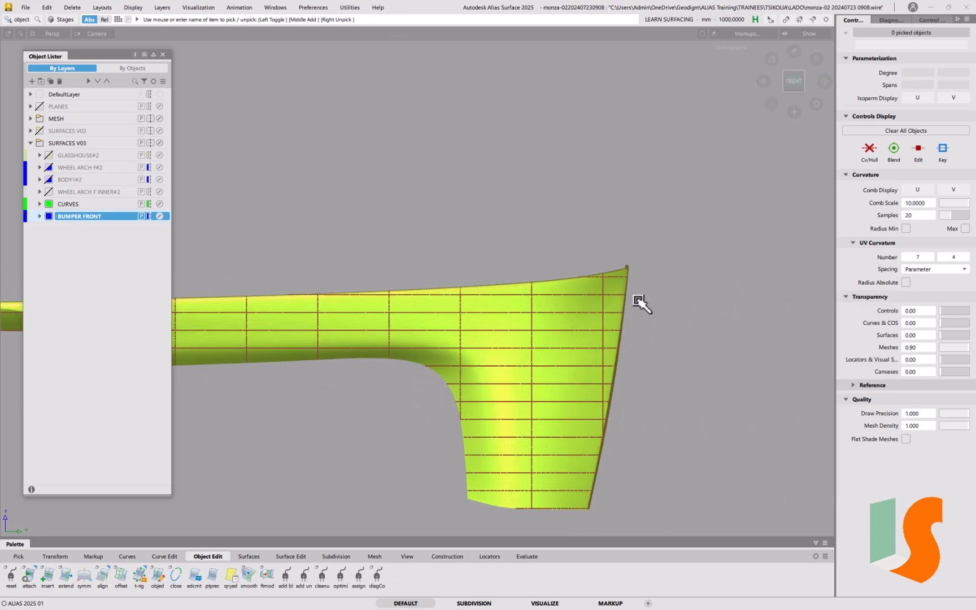
Turn off the scanned mesh's shaded display and bring back the hidden bumper surfaces and curves.
alt+shift+click(592, 315)
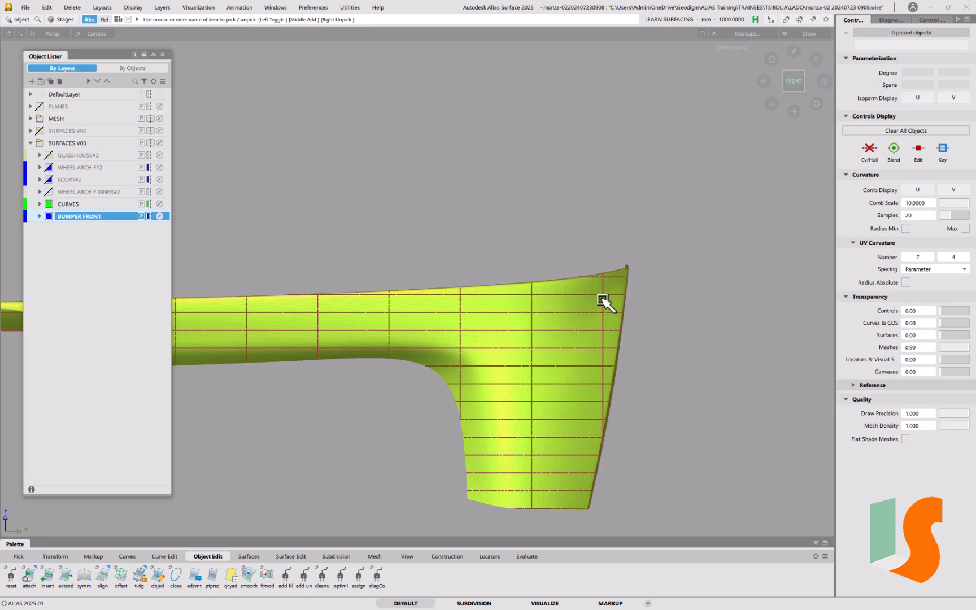
mouse_move(511, 341)
alt+shift+mouse_down()
mouse_move(619, 327)
mouse_move(470, 277)
mouse_move(444, 337)
mouse_move(612, 305)
alt+shift+mouse_up()
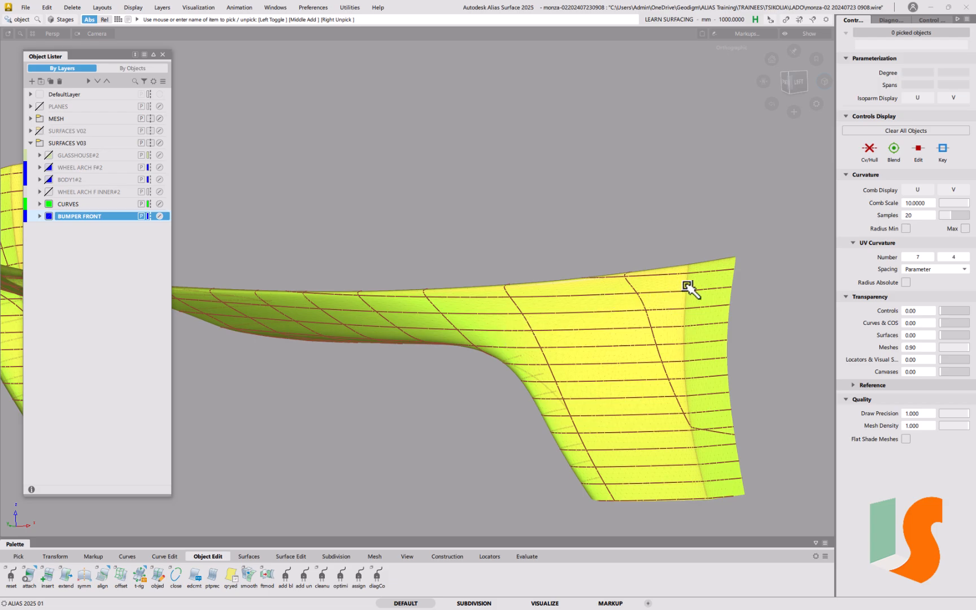
key(1)
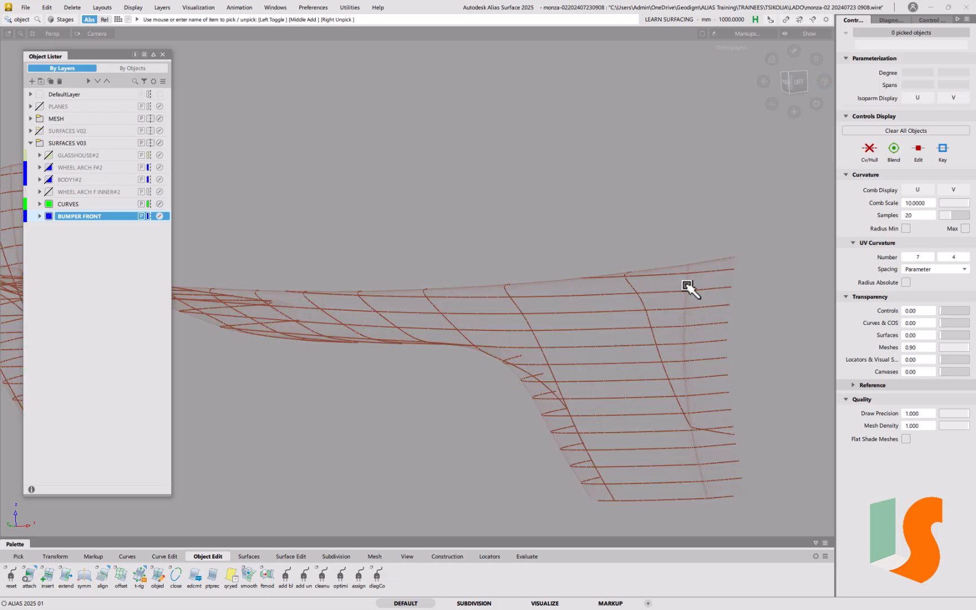
alt+shift+drag(627, 343, 627, 261)
key(ctrl+z)
alt+shift+drag(534, 283, 590, 338)
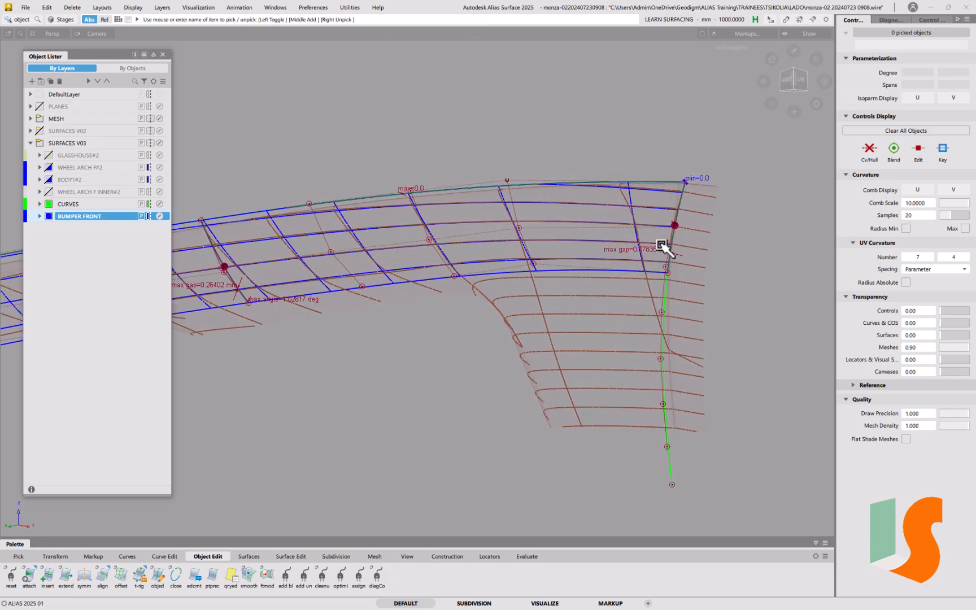
Examine the upper bumper surfaces against the mesh section lines from several angles, especially around the corner and the side boundary curve.
scroll(664, 248, up, 3)
scroll(677, 183, up, 2)
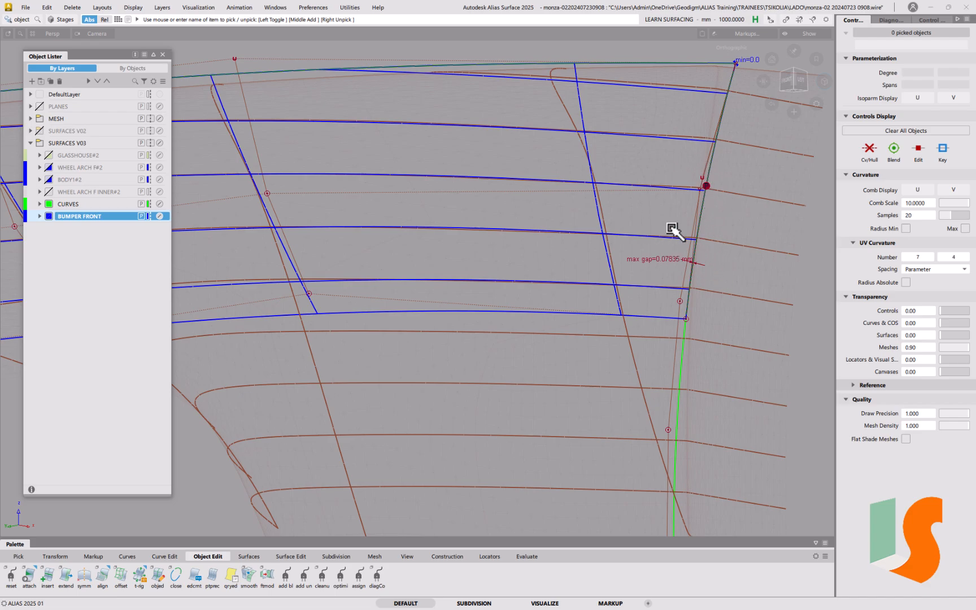
alt+shift+right_drag(630, 160, 610, 245)
alt+shift+middle_drag(610, 245, 654, 272)
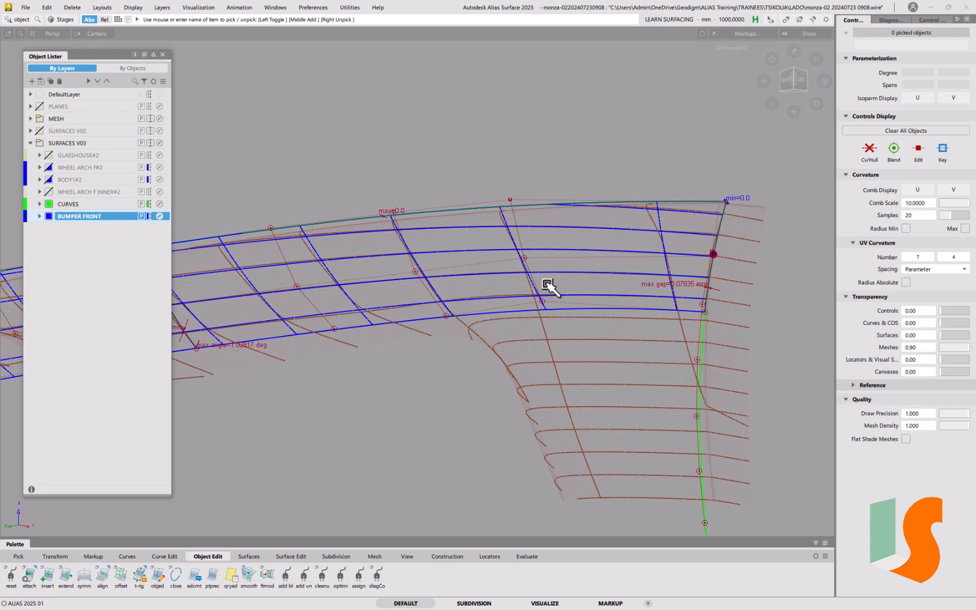
alt+shift+drag(547, 285, 576, 273)
alt+shift+drag(646, 308, 636, 264)
alt+shift+middle_drag(617, 277, 592, 337)
alt+shift+drag(543, 277, 566, 290)
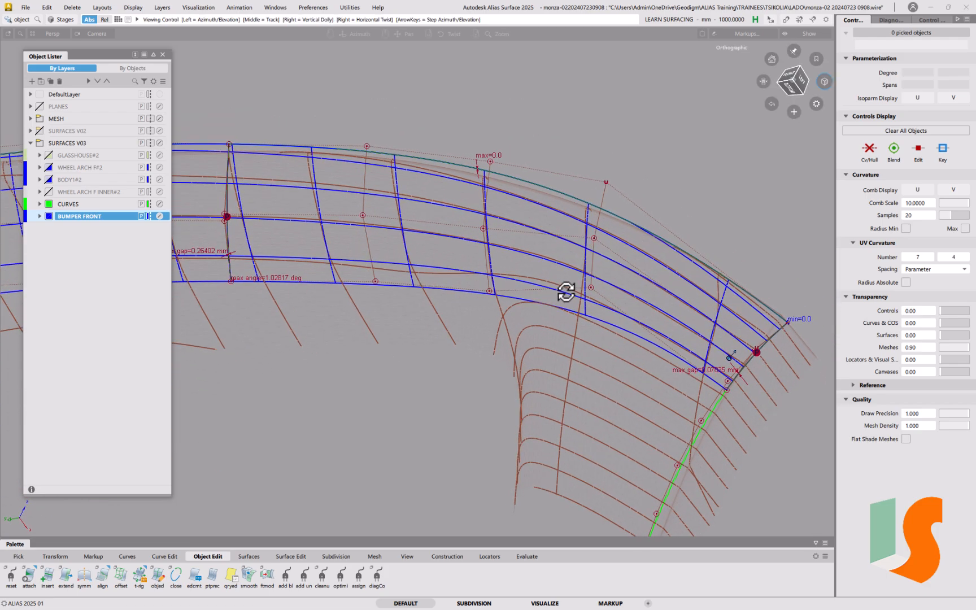
alt+shift+drag(509, 267, 553, 257)
alt+shift+drag(568, 313, 531, 270)
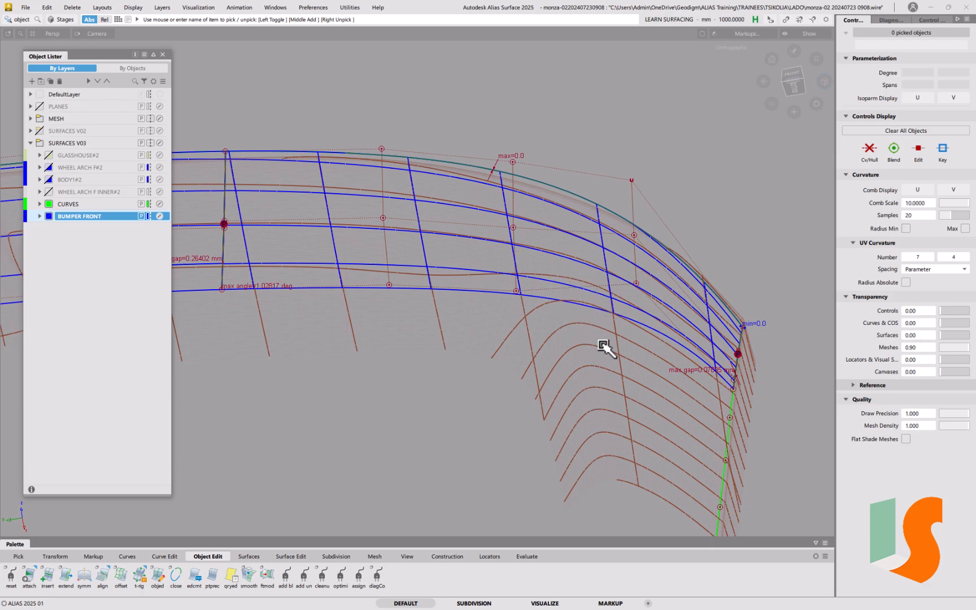
alt+shift+drag(580, 277, 574, 283)
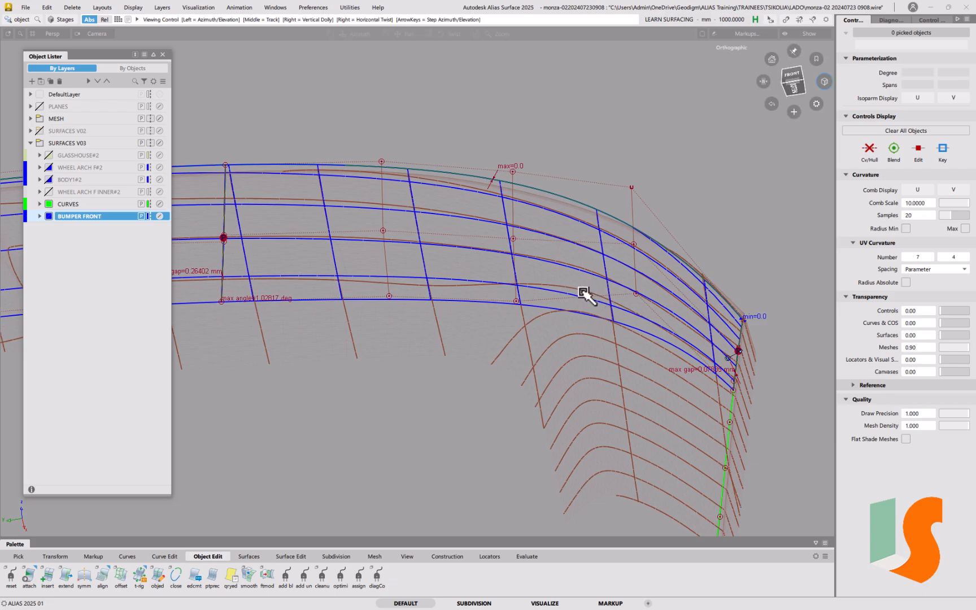
alt+shift+drag(659, 283, 505, 297)
alt+shift+right_drag(510, 288, 509, 310)
alt+shift+drag(509, 309, 580, 346)
alt+shift+middle_drag(580, 346, 551, 345)
alt+shift+drag(536, 316, 482, 358)
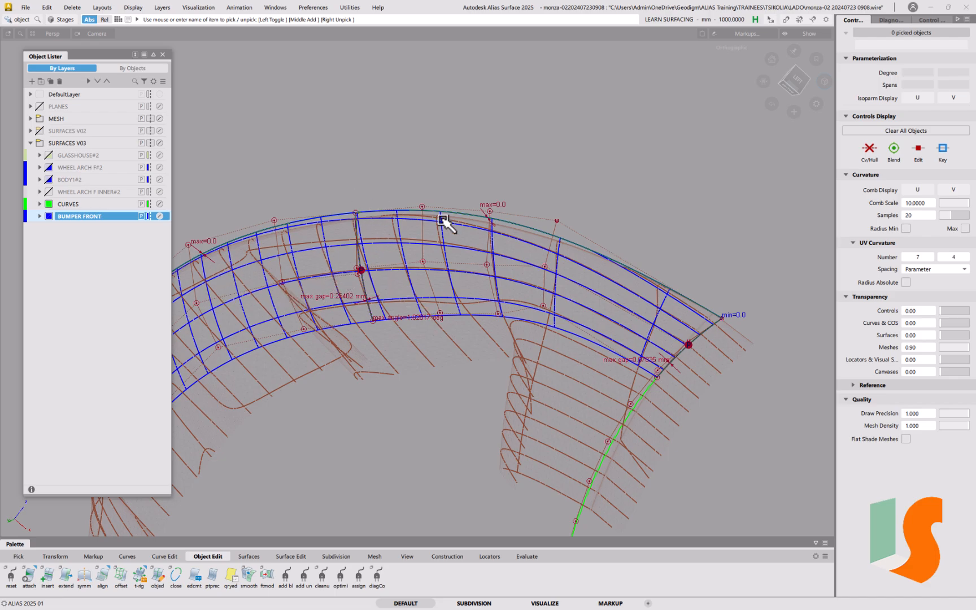
alt+shift+drag(447, 307, 584, 273)
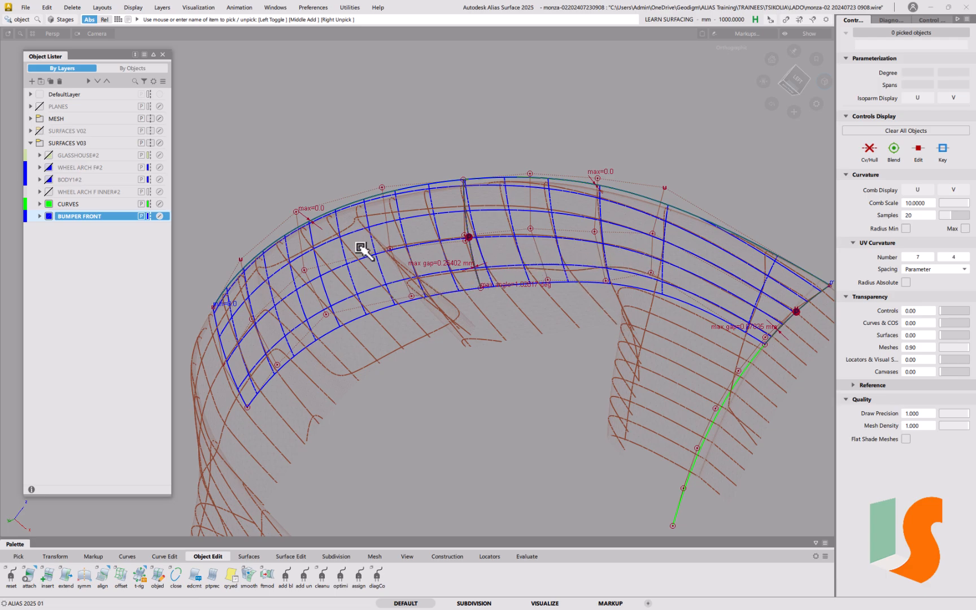
alt+shift+click(307, 232)
alt+shift+right_drag(324, 263, 347, 192)
alt+shift+middle_drag(346, 192, 320, 237)
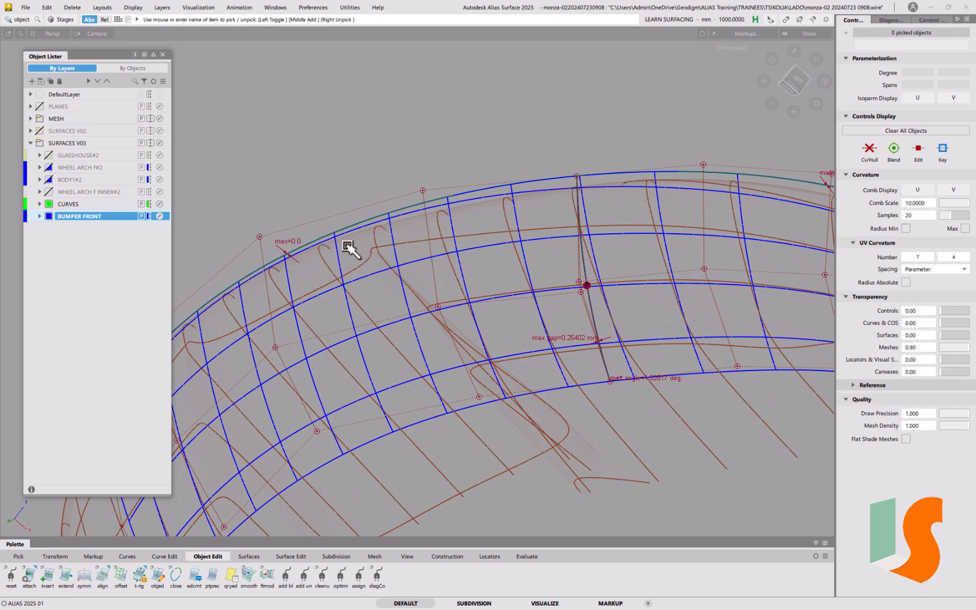
alt+shift+drag(327, 234, 522, 363)
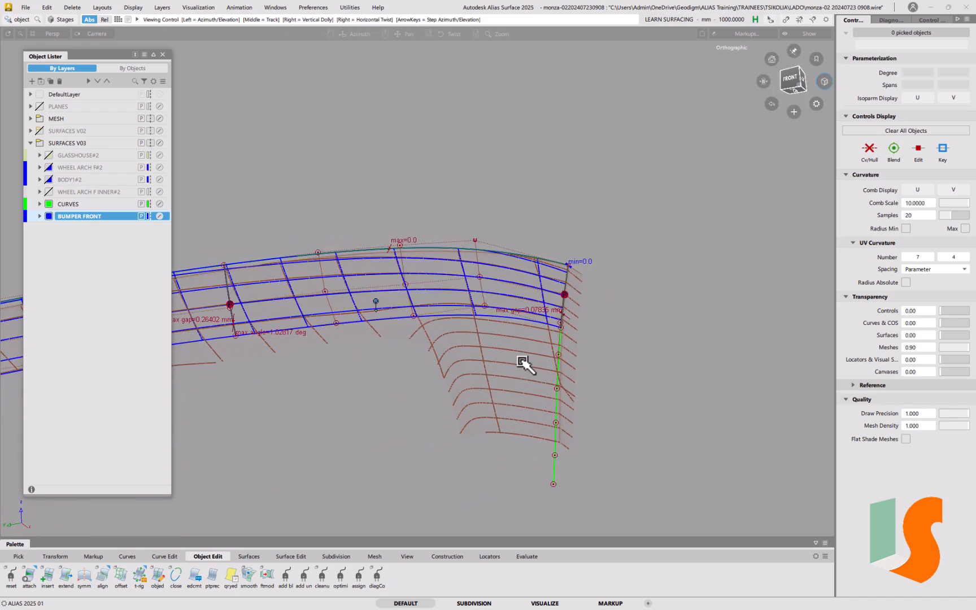
alt+shift+drag(545, 414, 539, 291)
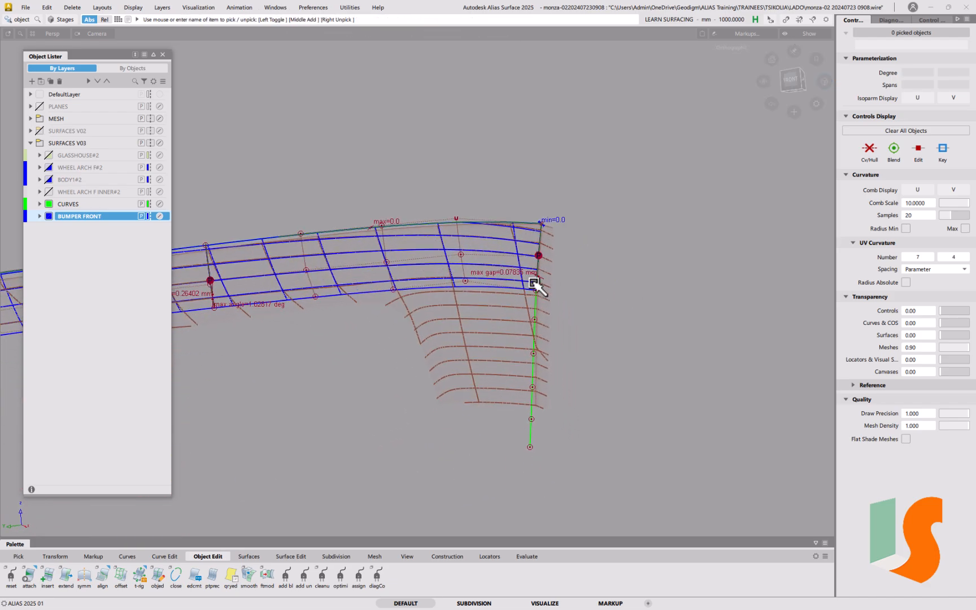
alt+shift+drag(529, 344, 484, 268)
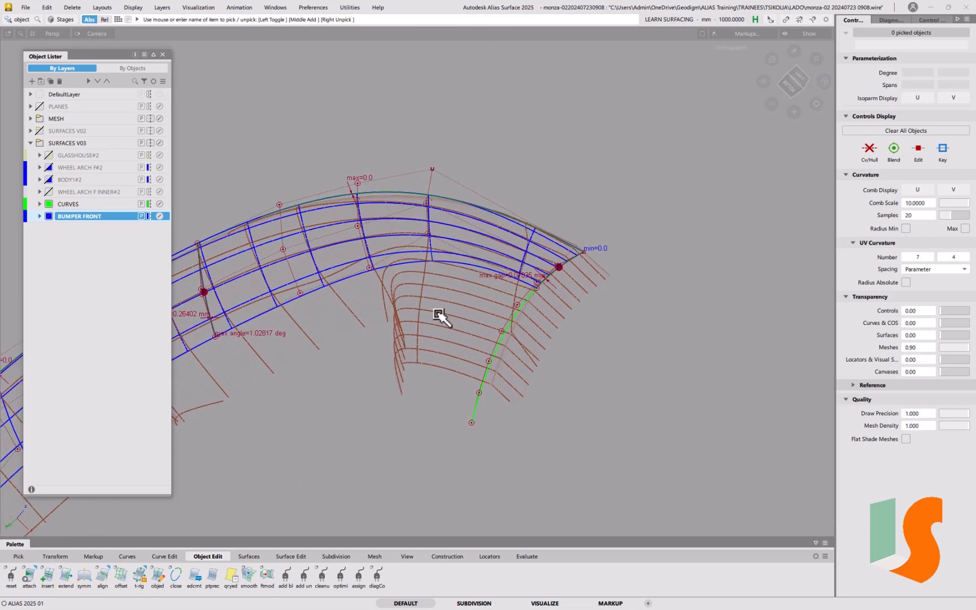
Build a multi-surface draft from the green side boundary curve, using X as the draft vector and a draft angle of 0.
click(247, 558)
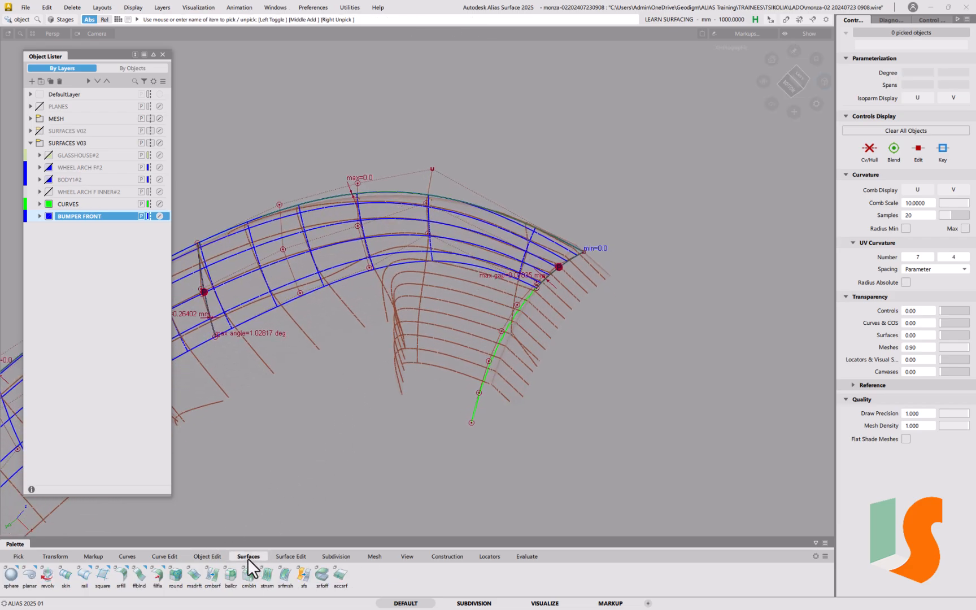
click(193, 575)
click(478, 401)
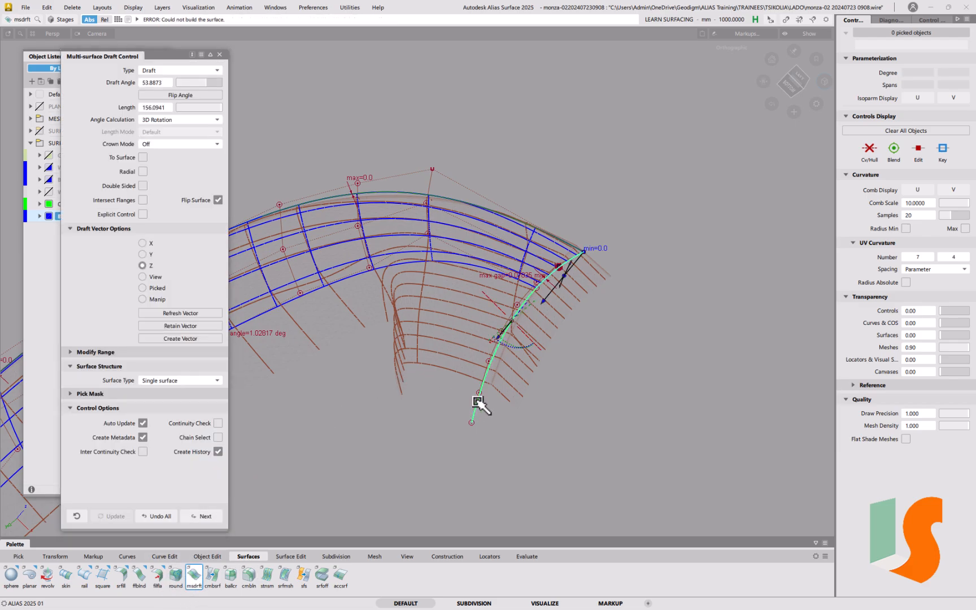
click(179, 94)
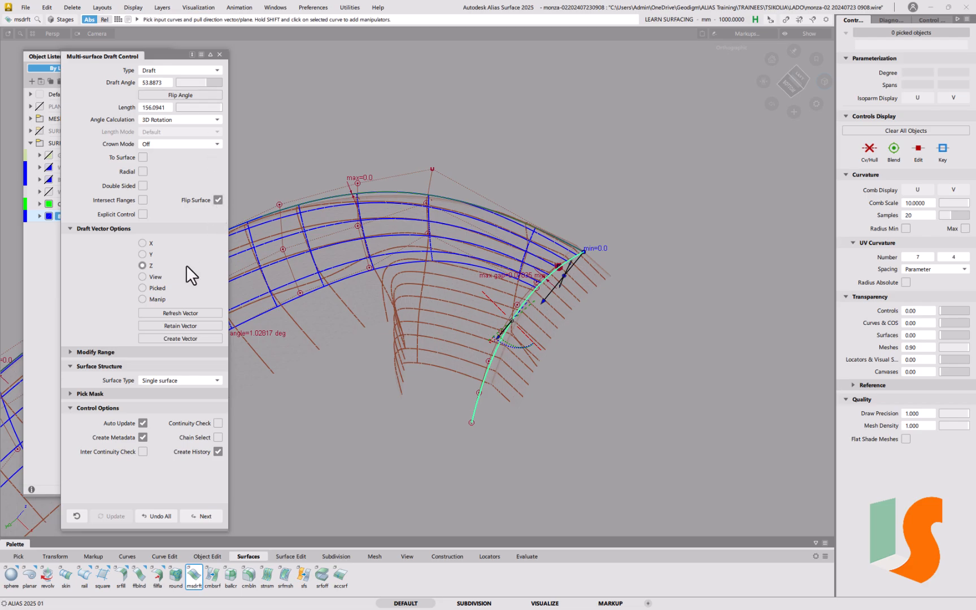
click(144, 243)
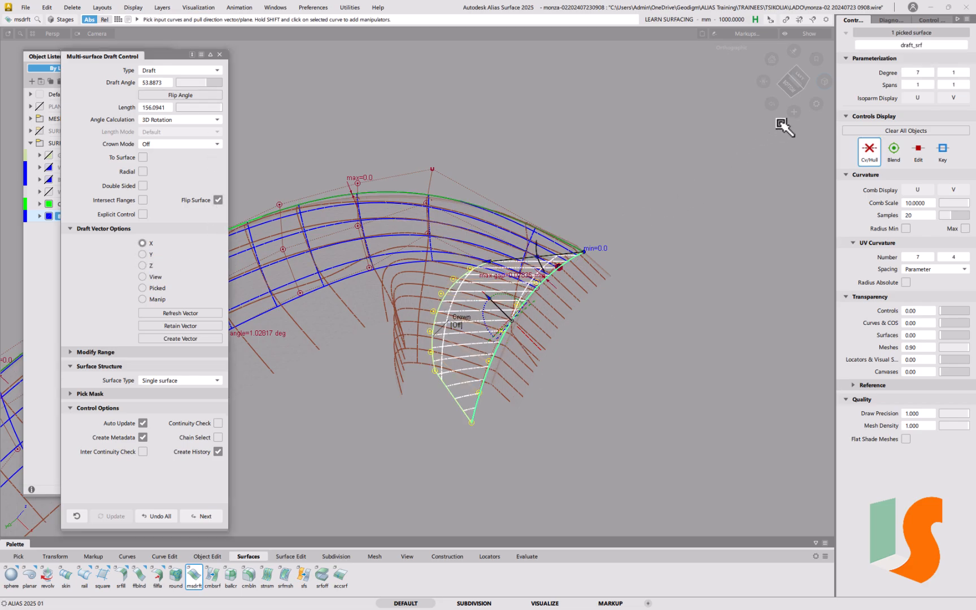
click(799, 78)
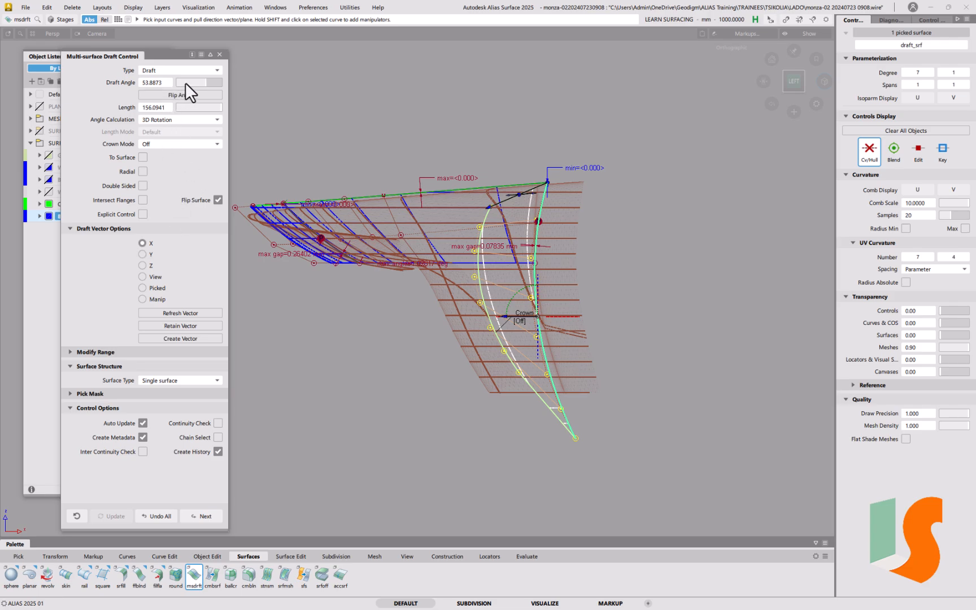
drag(187, 80, 163, 83)
text(0)
key(Return)
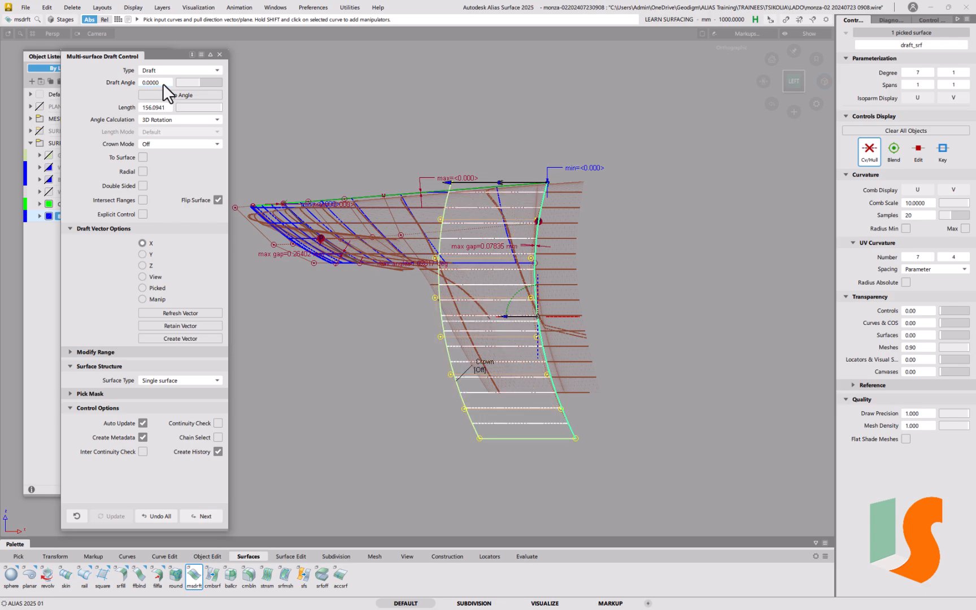
Try a draft angle of about 34.1 degrees on the side draft surface, compare it with the mesh and undo the surface.
alt+shift+drag(429, 392, 561, 311)
alt+shift+right_drag(560, 311, 674, 318)
alt+shift+drag(671, 315, 661, 316)
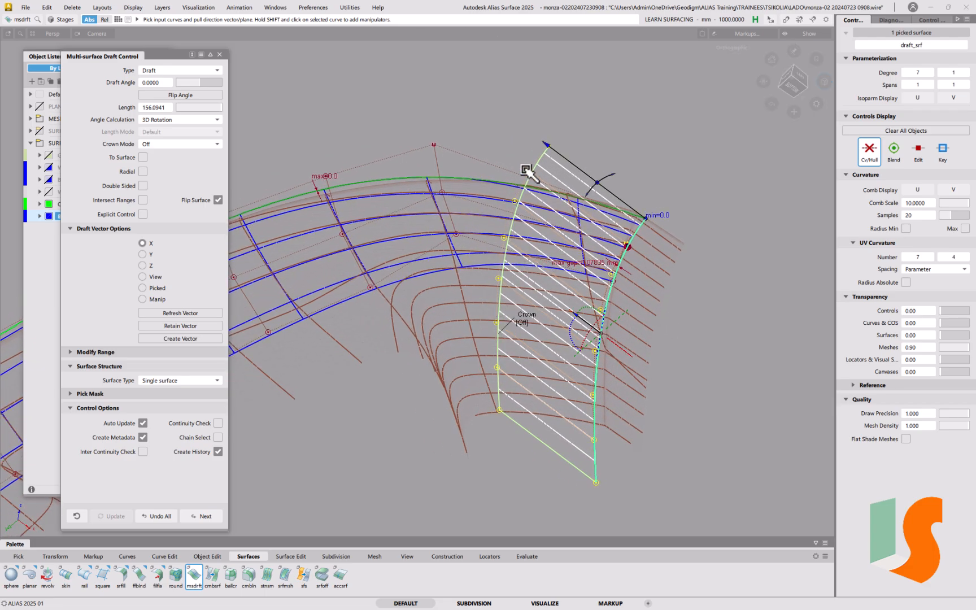
drag(598, 183, 294, 465)
alt+shift+drag(430, 347, 472, 412)
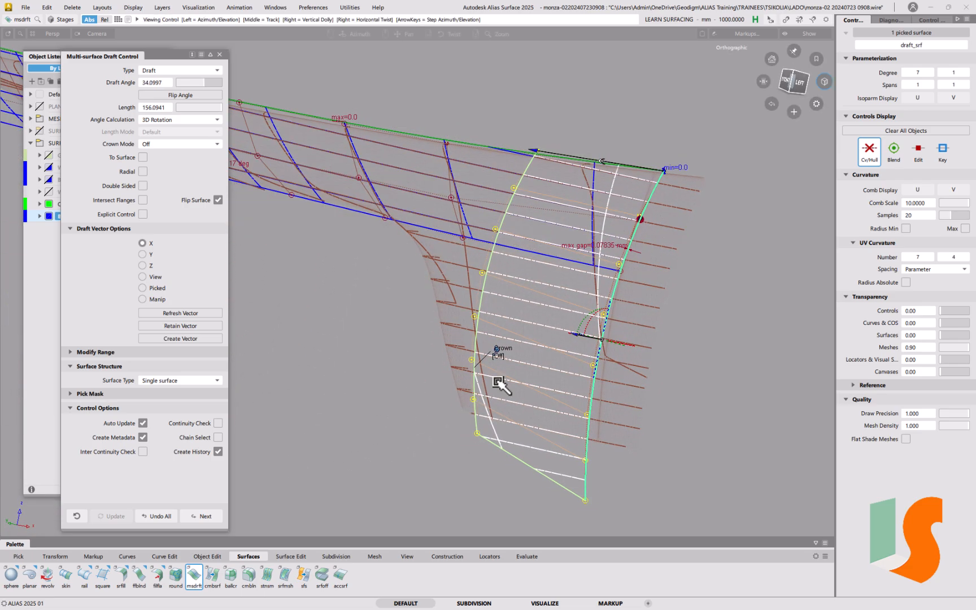
click(805, 80)
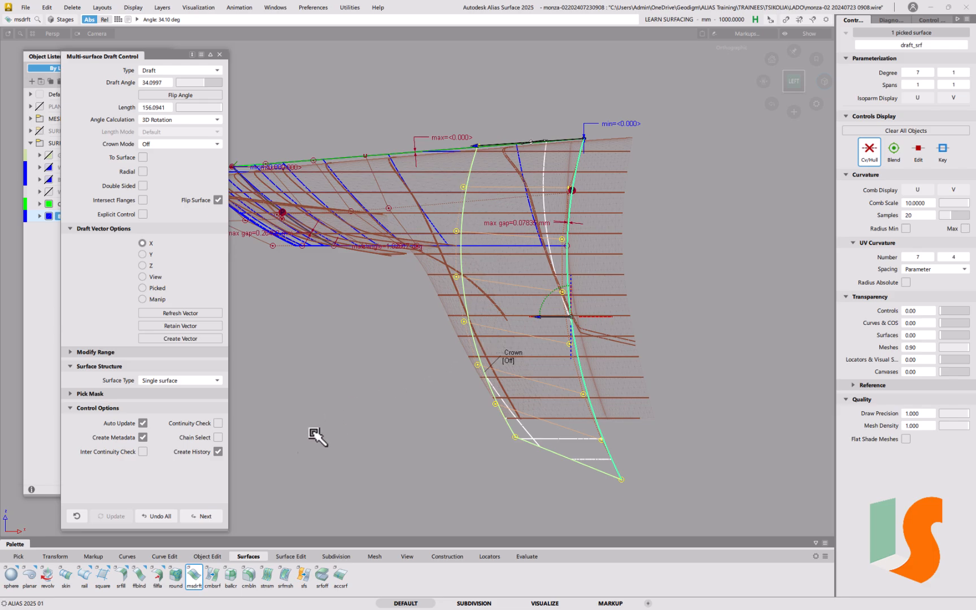
click(150, 517)
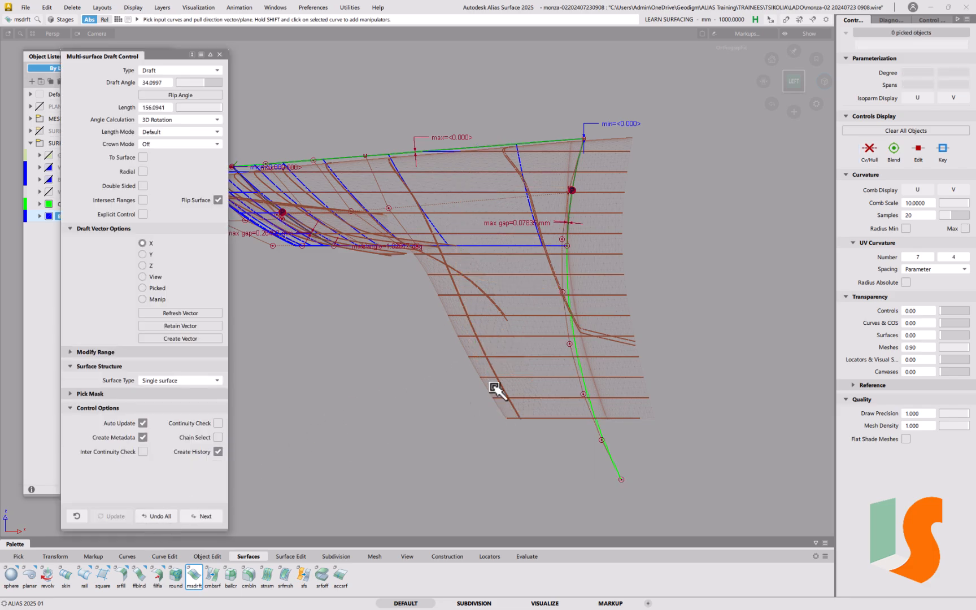
Rebuild the draft surface from the green side boundary curve with a draft angle of 0.
click(576, 366)
click(158, 107)
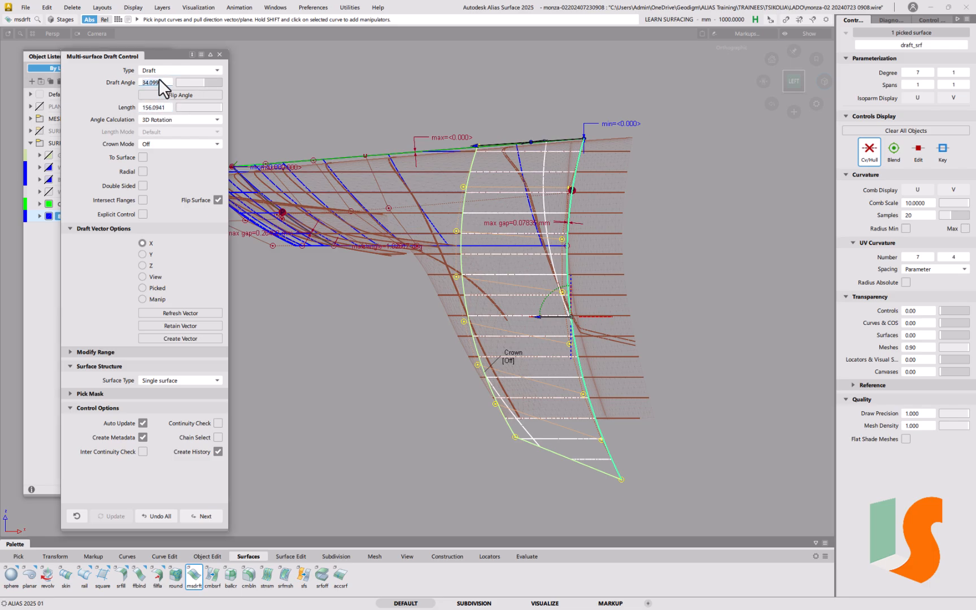
text(0)
key(Return)
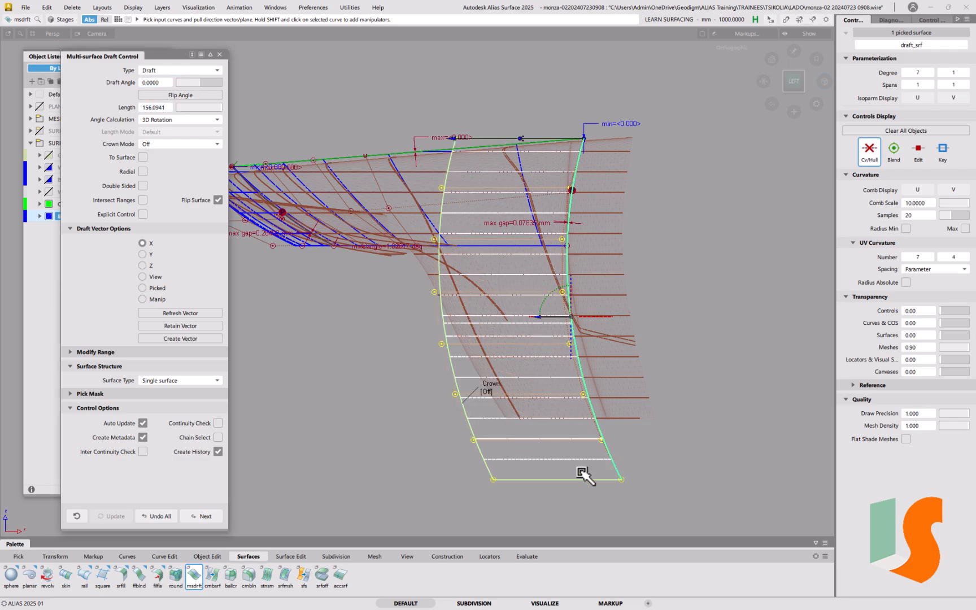
Move the CV row on the draft surface's forward free edge along Y towards the mesh, accepting removal of its construction history.
mouse_move(493, 427)
alt+shift+mouse_down()
mouse_move(572, 290)
mouse_move(547, 286)
alt+shift+mouse_up()
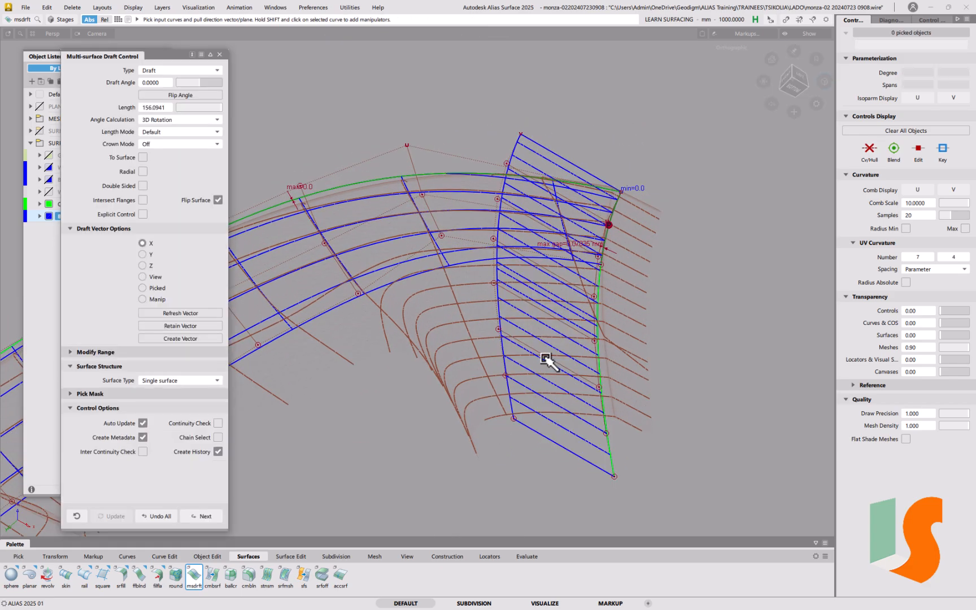
key(ctrl+t)
key(space)
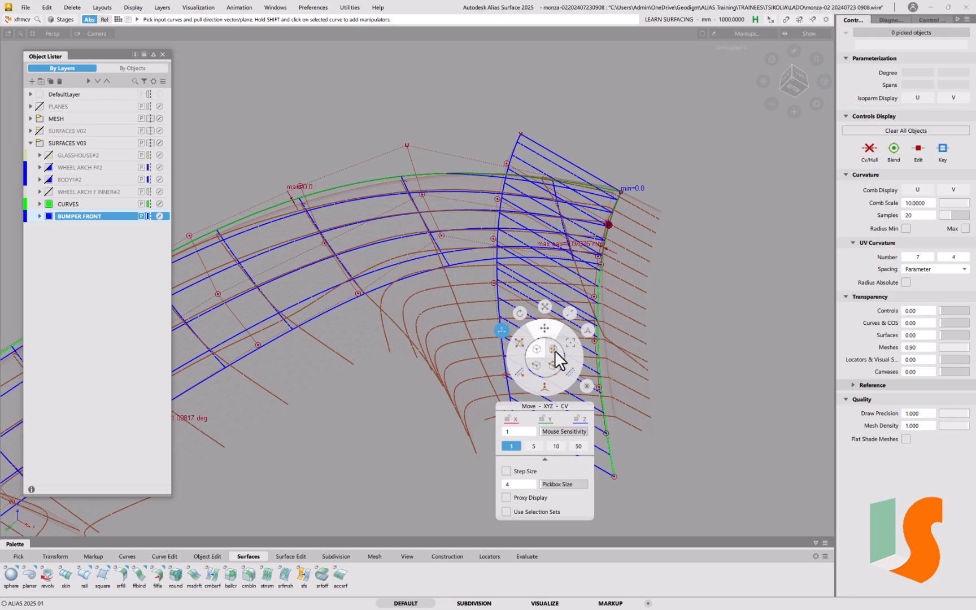
click(501, 345)
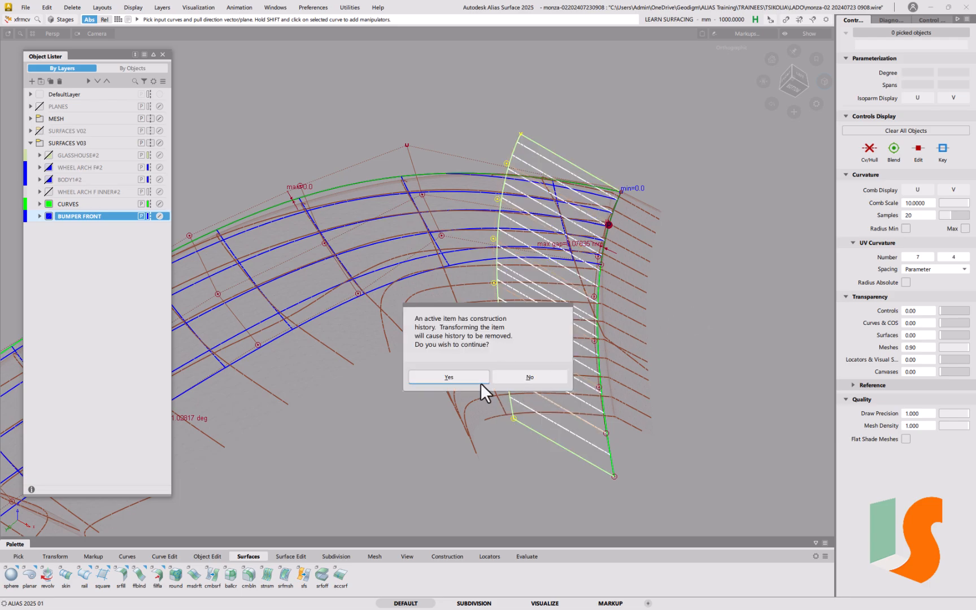
click(440, 377)
middle_drag(765, 259, 692, 299)
click(800, 77)
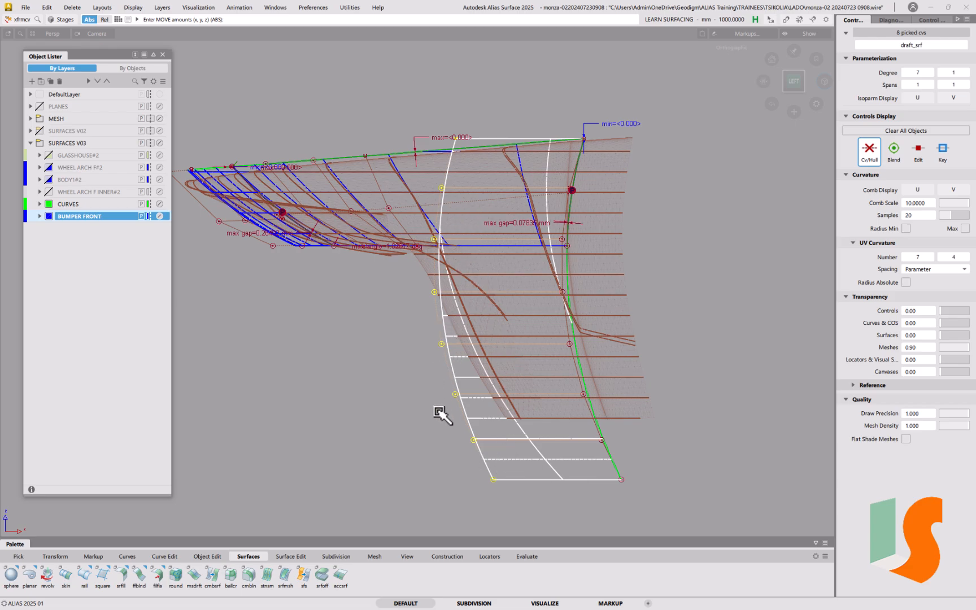
Extend the forward free edge of the draft surface by about 83.6 mm.
click(436, 366)
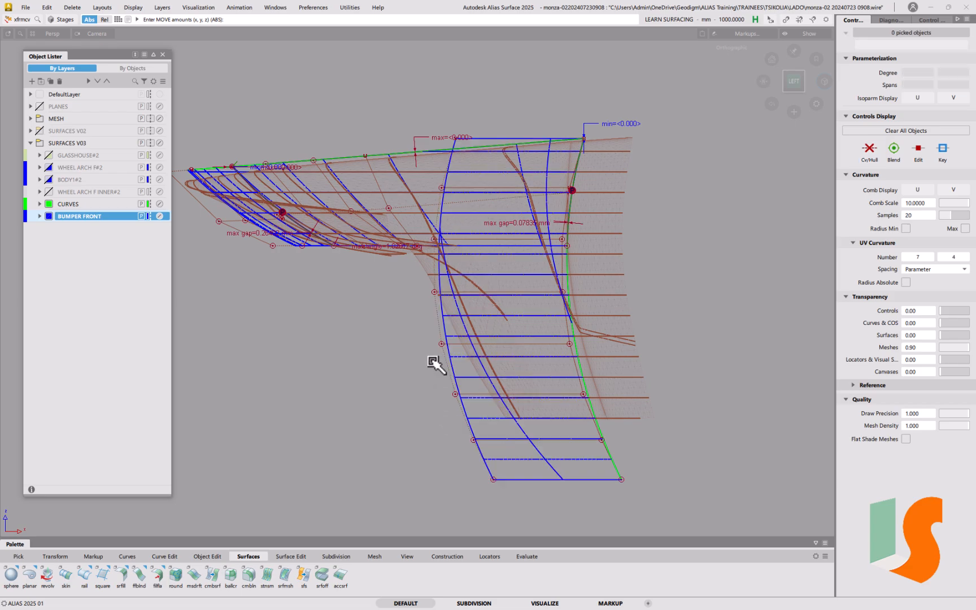
click(443, 327)
drag(402, 350, 265, 350)
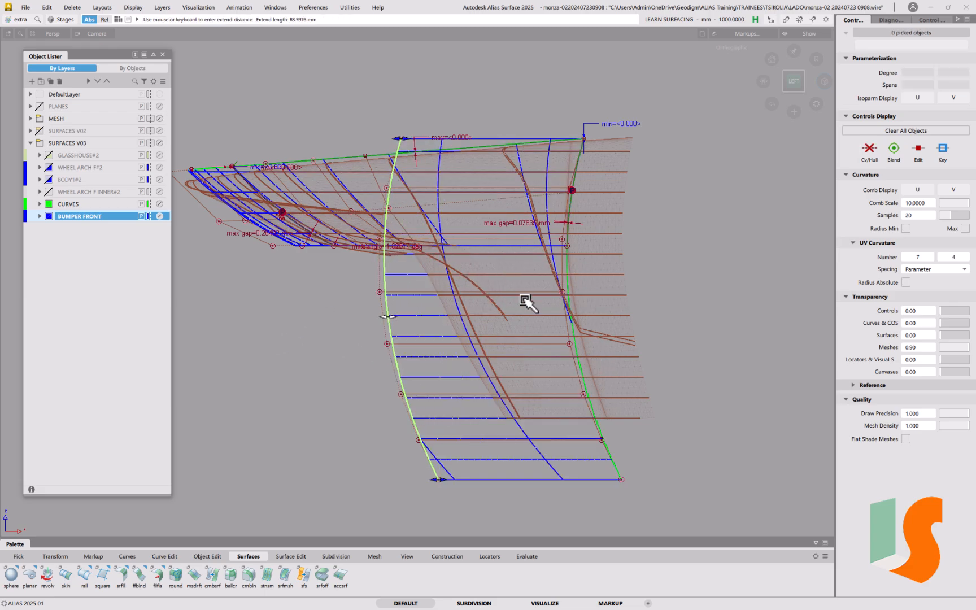
Reduce the draft surface's U degree to 3, keeping a single span, and accept the rebuild.
ctrl+shift+click(492, 310)
click(464, 318)
click(415, 324)
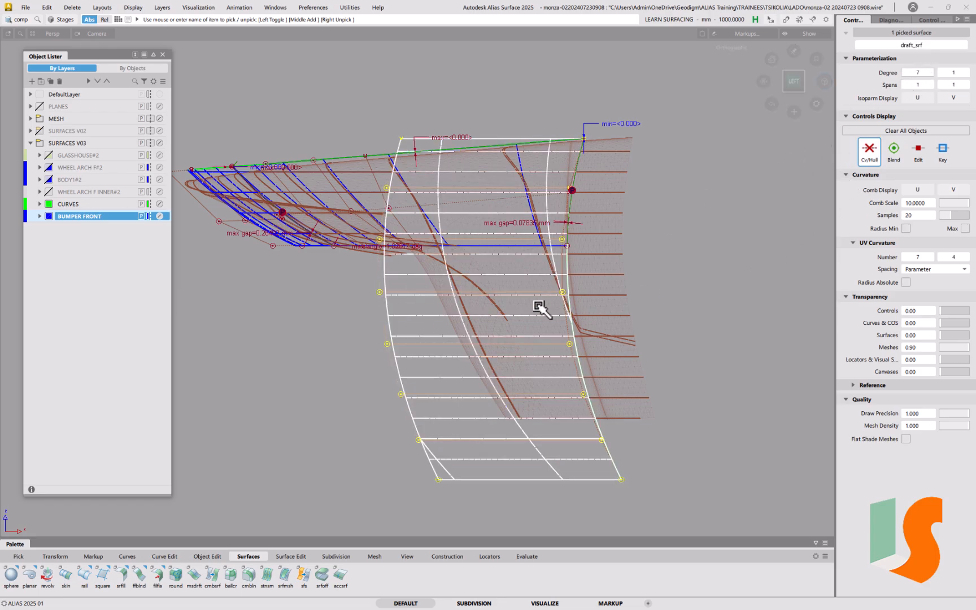
drag(547, 298, 548, 300)
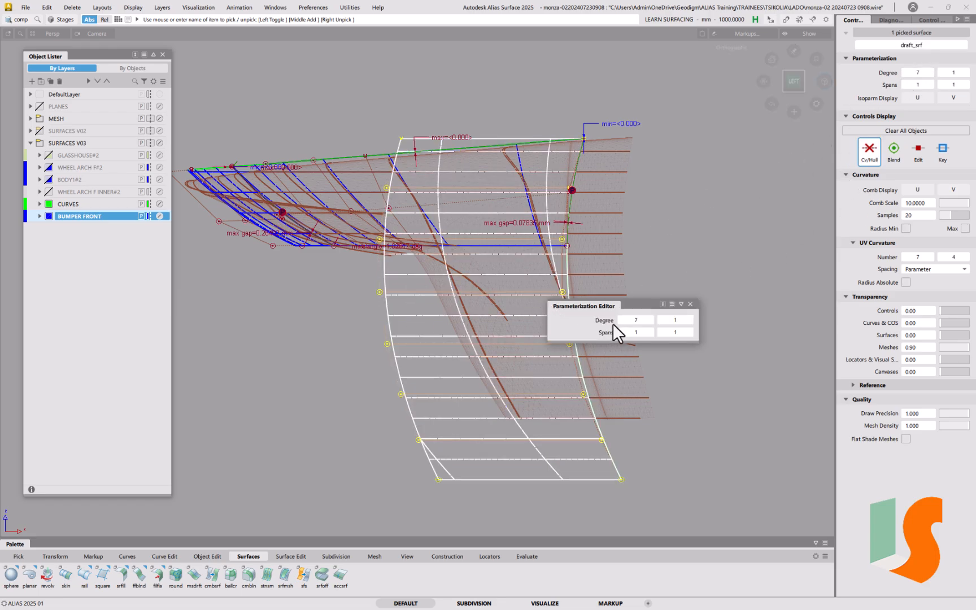
click(623, 319)
click(624, 319)
click(624, 320)
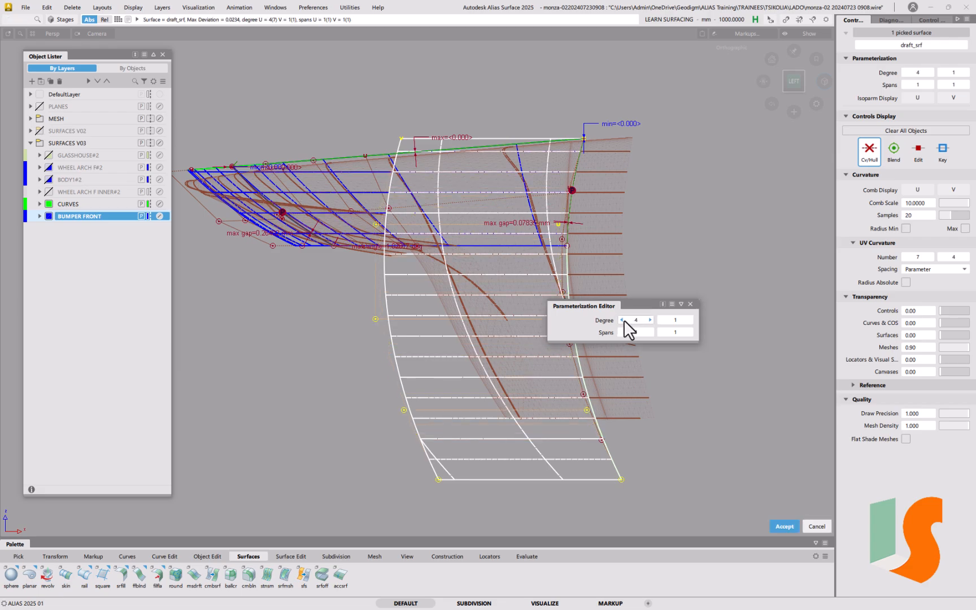
click(623, 320)
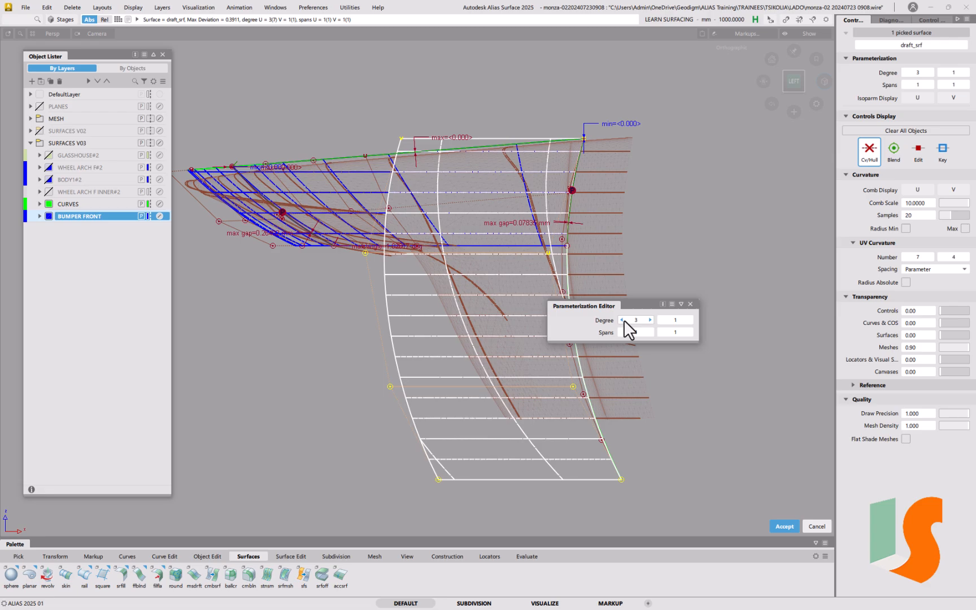
ctrl+shift+drag(658, 206, 651, 225)
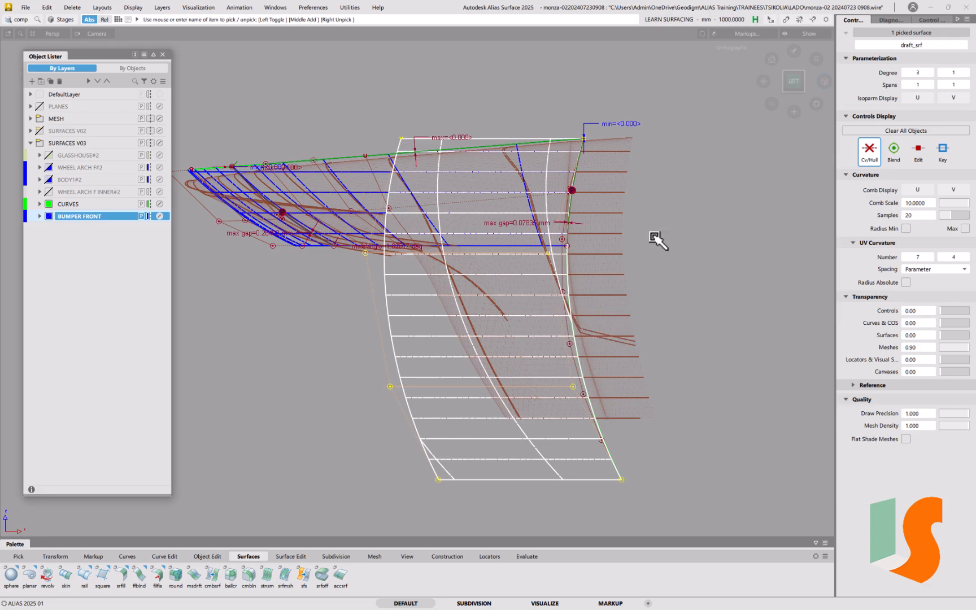
Measure the curve-to-curve deviation between the draft surface's rear edge and the green side boundary curve, rebuildCurve.
click(562, 342)
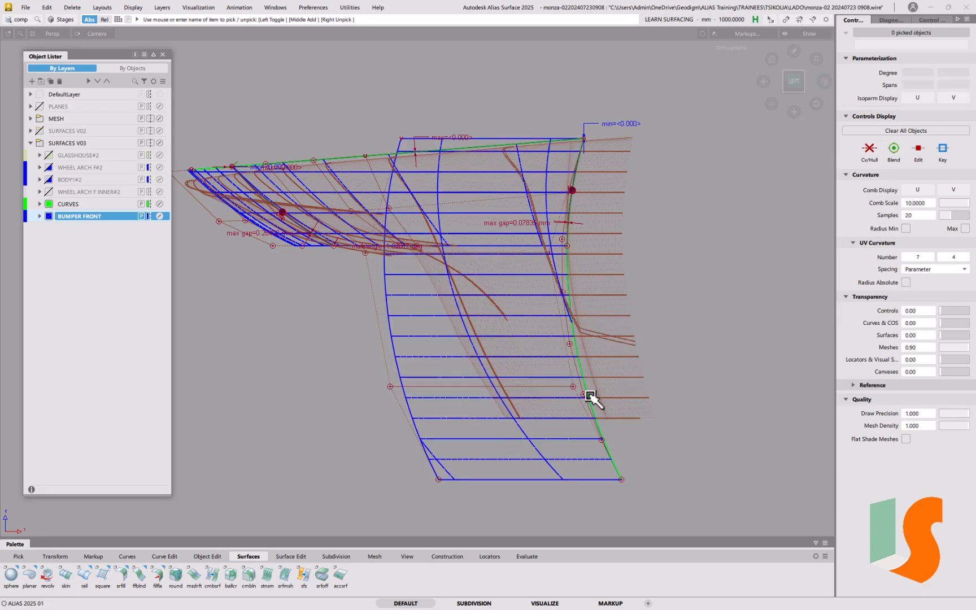
click(489, 556)
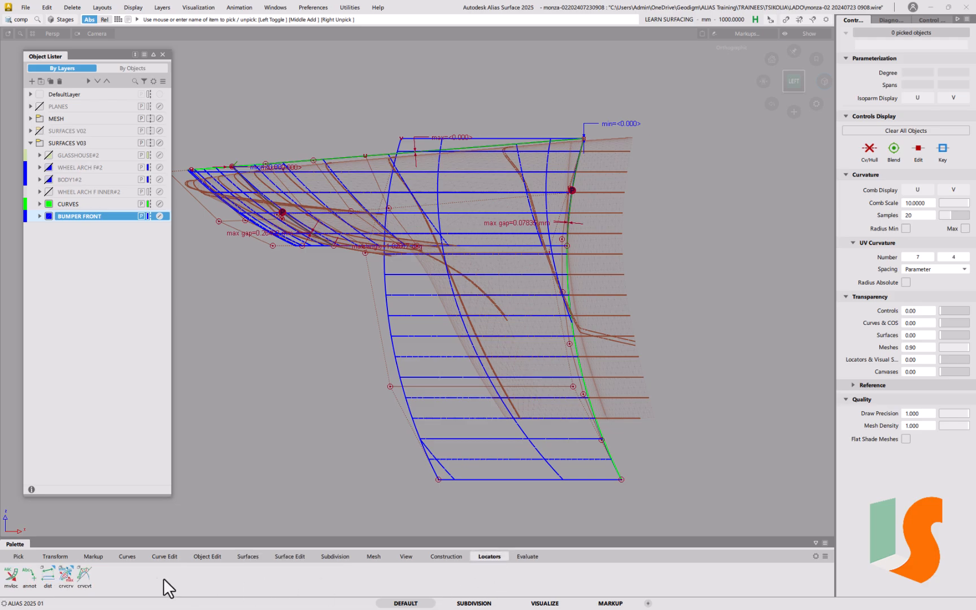
click(595, 432)
click(596, 432)
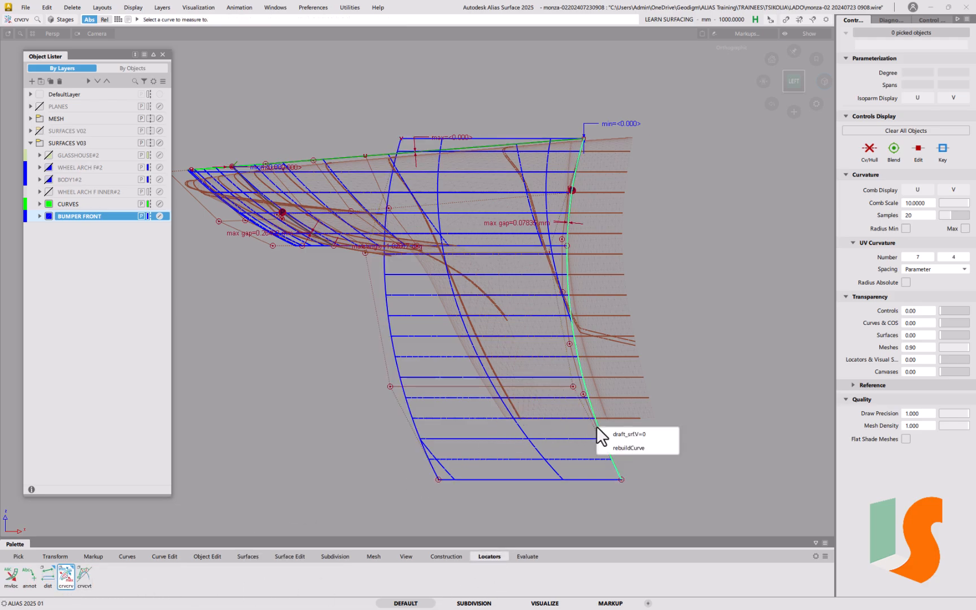
click(616, 452)
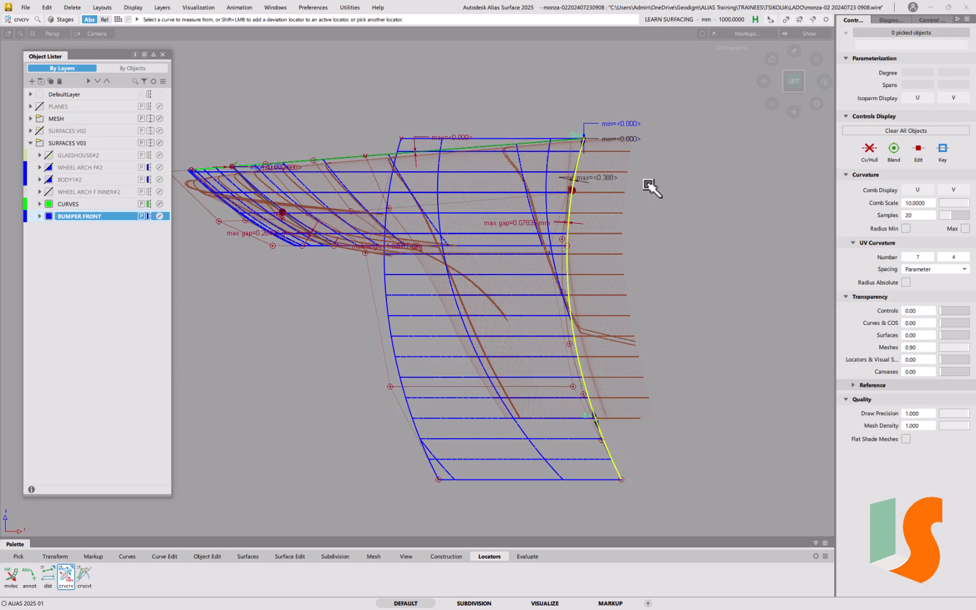
Delete the gap and deviation locators along the green side boundary curve.
ctrl+shift+click(581, 233)
click(577, 307)
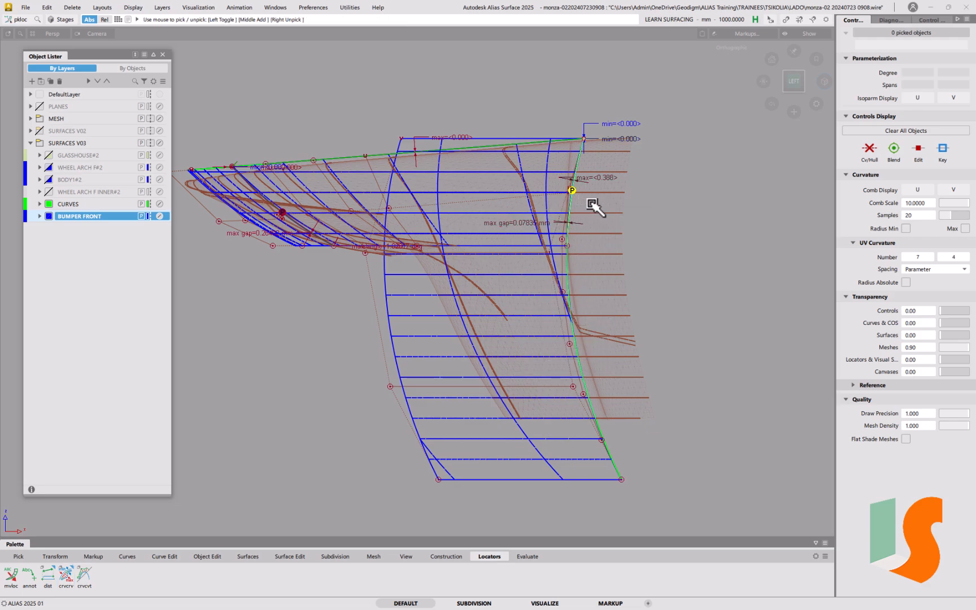
key(Delete)
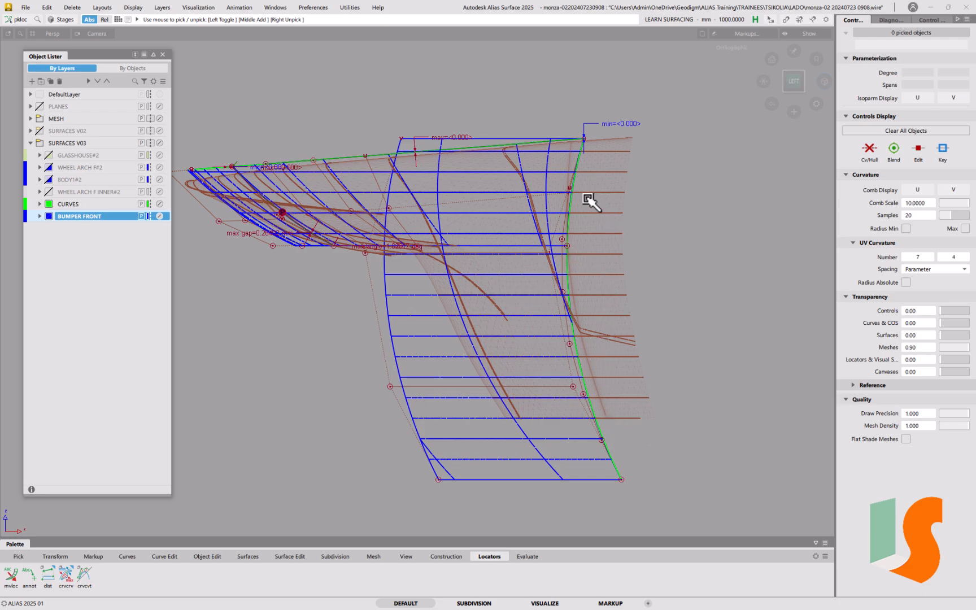
Repeat the curve-to-curve deviation check between the draft surface's rear edge and rebuildCurve with the tool's options open.
ctrl+shift+click(625, 298)
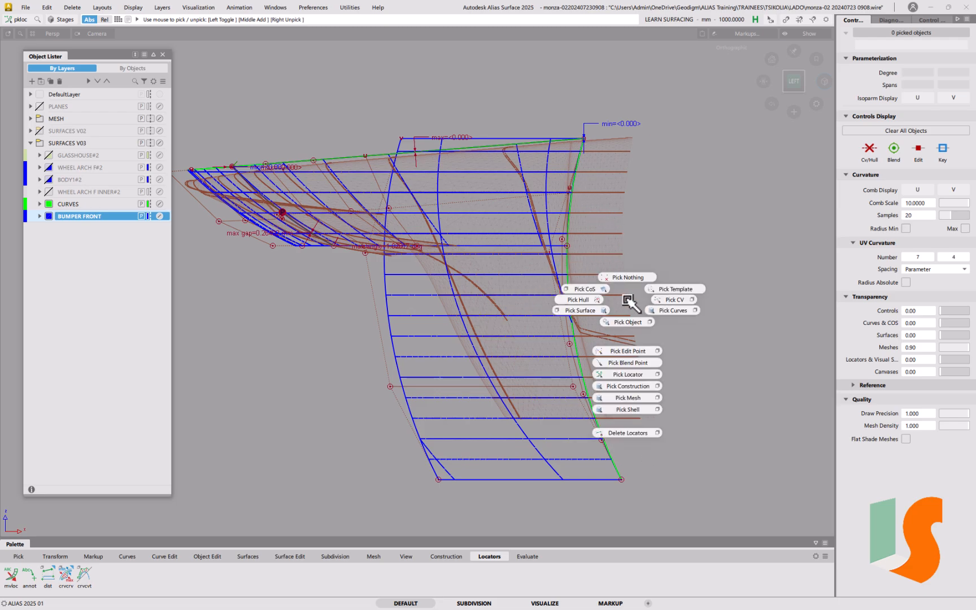
double_click(66, 577)
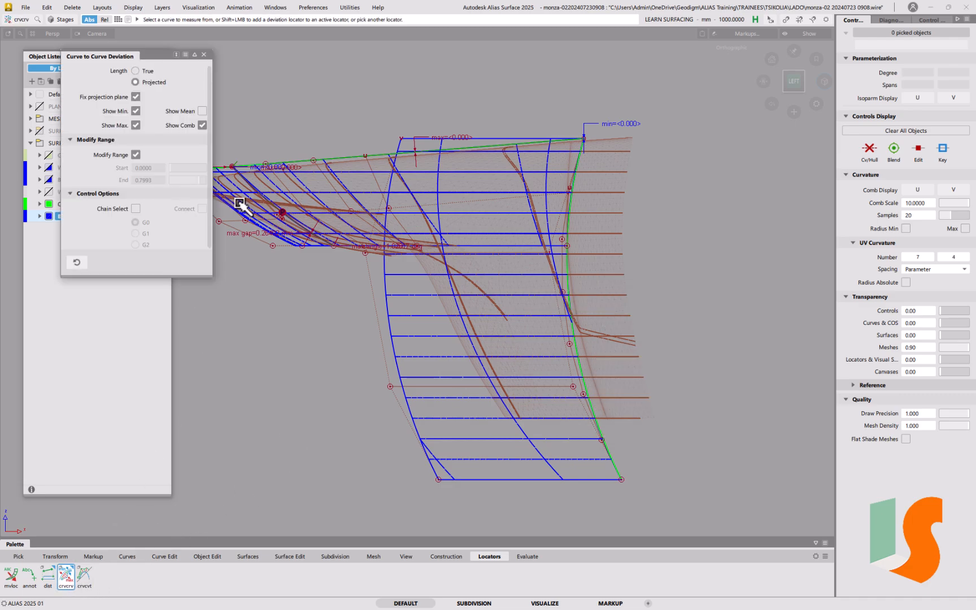
click(578, 365)
click(600, 373)
click(582, 373)
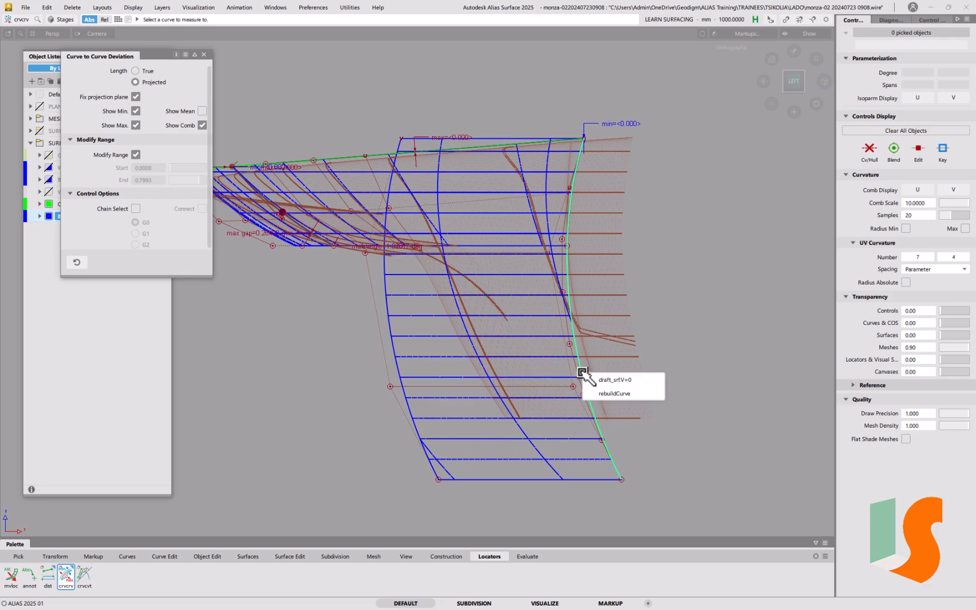
click(605, 394)
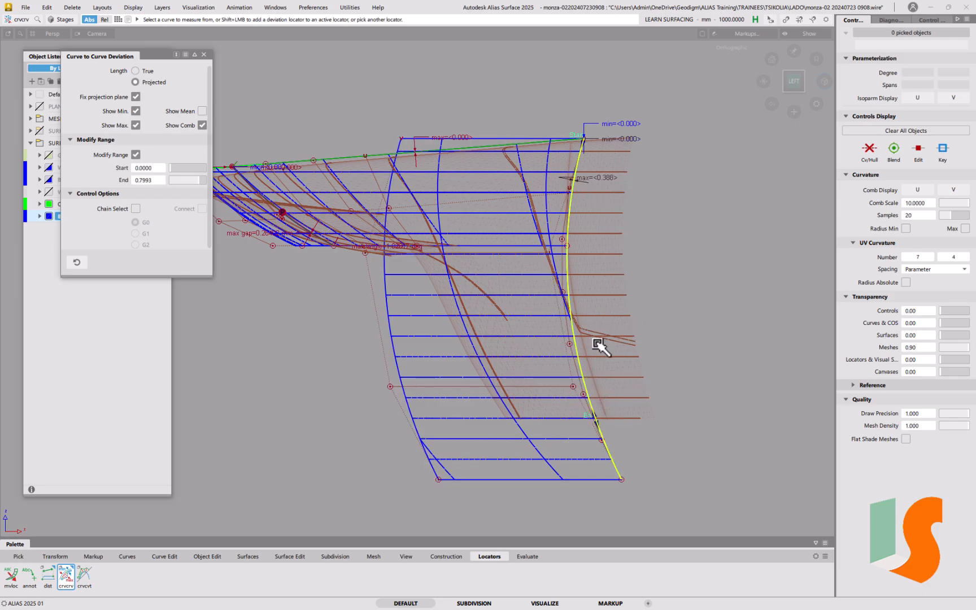
click(617, 417)
alt+shift+drag(493, 239, 514, 301)
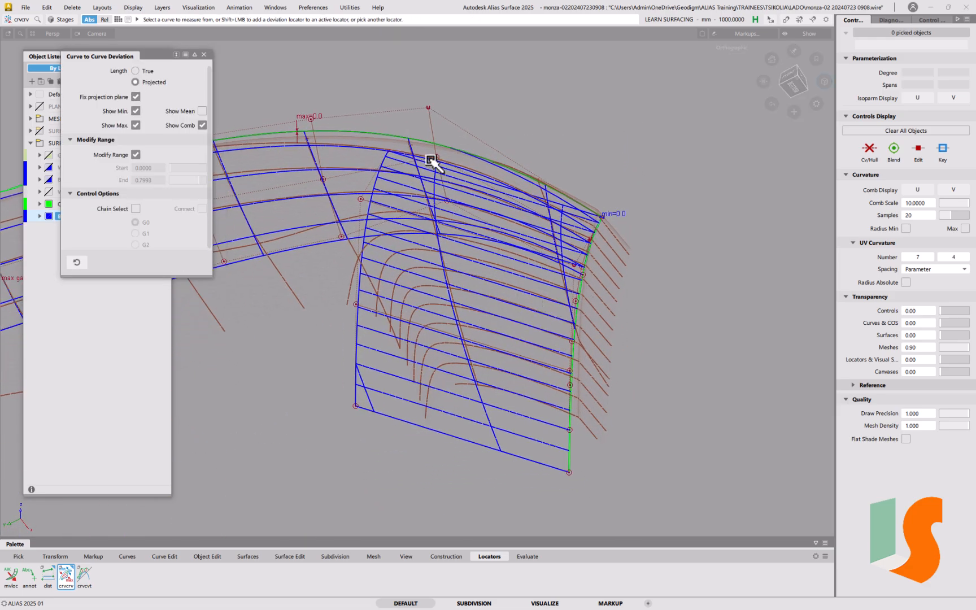
Hide the CVs and hulls of the upper bumper surface and clear the selection.
ctrl+shift+drag(323, 247, 300, 265)
click(340, 254)
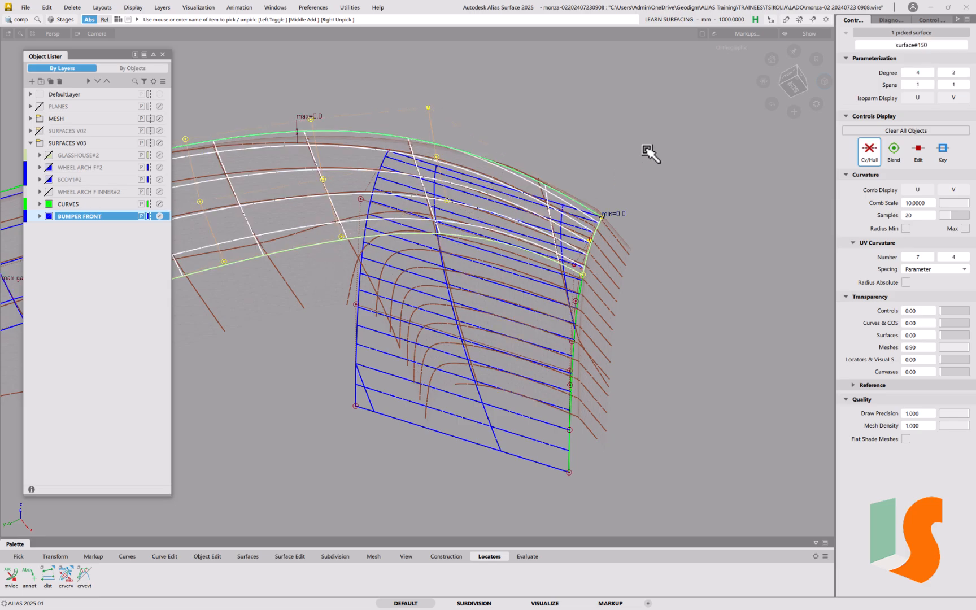
click(868, 154)
click(574, 283)
Raise the draft surface's V degree to 2 to add a middle row of CVs.
alt+shift+drag(549, 254, 571, 333)
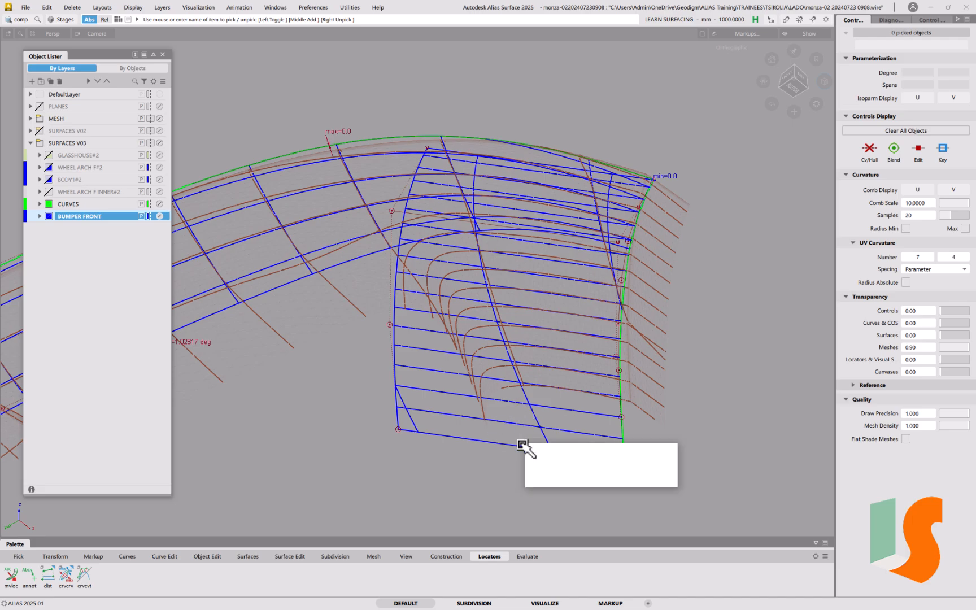
click(498, 444)
click(666, 464)
alt+shift+drag(591, 380, 582, 354)
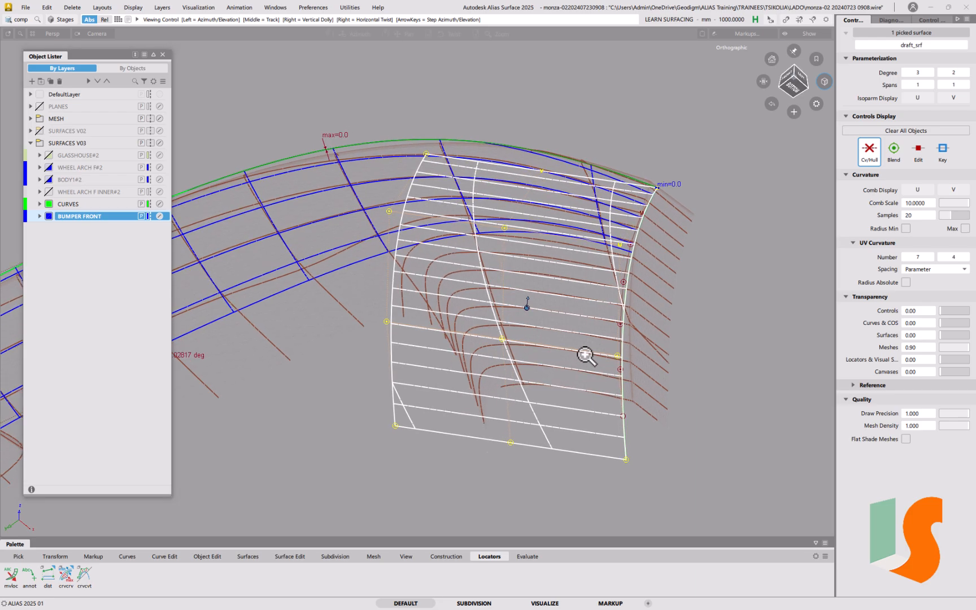
alt+shift+right_drag(581, 354, 565, 322)
Pick the hull on the draft surface's forward free edge, switch Move to XYZ mode and shift the hull towards the mesh.
ctrl+shift+drag(560, 402, 557, 297)
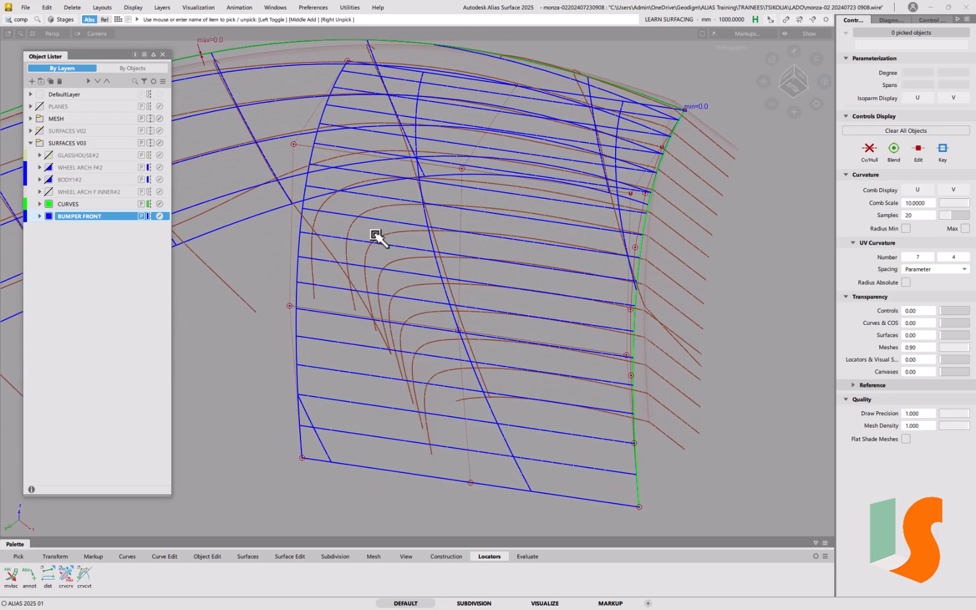
click(290, 246)
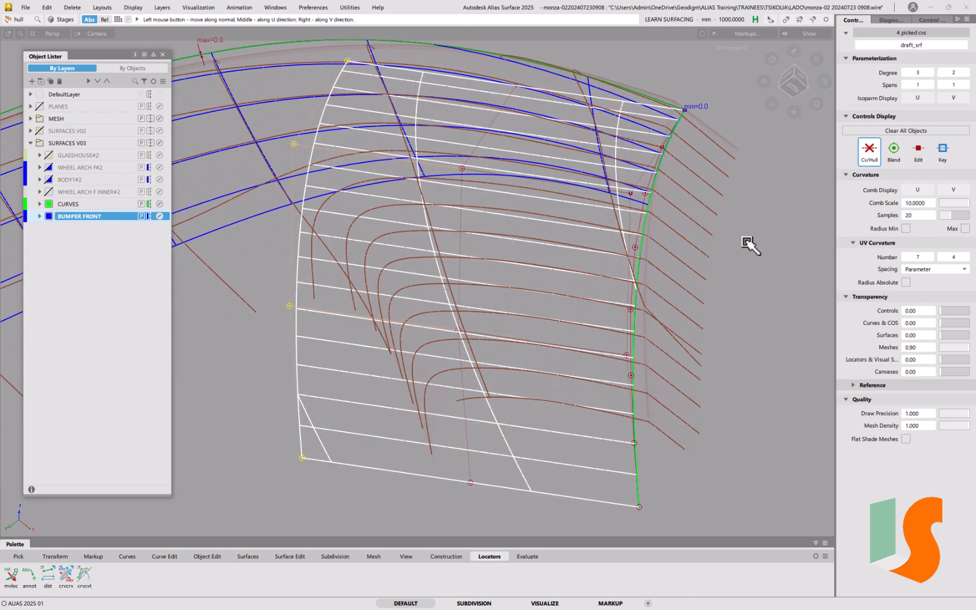
drag(792, 246, 726, 269)
key(space)
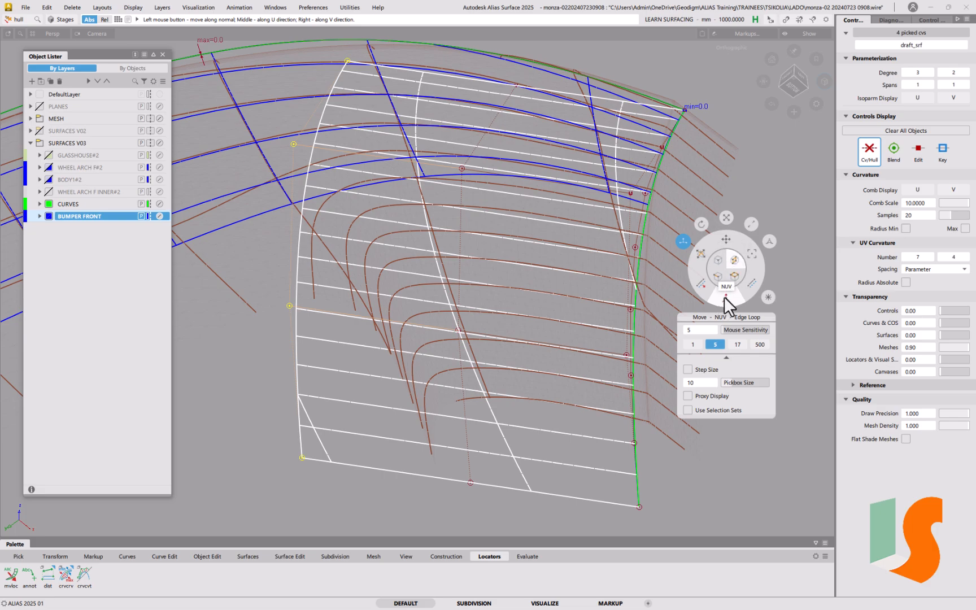
click(727, 240)
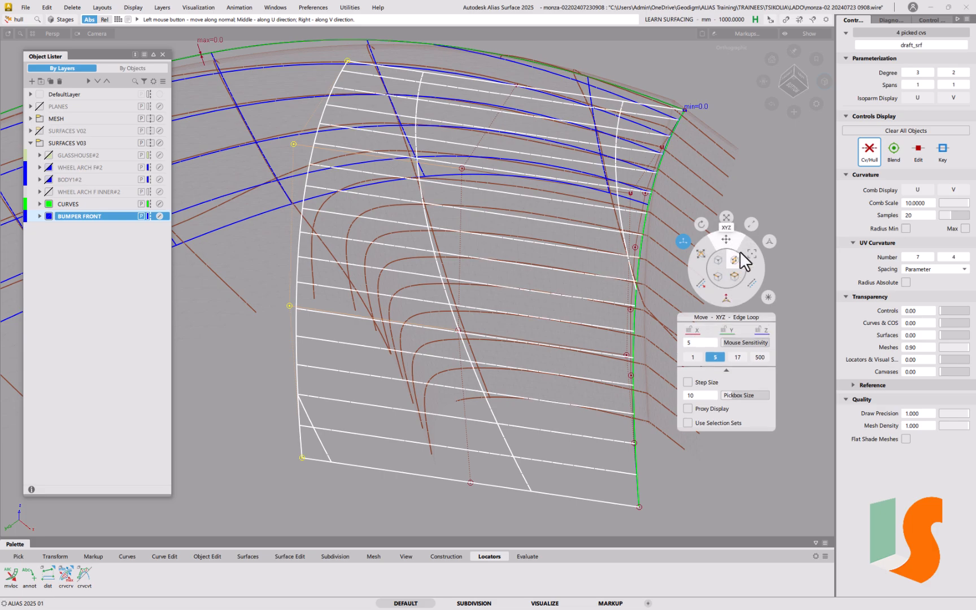
key(space)
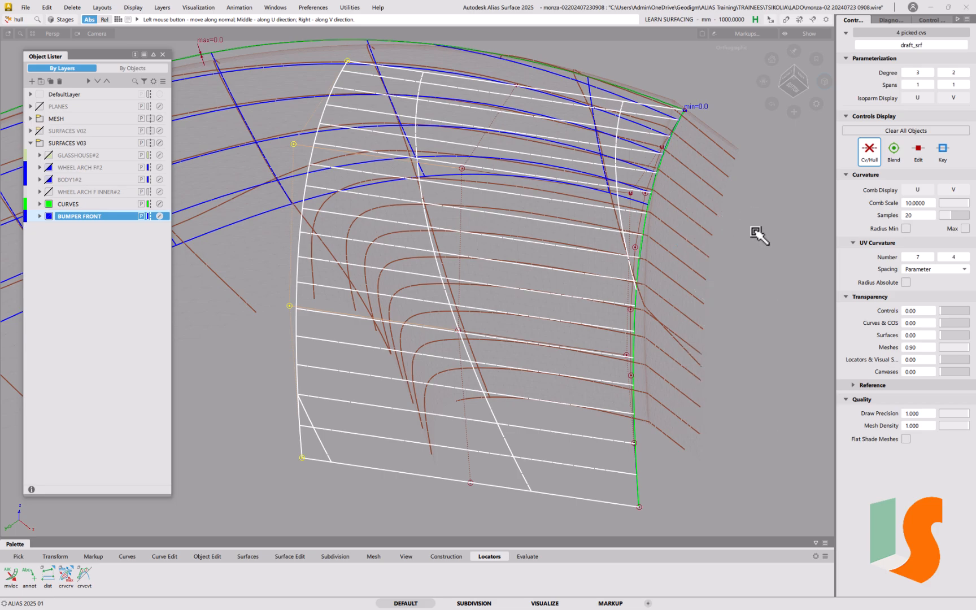
middle_drag(799, 235, 741, 253)
alt+shift+drag(635, 327, 640, 311)
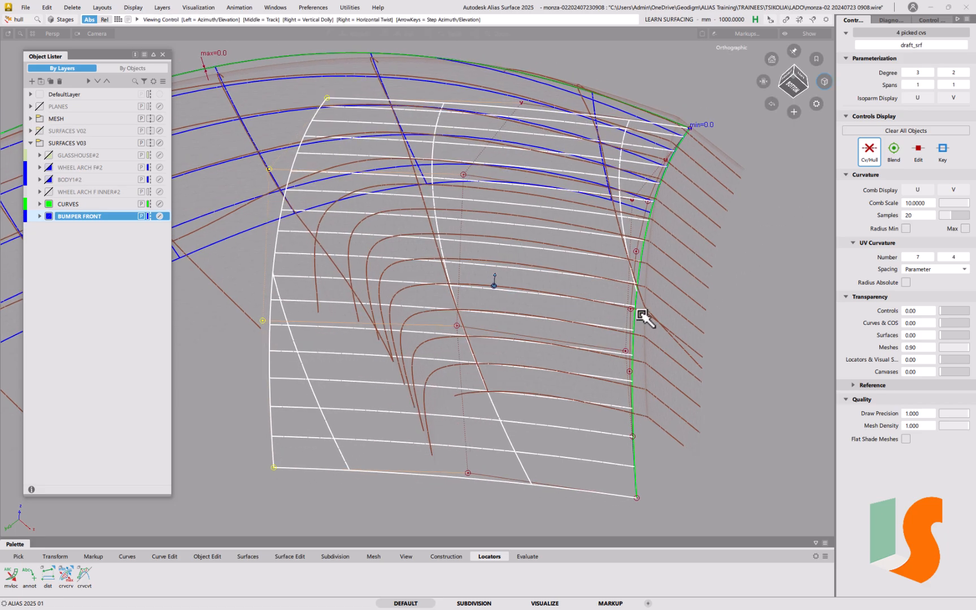
alt+shift+middle_drag(641, 311, 608, 294)
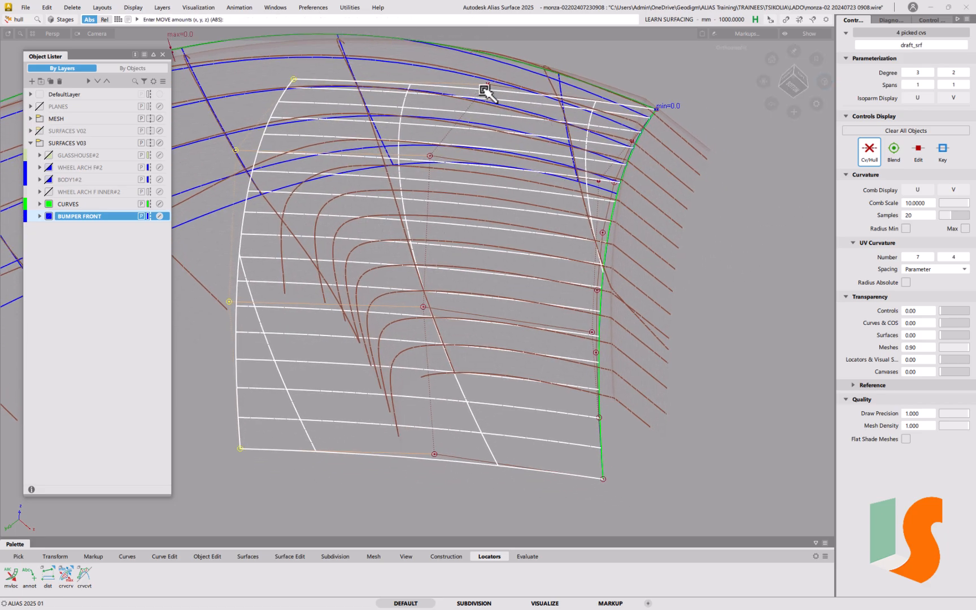
Move the draft surface's middle hull outwards to crown the surface towards the mesh.
click(429, 388)
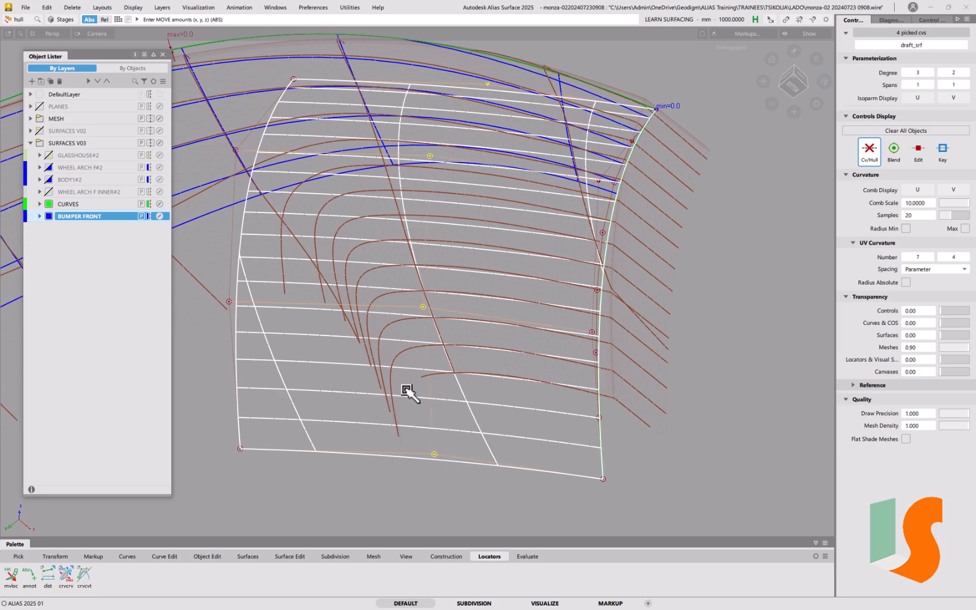
middle_drag(764, 406, 732, 327)
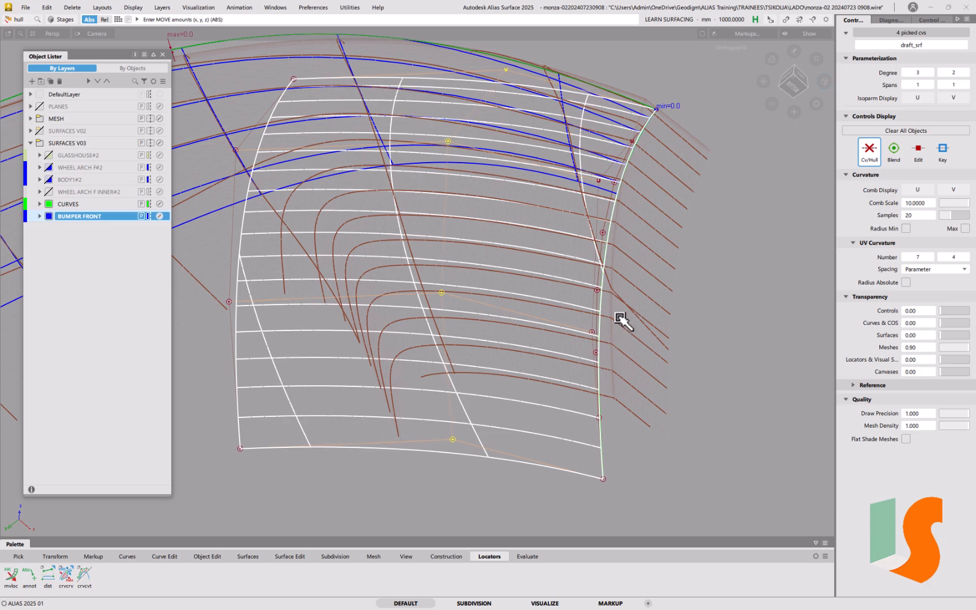
alt+shift+right_drag(616, 436, 592, 318)
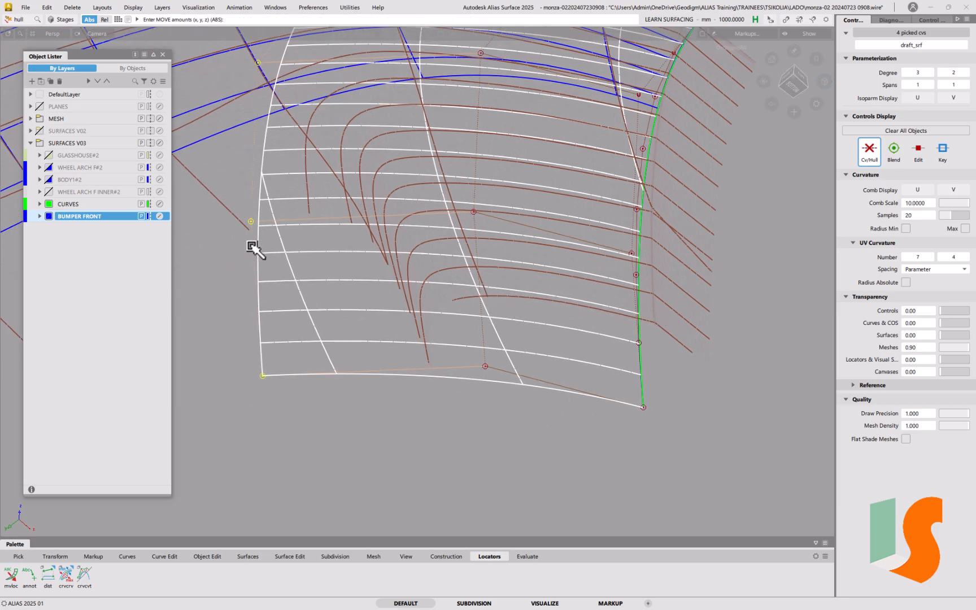
Adjust the forward-edge hull of the draft surface along X and Y to follow the mesh section lines.
middle_drag(235, 270, 228, 337)
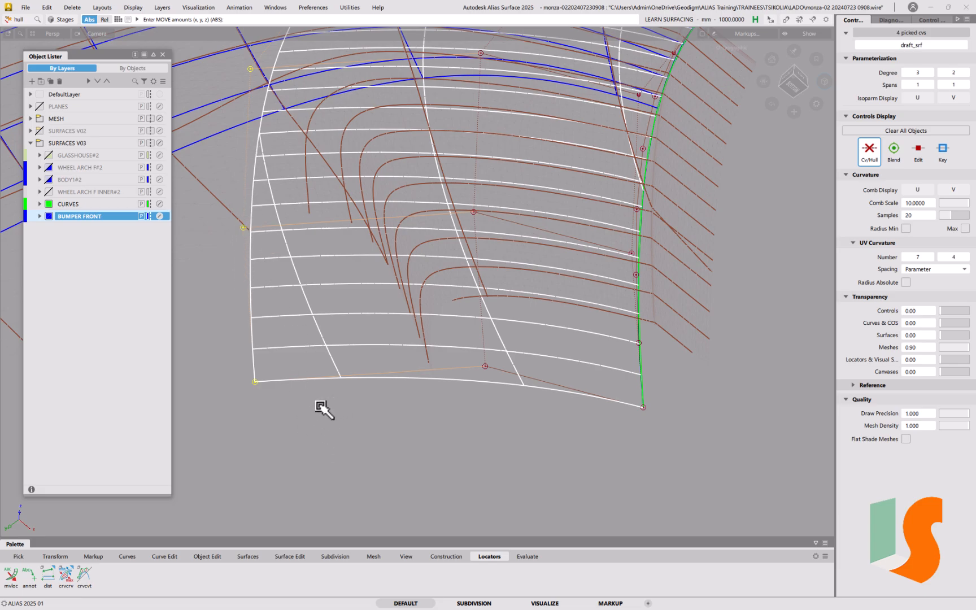
drag(311, 411, 507, 423)
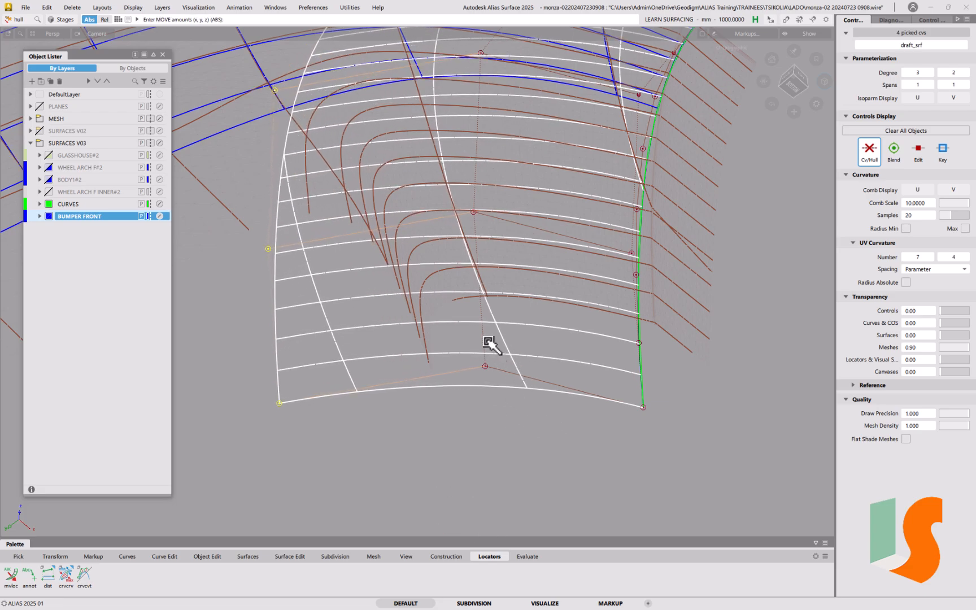
drag(399, 445, 465, 431)
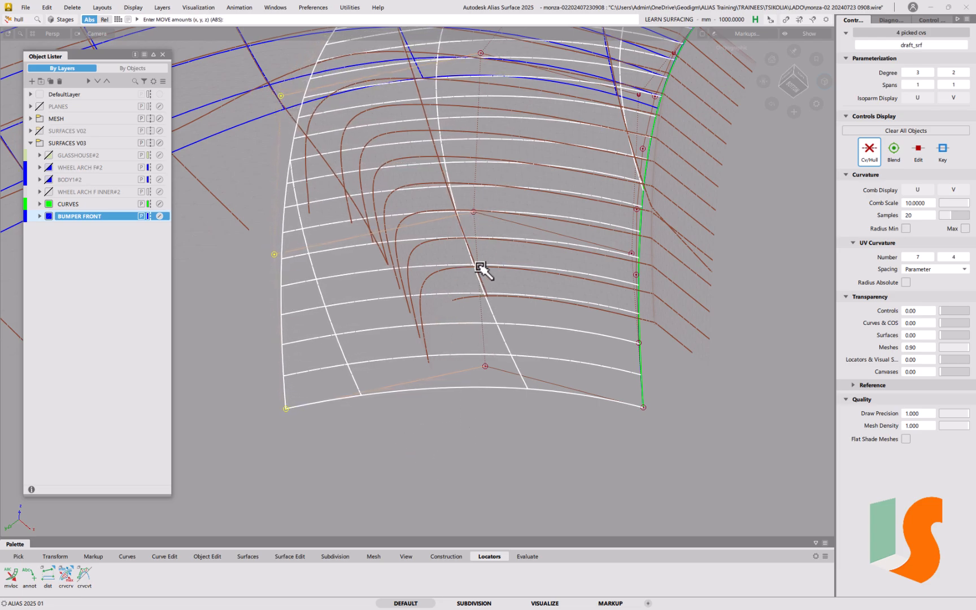
Shift the middle hull forward along X, and move the forward-edge hull back and inwards to increase the surface's curvature.
click(485, 344)
drag(541, 453, 435, 425)
click(277, 310)
middle_drag(403, 455, 444, 433)
drag(432, 444, 467, 445)
middle_drag(456, 448, 485, 429)
drag(453, 440, 499, 440)
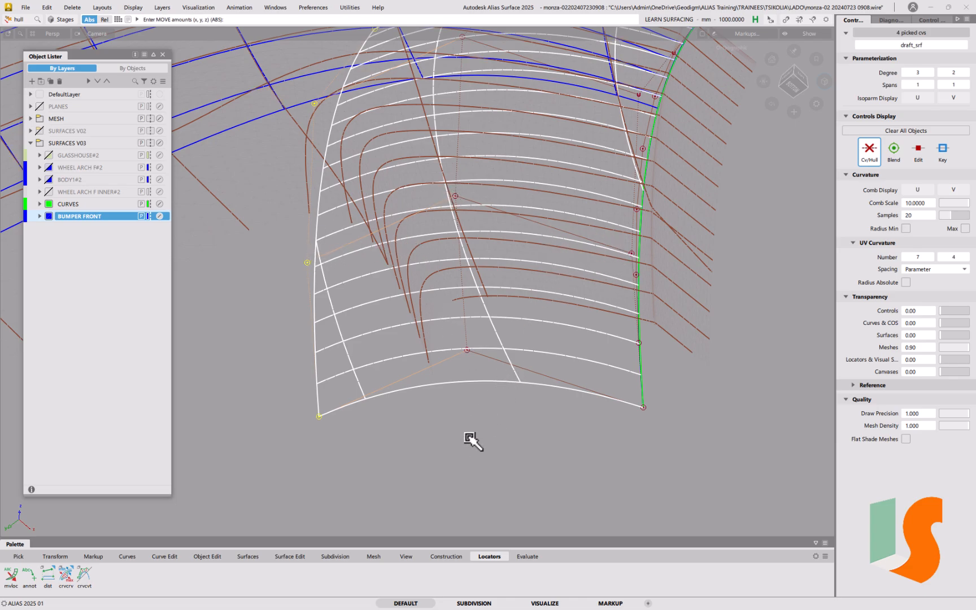
Fine-tune the middle hull's position and move the draft surface's forward-edge hull further back along X.
click(464, 309)
drag(576, 443, 558, 444)
middle_drag(558, 444, 504, 464)
click(309, 280)
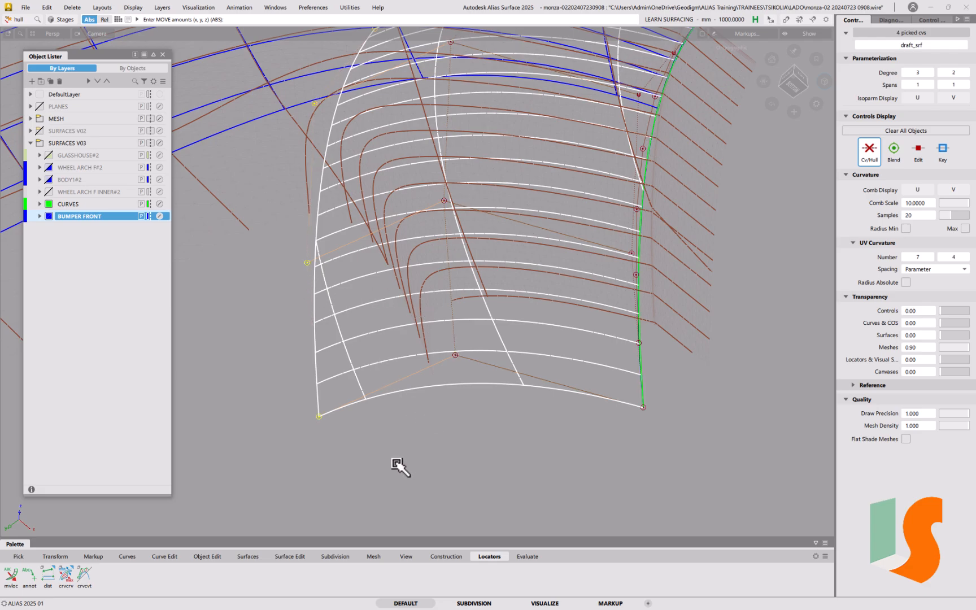
middle_drag(402, 464, 477, 443)
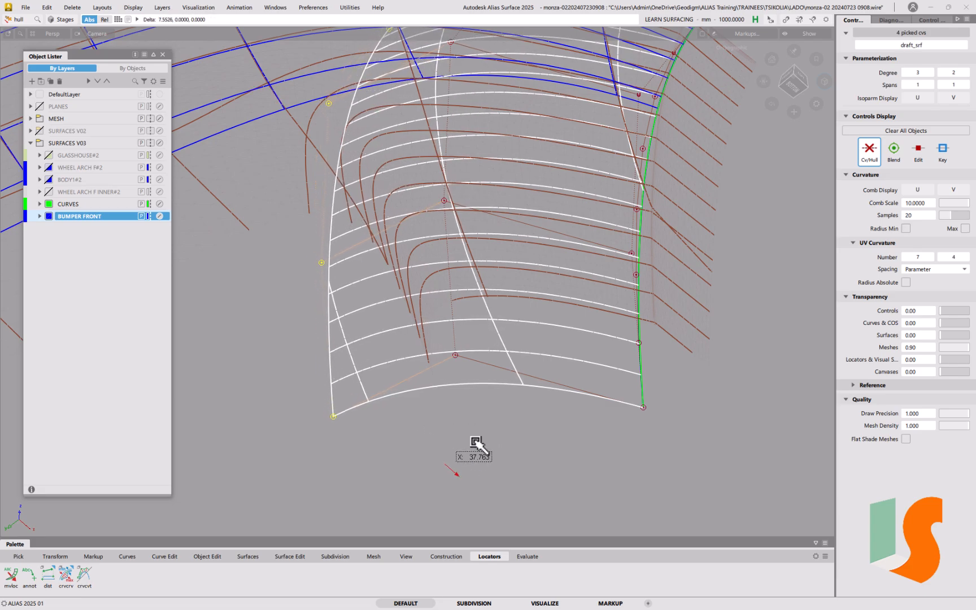
Move the draft surface's forward-edge hull slightly back along X and nudge the middle hull to refine the match with the mesh sections.
alt+shift+middle_drag(493, 357, 493, 388)
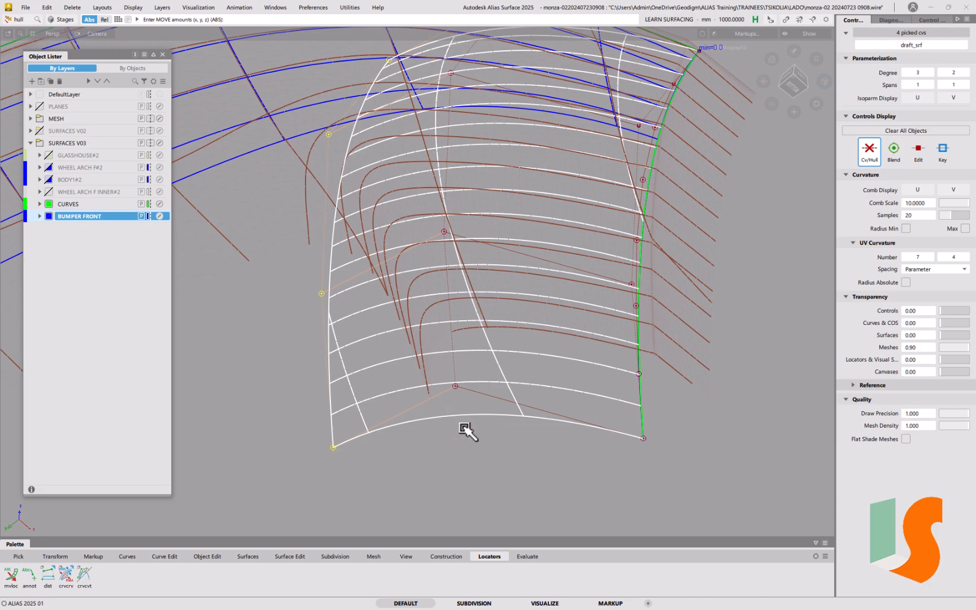
middle_drag(457, 483, 497, 477)
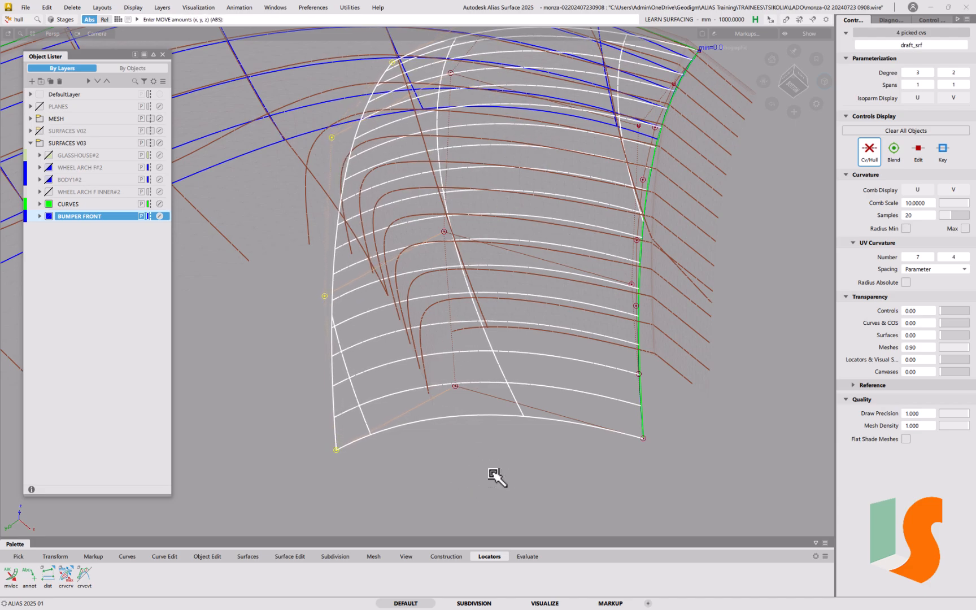
click(450, 290)
middle_drag(511, 459, 504, 465)
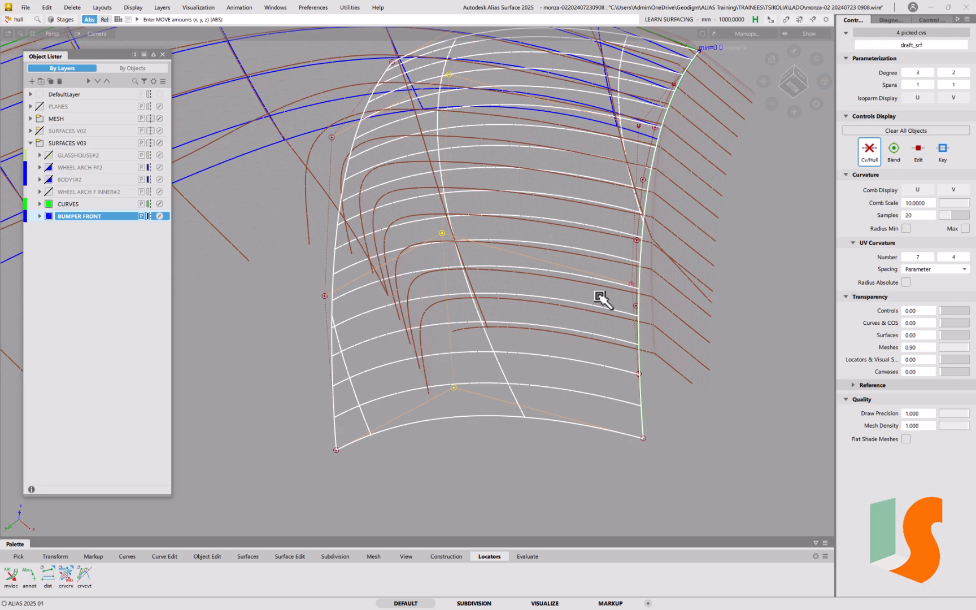
Bring up the Parameterization Editor for the draft surface and clear the hull selection.
key(p)
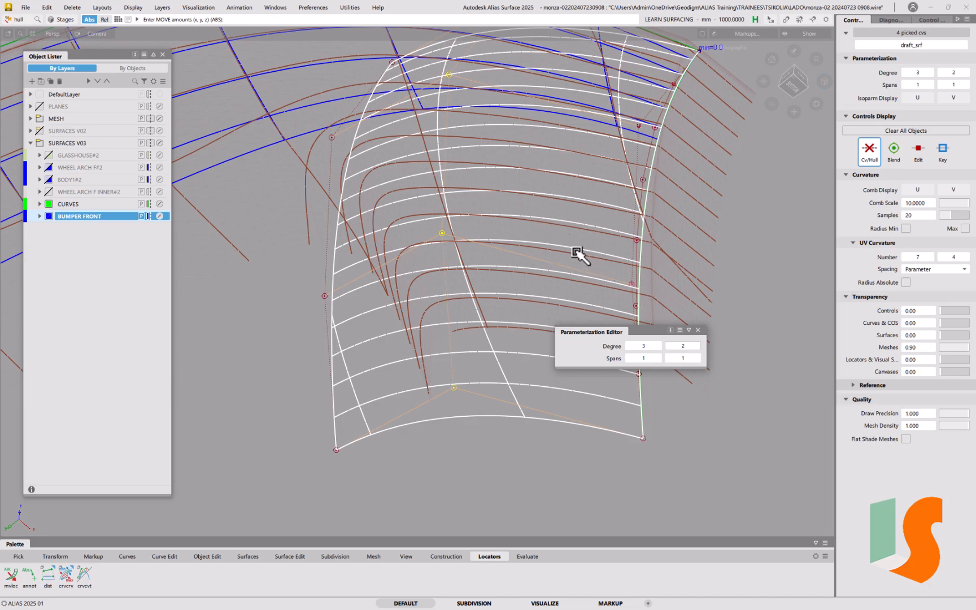
alt+shift+middle_drag(543, 251, 462, 284)
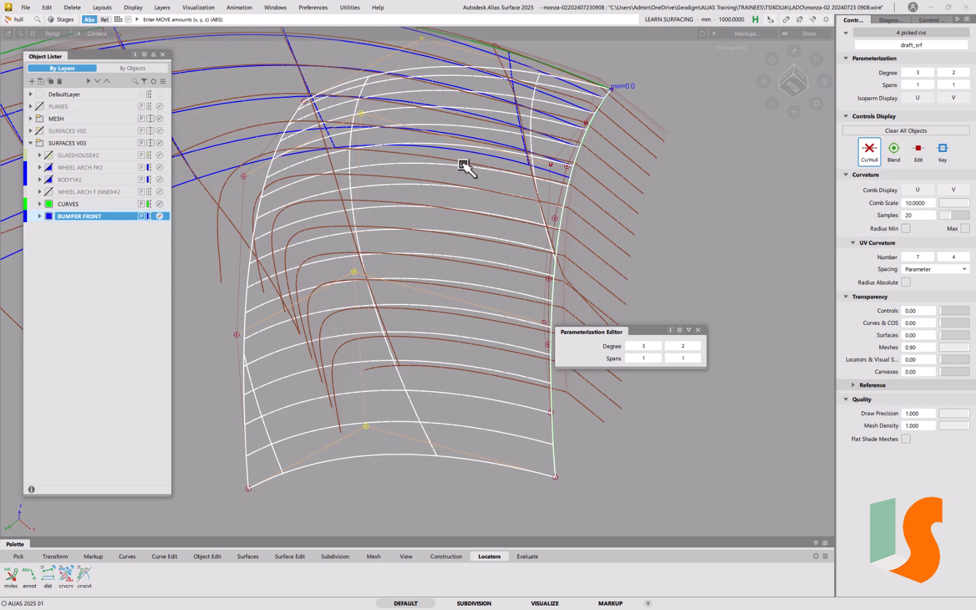
click(637, 264)
alt+shift+middle_drag(465, 196, 509, 217)
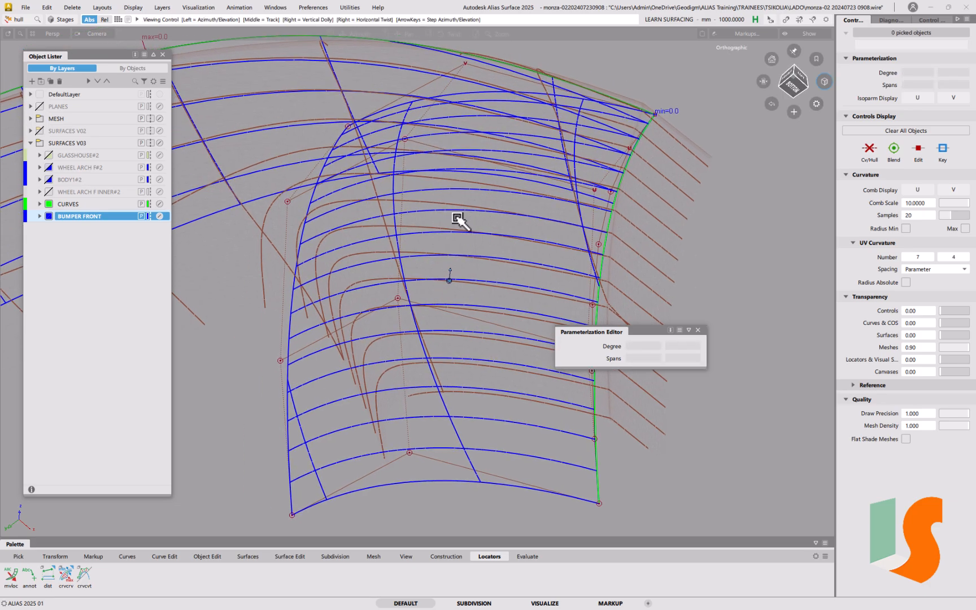
alt+shift+drag(458, 213, 452, 189)
alt+shift+middle_drag(451, 188, 437, 209)
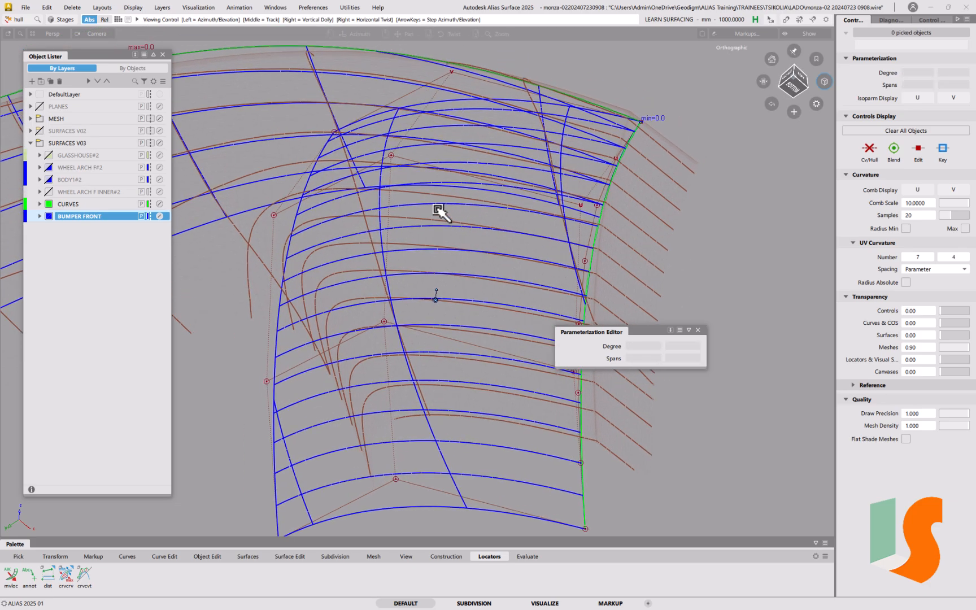
Move the draft surface's upper forward corner CV along Y towards the green curve and forward along X.
right_click(332, 133)
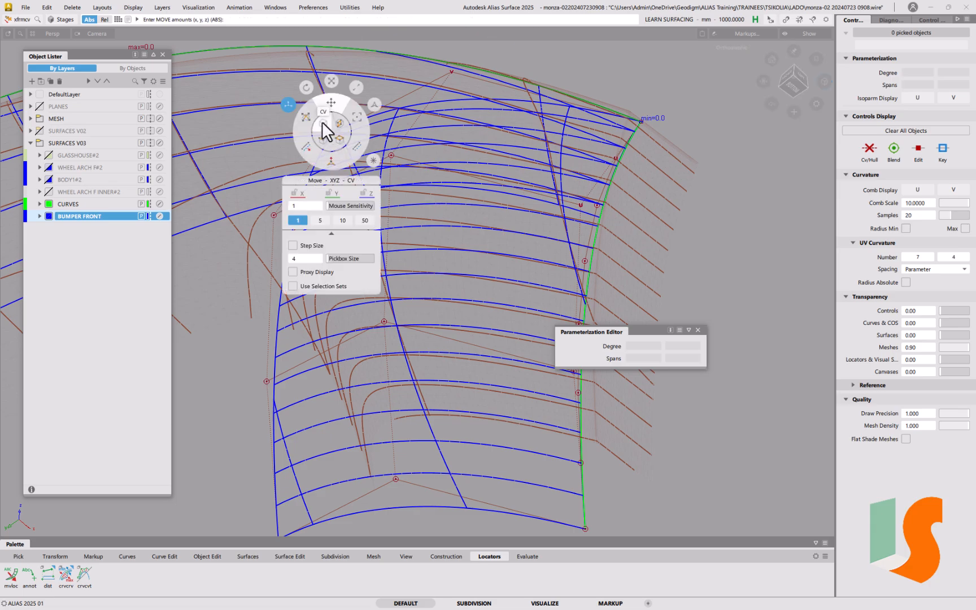
click(329, 130)
click(334, 132)
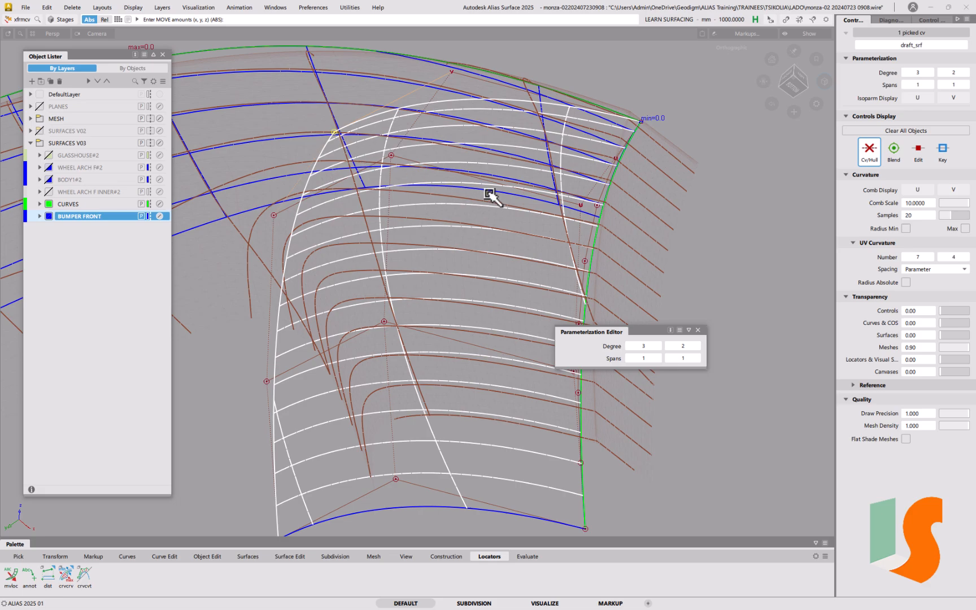
alt+shift+drag(479, 178, 434, 176)
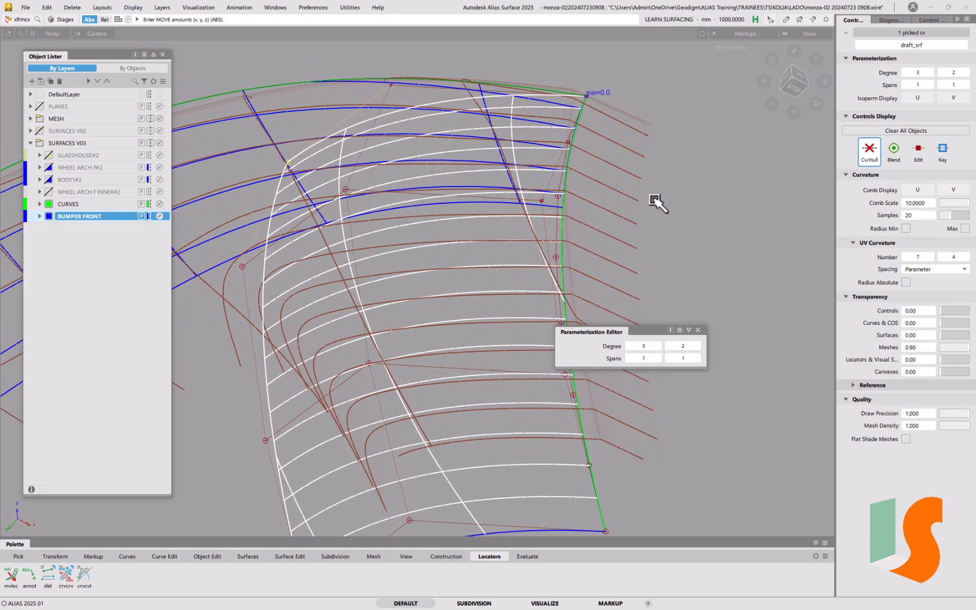
middle_drag(700, 249, 739, 192)
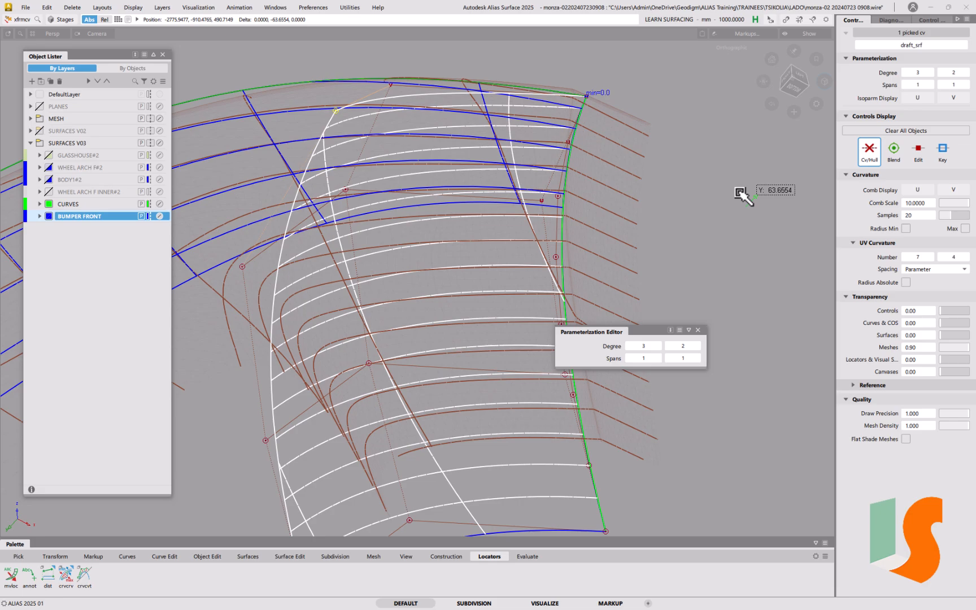
middle_drag(740, 192, 763, 160)
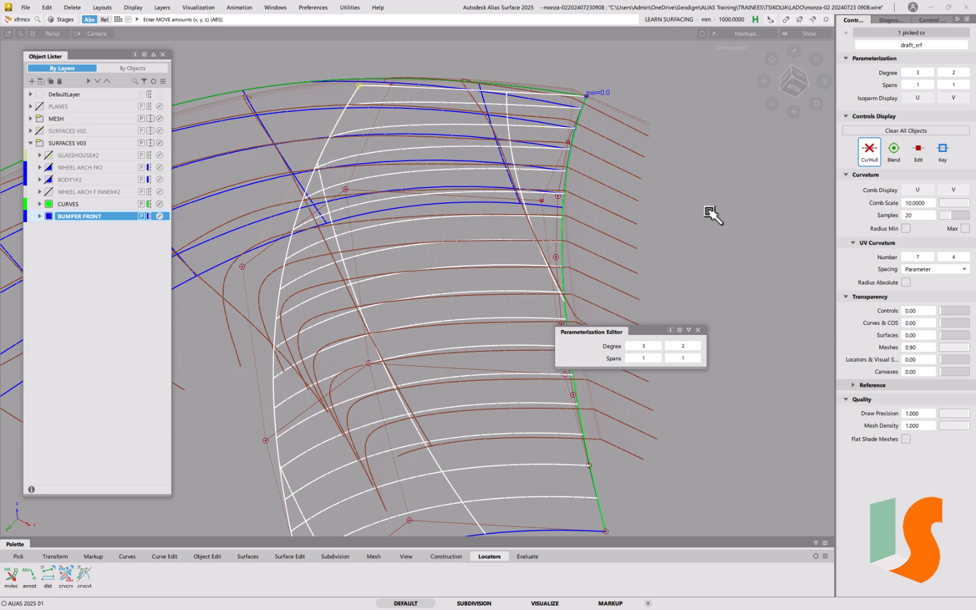
middle_drag(771, 213, 709, 214)
drag(771, 228, 755, 218)
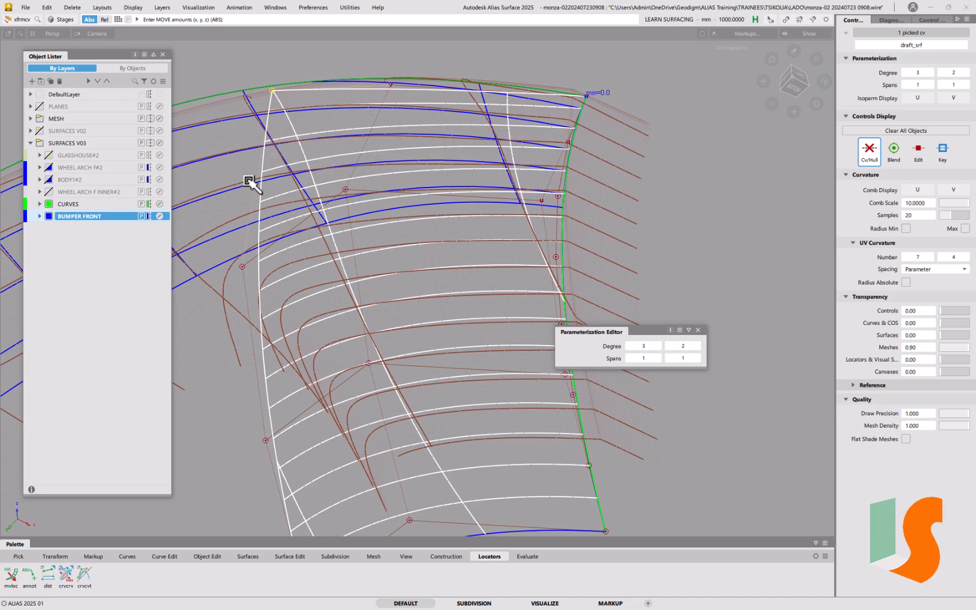
Move the middle CV of the draft surface's upper edge back along X and adjust it along Y.
click(390, 85)
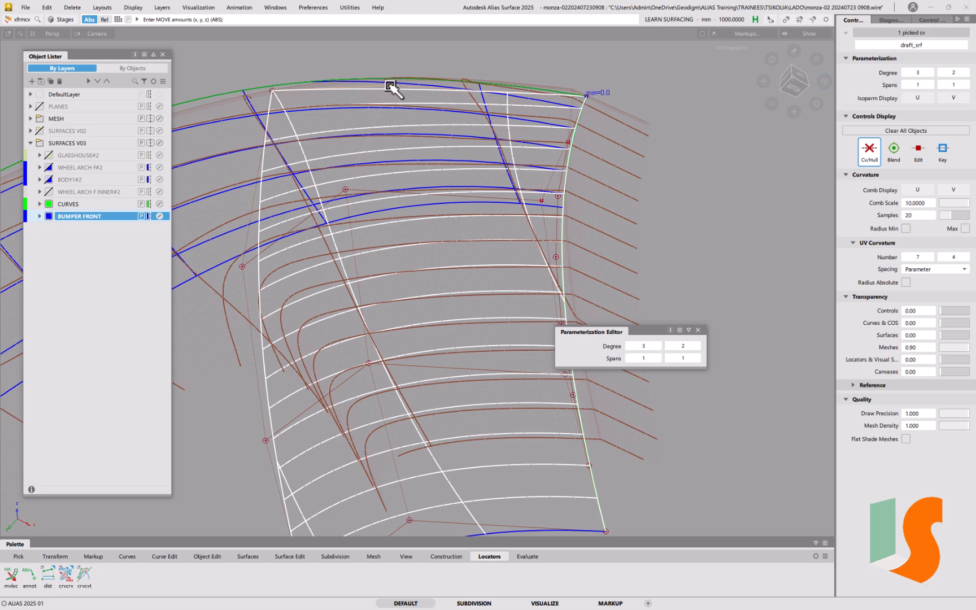
drag(732, 183, 739, 180)
mouse_move(694, 174)
middle_down()
mouse_move(693, 209)
mouse_move(699, 186)
mouse_move(704, 200)
mouse_move(694, 195)
middle_up()
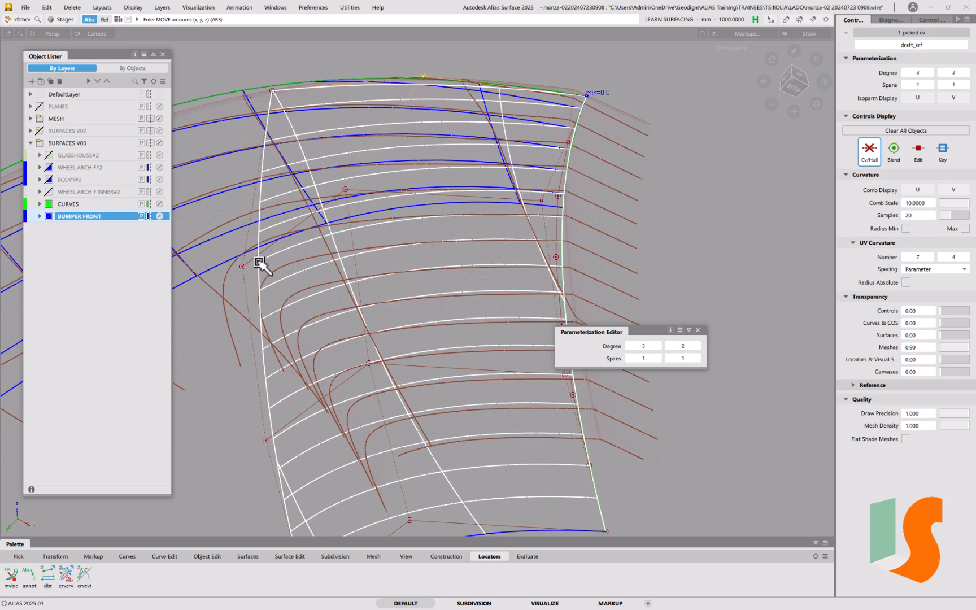
Move the second CV down the draft surface's forward edge along Y and X to straighten that edge.
click(243, 267)
middle_drag(719, 226, 744, 177)
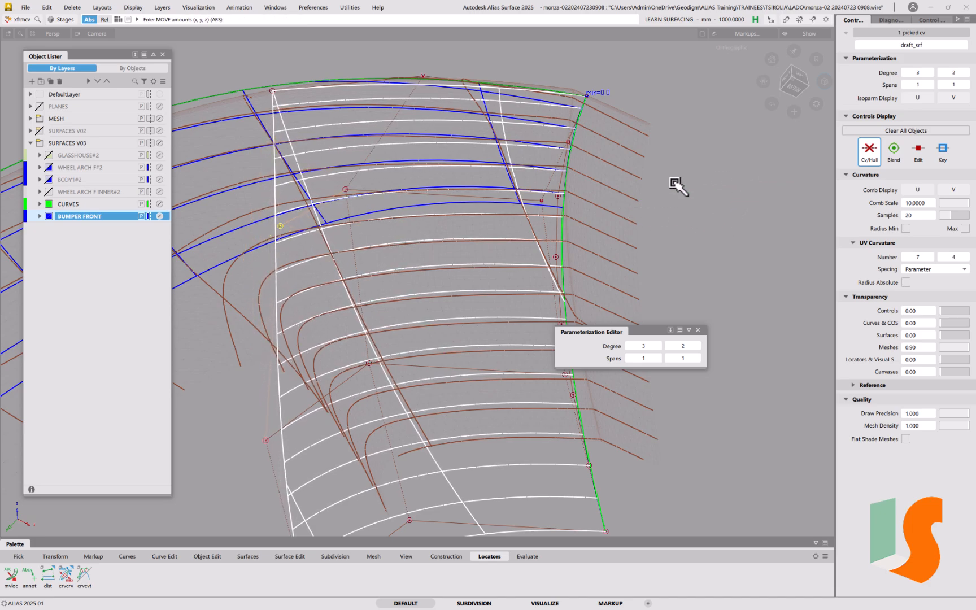
drag(719, 225, 712, 222)
mouse_move(774, 213)
mouse_down()
mouse_move(752, 214)
mouse_move(766, 217)
mouse_up()
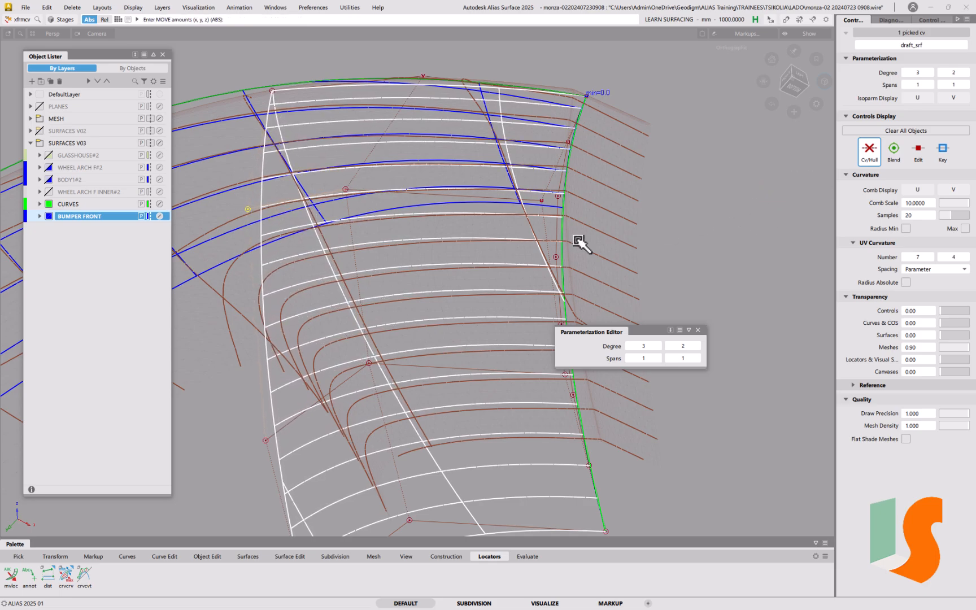
Shift the second-row interior CV back along X and adjust it along Y, then nudge the neighbouring forward-edge CV.
click(348, 192)
drag(696, 203, 718, 208)
middle_drag(715, 224, 736, 209)
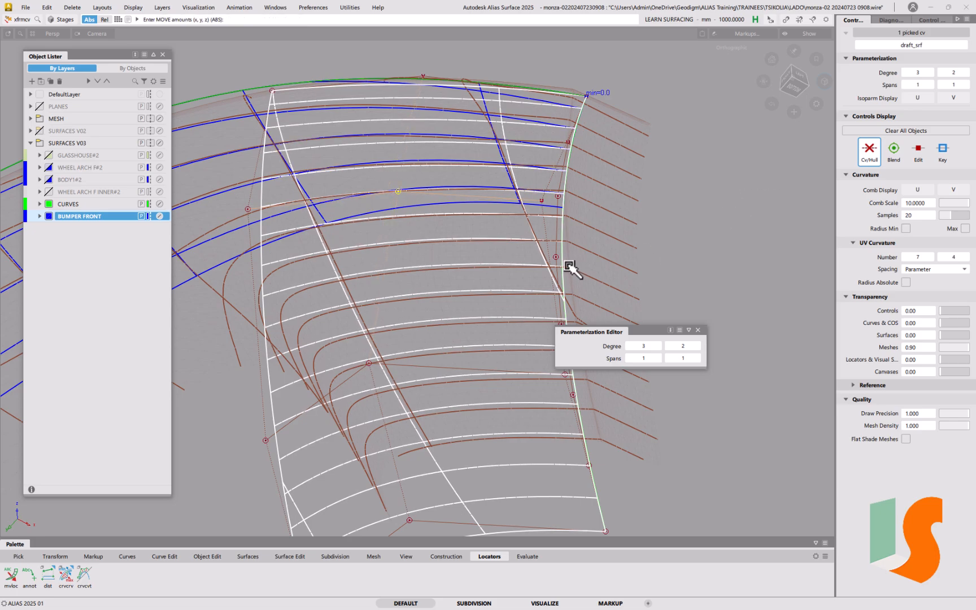
click(250, 209)
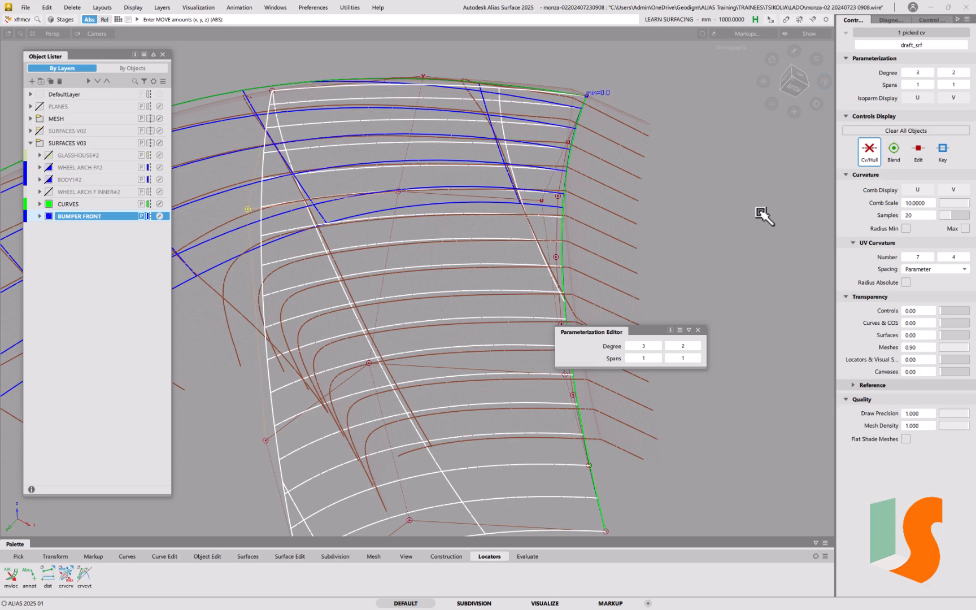
middle_drag(760, 212, 761, 217)
Extend the draft surface's forward edge by about 68.3 mm.
alt+shift+right_drag(562, 237, 596, 245)
alt+shift+middle_drag(596, 246, 508, 230)
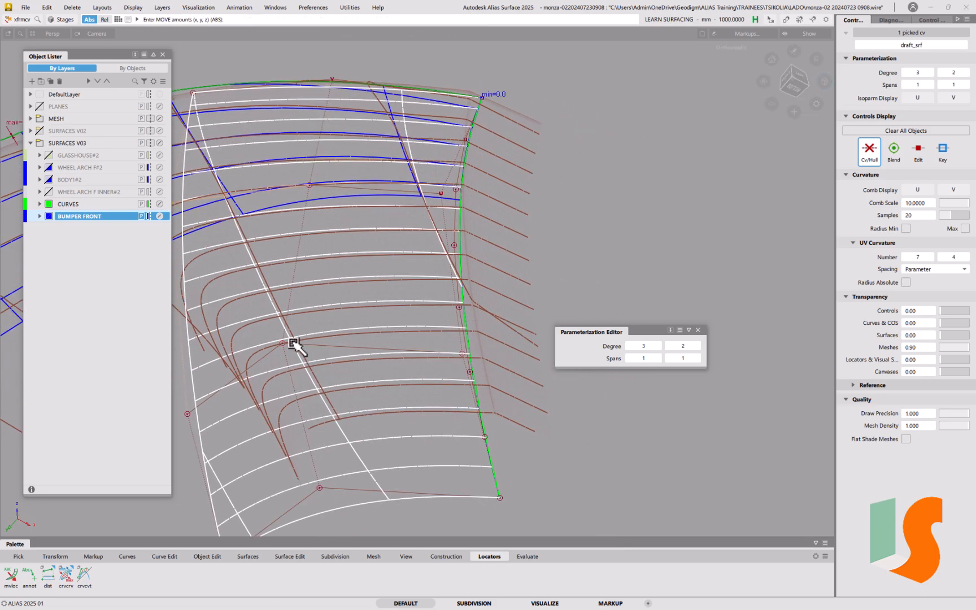
key(shift+alt)
alt+shift+drag(350, 346, 446, 309)
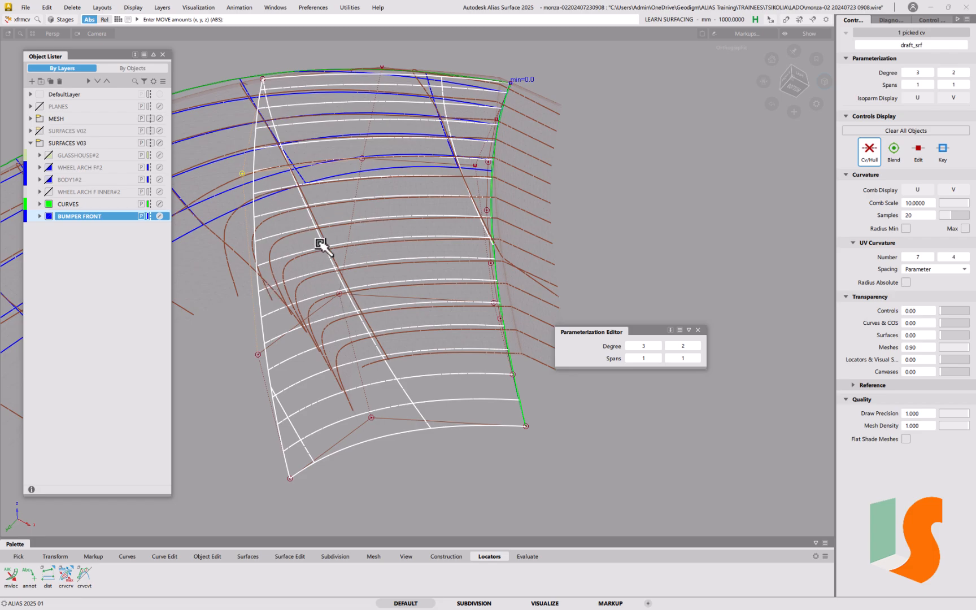
click(251, 249)
click(254, 250)
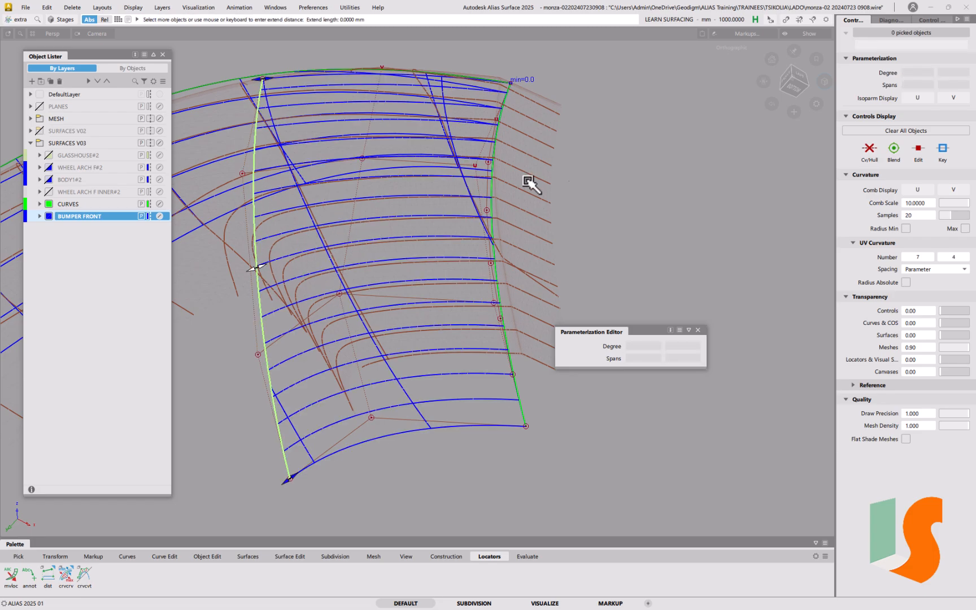
drag(721, 181, 569, 201)
alt+shift+drag(257, 196, 373, 256)
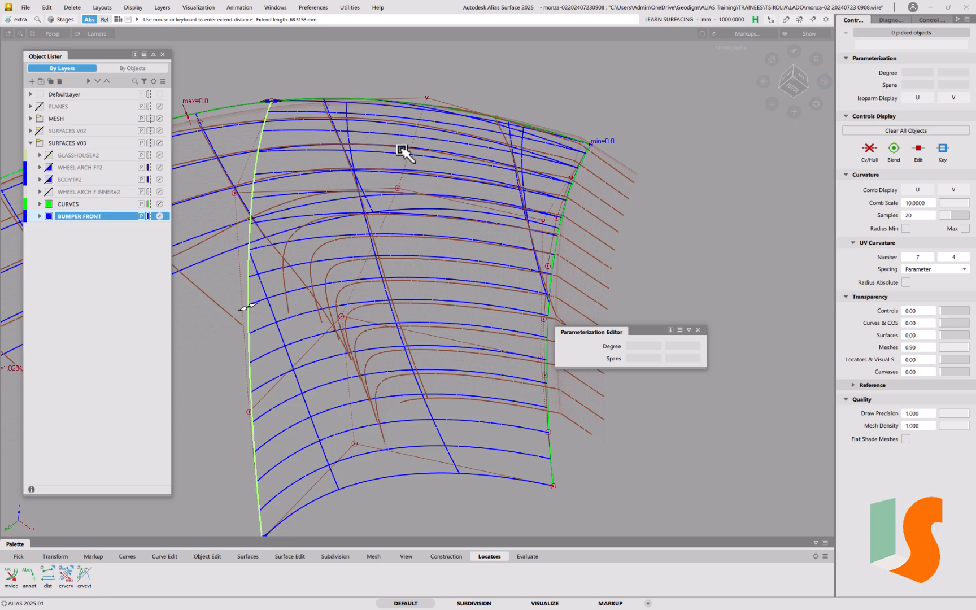
alt+shift+drag(353, 279, 338, 244)
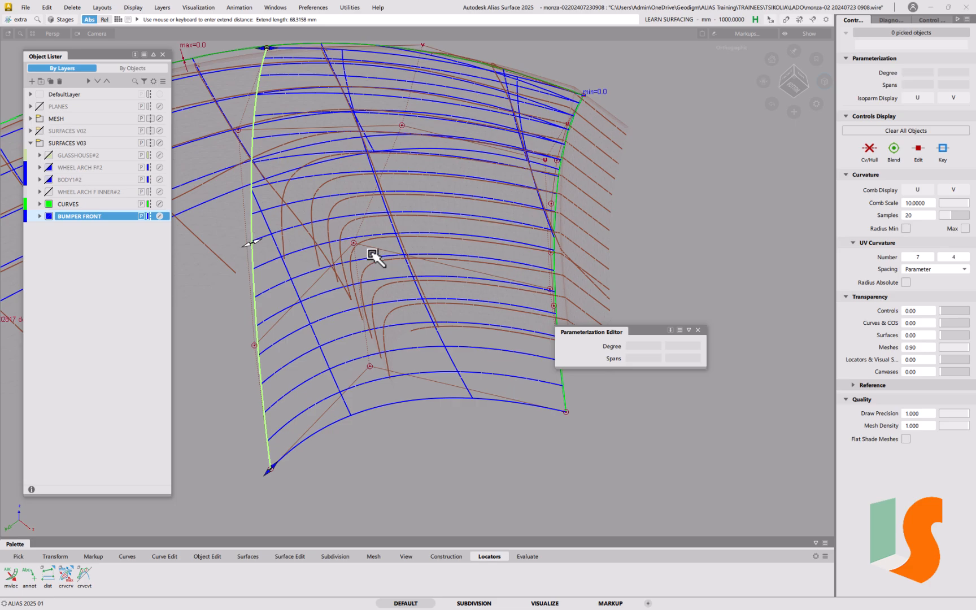
click(429, 262)
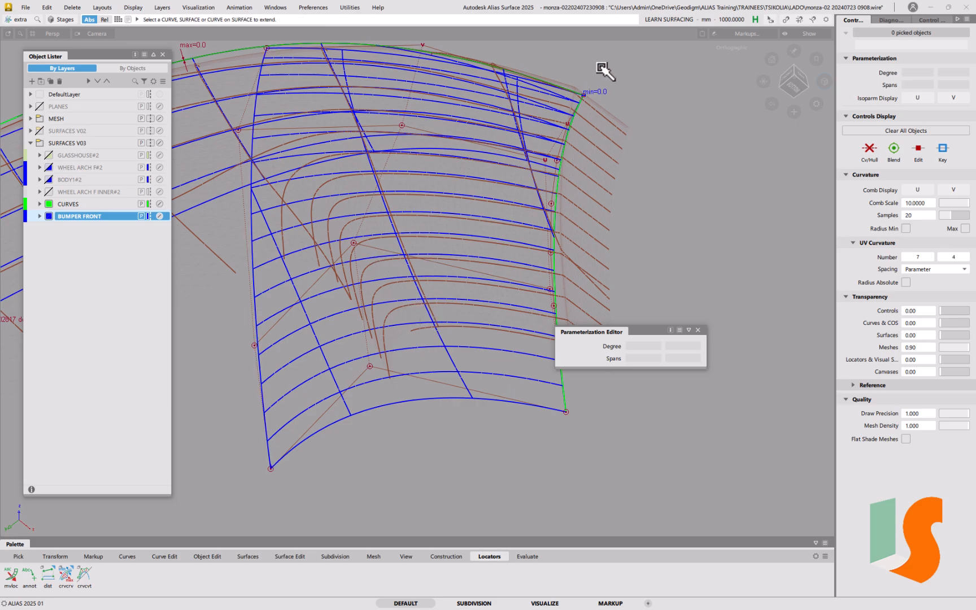
Fine-tune the extended draft surface's middle hull, moving its second CV slightly forward and its third CV slightly back along X.
click(798, 71)
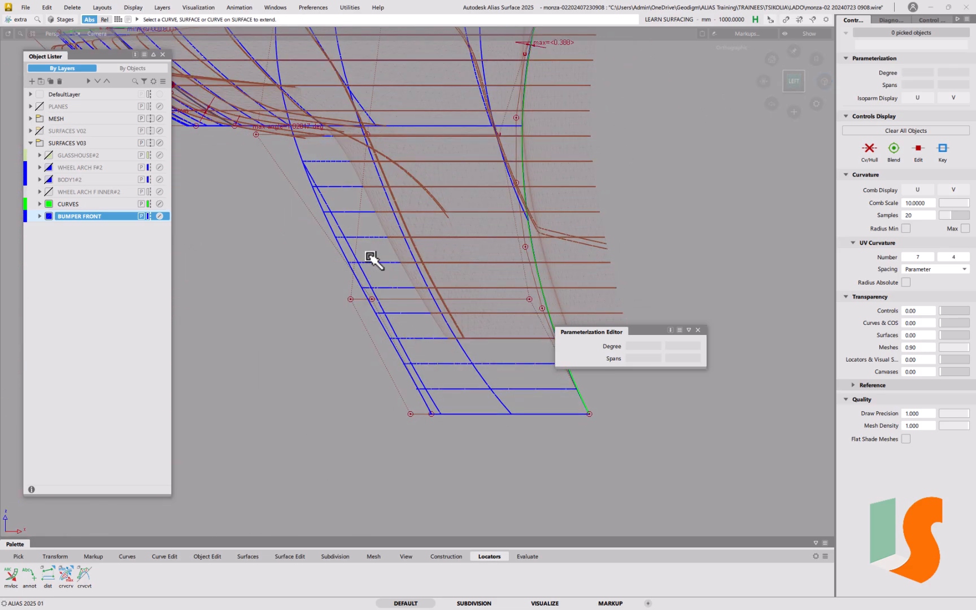
alt+shift+right_drag(374, 231, 426, 314)
alt+shift+middle_drag(426, 314, 401, 333)
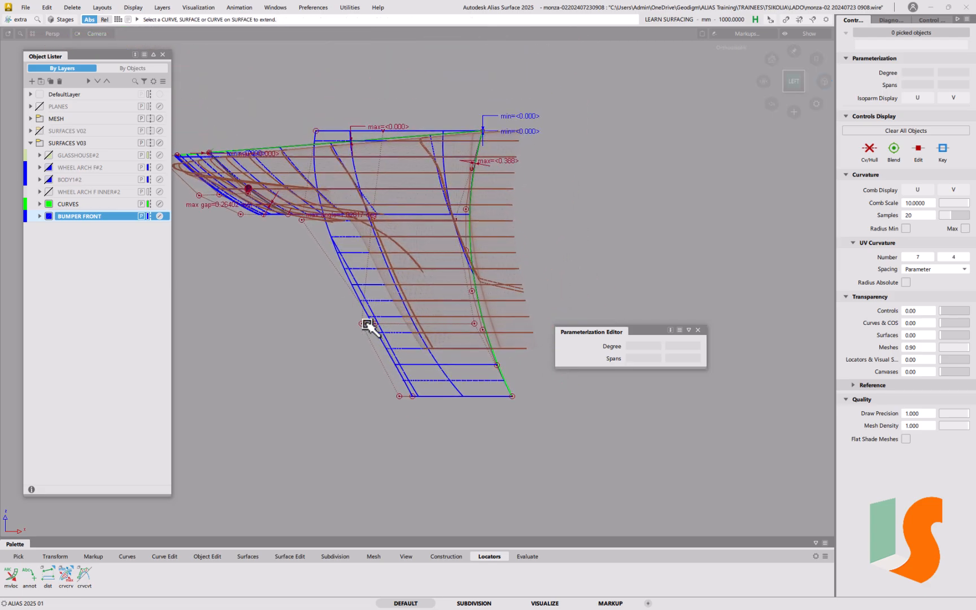
alt+shift+drag(388, 340, 350, 351)
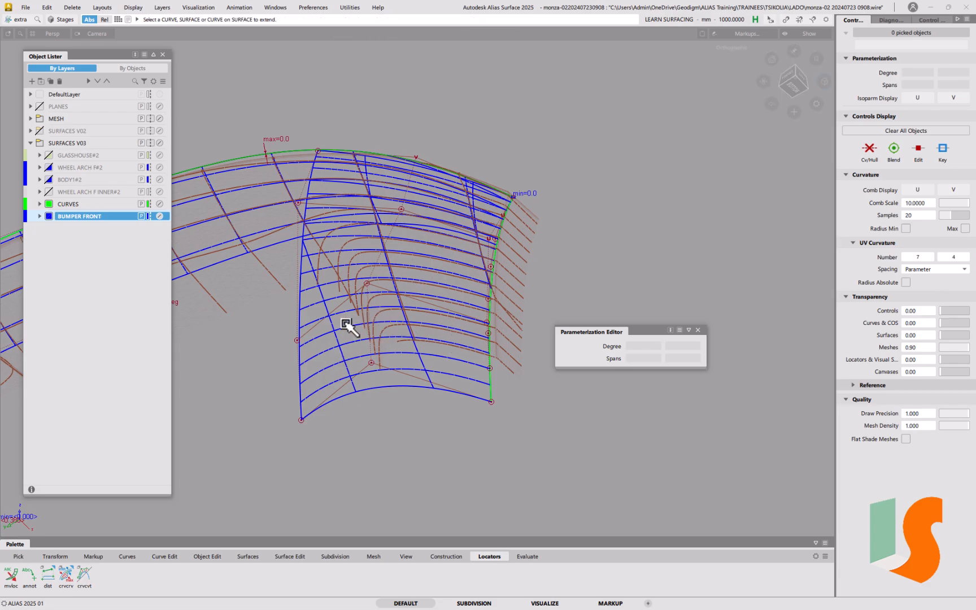
alt+shift+right_drag(371, 297, 398, 287)
alt+shift+middle_drag(399, 288, 395, 311)
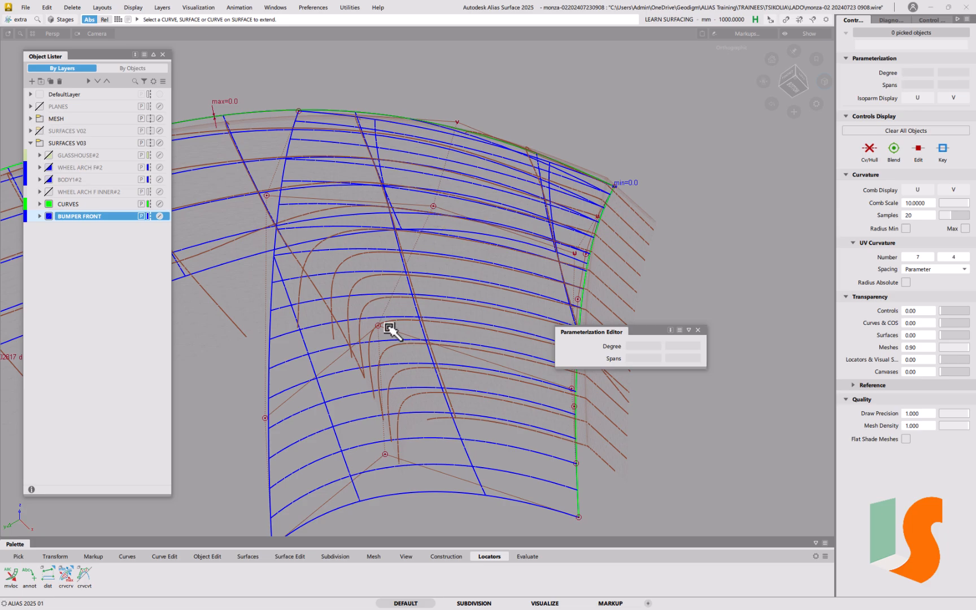
ctrl+shift+middle_drag(455, 345, 451, 268)
click(433, 207)
drag(734, 150, 725, 149)
click(378, 328)
drag(528, 81, 534, 92)
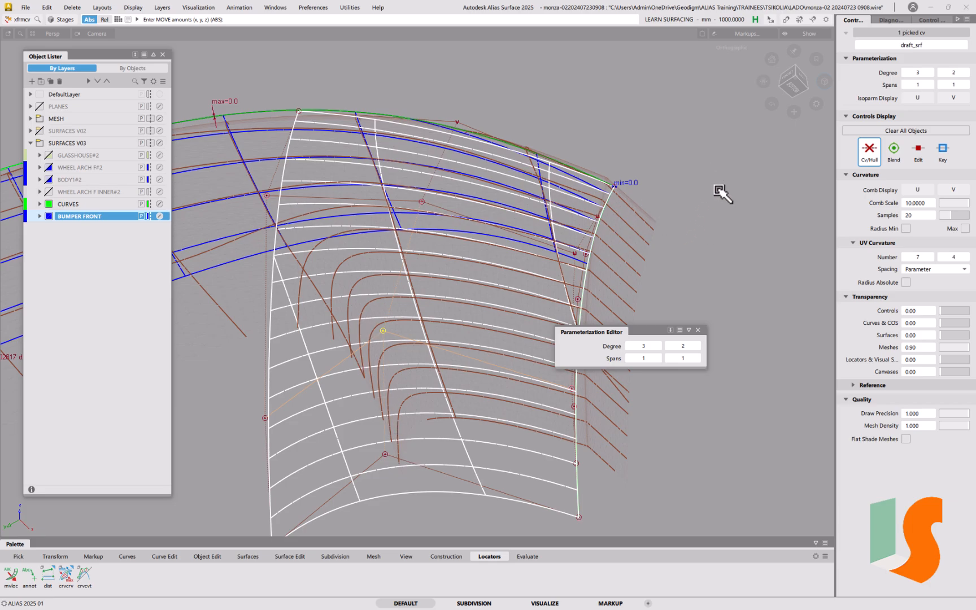
click(775, 262)
Extend the upper corner of the draft surface's forward edge non-proportionally by about 93.6 mm.
alt+shift+middle_drag(708, 211, 685, 162)
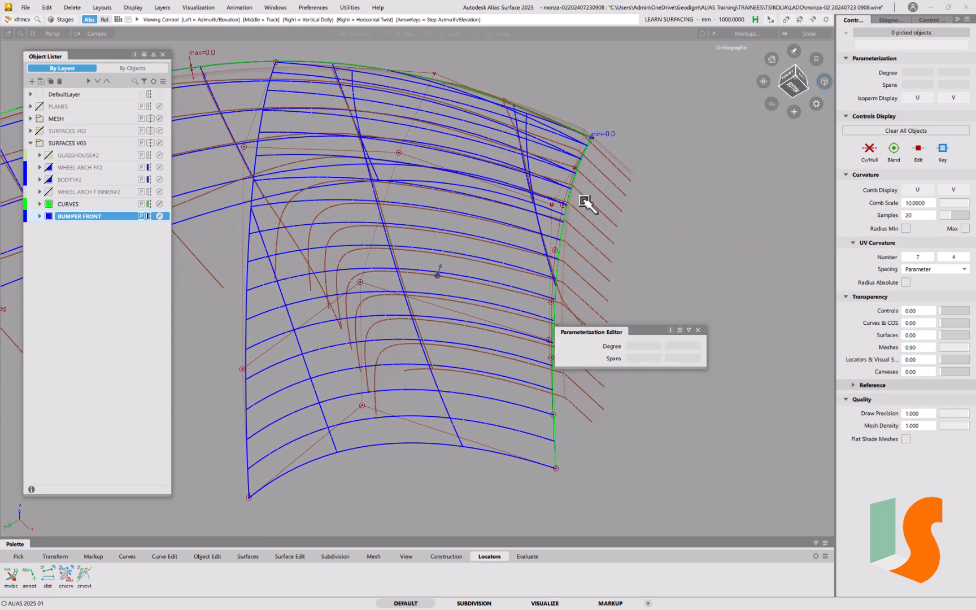
alt+shift+middle_drag(584, 207, 608, 190)
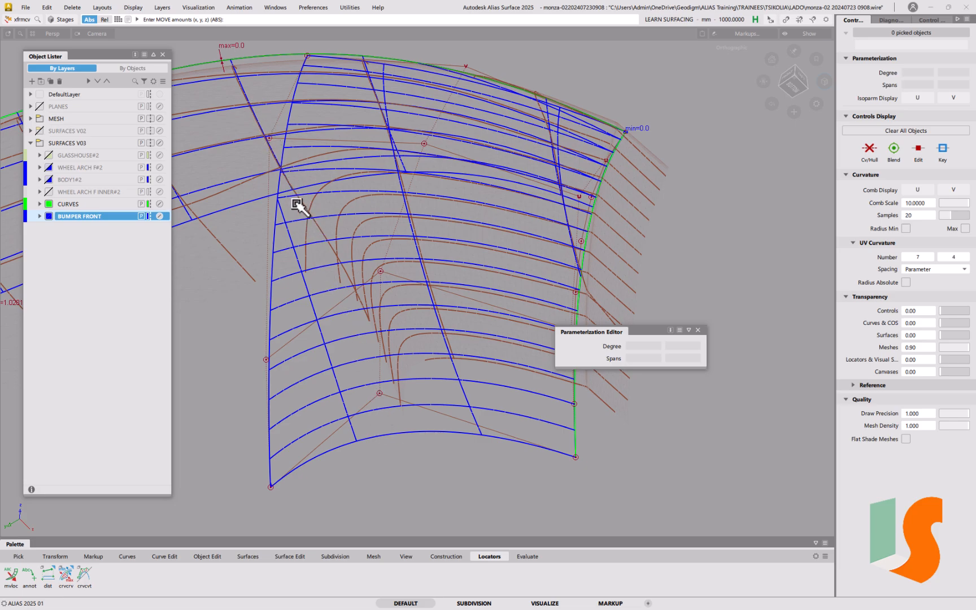
alt+shift+drag(377, 226, 402, 297)
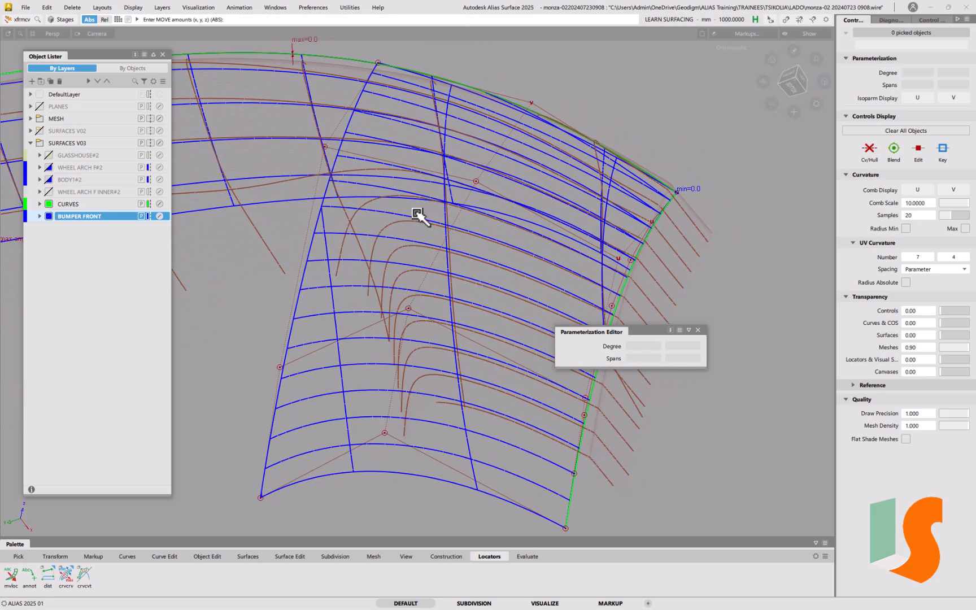
alt+shift+drag(414, 221, 407, 170)
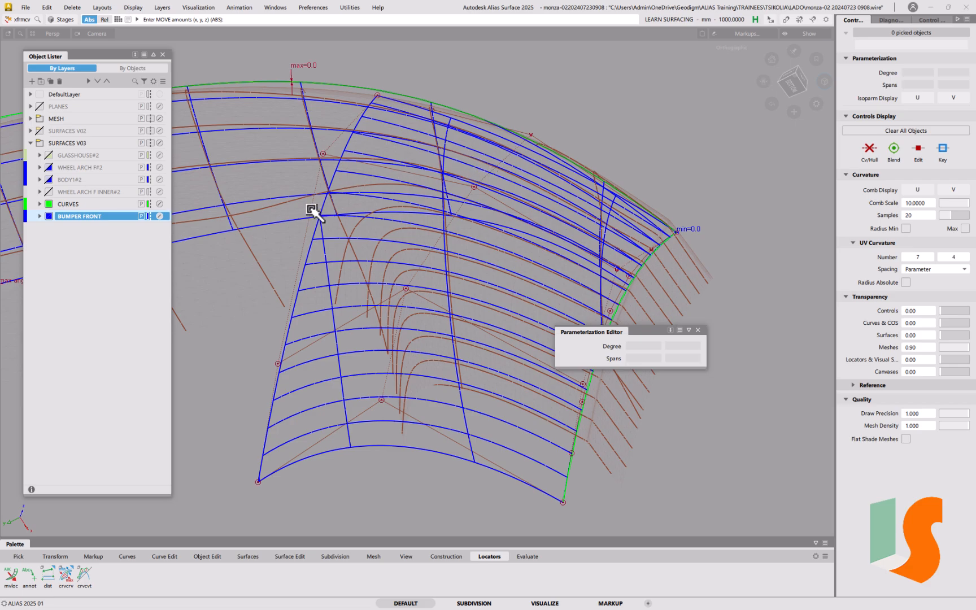
key(e)
click(380, 101)
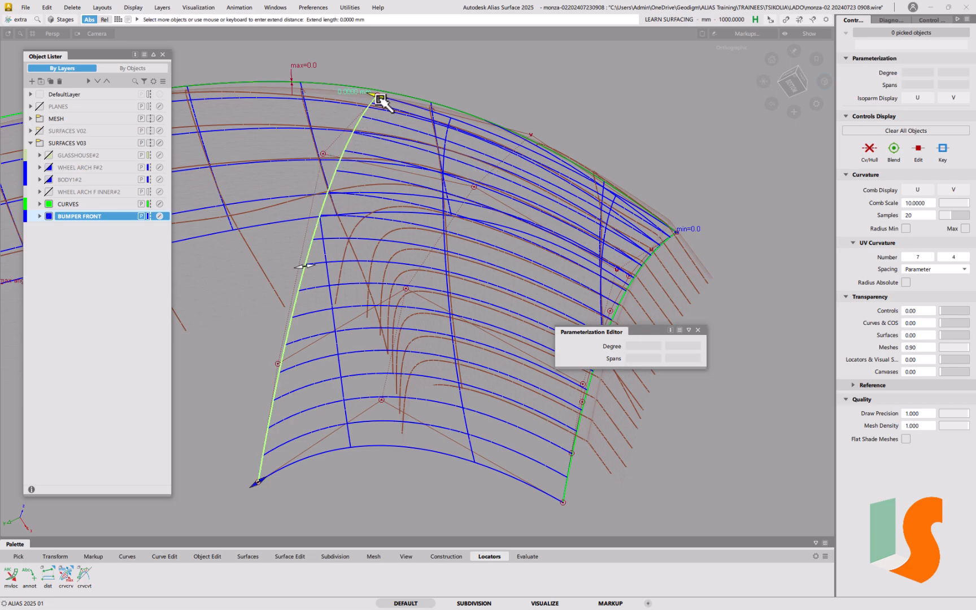
drag(373, 96, 175, 69)
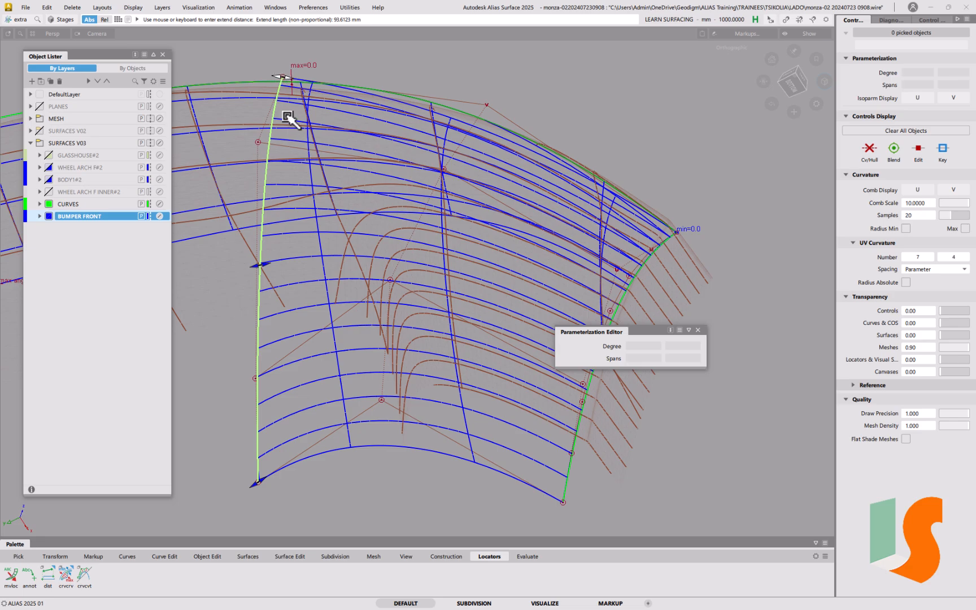
ctrl+shift+drag(453, 414, 454, 343)
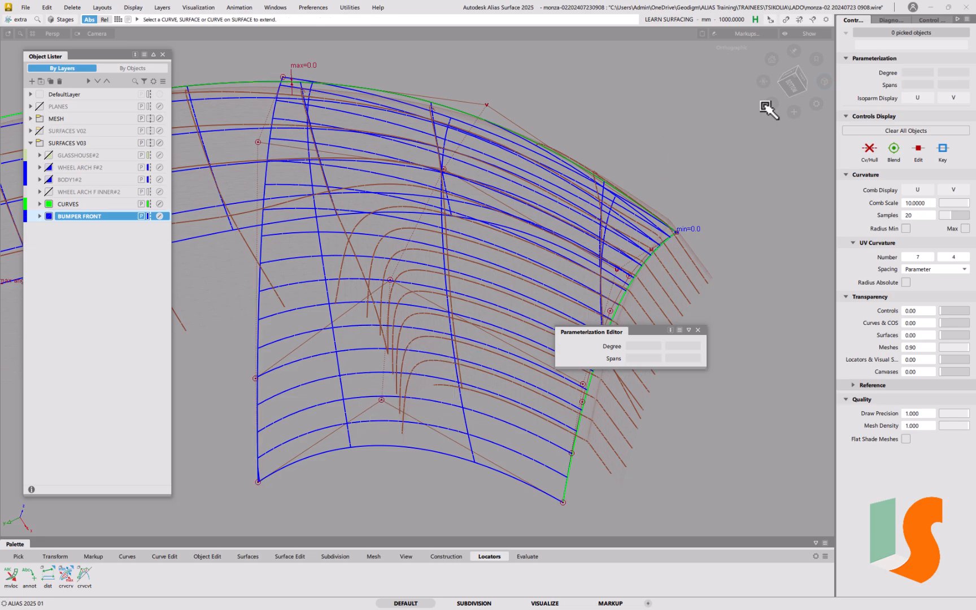
Draw a straight degree 1 curve across the draft surface, from the lower edge's middle CV to the upper edge near its forward corner.
click(803, 79)
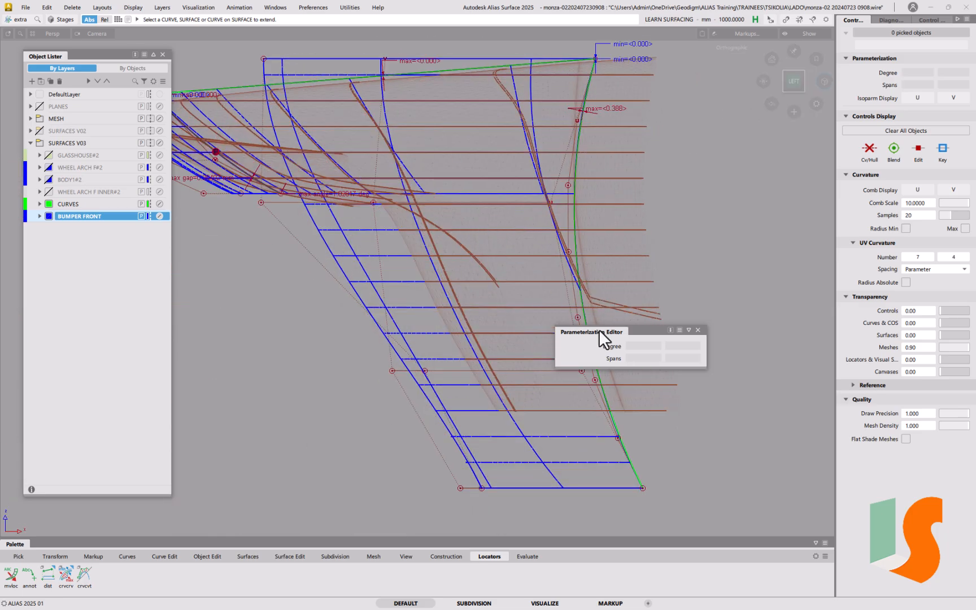
drag(598, 328, 626, 303)
alt+shift+drag(388, 290, 545, 305)
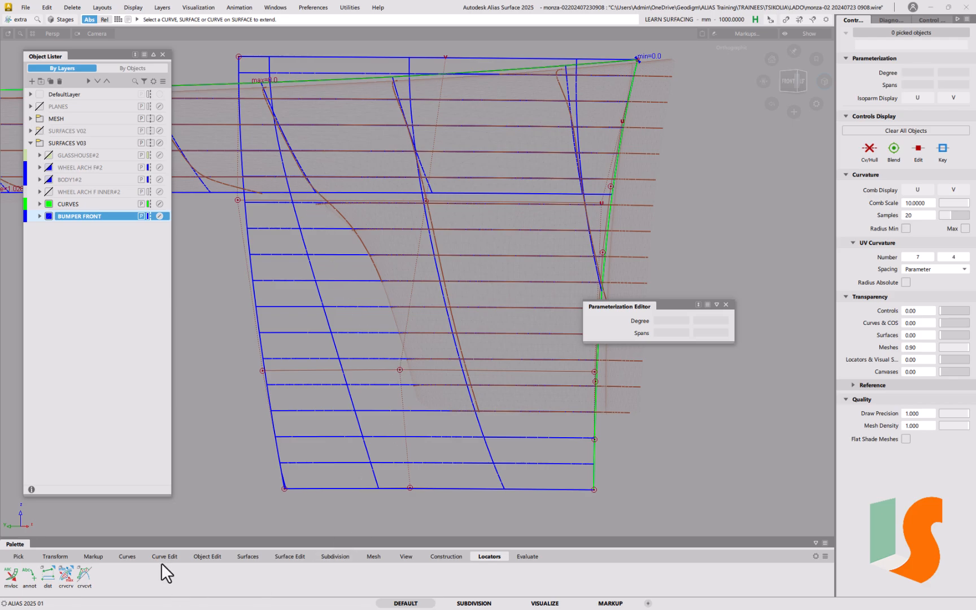
click(127, 556)
click(11, 575)
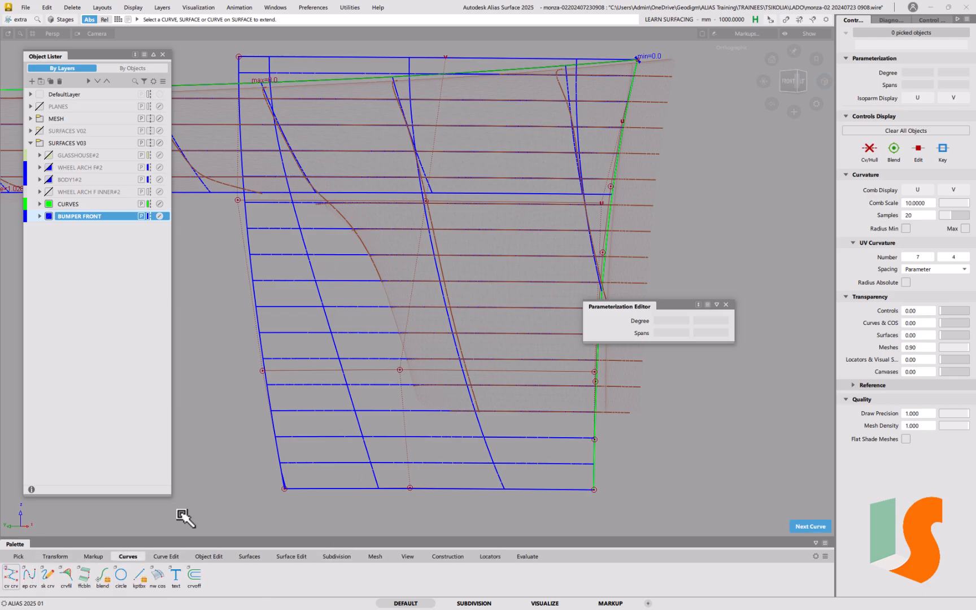
click(409, 489)
drag(264, 61, 276, 59)
ctrl+shift+drag(415, 421, 410, 357)
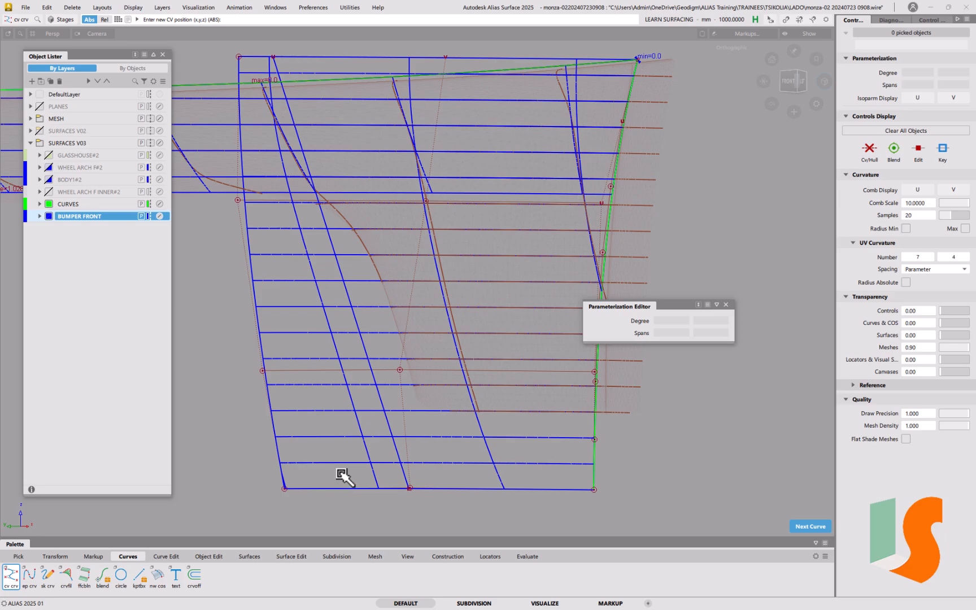
Trim-convert the draft surface at the straight curve using View projection, keeping the region on the wheel arch side.
click(289, 557)
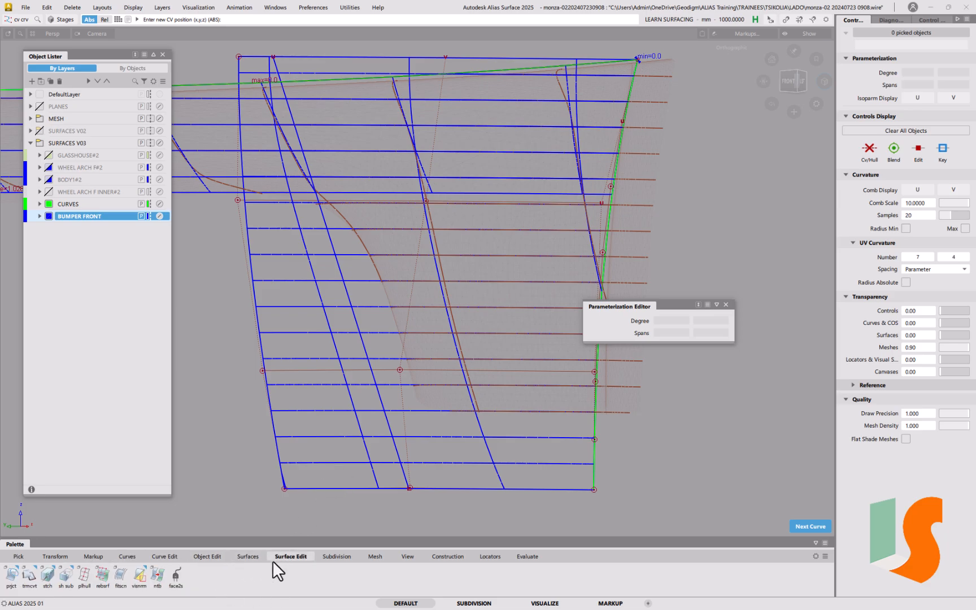
double_click(30, 573)
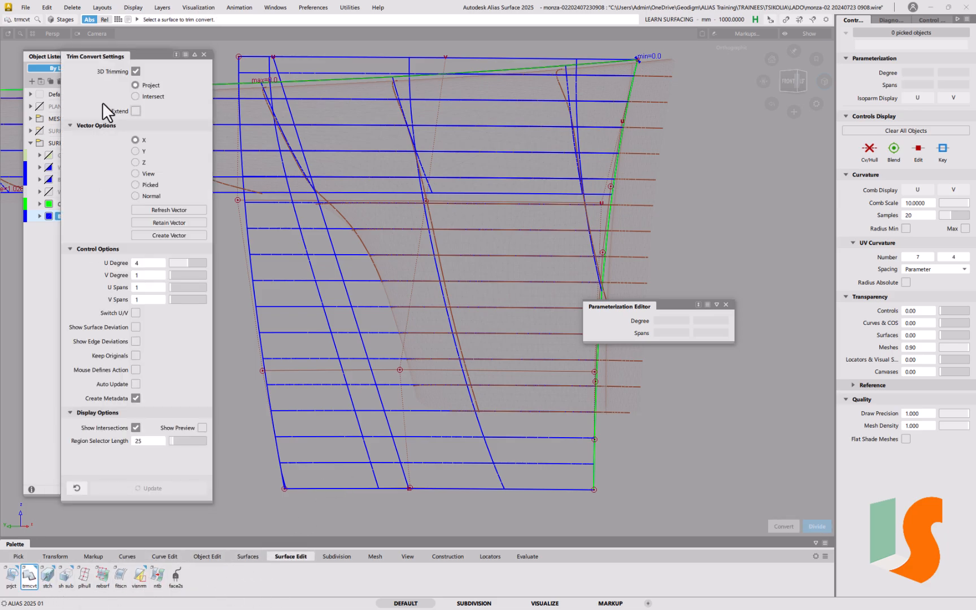
click(145, 175)
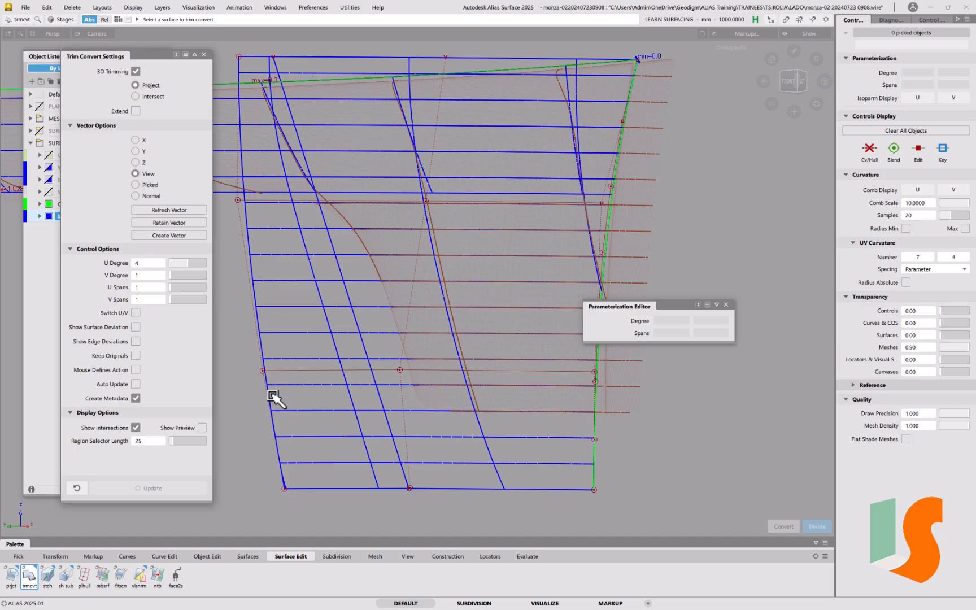
click(312, 377)
click(364, 345)
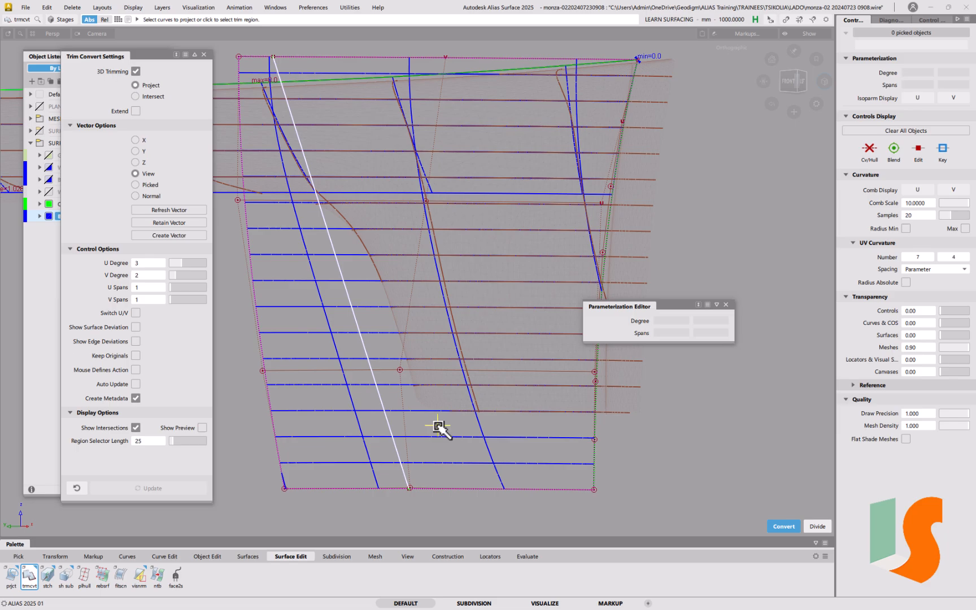
key(space)
Delete the straight trimming curve along the draft surface's new forward edge.
ctrl+shift+drag(474, 457, 364, 374)
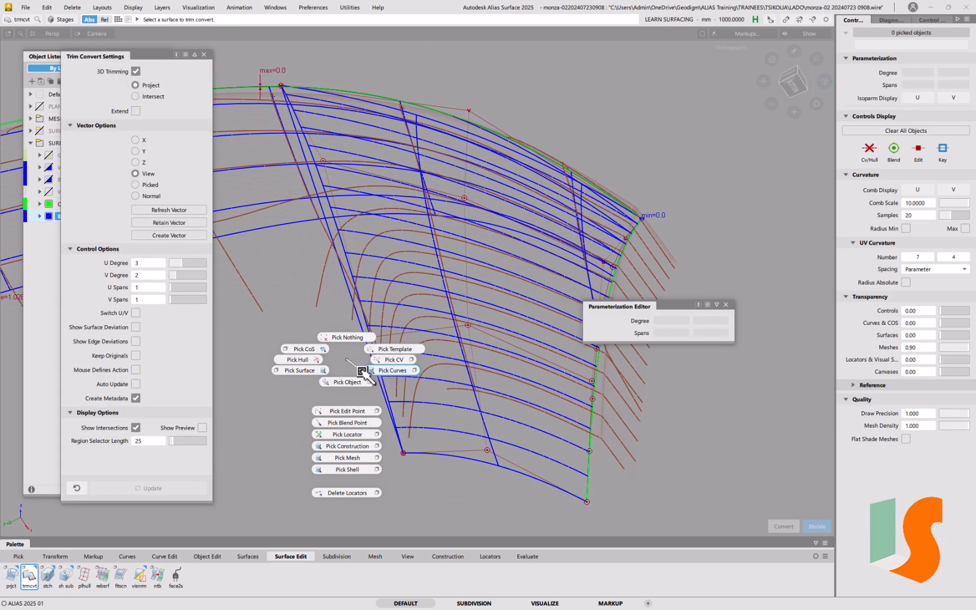
click(372, 377)
key(Delete)
click(447, 343)
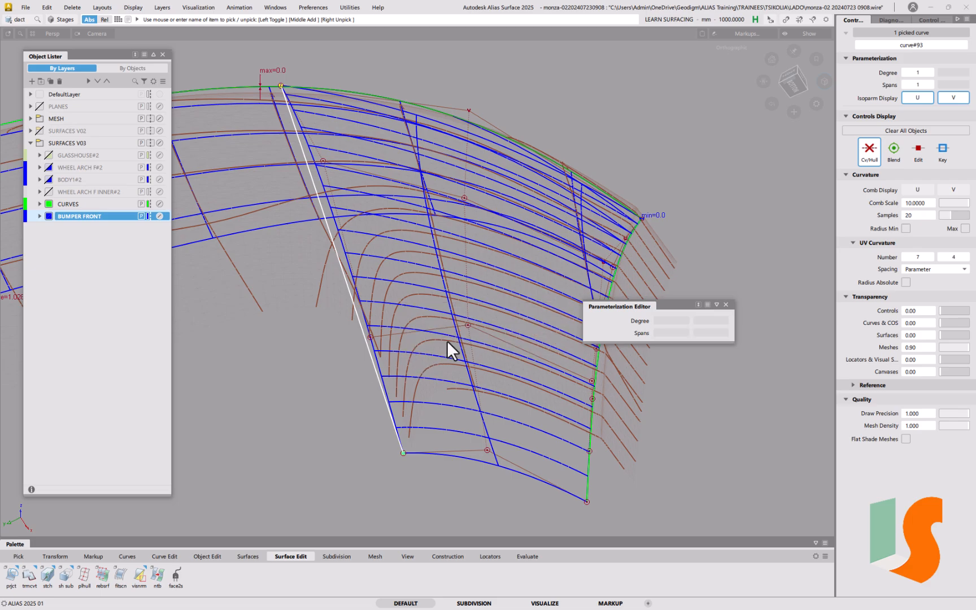
click(25, 8)
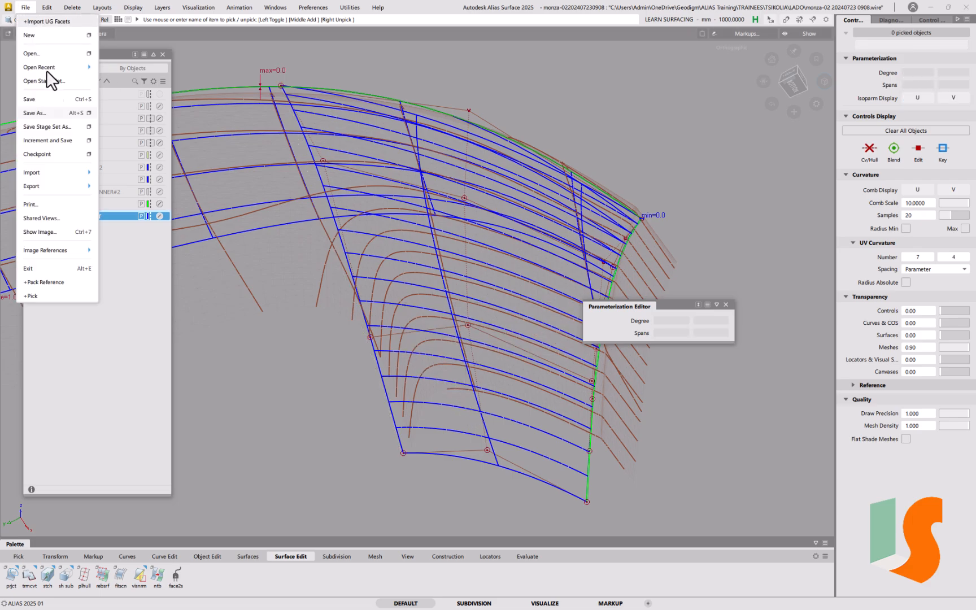
click(44, 112)
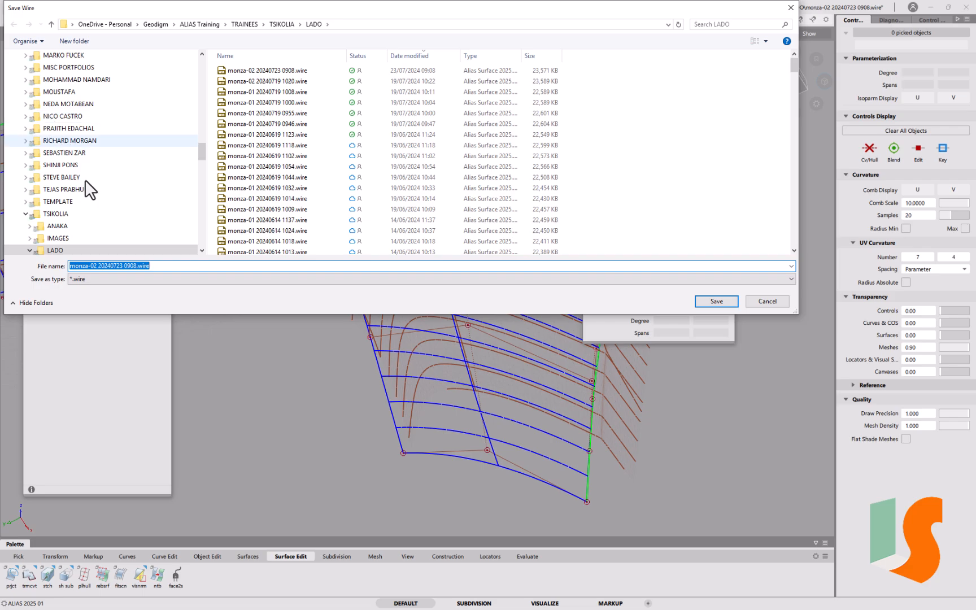
click(117, 267)
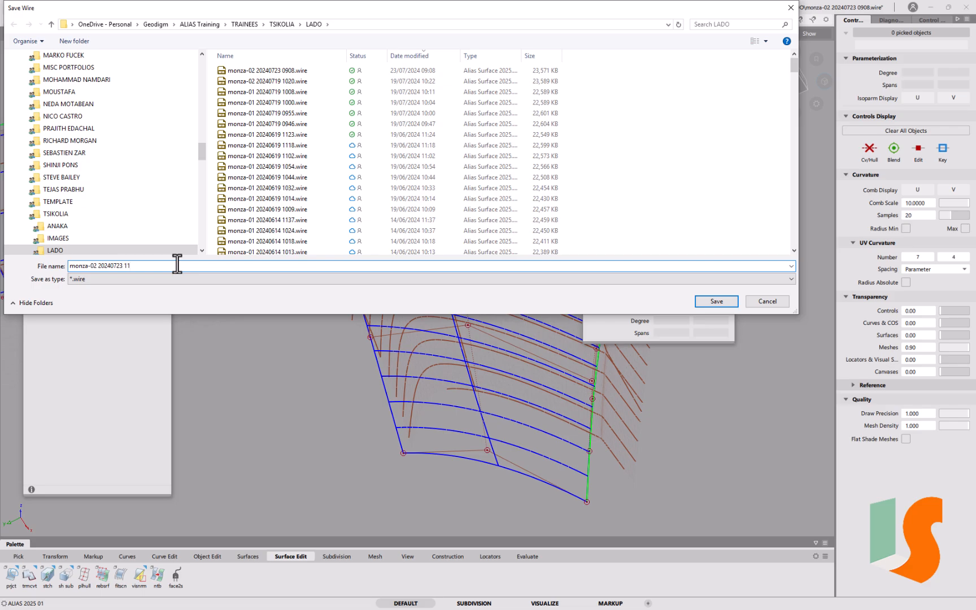
key(Return)
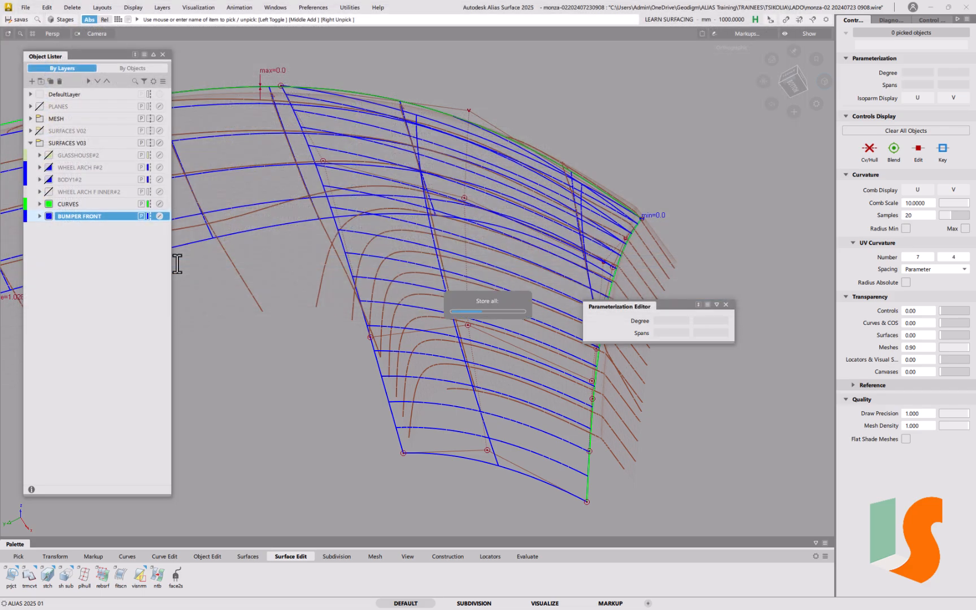
click(725, 306)
Examine how the shaded draft surface meets the upper bumper surfaces with the MESH layer temporarily hidden, restoring the layer at the end.
mouse_move(487, 344)
alt+shift+mouse_down()
mouse_move(483, 353)
mouse_move(514, 345)
mouse_move(436, 316)
mouse_move(451, 337)
mouse_move(465, 338)
alt+shift+mouse_up()
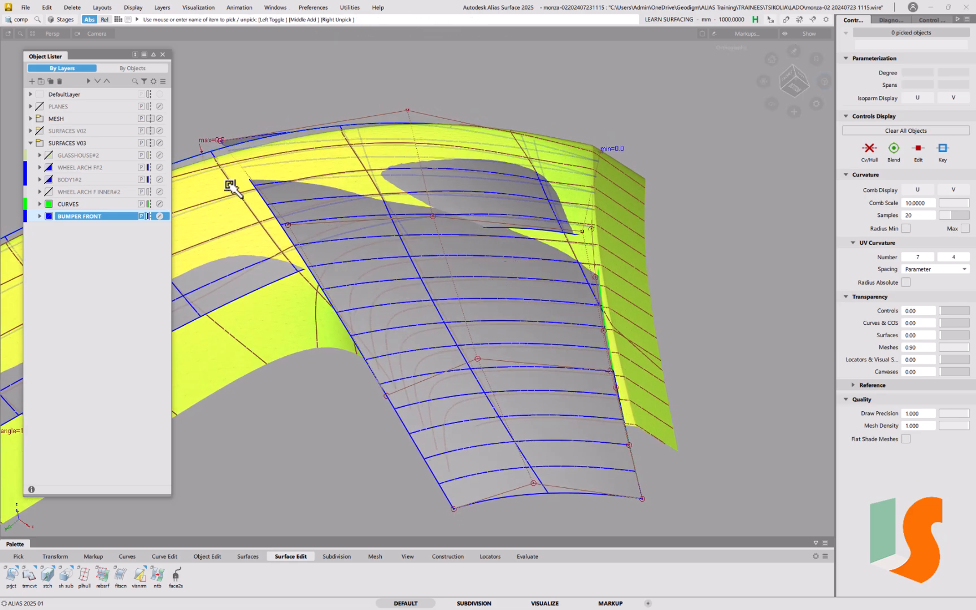
click(41, 119)
alt+shift+drag(485, 214, 415, 206)
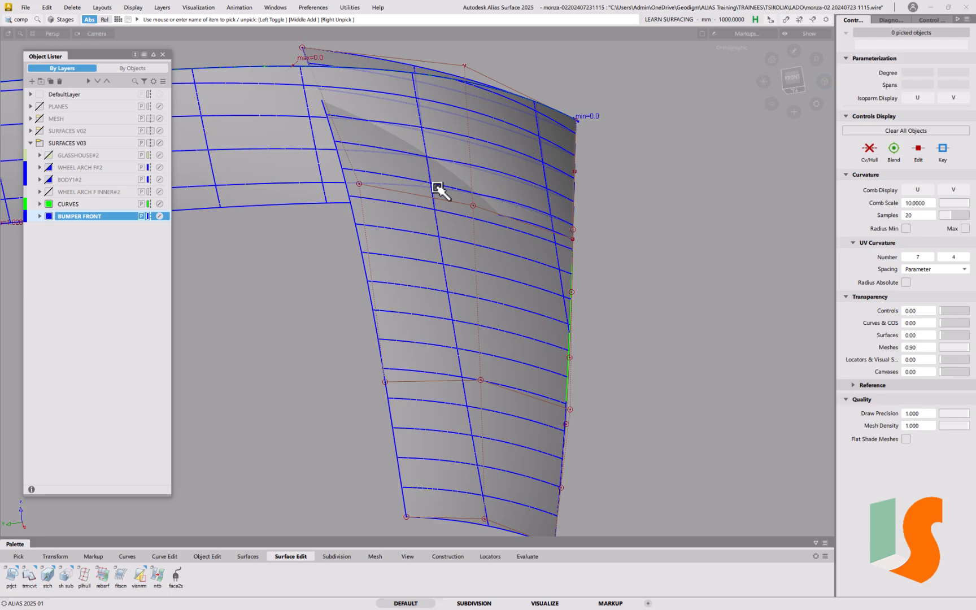
alt+shift+drag(523, 179, 497, 165)
alt+shift+middle_drag(497, 165, 558, 209)
alt+shift+middle_drag(619, 260, 579, 203)
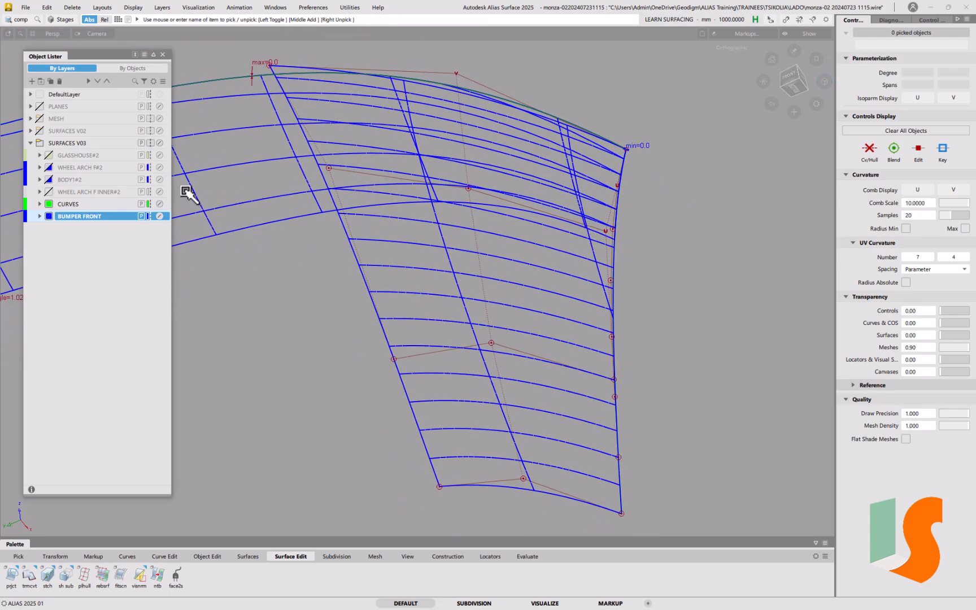
click(40, 118)
alt+shift+drag(457, 227, 491, 253)
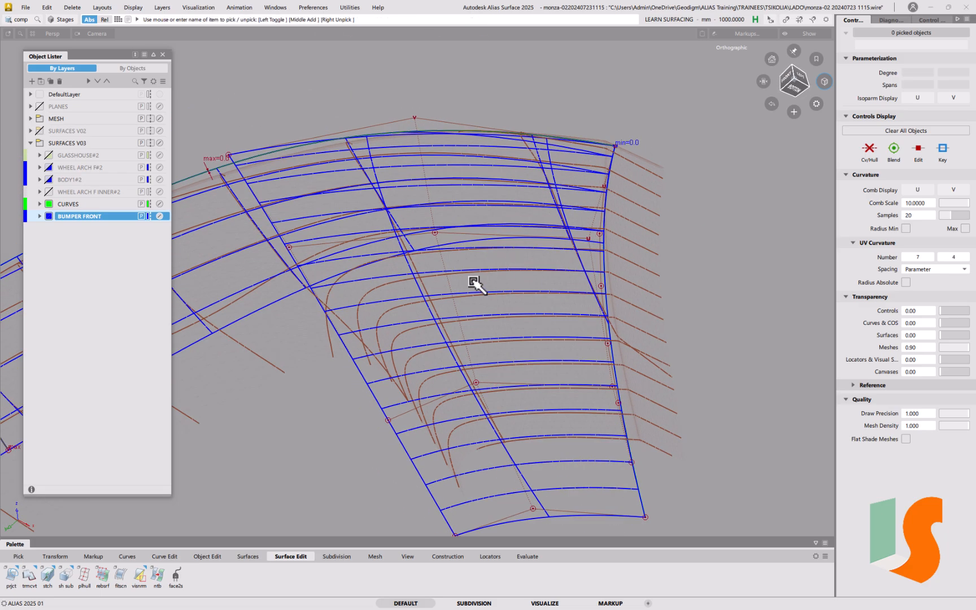
Hide the upper bumper surfaces around the draft surface and compare its forward edge with the scan sections.
click(289, 315)
click(289, 314)
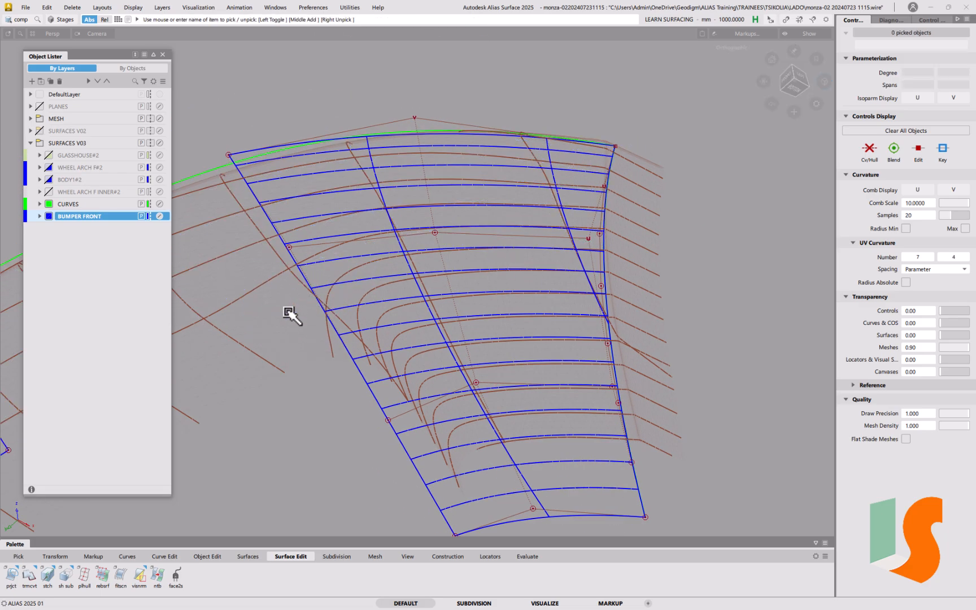
alt+shift+drag(452, 285, 603, 295)
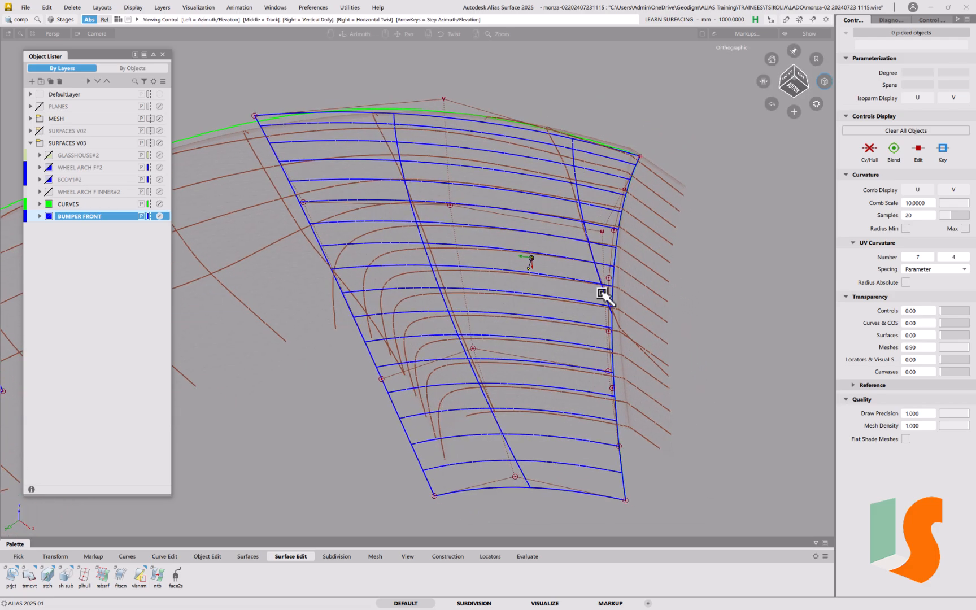
mouse_move(574, 334)
alt+shift+mouse_down()
mouse_move(551, 325)
mouse_move(580, 359)
mouse_move(490, 309)
mouse_move(484, 329)
mouse_move(503, 355)
mouse_move(477, 318)
mouse_move(462, 336)
mouse_move(553, 355)
mouse_move(518, 287)
mouse_move(531, 301)
mouse_move(508, 298)
mouse_move(551, 331)
alt+shift+mouse_up()
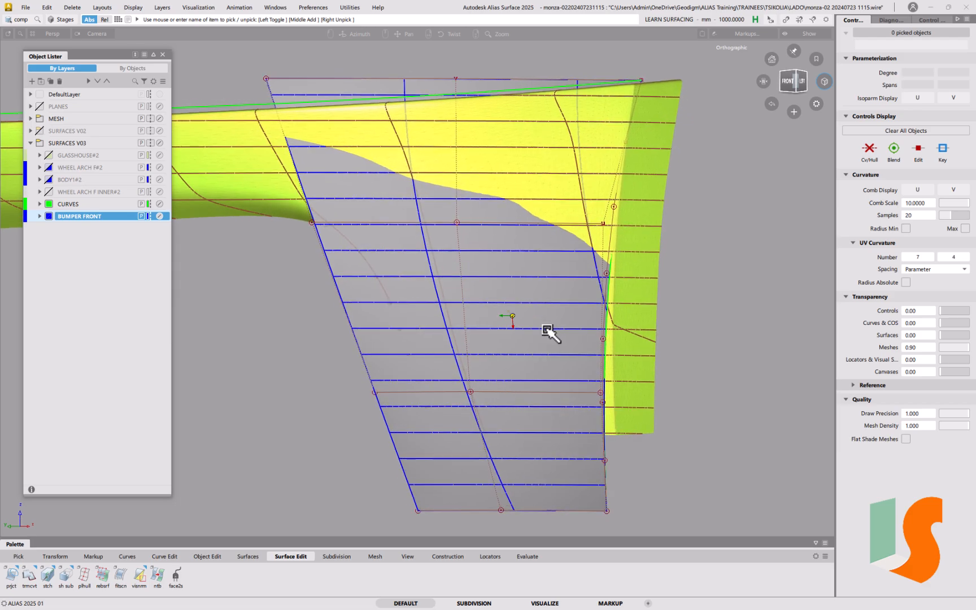
alt+shift+drag(386, 293, 366, 281)
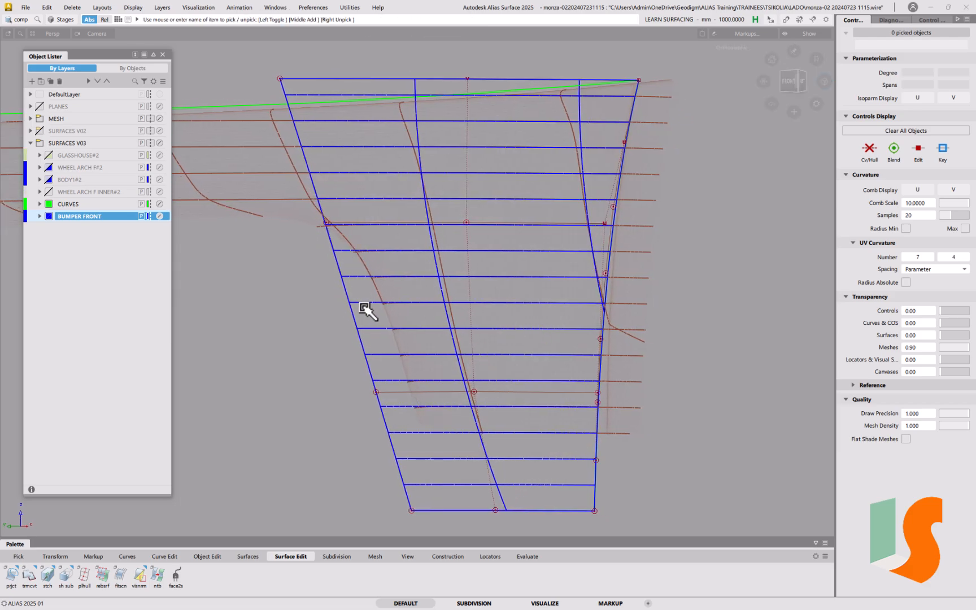
alt+shift+click(401, 316)
alt+shift+drag(449, 319, 446, 316)
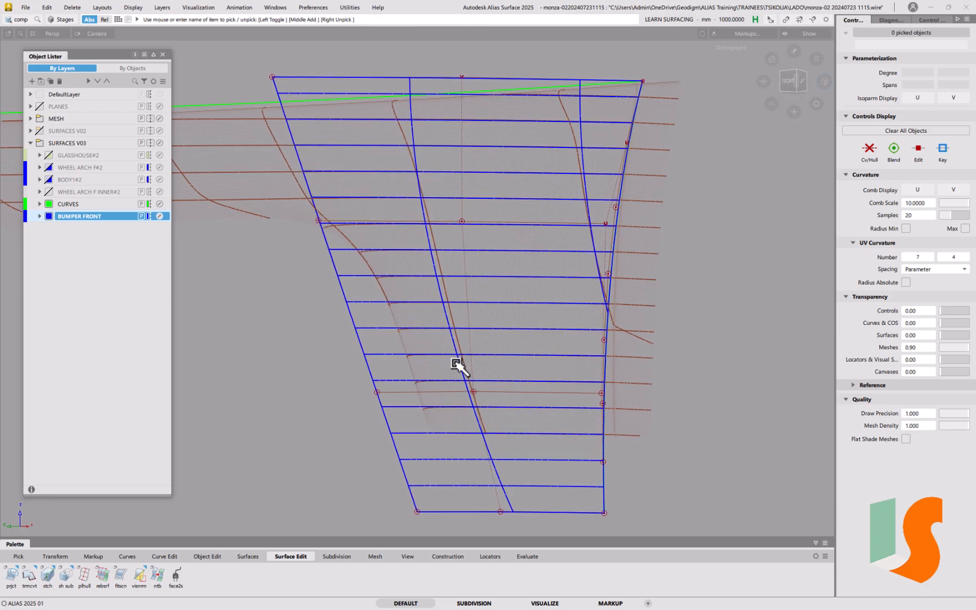
Place a View-aligned reference plane centred on the draft surface's forward edge, near its lower end.
click(445, 556)
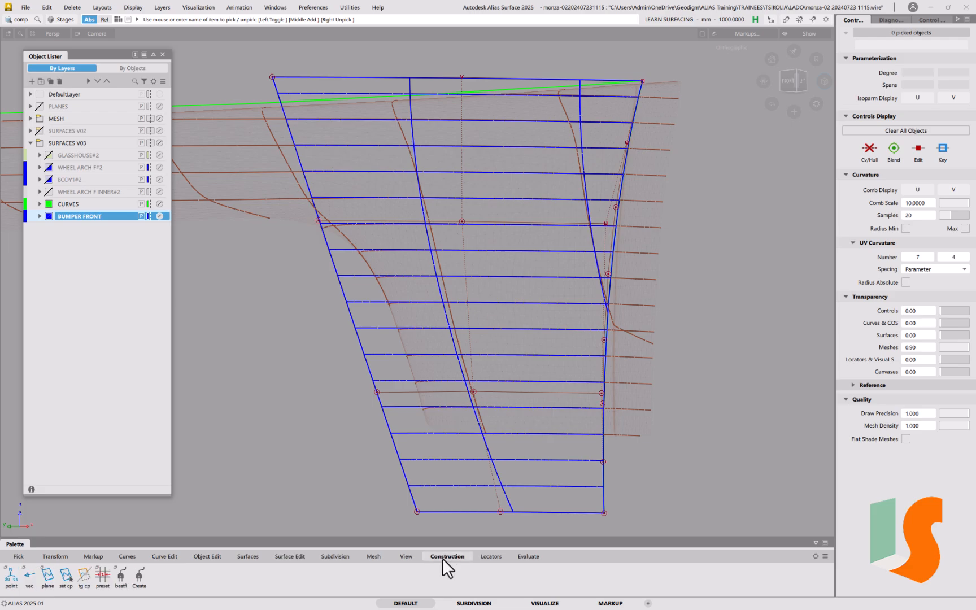
double_click(45, 575)
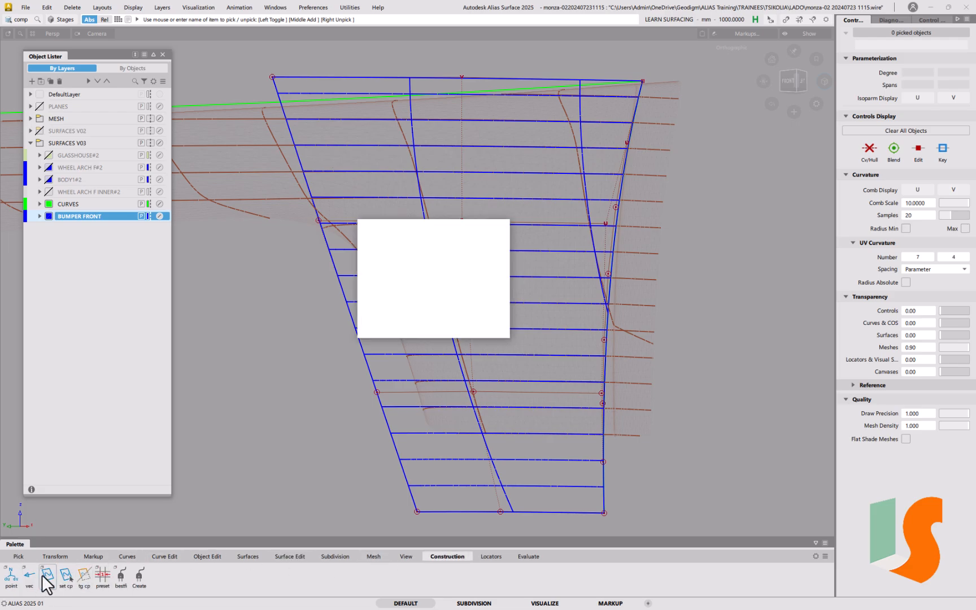
click(480, 326)
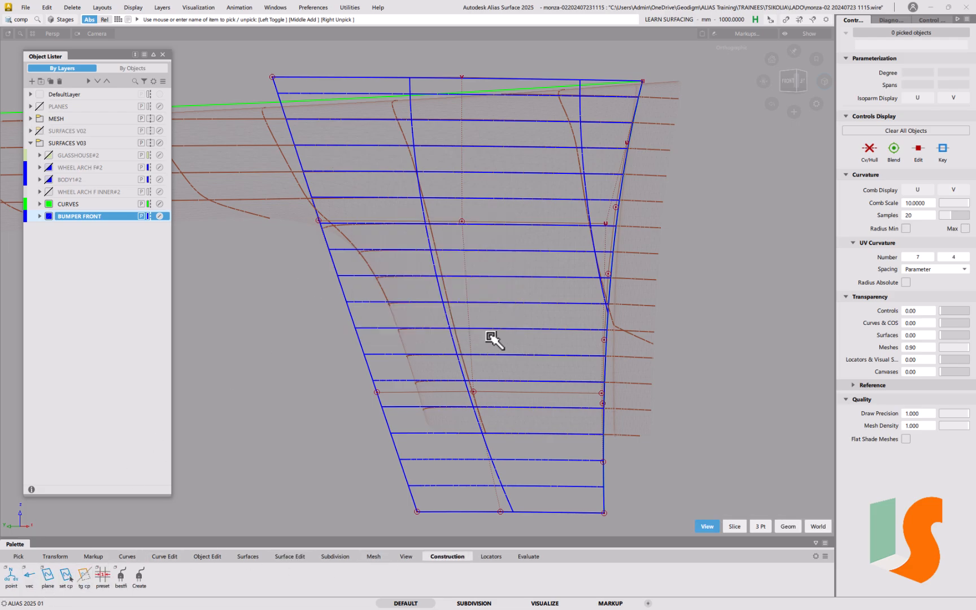
click(386, 421)
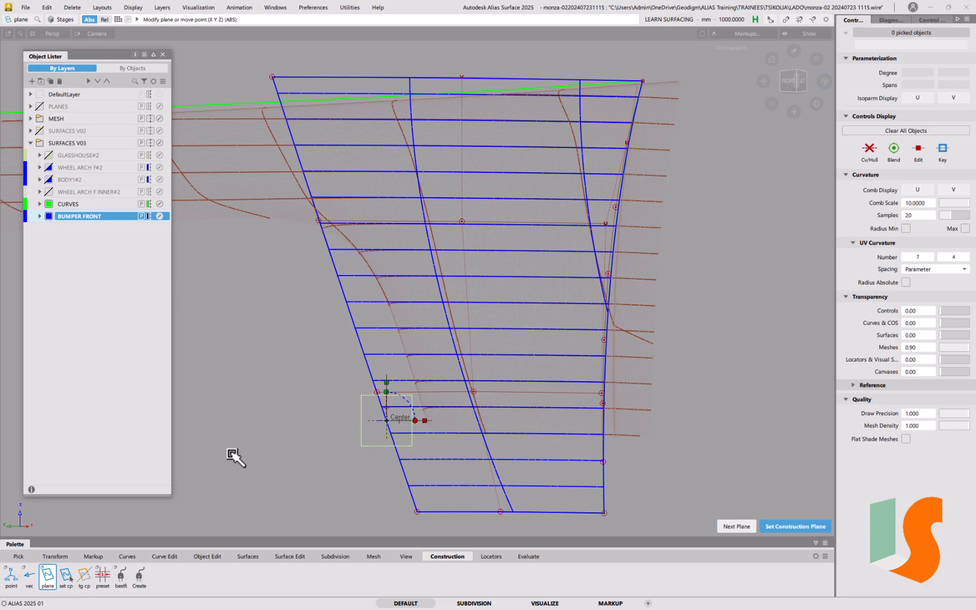
key(space)
ctrl+shift+click(369, 460)
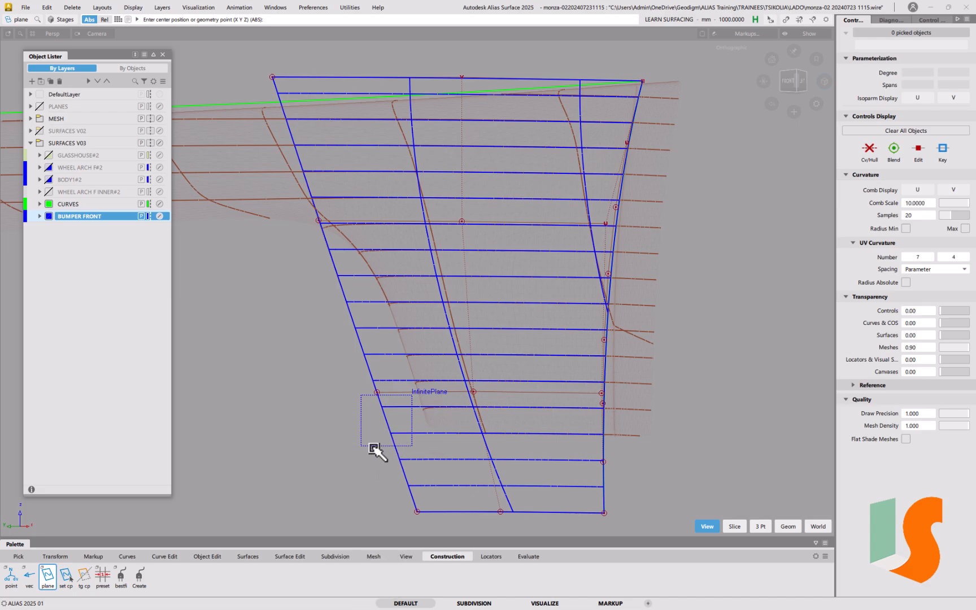
Rename the new reference plane at the draft surface's forward edge to VIEW_FBUMPER and close the Information Window.
ctrl+shift+drag(368, 448, 374, 553)
click(374, 468)
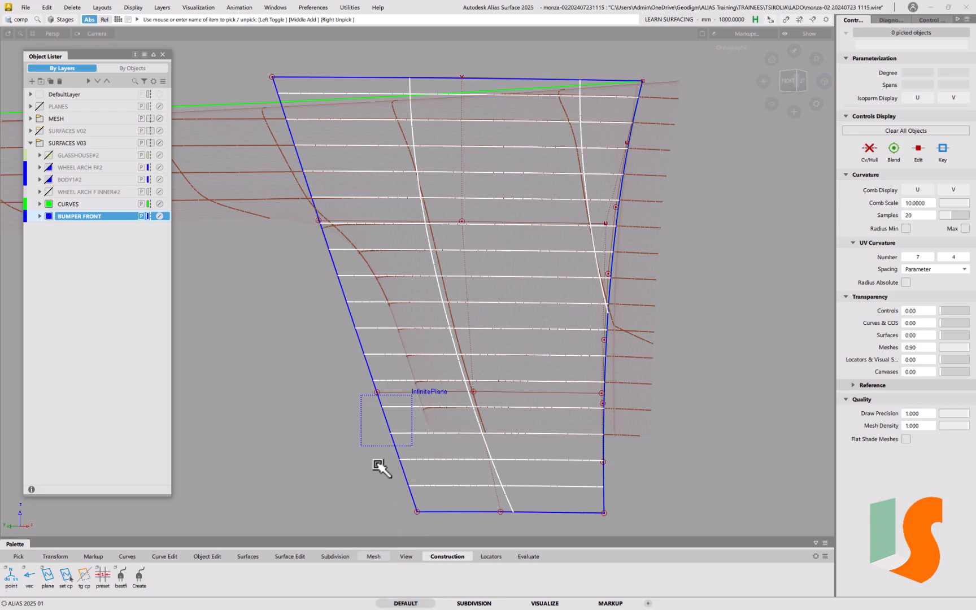
click(382, 441)
key(ctrl+5)
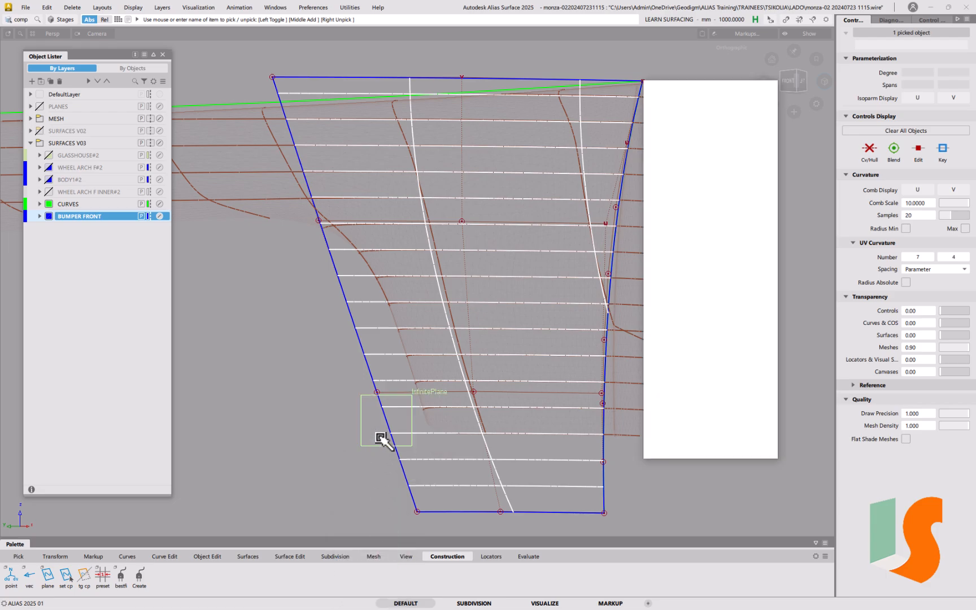
click(654, 102)
double_click(715, 118)
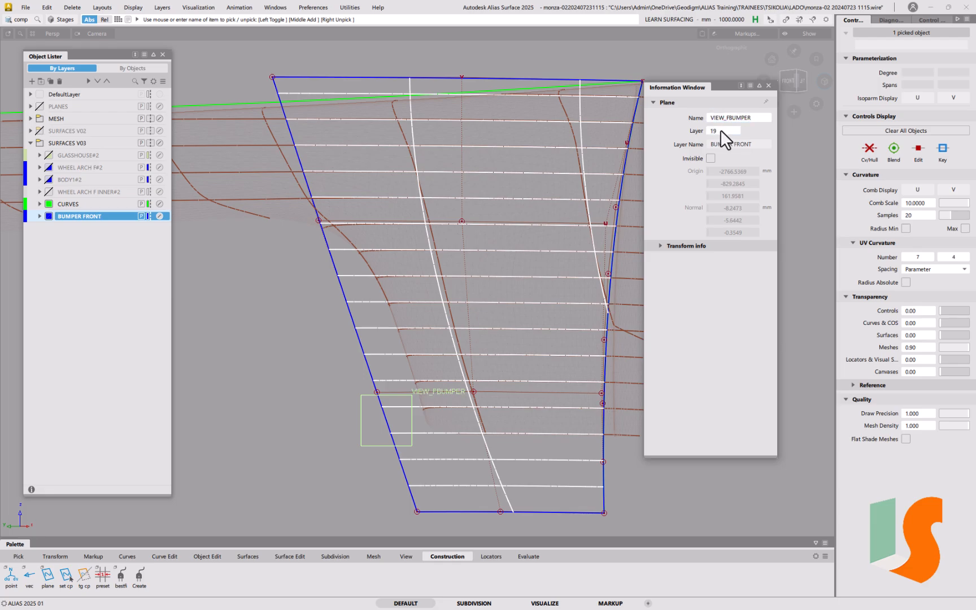
click(768, 86)
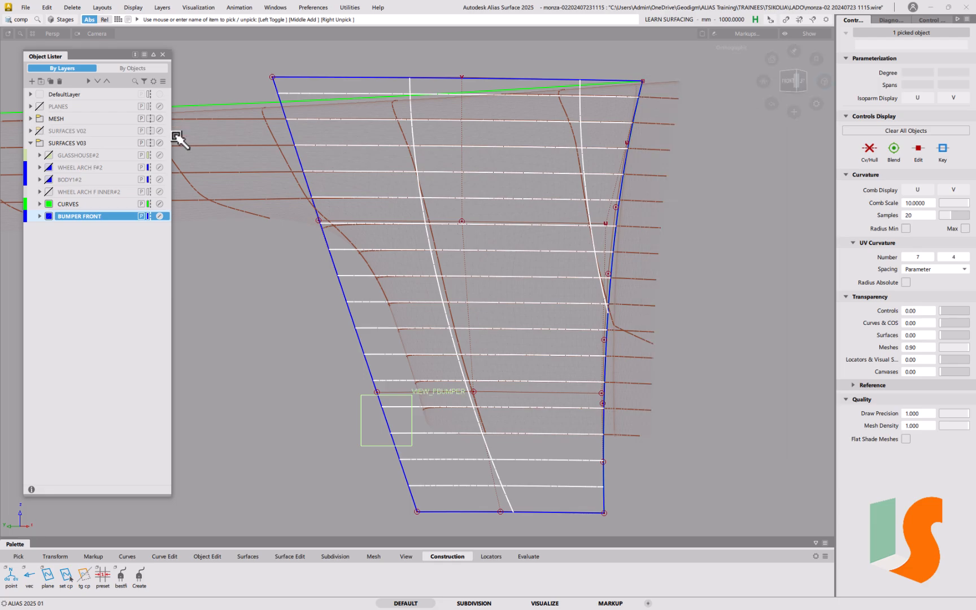
Assign the VIEW_FBUMPER plane to the PLANES layer and hide every other plane on that layer.
right_click(49, 106)
click(79, 113)
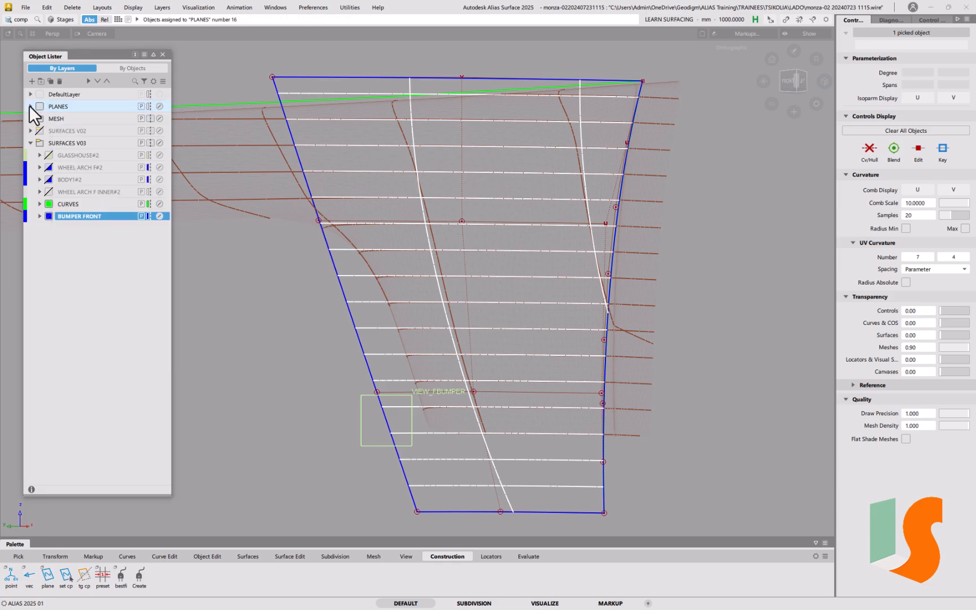
click(31, 106)
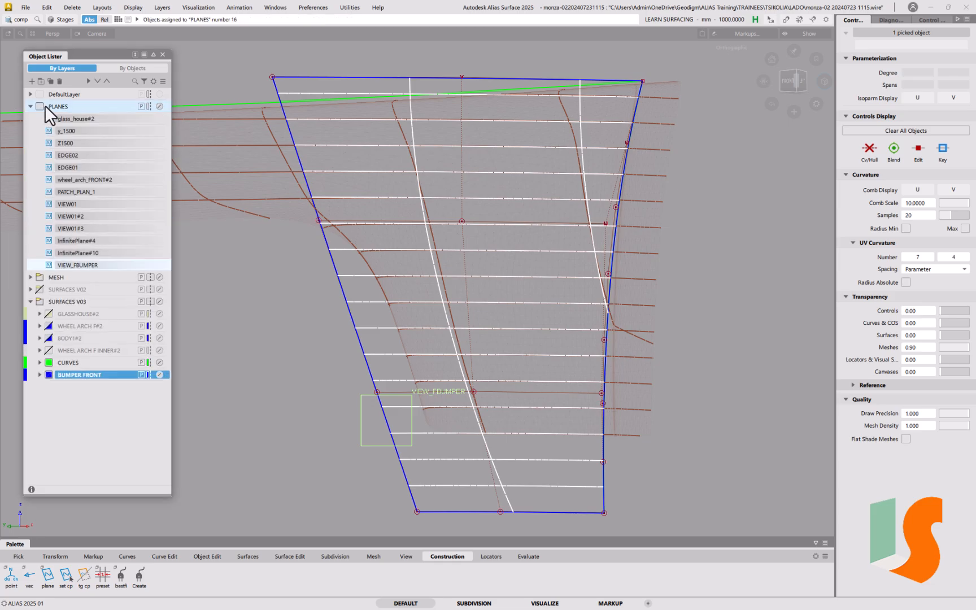
click(49, 253)
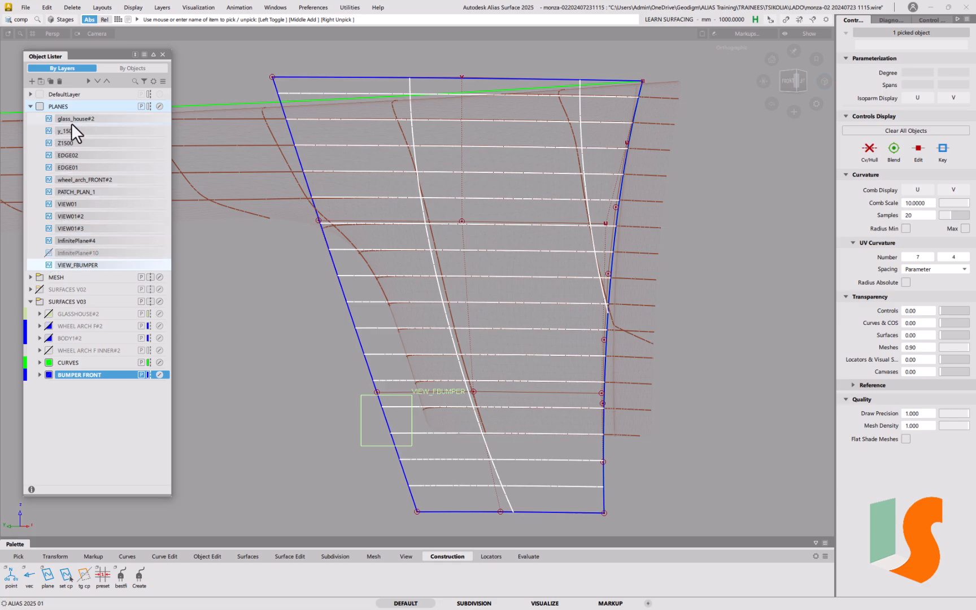
shift+click(48, 120)
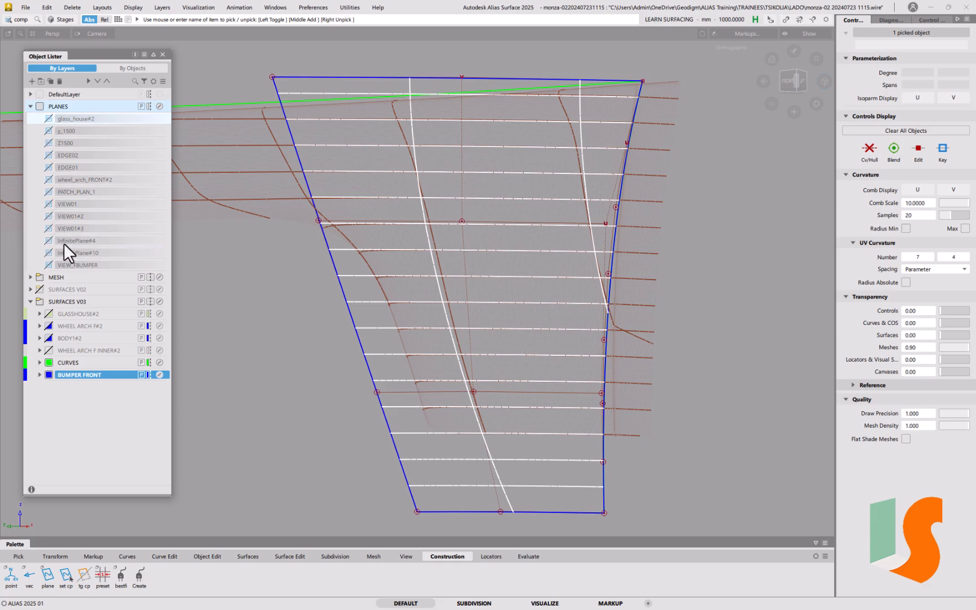
click(48, 266)
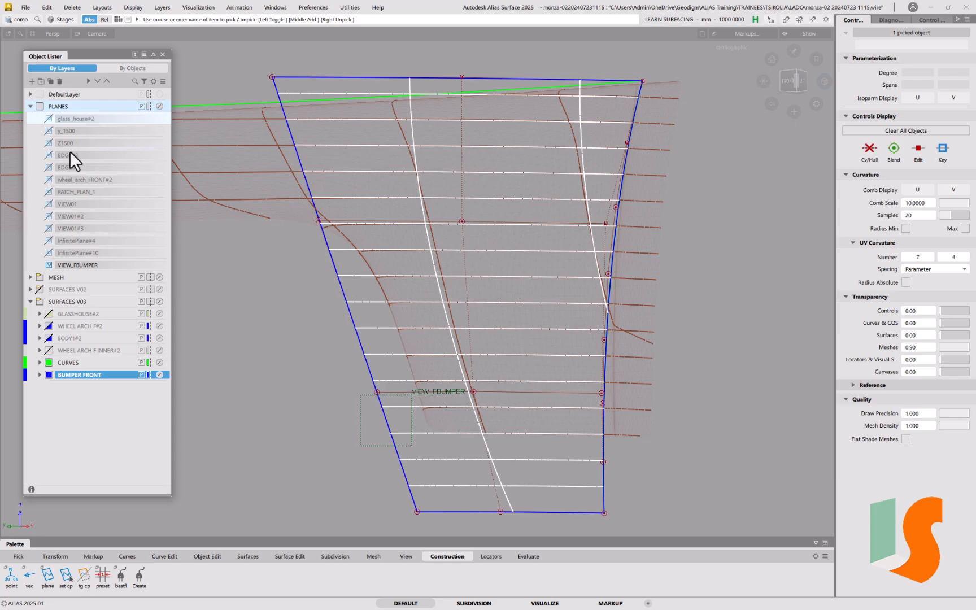
click(30, 107)
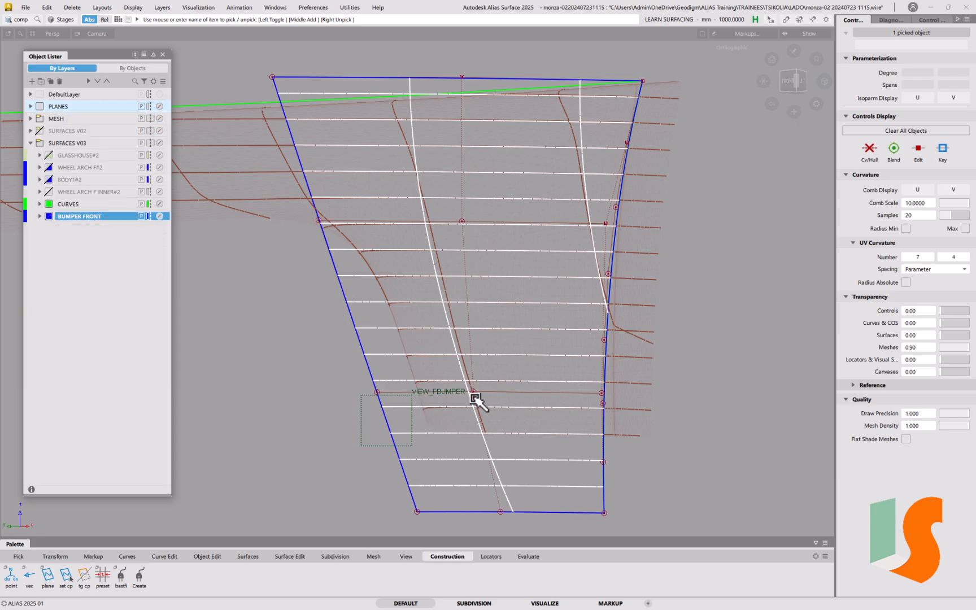
Delete the construction history of the VIEW_FBUMPER plane and close the Parameterization Editor.
alt+shift+drag(428, 375, 388, 392)
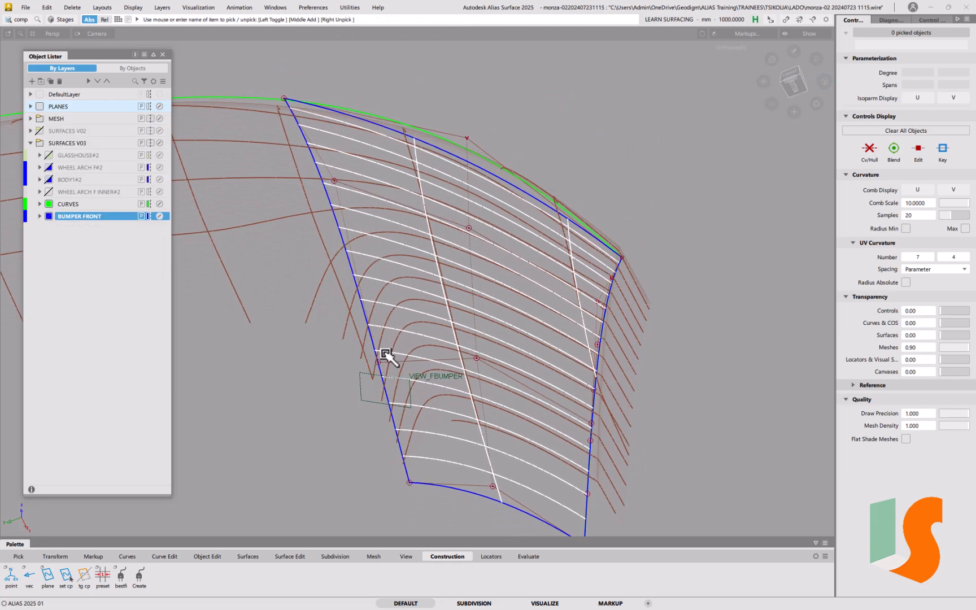
alt+shift+drag(370, 333, 546, 371)
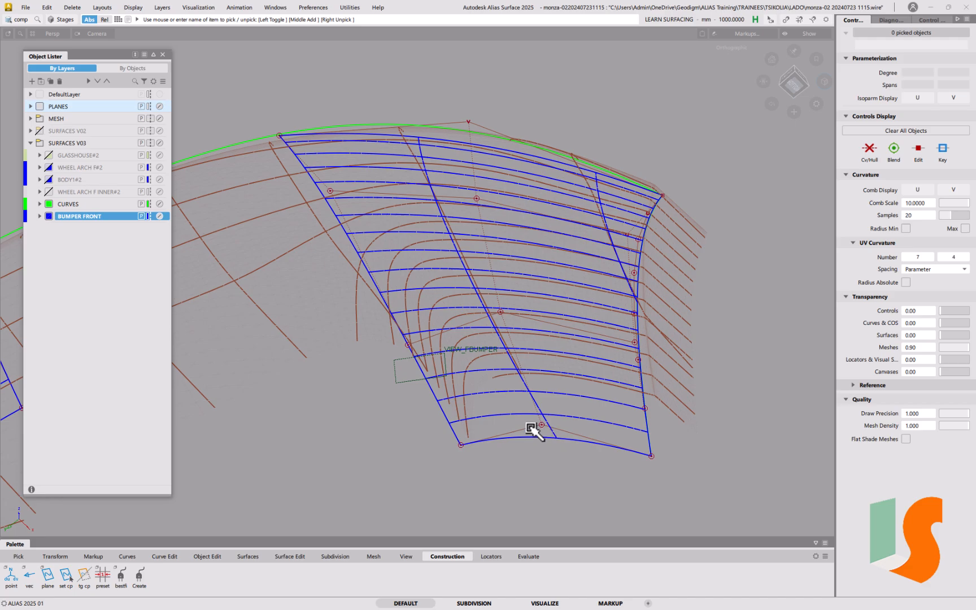
click(527, 454)
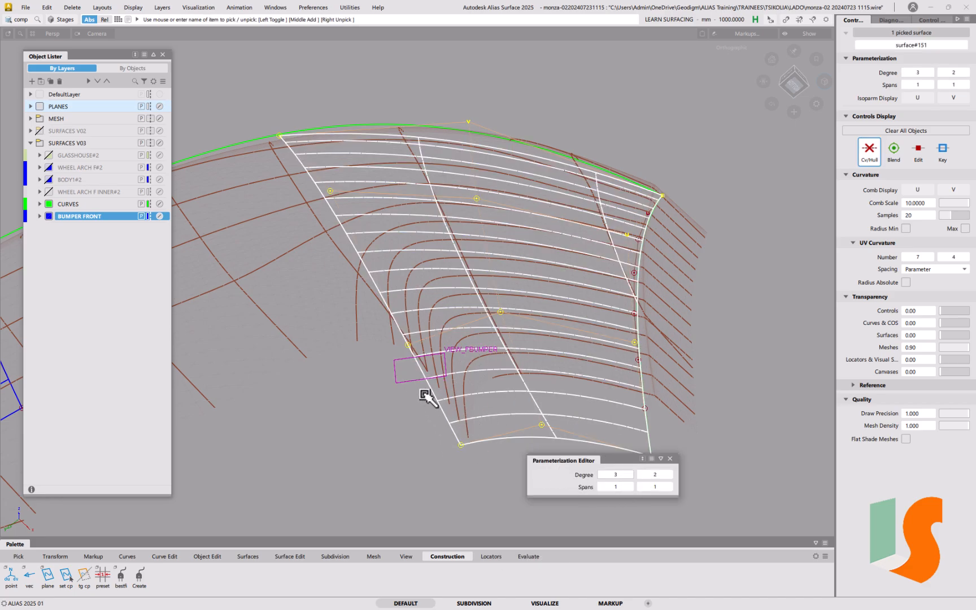
ctrl+shift+drag(411, 437, 396, 385)
ctrl+shift+drag(395, 386, 407, 471)
click(419, 366)
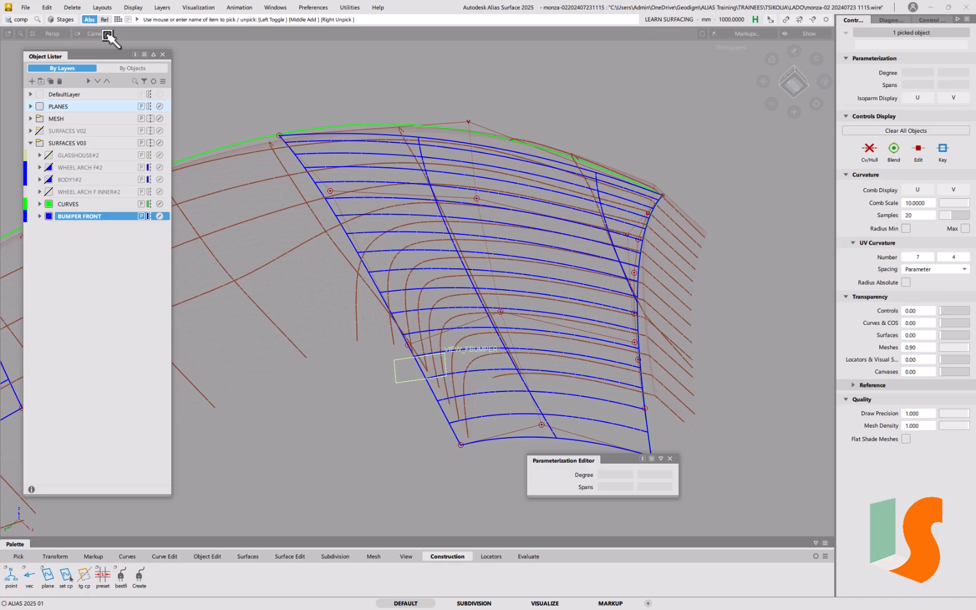
click(72, 8)
click(100, 39)
click(460, 352)
click(435, 398)
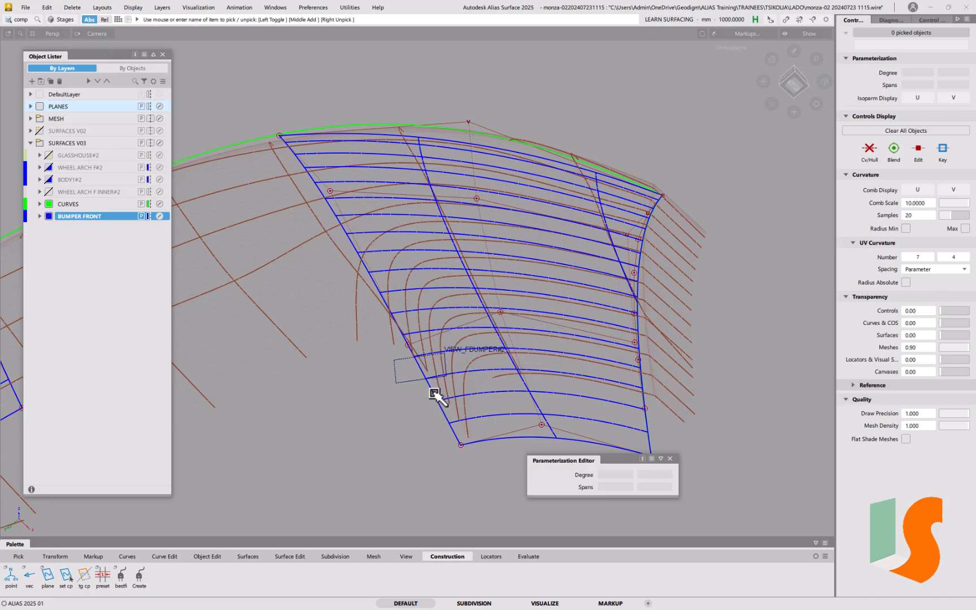
alt+shift+drag(430, 377, 465, 399)
click(670, 459)
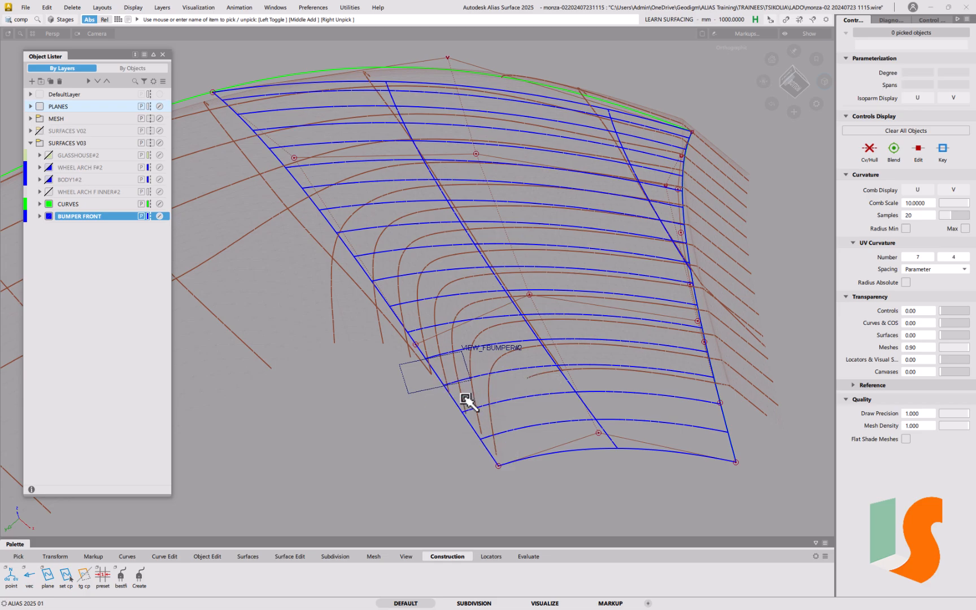
Raise the draft surface's degree to 3 in the V direction, keeping a single span.
click(467, 425)
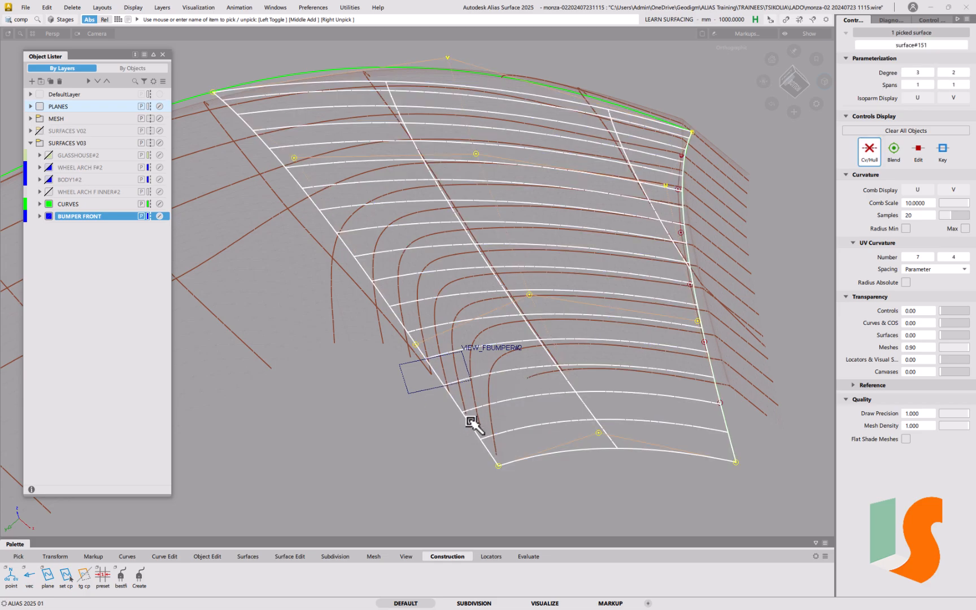
key(d)
click(612, 441)
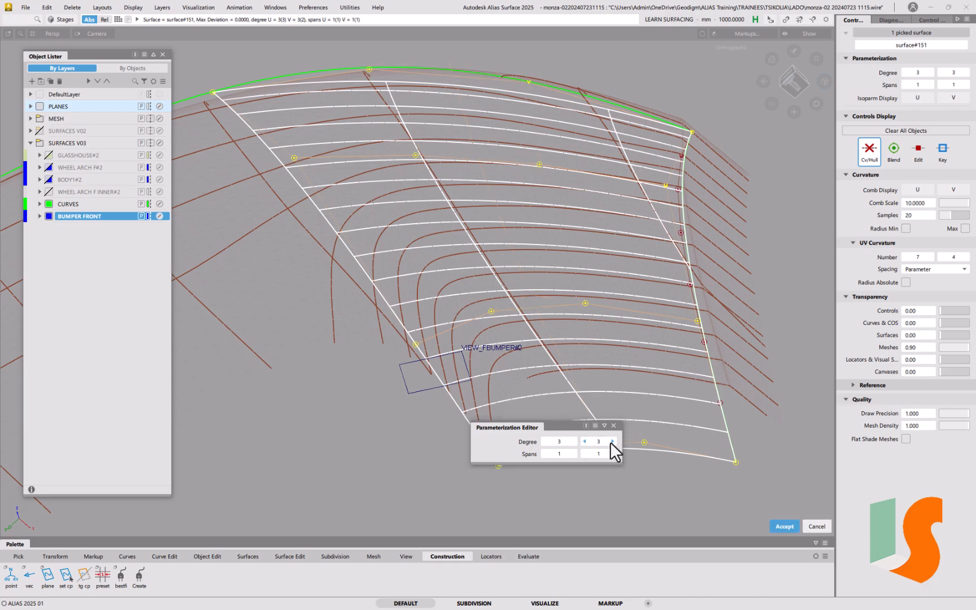
key(space)
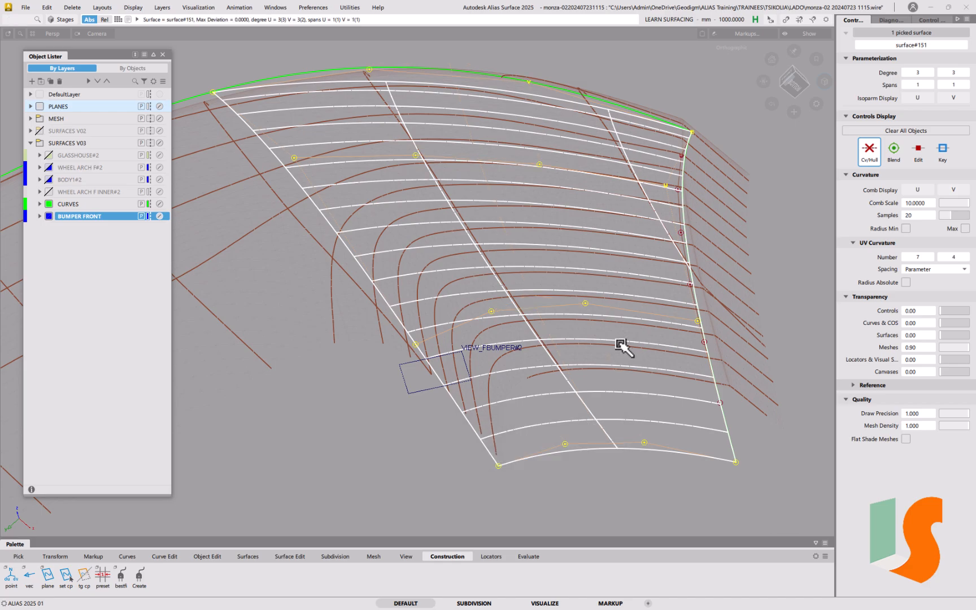
Move the forward edge's second-lowest CV and its lower corner CV to bring the draft surface closer to the scan sections.
ctrl+shift+drag(560, 405, 559, 349)
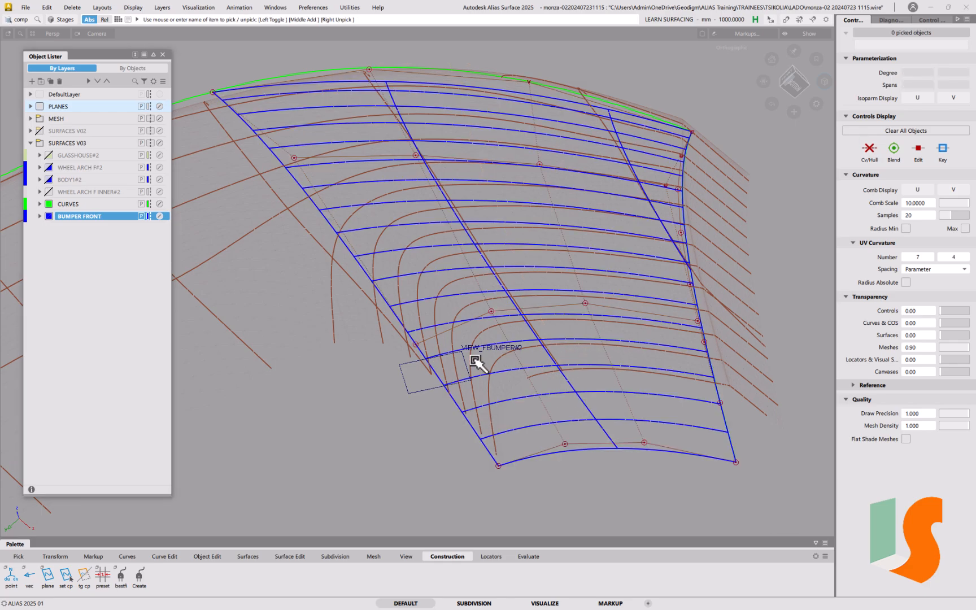
click(416, 344)
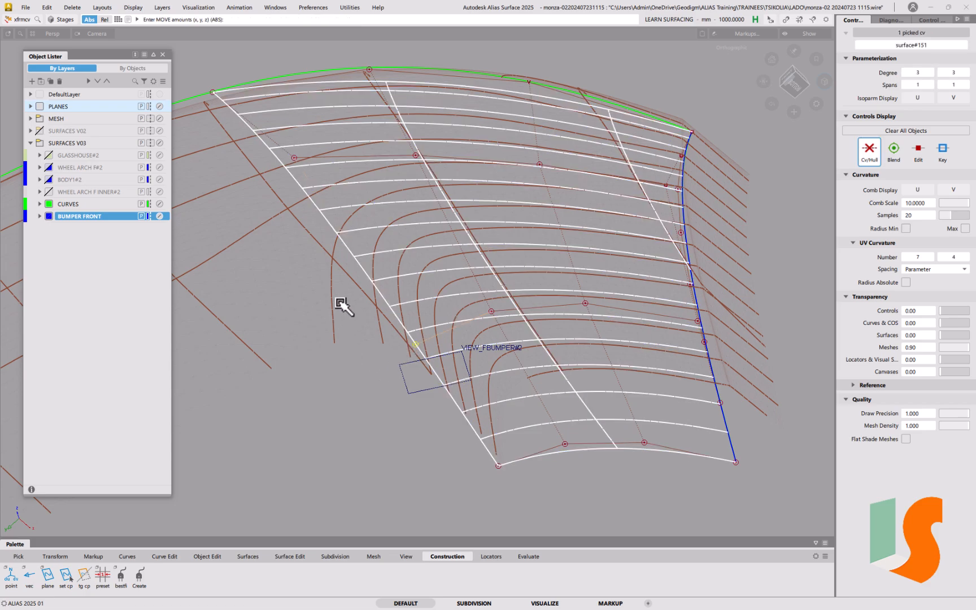
drag(334, 320, 332, 352)
click(497, 466)
middle_drag(382, 431, 335, 417)
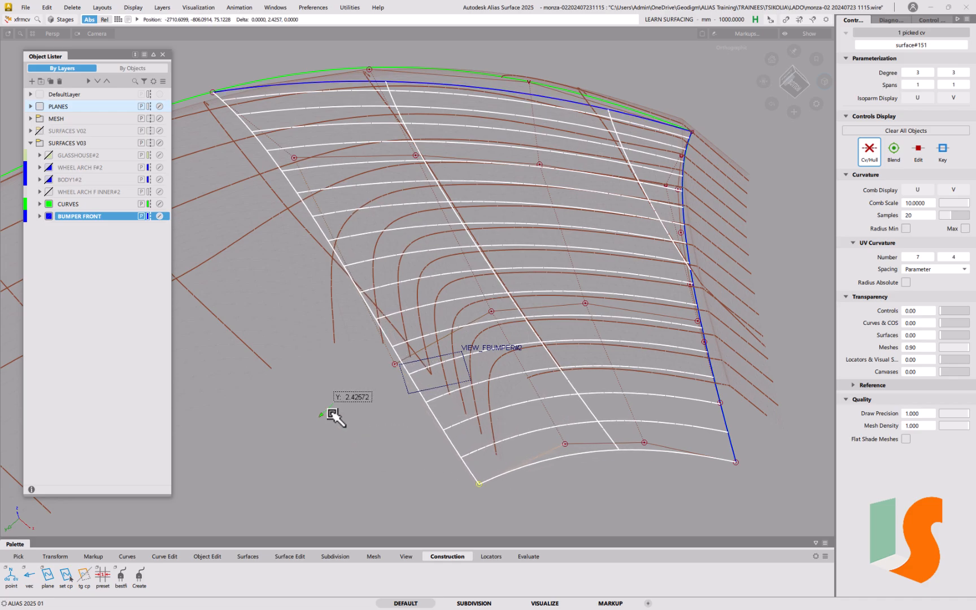
drag(363, 463, 394, 457)
middle_drag(394, 464, 443, 461)
Reposition the second-lowest CV on the forward edge, checking the draft surface against the scan sections from several angles.
click(397, 367)
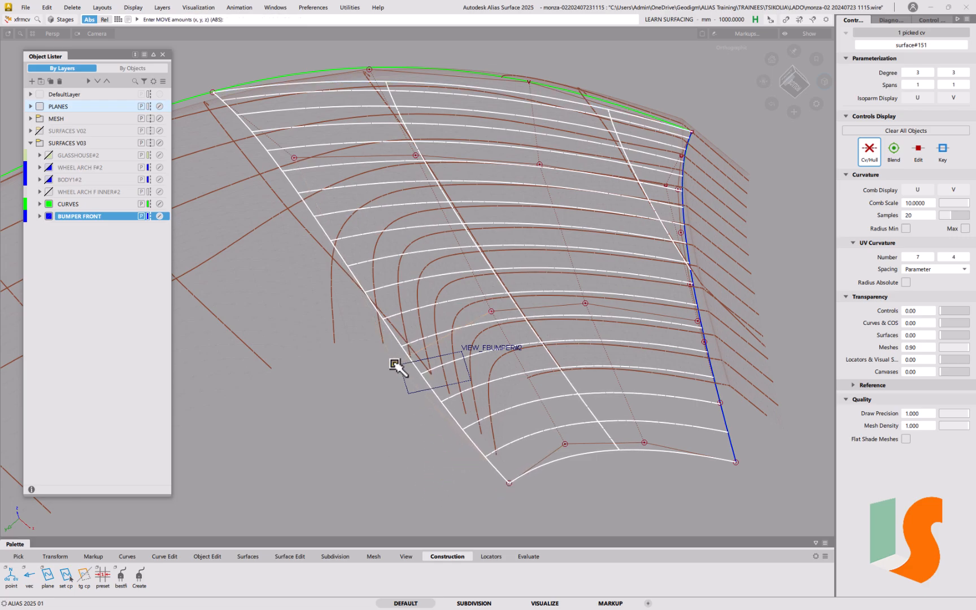
drag(343, 417, 362, 408)
middle_drag(391, 422, 392, 397)
middle_drag(399, 435, 400, 443)
alt+shift+drag(465, 397, 441, 354)
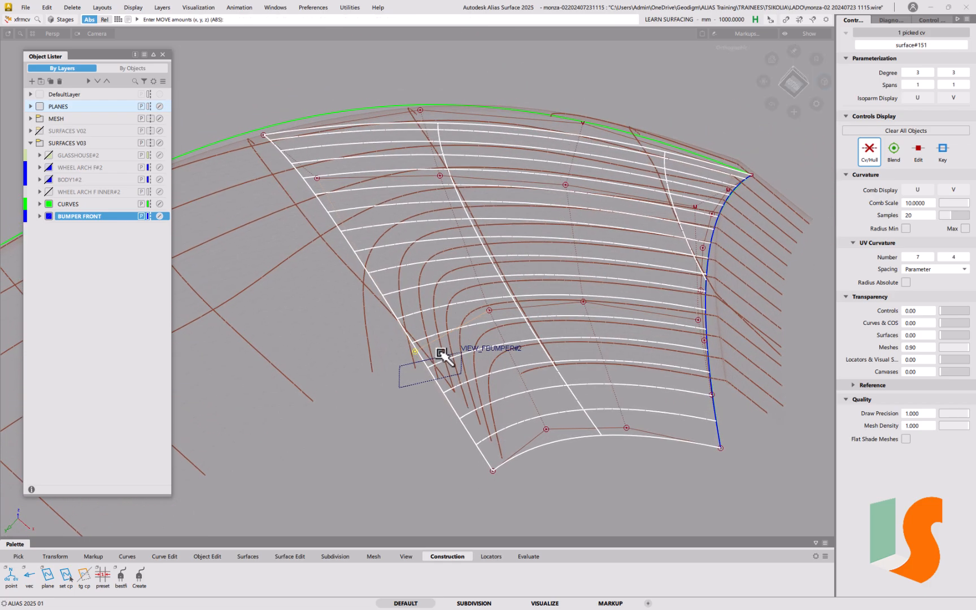
alt+shift+drag(460, 403, 539, 298)
alt+shift+right_drag(491, 372, 492, 366)
alt+shift+middle_drag(493, 366, 468, 334)
middle_drag(397, 388, 394, 401)
drag(369, 405, 374, 408)
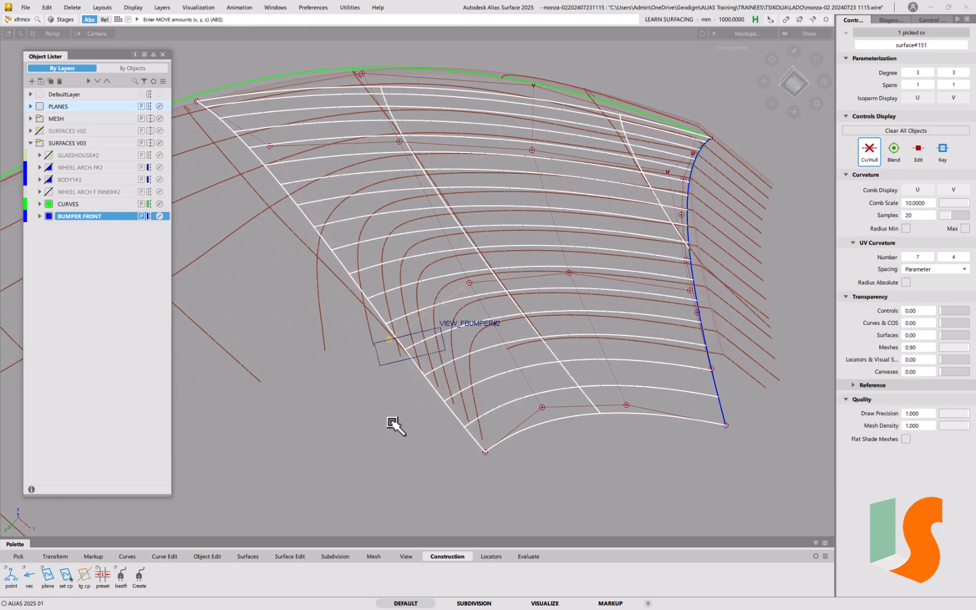
Fine-tune the lower corner CV of the forward edge and the CV above it to straighten the edge along the scan.
alt+shift+drag(518, 417, 527, 395)
click(477, 443)
drag(439, 459, 445, 464)
drag(387, 340, 373, 418)
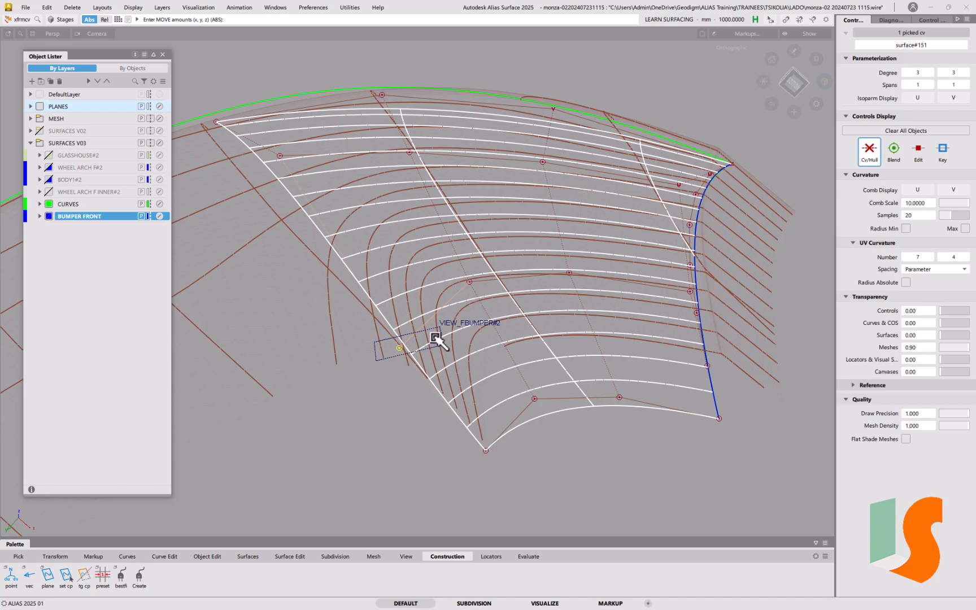
drag(346, 414, 352, 409)
click(487, 451)
drag(421, 463, 428, 459)
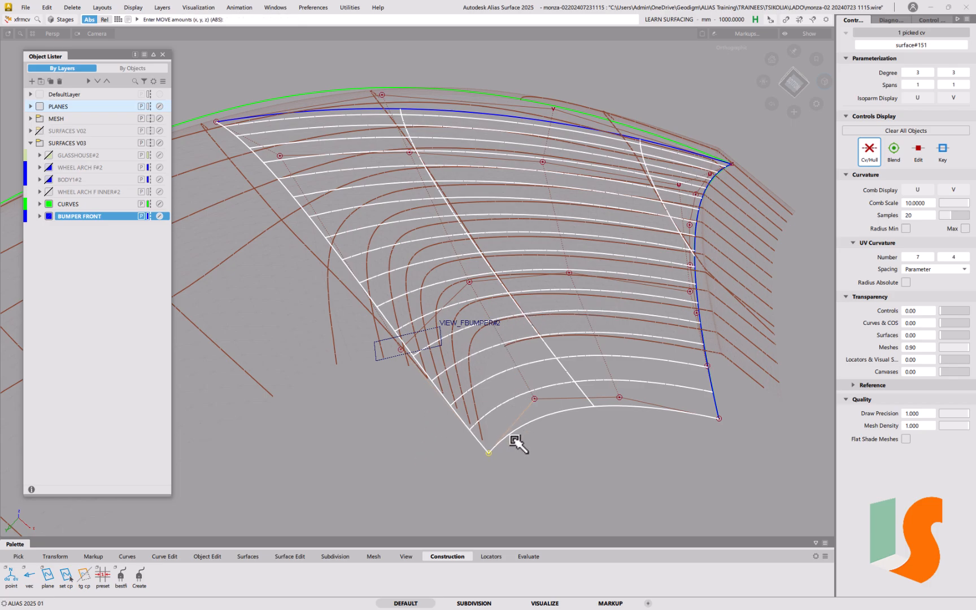
middle_drag(532, 470, 524, 449)
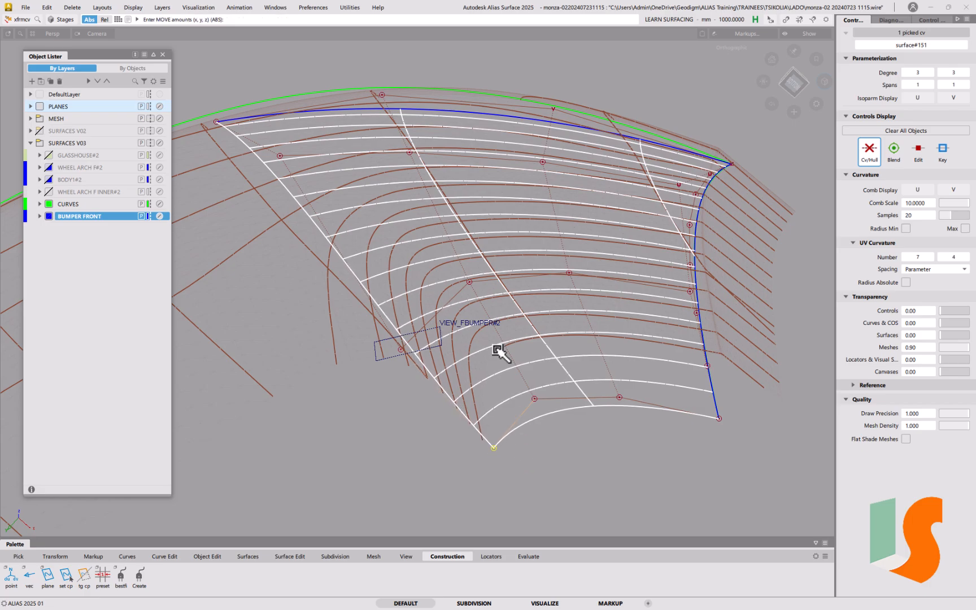
Adjust the two lowest CVs in the draft surface's third column from the forward edge to match the scan sections.
click(620, 398)
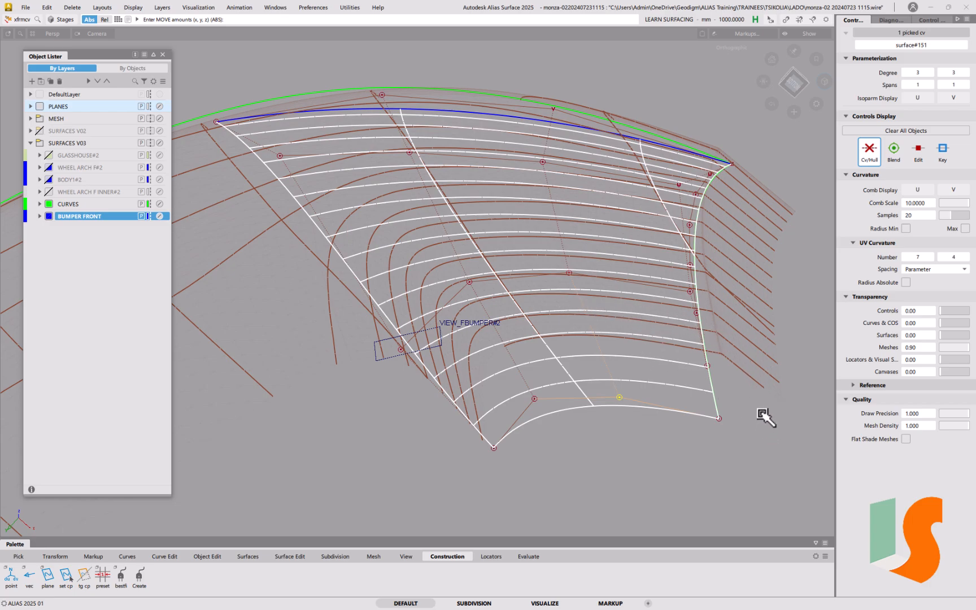
middle_drag(763, 415, 758, 419)
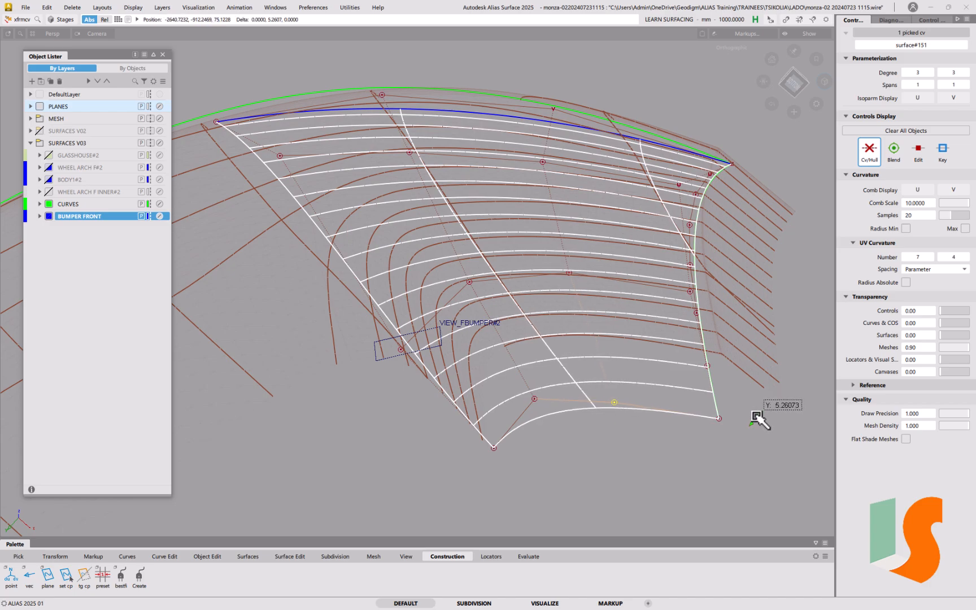
middle_drag(760, 420, 759, 418)
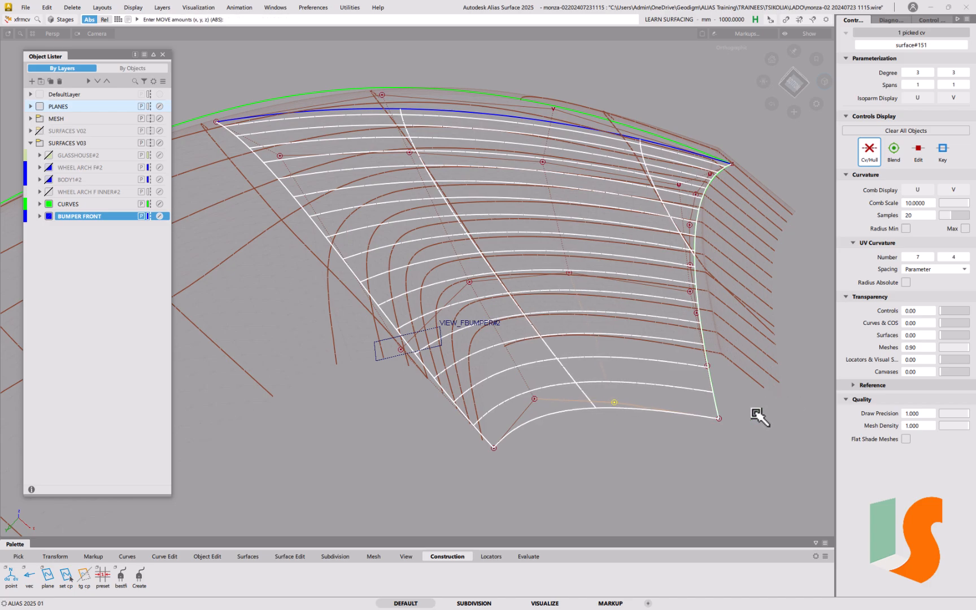
click(569, 274)
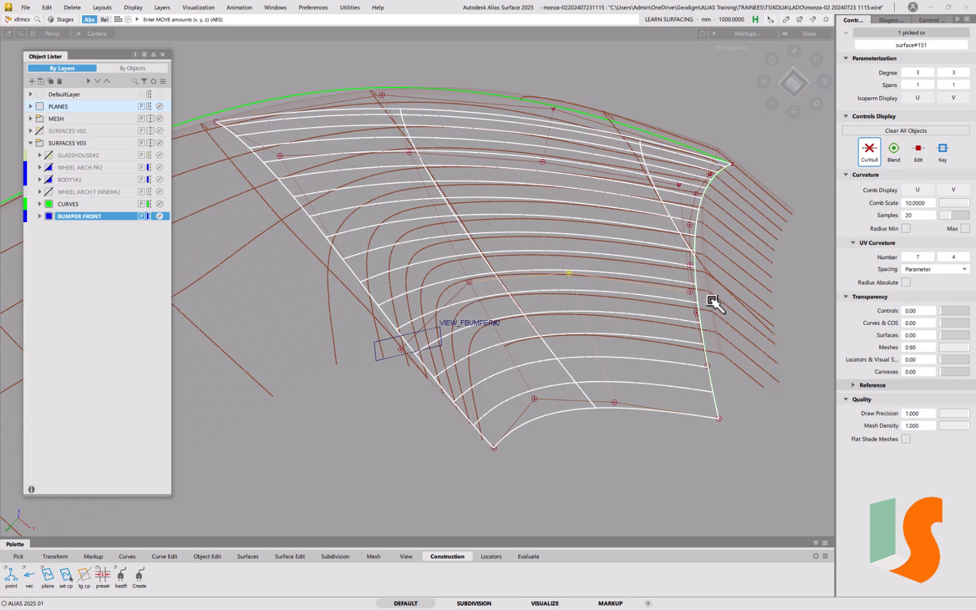
middle_drag(794, 434, 786, 440)
middle_drag(642, 462, 616, 466)
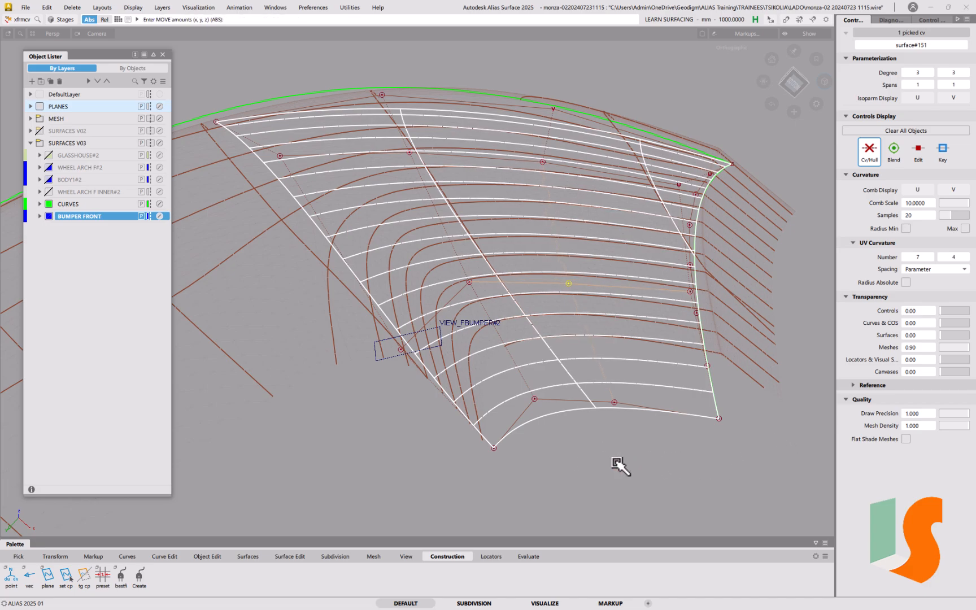
click(612, 405)
drag(607, 421, 601, 432)
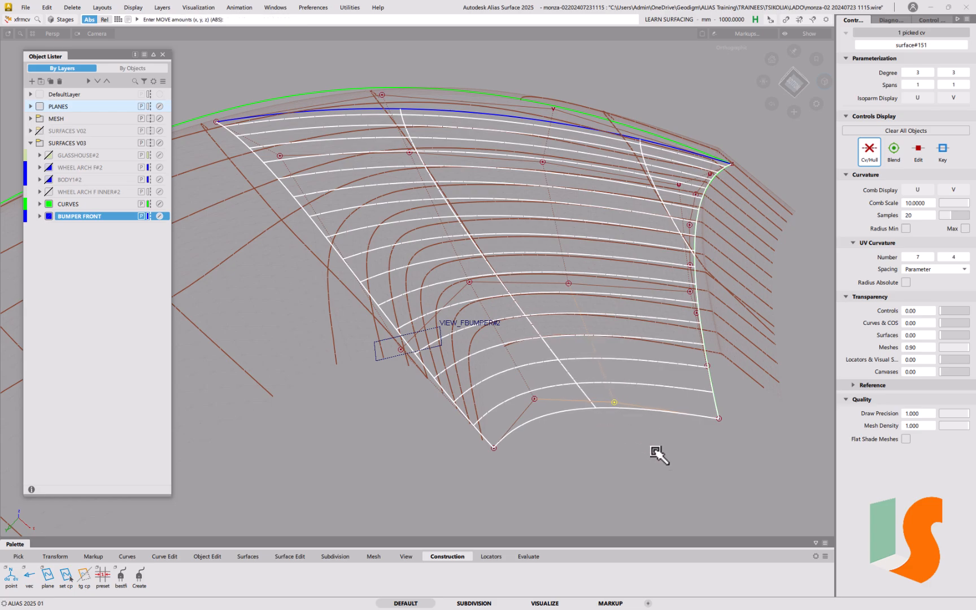
middle_drag(661, 460, 657, 456)
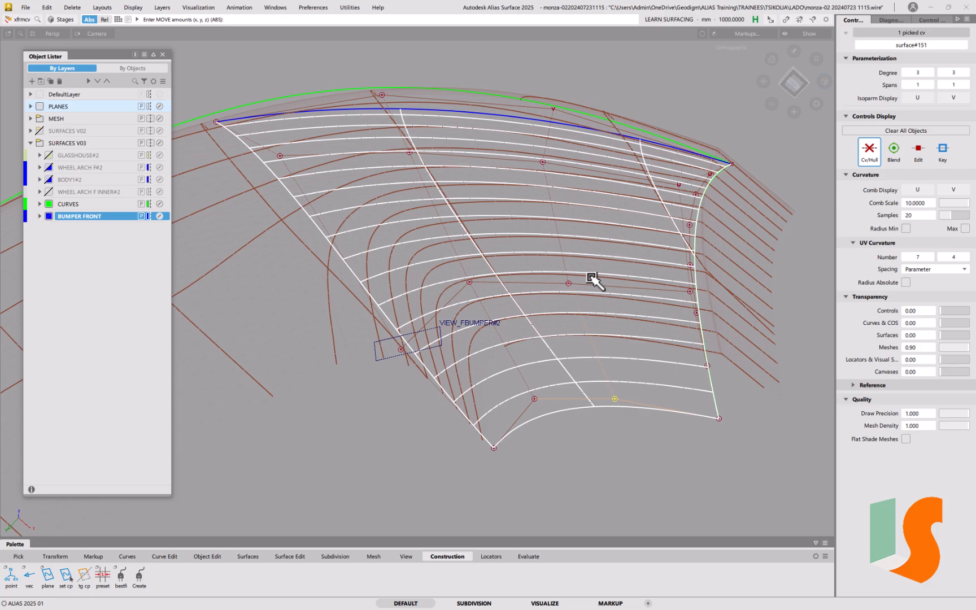
Move the second CV from the top in the draft surface's third column from the forward edge toward the scan sections.
alt+shift+drag(575, 254, 529, 261)
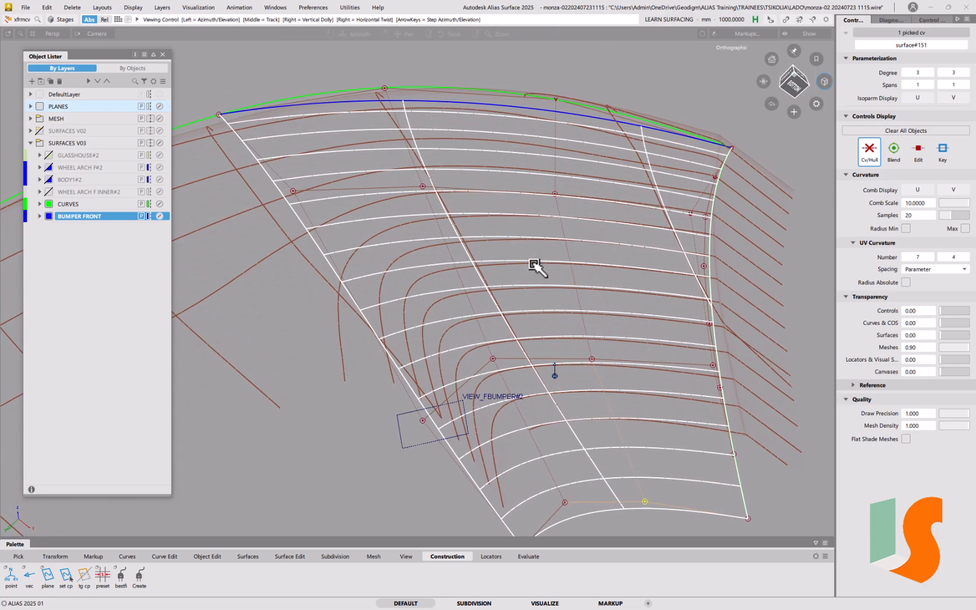
alt+shift+right_drag(536, 266, 547, 298)
alt+shift+middle_drag(547, 298, 530, 265)
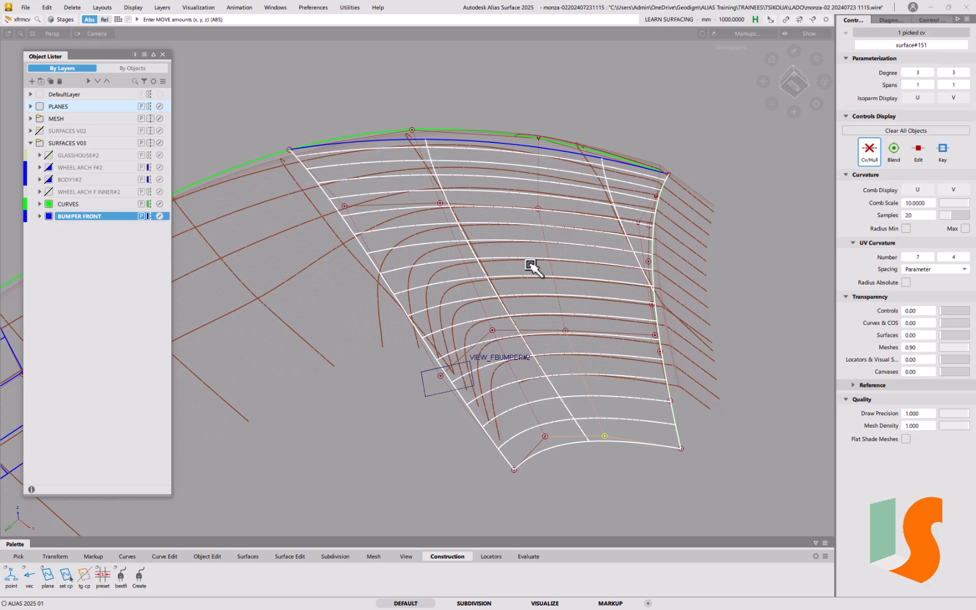
key(shift+alt)
alt+shift+drag(607, 302, 527, 236)
alt+shift+middle_drag(526, 237, 516, 250)
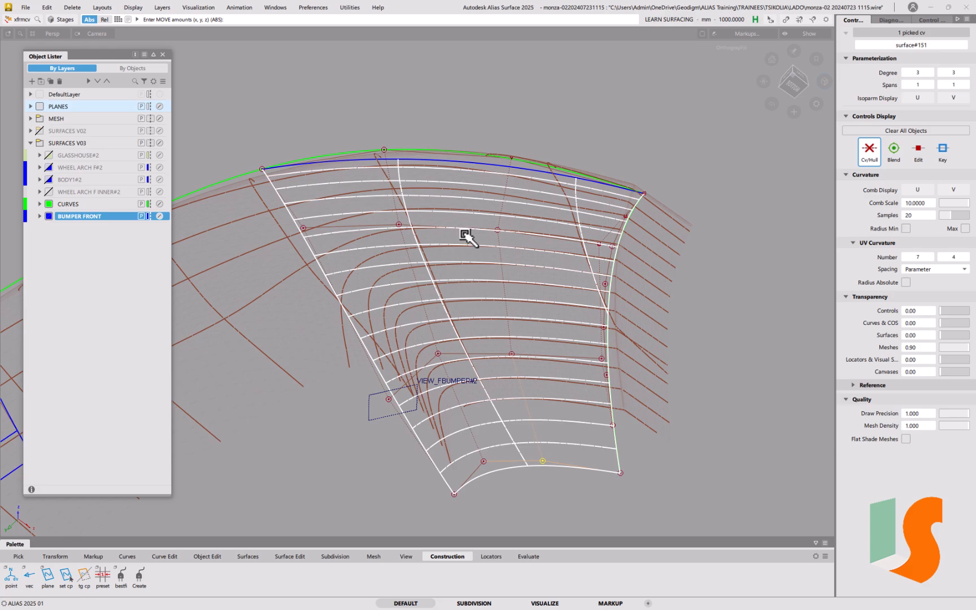
click(497, 231)
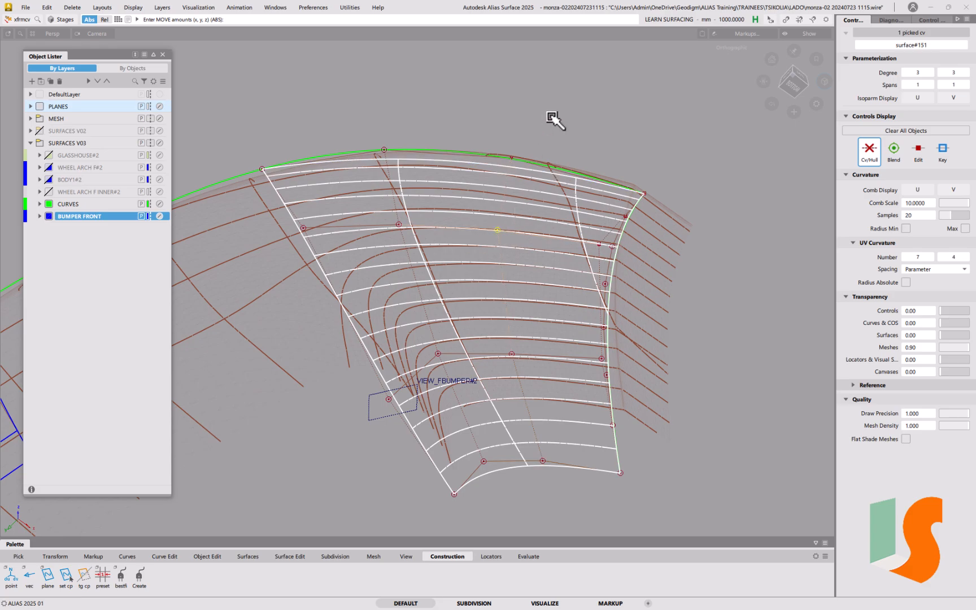
drag(531, 120, 551, 113)
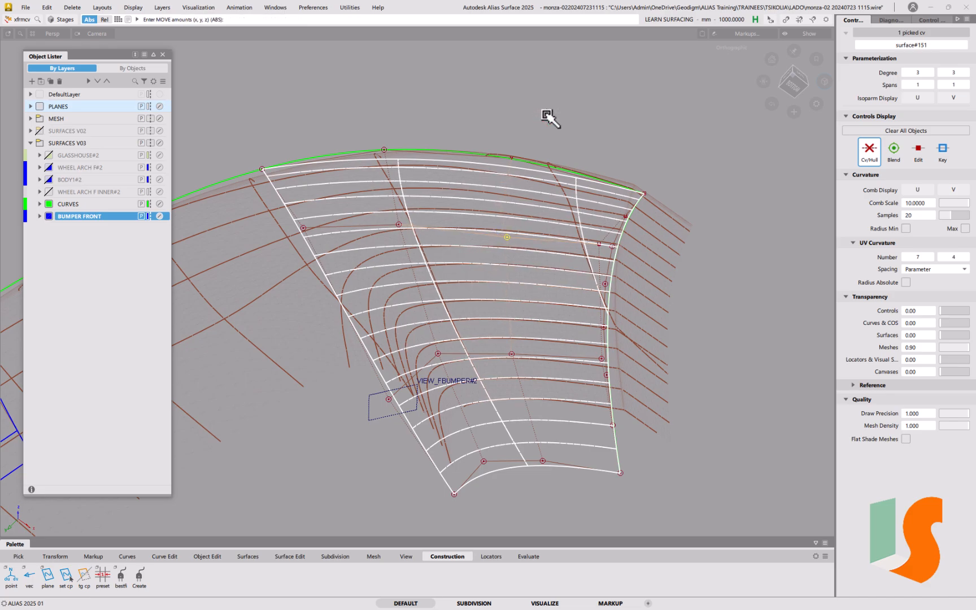
middle_drag(575, 120, 577, 114)
Raise the top CV of the third column slightly above the upper edge, comparing the draft surface with the scan sections.
alt+shift+middle_drag(447, 191, 496, 201)
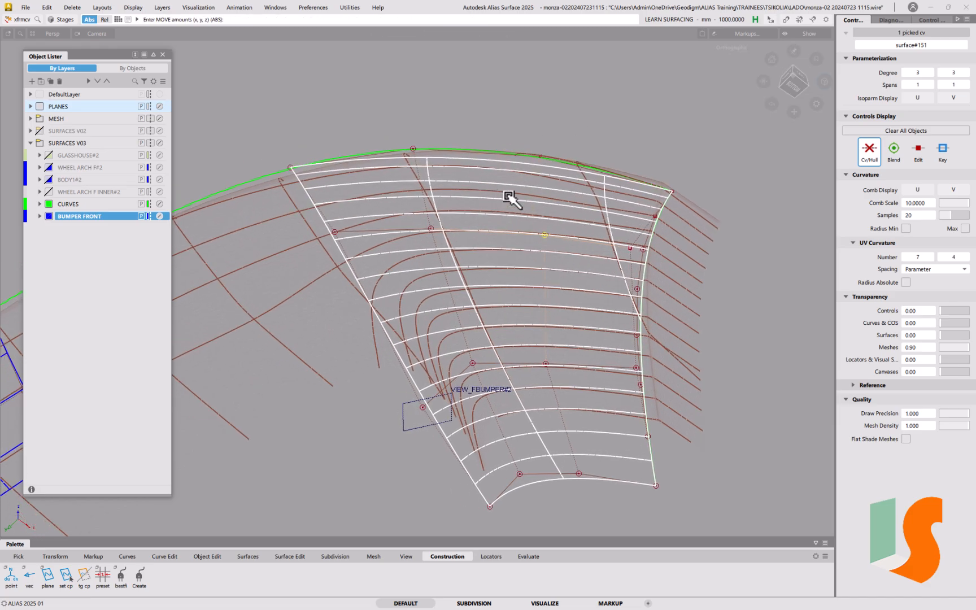
mouse_move(547, 184)
alt+shift+mouse_down()
mouse_move(546, 196)
mouse_move(546, 173)
alt+shift+mouse_up()
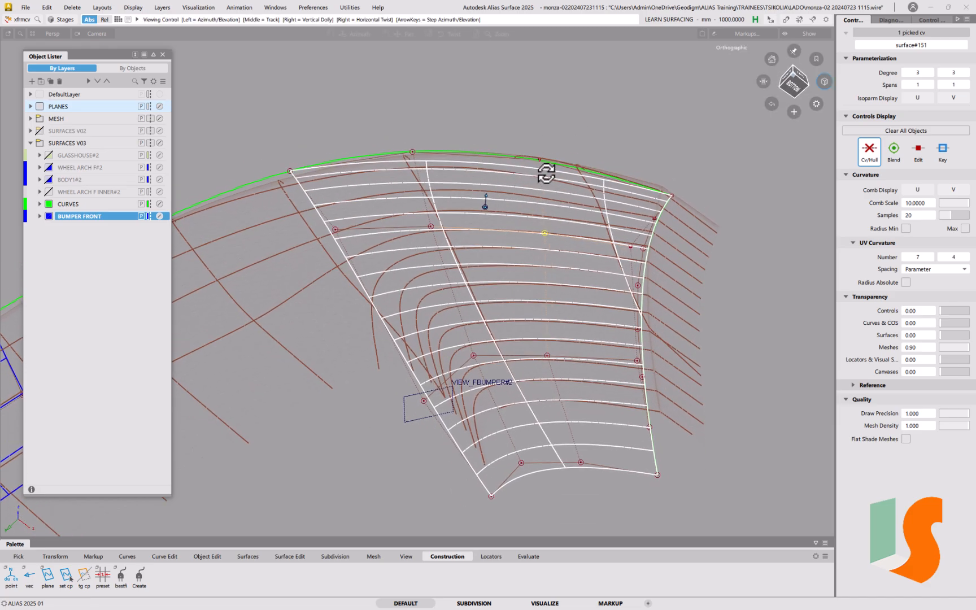
click(541, 160)
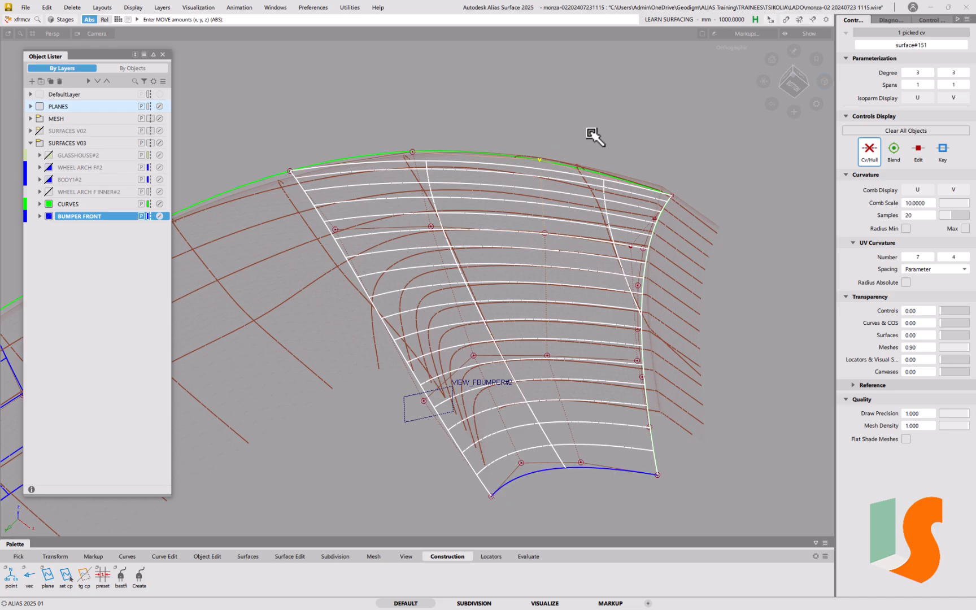
middle_drag(603, 137, 628, 127)
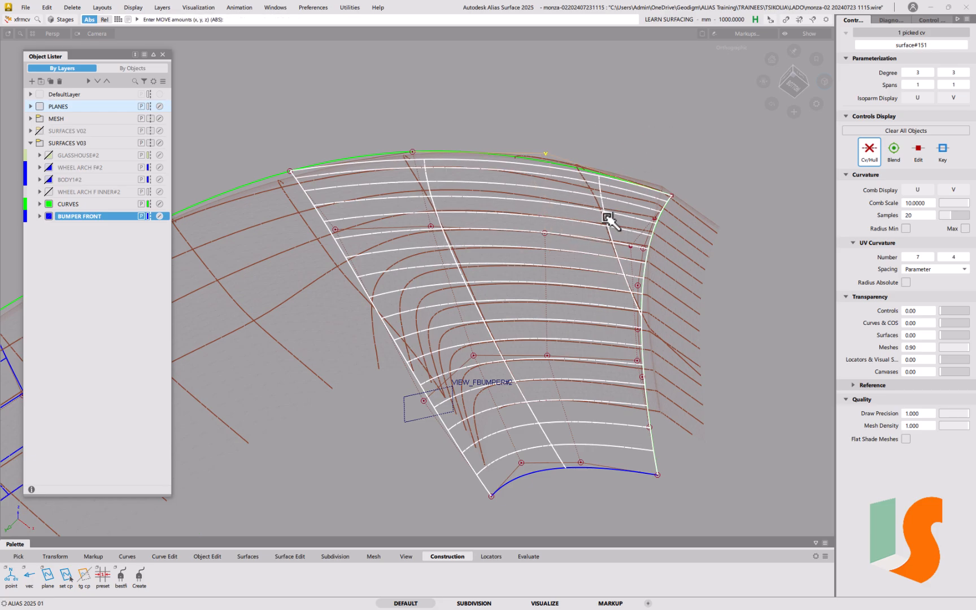
mouse_move(614, 210)
alt+shift+mouse_down()
mouse_move(660, 234)
mouse_move(588, 199)
mouse_move(602, 208)
alt+shift+mouse_up()
alt+shift+right_drag(626, 151, 612, 209)
alt+shift+middle_drag(611, 209, 542, 222)
alt+shift+drag(542, 221, 547, 204)
alt+shift+middle_drag(547, 203, 531, 259)
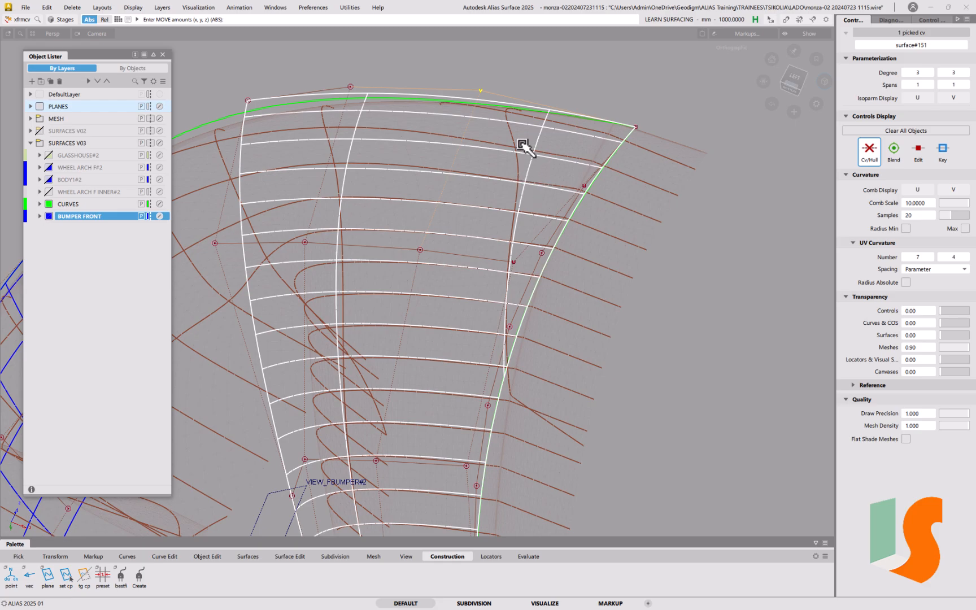
alt+shift+drag(551, 124, 588, 132)
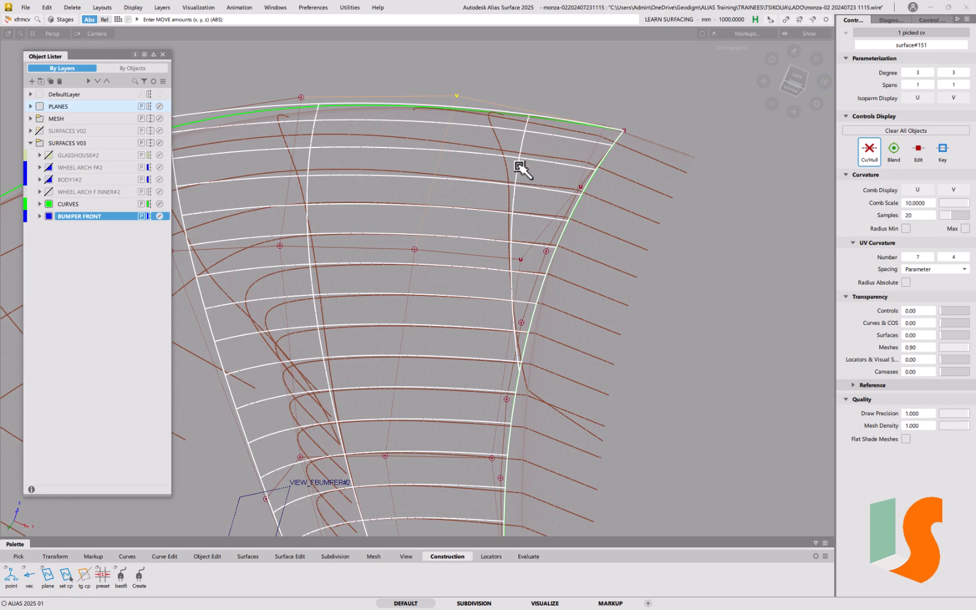
middle_drag(657, 111, 676, 117)
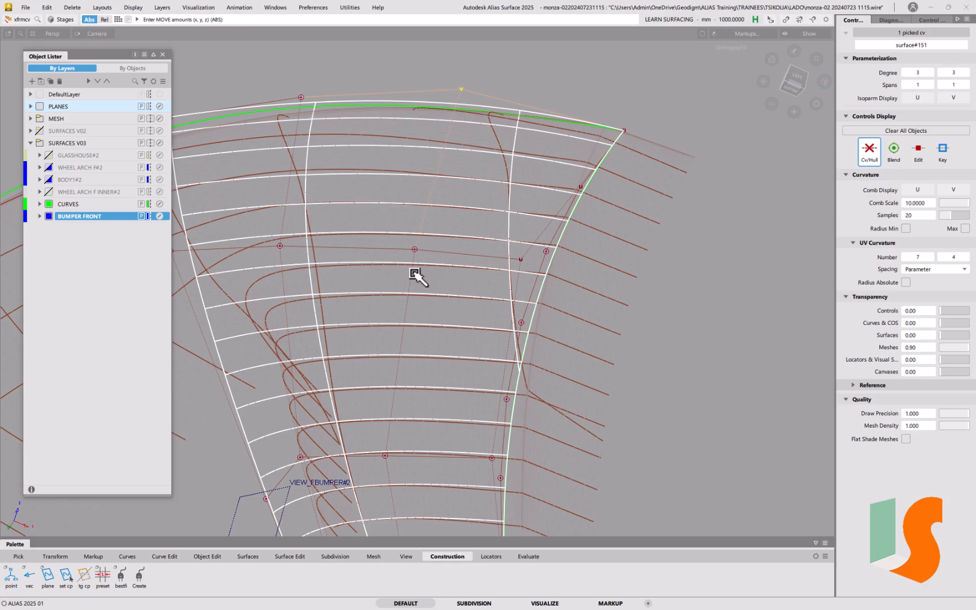
Fine-tune the second-row CV in the third column to bring the upper part of the draft surface onto the scan sections.
click(415, 249)
middle_drag(577, 72, 572, 70)
alt+shift+right_drag(482, 194, 475, 206)
alt+shift+middle_drag(475, 206, 530, 101)
alt+shift+middle_drag(516, 178, 528, 221)
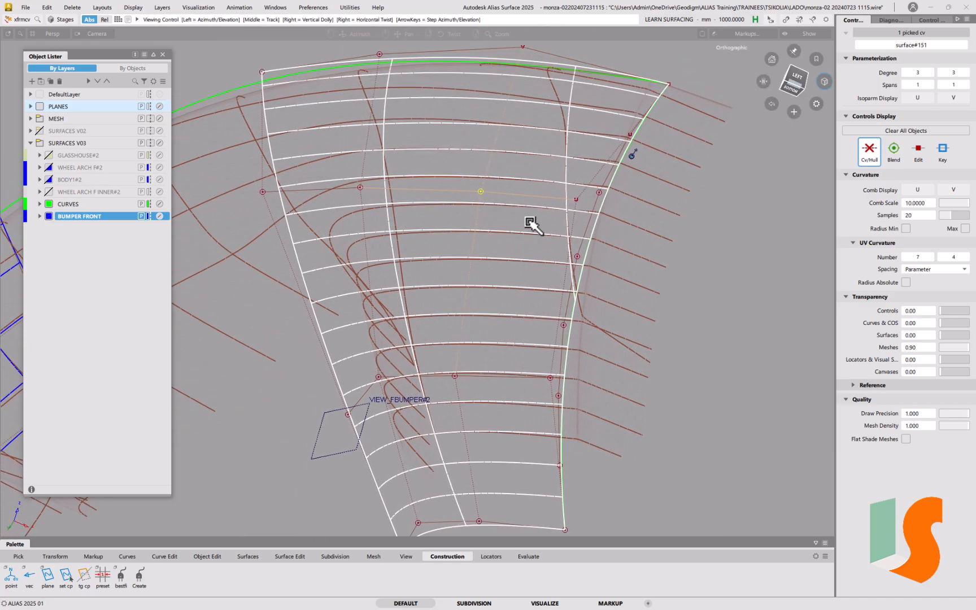
alt+shift+right_drag(490, 292, 473, 282)
alt+shift+middle_drag(473, 287, 444, 285)
alt+shift+middle_drag(451, 167, 425, 245)
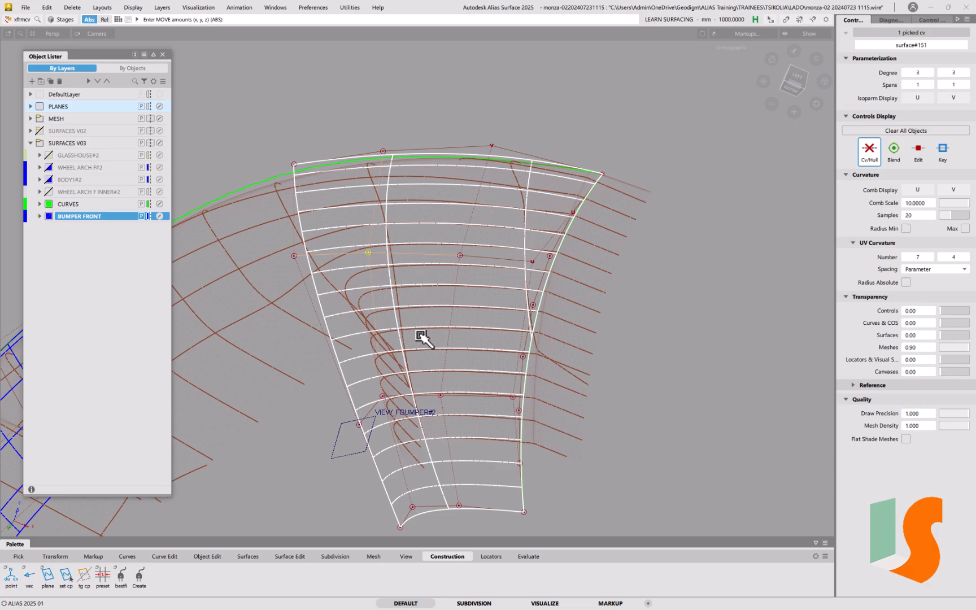
Set VIEW_FBUMPER#2 as the construction plane and view the draft surface square to that plane.
ctrl+shift+drag(433, 422, 430, 377)
ctrl+shift+click(406, 395)
ctrl+shift+middle_drag(406, 395, 408, 470)
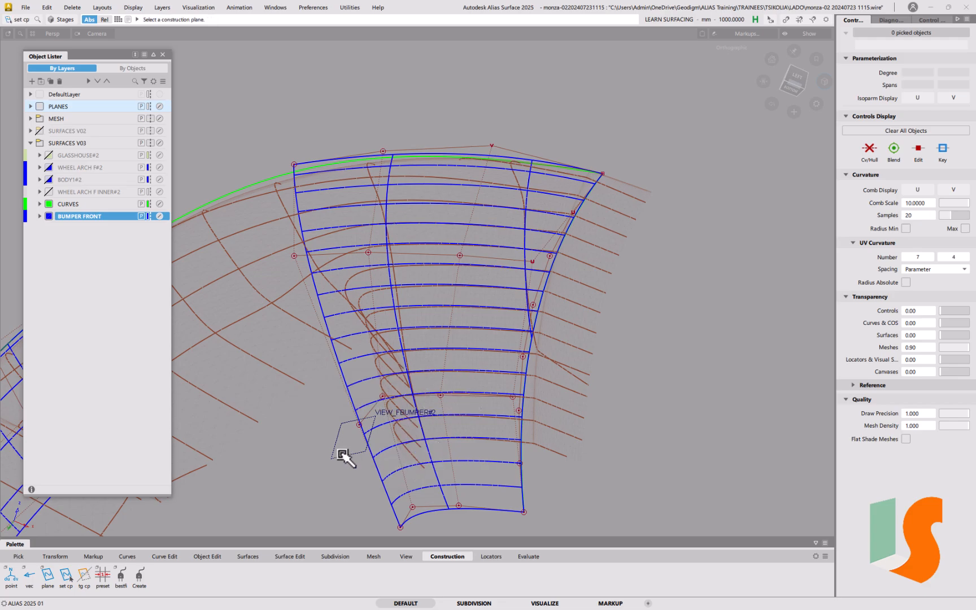
click(344, 455)
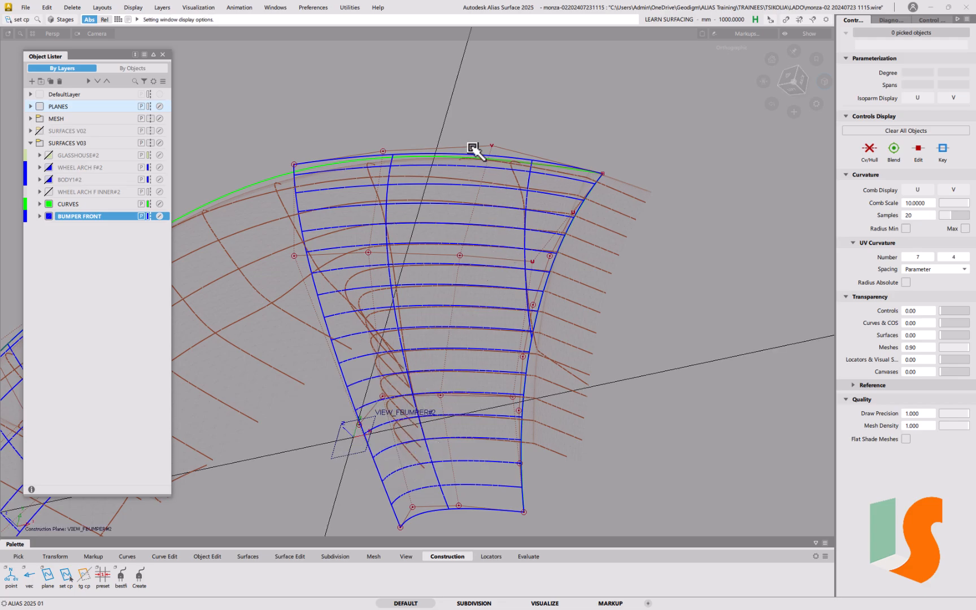
alt+shift+drag(441, 271, 630, 150)
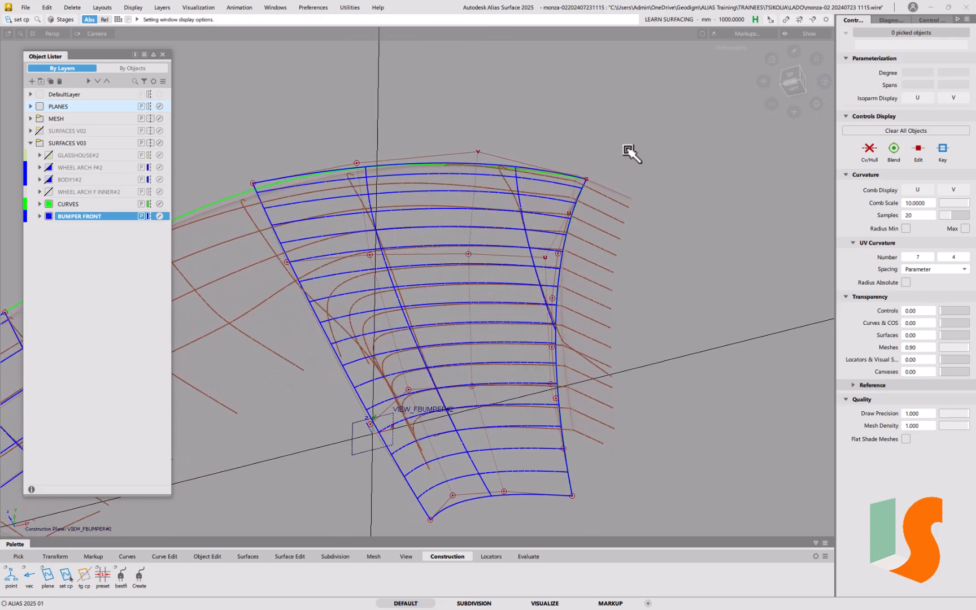
click(791, 78)
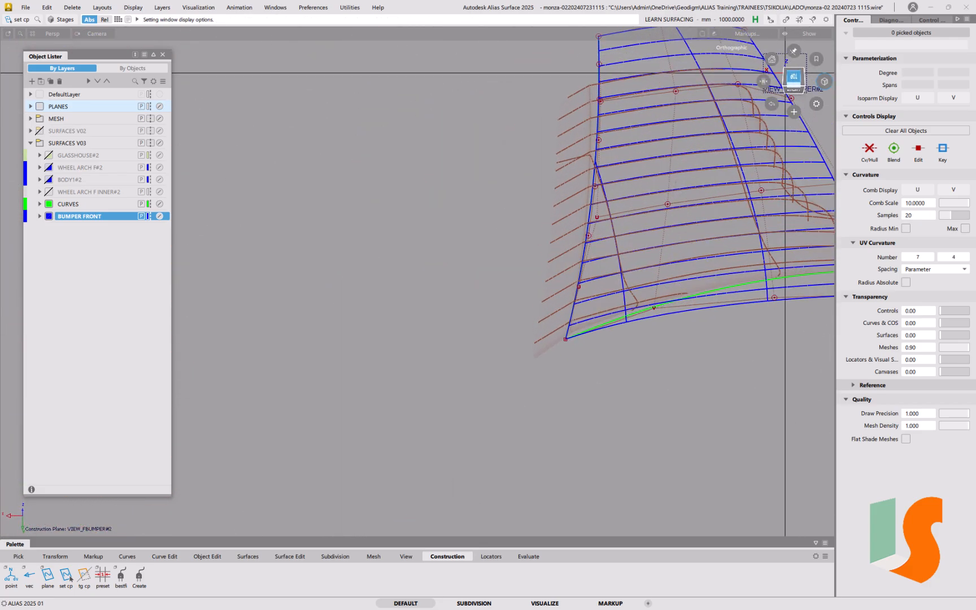
click(806, 69)
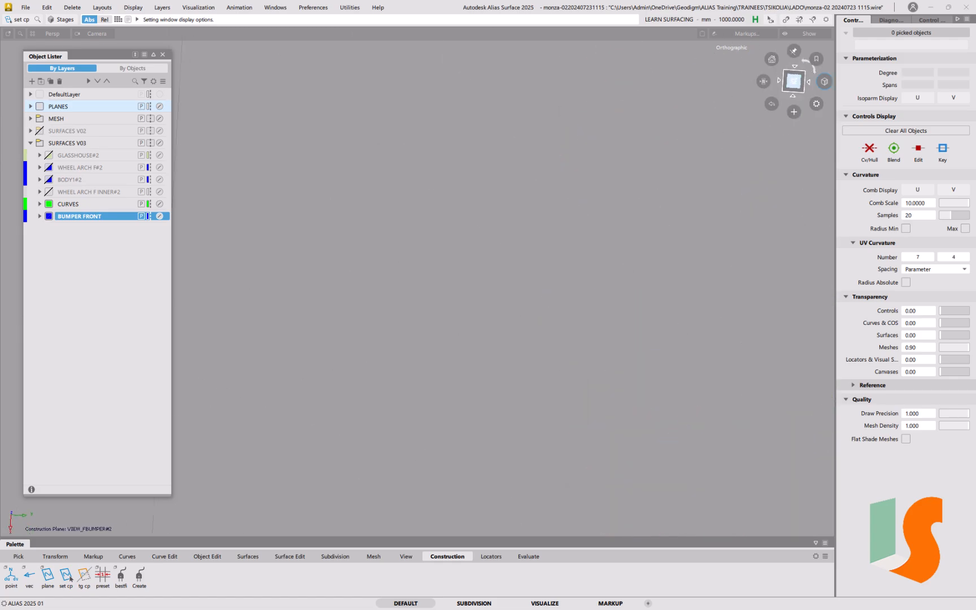
alt+shift+middle_drag(791, 185, 122, 182)
alt+shift+drag(559, 229, 344, 212)
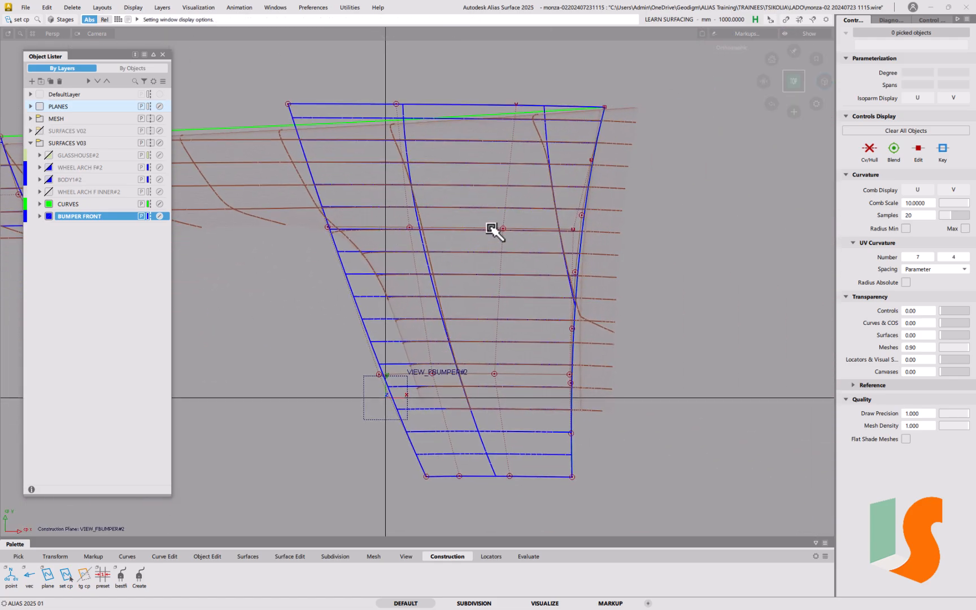
key(5)
key(5)
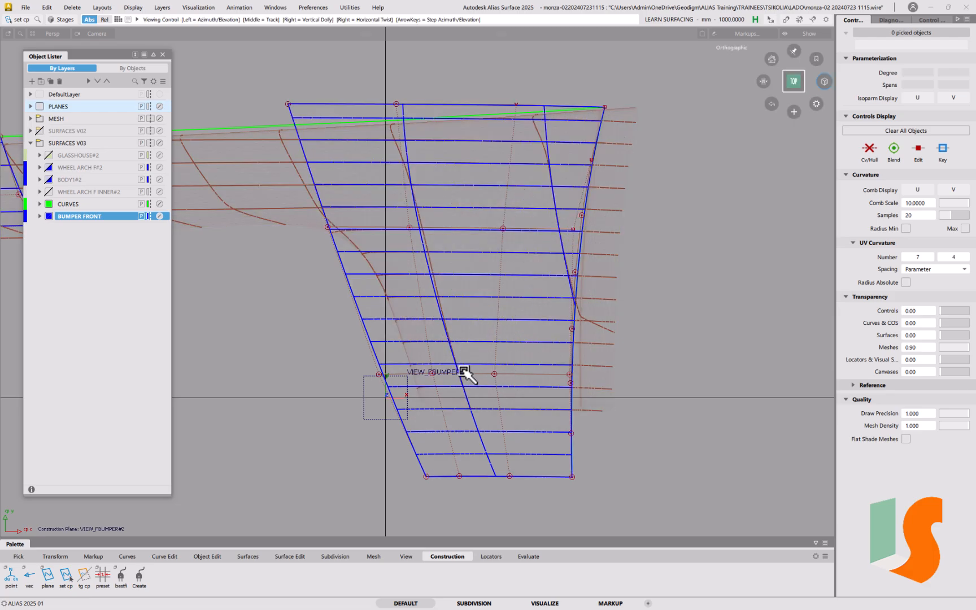
alt+shift+right_drag(461, 374, 460, 363)
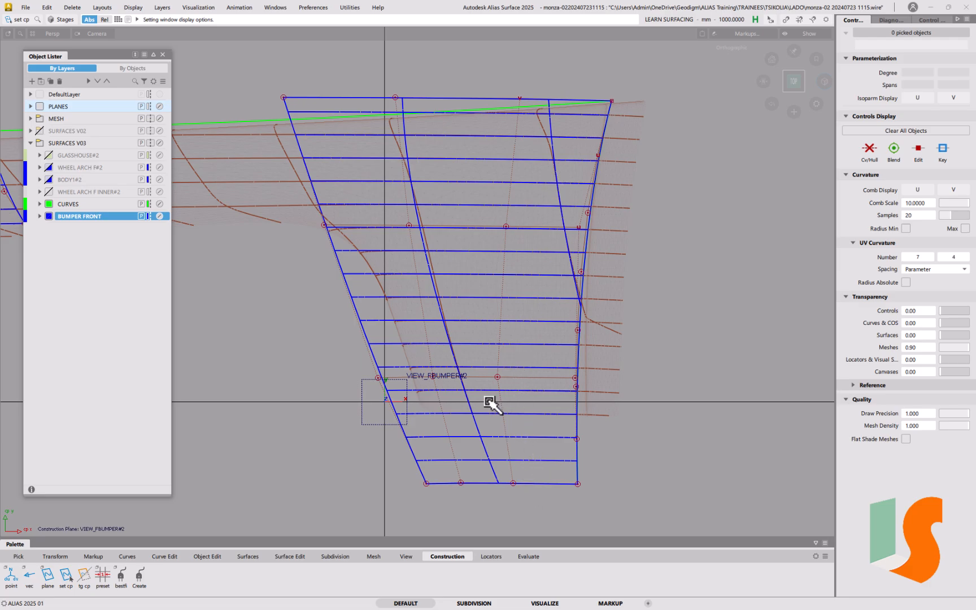
Slide the third-row CV in the third column slightly away from the forward edge within the construction plane to even out the hull.
key(grave)
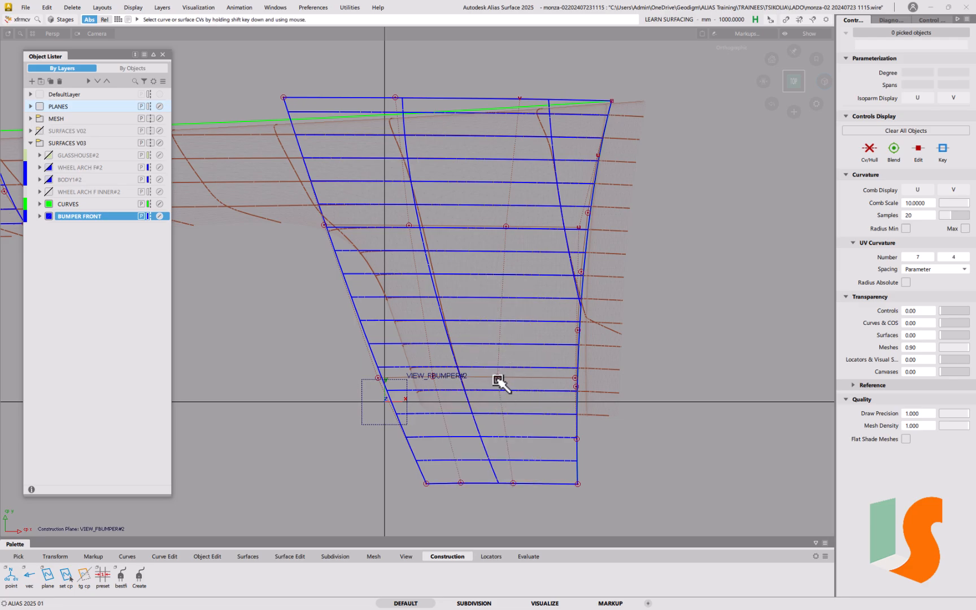
click(506, 379)
drag(510, 377, 514, 378)
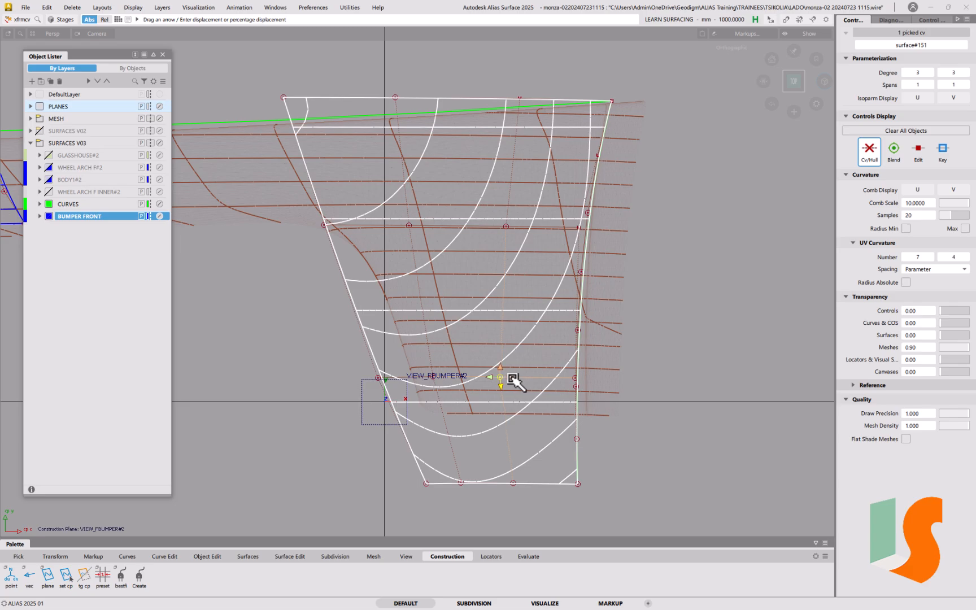
click(741, 295)
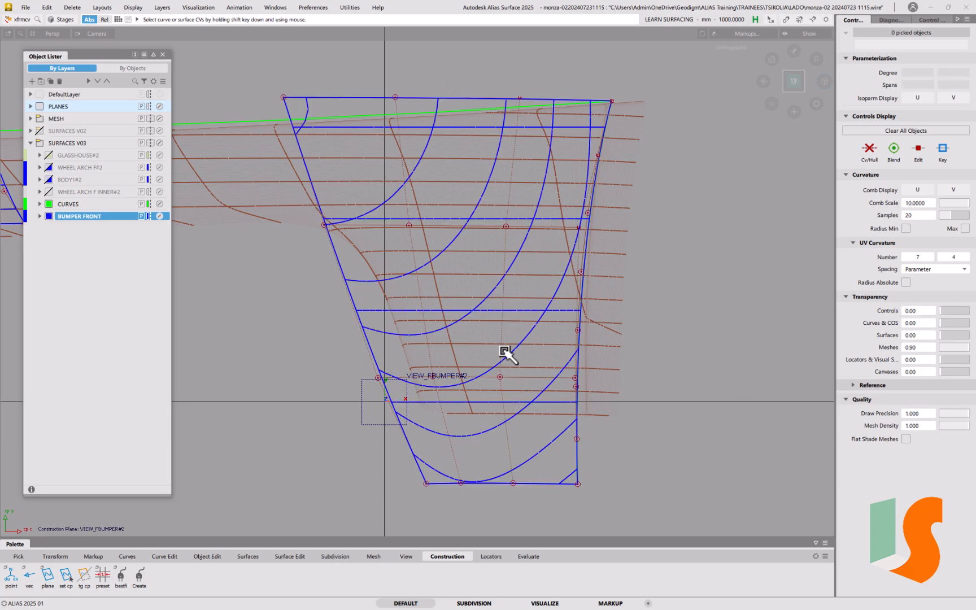
click(500, 376)
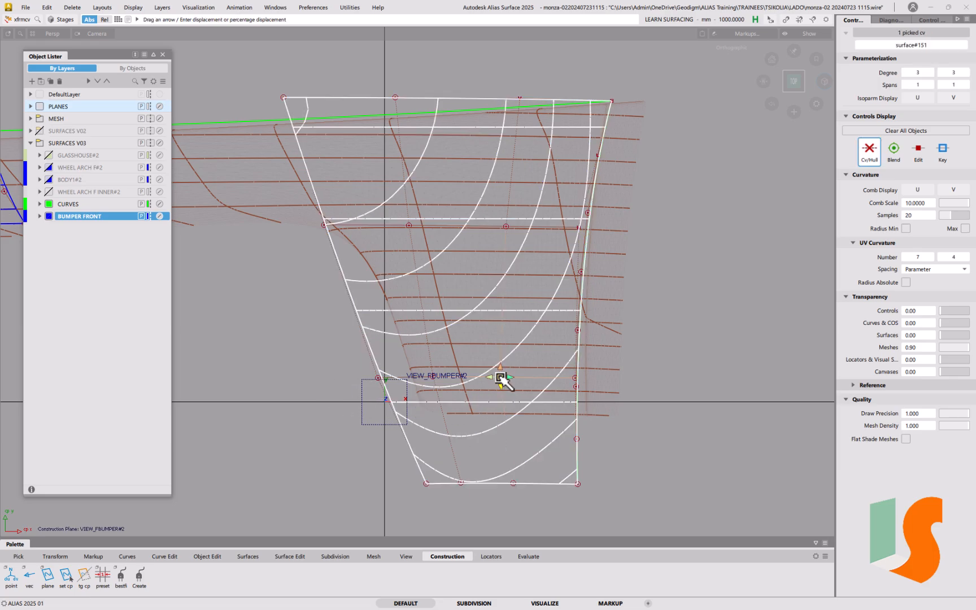
drag(512, 380, 516, 382)
click(411, 226)
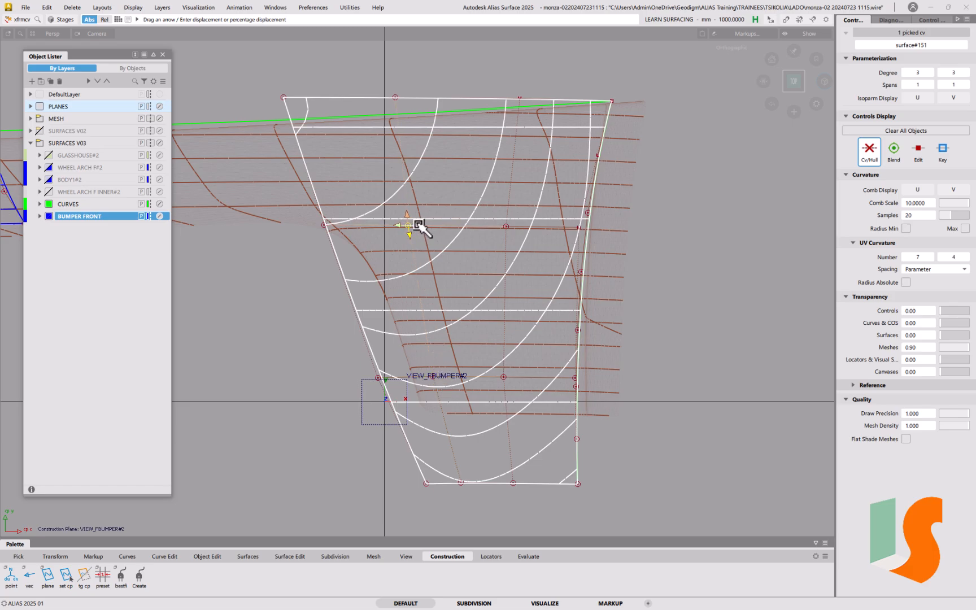
click(561, 286)
Open the Cross Section Editor and display the Y and Z axis aligned sections on the draft surface and scan.
alt+shift+drag(509, 348, 392, 333)
alt+shift+drag(421, 392, 768, 146)
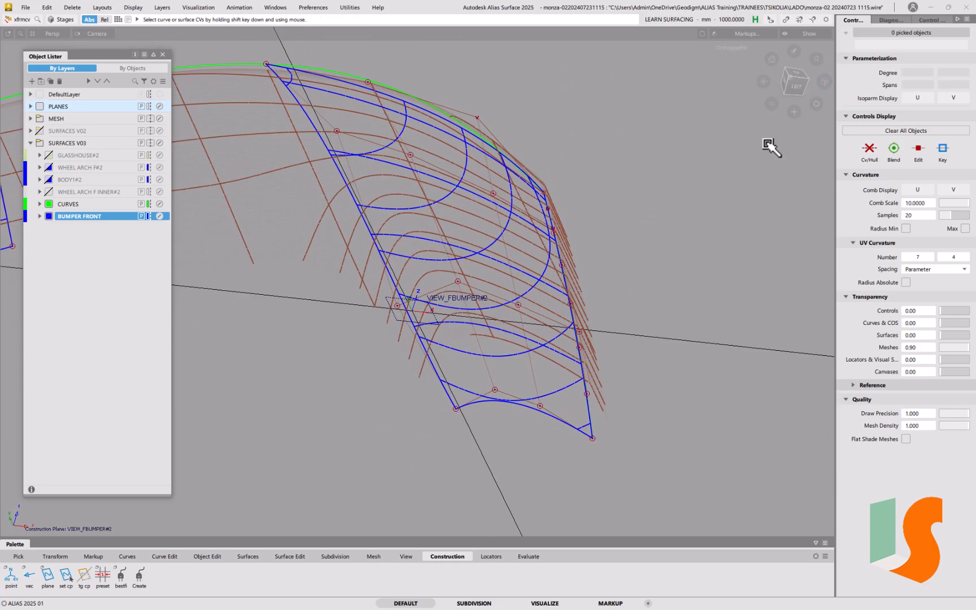
click(931, 20)
alt+shift+drag(606, 270, 610, 303)
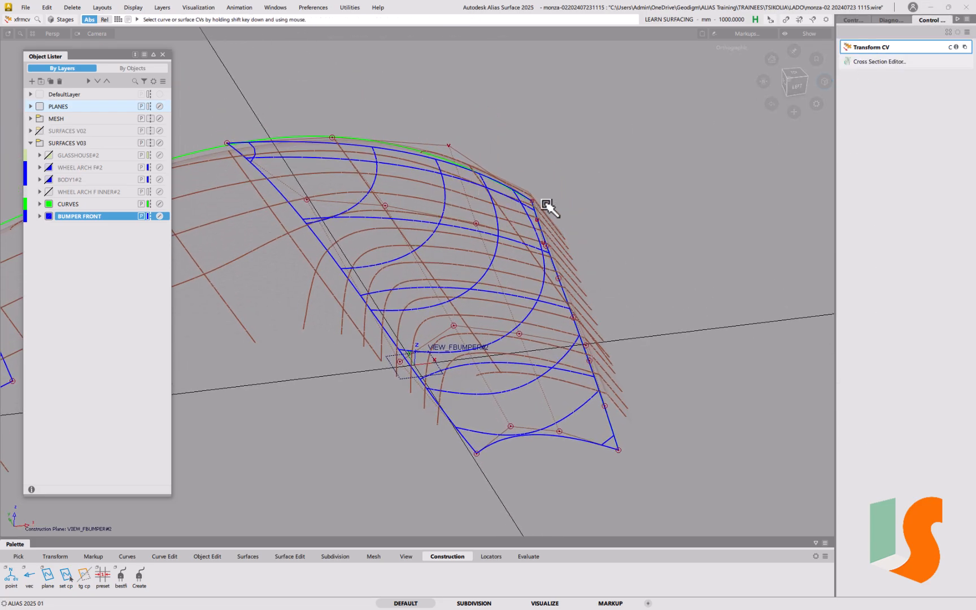
click(877, 61)
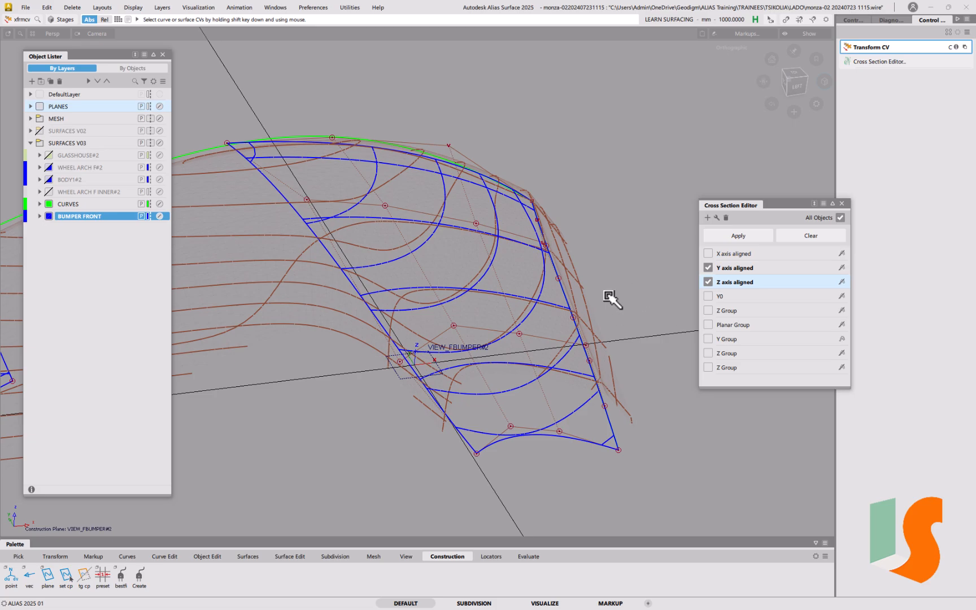
alt+shift+drag(497, 251, 489, 355)
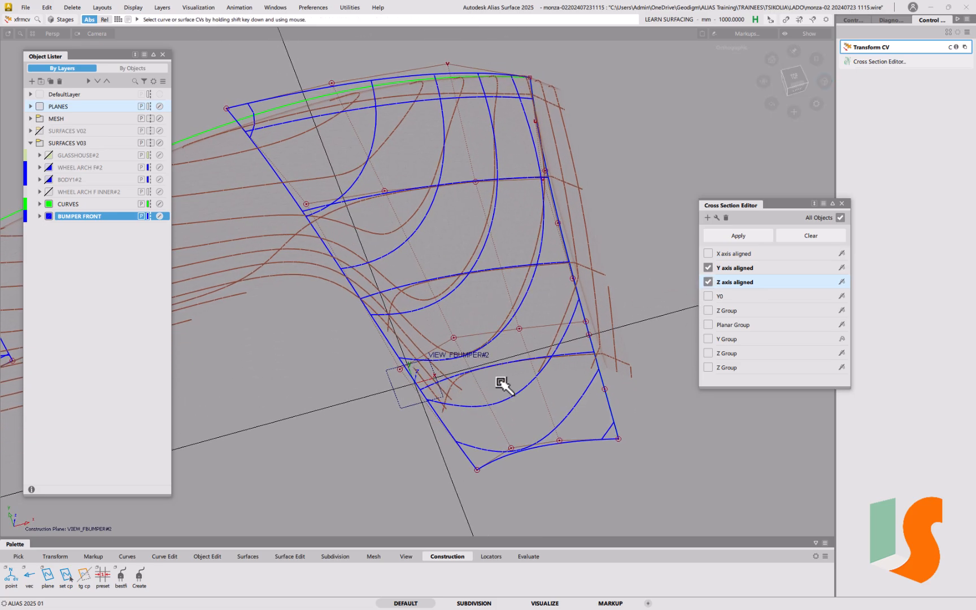
alt+shift+drag(464, 365, 470, 340)
Switch the displayed cross sections from the Y and Z axis aligned groups to the X axis aligned group.
click(709, 282)
click(710, 283)
click(709, 282)
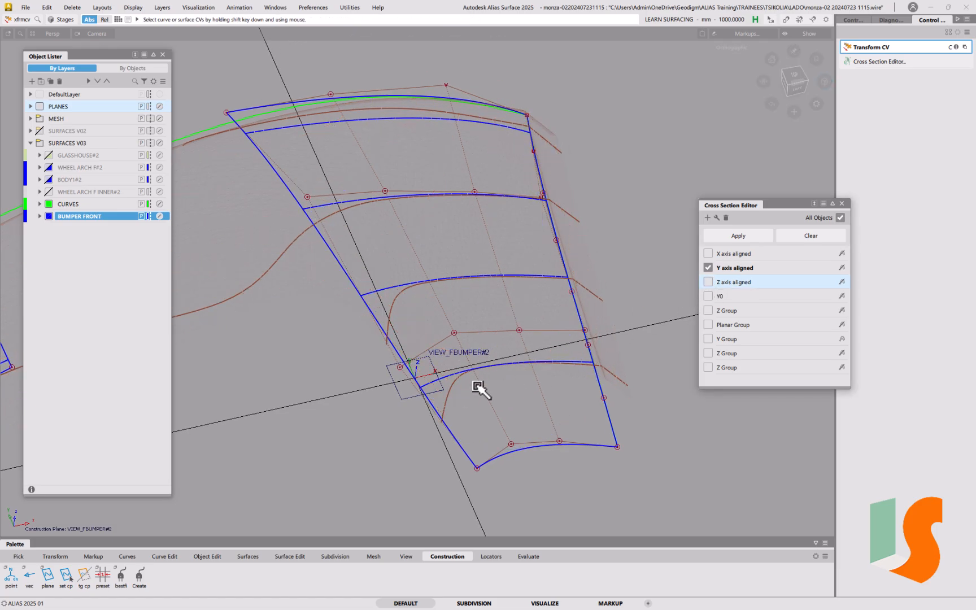
click(708, 267)
click(708, 253)
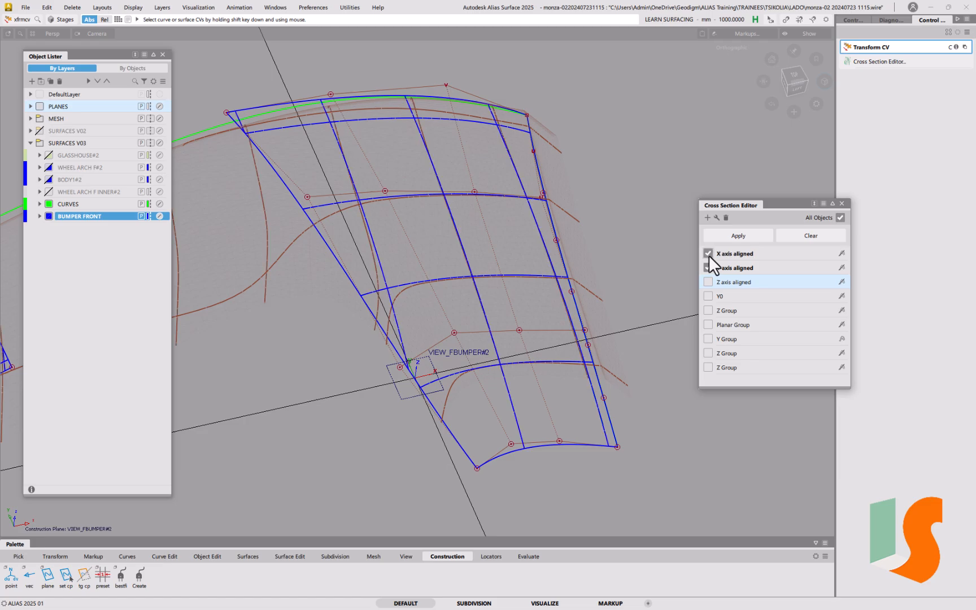
Set the step of the X axis aligned cross sections to 50 mm.
double_click(736, 253)
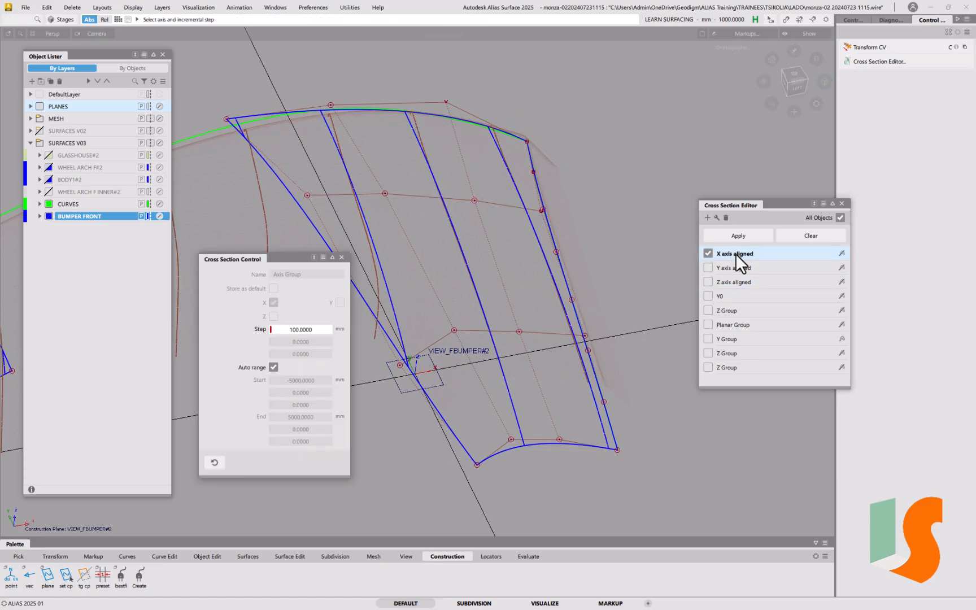
click(297, 330)
text(50)
key(Return)
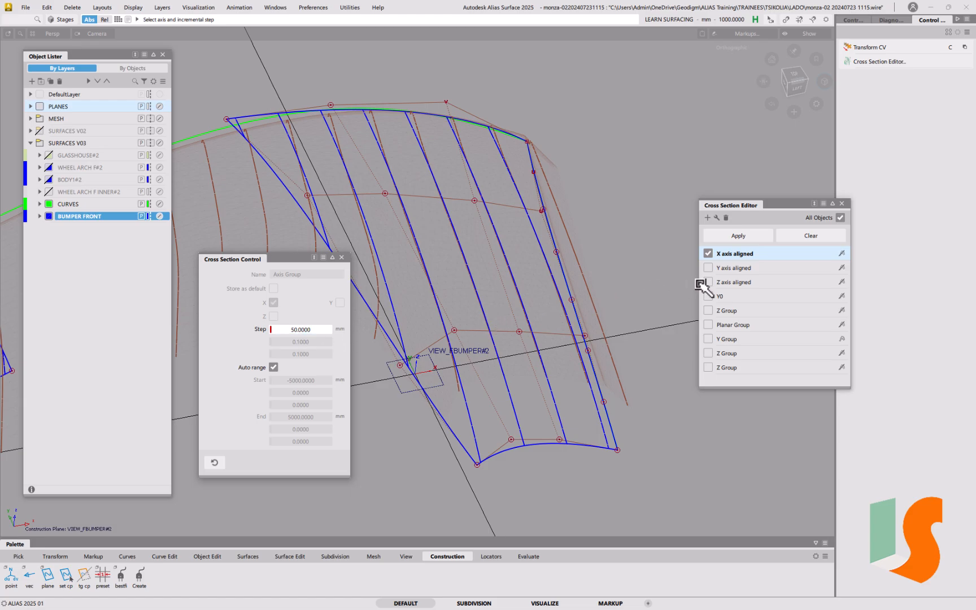
Set the step of the Y axis aligned cross sections to 50 mm and display them together with the X axis aligned group.
double_click(734, 268)
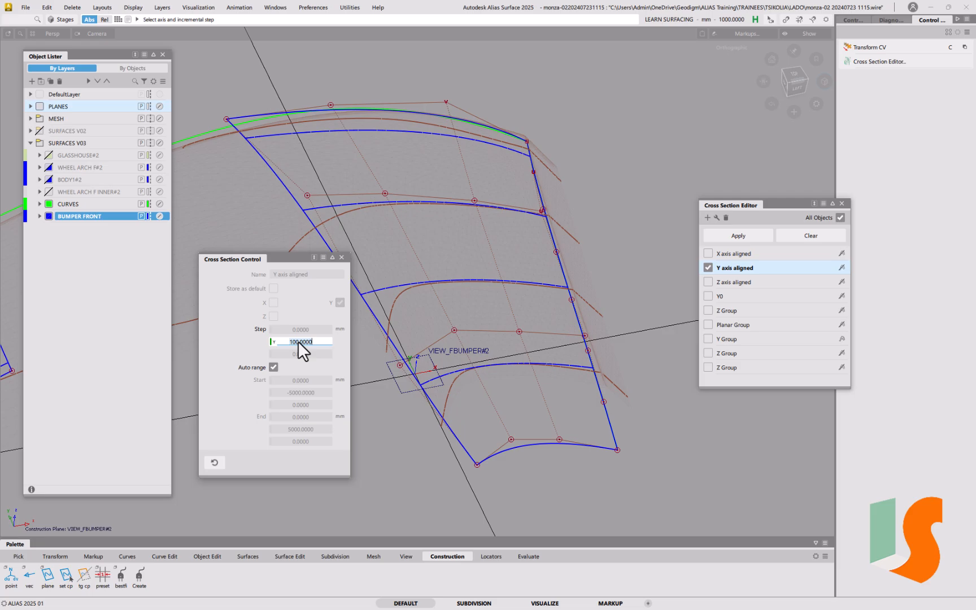
text(50)
key(Return)
click(714, 253)
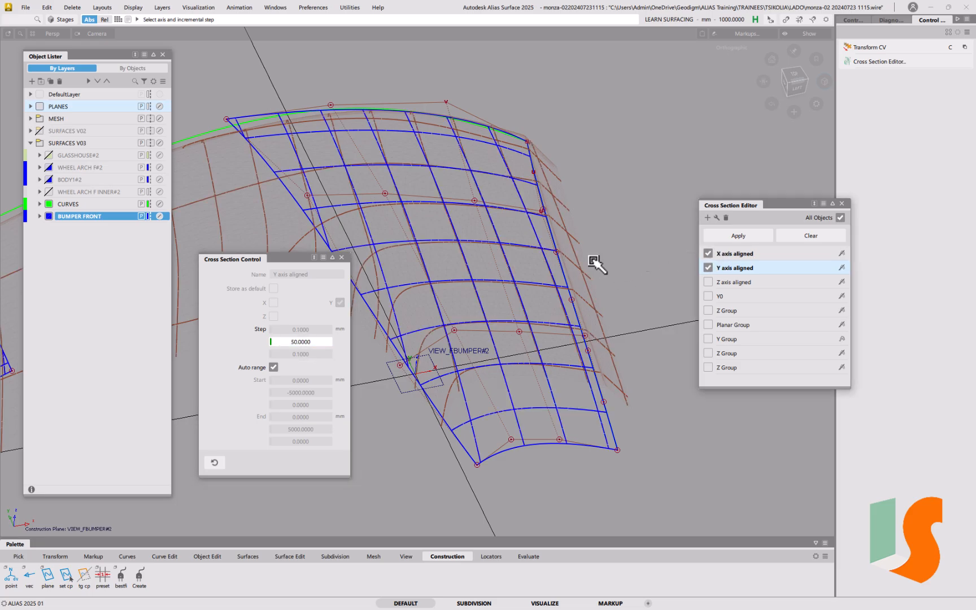
click(341, 257)
Switch Transform CV from slide to XYZ move and lower the second-row CV on the draft surface's long slanted edge along Z.
mouse_move(539, 320)
alt+shift+mouse_down()
mouse_move(575, 292)
mouse_move(539, 304)
mouse_move(438, 270)
mouse_move(467, 261)
alt+shift+mouse_up()
alt+shift+middle_drag(468, 261, 468, 278)
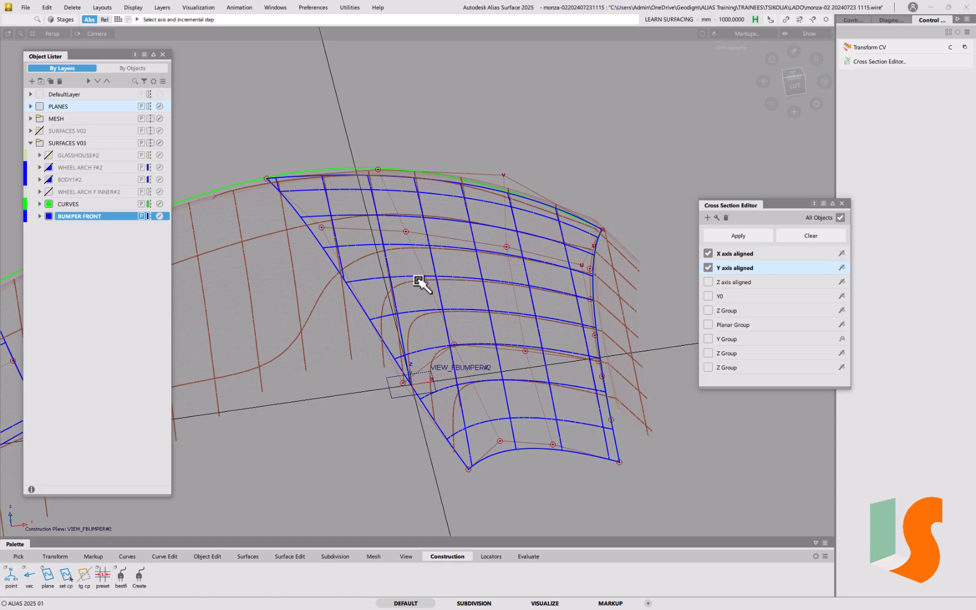
key(c)
ctrl+shift+drag(384, 276, 400, 334)
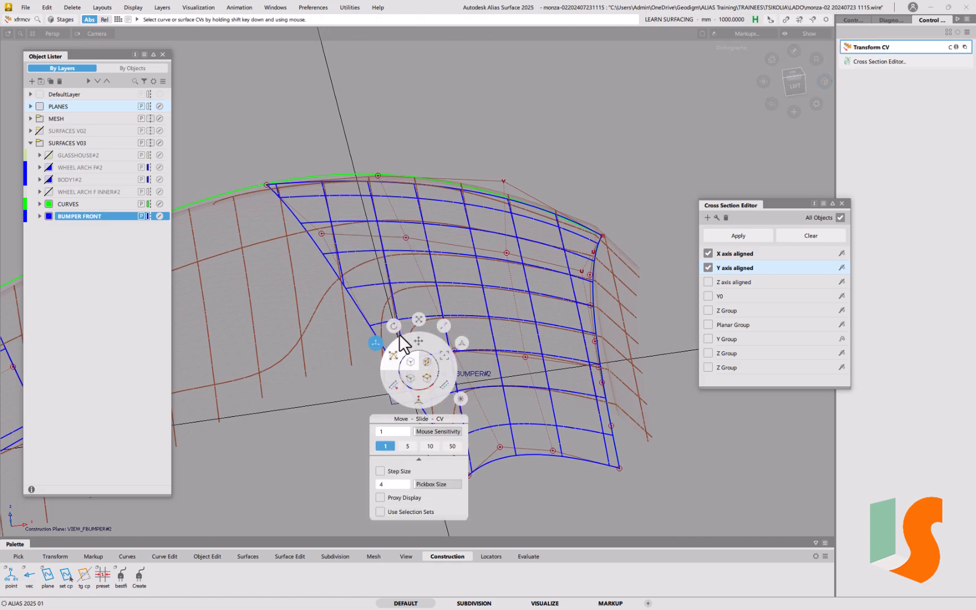
click(395, 348)
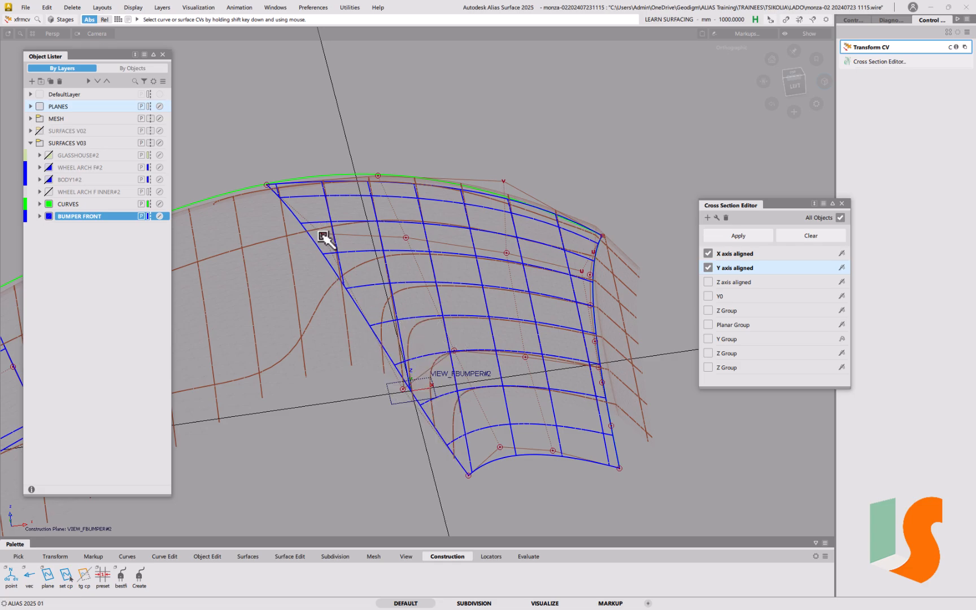
click(324, 236)
ctrl+shift+drag(436, 106, 425, 187)
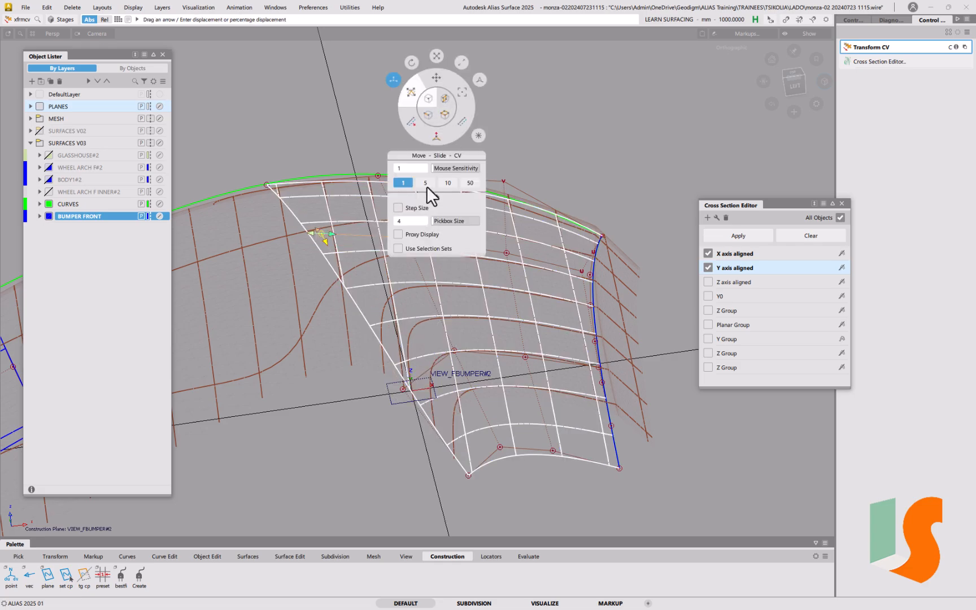
click(438, 79)
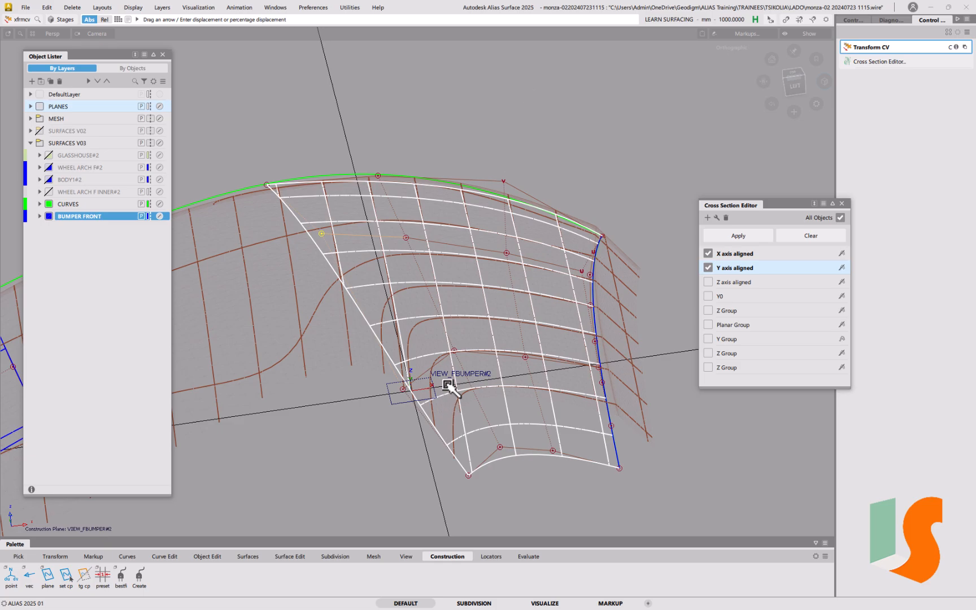
mouse_move(546, 122)
right_down()
mouse_move(534, 128)
mouse_move(562, 115)
mouse_move(545, 124)
right_up()
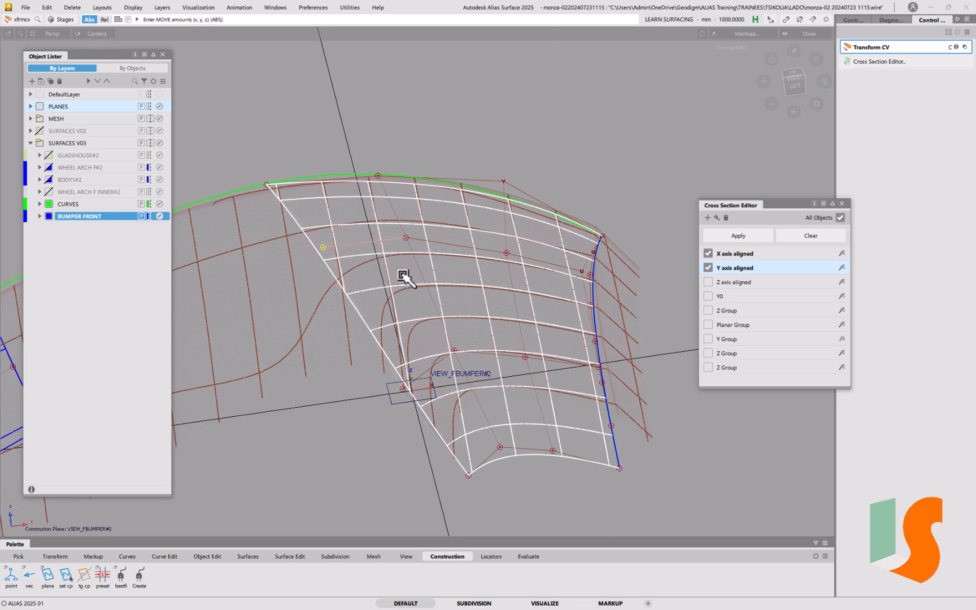
Lower the two interior second-row CVs slightly along Z, the one nearer the forward edge by about 0.55 mm.
click(407, 242)
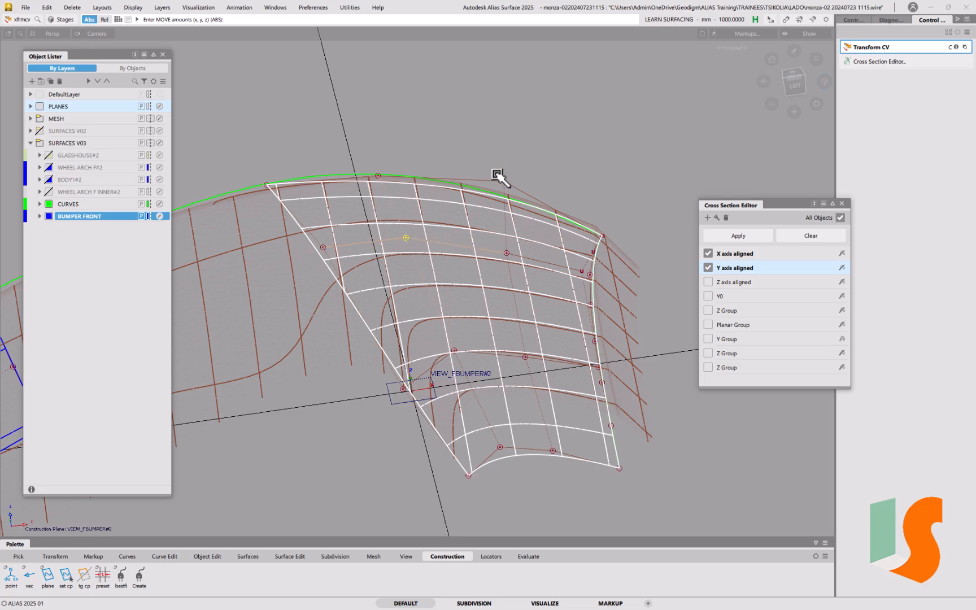
click(506, 256)
right_drag(605, 157, 604, 158)
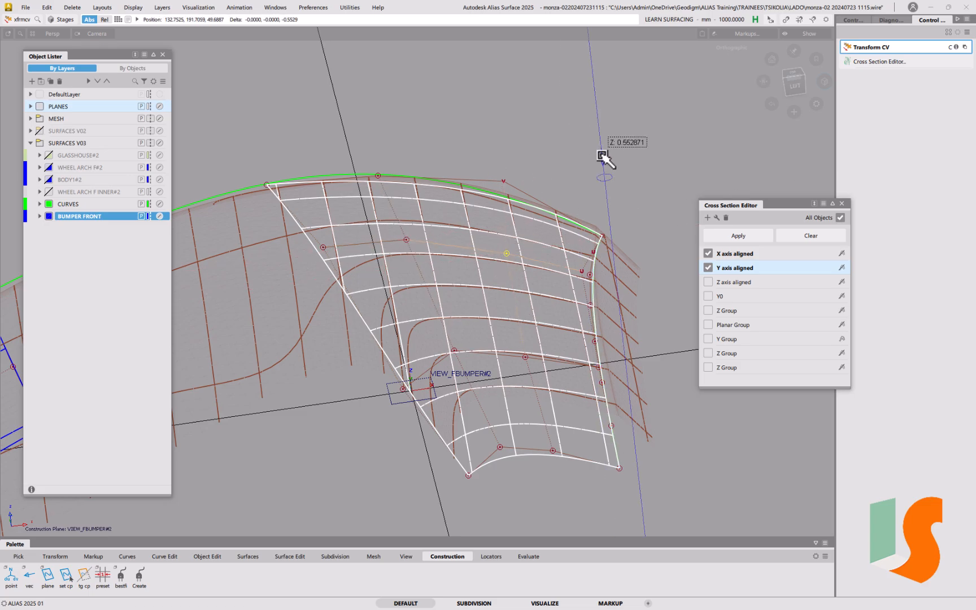
Shade the model temporarily to check where the draft surface sits in front of or behind the scan mesh, and return to wireframe display.
alt+shift+drag(584, 349, 531, 305)
alt+shift+drag(560, 273, 433, 240)
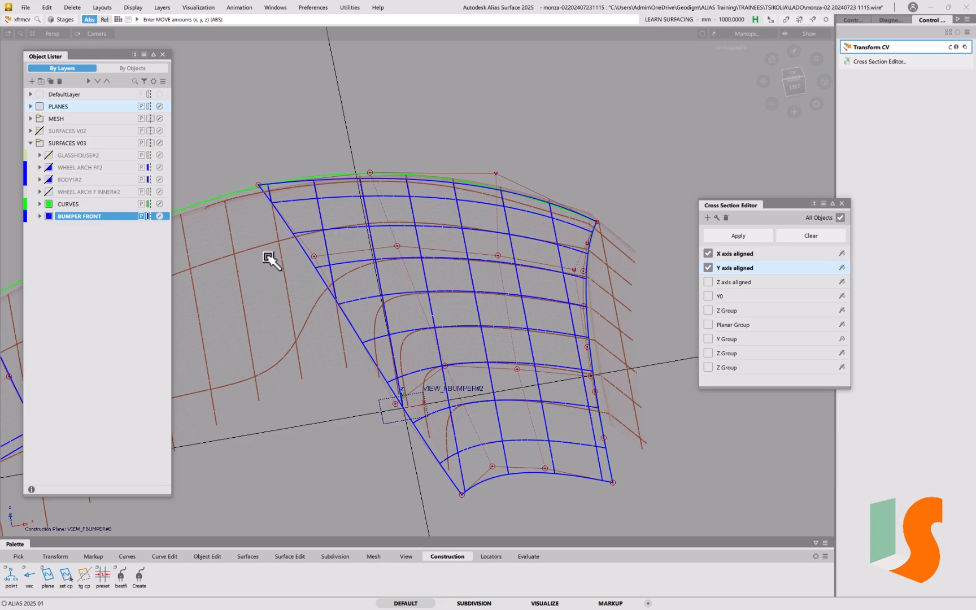
key(ctrl+alt+s)
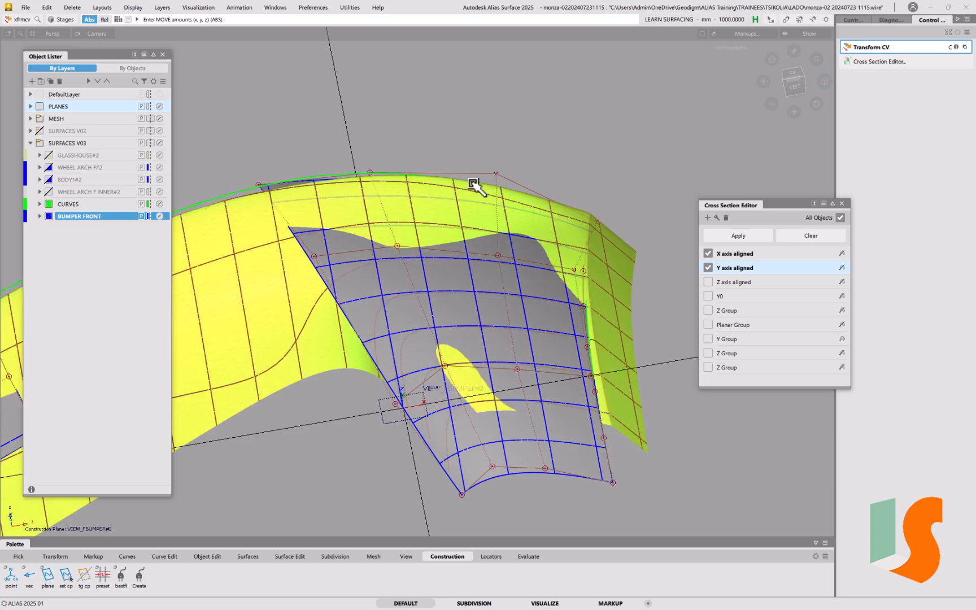
key(ctrl+alt+s)
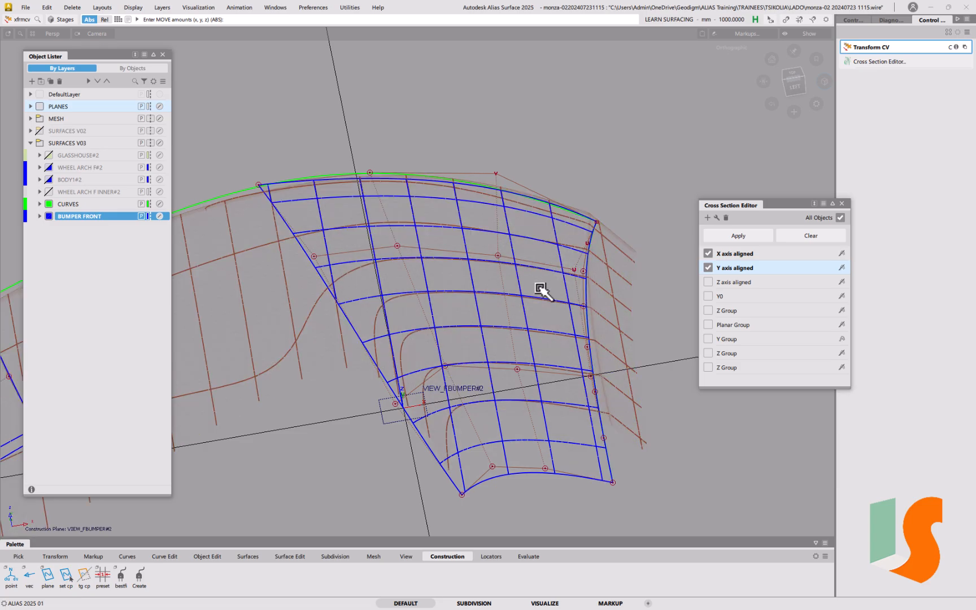
Hide the MESH layer and bring the overlapping front bumper surfaces into view.
click(561, 242)
click(40, 119)
key(ctrl+alt+s)
mouse_move(497, 228)
alt+shift+mouse_down()
mouse_move(440, 270)
mouse_move(432, 300)
alt+shift+mouse_up()
alt+shift+middle_drag(501, 242, 485, 293)
key(ctrl+alt+s)
mouse_move(477, 305)
alt+shift+mouse_down()
mouse_move(497, 209)
mouse_move(500, 235)
mouse_move(405, 257)
alt+shift+mouse_up()
alt+shift+middle_drag(406, 257, 496, 220)
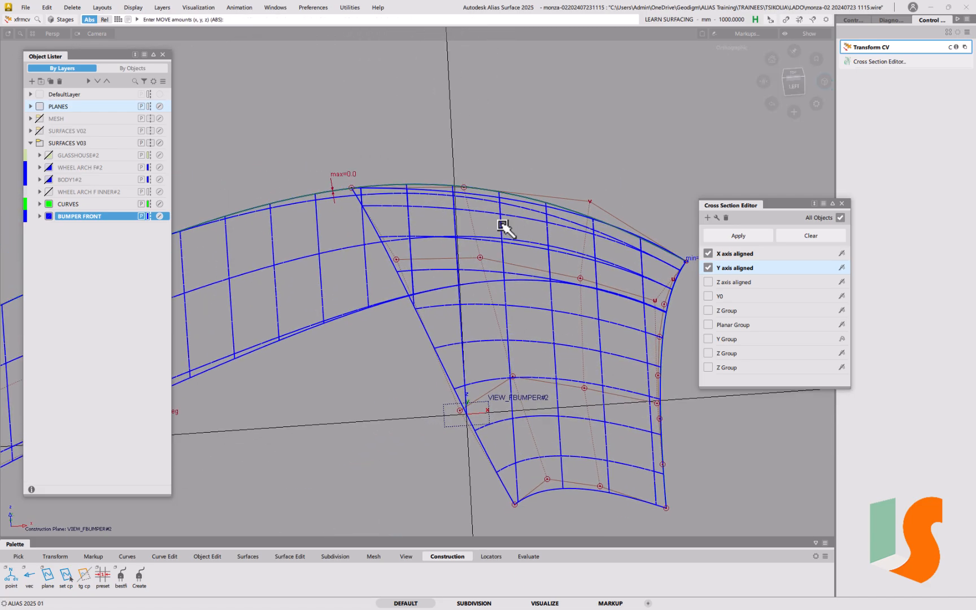
Hide the CVs and hulls of the degree 3 bumper corner surface and close the Cross Section Editor.
click(430, 343)
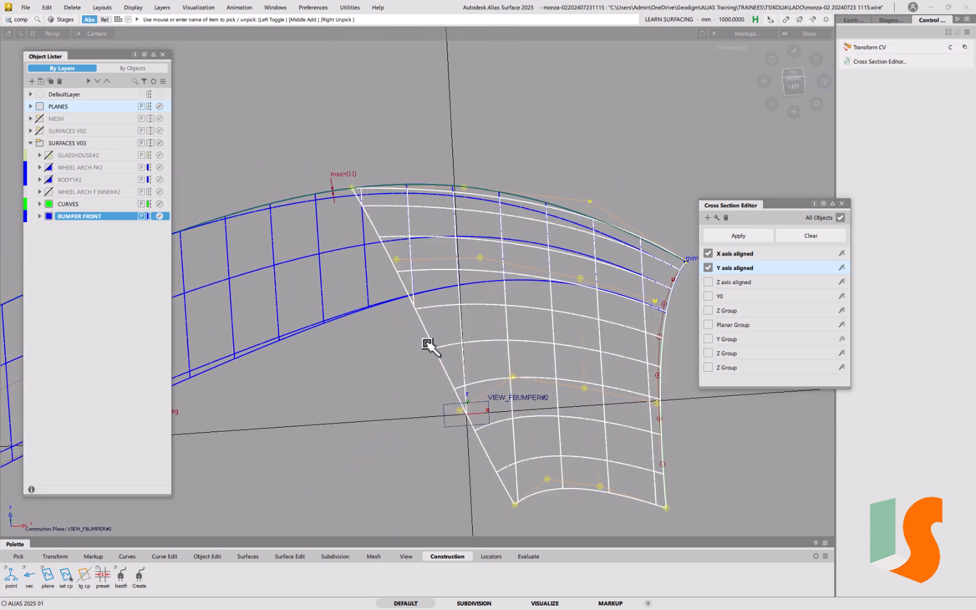
click(856, 20)
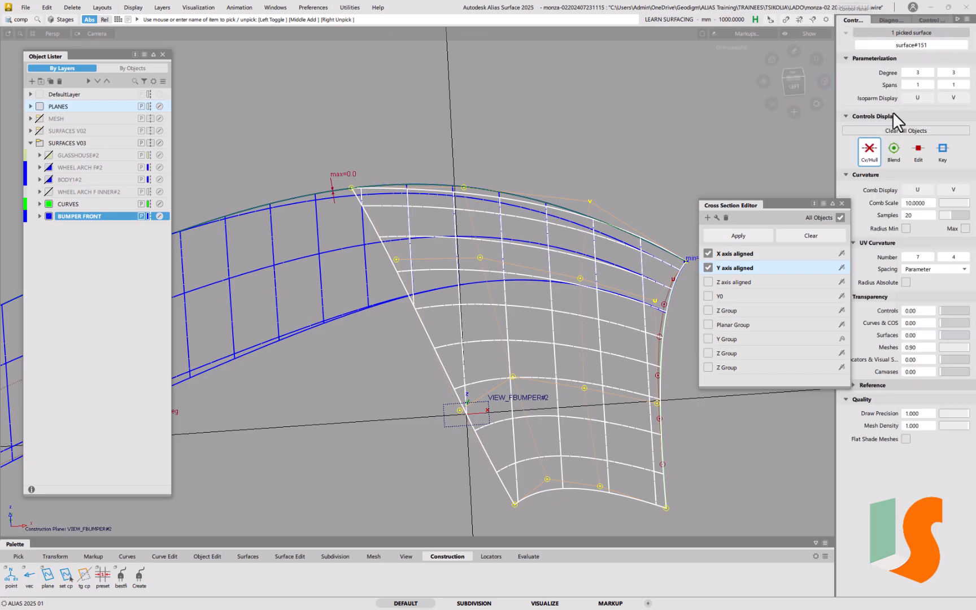
click(871, 150)
click(841, 203)
Show the CVs and hulls of the long bumper surface that runs across the corner surface.
ctrl+shift+drag(401, 309, 367, 285)
click(363, 310)
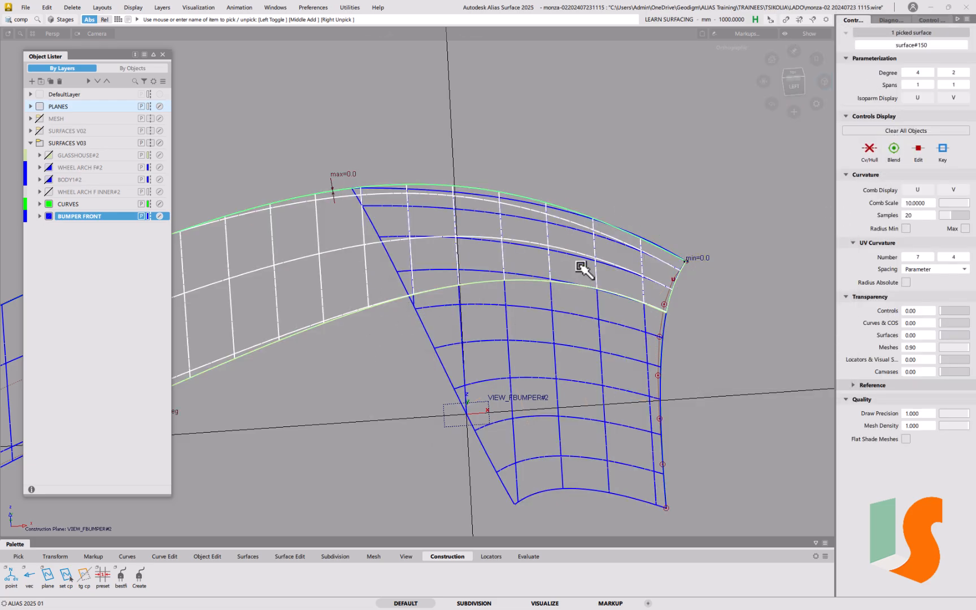
click(870, 149)
Examine the long bumper surface's control points and its overlap with the corner surface in orbit, left and top views.
alt+shift+drag(562, 305, 560, 279)
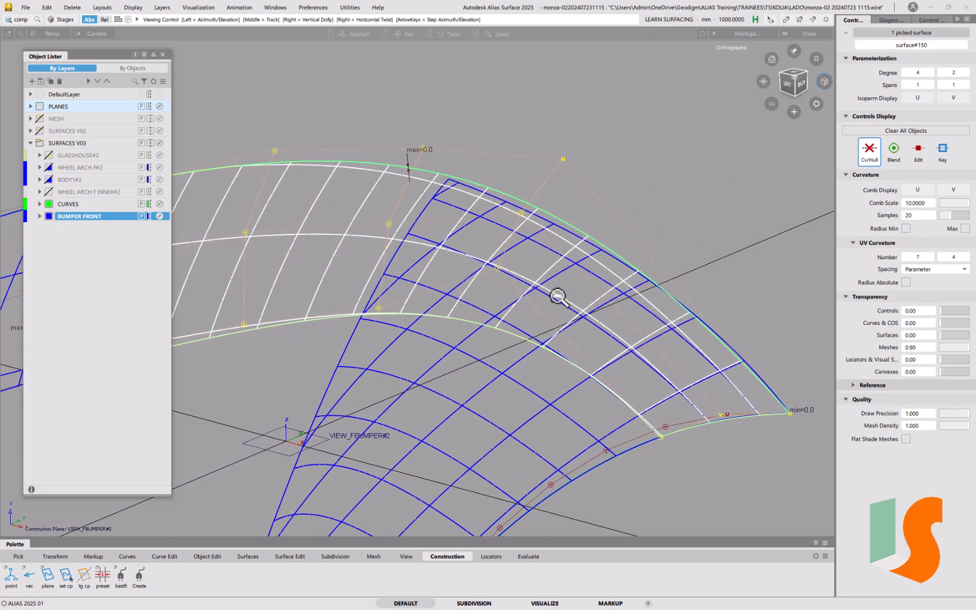
alt+shift+right_drag(558, 292, 397, 384)
alt+shift+drag(398, 310, 490, 272)
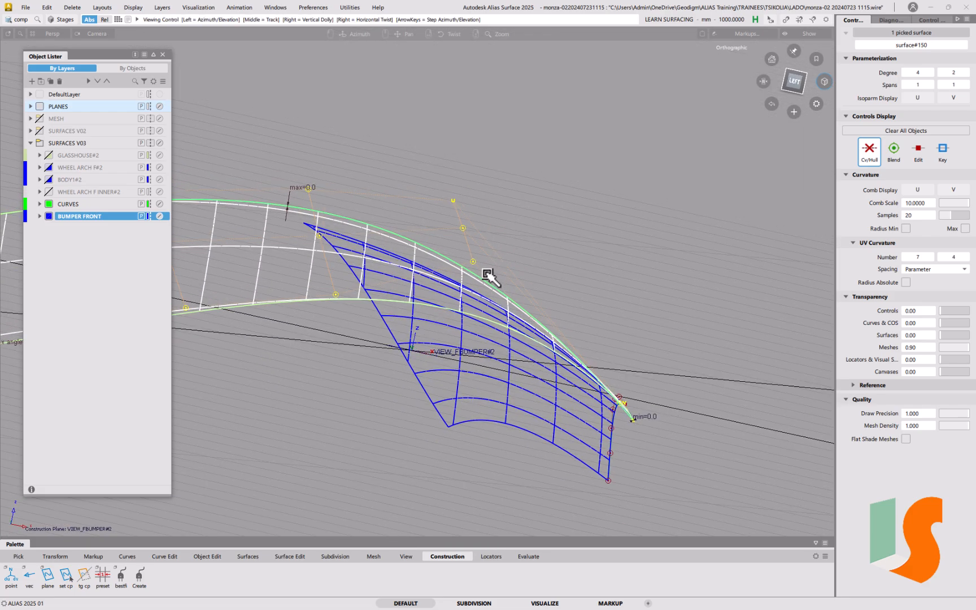
click(796, 82)
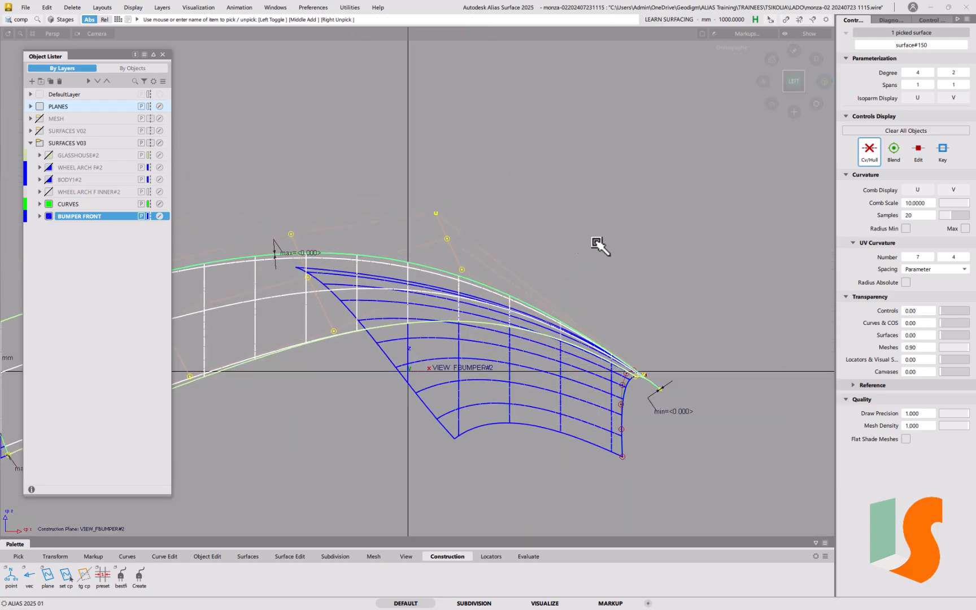
click(799, 66)
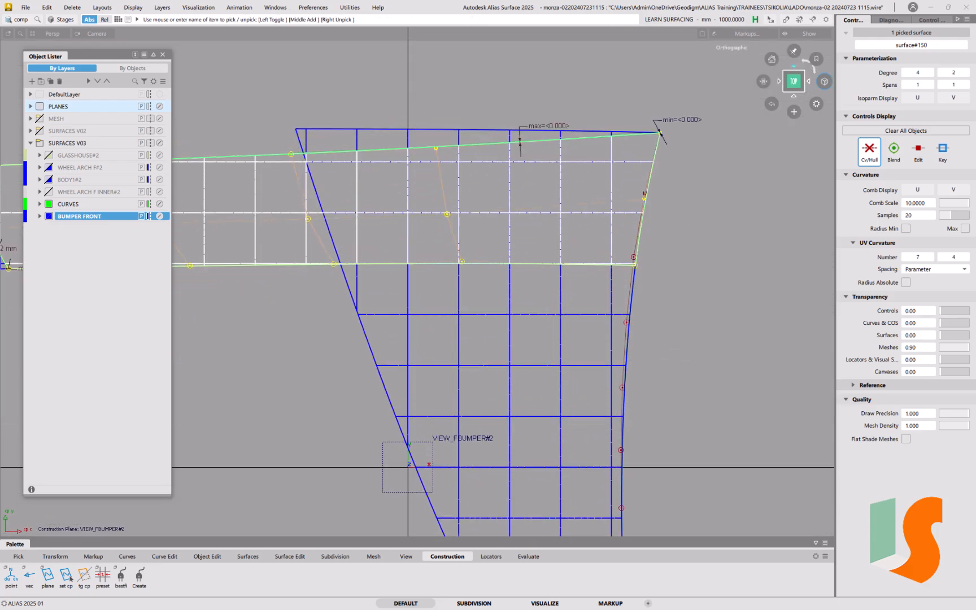
alt+shift+right_drag(621, 157, 511, 213)
alt+shift+middle_drag(511, 213, 573, 187)
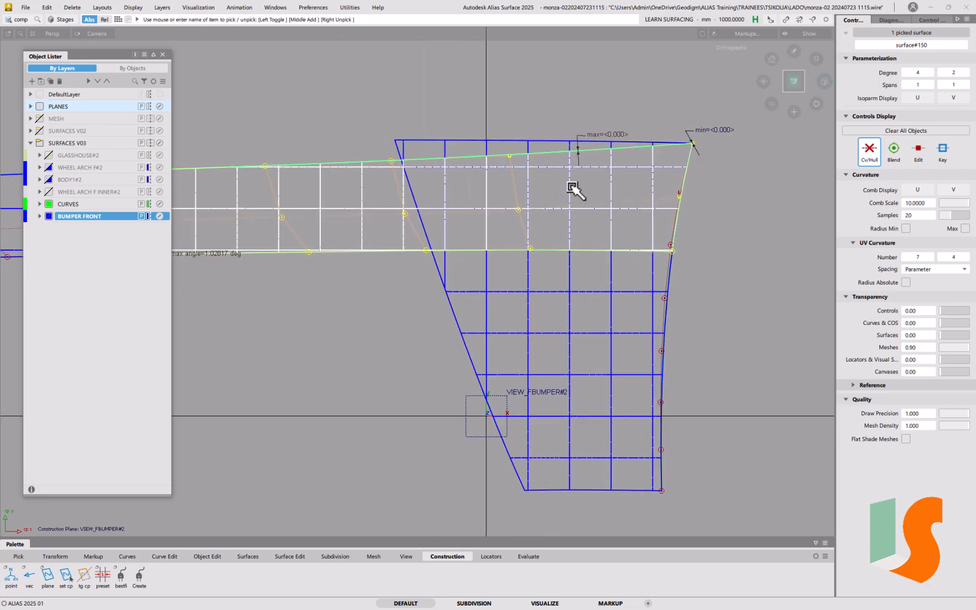
alt+shift+drag(548, 290, 518, 232)
alt+shift+right_drag(518, 233, 566, 213)
alt+shift+middle_drag(566, 213, 517, 264)
alt+shift+drag(580, 264, 365, 319)
Intersect the long bumper surface with the corner surface, creating curves on both surfaces with history, and inspect the intersection.
ctrl+shift+drag(544, 340, 544, 318)
ctrl+shift+drag(458, 343, 444, 350)
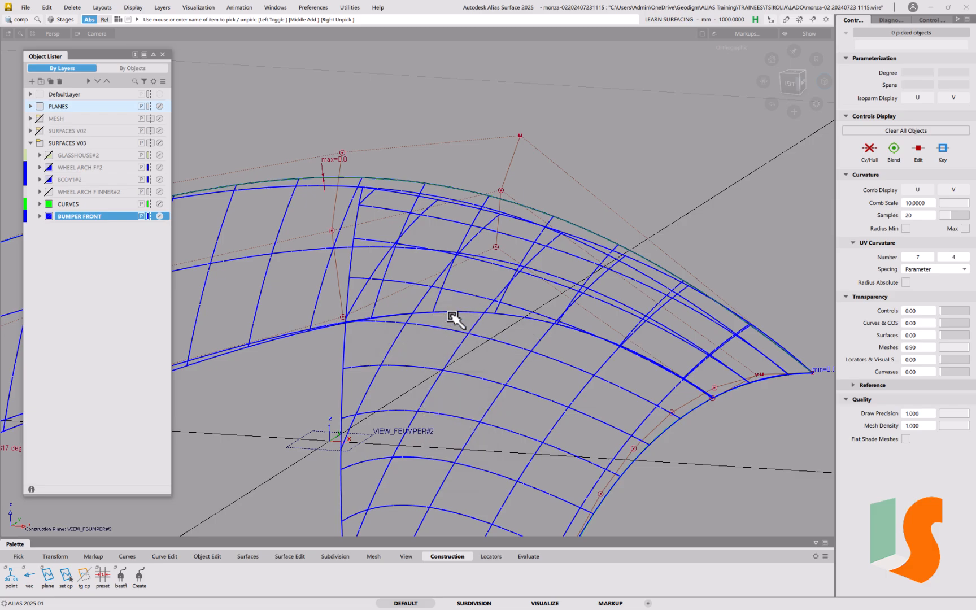
click(452, 321)
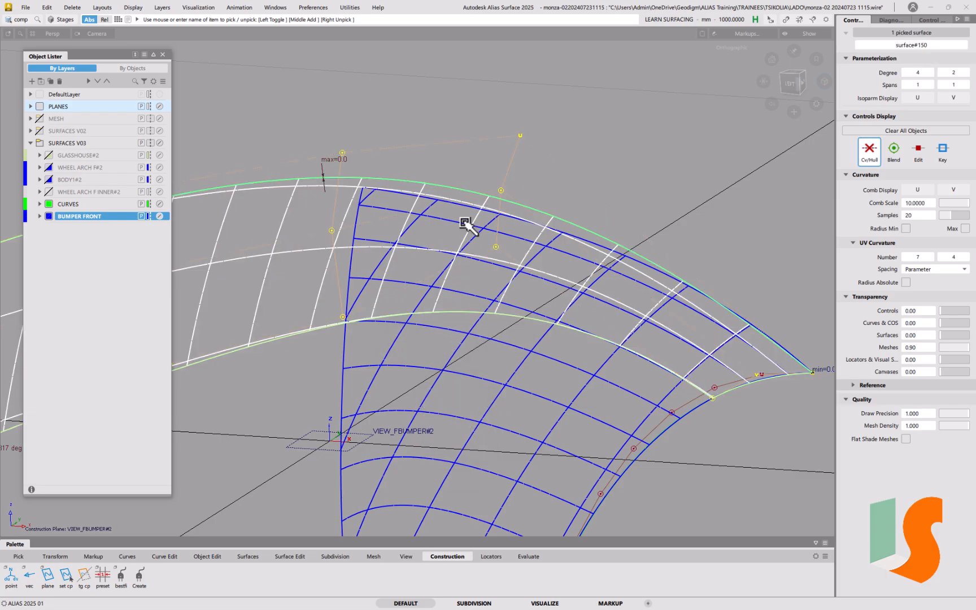
click(290, 557)
click(10, 581)
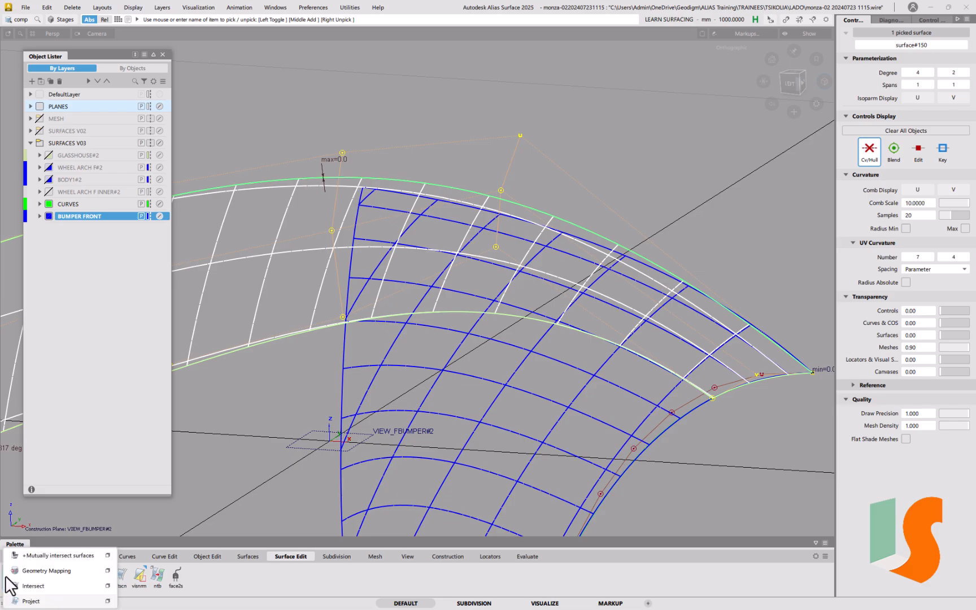
click(107, 586)
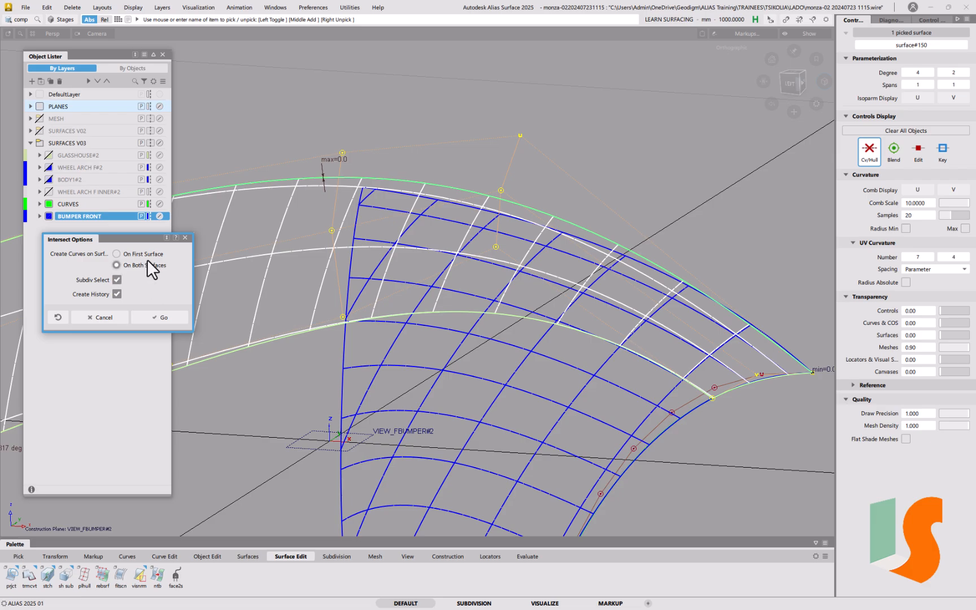
click(162, 317)
click(350, 266)
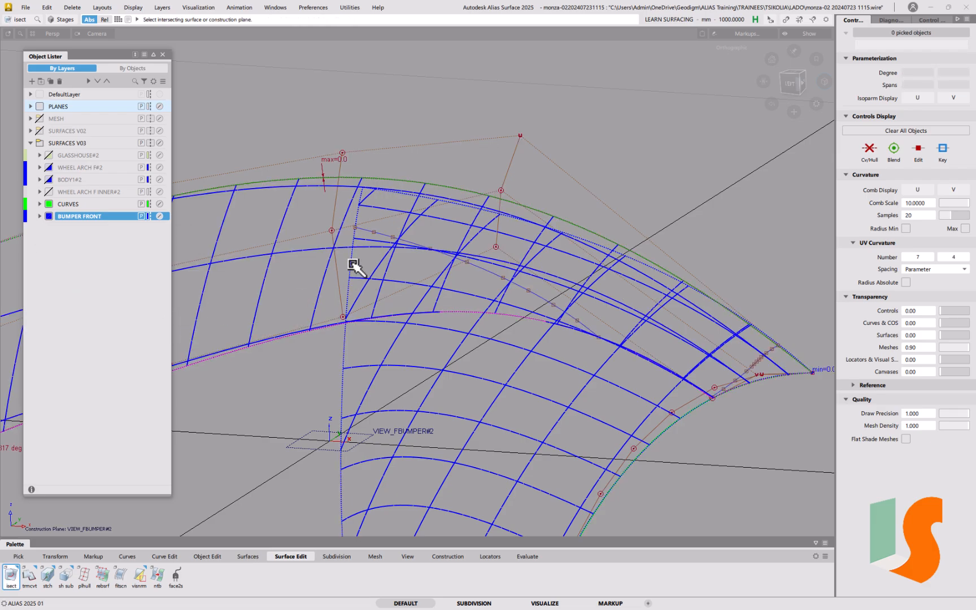
click(509, 292)
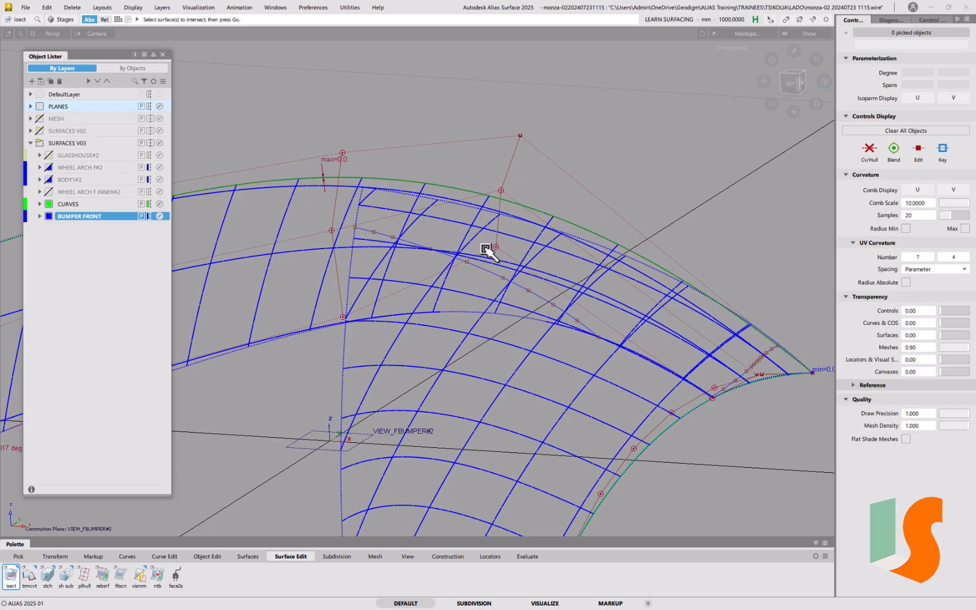
alt+shift+drag(599, 274, 371, 239)
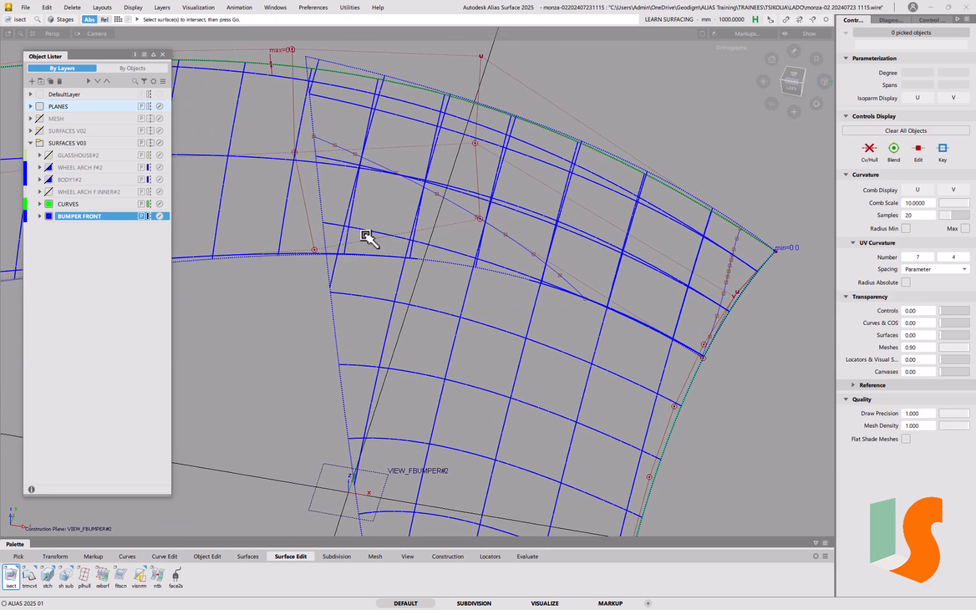
alt+shift+drag(659, 289, 684, 262)
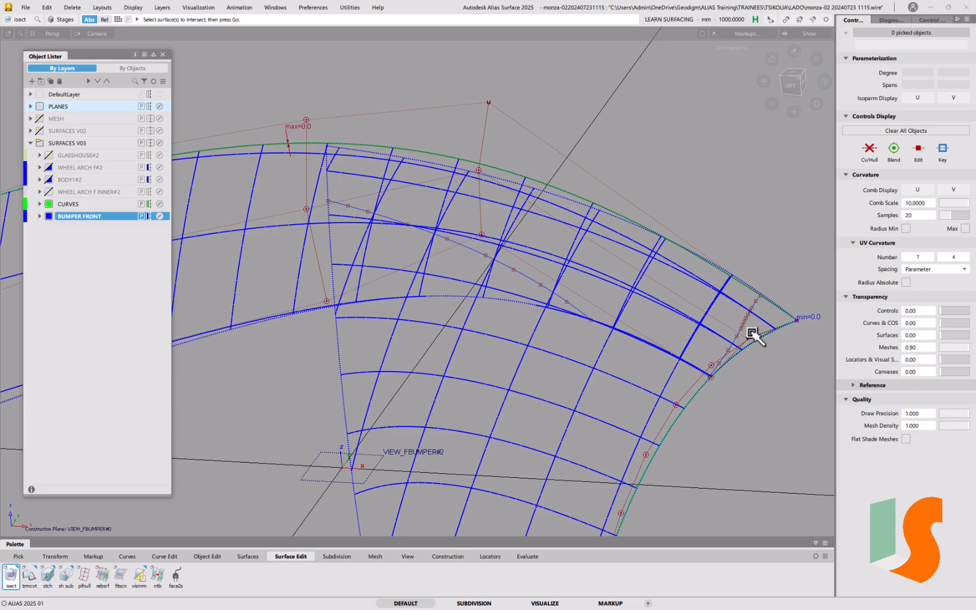
alt+shift+drag(649, 305, 721, 334)
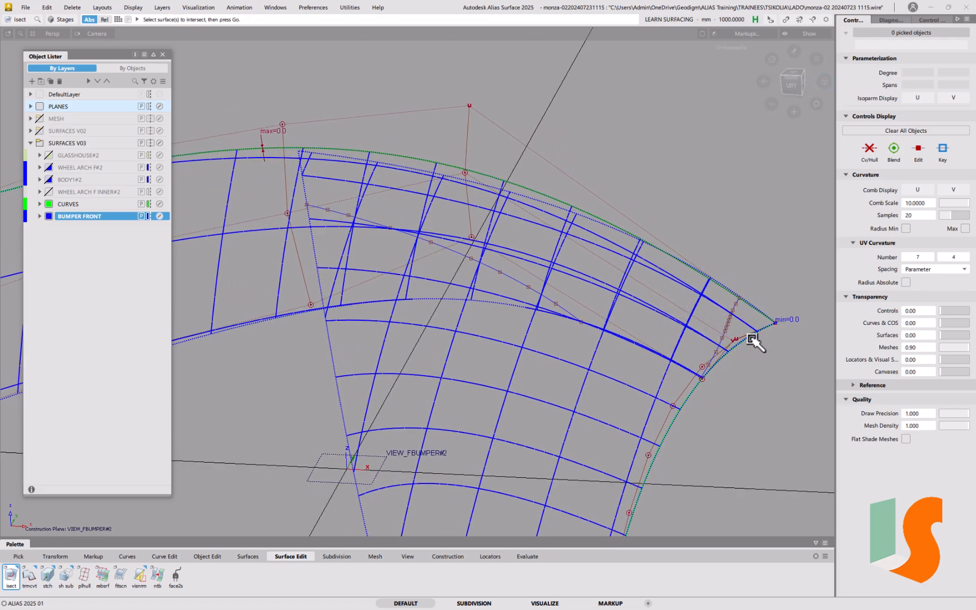
alt+shift+drag(562, 308, 476, 284)
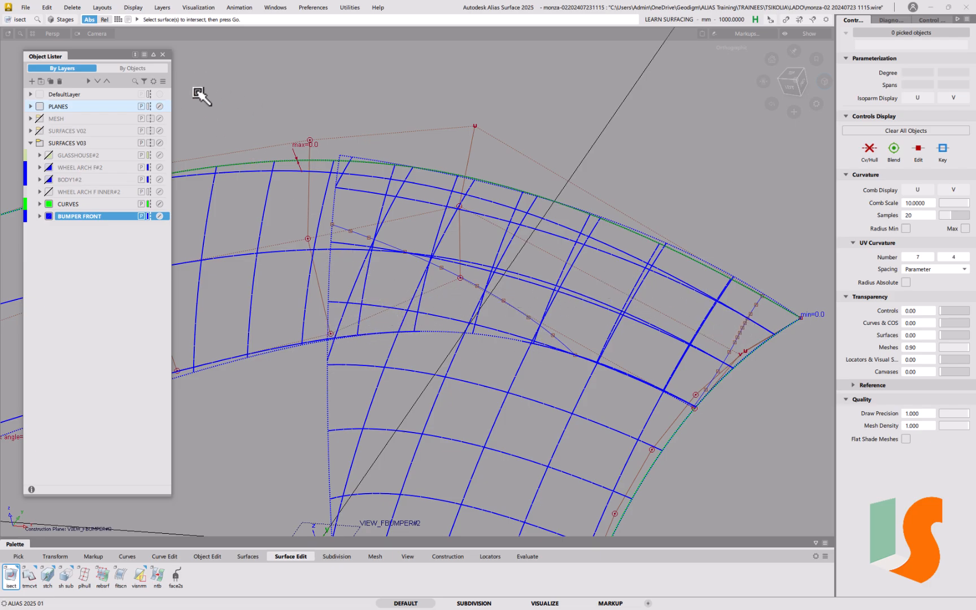
click(26, 7)
click(31, 113)
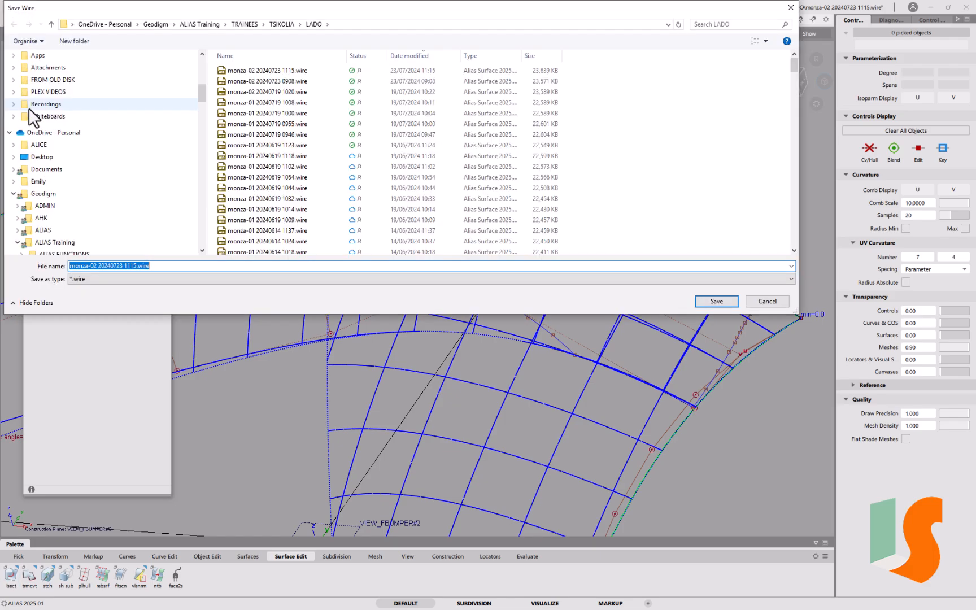
drag(128, 266, 207, 265)
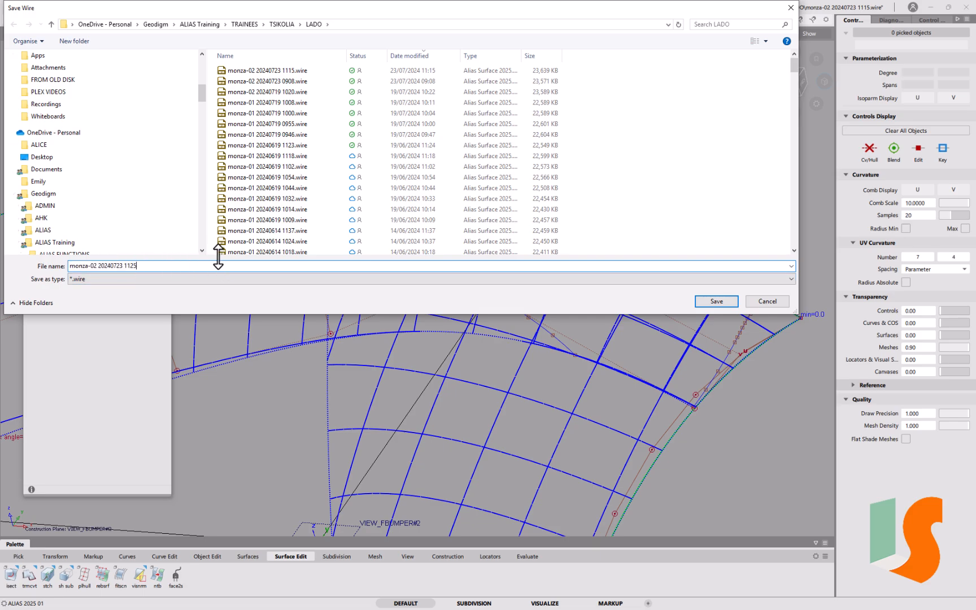
key(Return)
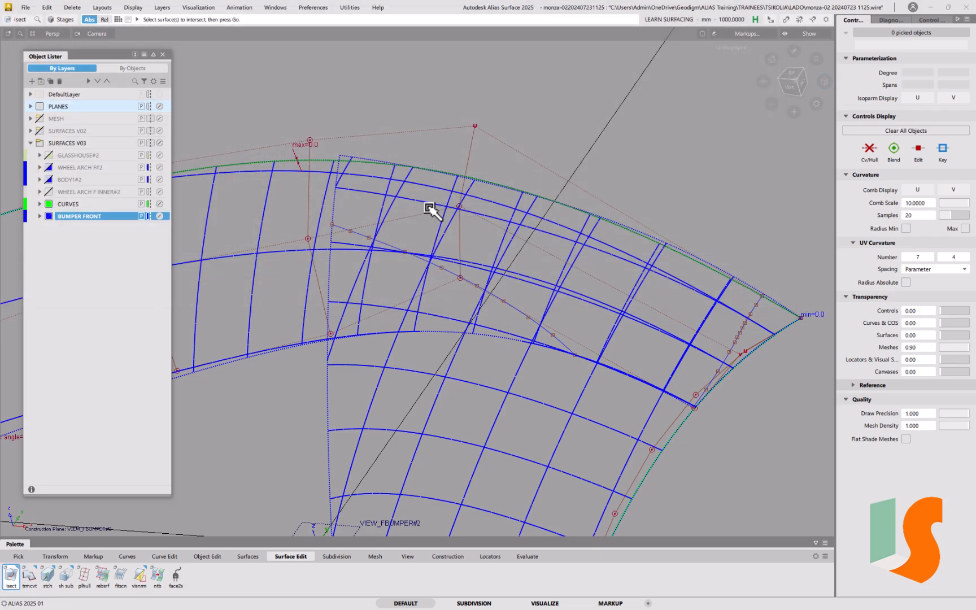
Show the MESH layer again to compare the intersecting bumper surfaces with the scan sections.
alt+shift+drag(514, 279, 553, 280)
click(42, 120)
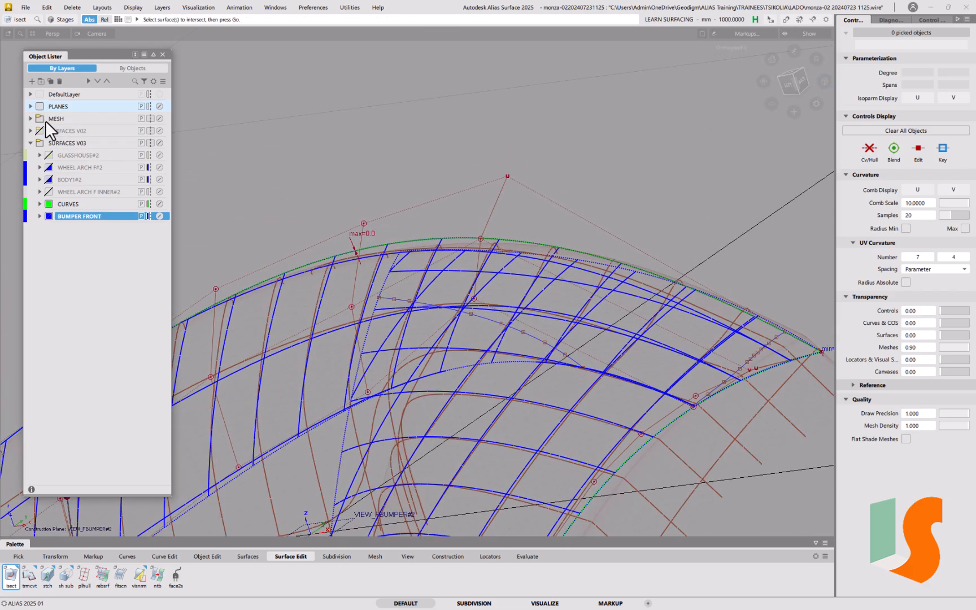
alt+shift+drag(495, 325, 531, 279)
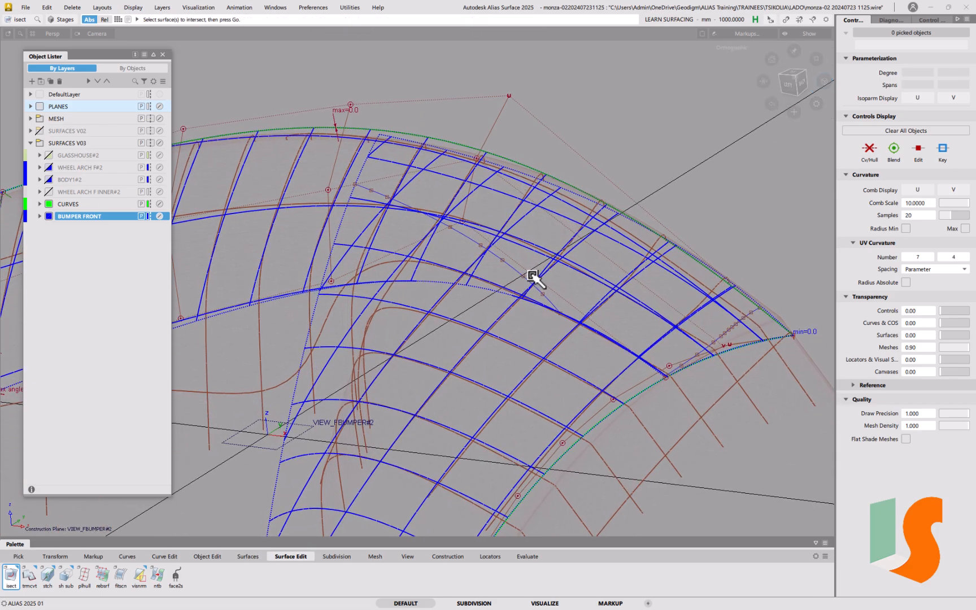
alt+shift+drag(612, 268, 570, 289)
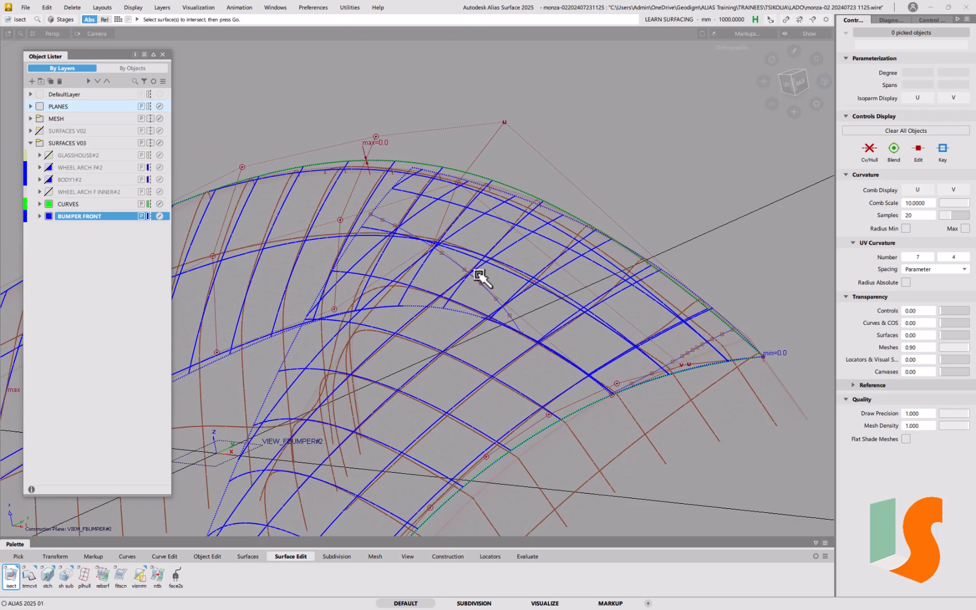
Lower the two inner CVs of the long bumper surface in its corner overlap along Z to follow the mesh sections.
key(ctrl+t)
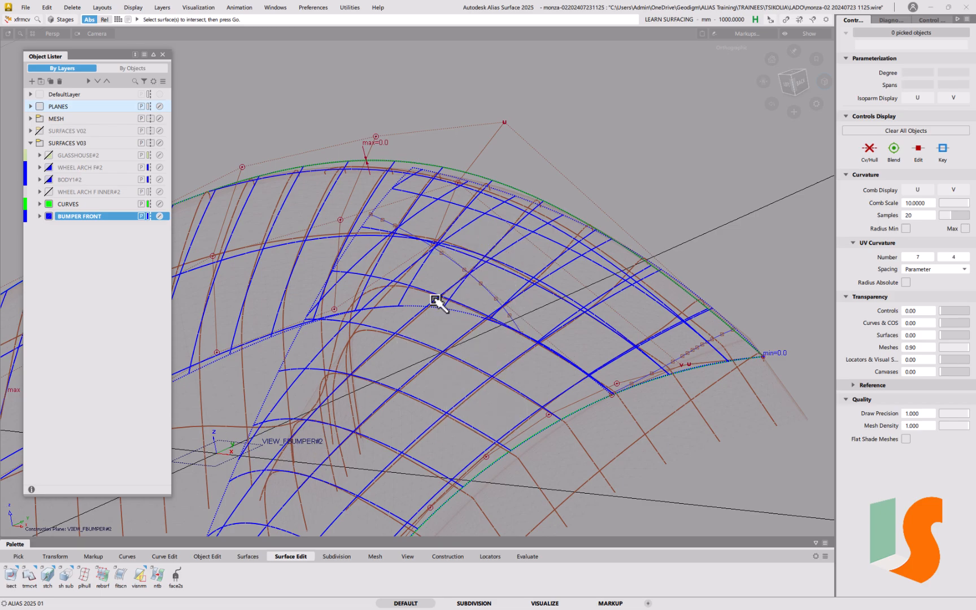
scroll(435, 248, up, 1)
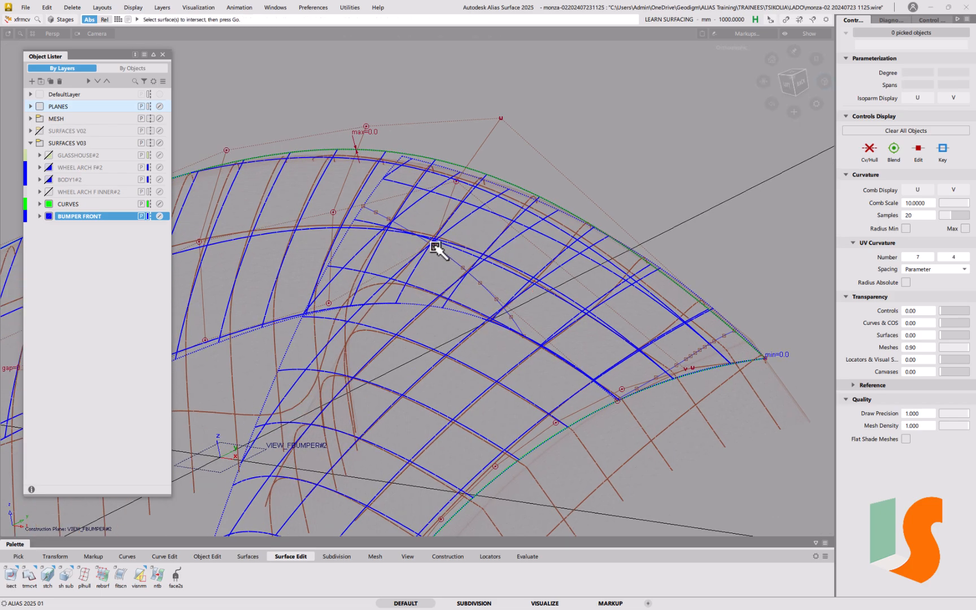
click(435, 246)
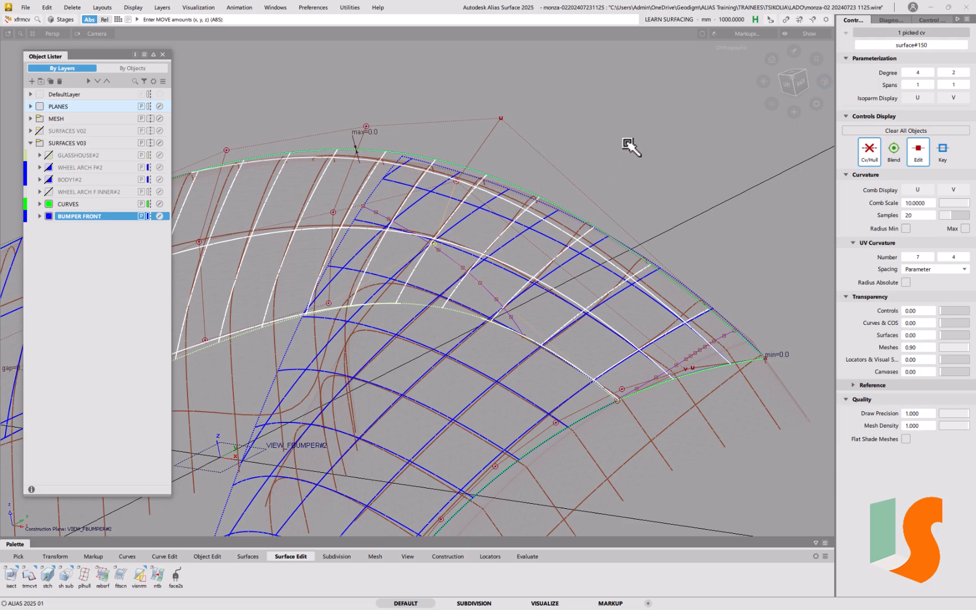
mouse_move(664, 174)
alt+shift+mouse_down()
mouse_move(683, 165)
mouse_move(630, 163)
mouse_move(643, 183)
mouse_move(671, 169)
alt+shift+mouse_up()
alt+shift+middle_drag(631, 168, 614, 172)
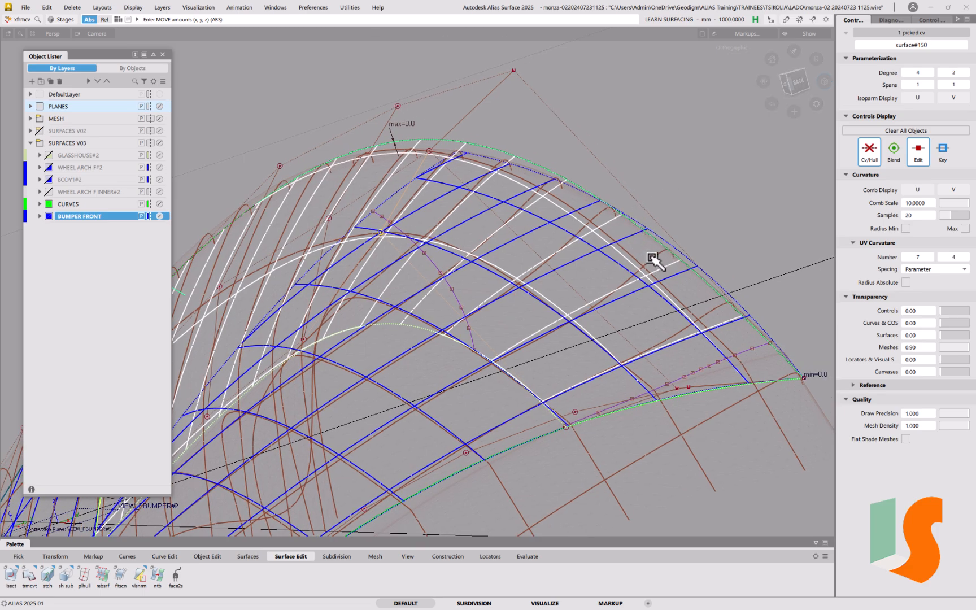
alt+shift+drag(682, 274, 502, 151)
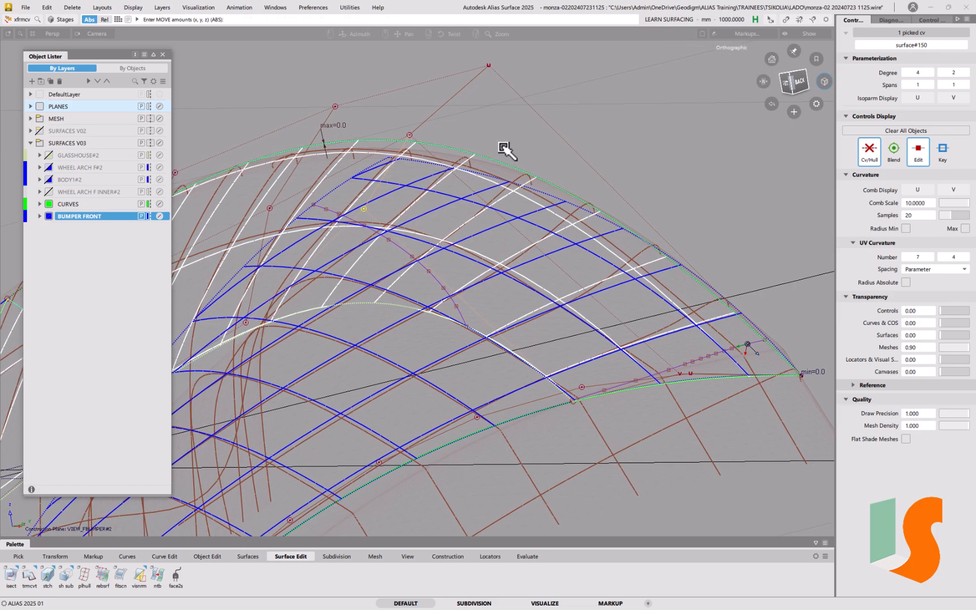
alt+shift+right_drag(532, 190, 555, 205)
alt+shift+middle_drag(556, 205, 534, 264)
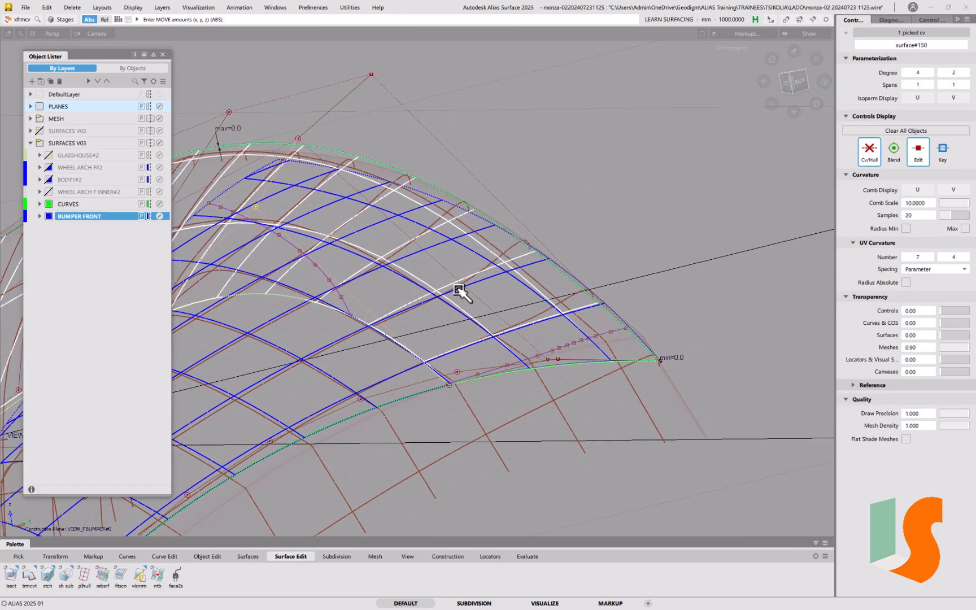
alt+shift+drag(508, 229, 540, 208)
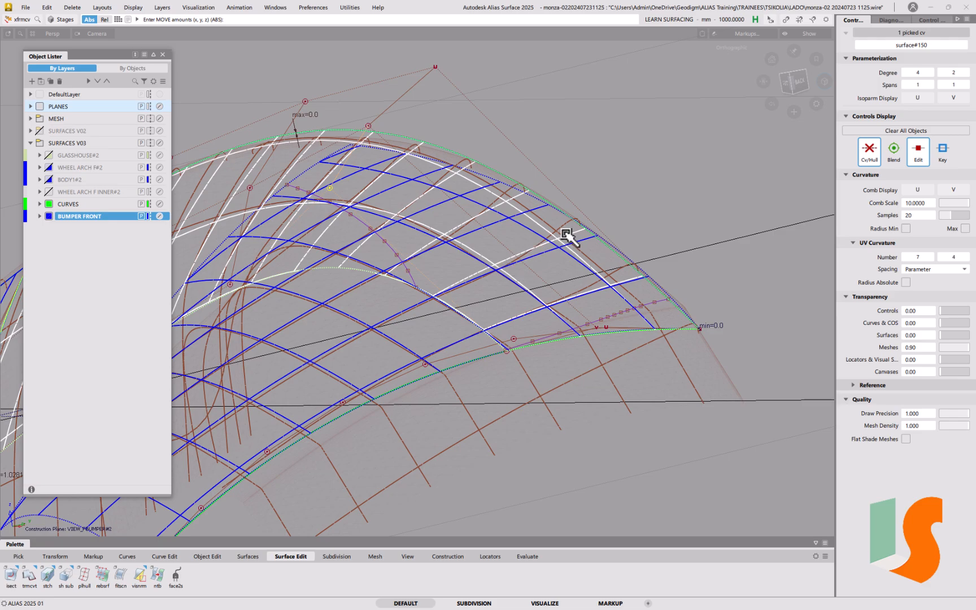
alt+shift+middle_drag(435, 183, 453, 241)
alt+shift+middle_drag(567, 181, 519, 224)
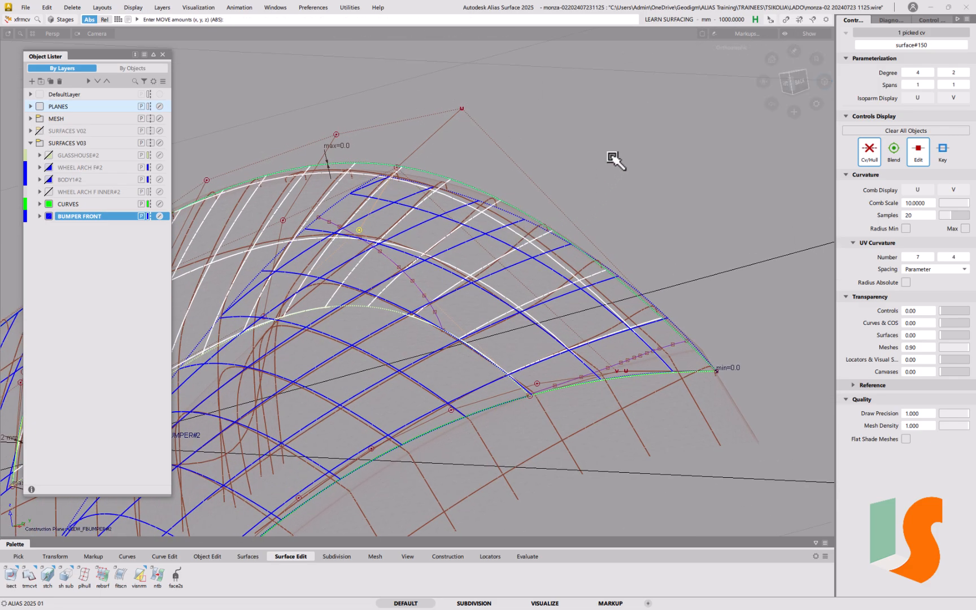
right_drag(624, 151, 605, 170)
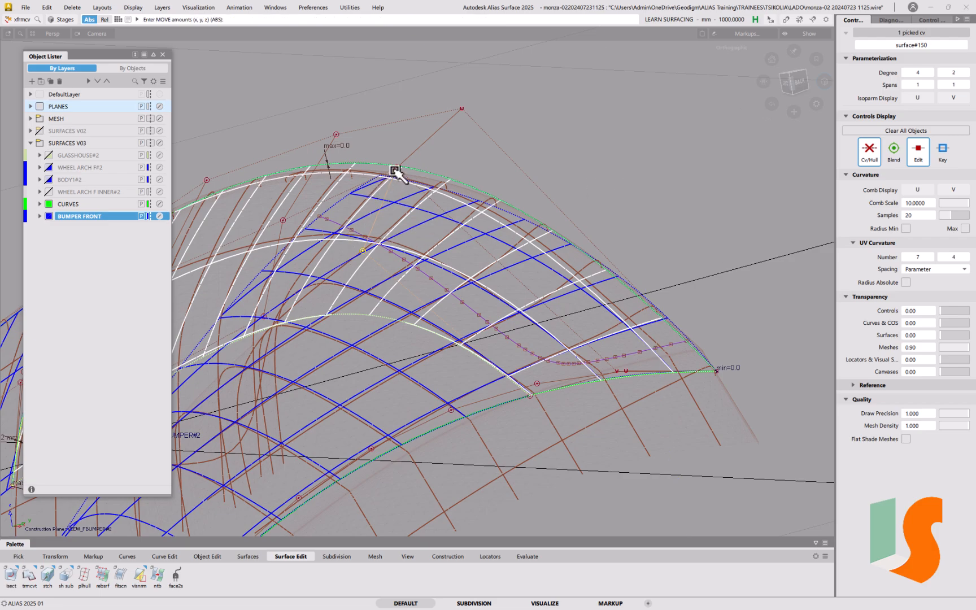
right_drag(615, 135, 614, 171)
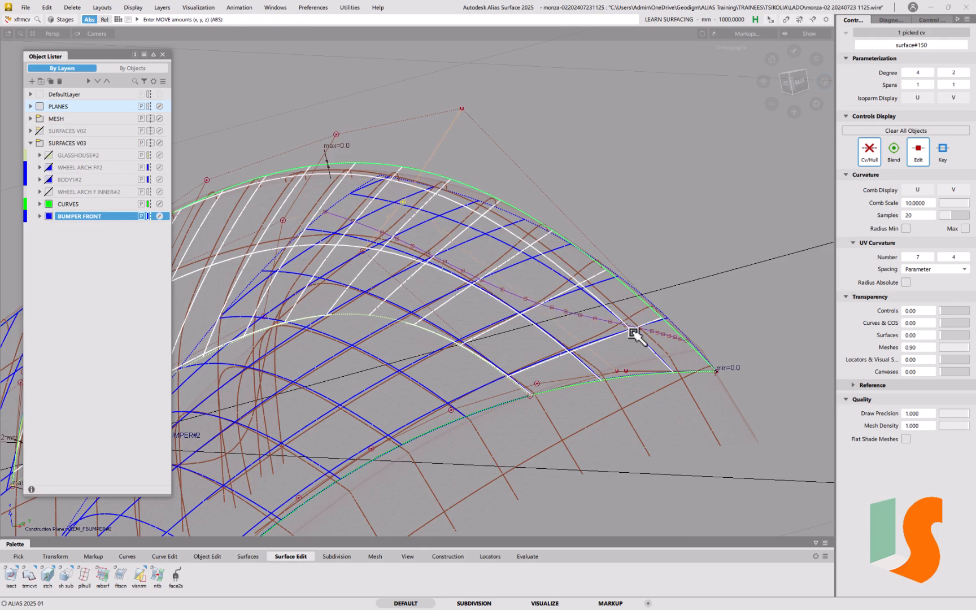
Lower the inner CV nearer the surface's lower edge further along Z, comparing the isoparms with the mesh.
alt+shift+drag(533, 288, 558, 310)
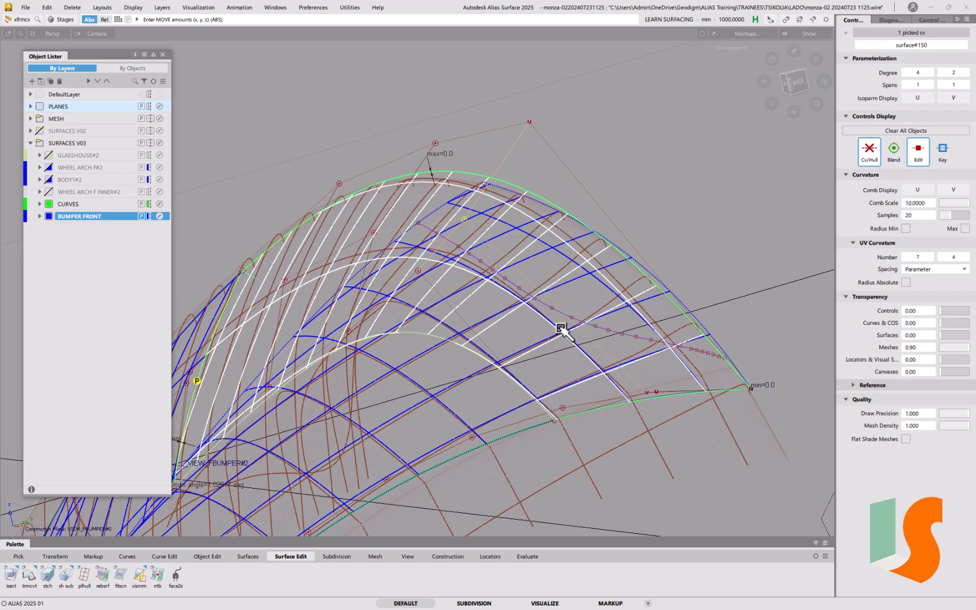
alt+shift+drag(592, 290, 612, 327)
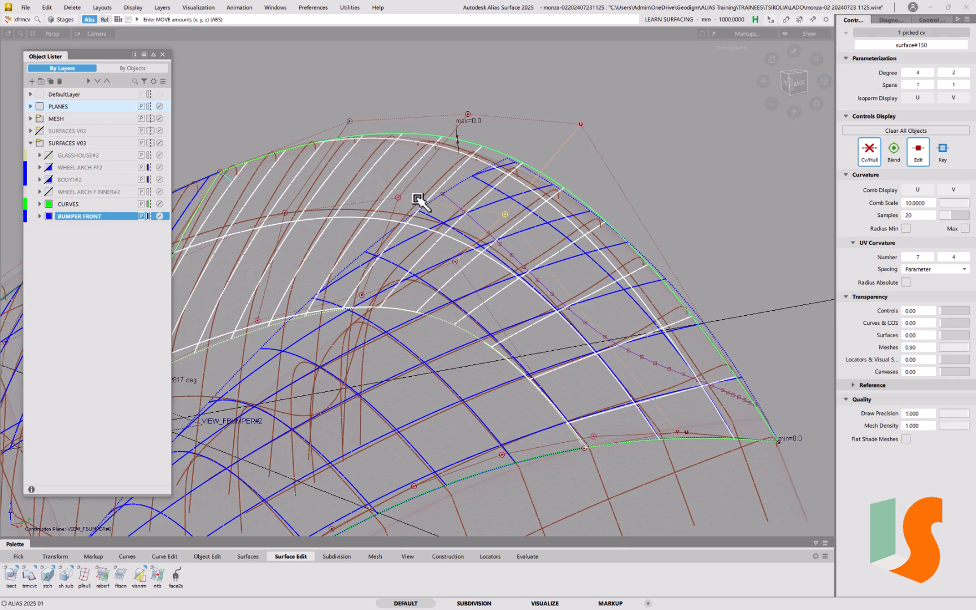
alt+shift+drag(510, 181, 632, 274)
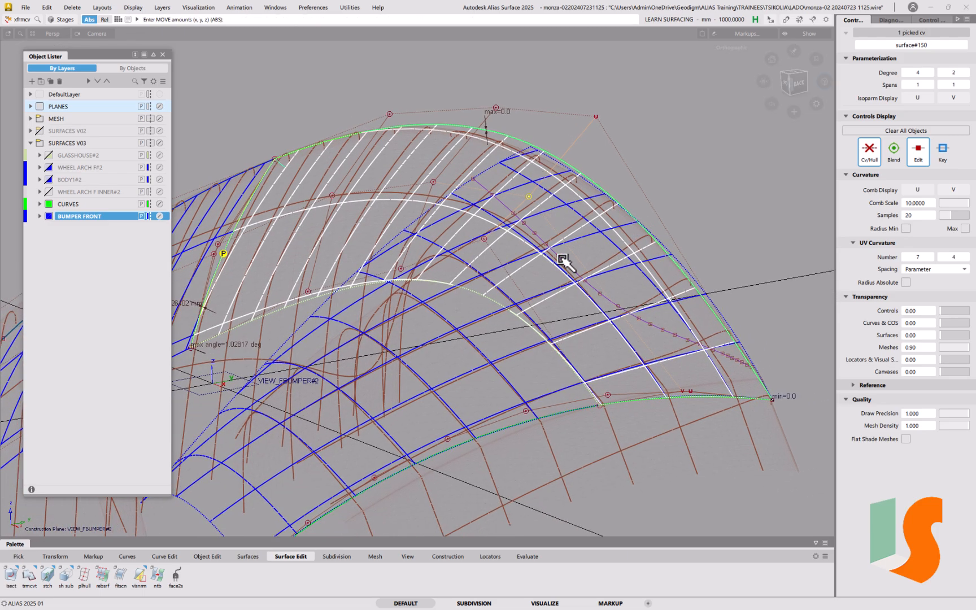
click(484, 239)
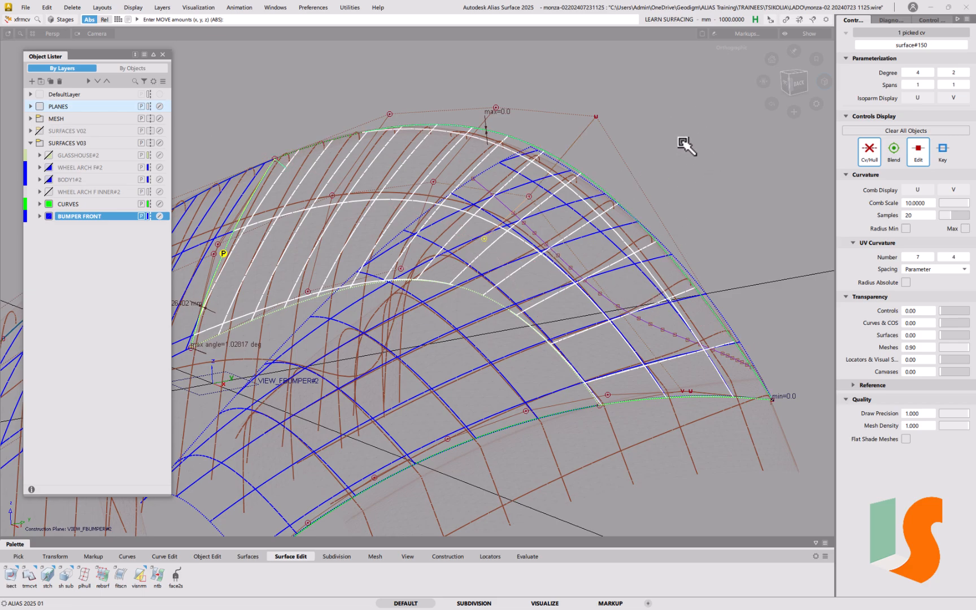
right_drag(675, 132, 660, 168)
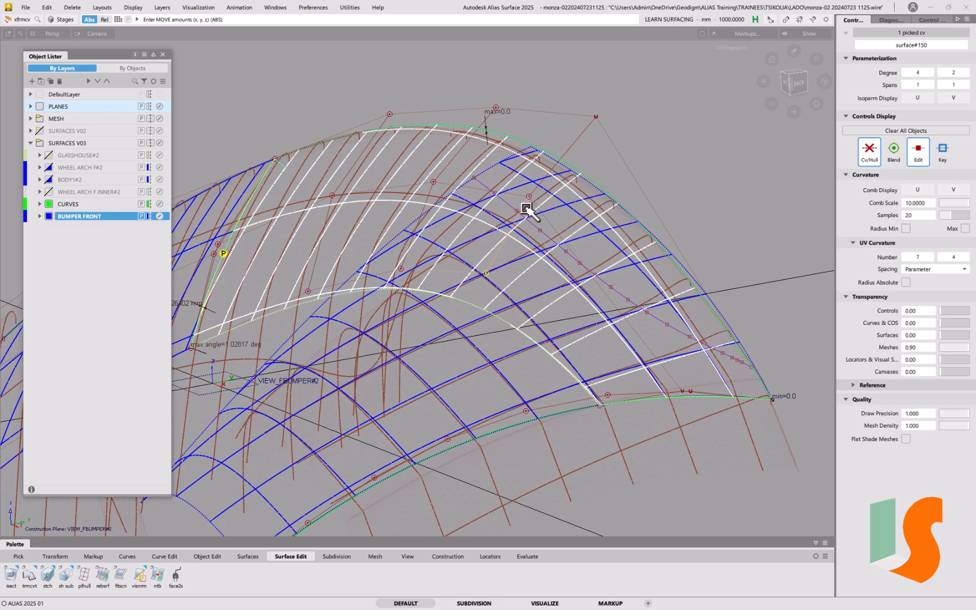
Raise the same inner CV along Z in two moves of about 9.4 and 3.4, checking the fit to the mesh.
mouse_move(555, 262)
alt+shift+mouse_down()
mouse_move(584, 270)
mouse_move(551, 246)
mouse_move(561, 257)
alt+shift+mouse_up()
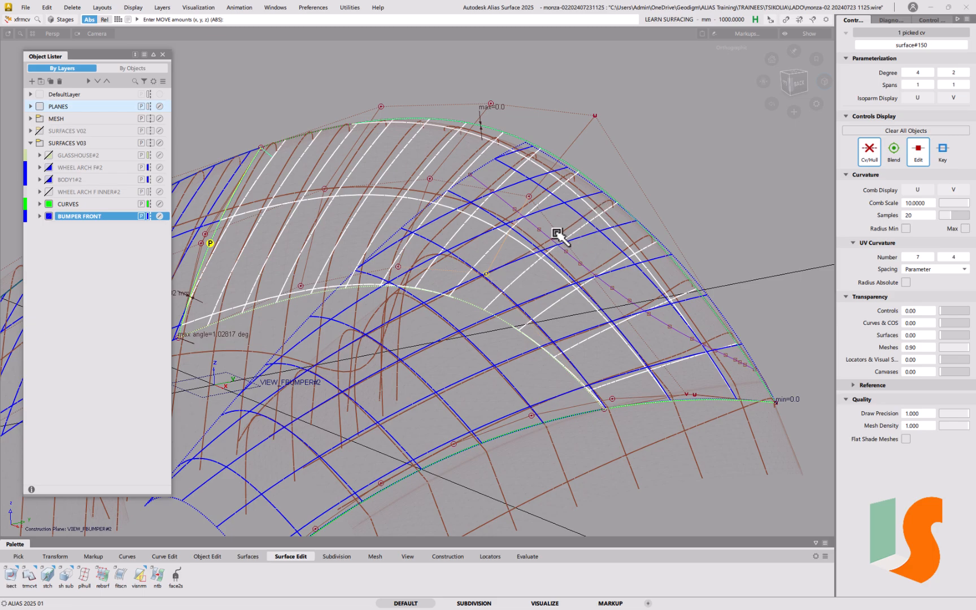
alt+shift+drag(561, 242, 712, 201)
right_drag(729, 213, 726, 204)
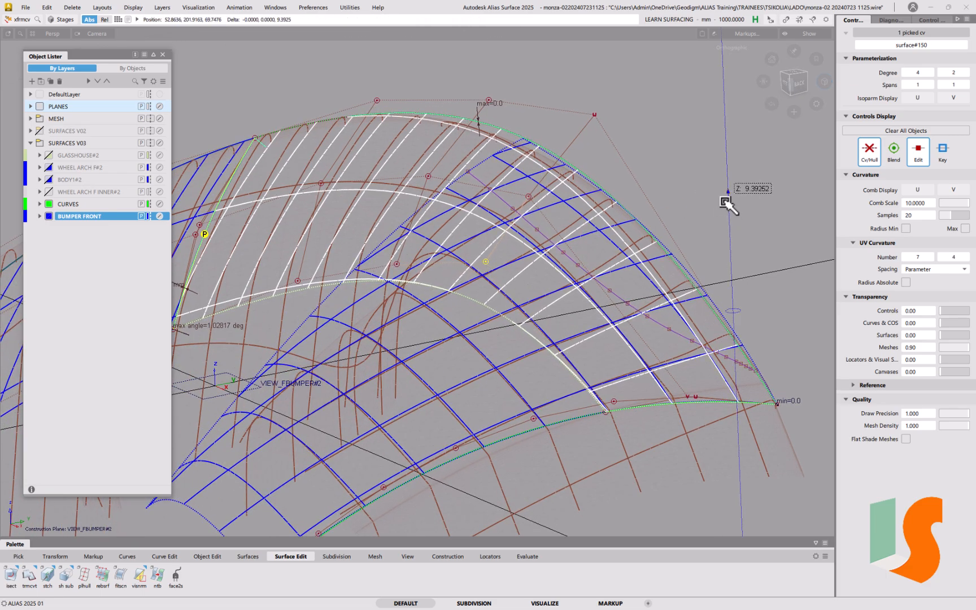
alt+shift+drag(681, 236, 571, 286)
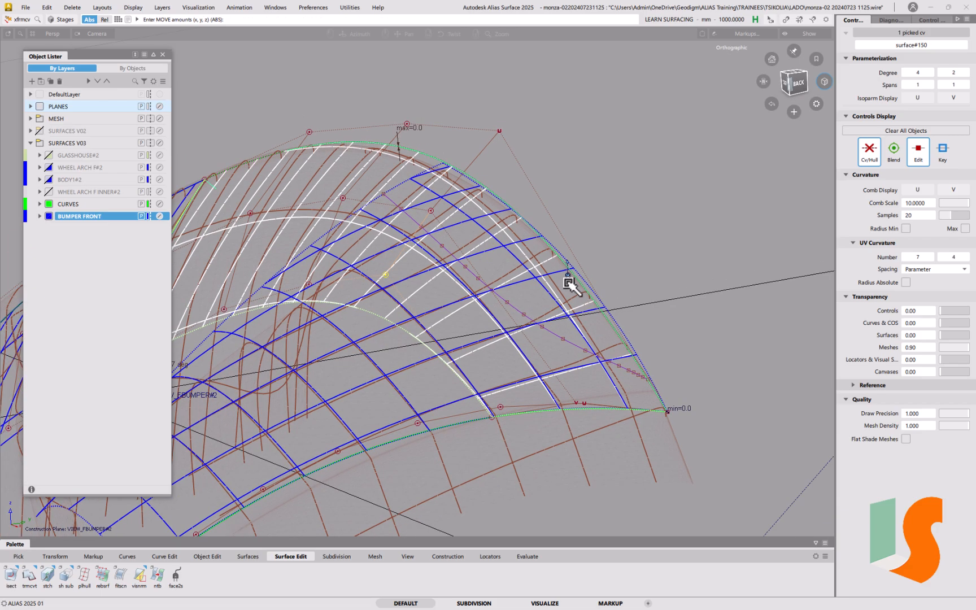
alt+shift+drag(557, 335, 590, 272)
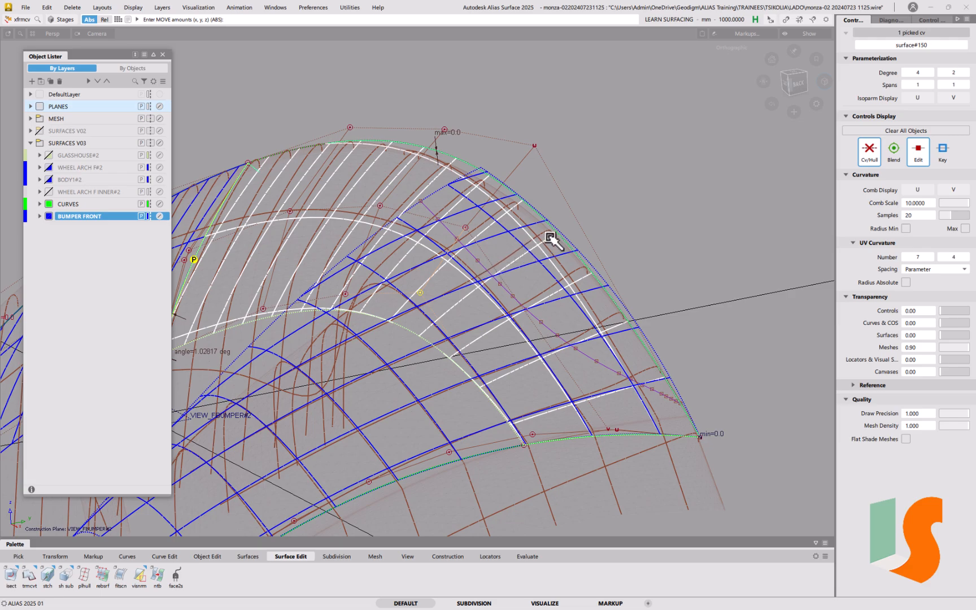
right_drag(642, 236, 655, 229)
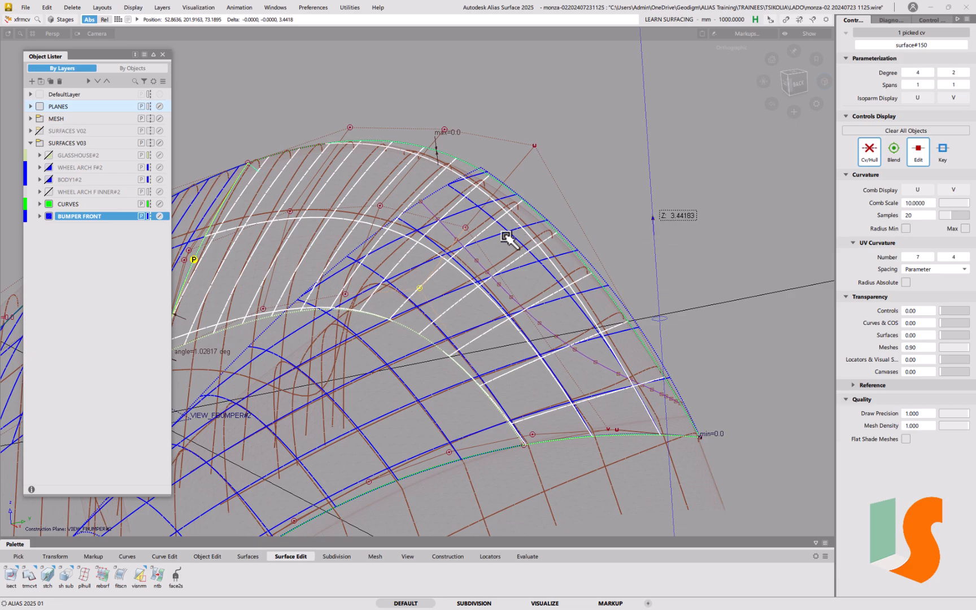
Raise the inner CV nearer the outer edge about 1.9 in Z, fine-tune the lower inner CV's height, and deselect the CVs.
click(465, 228)
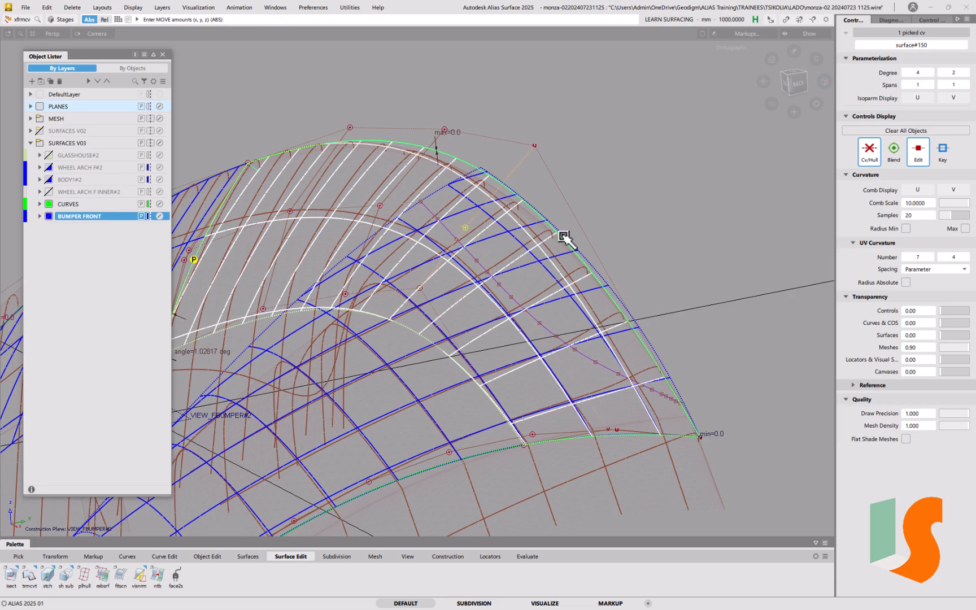
right_drag(649, 233, 648, 218)
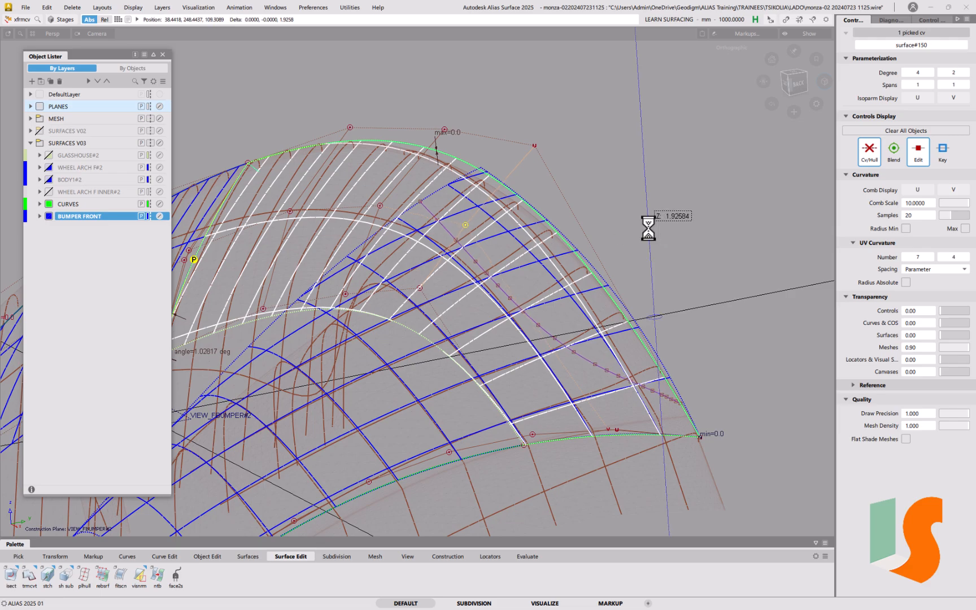
click(421, 289)
right_drag(691, 207, 690, 213)
alt+shift+middle_drag(451, 238, 574, 268)
alt+shift+drag(575, 269, 554, 294)
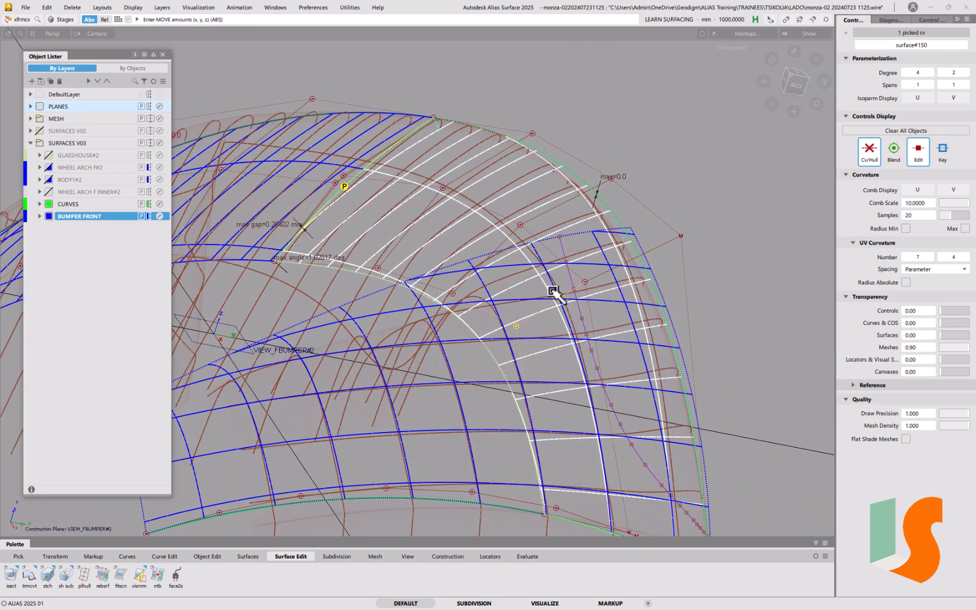
alt+shift+middle_drag(582, 279, 527, 263)
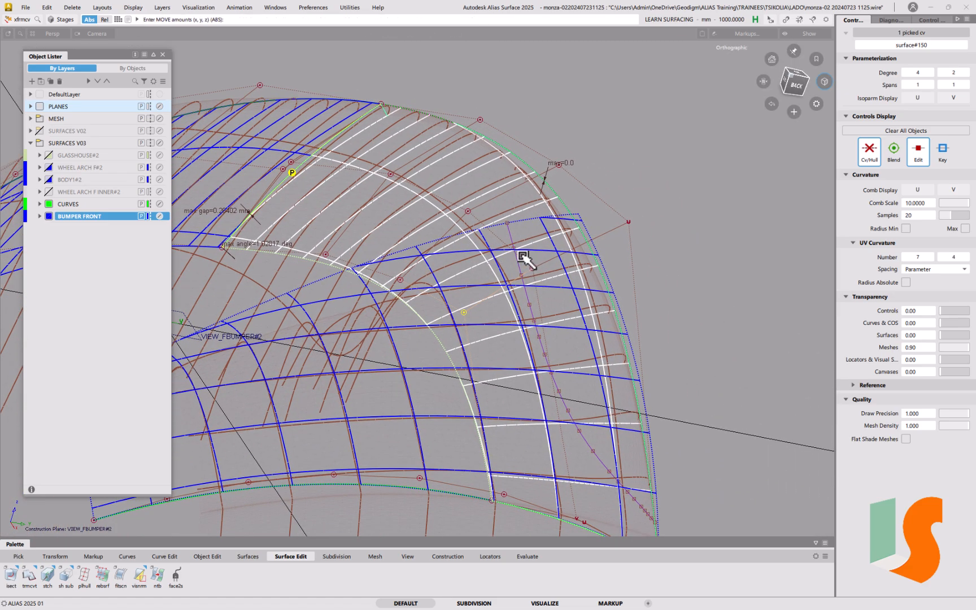
click(517, 226)
Edit the alignment between the long bumper surface and its neighbouring front surface, setting Position Influence to 1.0000.
alt+shift+middle_drag(503, 225, 574, 238)
alt+shift+drag(574, 238, 519, 268)
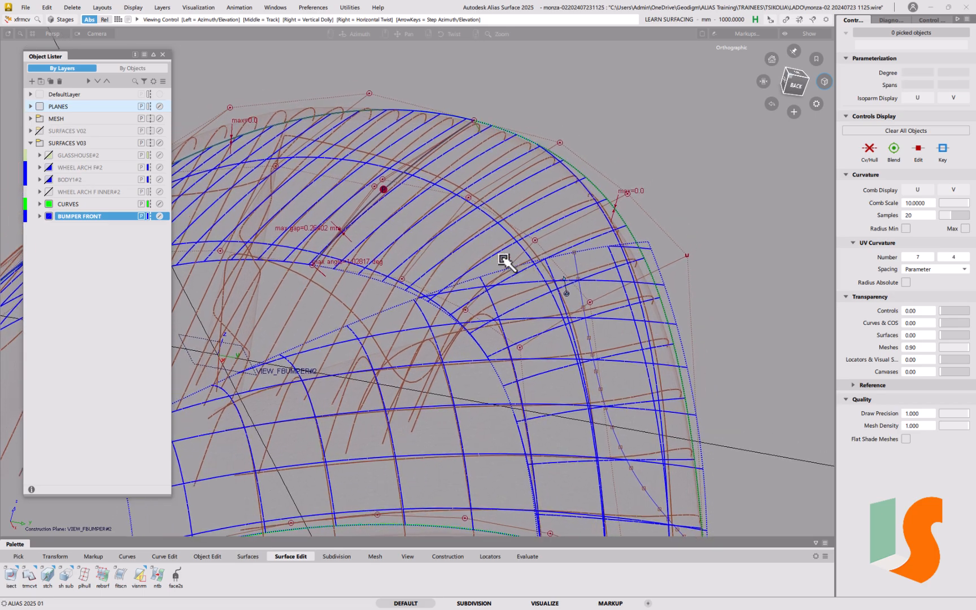
alt+shift+drag(388, 135, 497, 196)
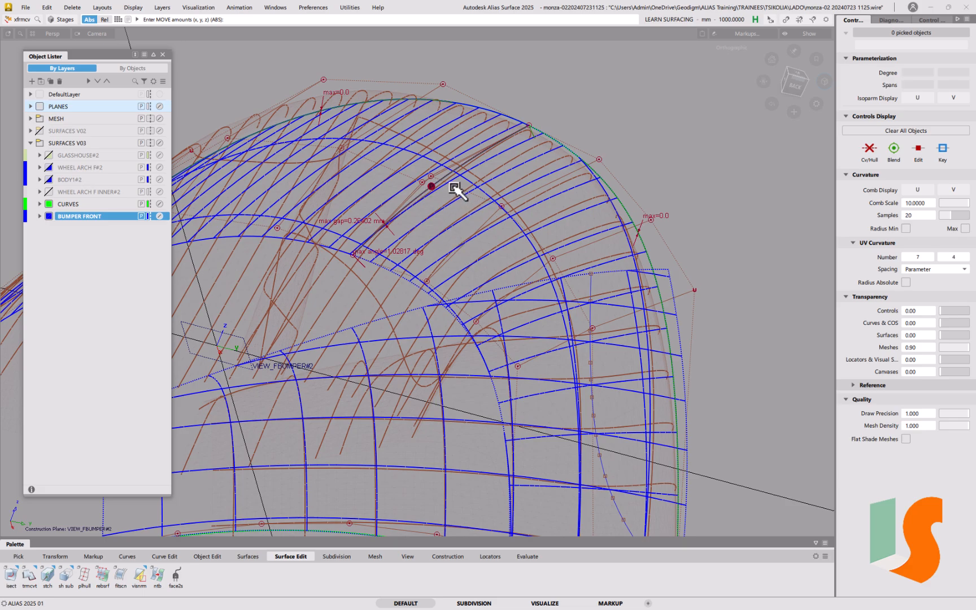
key(ctrl+q)
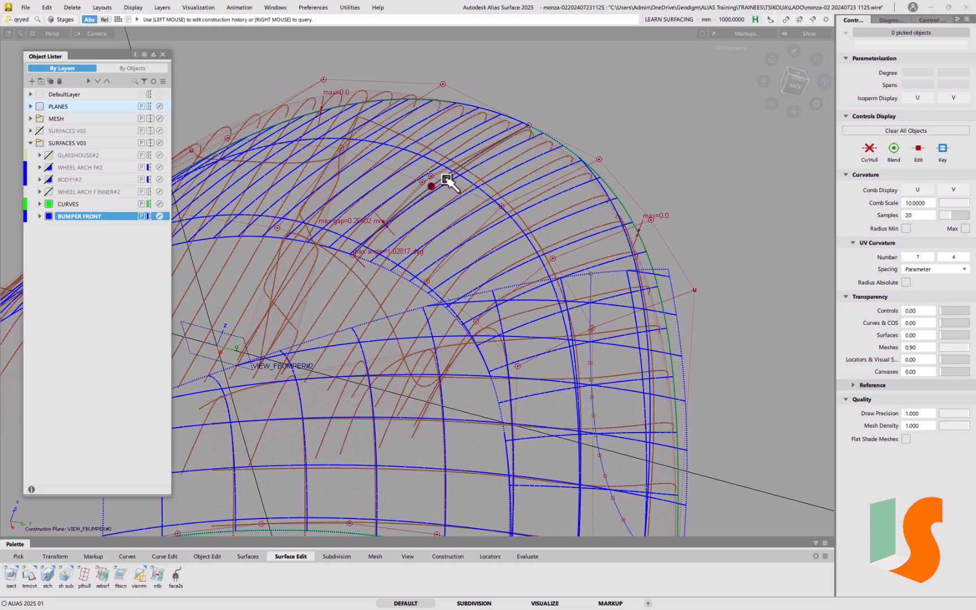
click(480, 158)
click(507, 164)
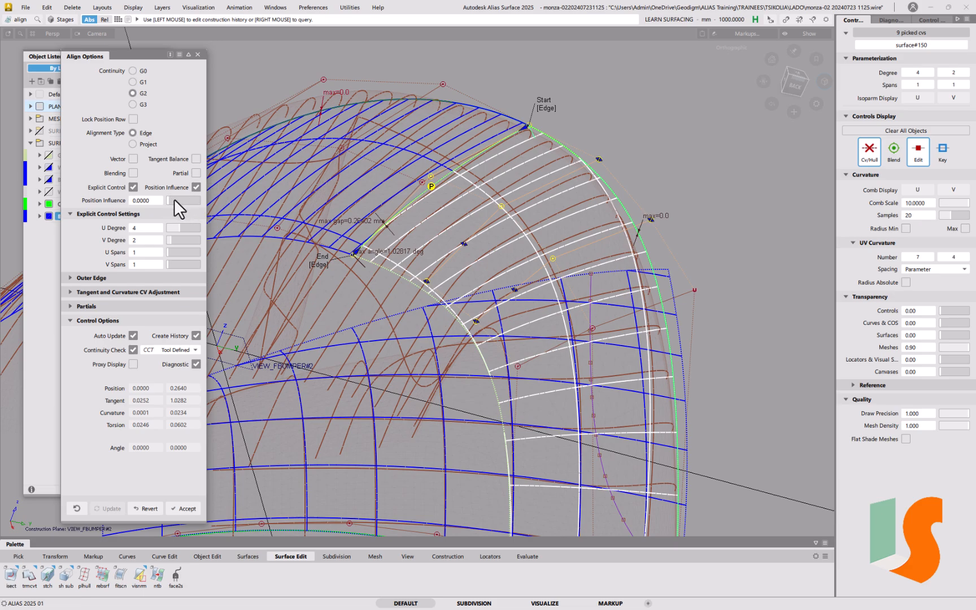
drag(171, 199, 203, 199)
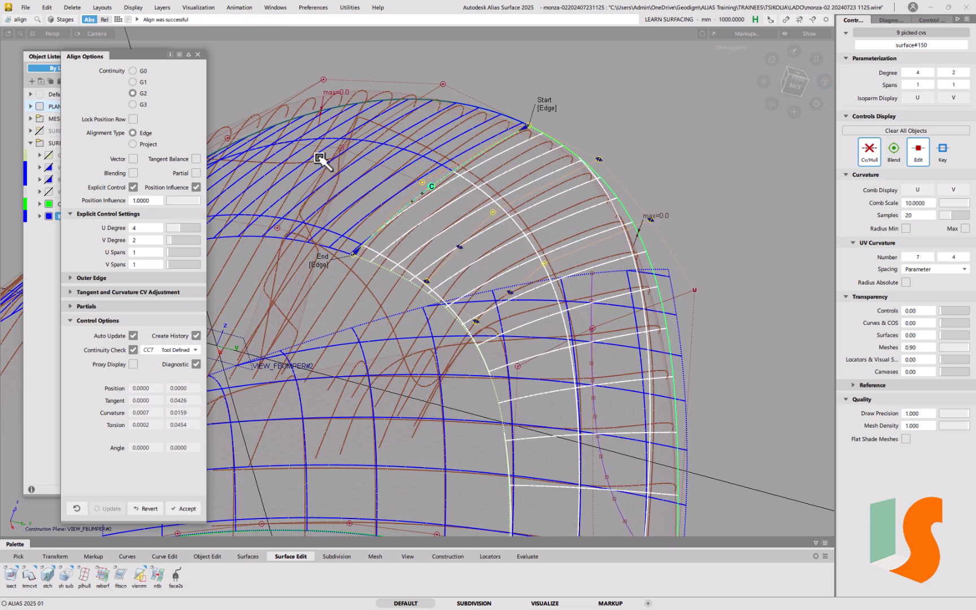
click(198, 54)
click(535, 329)
Examine the realigned bumper surface, its overlap with the corner surface and its fit to the mesh from several angles.
alt+shift+drag(508, 237, 482, 244)
alt+shift+middle_drag(529, 245, 476, 237)
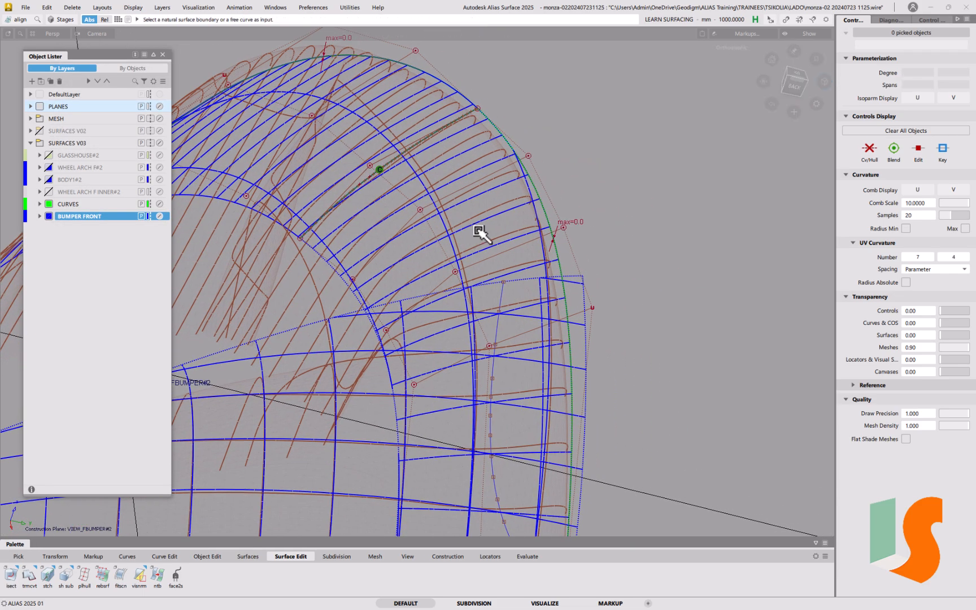
alt+shift+drag(447, 269, 448, 256)
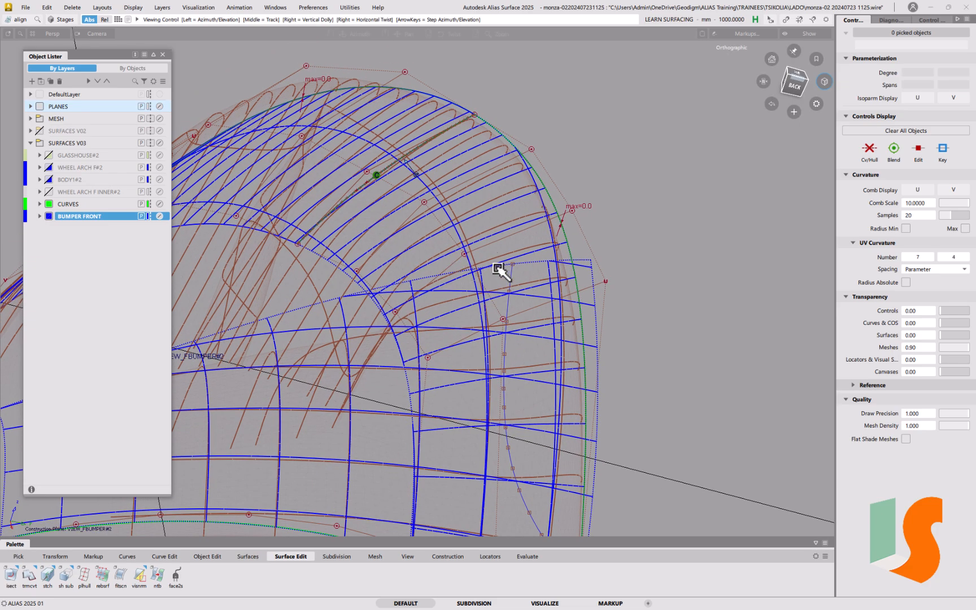
alt+shift+middle_drag(501, 271, 456, 205)
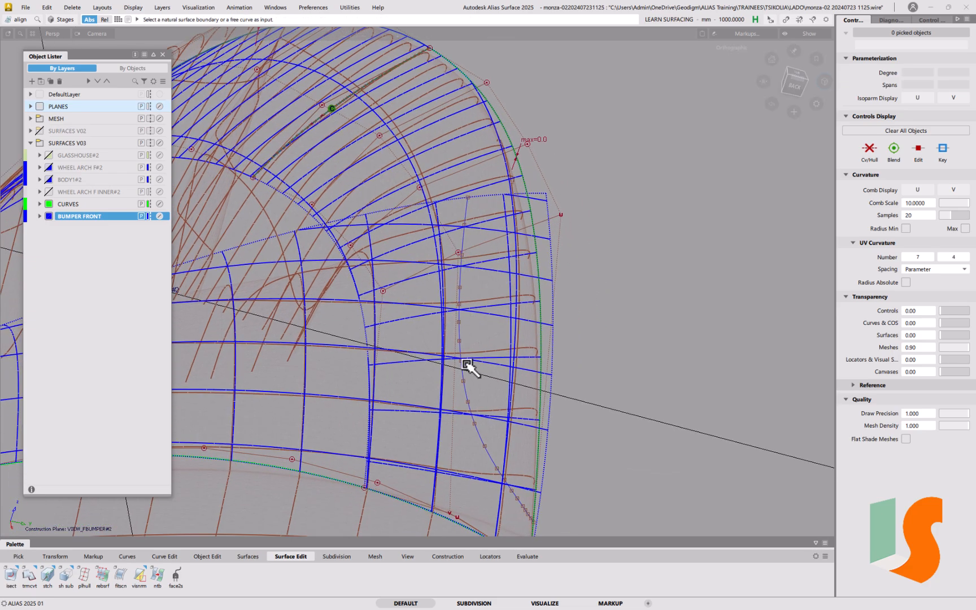
alt+shift+drag(434, 316, 462, 318)
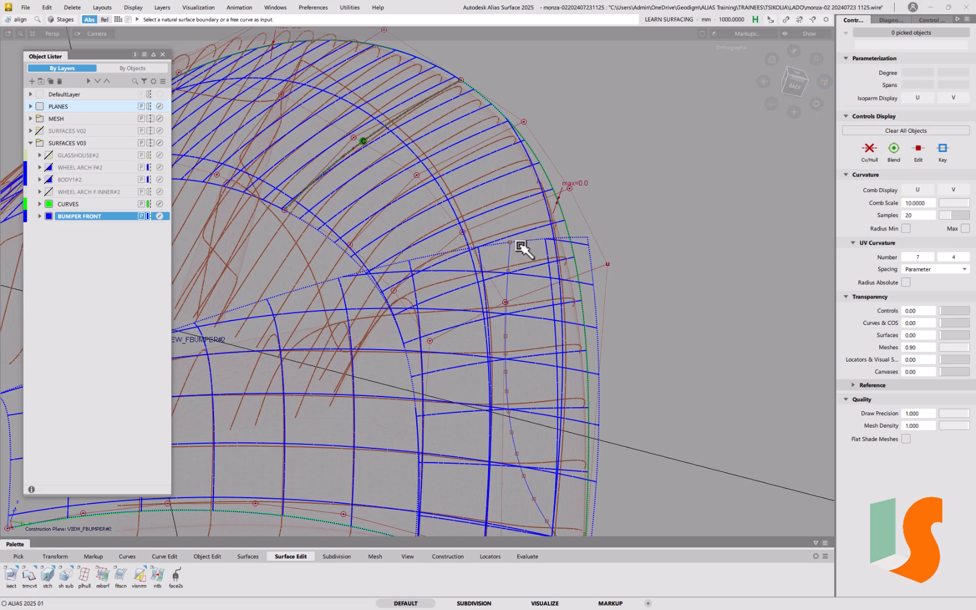
alt+shift+drag(416, 283, 457, 283)
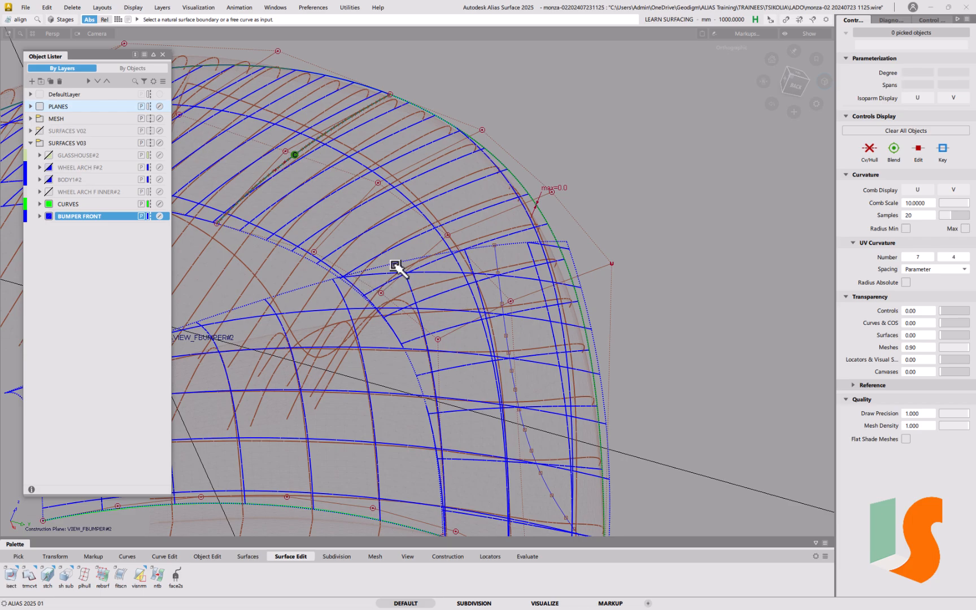
alt+shift+middle_drag(397, 266, 475, 283)
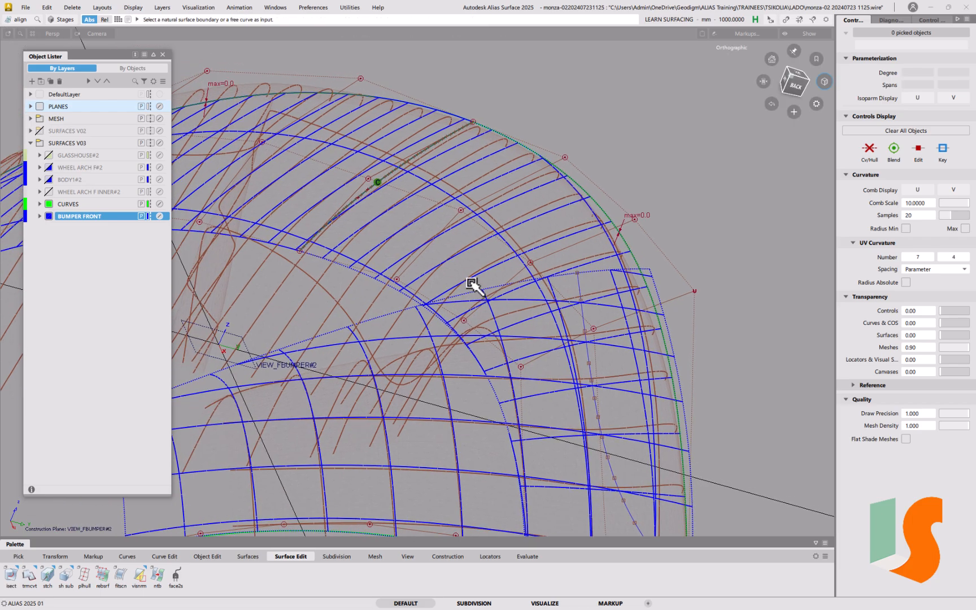
Raise the inner-edge and middle-row CVs of surface#149 at its seam with surface#150 slightly along Z.
click(301, 252)
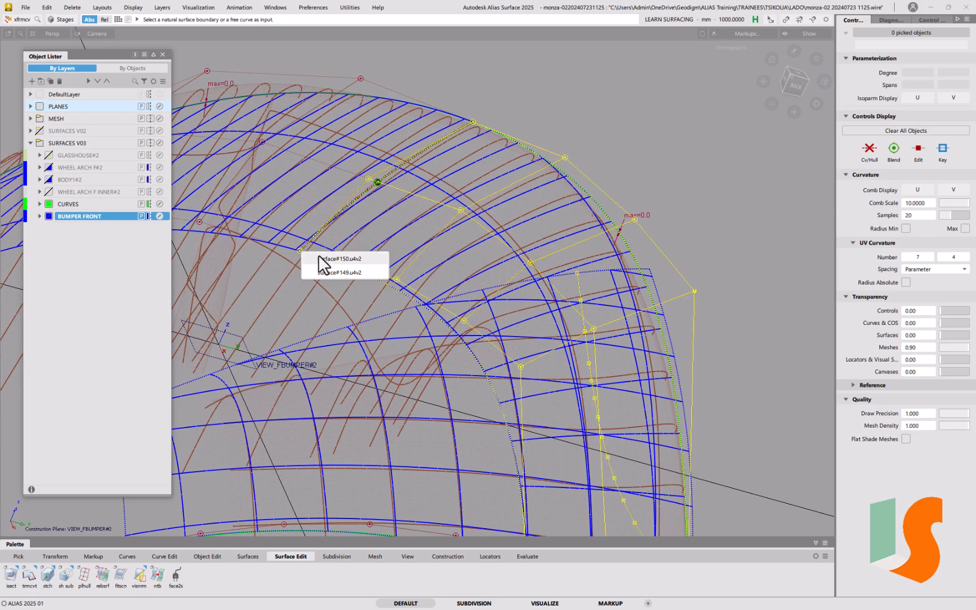
click(337, 273)
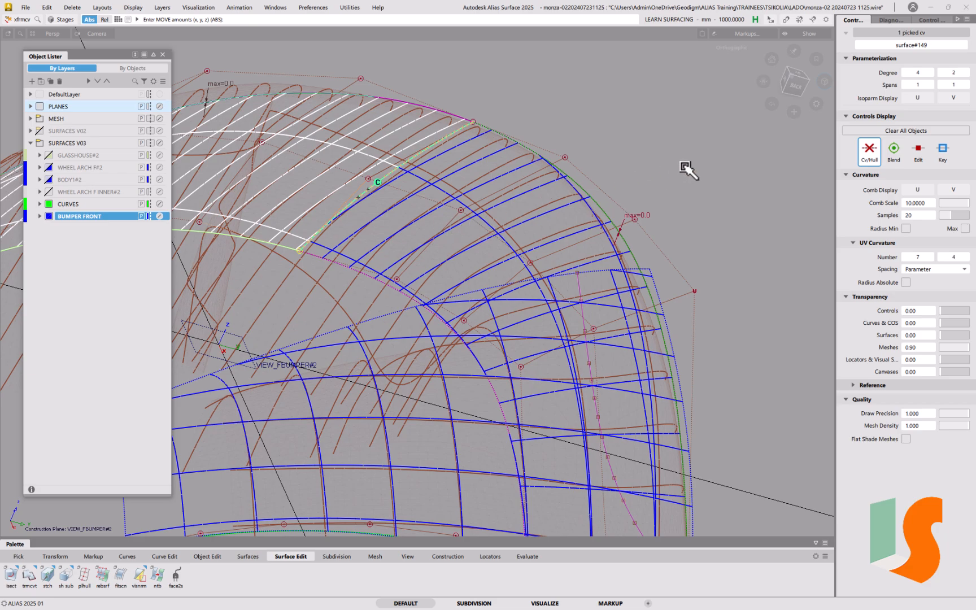
right_drag(690, 173, 695, 167)
click(372, 179)
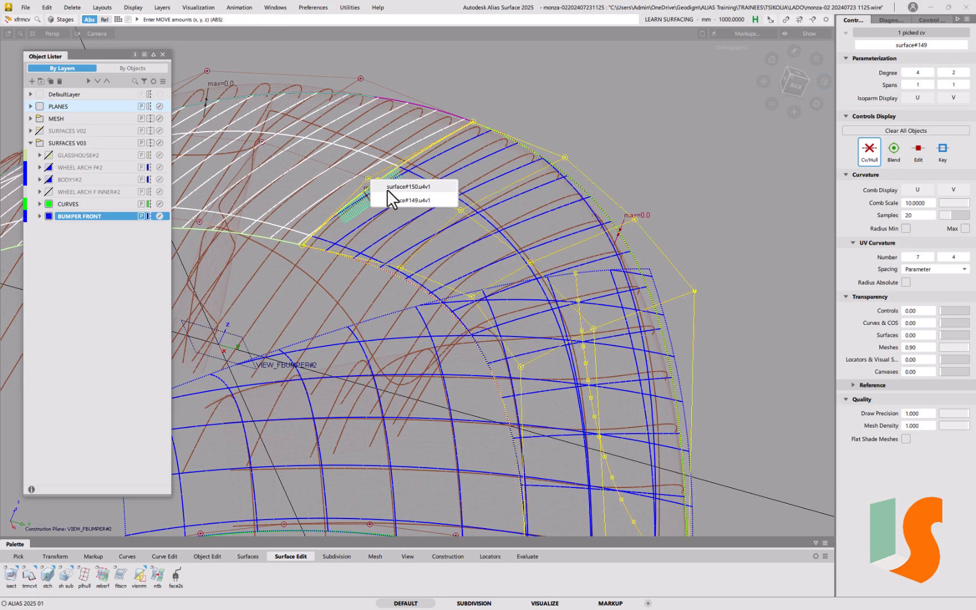
click(390, 196)
right_drag(717, 200, 719, 192)
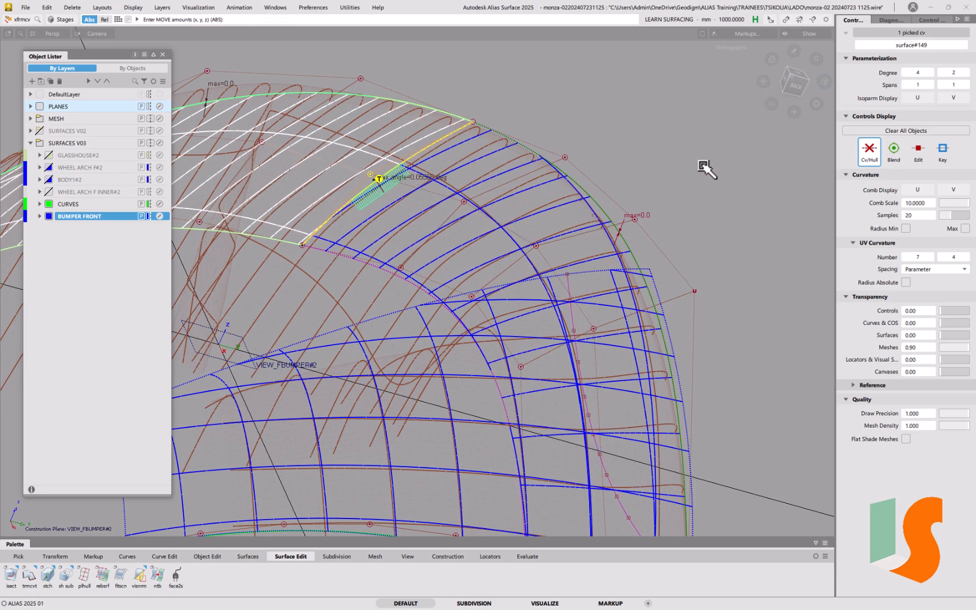
right_drag(708, 181, 710, 184)
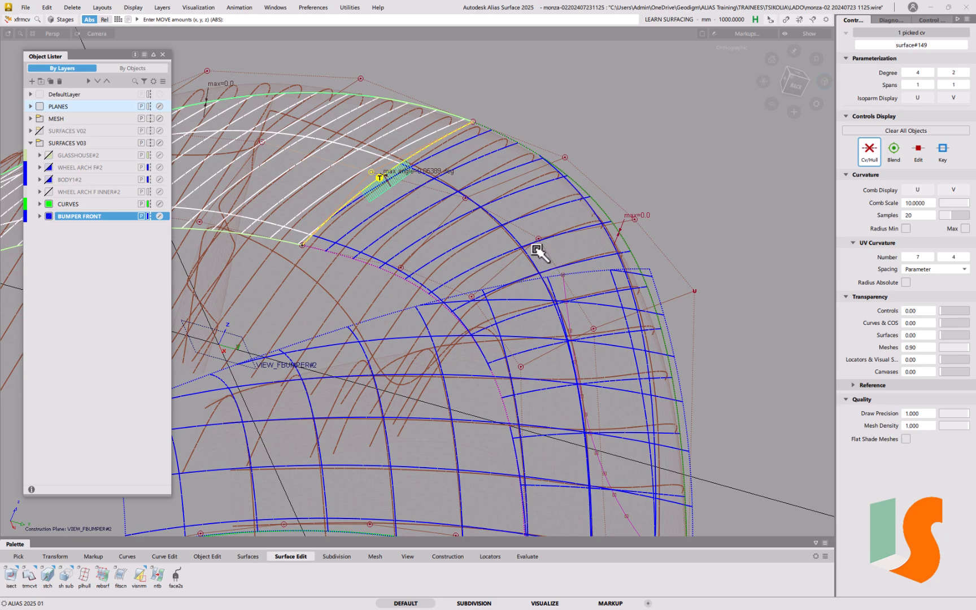
Lower surface#150's middle CV near the corner about 0.36 in Z and fine-tune the height of its innermost CV.
click(591, 327)
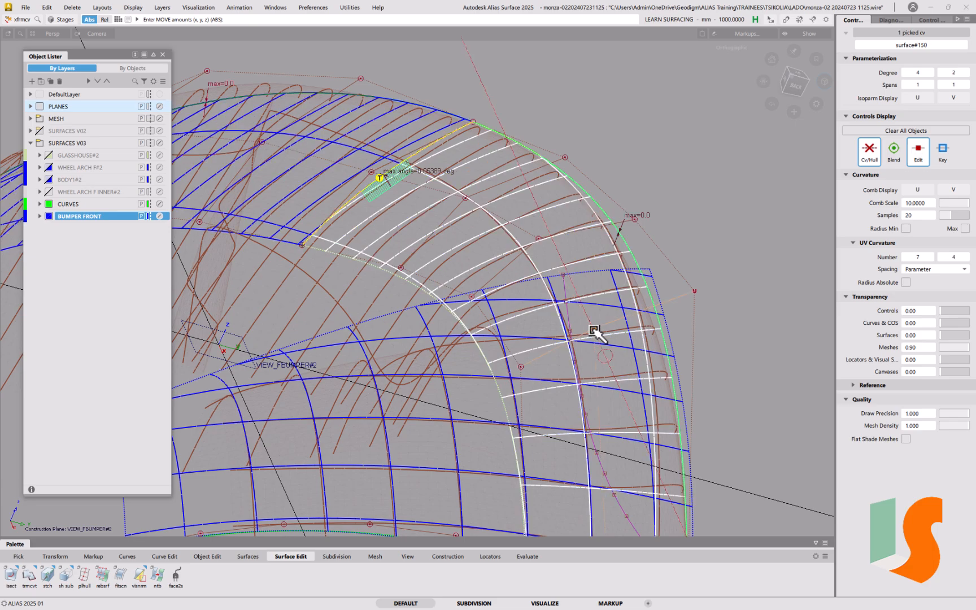
right_drag(768, 258, 774, 260)
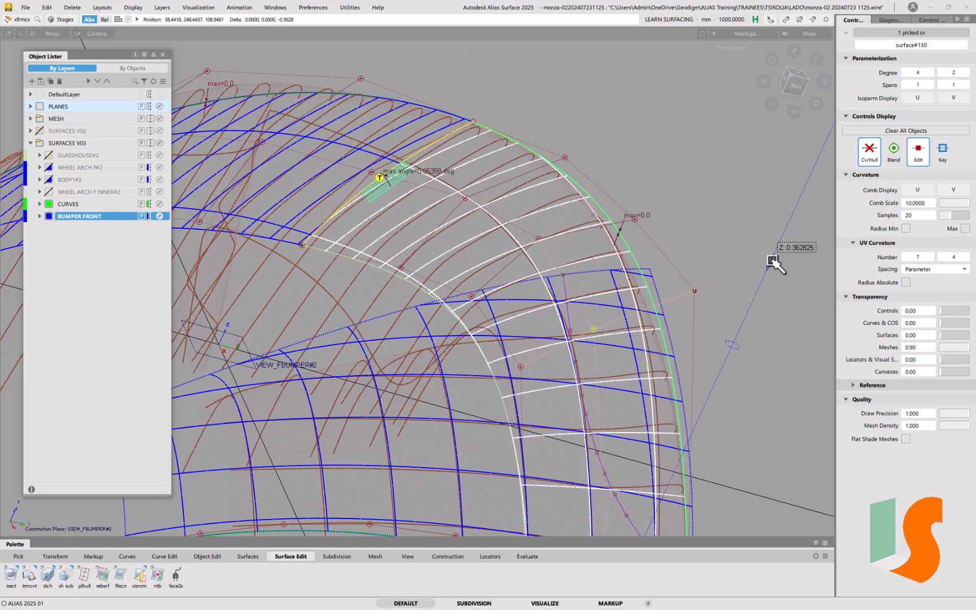
click(520, 367)
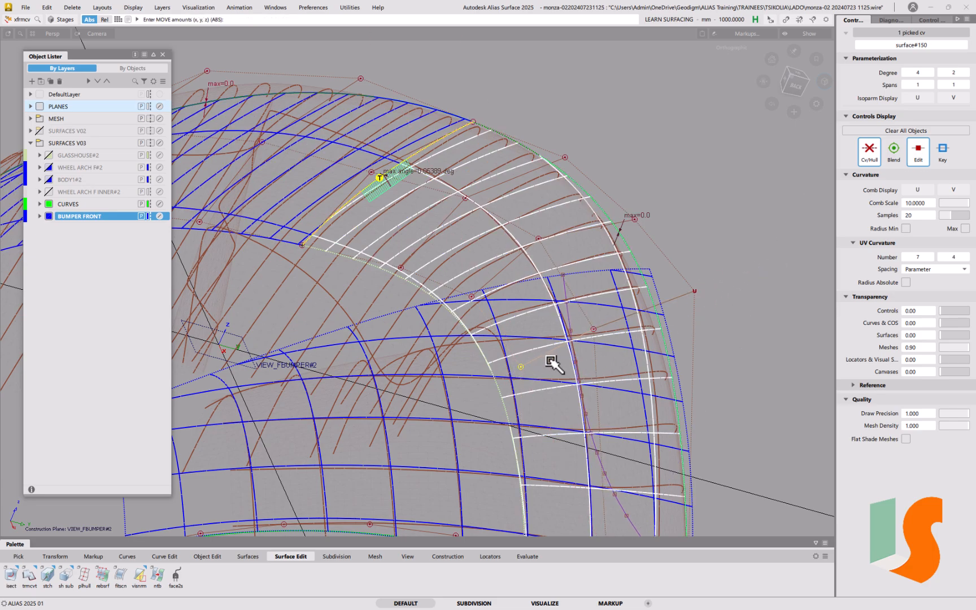
right_drag(773, 294, 767, 287)
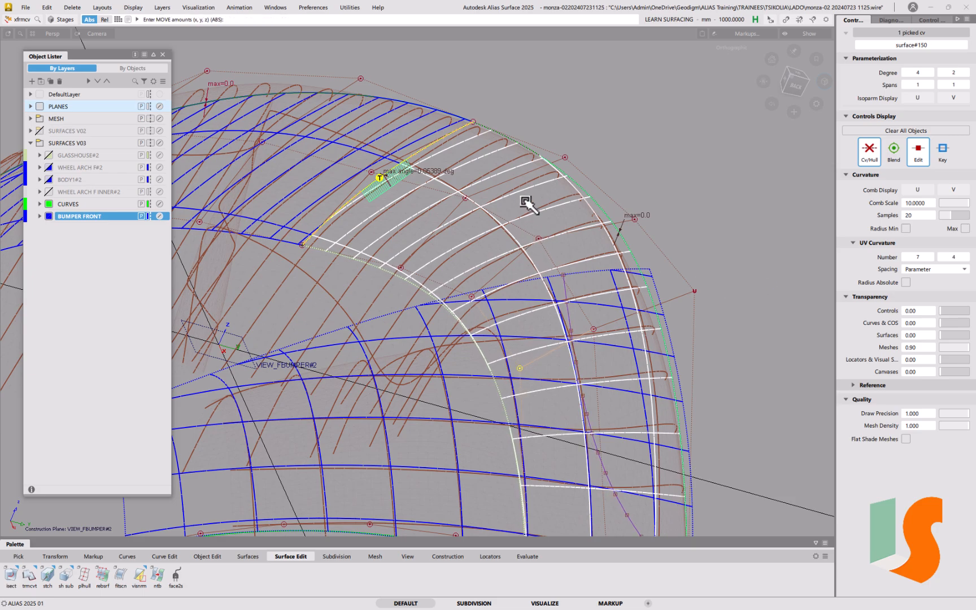
Try lowering a middle-row CV of surface#149 along Z and inspect the effect on the aligned corner surface.
alt+shift+right_drag(527, 184, 525, 194)
alt+shift+middle_drag(525, 194, 601, 235)
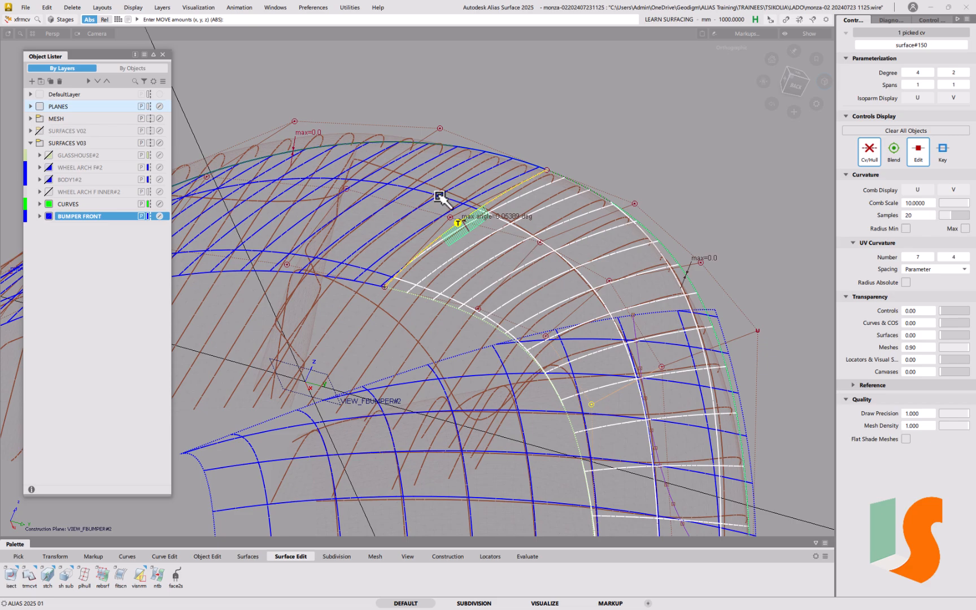
click(349, 192)
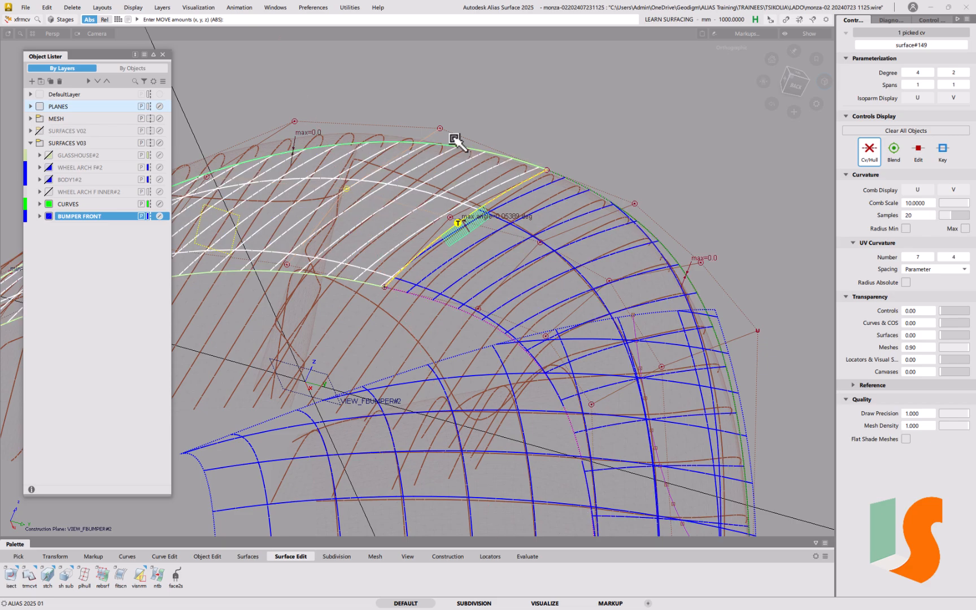
mouse_move(597, 135)
right_down()
mouse_move(610, 139)
mouse_move(591, 148)
right_up()
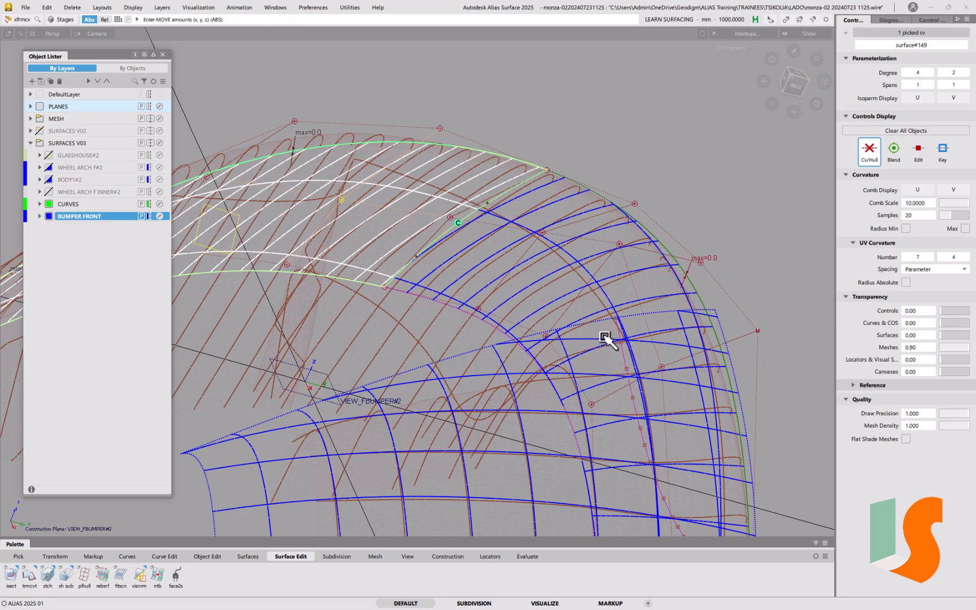
alt+shift+drag(511, 254, 508, 214)
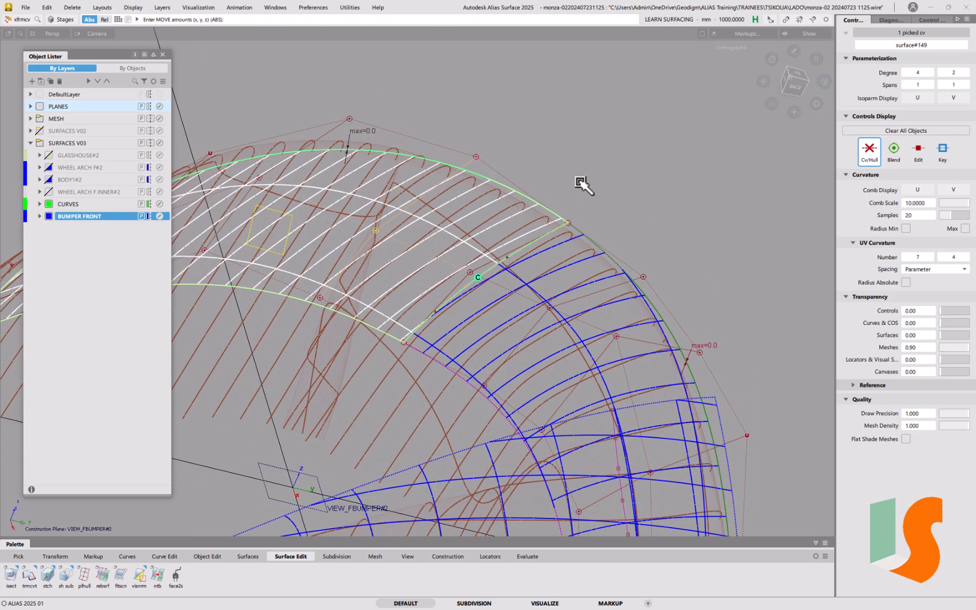
alt+shift+drag(440, 181, 510, 244)
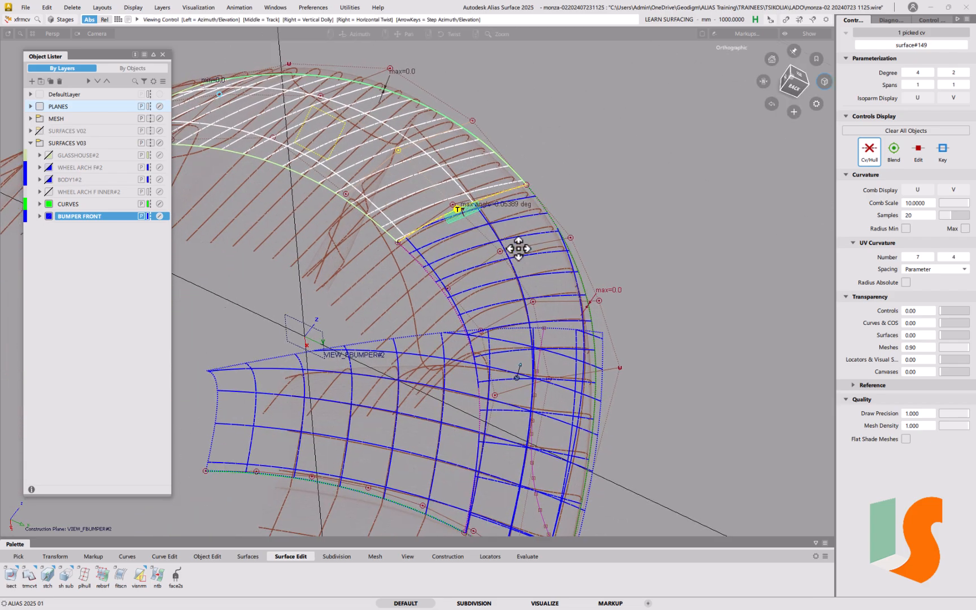
Undo the recent height changes to the middle-row CV of surface#149.
key(ctrl+z)
key(ctrl+z)
key(ctrl+z)
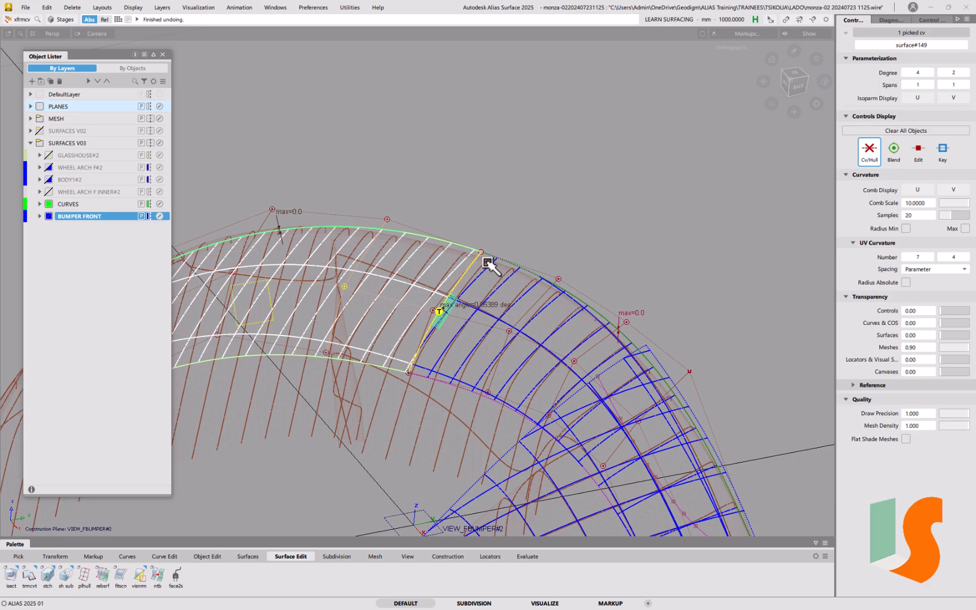
alt+shift+drag(490, 275, 553, 270)
key(ctrl+z)
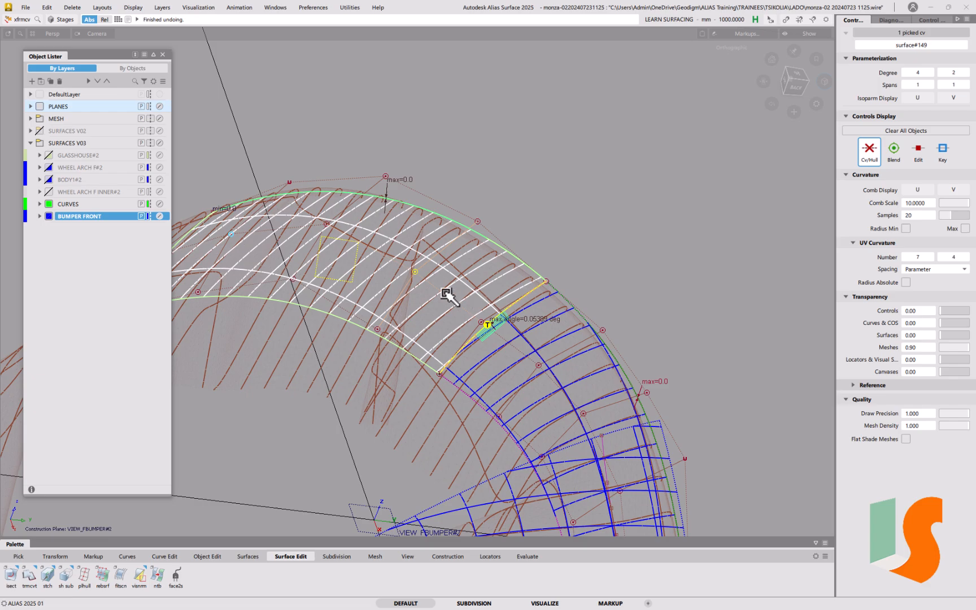
Select the next middle-row CV along surface#149, check its move options, and examine the corner fit from several angles.
click(329, 224)
click(607, 212)
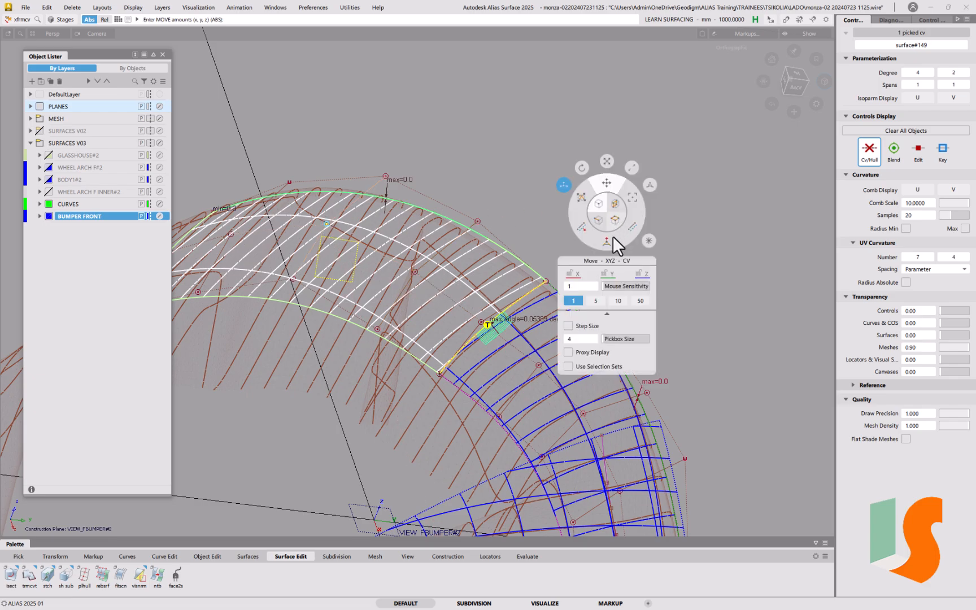
drag(628, 266, 647, 214)
alt+shift+drag(623, 373, 599, 327)
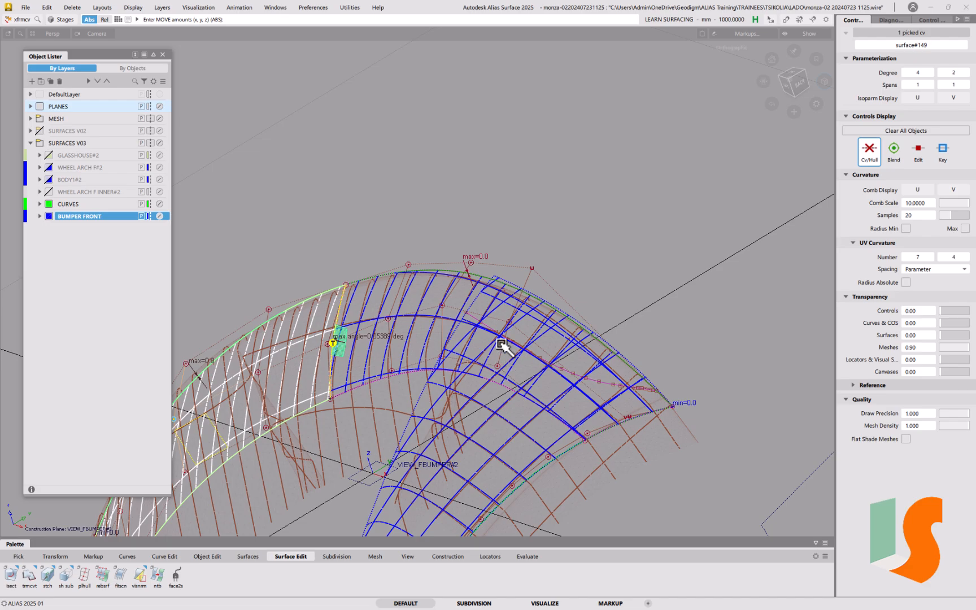
alt+shift+drag(521, 350, 515, 348)
mouse_move(583, 359)
alt+shift+mouse_down()
mouse_move(536, 359)
mouse_move(470, 340)
mouse_move(487, 364)
mouse_move(492, 294)
alt+shift+mouse_up()
alt+shift+drag(490, 355, 469, 345)
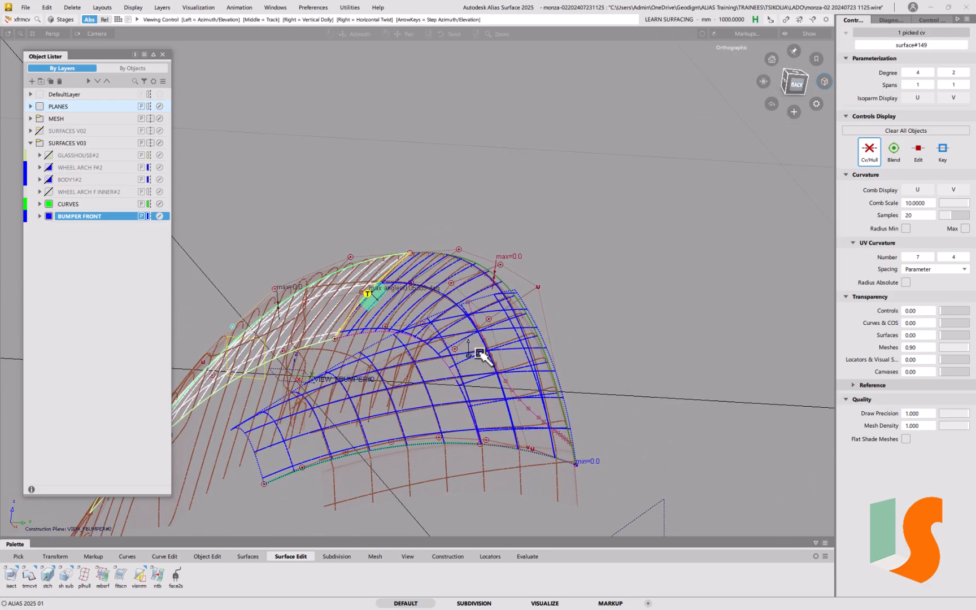
alt+shift+right_drag(469, 353, 506, 286)
alt+shift+drag(548, 385, 517, 331)
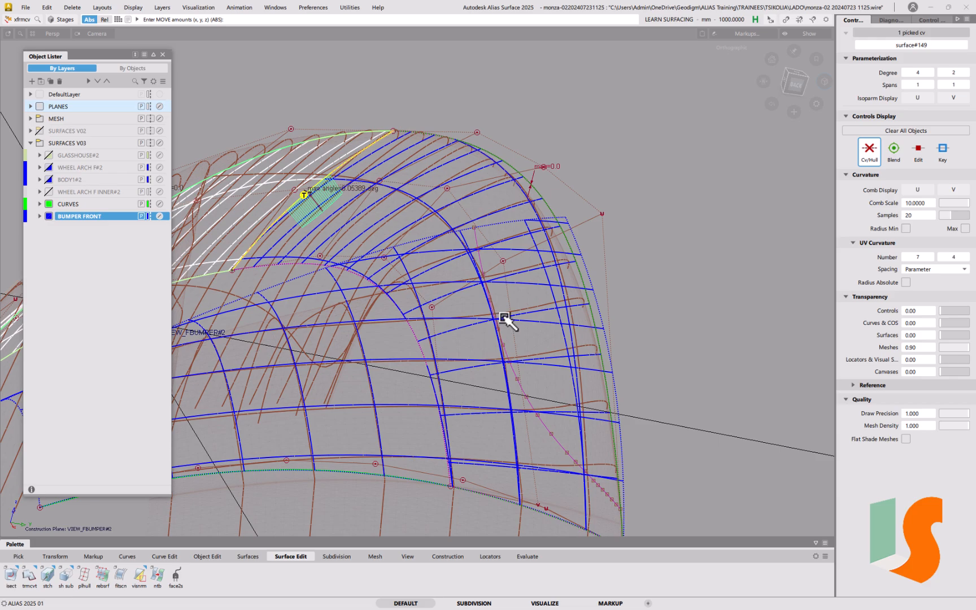
Lower surface#150's innermost CV near the corner slightly in Z, and lower the neighbouring middle CV to follow the mesh.
click(431, 311)
right_drag(715, 293, 687, 327)
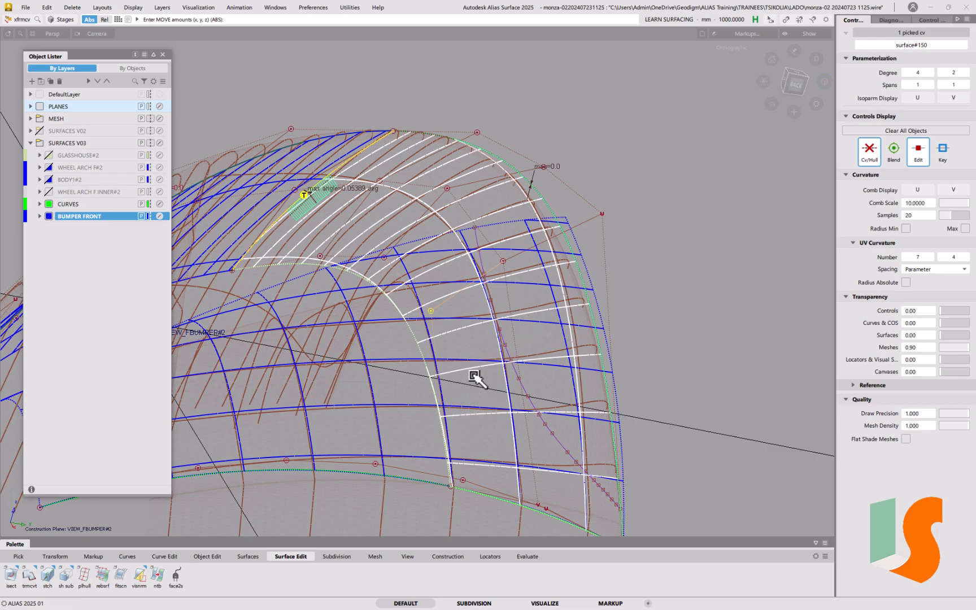
alt+shift+drag(476, 364, 483, 363)
right_drag(728, 224, 712, 230)
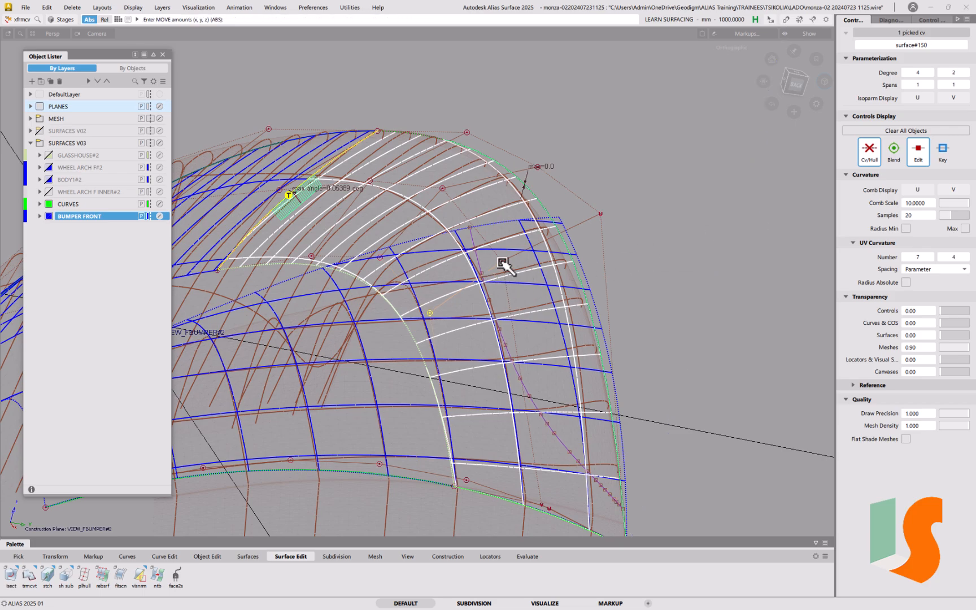
right_drag(504, 261, 473, 347)
Lower the innermost corner CV of surface#150 further in two Z moves and fine-tune the middle CV beside it.
click(429, 314)
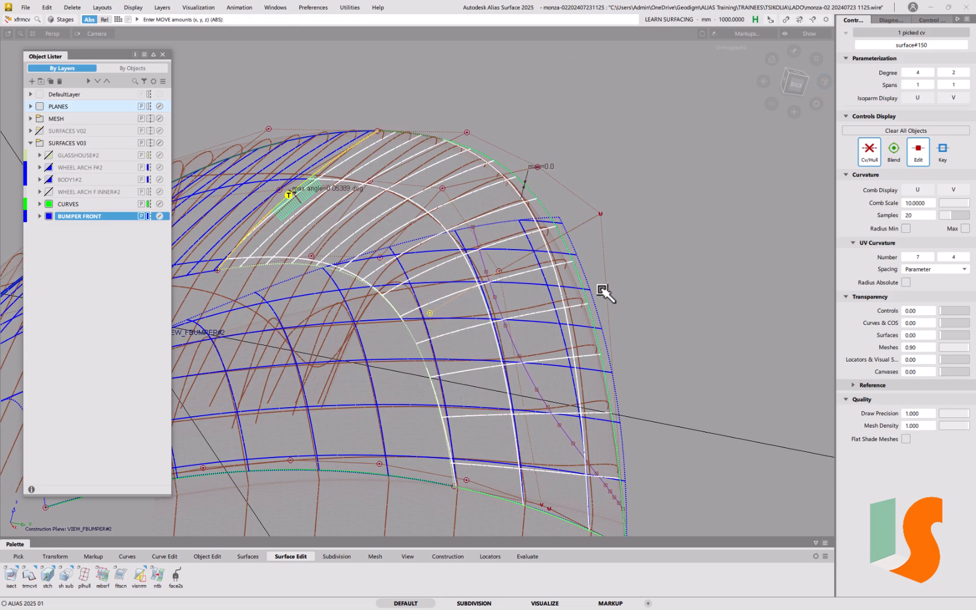
right_drag(716, 233, 666, 335)
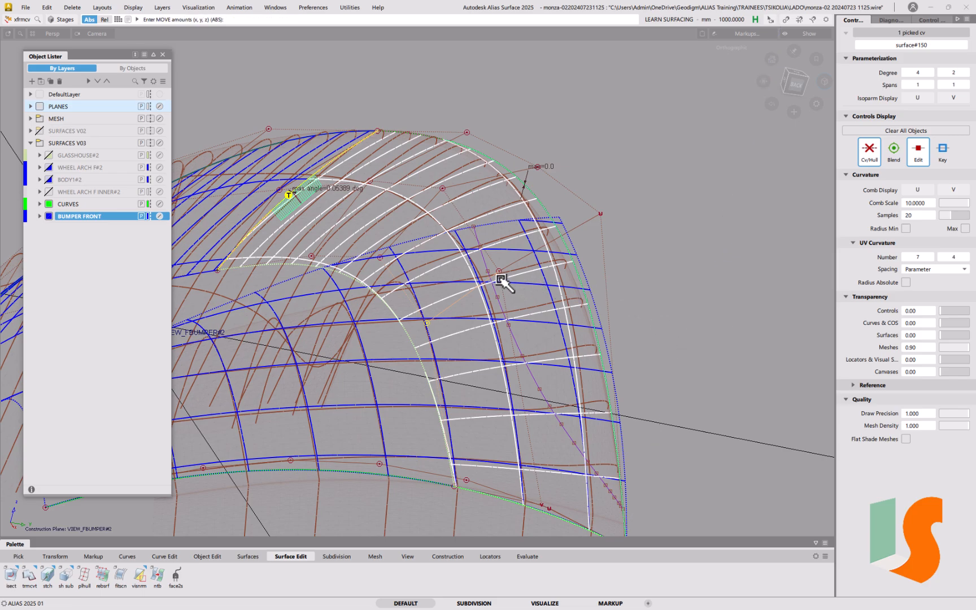
right_drag(697, 207, 641, 311)
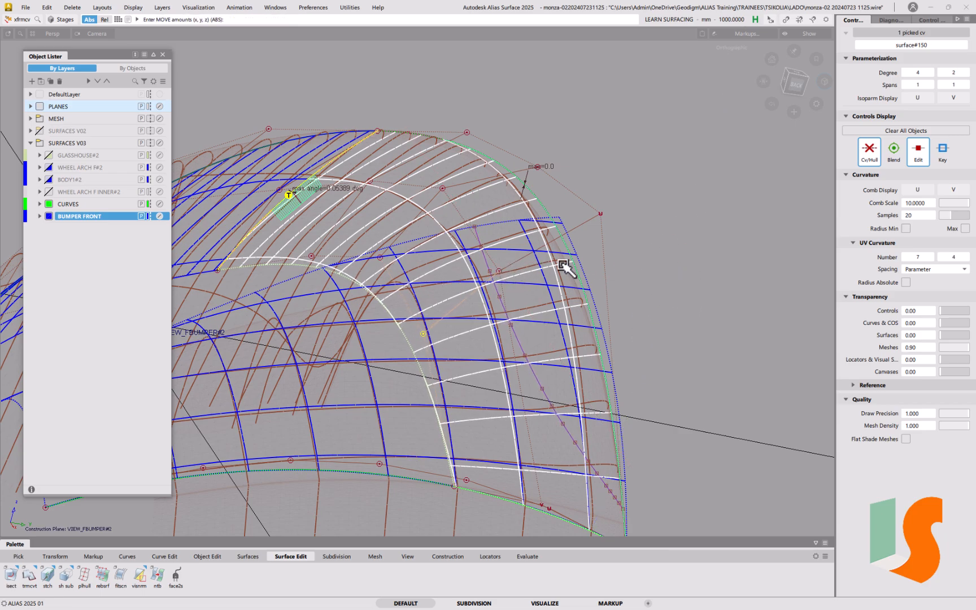
click(499, 274)
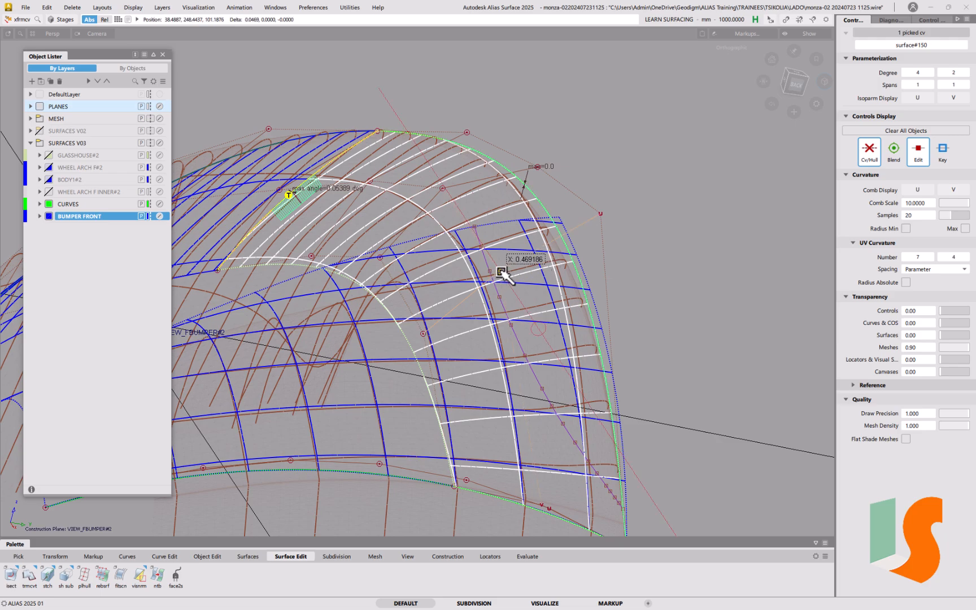
right_drag(713, 211, 693, 243)
alt+shift+drag(700, 285, 672, 288)
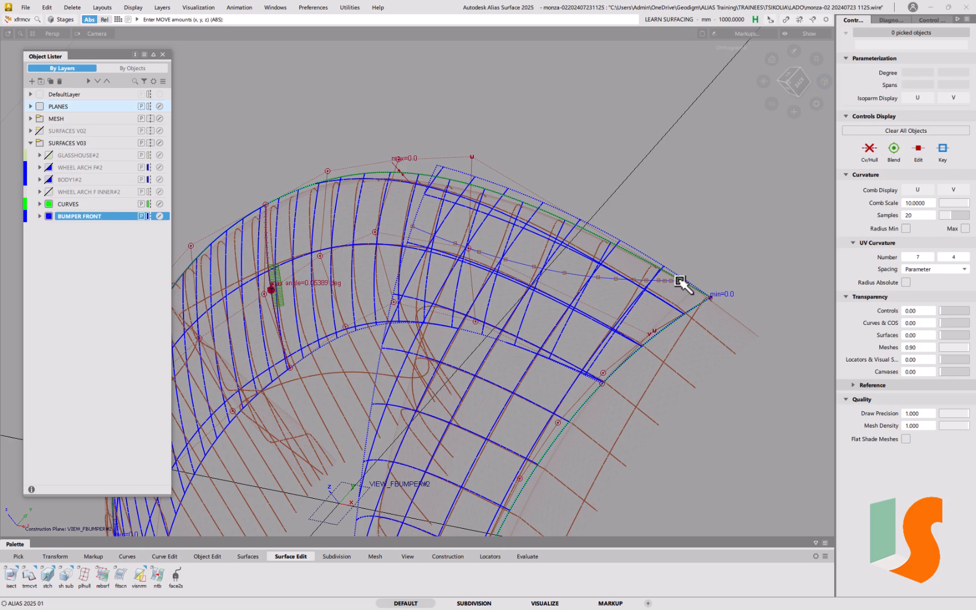
alt+shift+drag(677, 279, 572, 239)
alt+shift+middle_drag(572, 239, 569, 190)
click(25, 8)
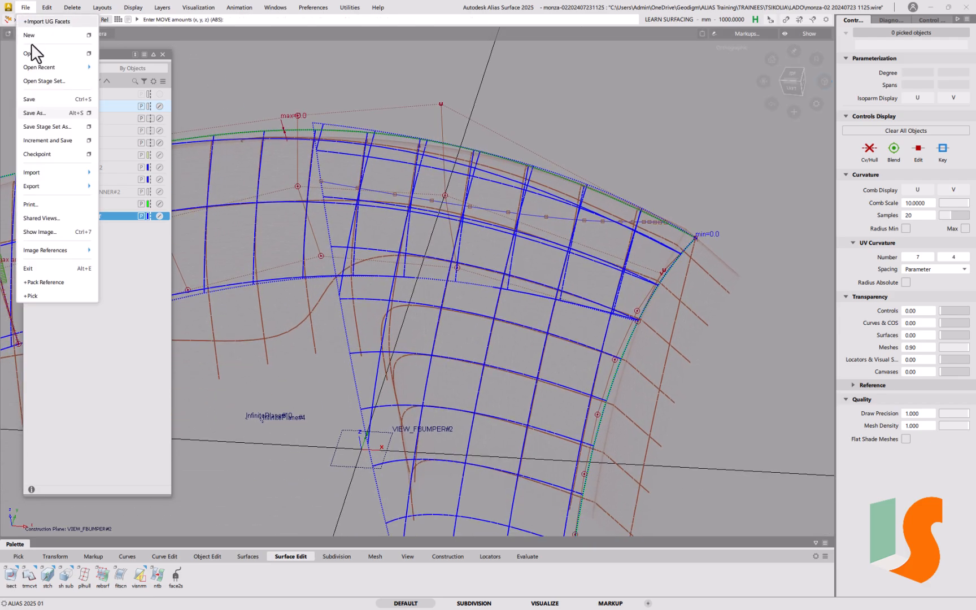
click(38, 117)
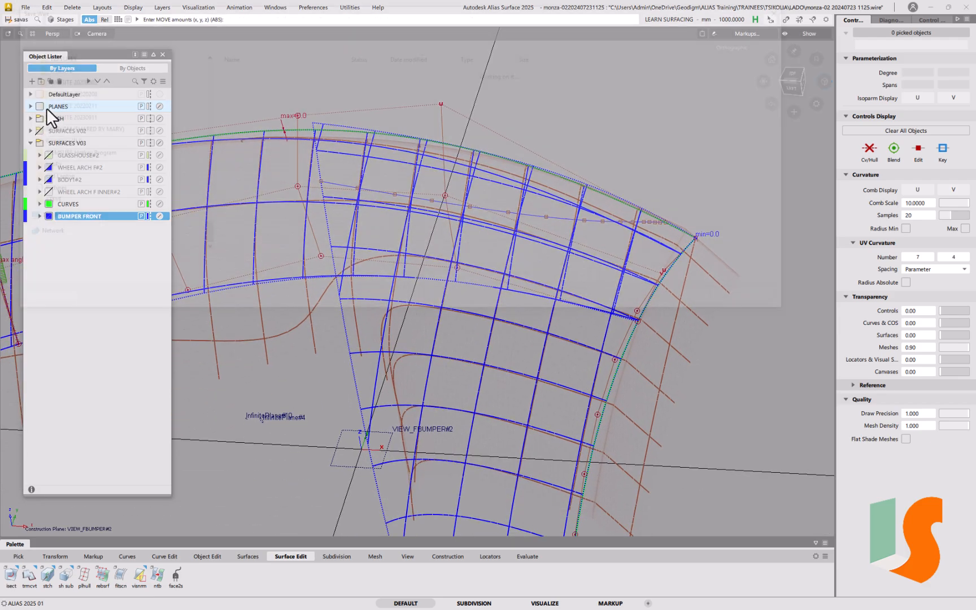
drag(129, 265, 232, 265)
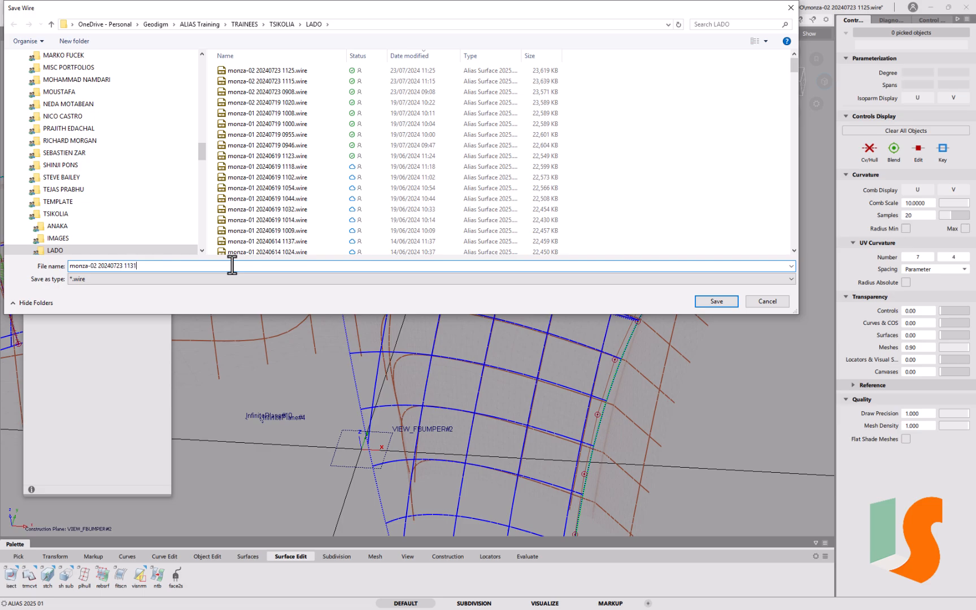
text(31)
key(Return)
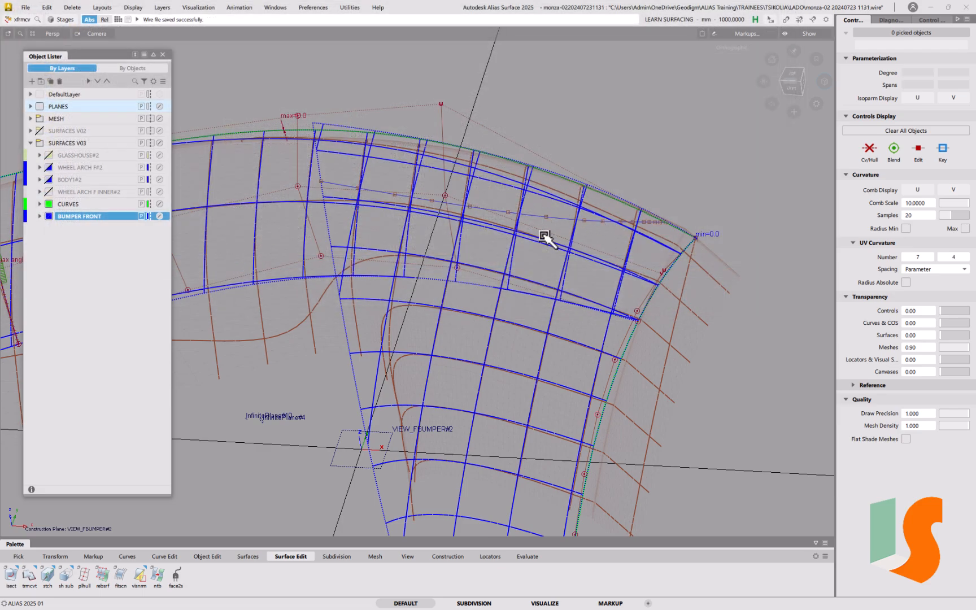
Shade the model to inspect the bumper surfaces against the mesh, and hide the MESH layer.
alt+shift+drag(593, 240, 572, 341)
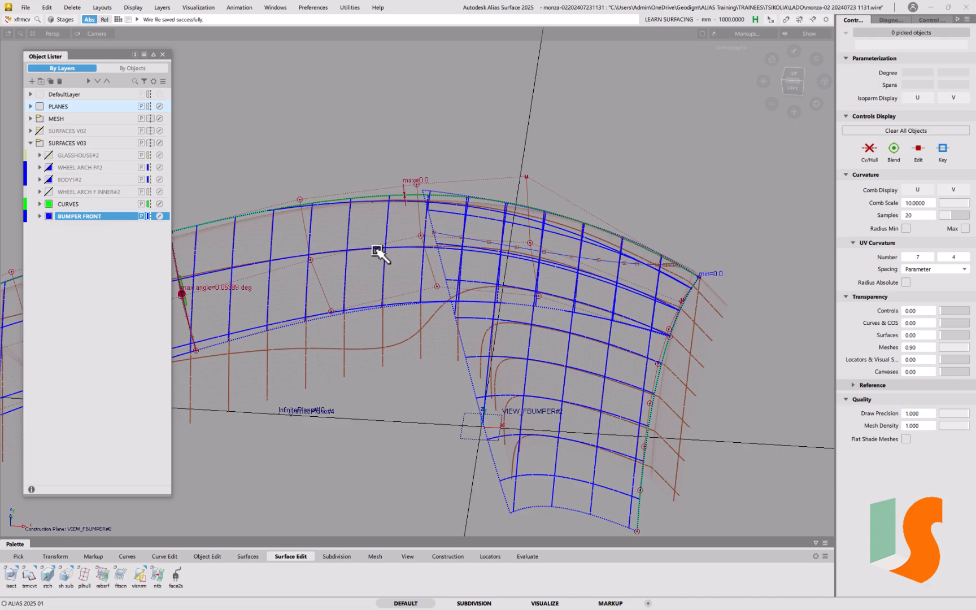
alt+shift+drag(405, 254, 484, 320)
mouse_move(467, 226)
alt+shift+mouse_down()
mouse_move(465, 285)
mouse_move(450, 290)
alt+shift+mouse_up()
key(ctrl+s)
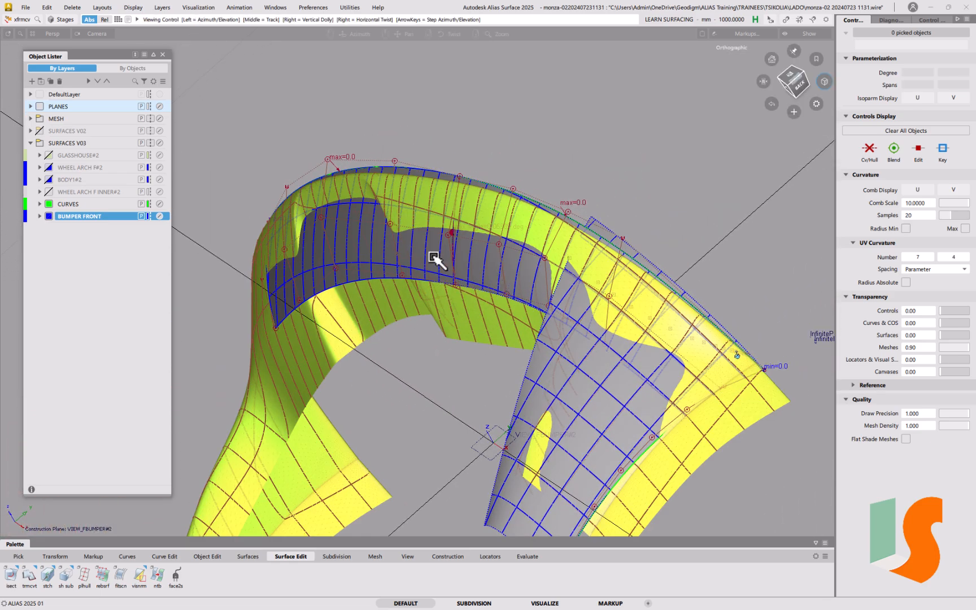
click(39, 120)
alt+shift+drag(412, 232, 653, 135)
Turn off the shading and examine the bumper surfaces' layout squarely in the top view.
key(ctrl+s)
click(797, 80)
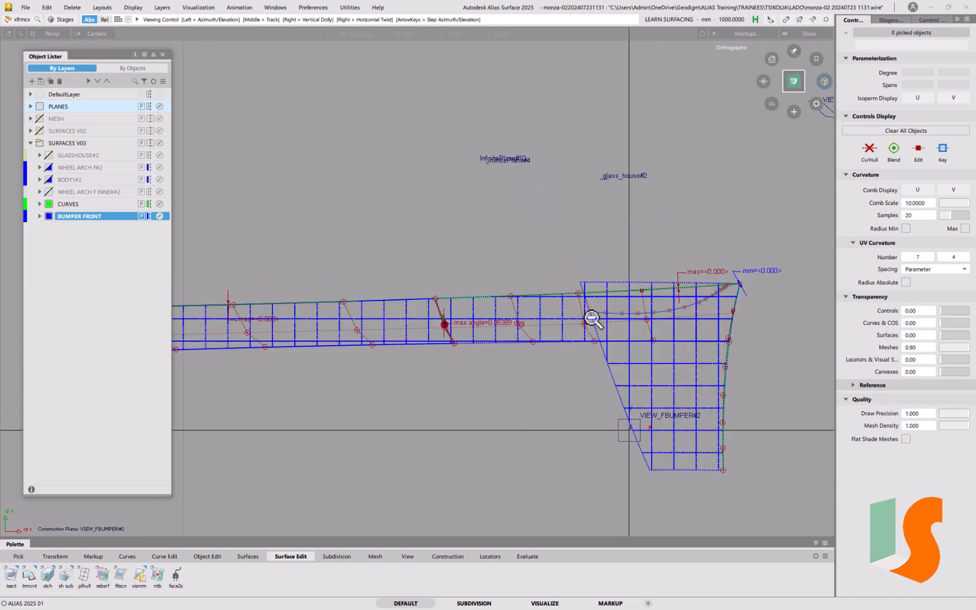
alt+shift+right_drag(588, 313, 521, 333)
alt+shift+middle_drag(521, 333, 606, 328)
drag(765, 84, 732, 51)
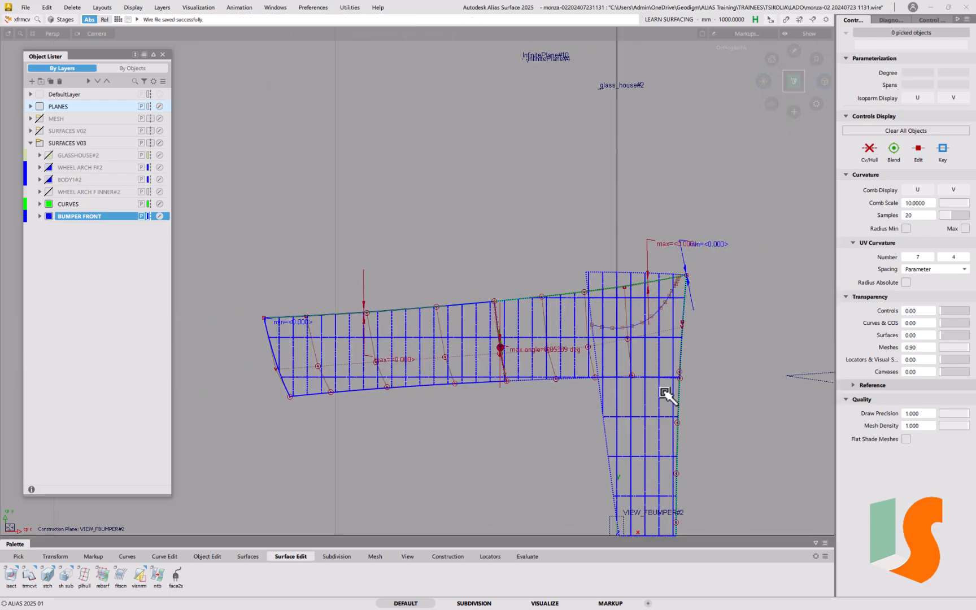
Switch the CV move mode to Slide and slide surface#149's middle CV at the seam slightly along its hull in the top view.
alt+shift+right_drag(615, 381, 624, 338)
alt+shift+middle_drag(576, 361, 612, 315)
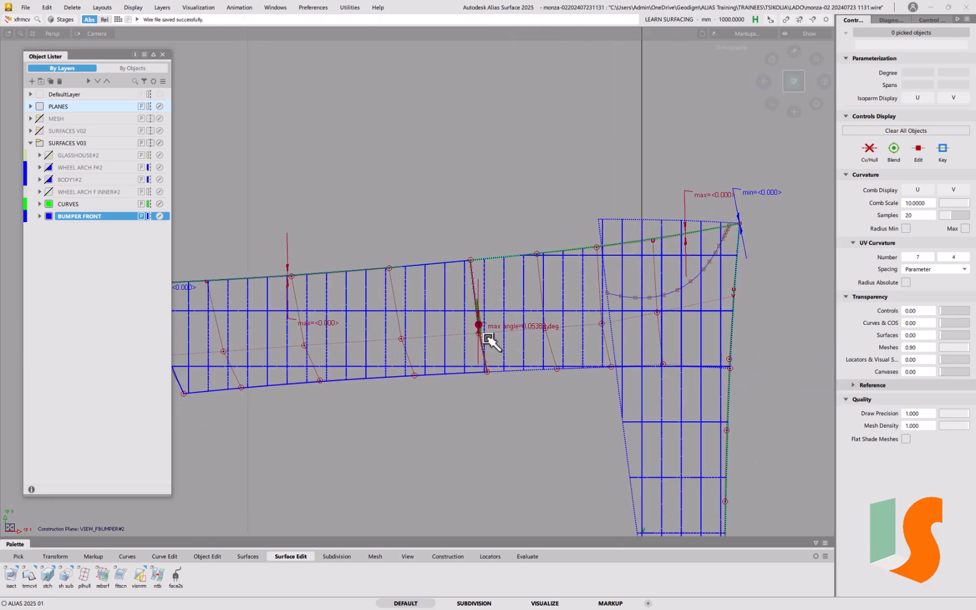
alt+shift+middle_drag(490, 329, 546, 318)
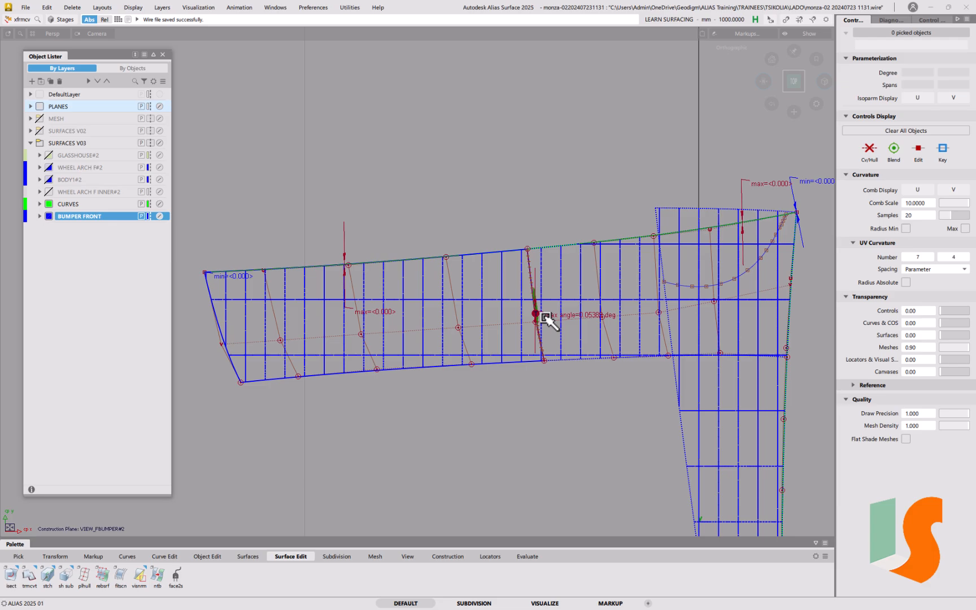
click(592, 317)
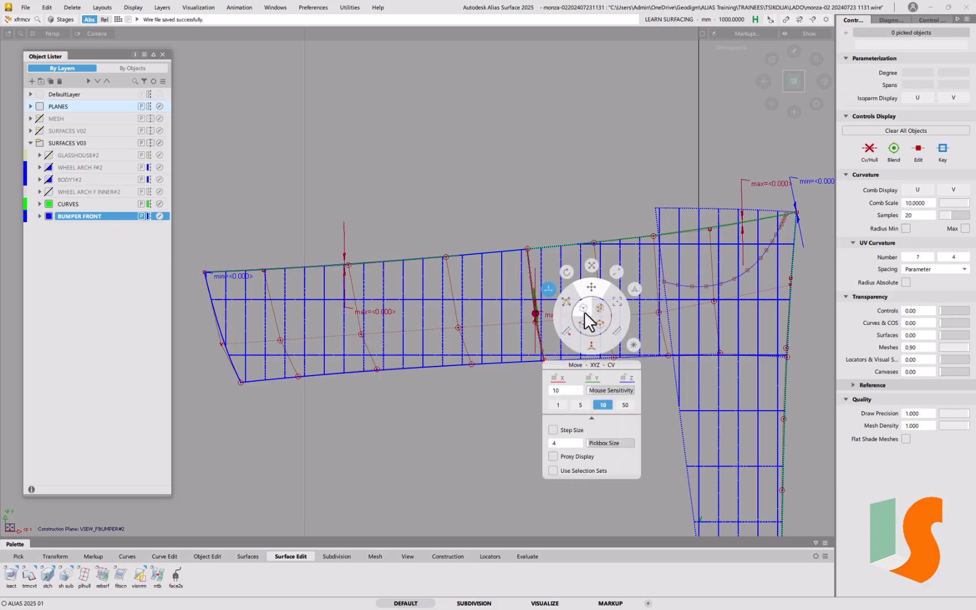
click(534, 328)
click(566, 341)
click(535, 313)
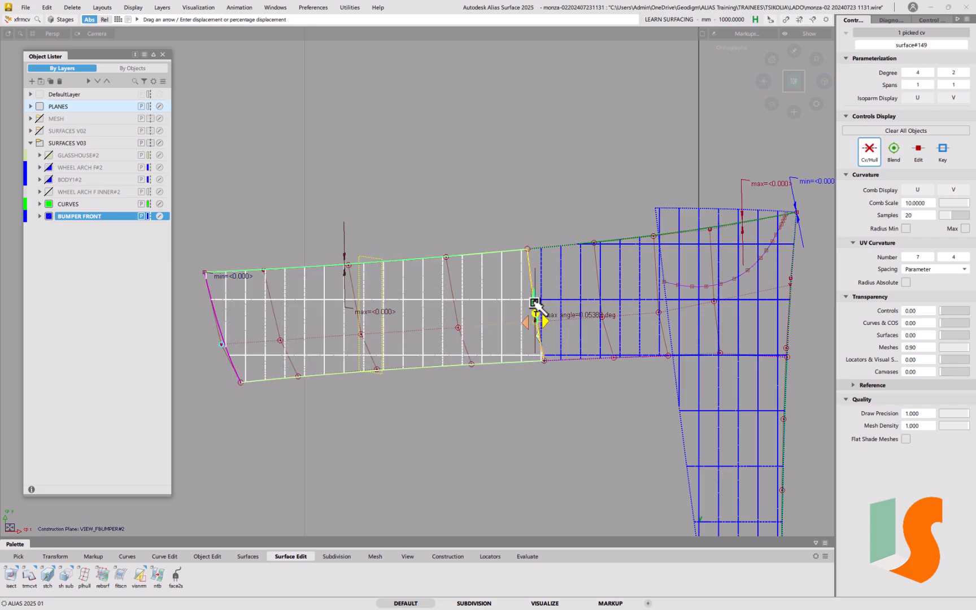
drag(537, 298, 534, 286)
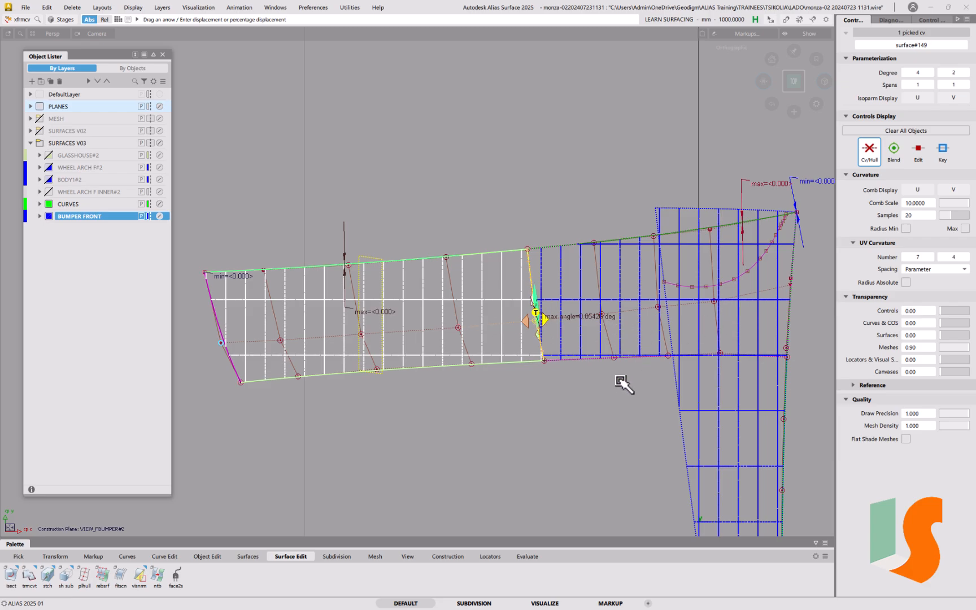
click(620, 351)
Examine the flow of the bumper surfaces and CV rows into the corner from oblique angles, with the view scaled non-proportionally.
alt+shift+drag(594, 318, 699, 220)
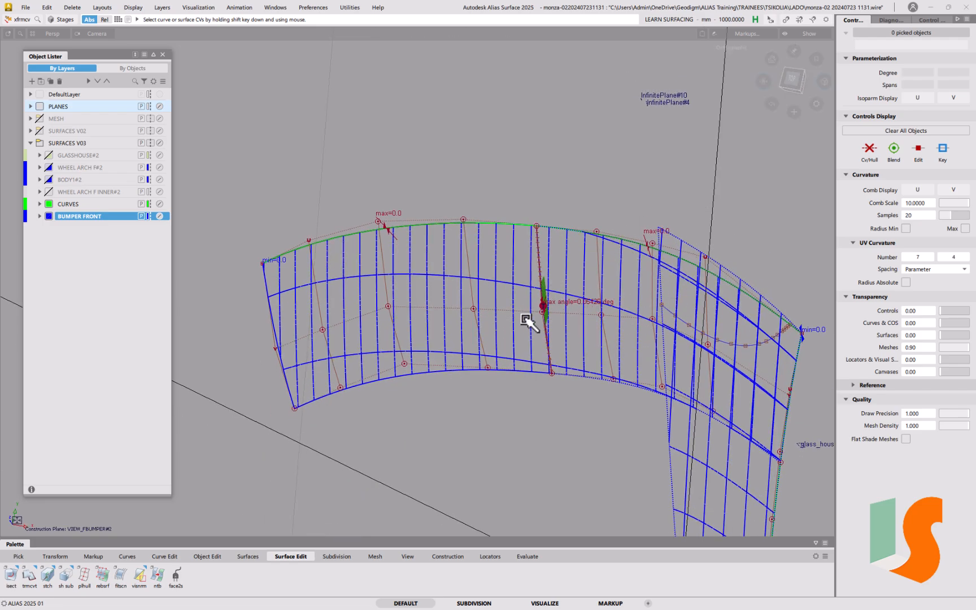
alt+shift+click(762, 84)
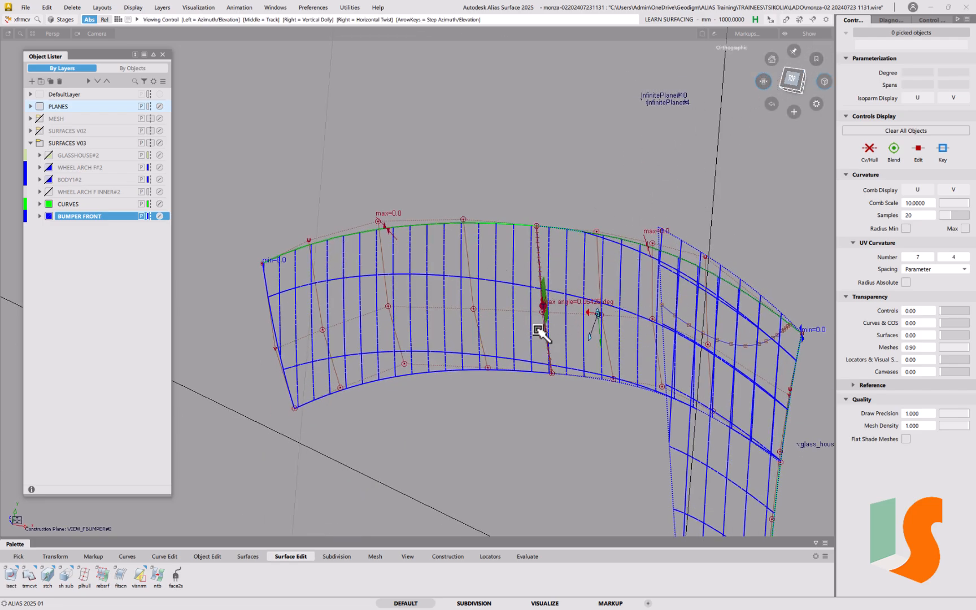
click(763, 82)
alt+shift+drag(652, 259, 694, 289)
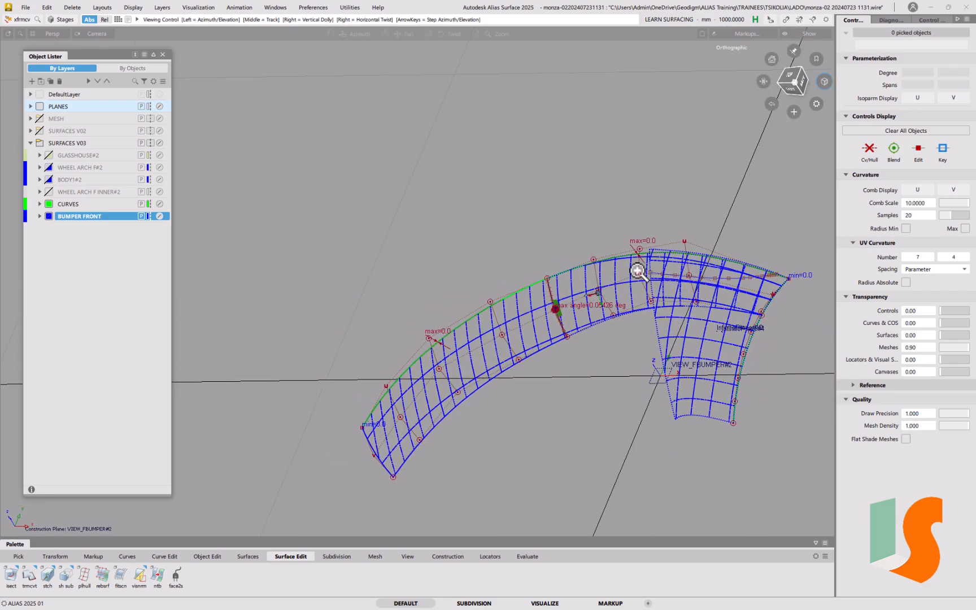
alt+shift+scroll(632, 280, up, 5)
mouse_move(632, 280)
alt+shift+mouse_down()
mouse_move(636, 253)
mouse_move(643, 272)
alt+shift+mouse_up()
alt+shift+drag(584, 305, 671, 287)
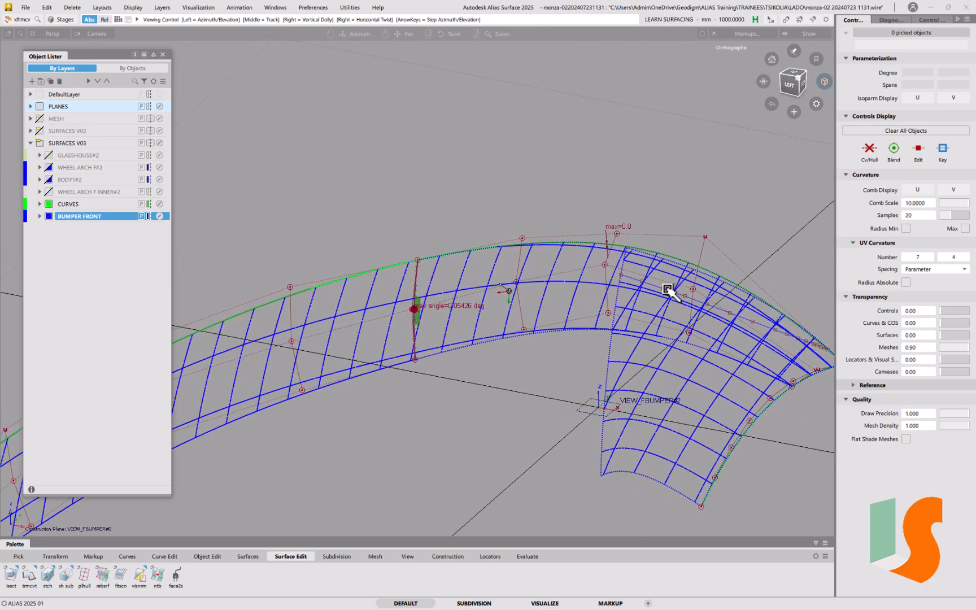
alt+shift+drag(743, 303, 591, 285)
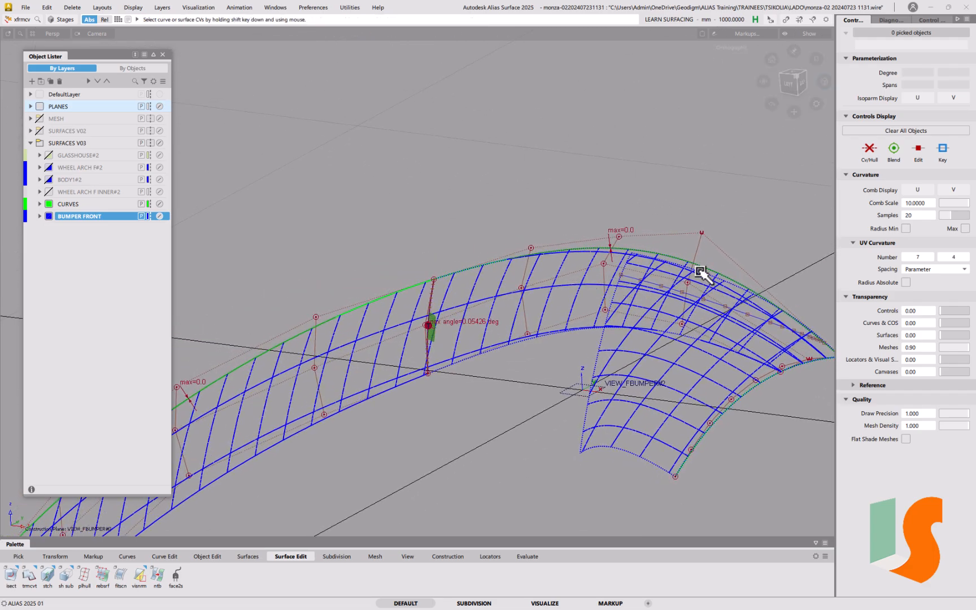
alt+shift+drag(613, 298, 589, 291)
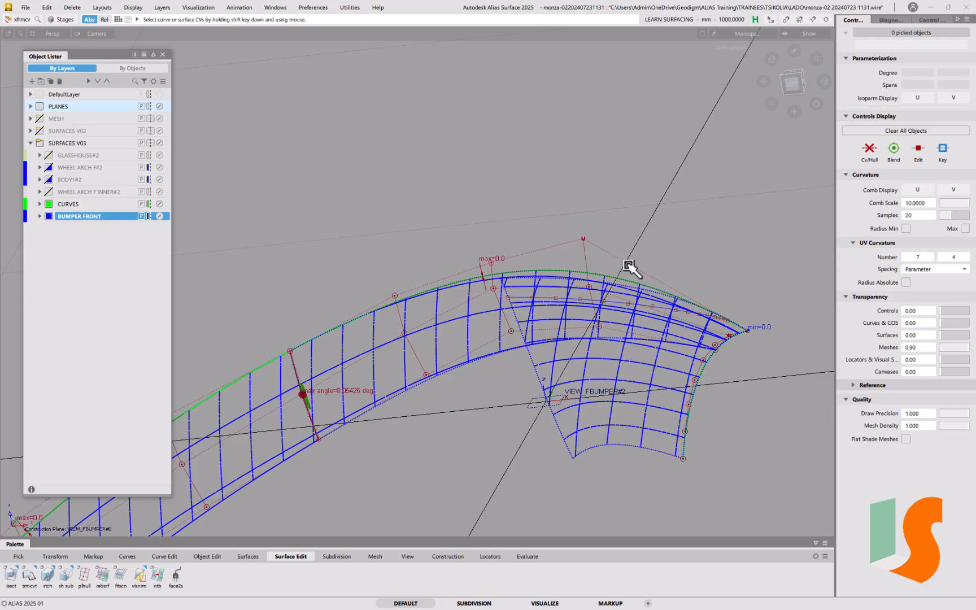
alt+shift+drag(672, 324, 679, 294)
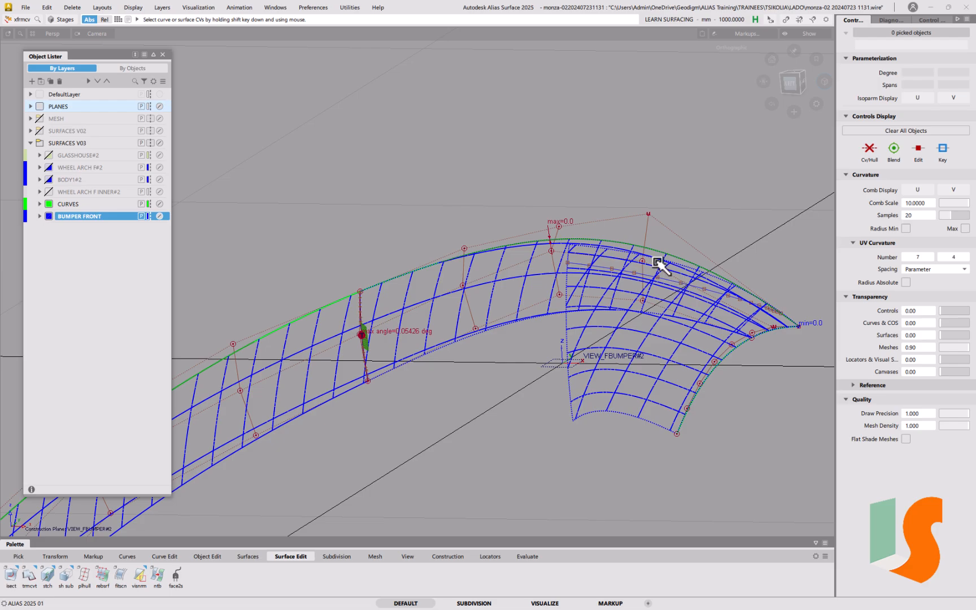
mouse_move(647, 239)
alt+shift+mouse_down()
mouse_move(638, 255)
mouse_move(648, 260)
alt+shift+mouse_up()
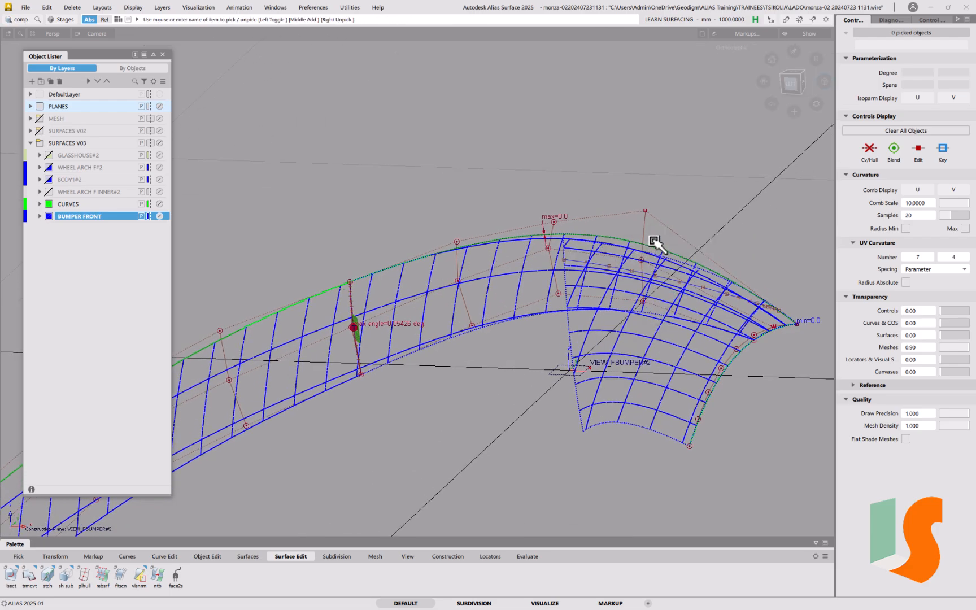
Pick the bumper's upper edge curve rebuildCurve#81 and examine its shape towards the corner from several angles and in the left view.
click(657, 254)
click(869, 151)
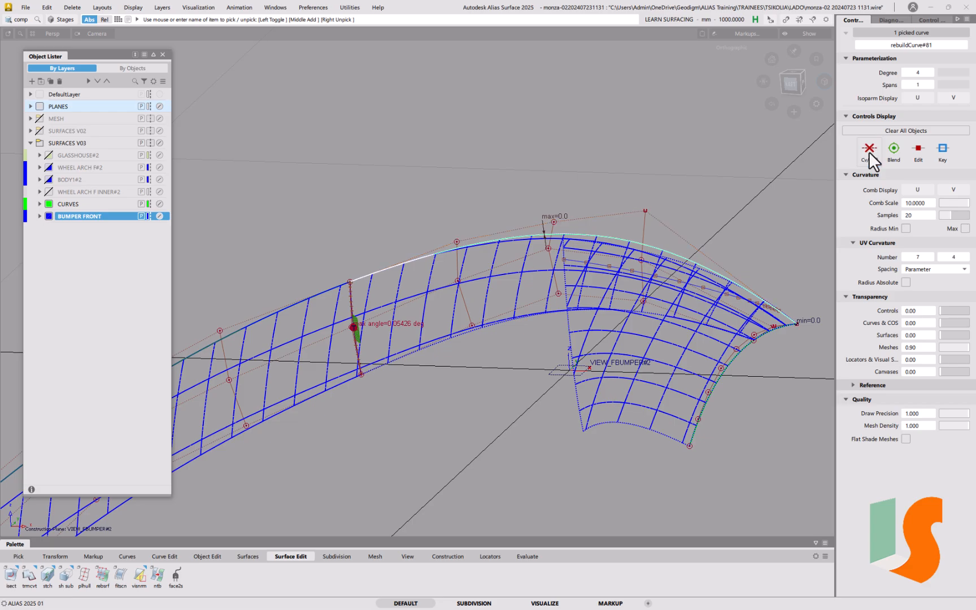
mouse_move(643, 267)
alt+shift+mouse_down()
mouse_move(691, 261)
mouse_move(710, 292)
mouse_move(644, 317)
mouse_move(660, 331)
mouse_move(631, 311)
mouse_move(662, 300)
mouse_move(634, 320)
mouse_move(626, 276)
alt+shift+mouse_up()
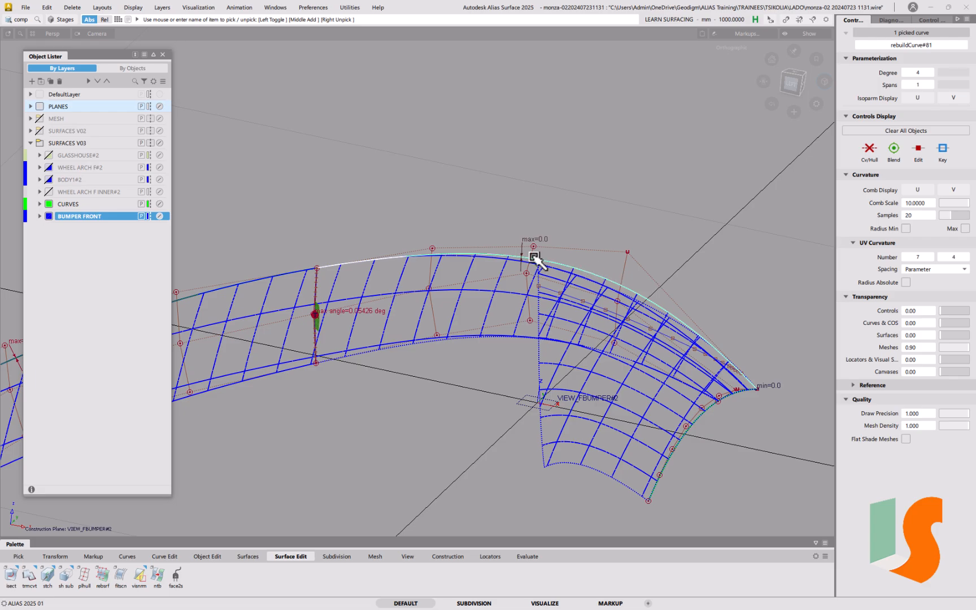
alt+shift+drag(566, 268, 595, 195)
mouse_move(599, 296)
alt+shift+mouse_down()
mouse_move(593, 305)
mouse_move(588, 289)
alt+shift+mouse_up()
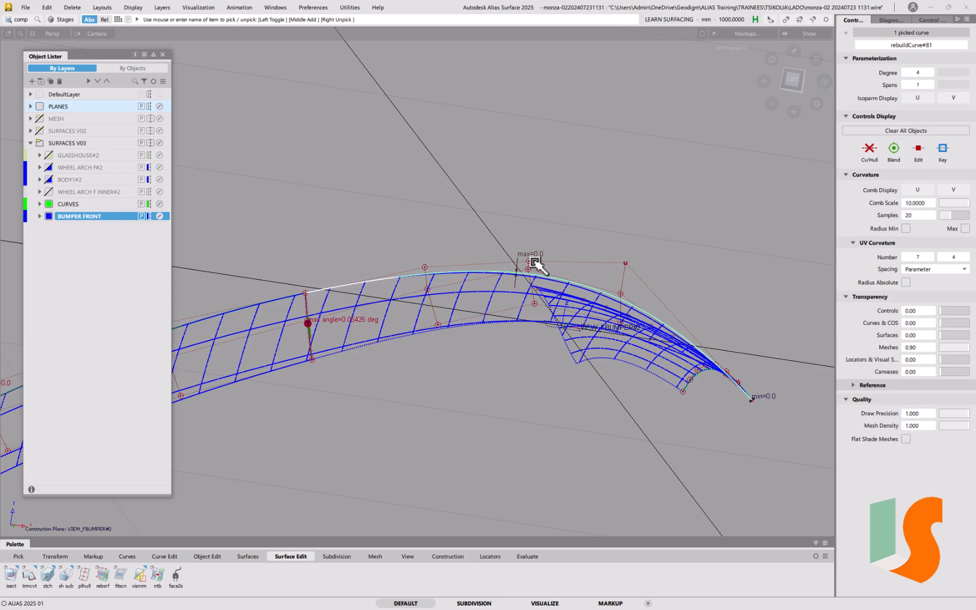
alt+shift+drag(551, 305, 675, 341)
alt+shift+middle_drag(690, 343, 669, 350)
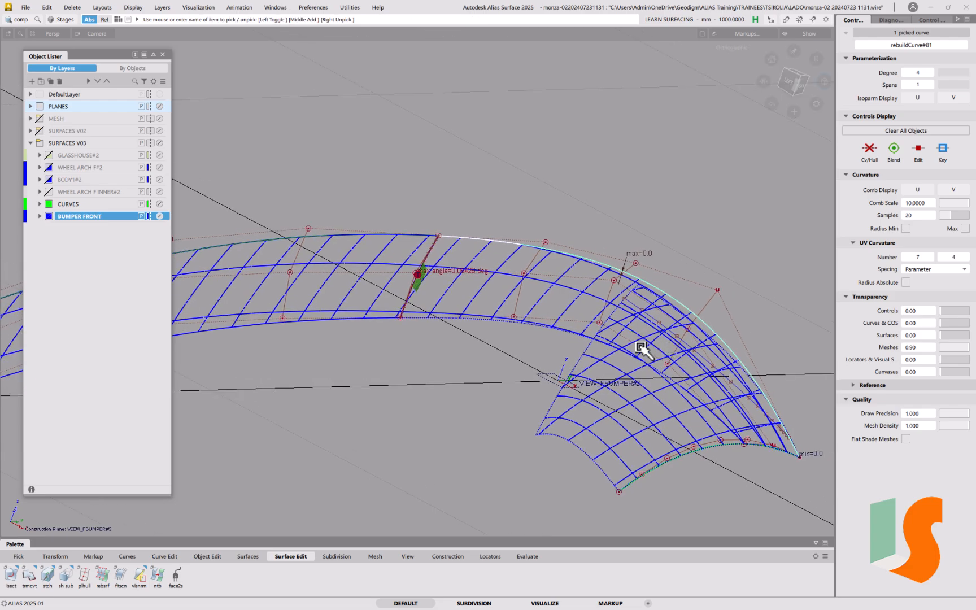
alt+shift+middle_drag(458, 290, 587, 260)
alt+shift+drag(588, 260, 700, 226)
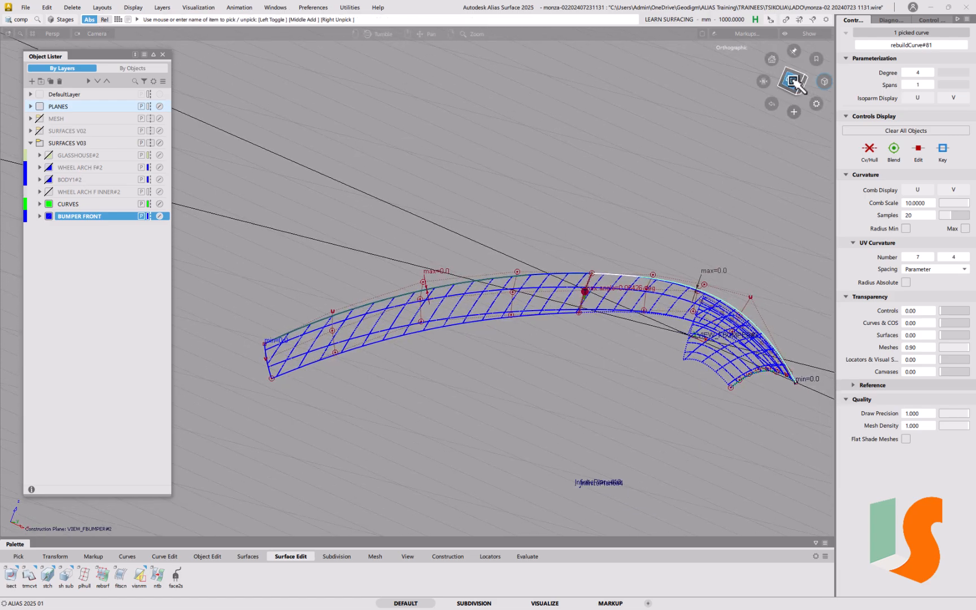
click(793, 80)
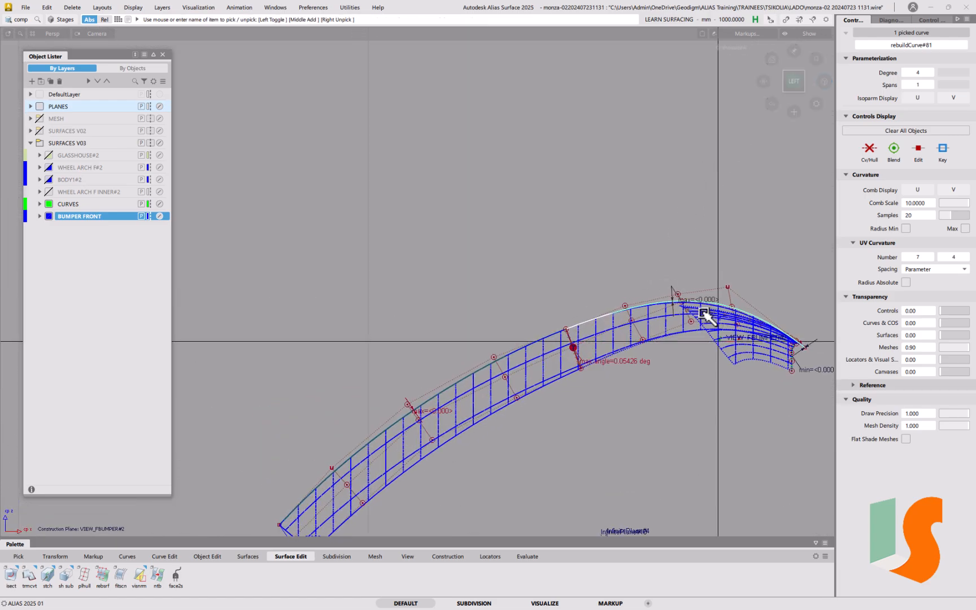
alt+shift+drag(703, 316, 684, 321)
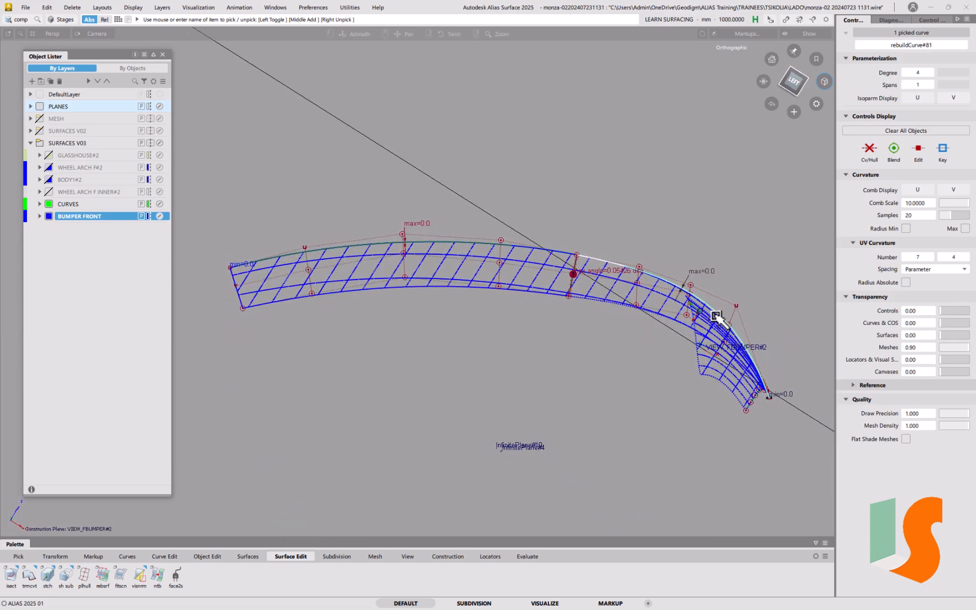
alt+shift+middle_drag(716, 317, 632, 312)
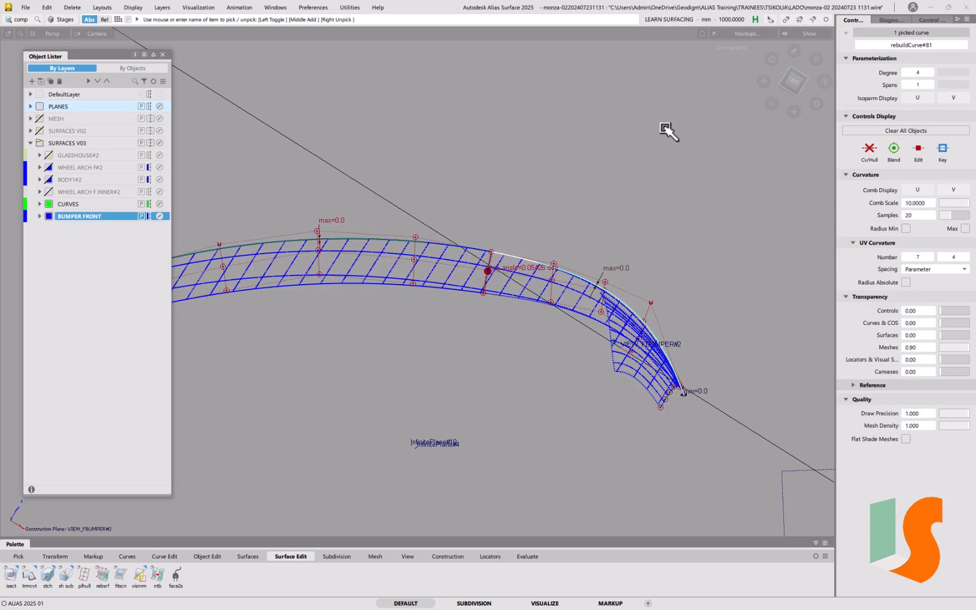
drag(758, 79, 759, 78)
alt+shift+drag(645, 227, 646, 198)
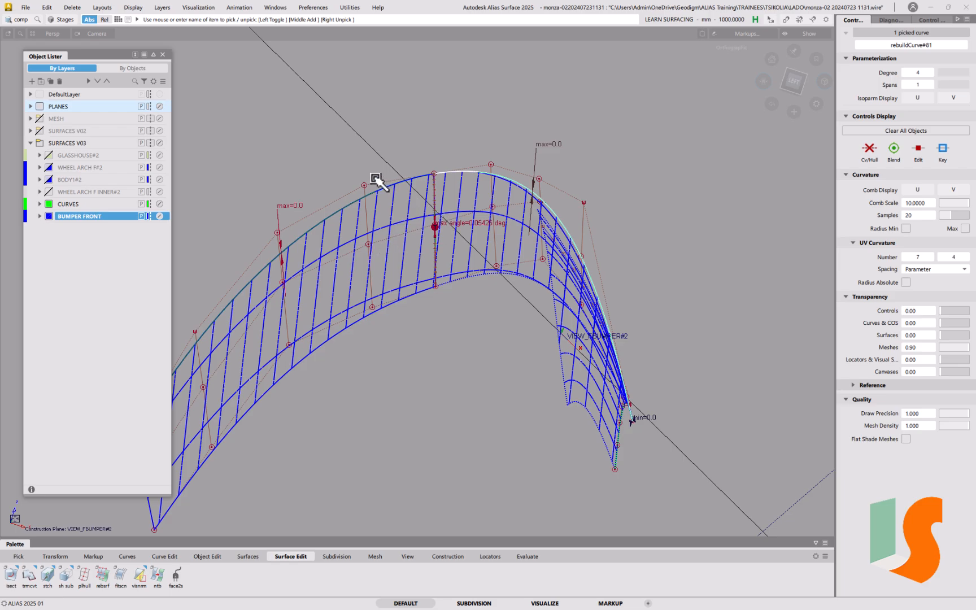
Move the middle-row CV of surface#149 beside the seam slightly up in Z using the XYZ move mode, and deselect it.
key(t)
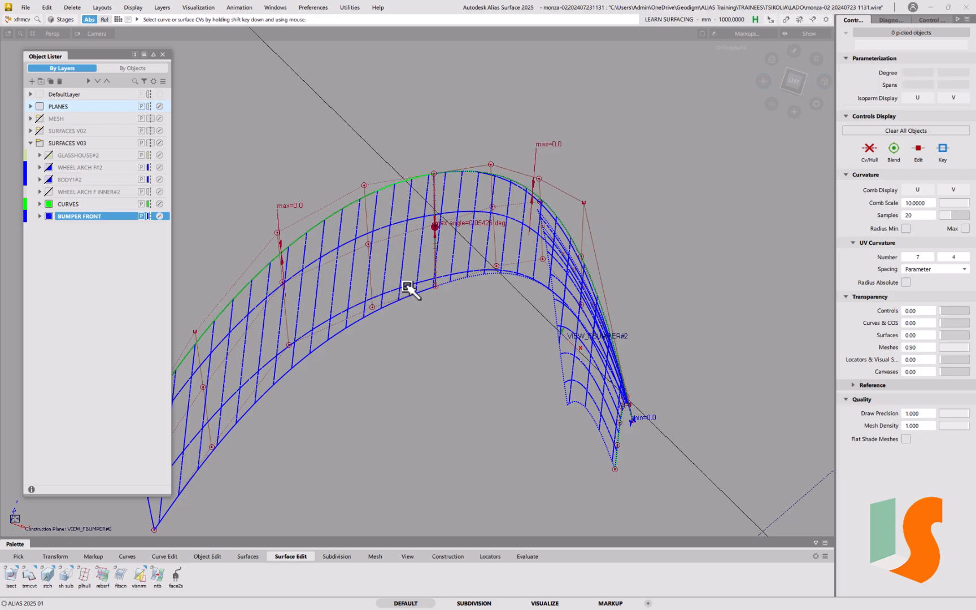
right_click(407, 286)
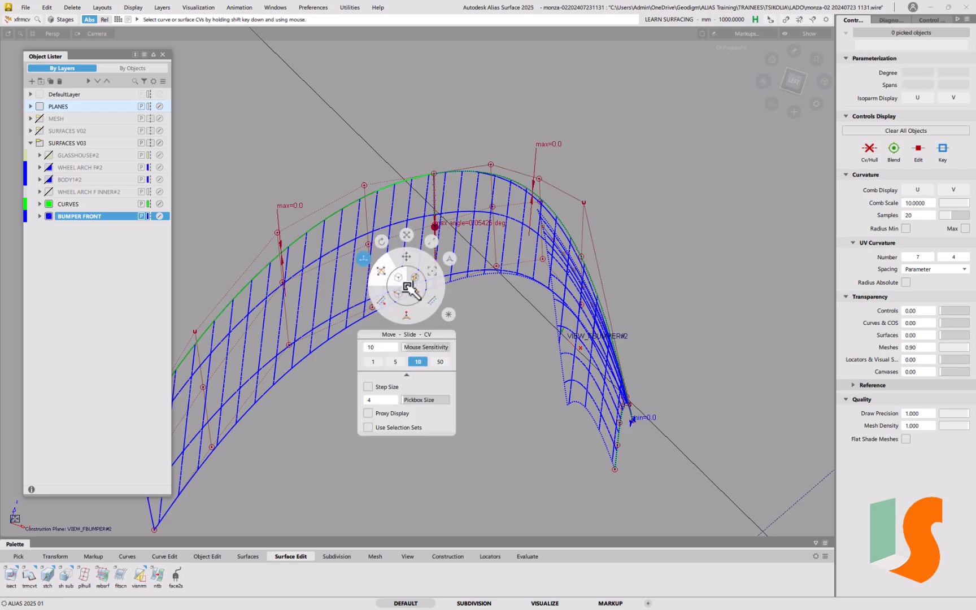
key(space)
click(368, 245)
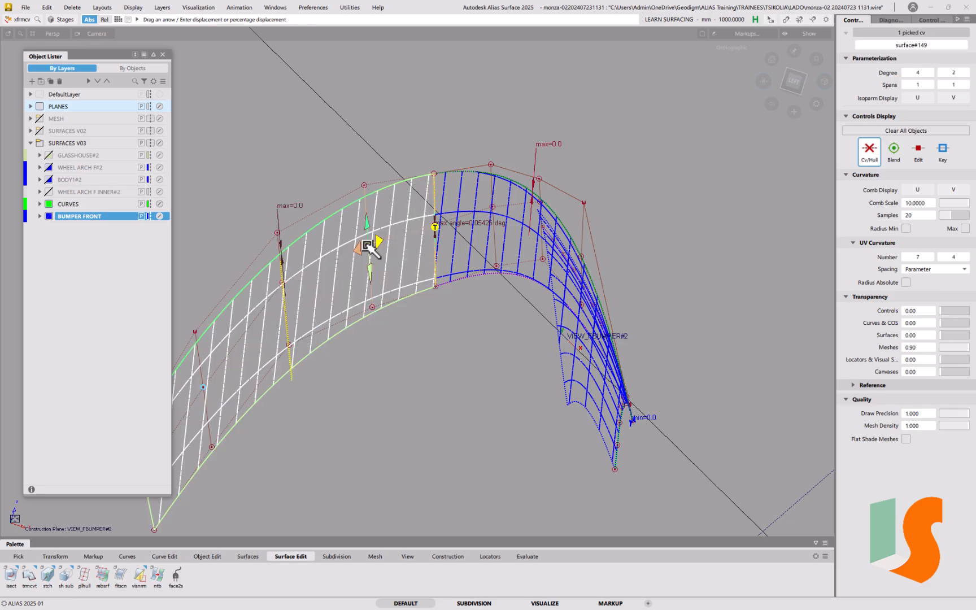
right_click(411, 320)
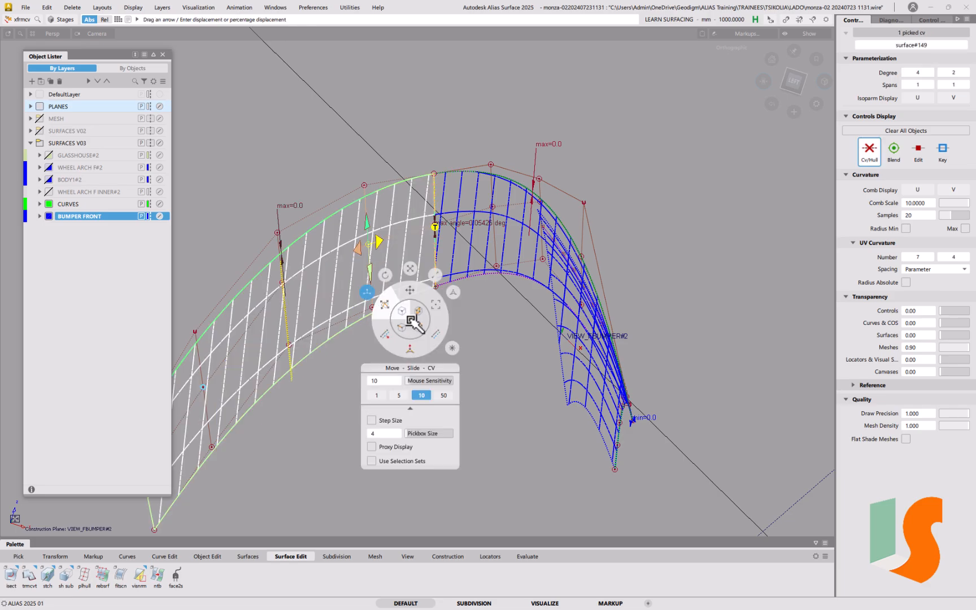
click(412, 291)
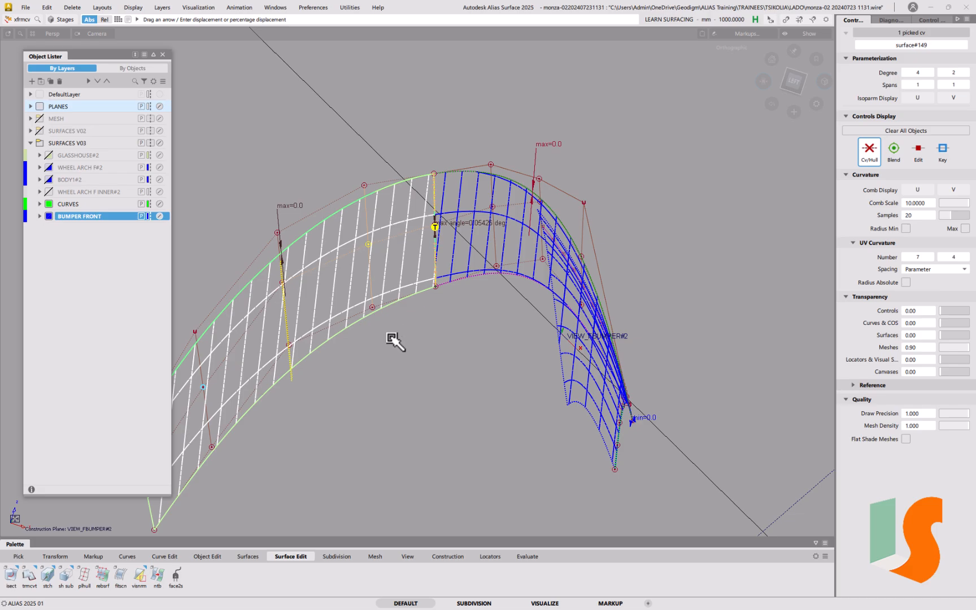
right_drag(391, 337, 399, 313)
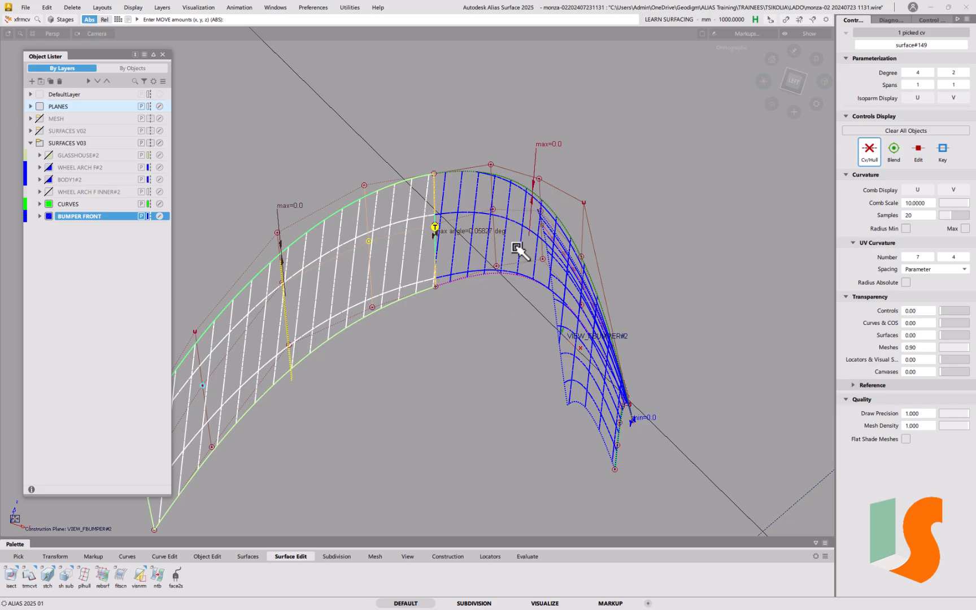
right_drag(468, 355, 469, 341)
click(539, 246)
Return to the top view and slide surface#149's middle CV at the seam again to refine the angle to the neighbouring surface.
key(shift+alt)
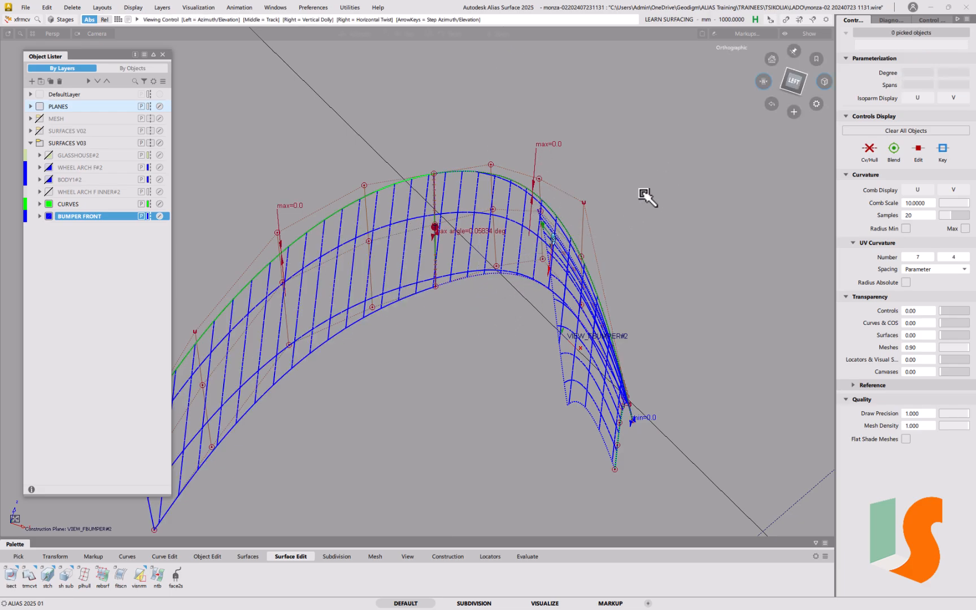
click(764, 82)
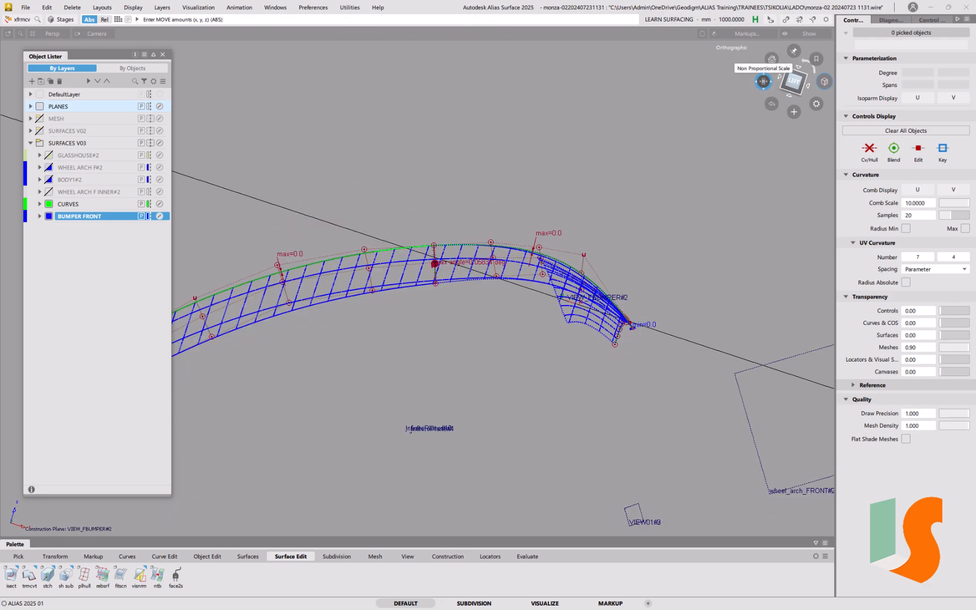
click(798, 73)
scroll(529, 264, up, 5)
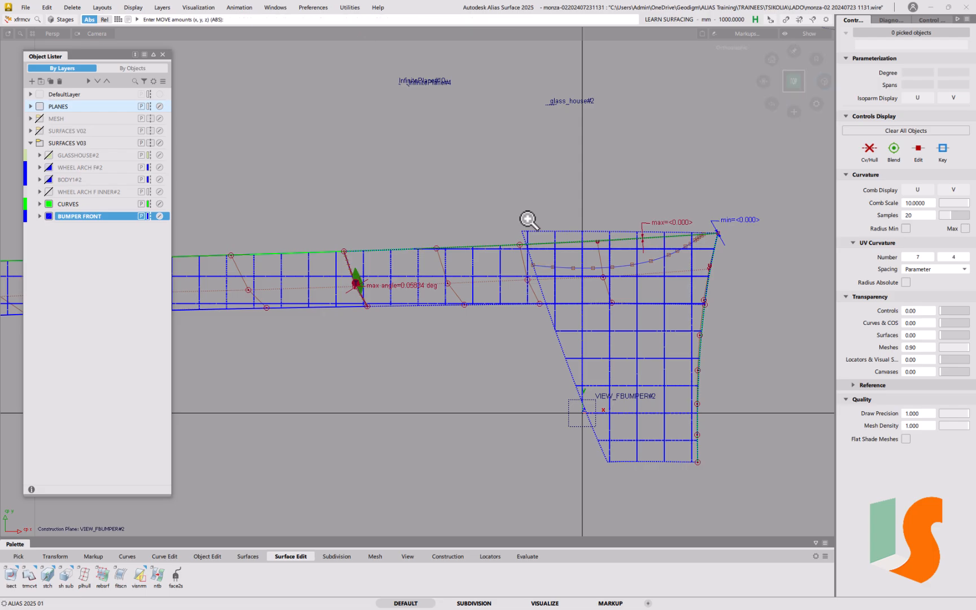
alt+shift+middle_drag(523, 266, 597, 298)
alt+shift+right_drag(686, 327, 685, 266)
alt+shift+middle_drag(684, 267, 633, 288)
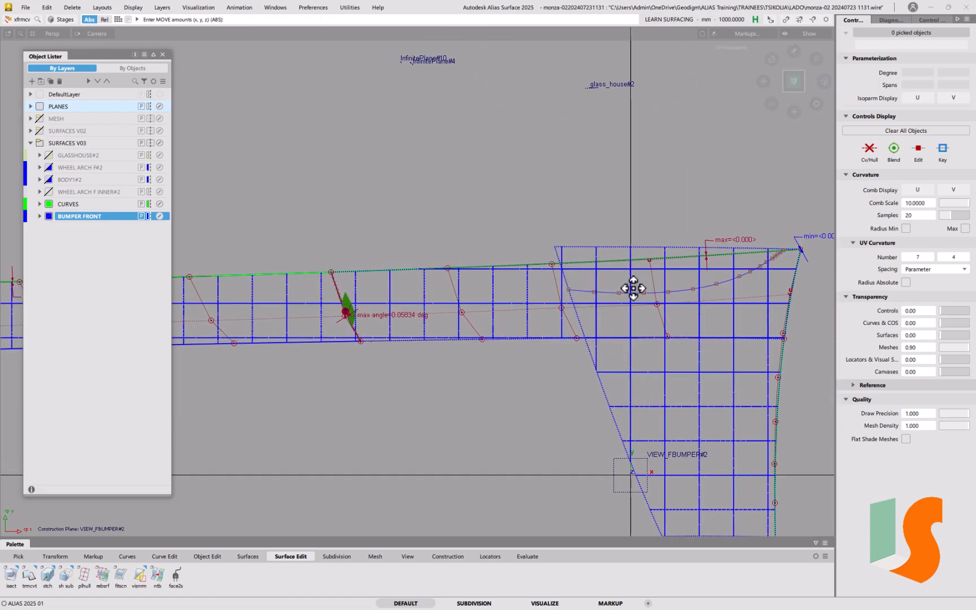
alt+shift+right_drag(601, 296, 590, 297)
alt+shift+middle_drag(589, 297, 640, 299)
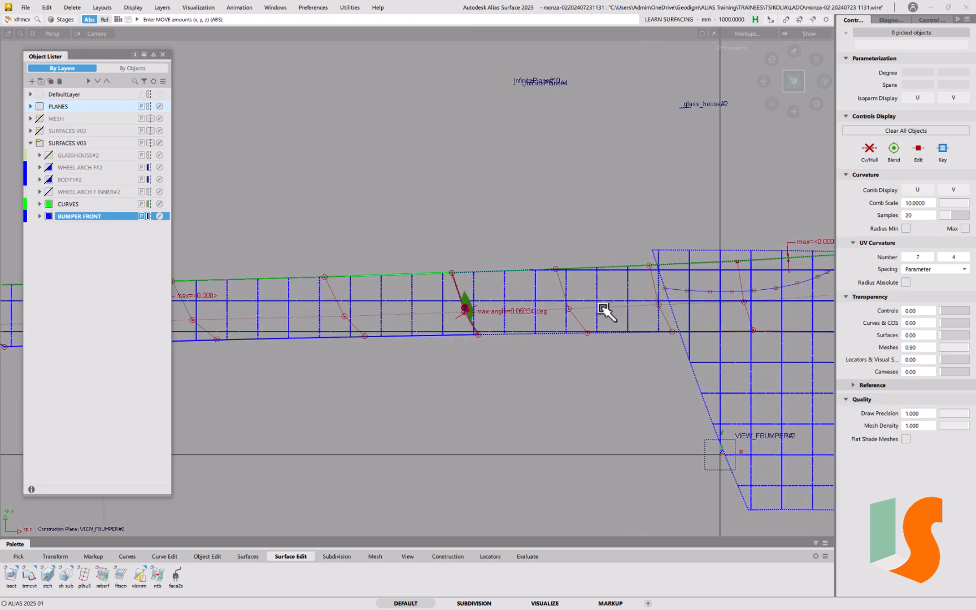
click(464, 314)
click(424, 293)
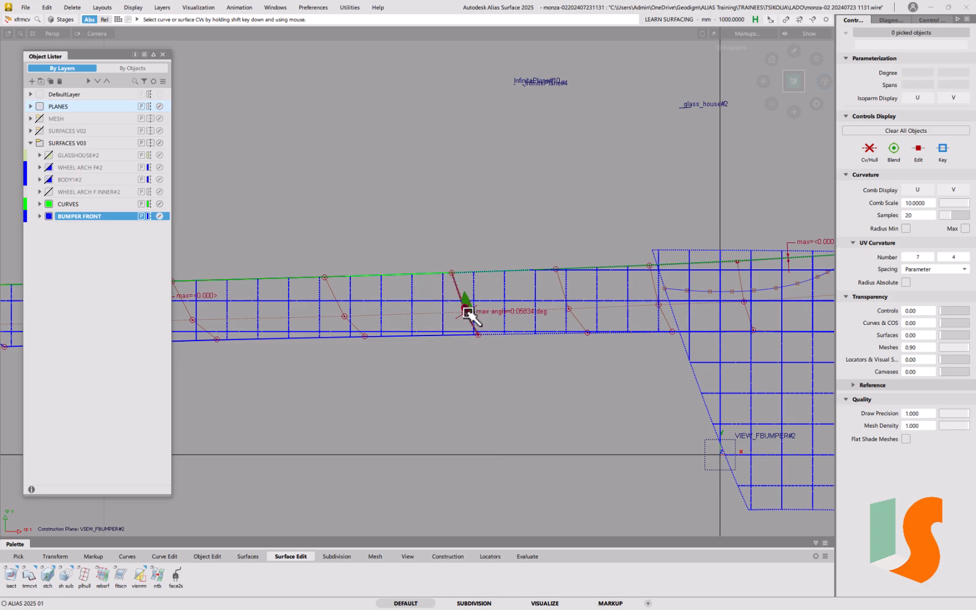
click(468, 314)
click(493, 333)
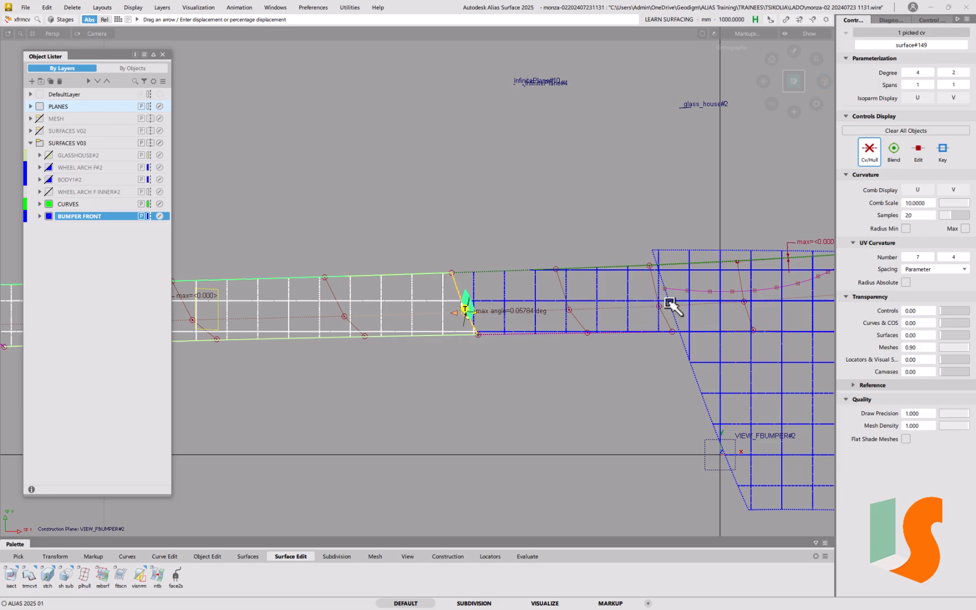
alt+shift+drag(708, 321, 644, 291)
alt+shift+drag(648, 338, 650, 294)
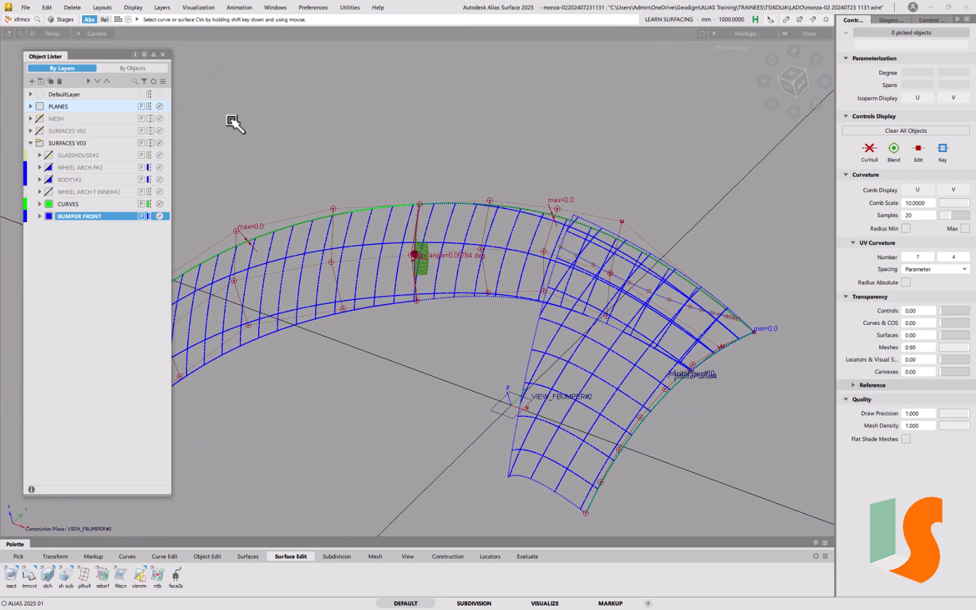
click(27, 7)
click(33, 114)
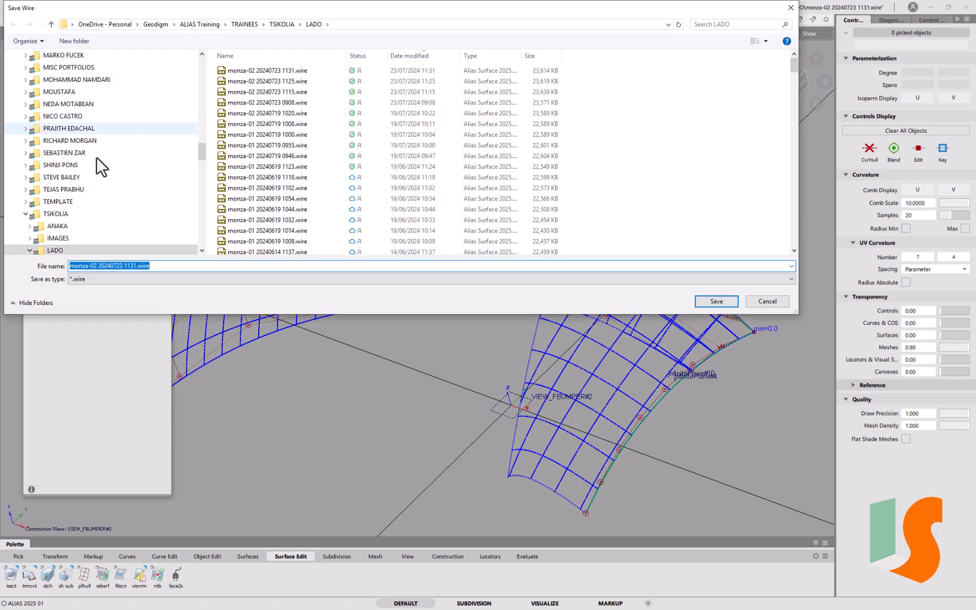
click(146, 266)
text(37)
key(Return)
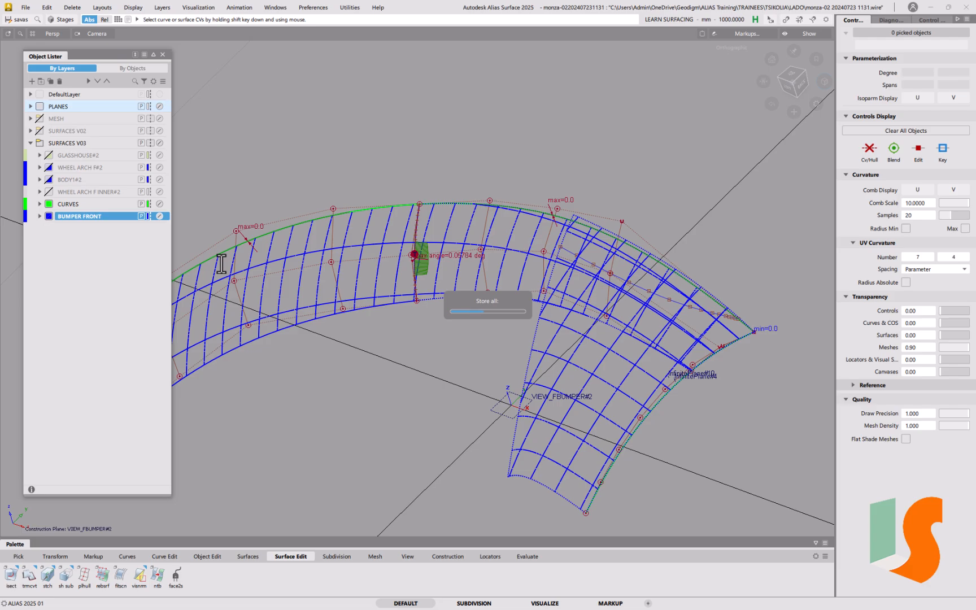
Examine how the front bumper surfaces and their intersection line run into the corner tip from several angles.
alt+shift+drag(616, 333, 610, 232)
alt+shift+drag(667, 279, 588, 276)
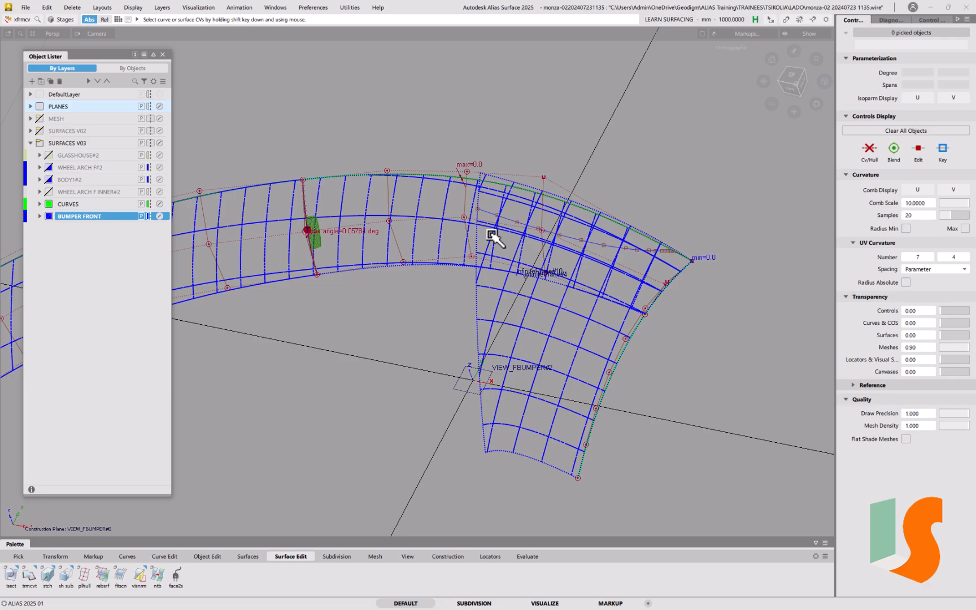
alt+shift+drag(567, 257, 590, 245)
alt+shift+right_drag(591, 245, 615, 224)
alt+shift+middle_drag(616, 224, 554, 219)
alt+shift+middle_drag(681, 252, 612, 266)
alt+shift+drag(612, 265, 590, 240)
alt+shift+middle_drag(590, 239, 614, 250)
alt+shift+drag(614, 250, 584, 258)
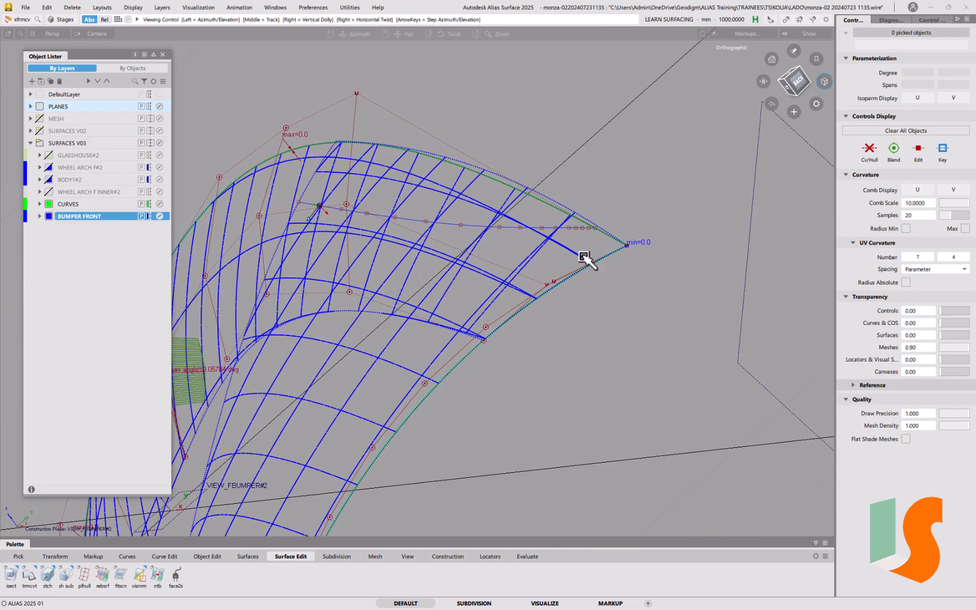
Make the MESH layer visible and view the bumper corner surfaces against it up close.
click(40, 118)
alt+shift+drag(524, 235, 535, 244)
alt+shift+right_drag(535, 244, 573, 206)
alt+shift+middle_drag(573, 206, 638, 235)
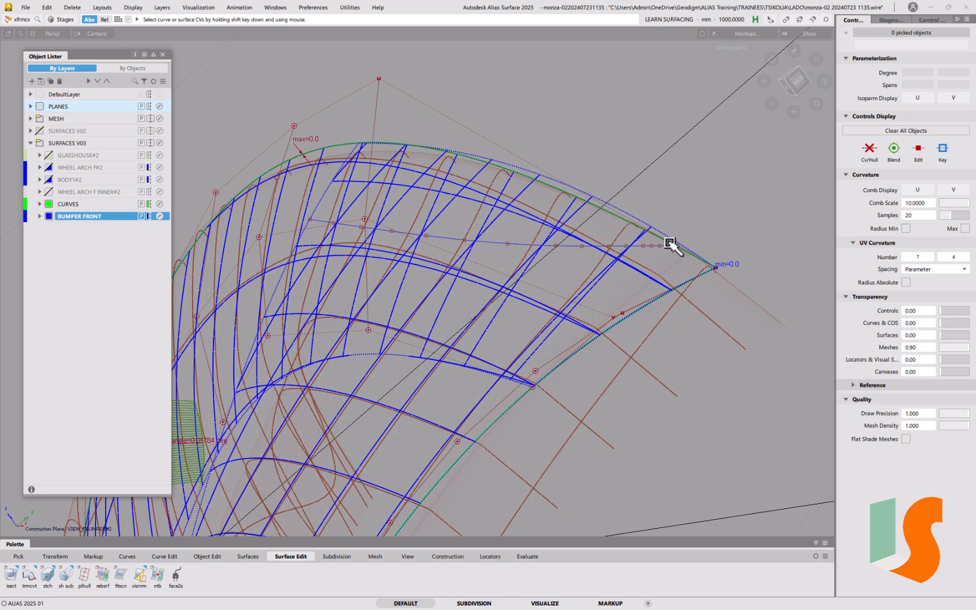
Pick surface#151 at the bumper corner, display its CVs and hulls, and clear the selection.
ctrl+shift+drag(565, 227, 556, 223)
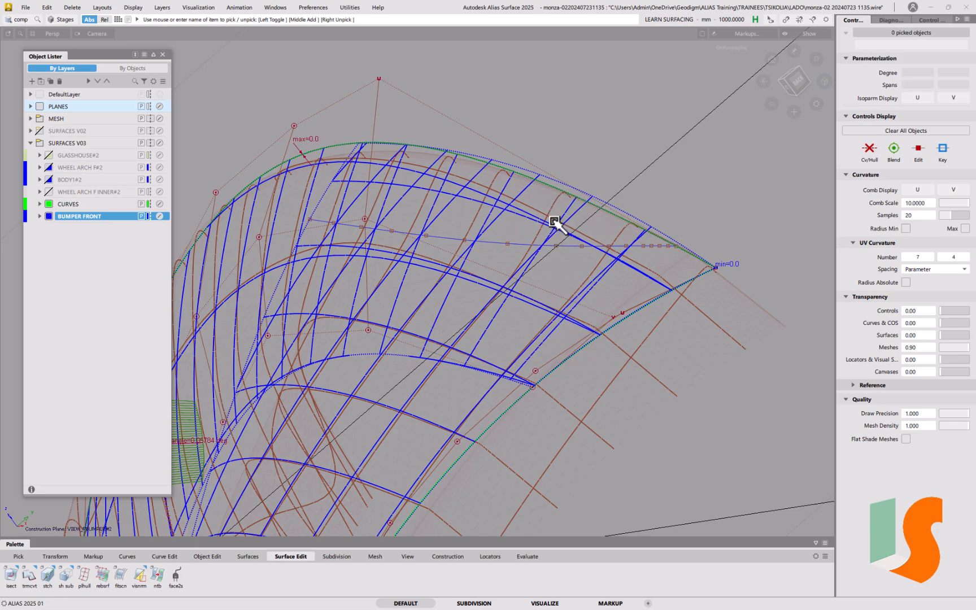
click(561, 186)
click(597, 210)
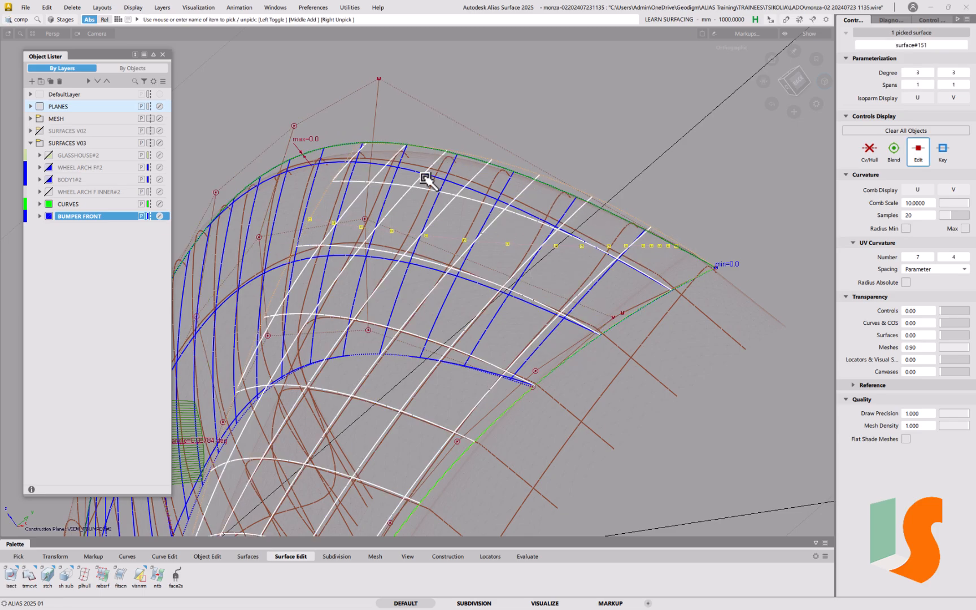
alt+shift+drag(601, 298, 649, 249)
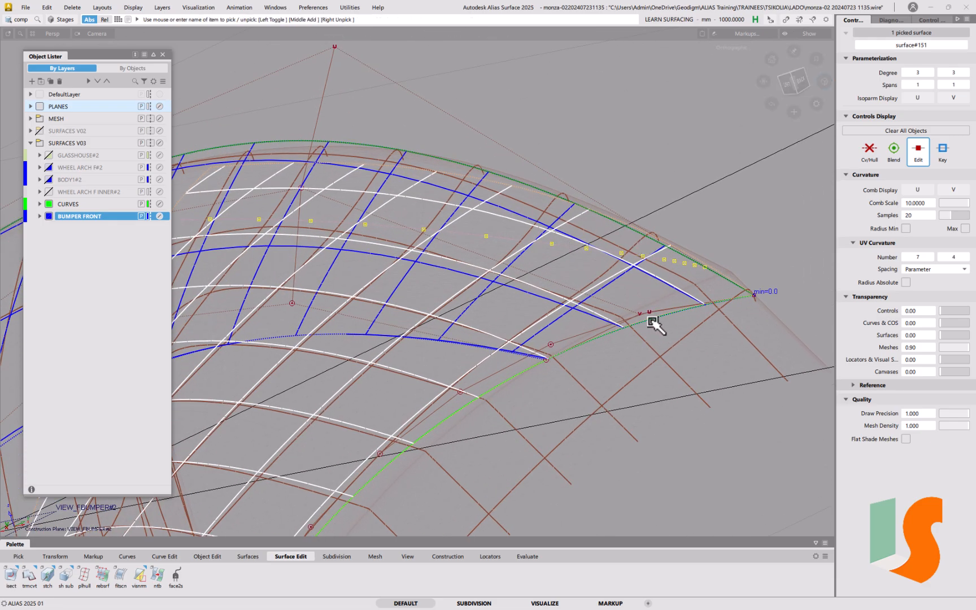
alt+shift+drag(666, 311, 619, 246)
ctrl+shift+drag(634, 299, 570, 264)
ctrl+shift+drag(436, 338, 393, 353)
click(376, 390)
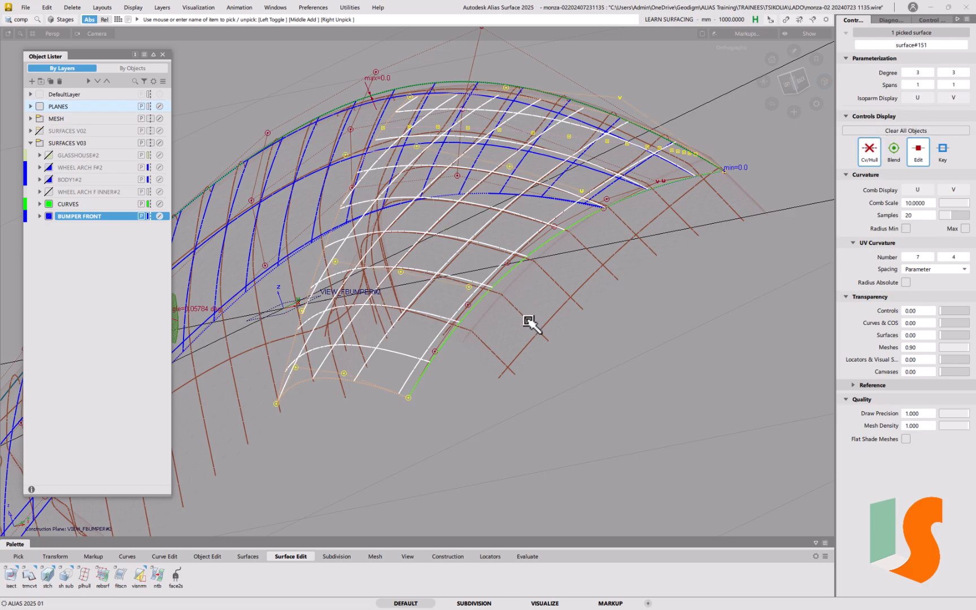
click(636, 226)
alt+shift+middle_drag(636, 227, 628, 249)
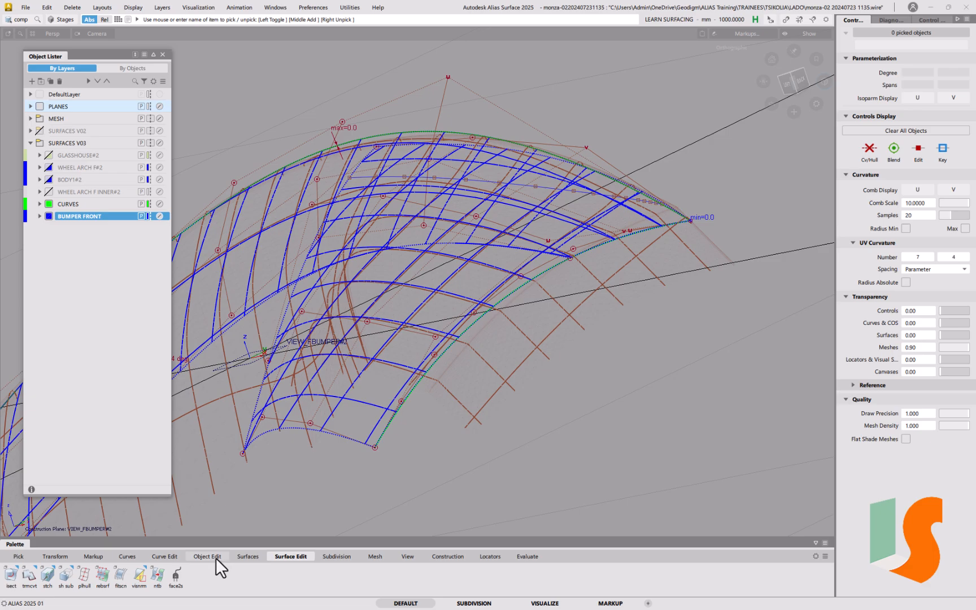
Align surface#151's outer edge to the green curve running along it, with G0 continuity and Create History off.
click(197, 556)
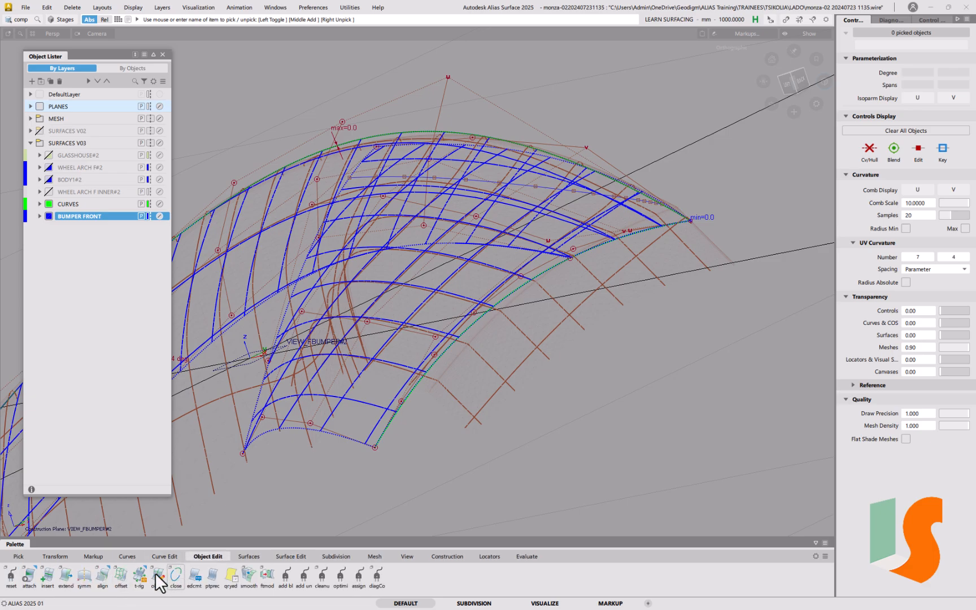
double_click(95, 582)
click(135, 71)
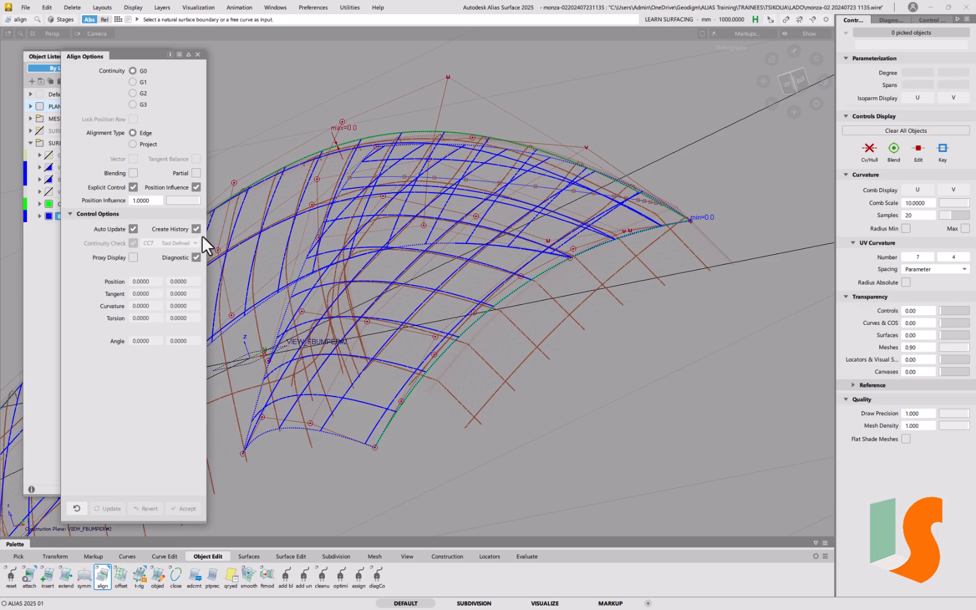
click(480, 320)
click(510, 326)
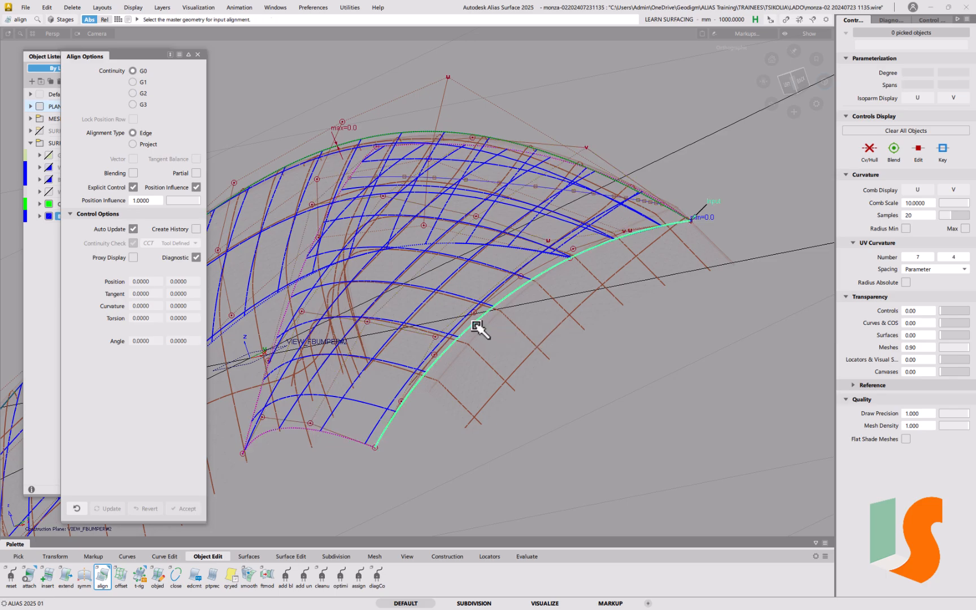
click(479, 325)
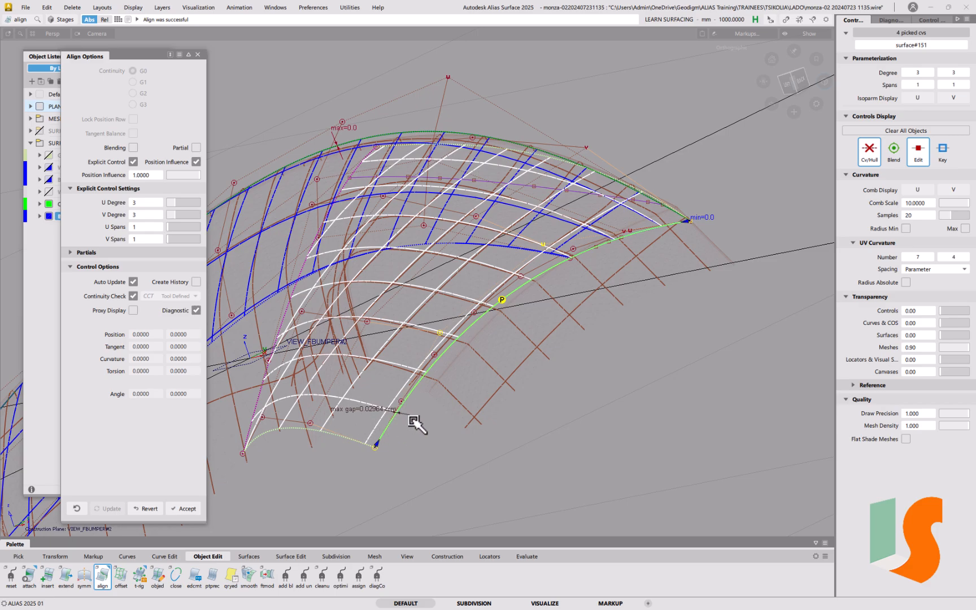
Raise the aligned surface#151 to U degree 5 with Position Influence at 1.0, and check the result from the top and obliquely.
drag(196, 175, 66, 187)
drag(154, 184, 60, 189)
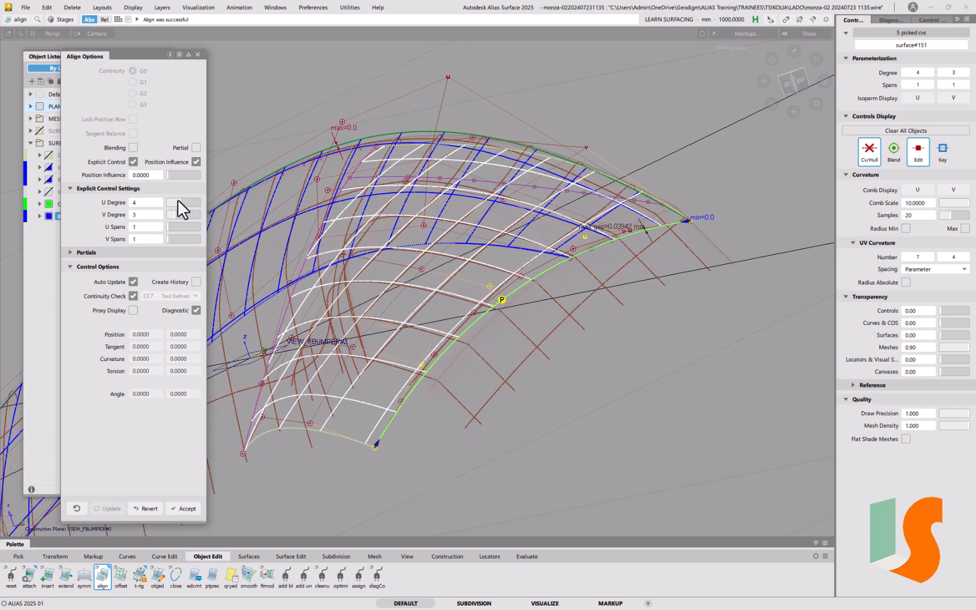
click(184, 201)
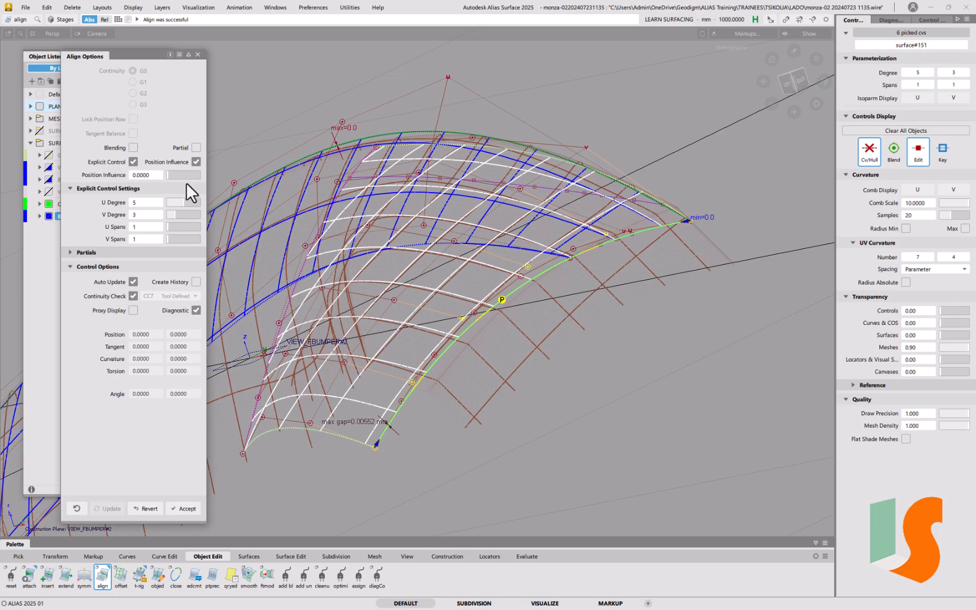
drag(170, 176, 208, 169)
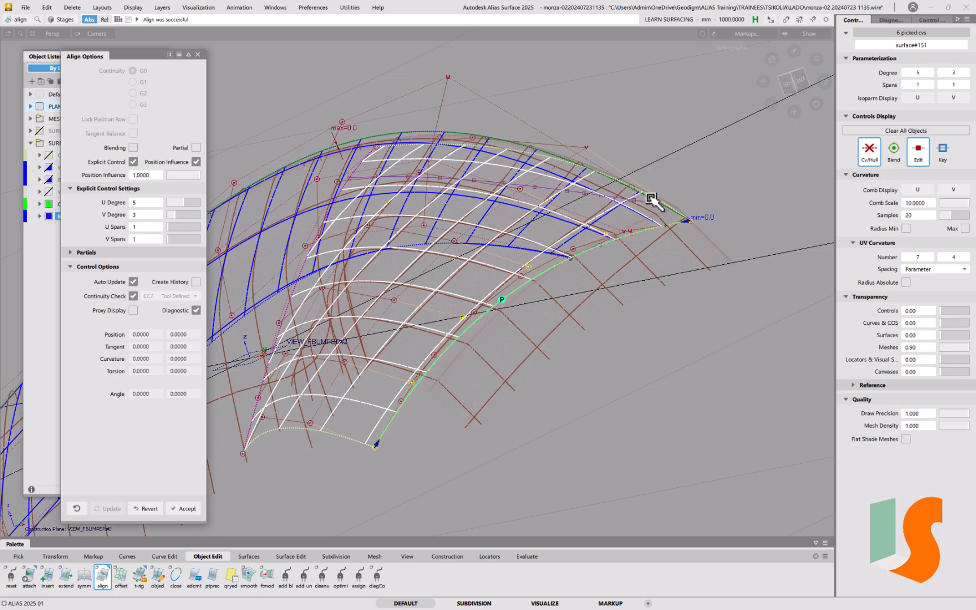
click(792, 82)
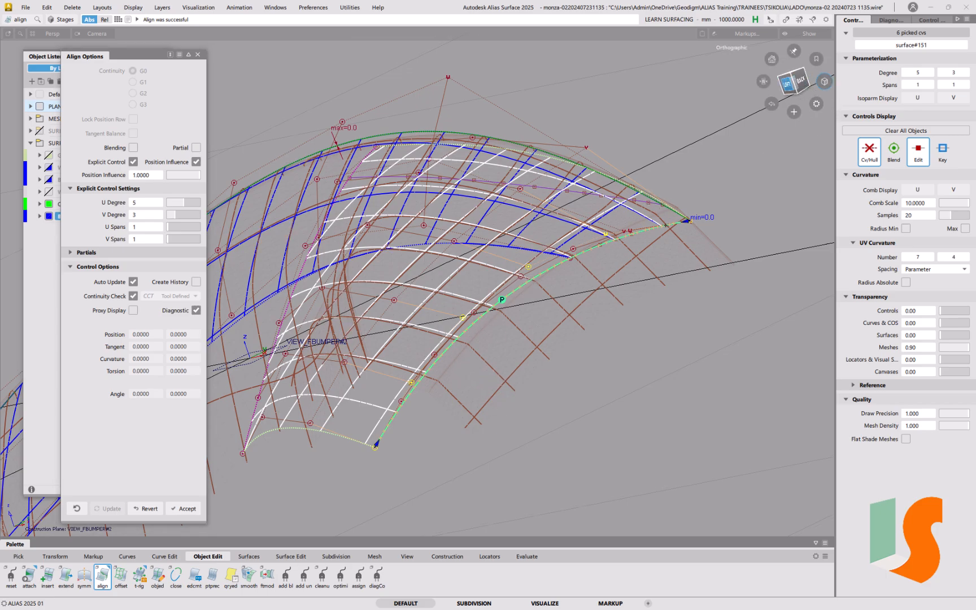
click(793, 66)
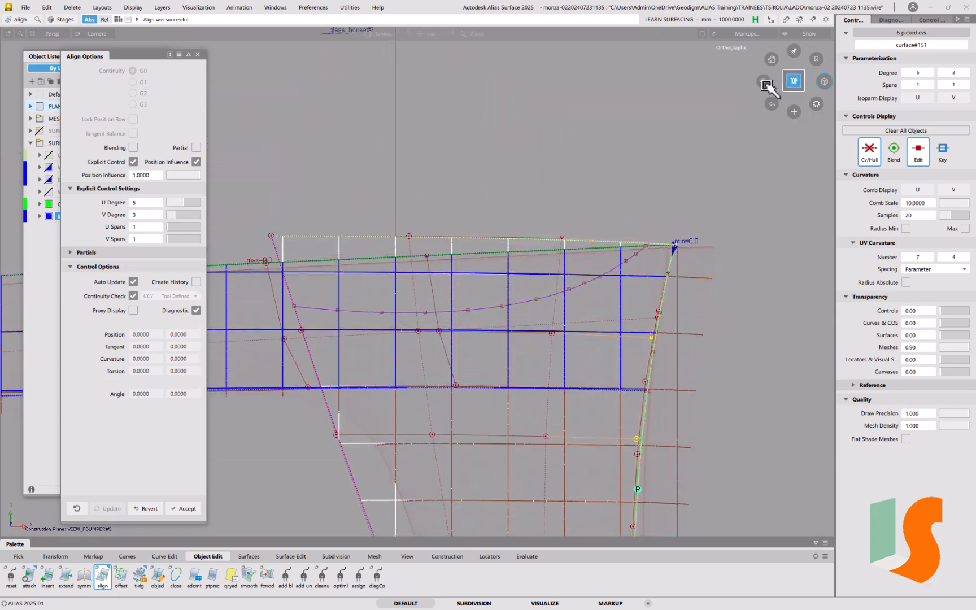
alt+shift+right_drag(645, 189, 646, 226)
alt+shift+middle_drag(646, 226, 616, 103)
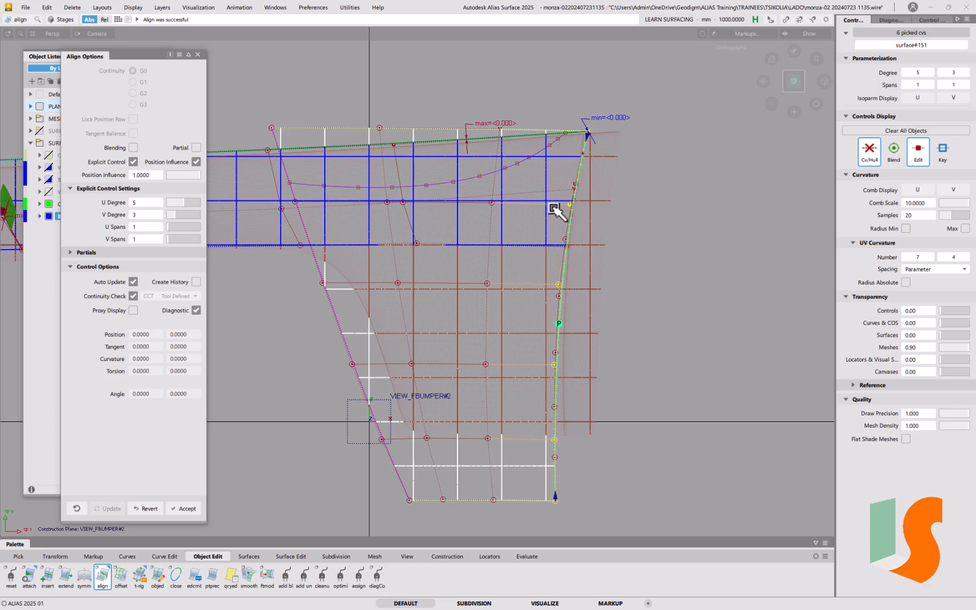
alt+shift+drag(515, 295, 601, 291)
click(674, 260)
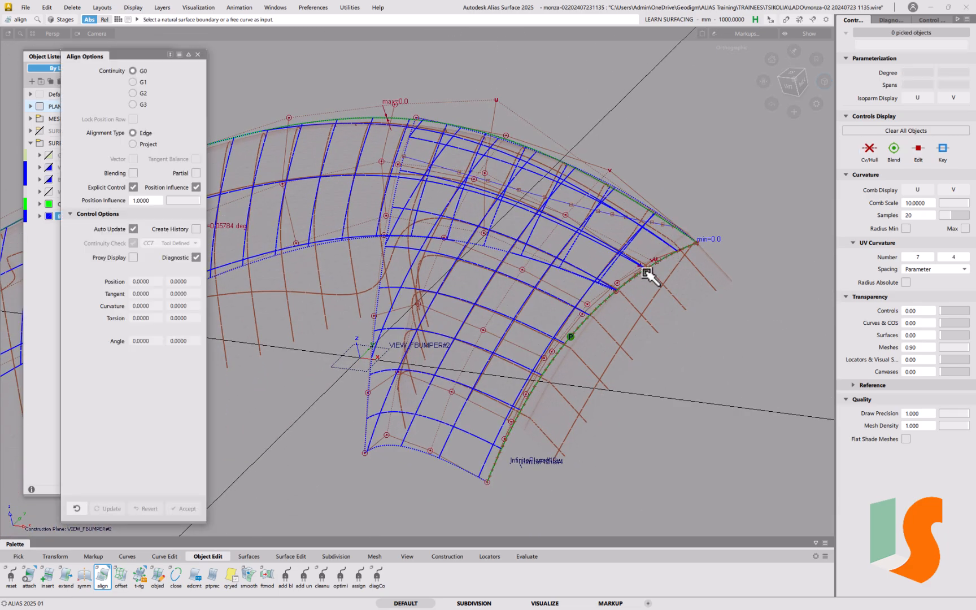
Try a partial alignment of surface#150's corner end edge, testing V degrees 3 and 2, and revert it.
click(653, 282)
click(654, 283)
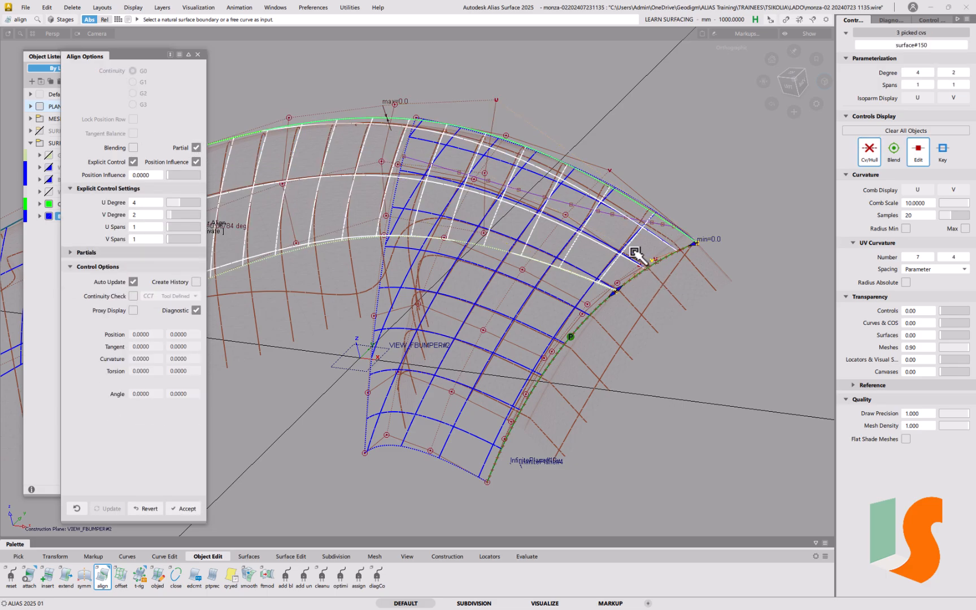
click(690, 246)
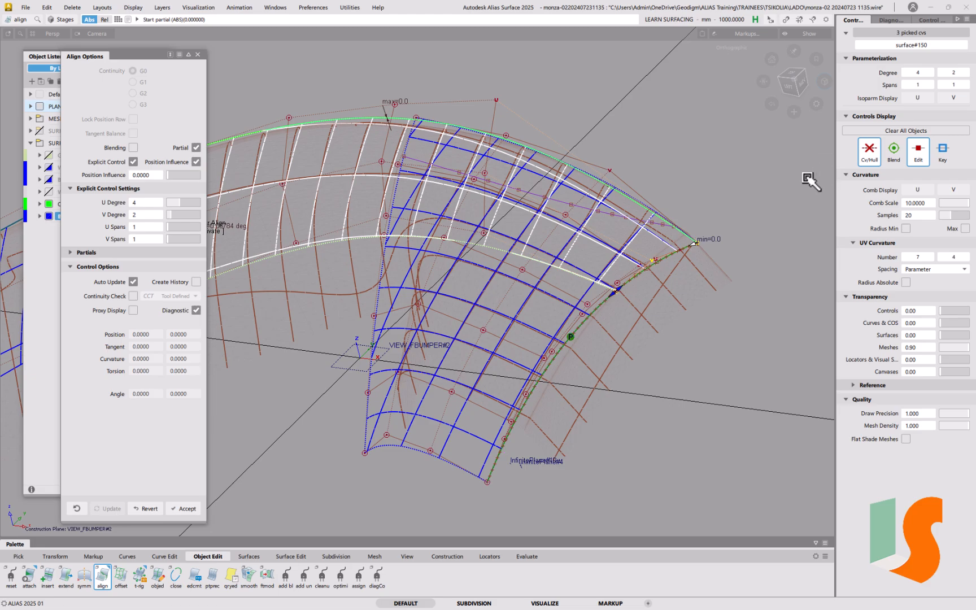
click(173, 215)
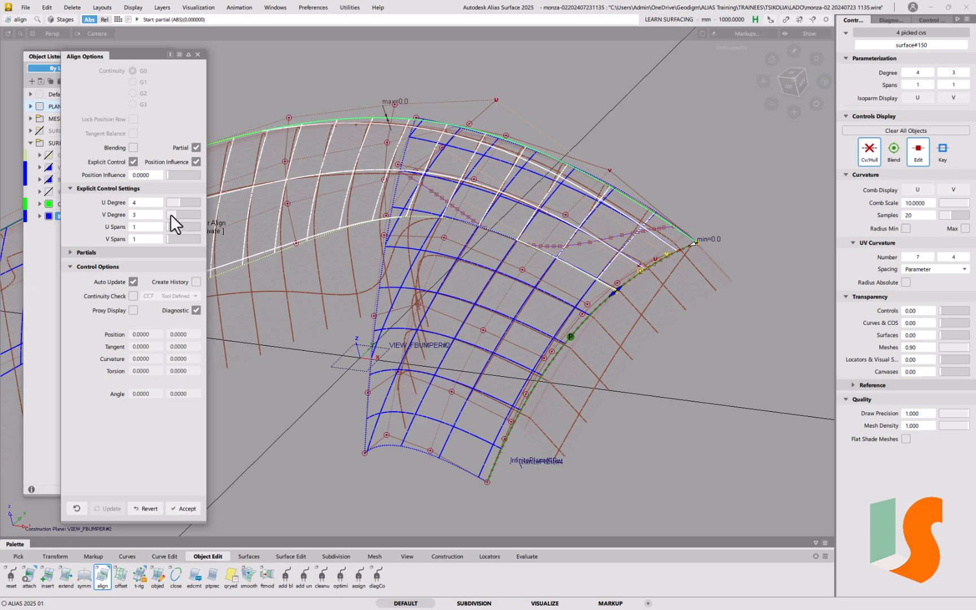
click(171, 214)
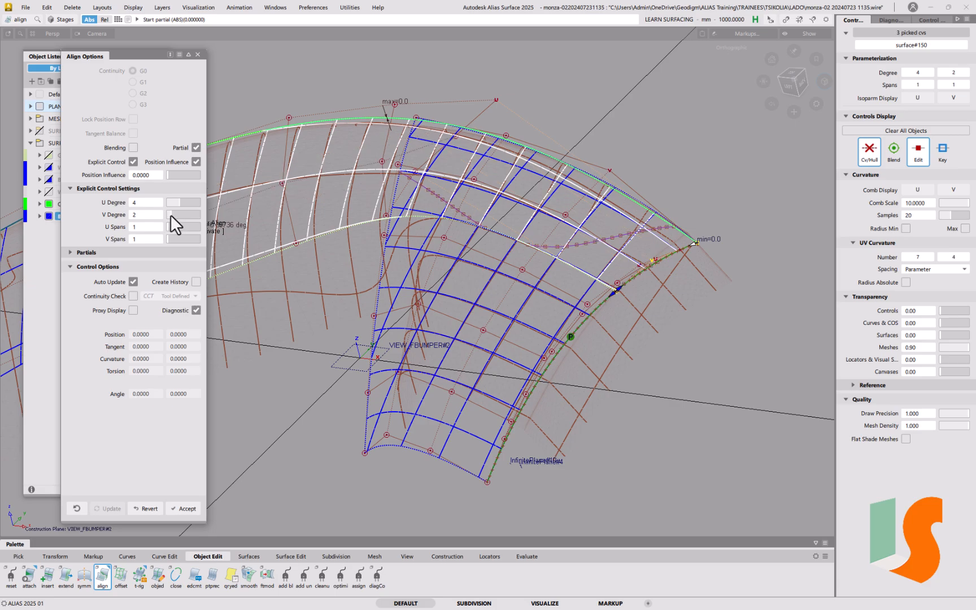
click(145, 508)
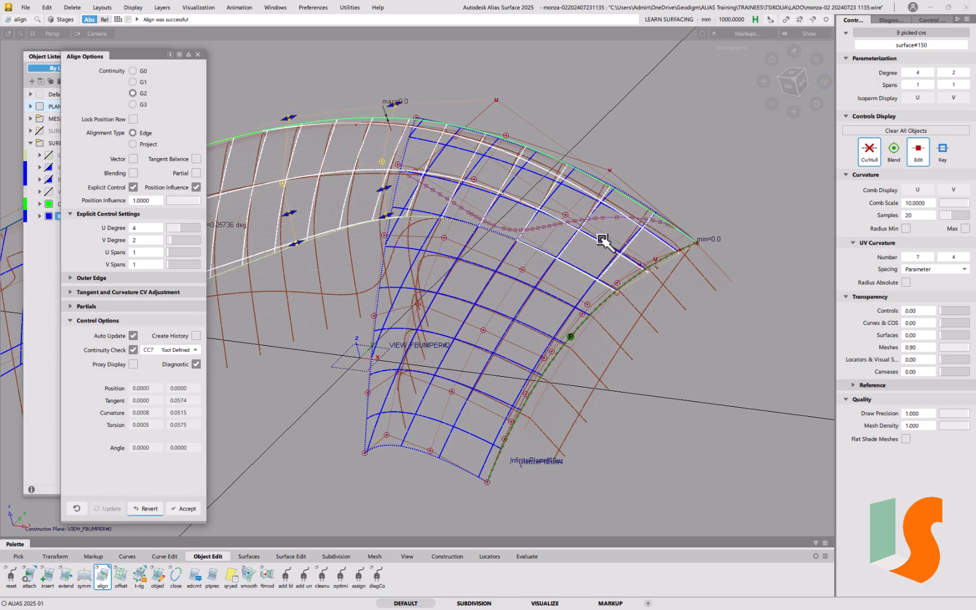
Set the continuity of surface#150's existing alignment at the seam to G0 and finish that alignment.
alt+shift+drag(653, 266, 655, 294)
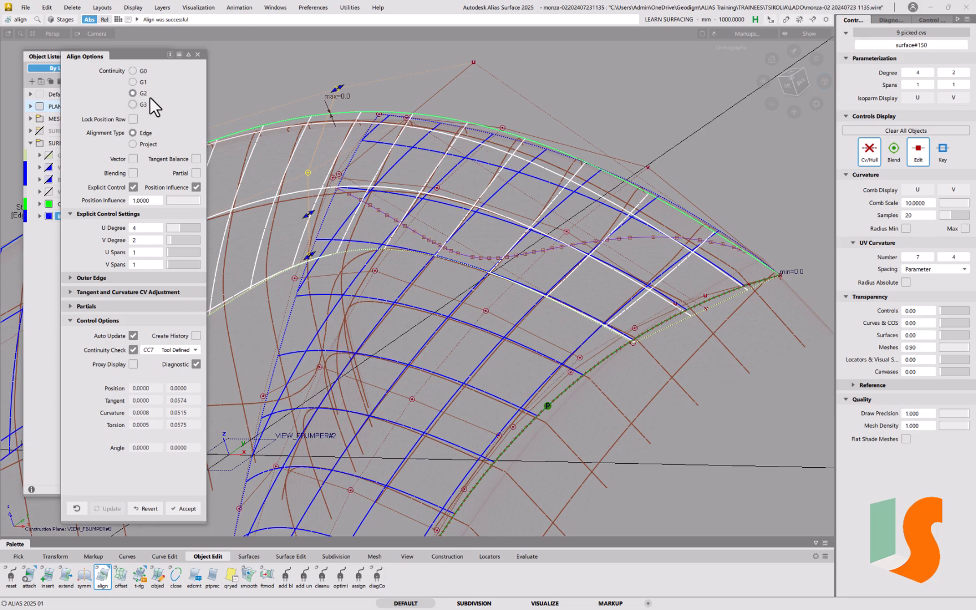
click(133, 71)
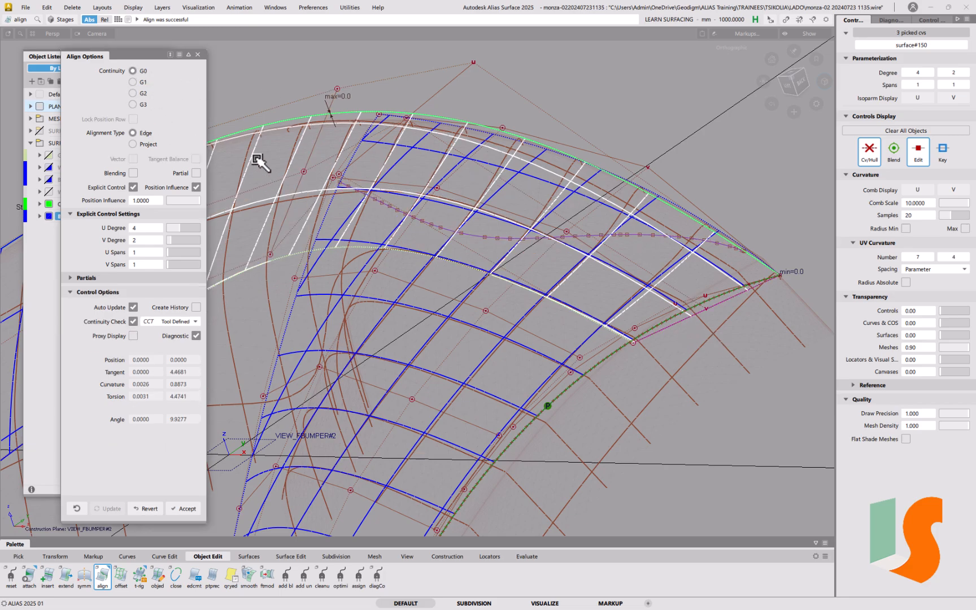
click(720, 370)
Align surface#150's corner end edge to the rebuildCurve along the outer edge, with Partial enabled.
click(663, 327)
click(666, 326)
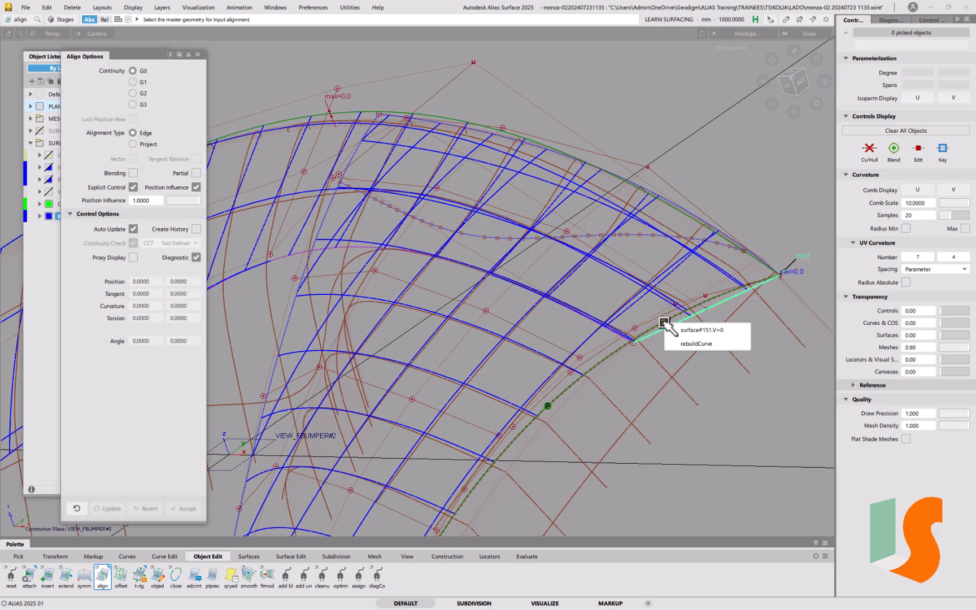
click(694, 350)
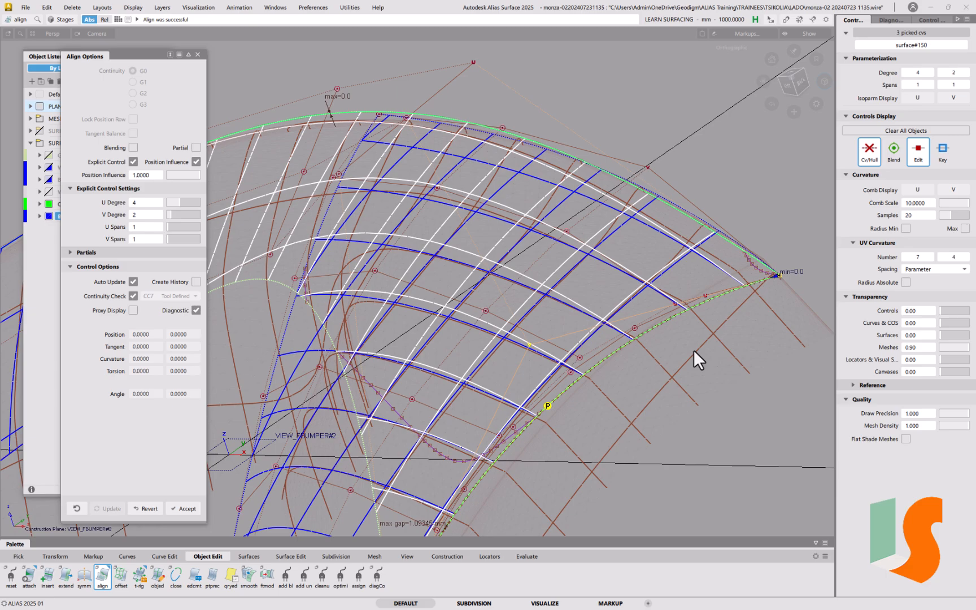
key(alt+shift)
mouse_move(687, 260)
alt+shift+mouse_down()
mouse_move(627, 268)
mouse_move(625, 302)
mouse_move(608, 255)
mouse_move(701, 261)
mouse_move(676, 246)
alt+shift+mouse_up()
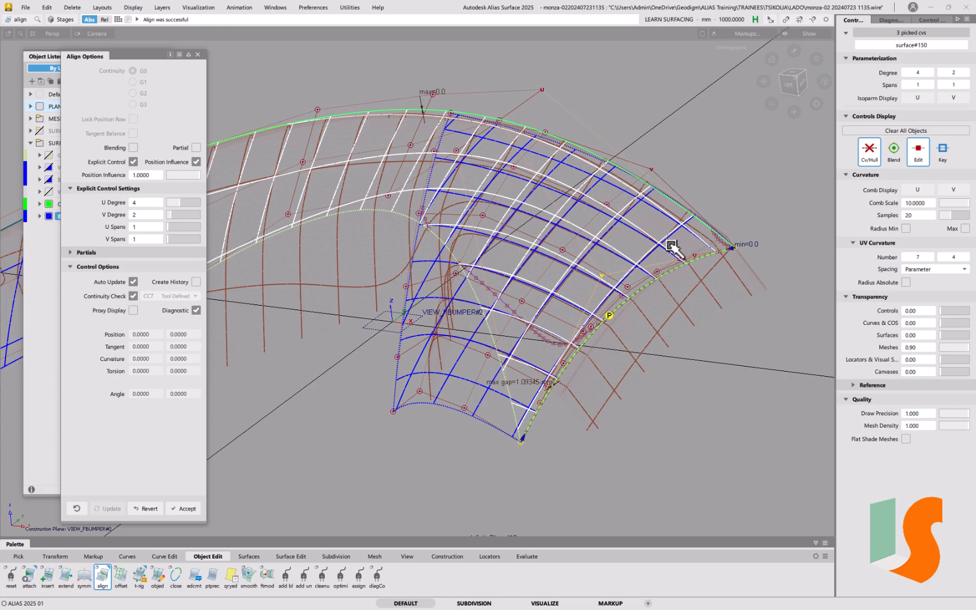
click(196, 148)
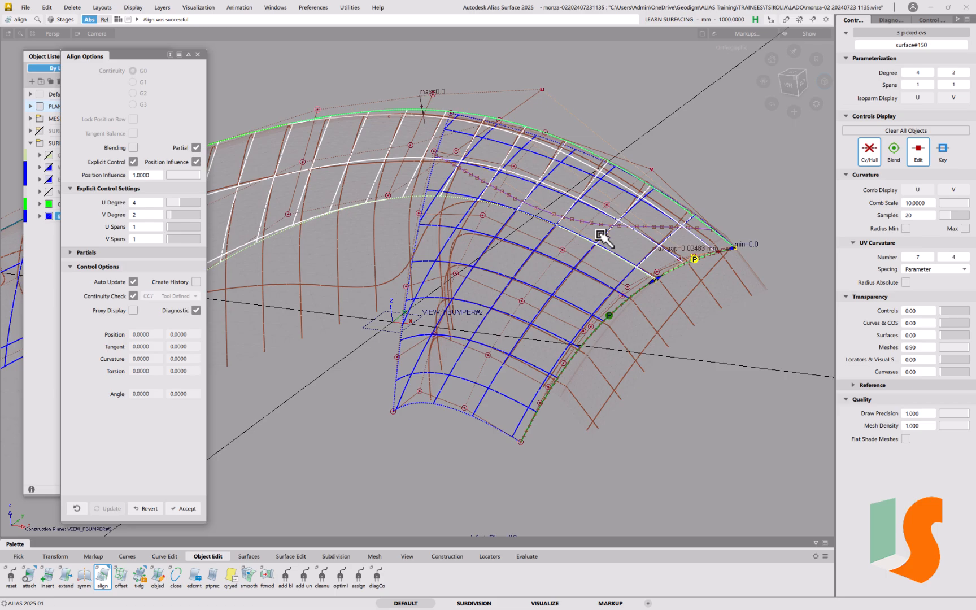
Align surface#150's seam edge to the adjoining edge of surface#149 with G2 continuity, keeping Explicit Control at U degree 4 and V degree 2.
alt+shift+drag(591, 228, 572, 231)
alt+shift+middle_drag(573, 231, 559, 245)
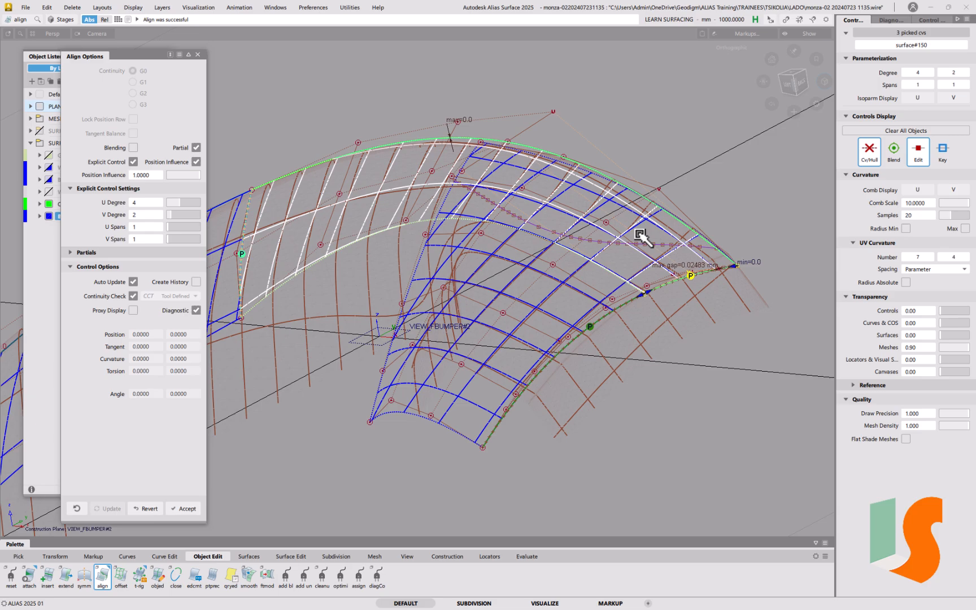
mouse_move(414, 213)
alt+shift+mouse_down()
mouse_move(523, 244)
mouse_move(427, 259)
mouse_move(414, 276)
mouse_move(334, 202)
mouse_move(400, 256)
mouse_move(495, 307)
mouse_move(430, 255)
mouse_move(493, 246)
mouse_move(512, 288)
mouse_move(465, 298)
alt+shift+mouse_up()
key(grave)
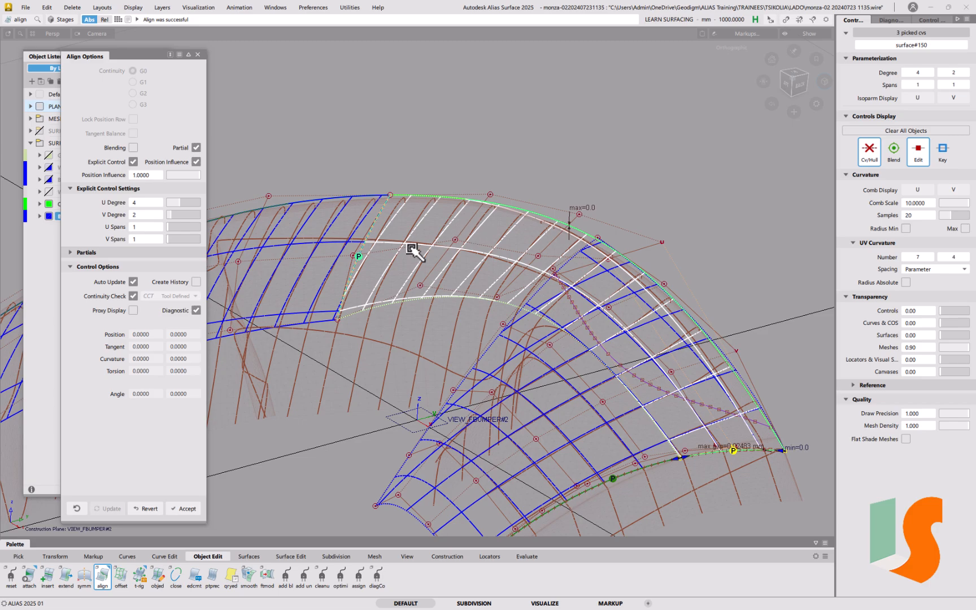
key(space)
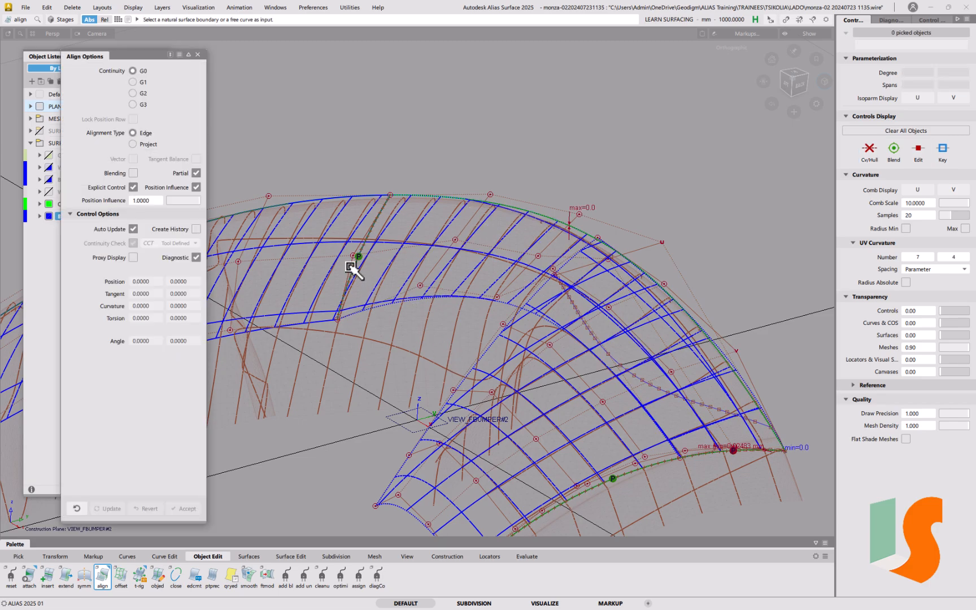
click(355, 266)
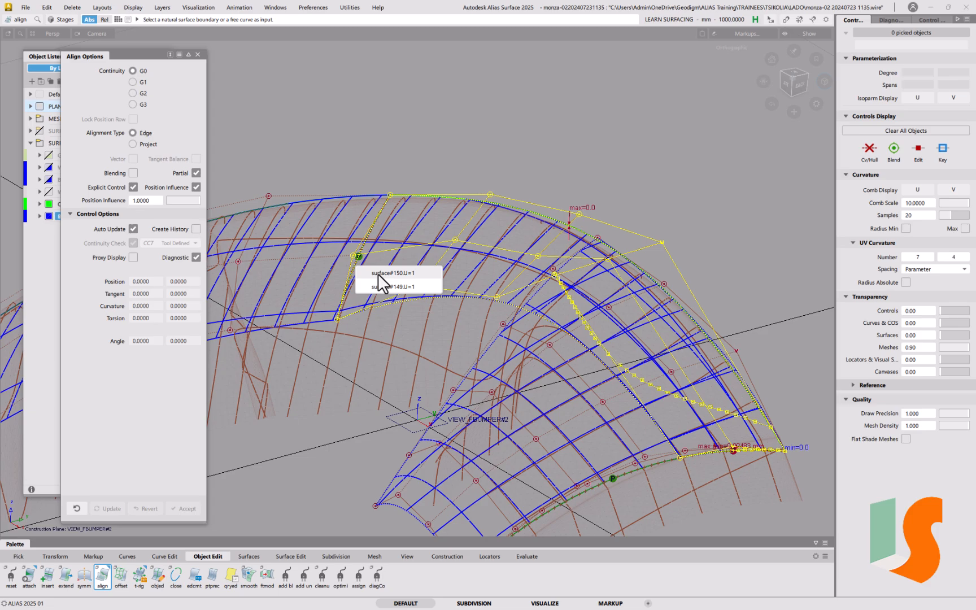
click(379, 274)
click(142, 97)
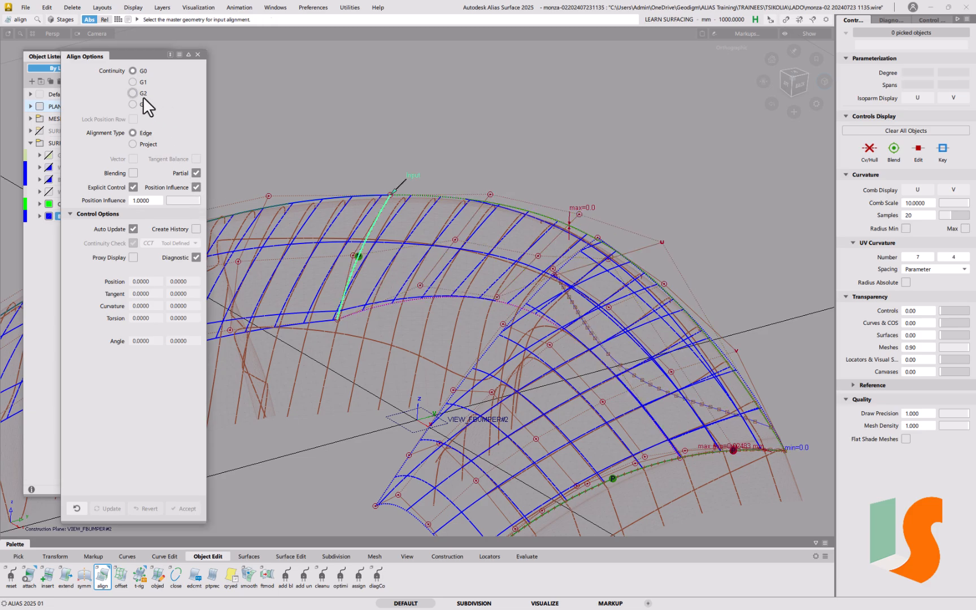
click(354, 269)
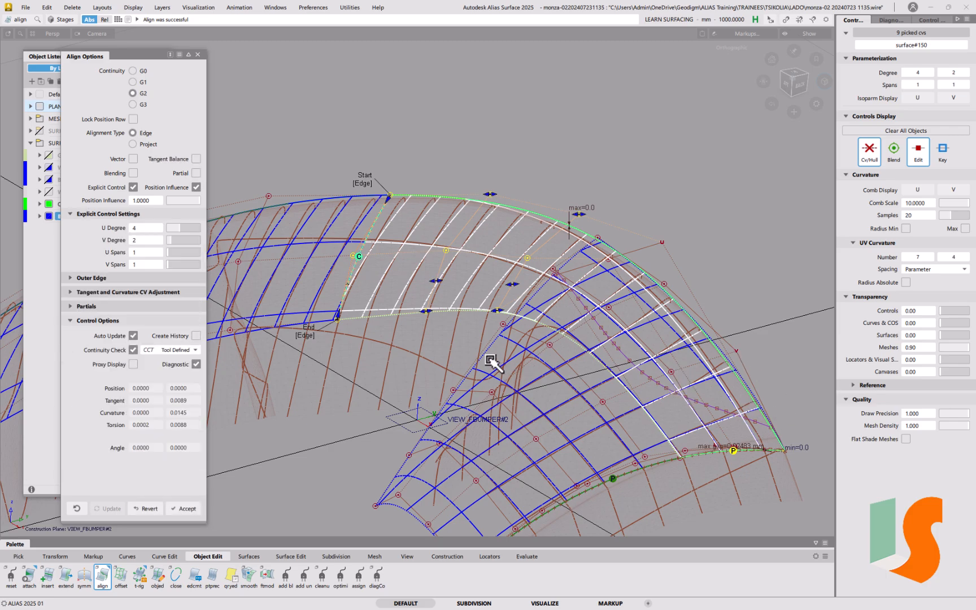
Raise surface#150's V degree to 3 in the seam alignment, enable Create History, and finish the alignment.
mouse_move(564, 363)
alt+shift+mouse_down()
mouse_move(639, 344)
mouse_move(623, 355)
mouse_move(563, 370)
mouse_move(638, 308)
mouse_move(664, 310)
mouse_move(538, 344)
mouse_move(488, 370)
mouse_move(562, 355)
mouse_move(577, 364)
alt+shift+mouse_up()
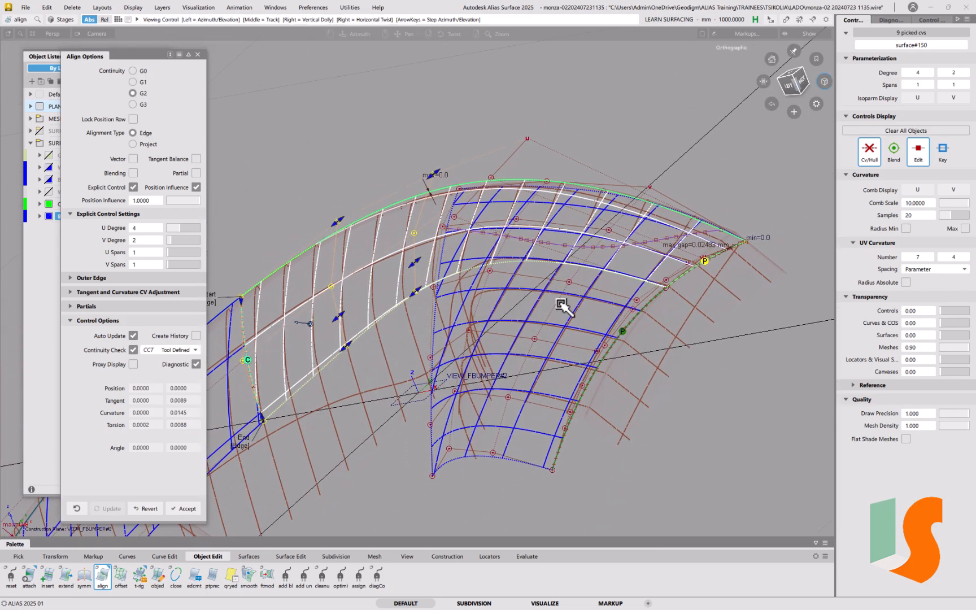
alt+shift+drag(562, 308, 536, 318)
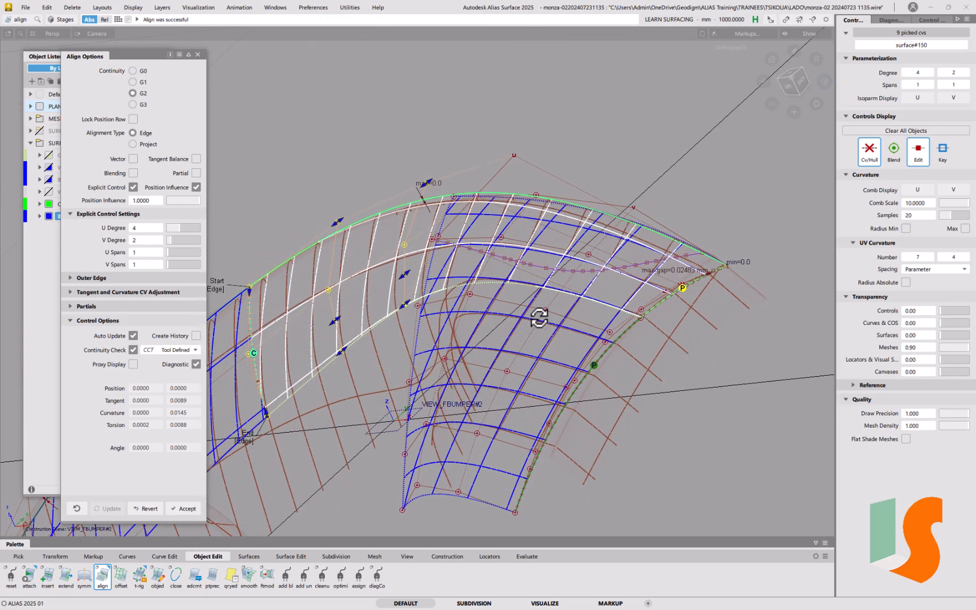
click(174, 238)
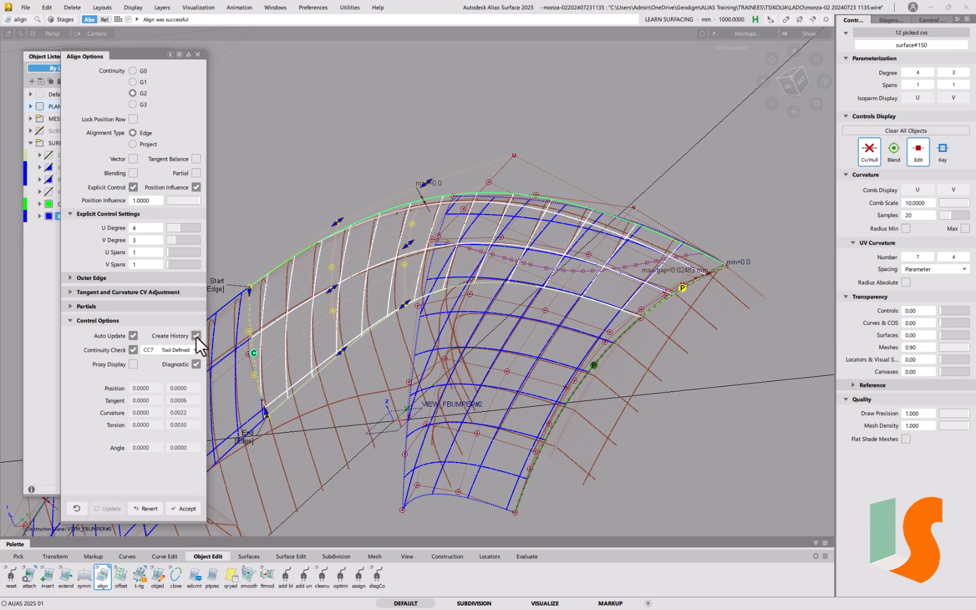
key(space)
Examine the aligned bumper surfaces against the mesh sections in a rotated orthographic view and obliquely.
alt+shift+drag(496, 344, 571, 327)
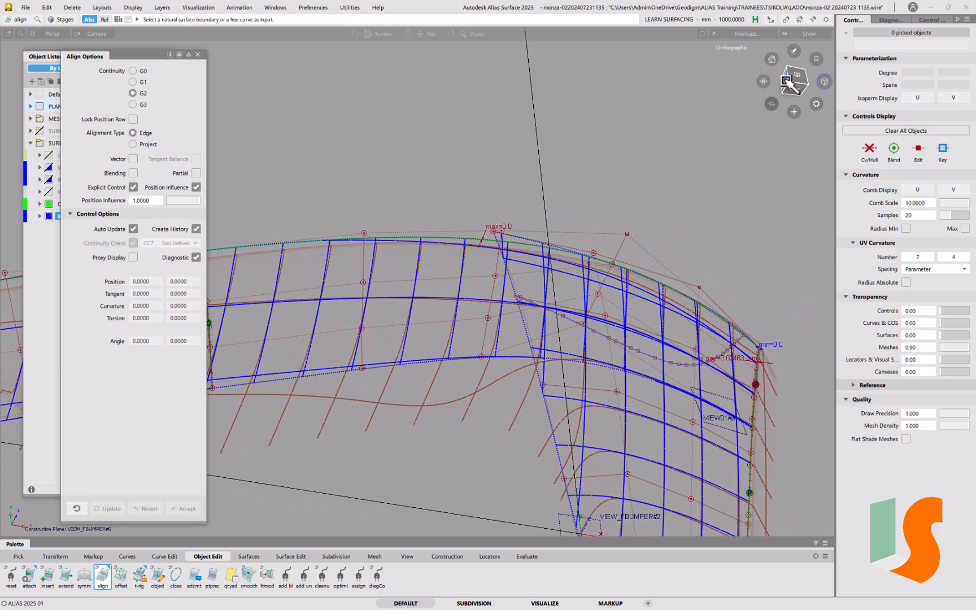
click(788, 82)
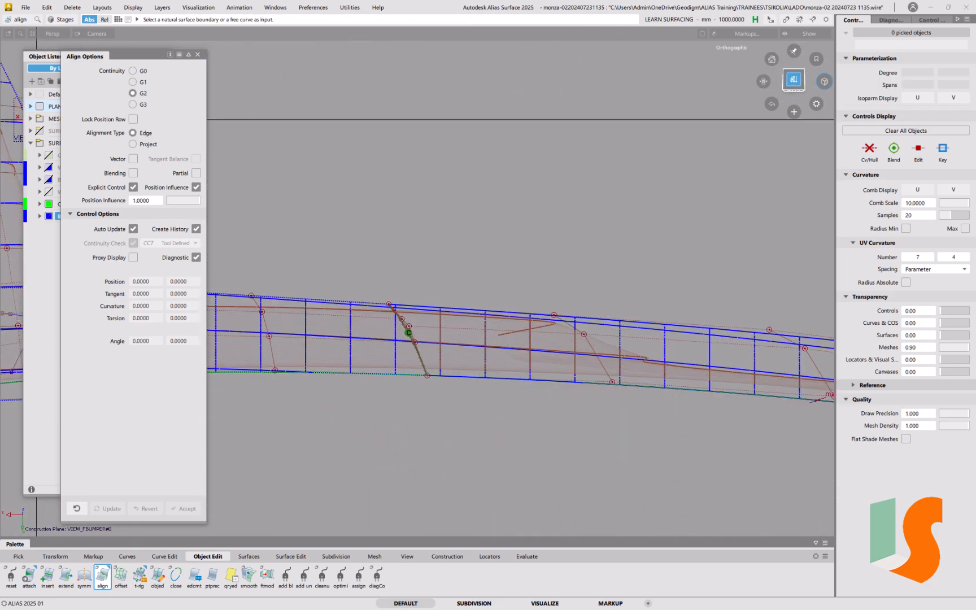
click(811, 65)
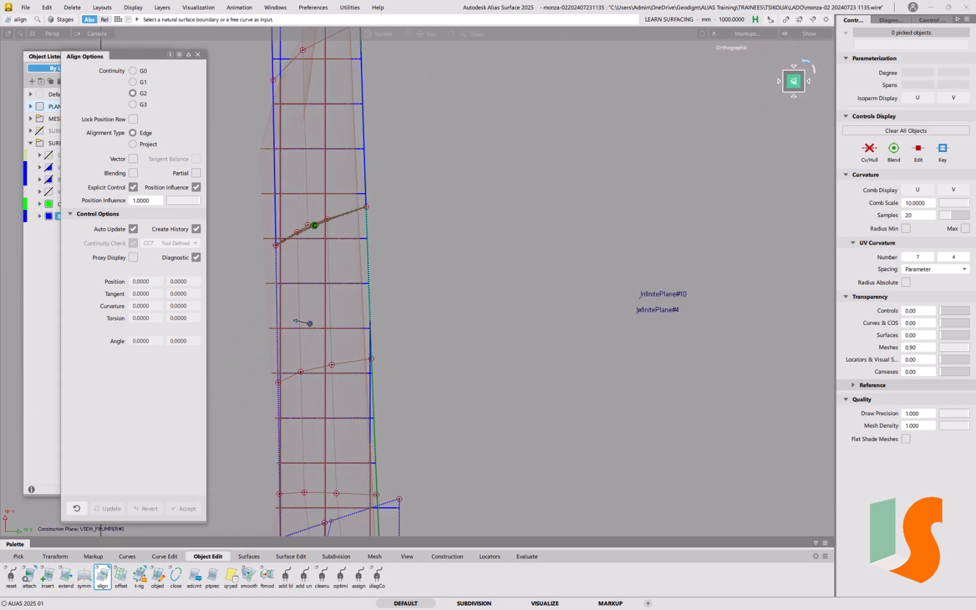
click(805, 61)
alt+shift+right_drag(547, 246, 497, 291)
alt+shift+middle_drag(497, 292, 632, 301)
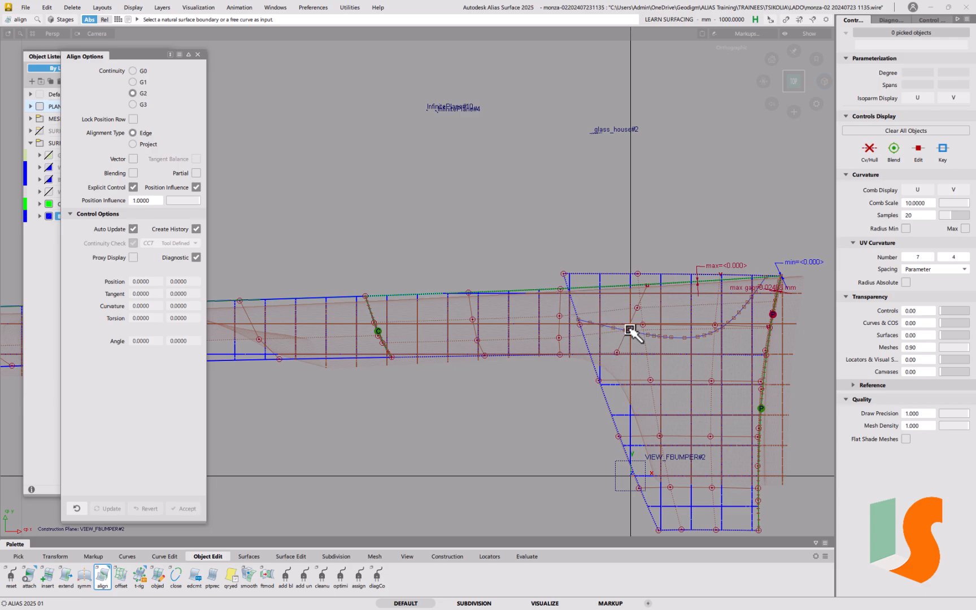
alt+shift+drag(551, 340, 425, 144)
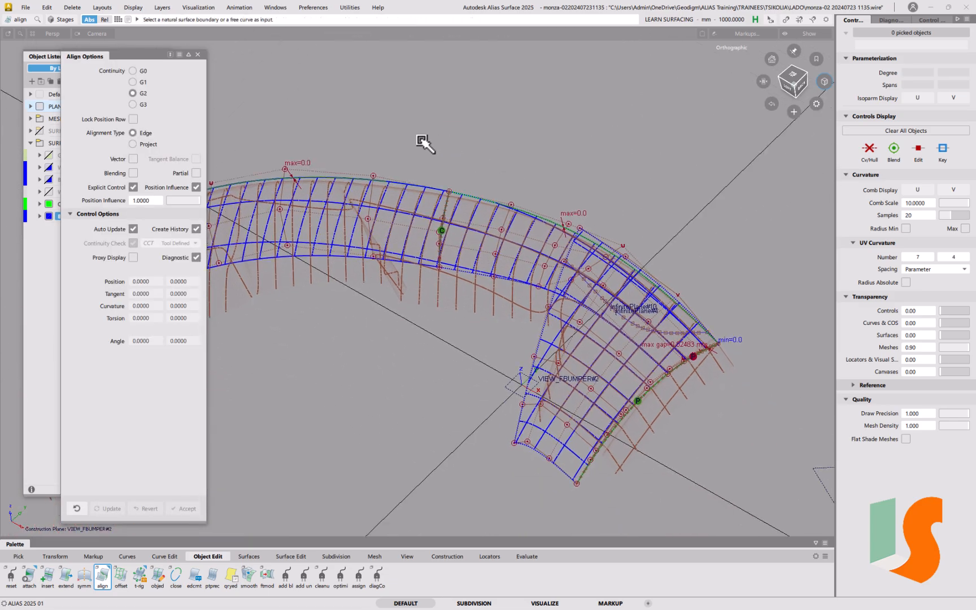
click(25, 8)
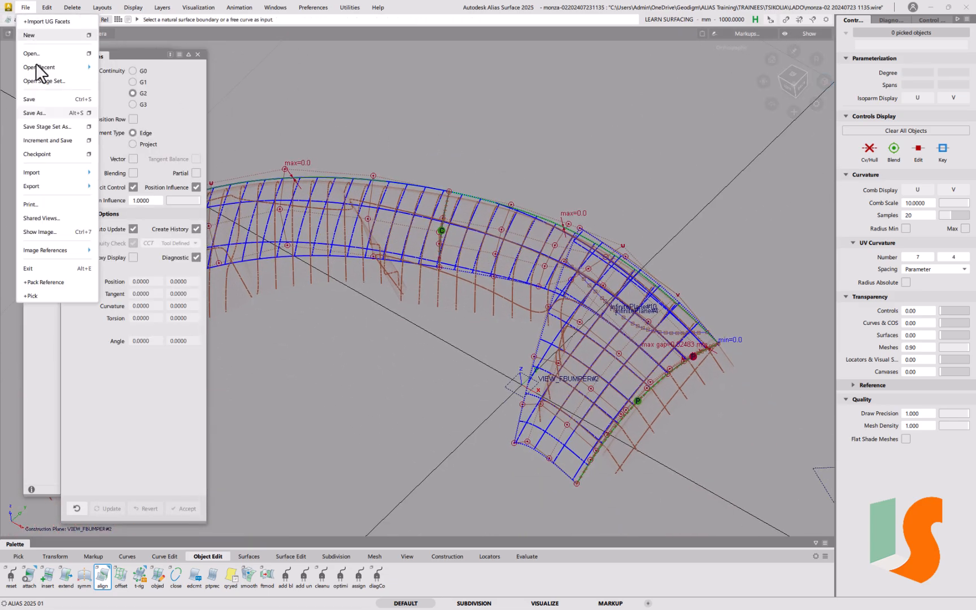
click(38, 120)
click(136, 266)
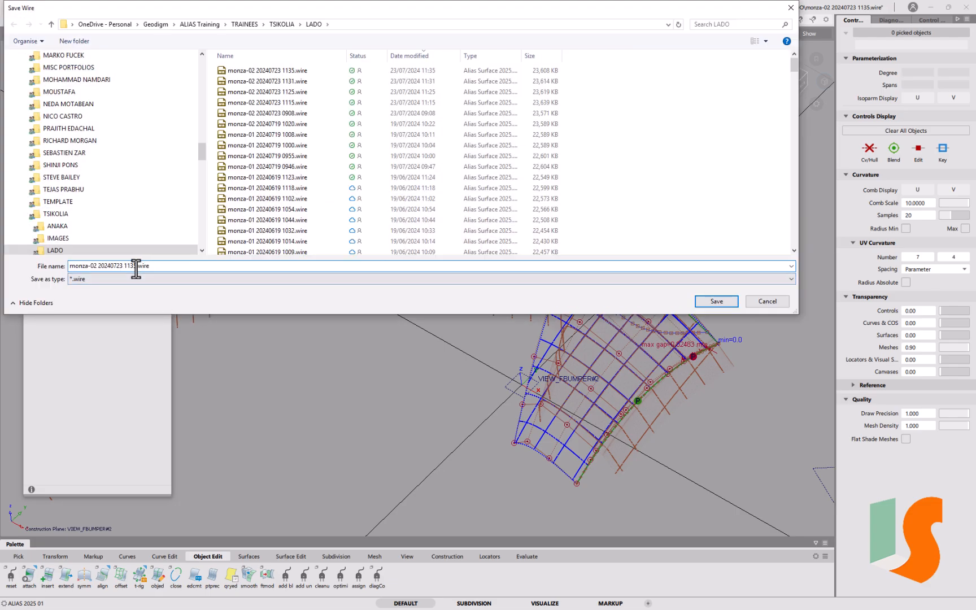
drag(128, 266, 231, 266)
drag(133, 266, 185, 265)
key(Return)
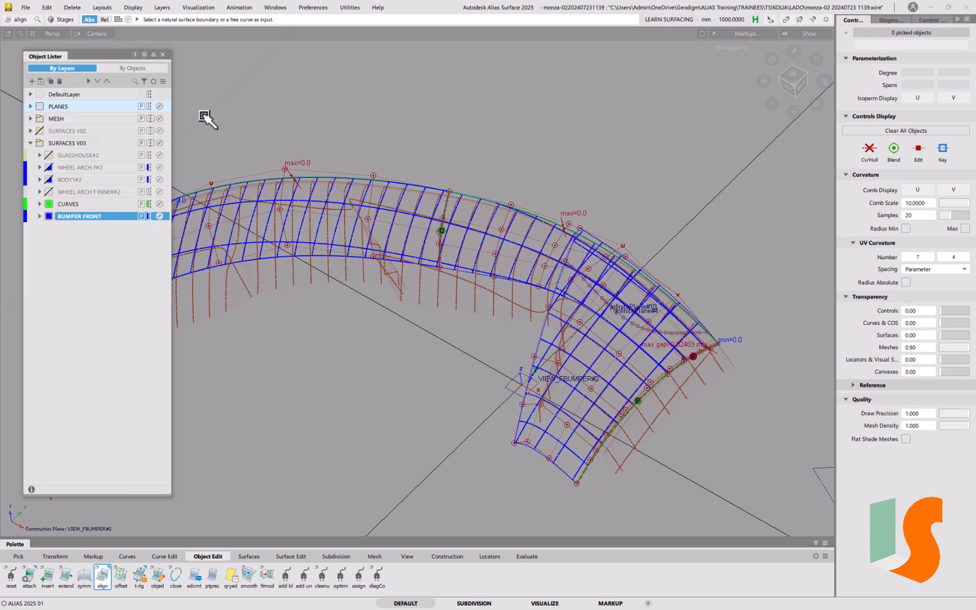
click(24, 9)
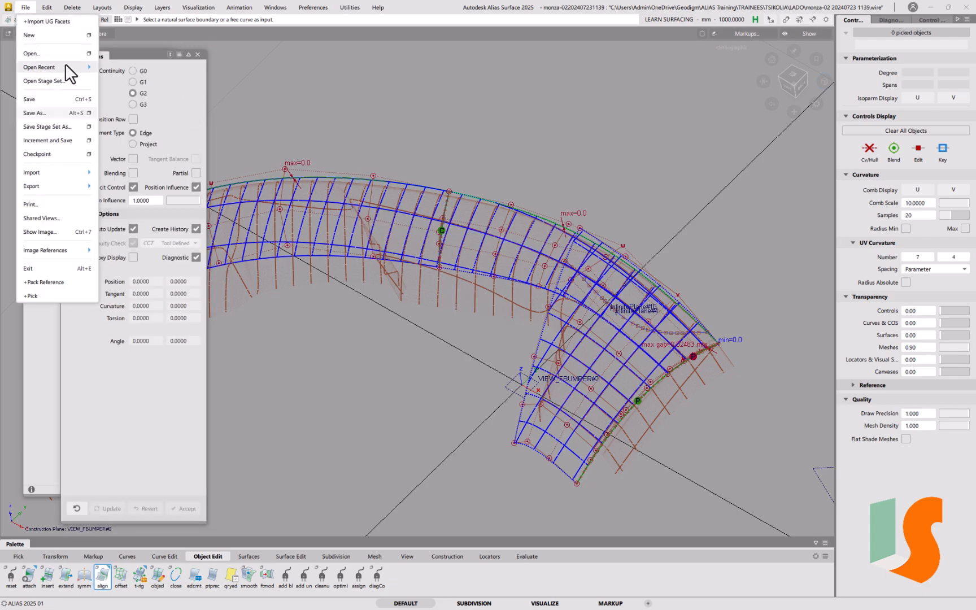
mouse_move(65, 65)
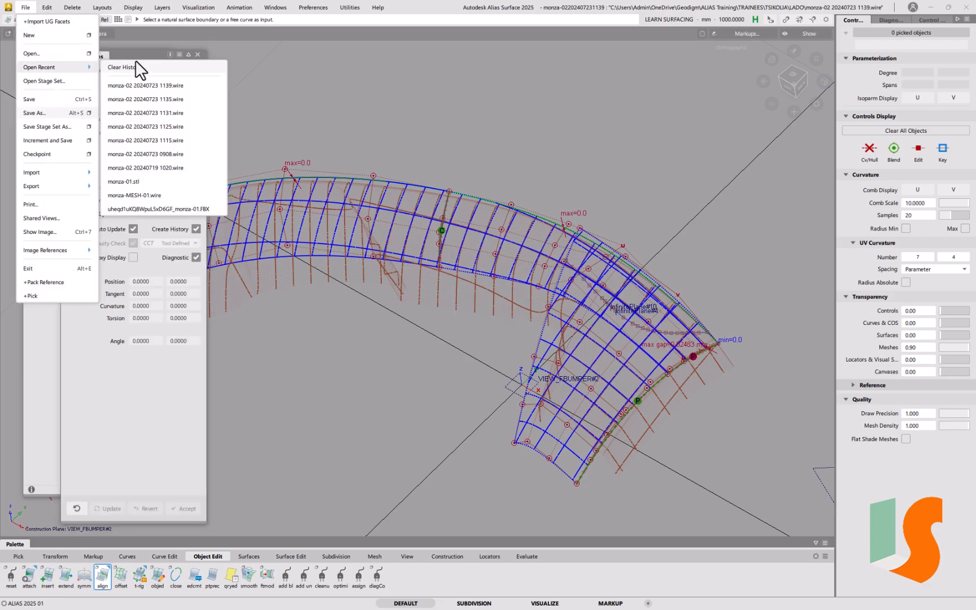
click(140, 99)
click(501, 353)
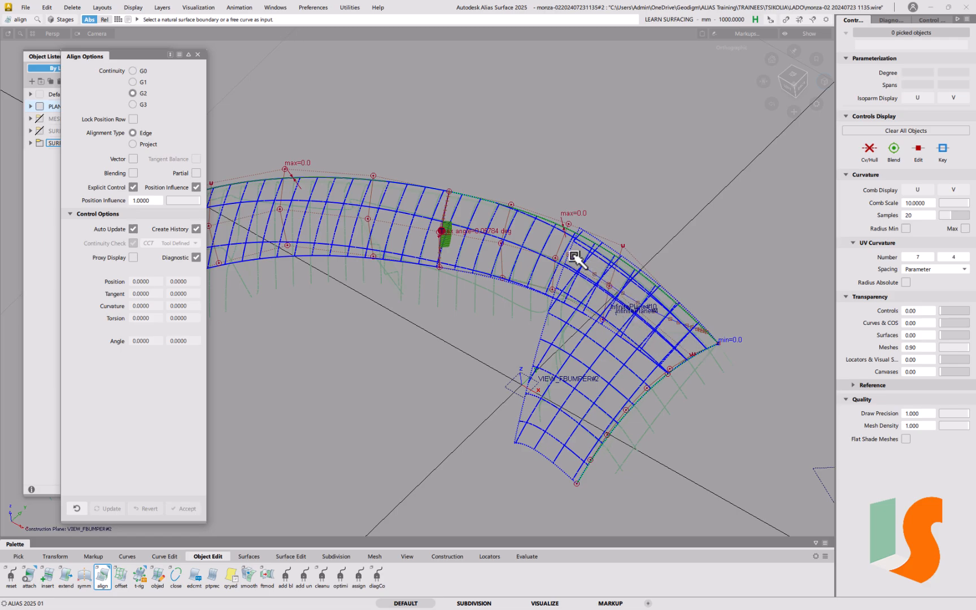
ctrl+shift+drag(489, 266, 475, 274)
click(474, 274)
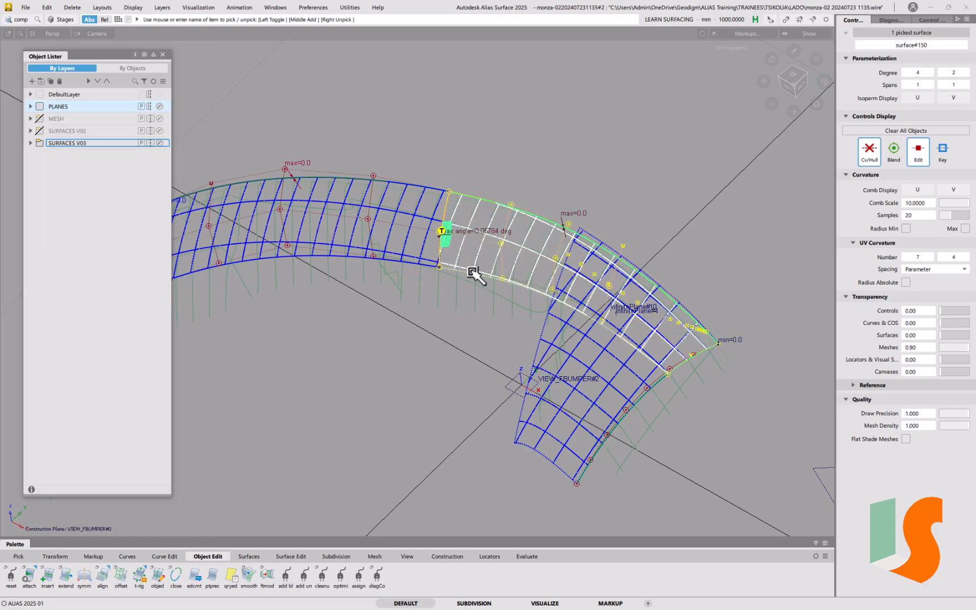
click(61, 20)
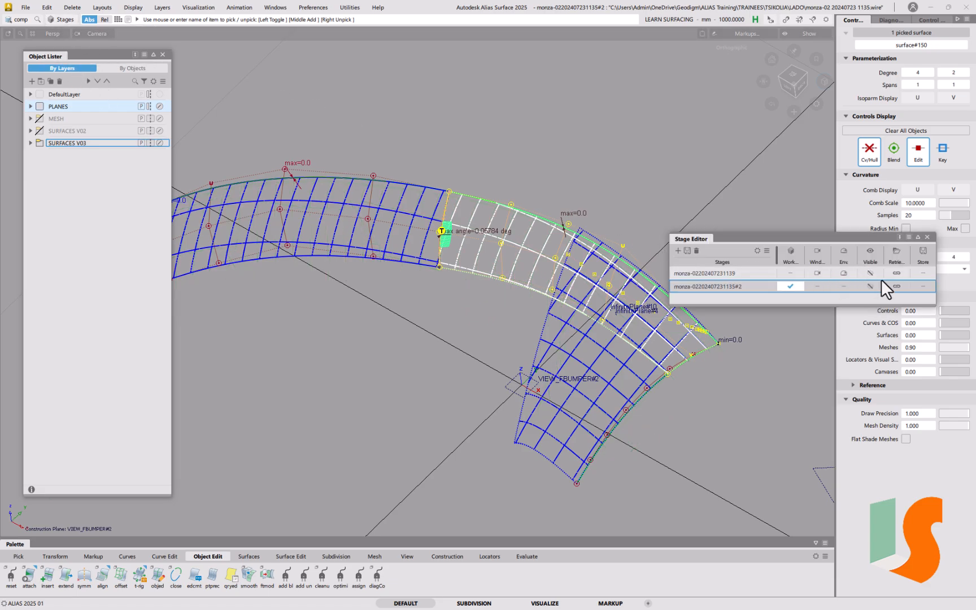
click(790, 273)
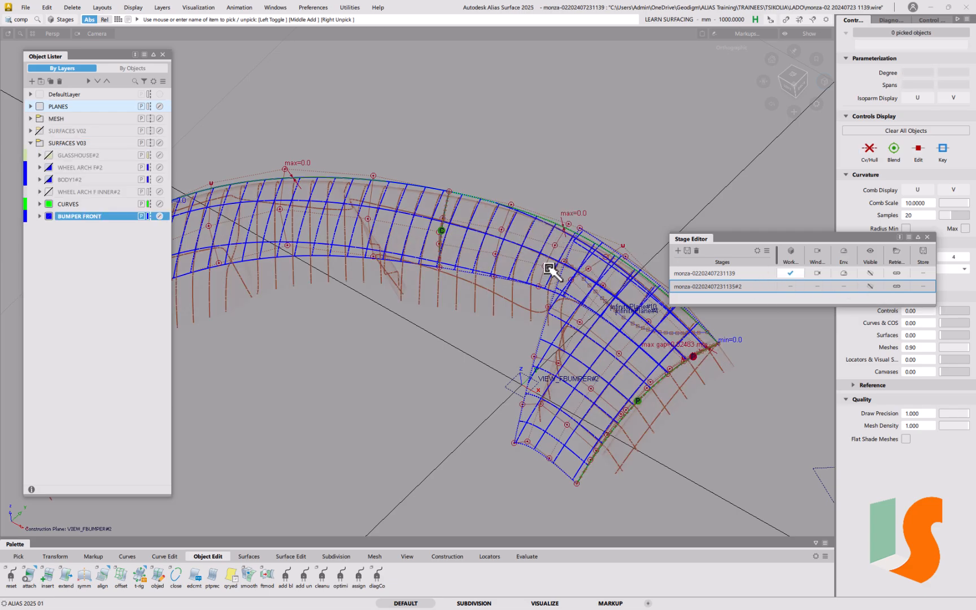
Delete the two intersection curves-on-surface where the upper bumper surface crosses the corner surface.
ctrl+shift+drag(529, 298, 505, 287)
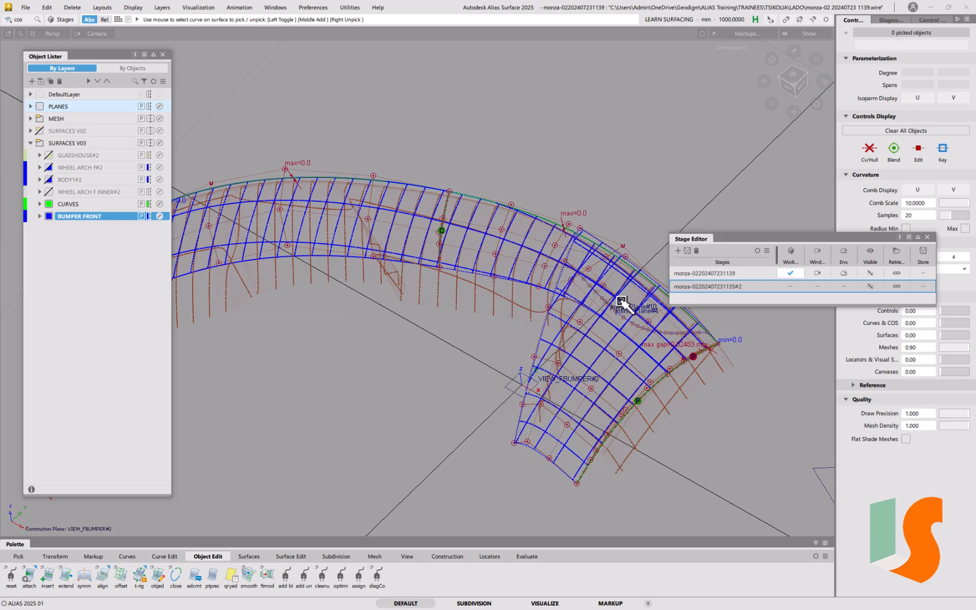
click(616, 318)
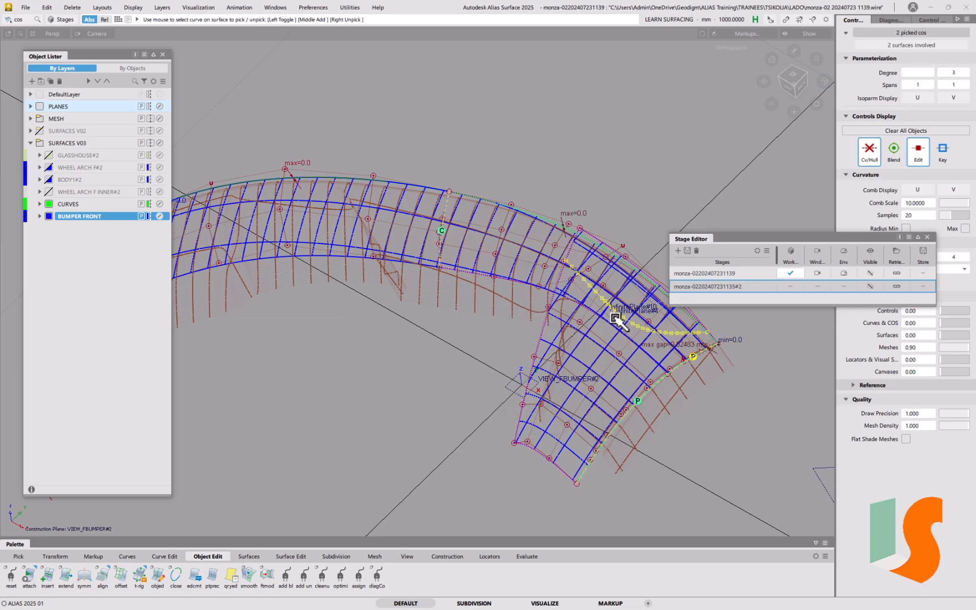
key(Delete)
click(449, 351)
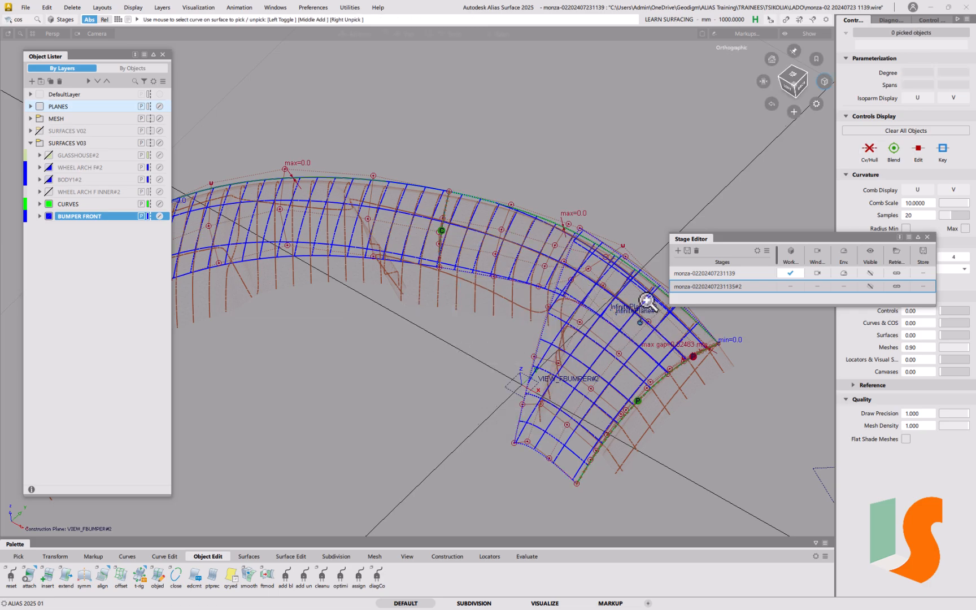
Hide every reference plane in the PLANES layer except VIEW_FBUMPER#2, and close the Object Lister.
scroll(582, 317, up, 3)
alt+shift+drag(610, 341, 525, 269)
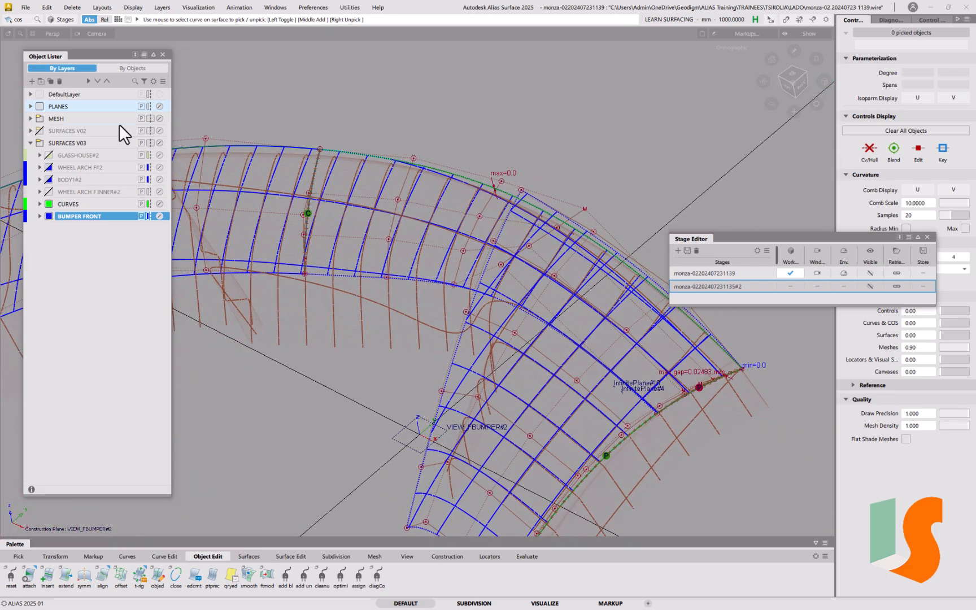
click(30, 106)
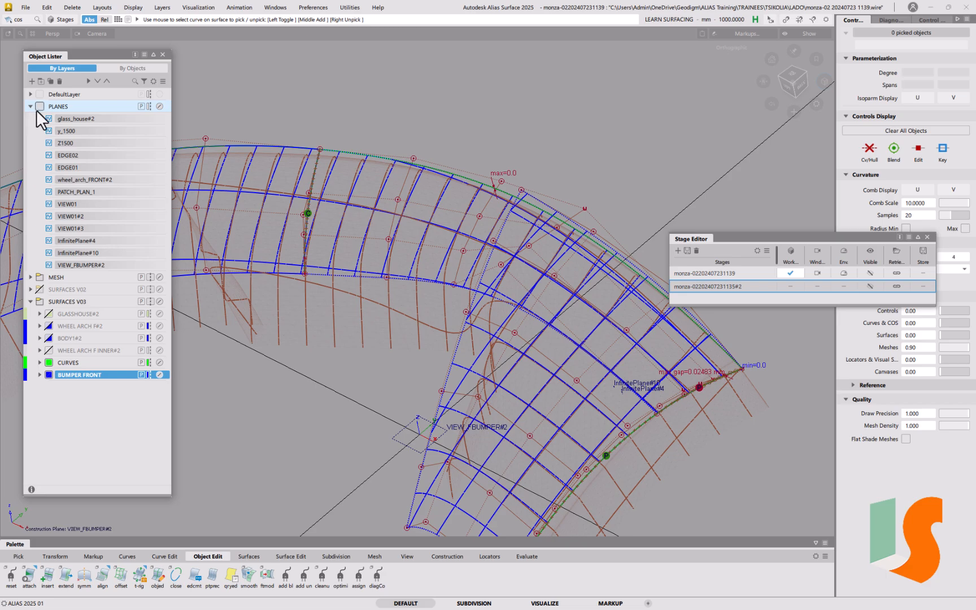
click(48, 118)
shift+click(47, 266)
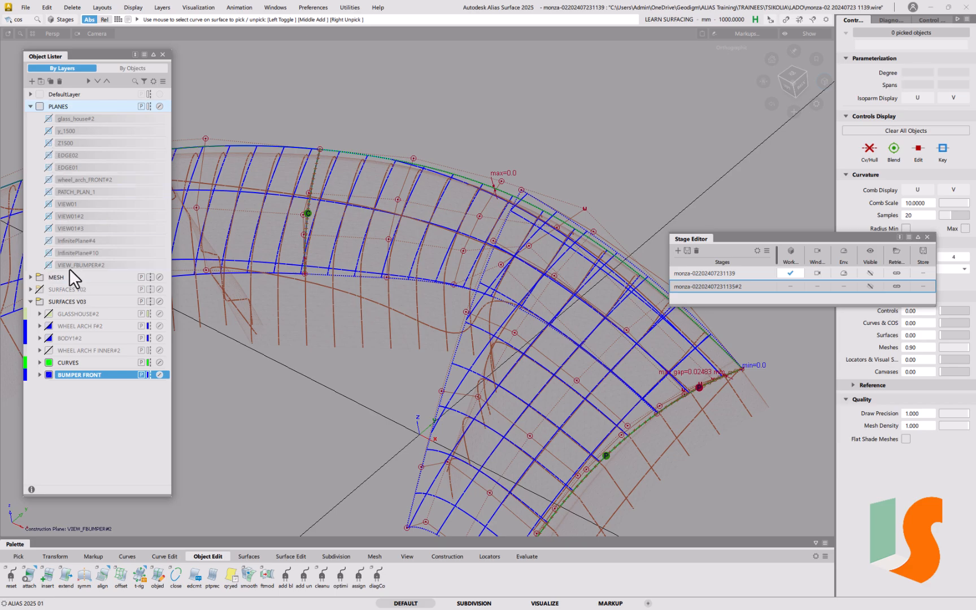
click(67, 266)
click(50, 263)
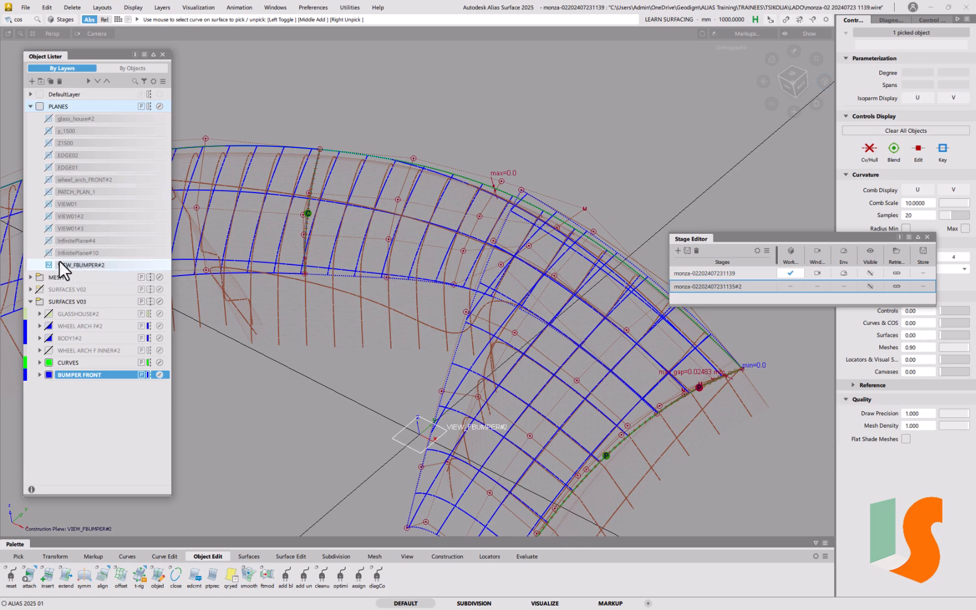
click(29, 107)
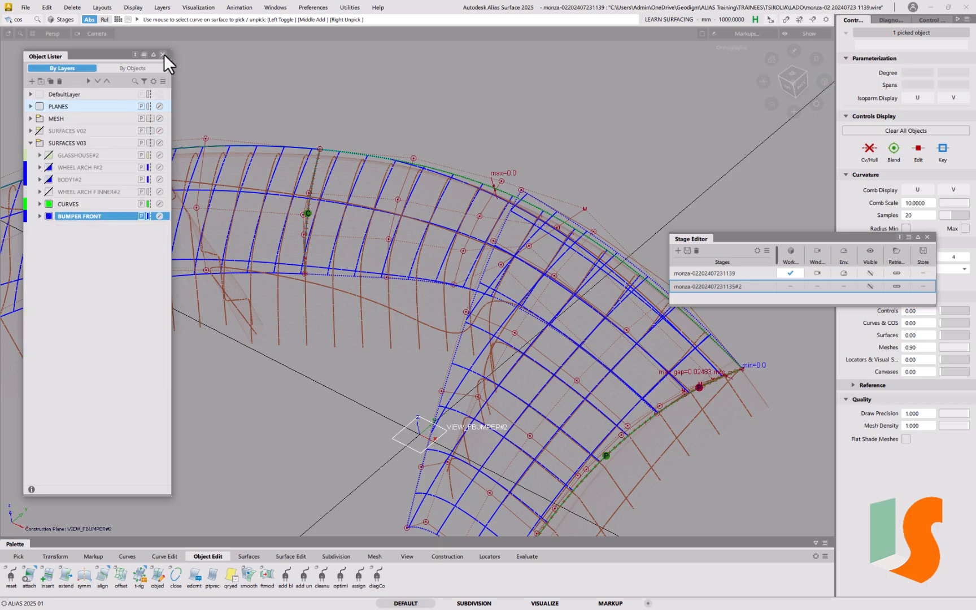
click(163, 55)
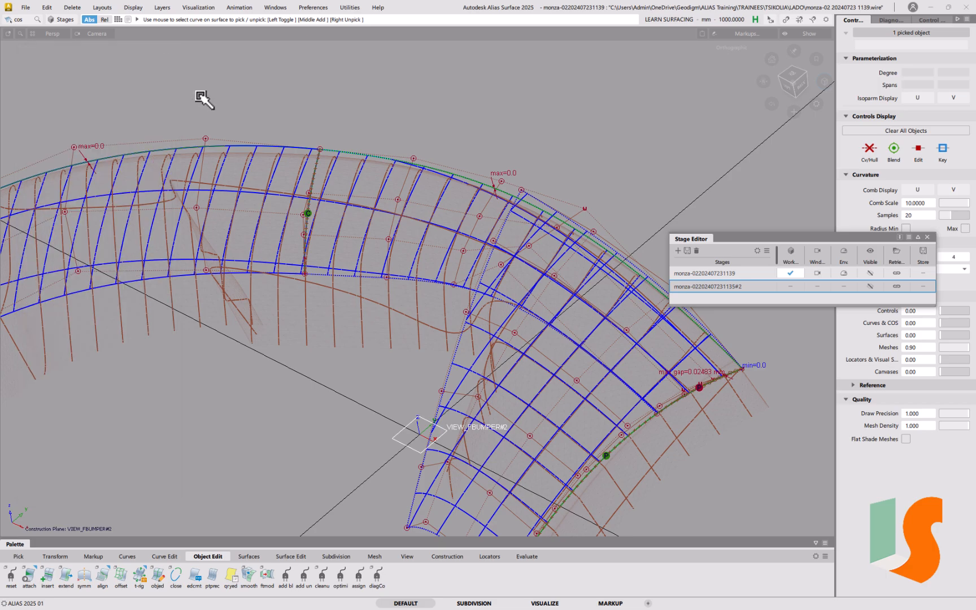
Paste the copied surface into the working stage with the Creation Layer option.
click(47, 8)
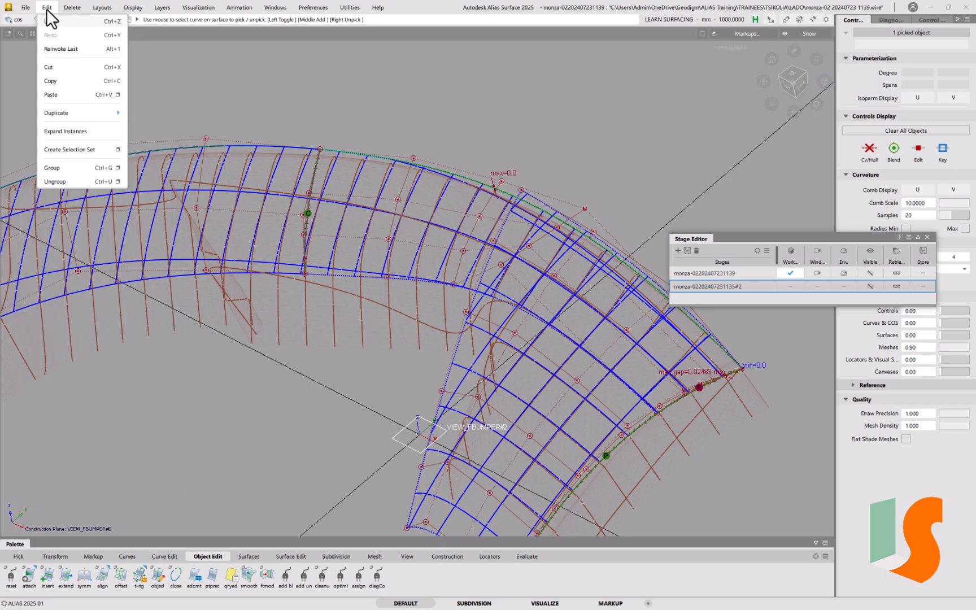
click(111, 95)
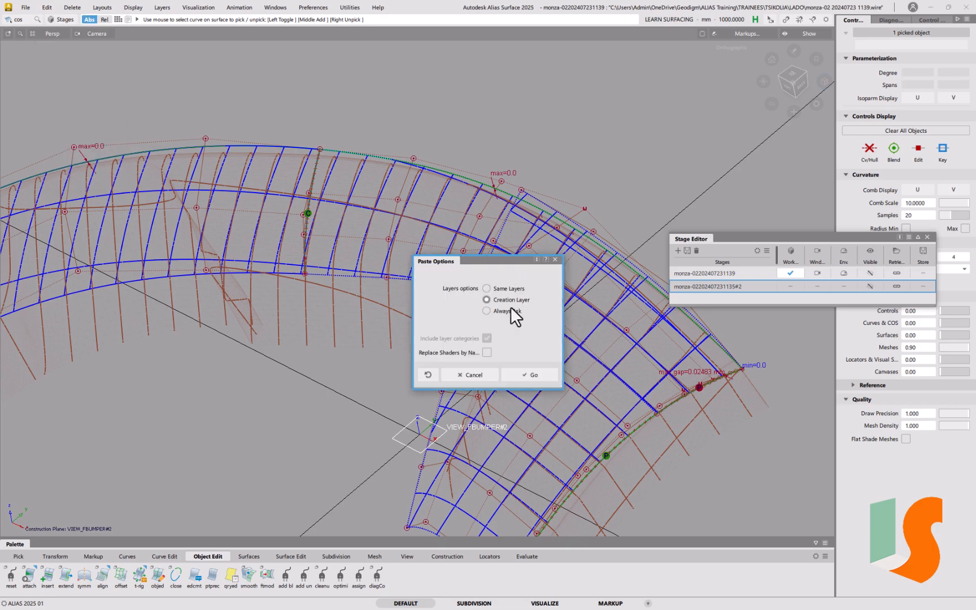
click(534, 372)
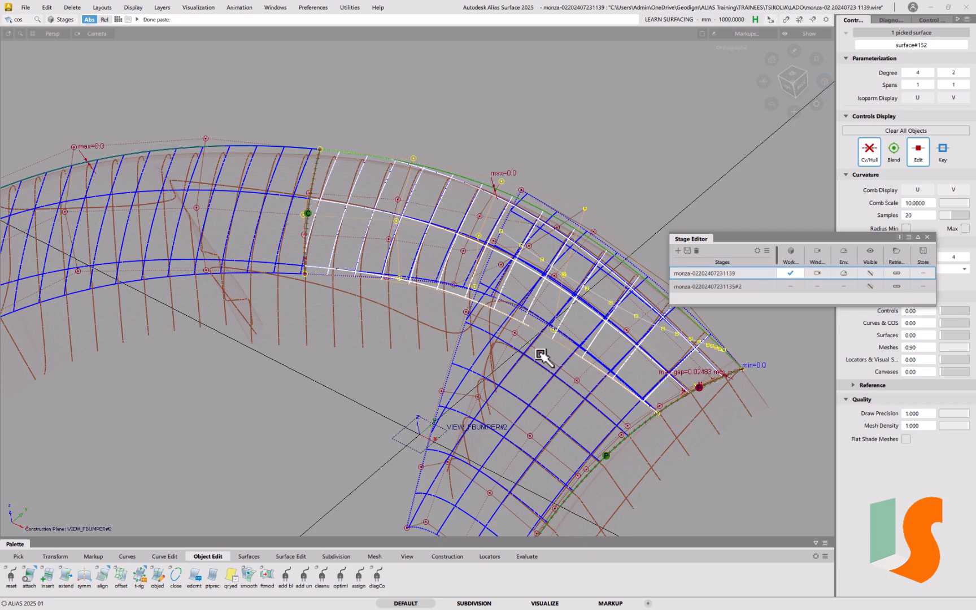
Isolate the pasted surface#152, delete its intersection curve-on-surface, and bring the rest of the model back into view.
key(ctrl+j)
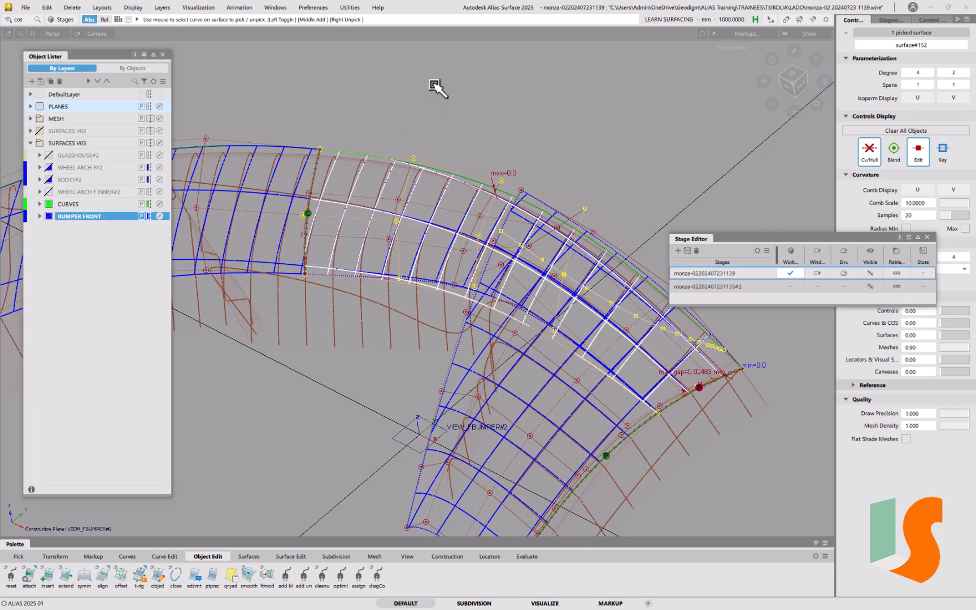
click(162, 55)
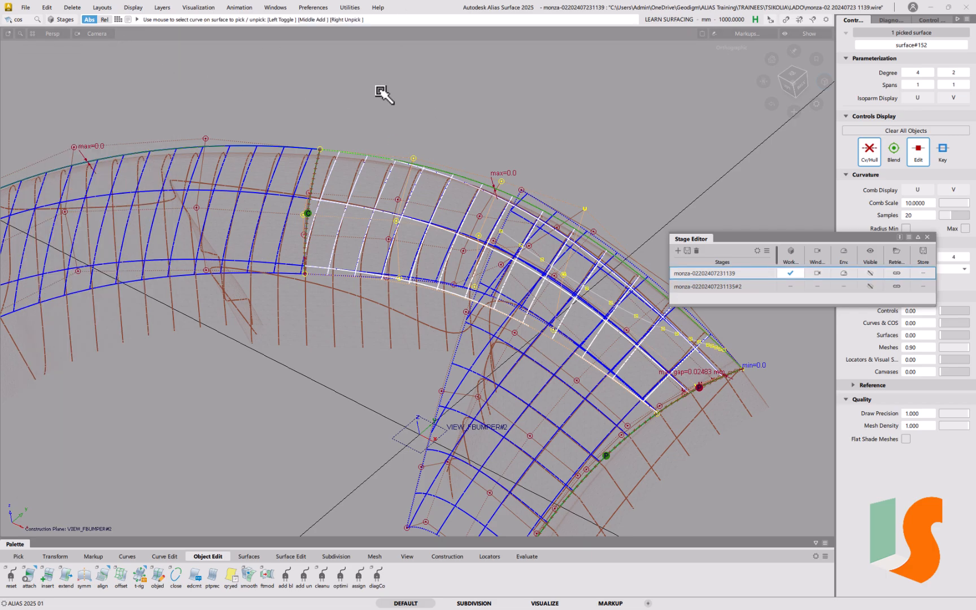
key(alt+h)
ctrl+shift+drag(530, 351, 525, 293)
ctrl+shift+drag(499, 310, 478, 304)
click(686, 355)
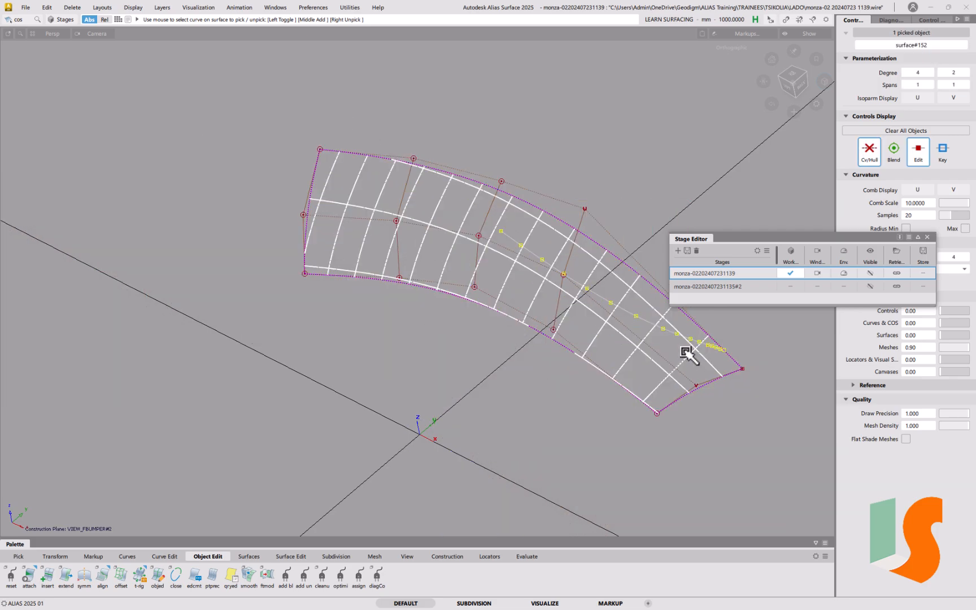
key(Delete)
click(468, 348)
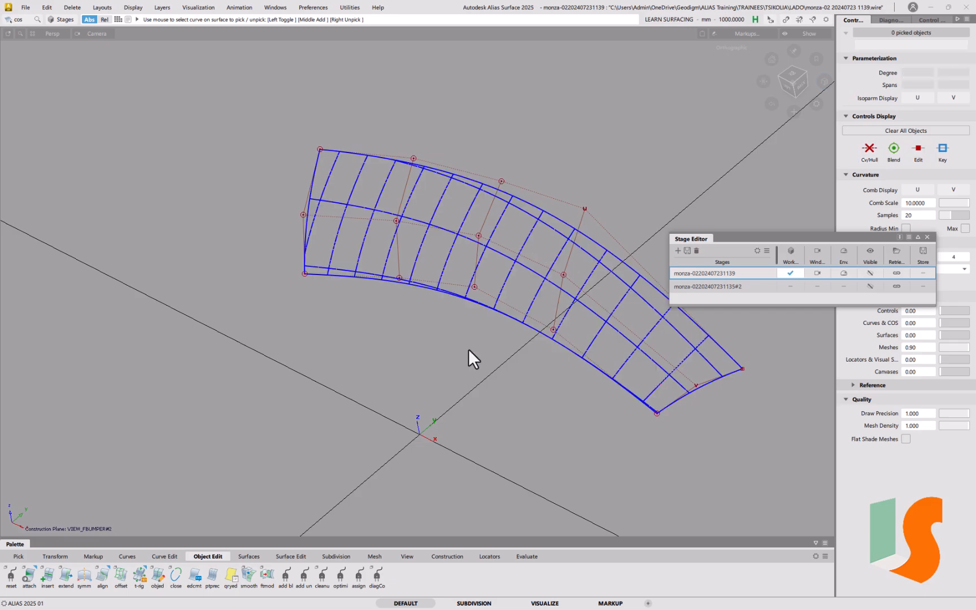
key(alt+h)
alt+shift+drag(477, 291, 478, 254)
alt+shift+right_drag(477, 254, 465, 299)
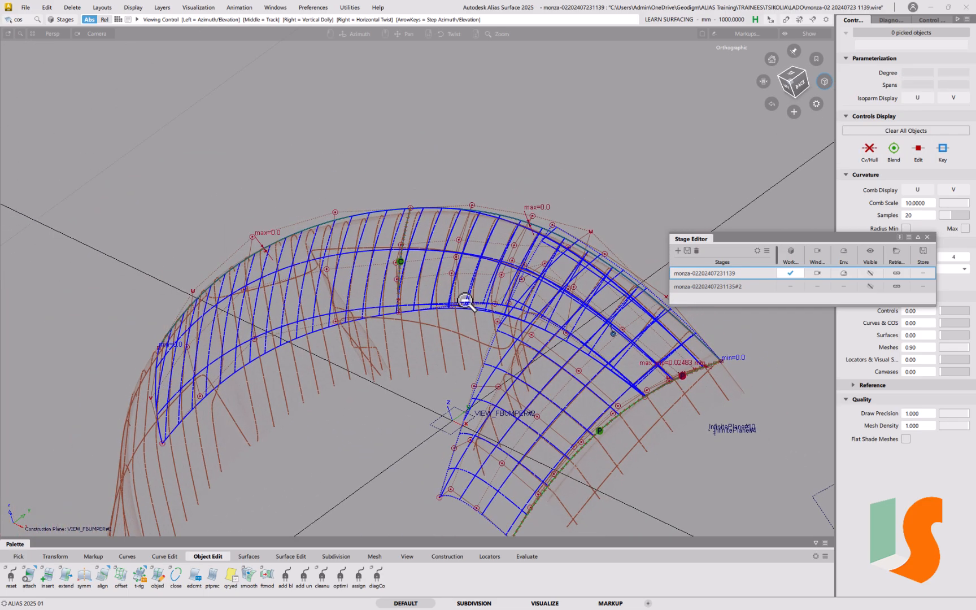
Select surface#149, and pick surface#150 from the overlapping surfaces at their shared edge.
key(grave)
key(grave)
ctrl+shift+drag(413, 303, 389, 314)
click(385, 311)
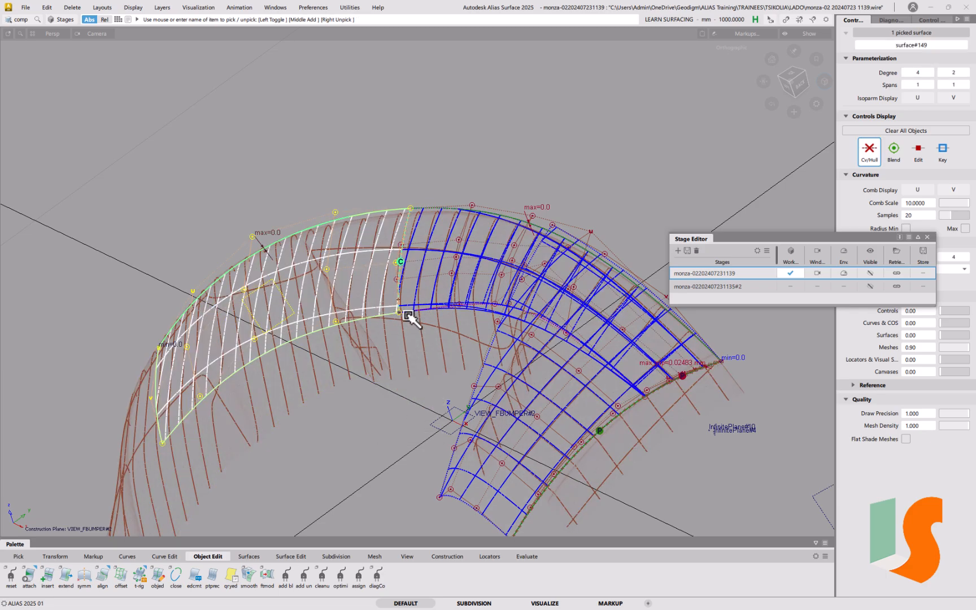
click(407, 312)
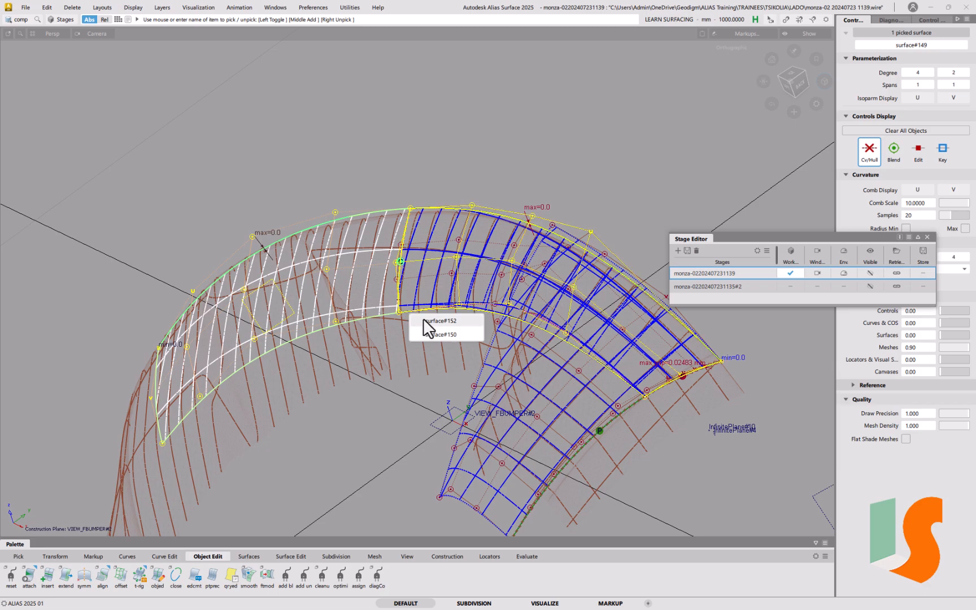
click(425, 333)
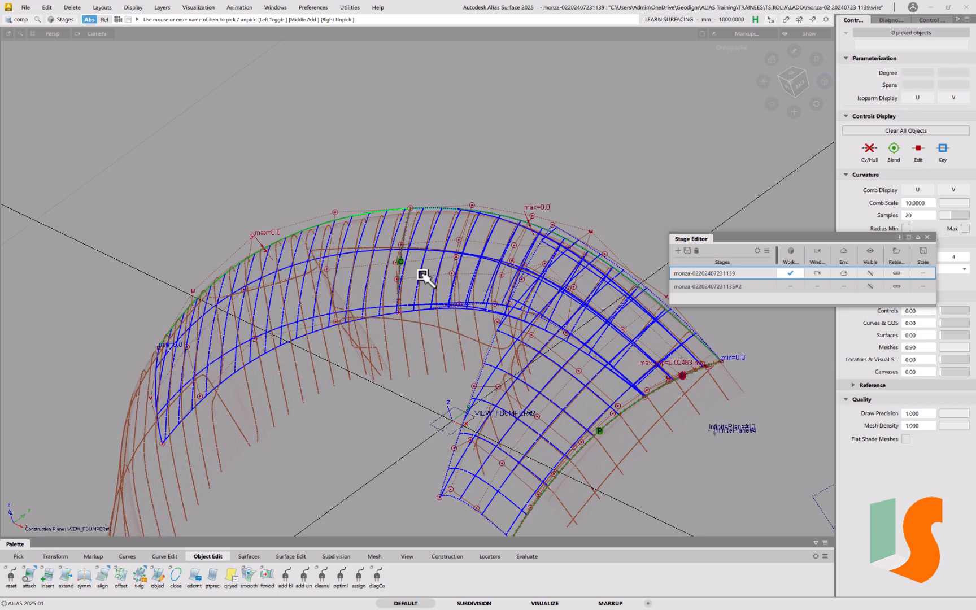
key(shift+alt)
alt+shift+drag(421, 310, 265, 228)
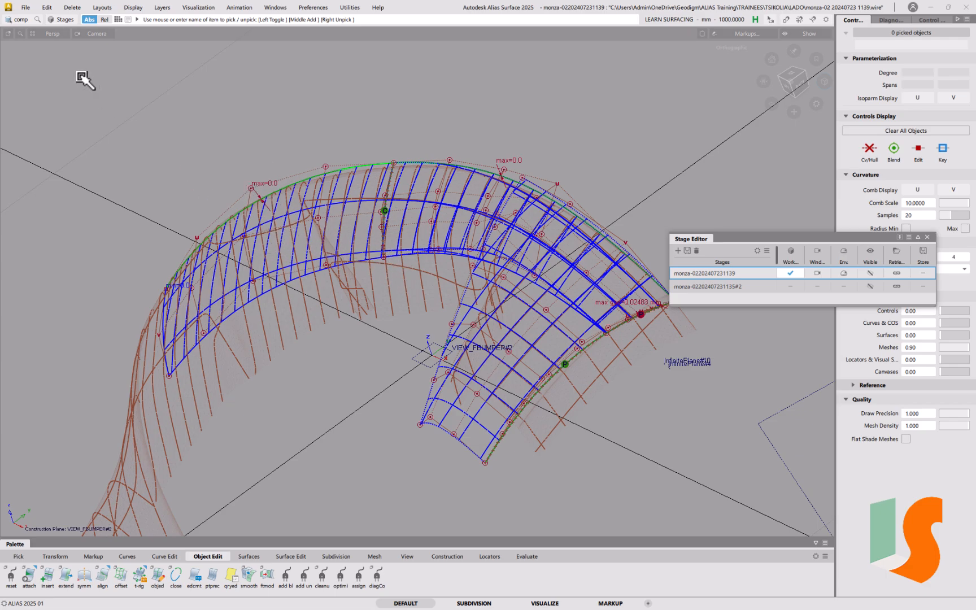
click(58, 21)
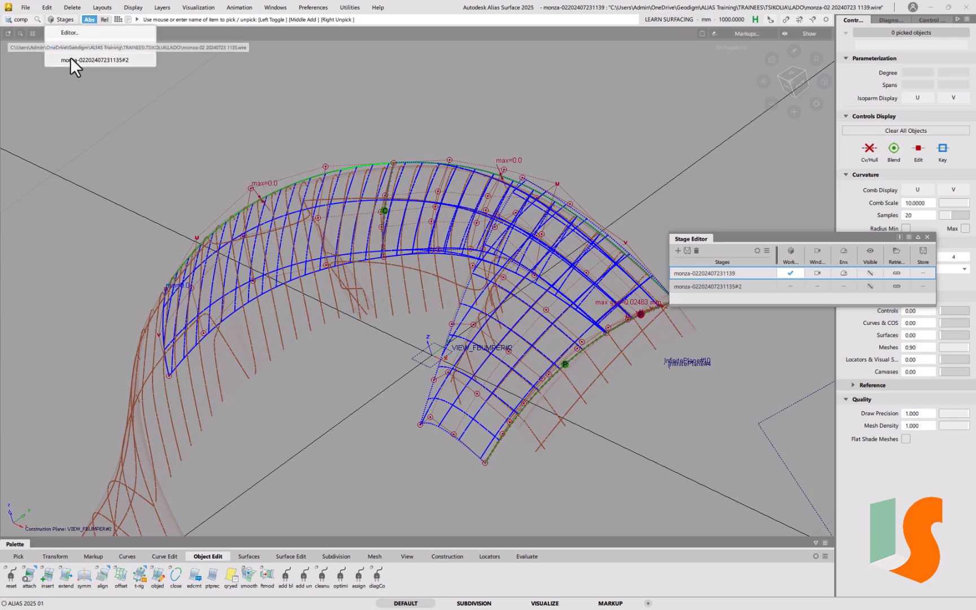
click(70, 59)
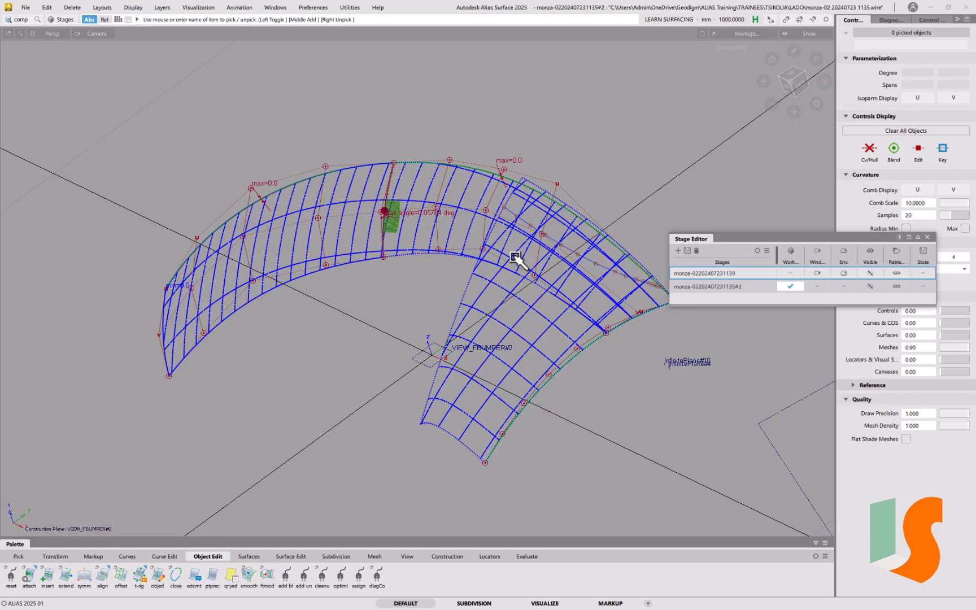
click(453, 255)
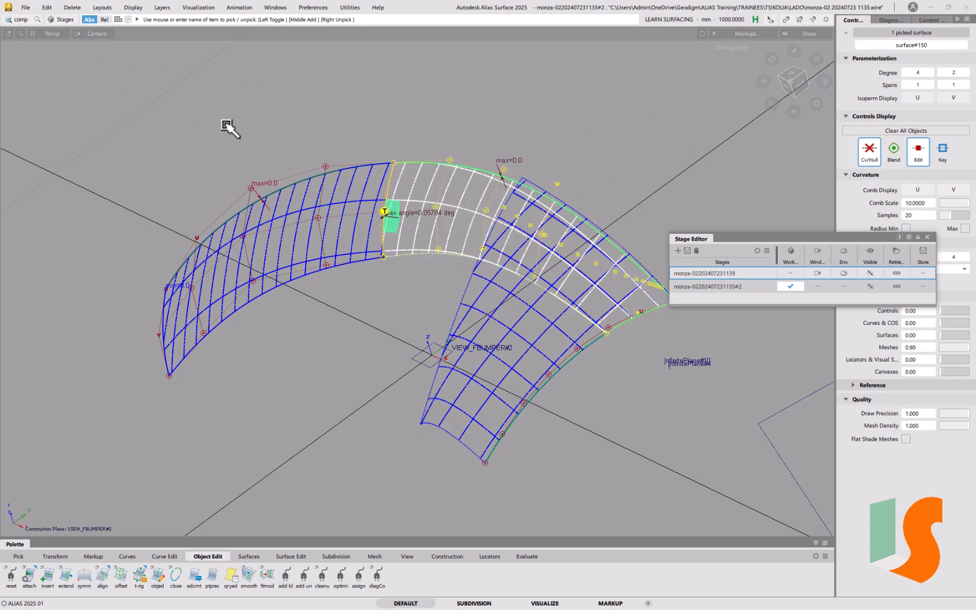
click(62, 19)
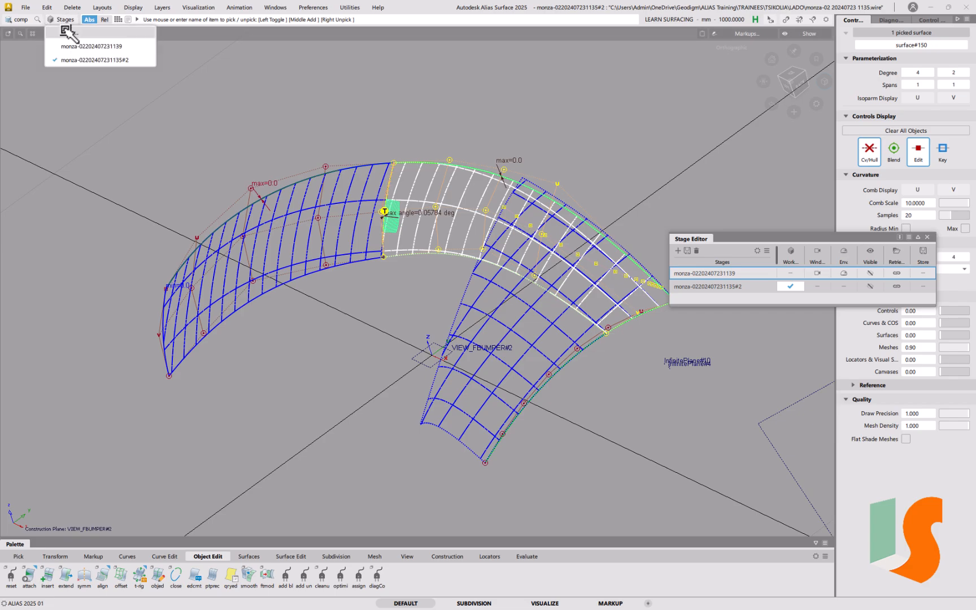
click(69, 26)
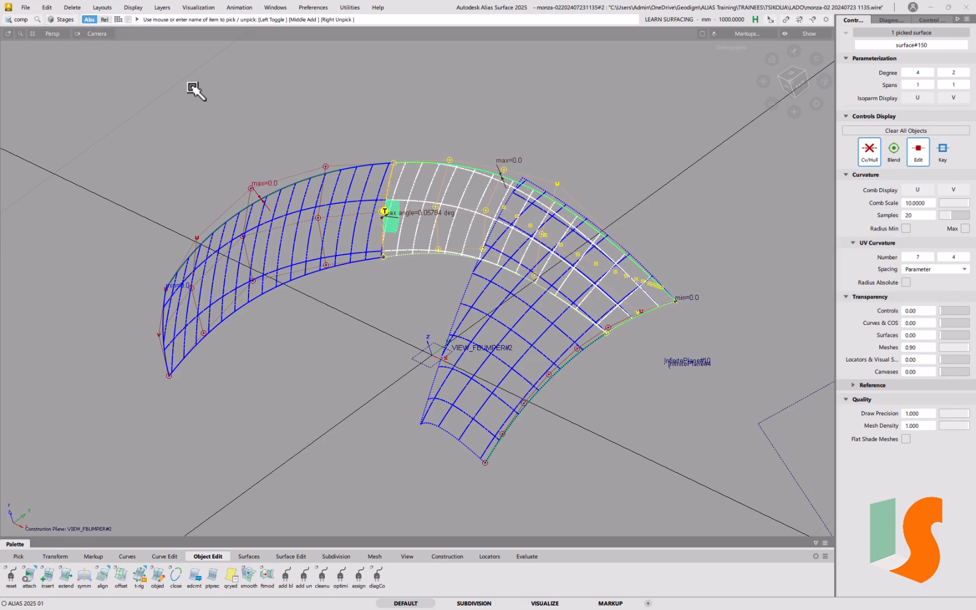
click(70, 19)
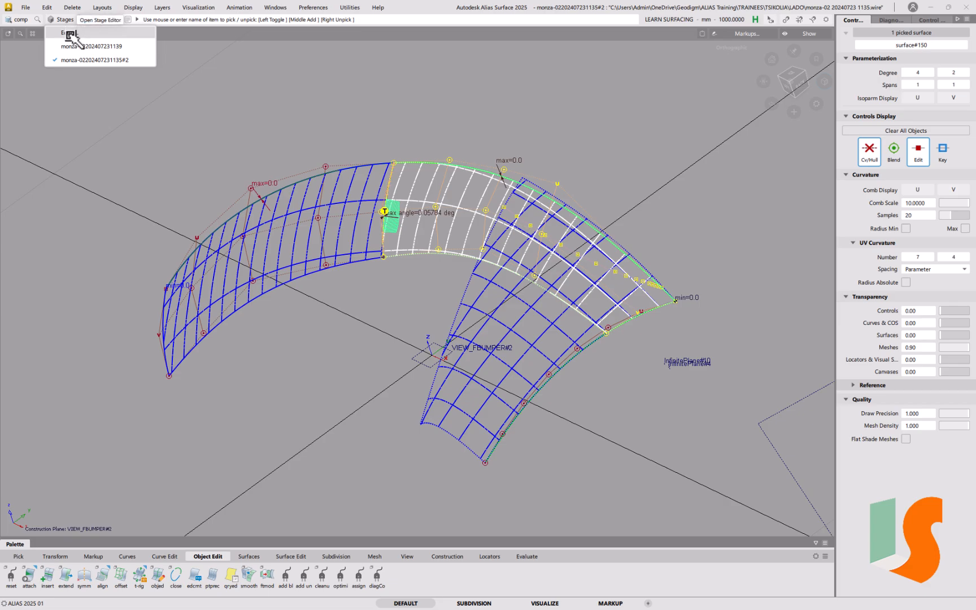
click(69, 30)
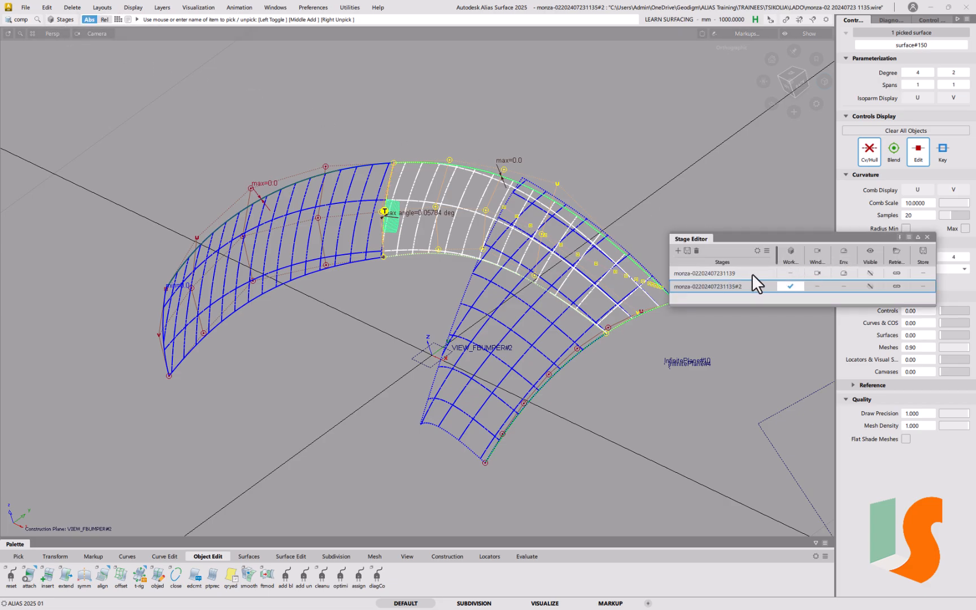
click(722, 272)
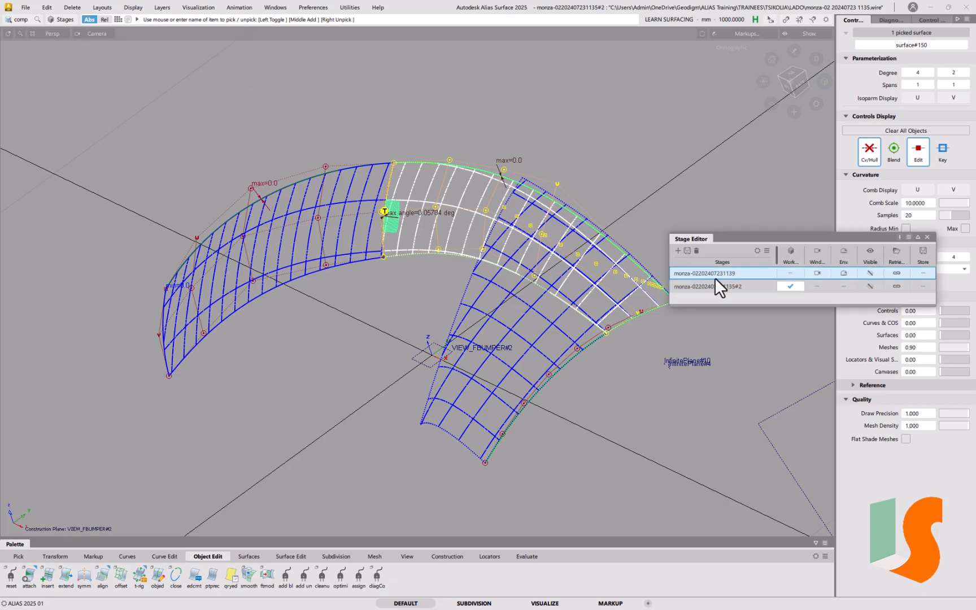
click(695, 251)
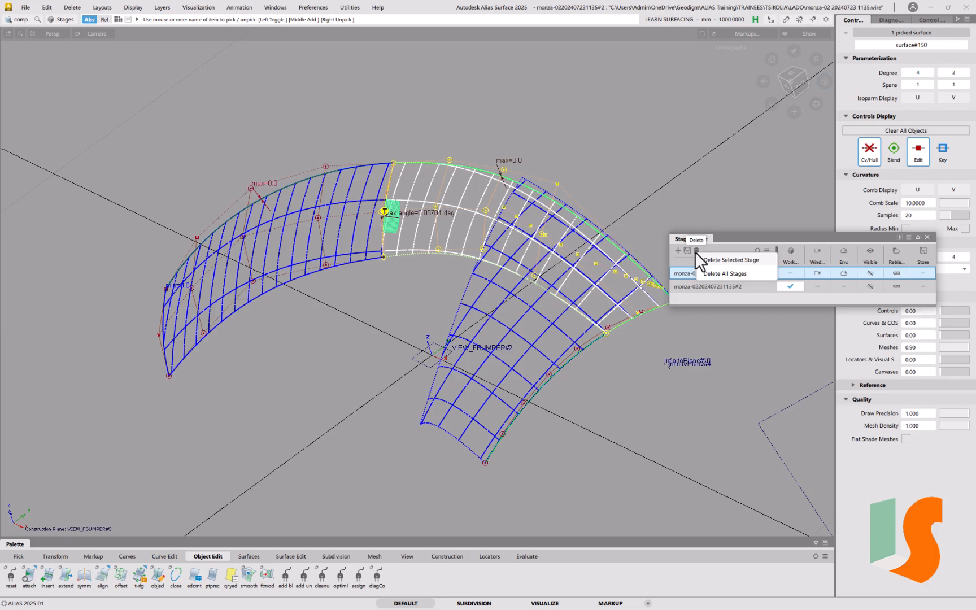
click(721, 261)
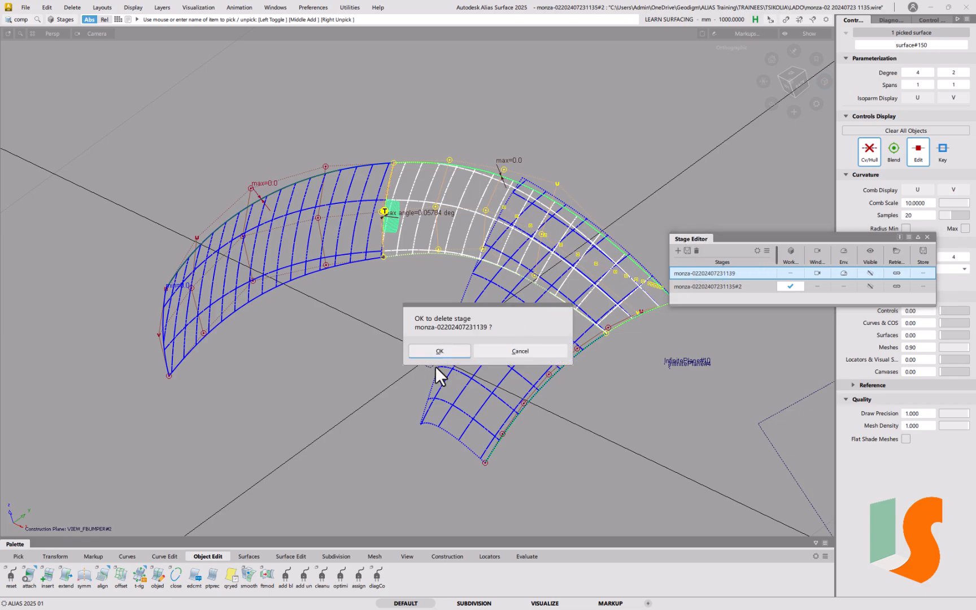
click(440, 351)
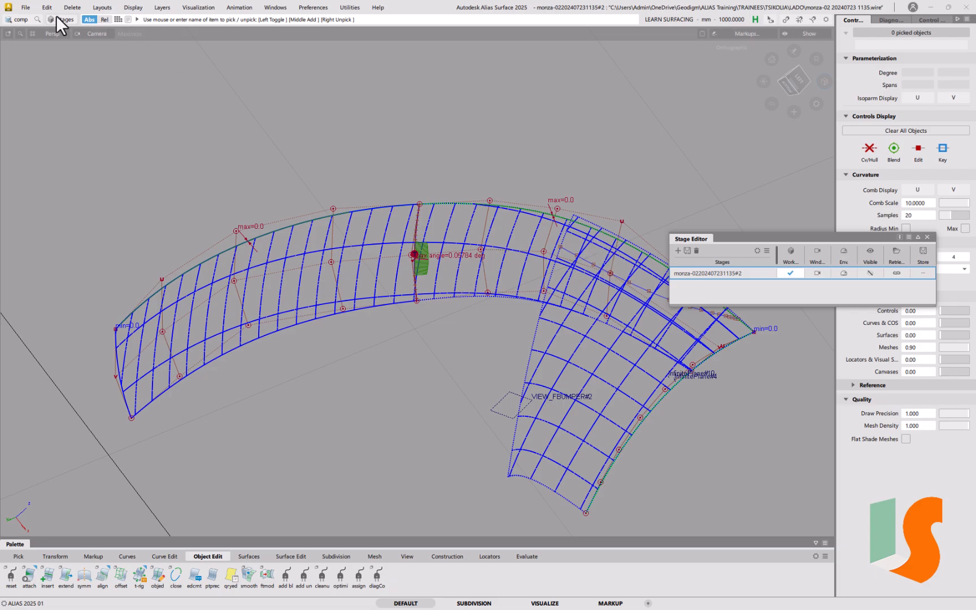
click(25, 7)
mouse_move(56, 67)
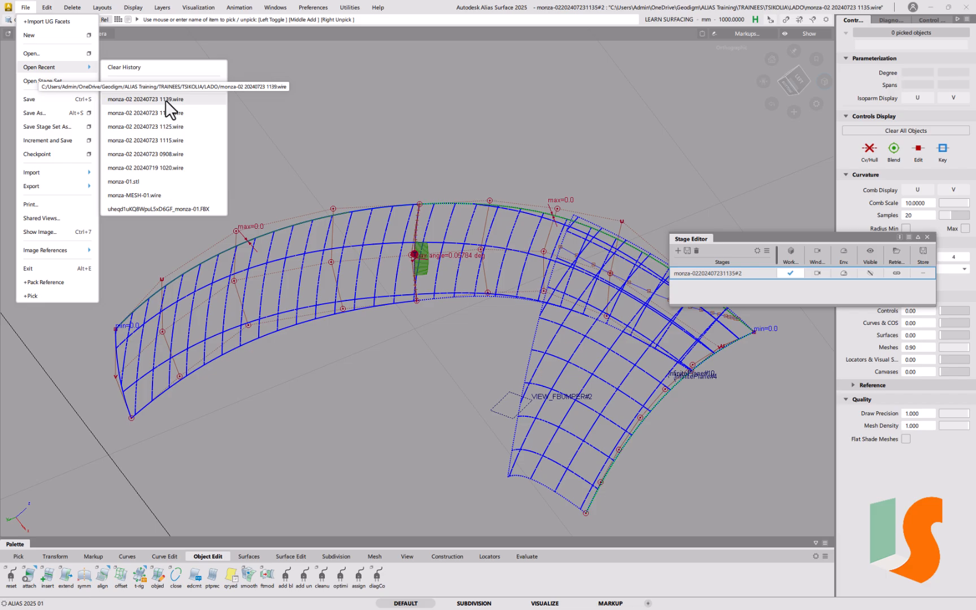
click(145, 99)
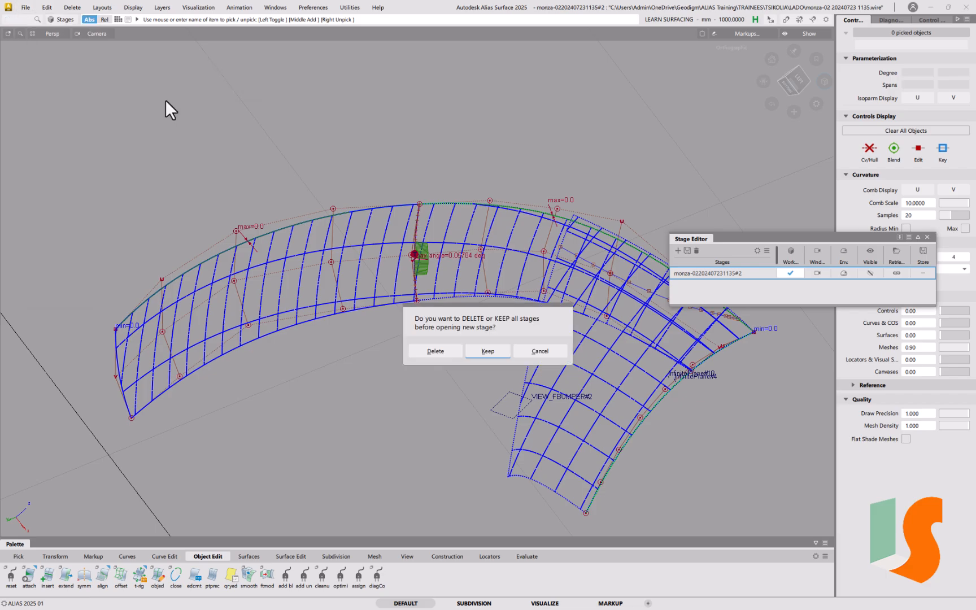
click(501, 353)
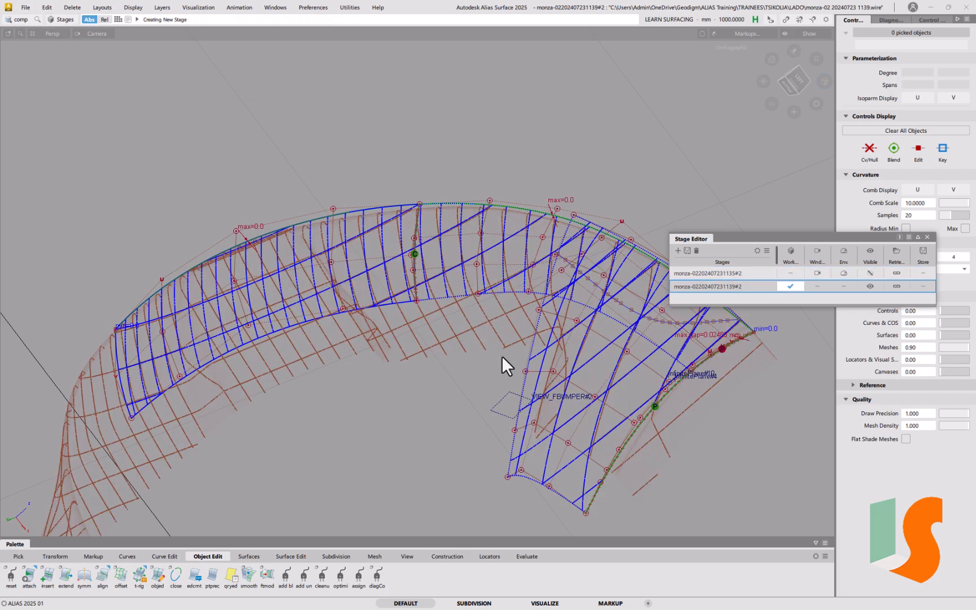
Check the names and degrees of the bumper surfaces in the reopened stage by selecting them individually and all together.
ctrl+shift+click(352, 321)
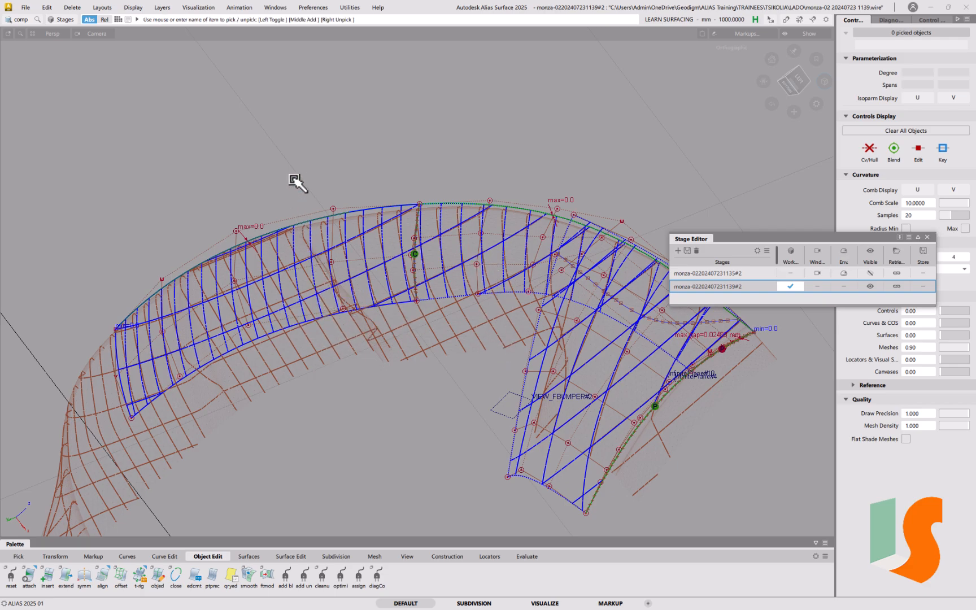
click(416, 296)
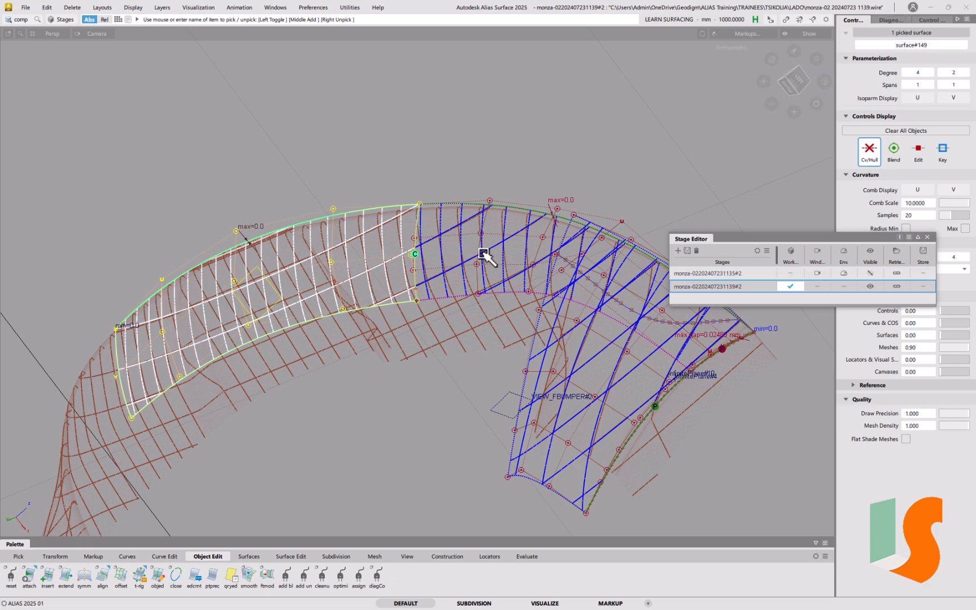
click(435, 225)
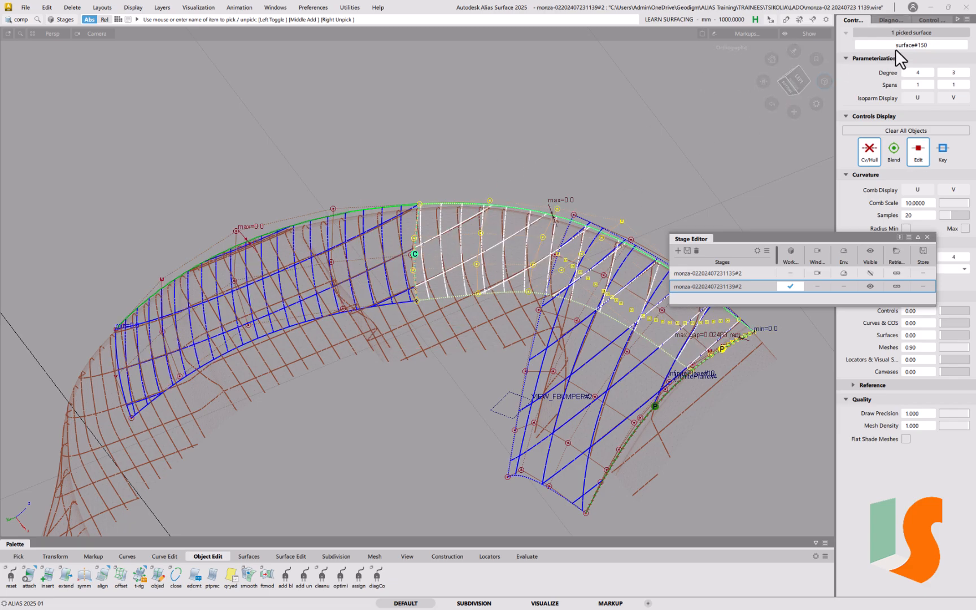
click(616, 341)
ctrl+shift+drag(477, 259, 449, 272)
drag(77, 141, 682, 435)
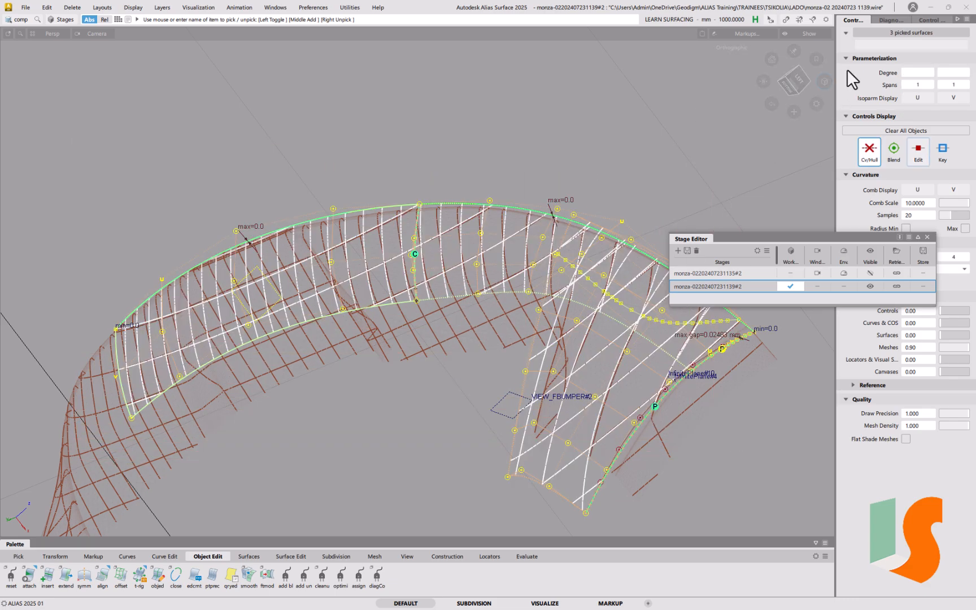
Delete surface#150 together with its construction history from the reopened stage.
ctrl+shift+drag(437, 320, 416, 335)
click(444, 303)
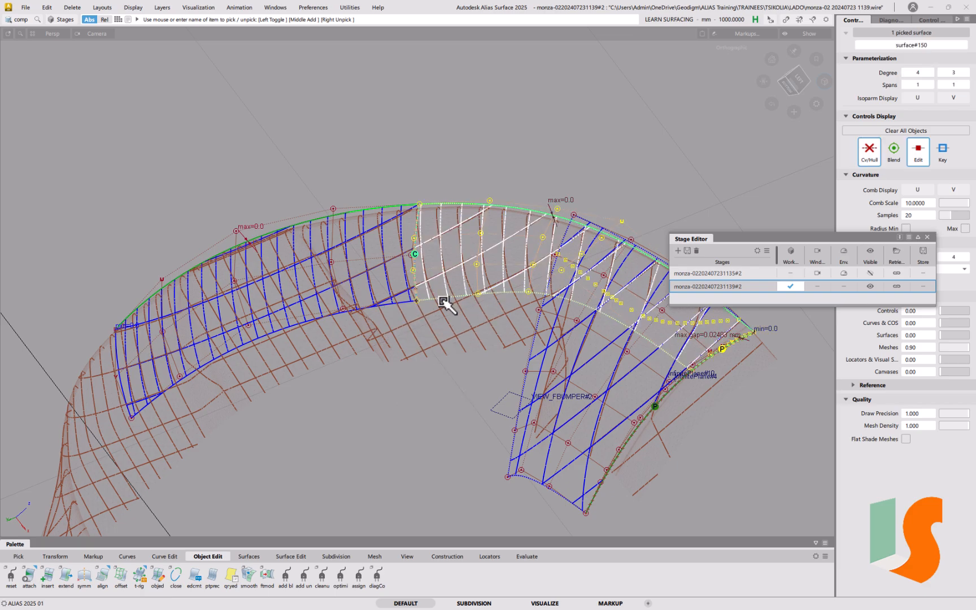
key(Delete)
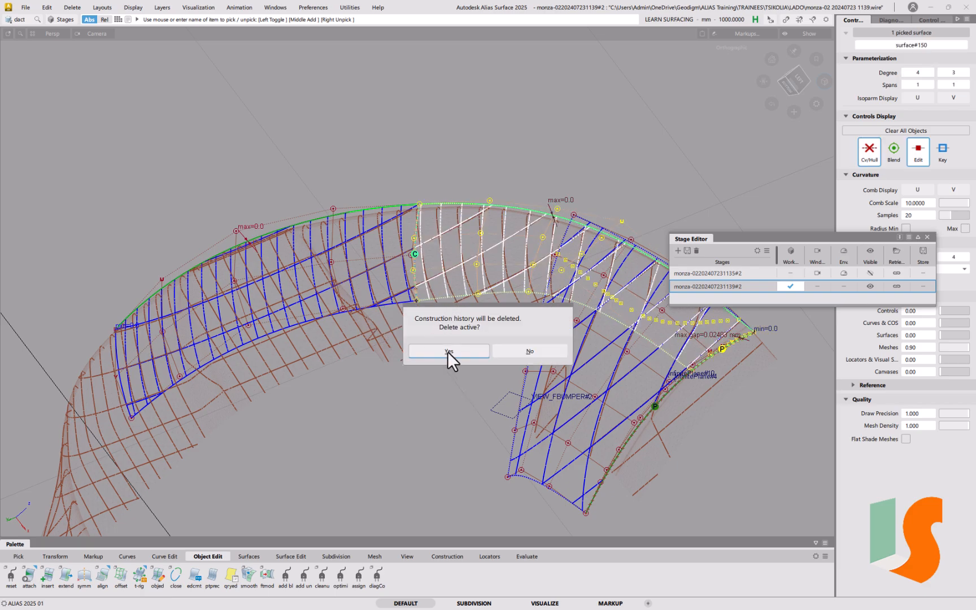
click(449, 351)
Delete the intersection curve-on-surface that crosses the corner surface of the bumper.
ctrl+shift+drag(512, 279, 480, 271)
click(627, 305)
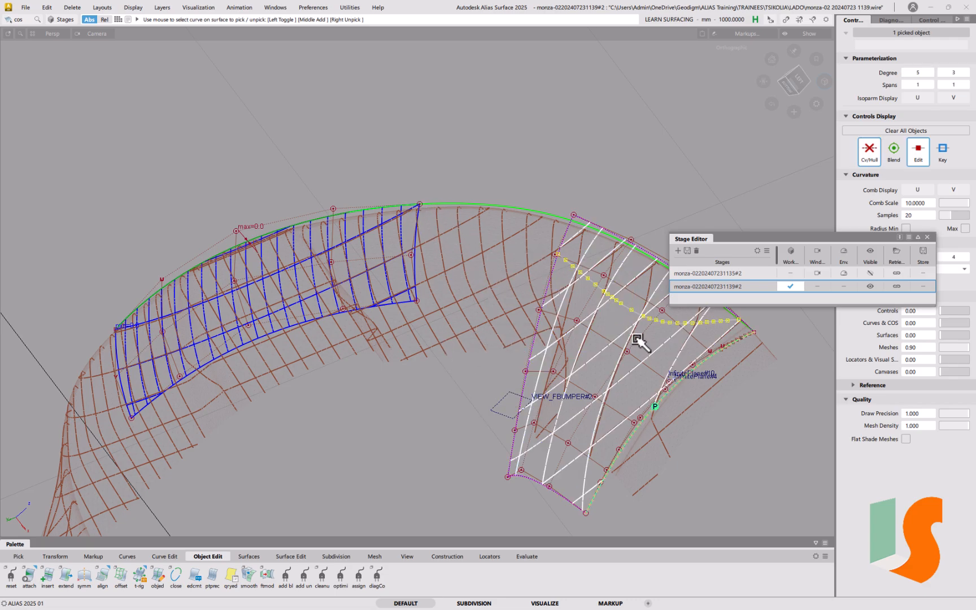
key(Delete)
click(478, 354)
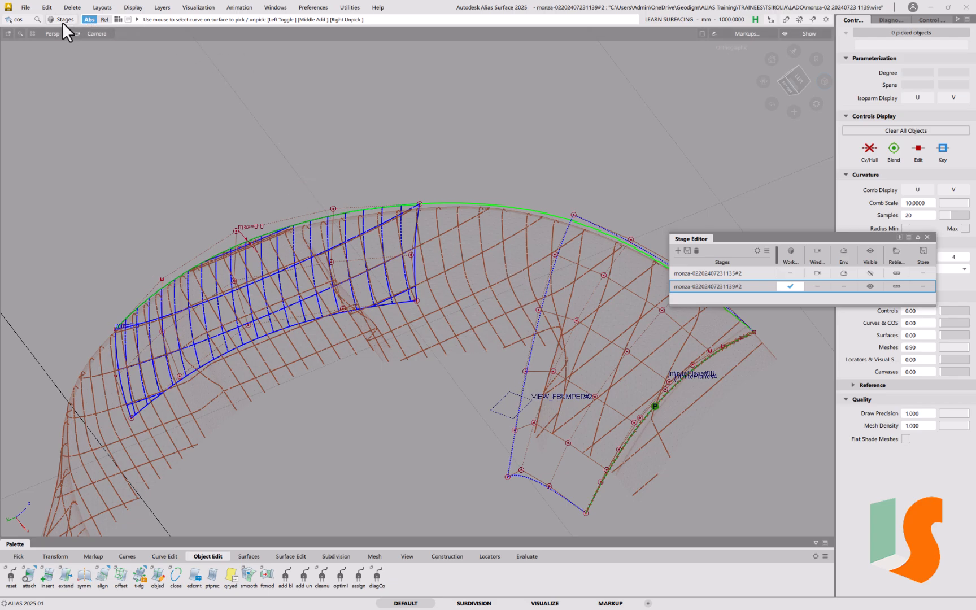
Paste the earlier version of surface#150 into the reopened stage with the Creation Layer option.
click(48, 8)
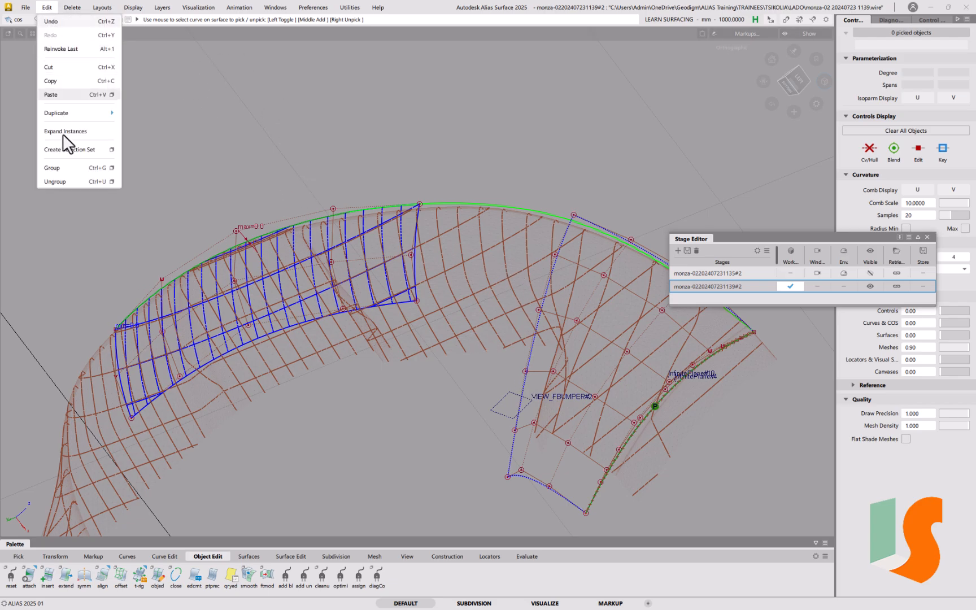
click(108, 95)
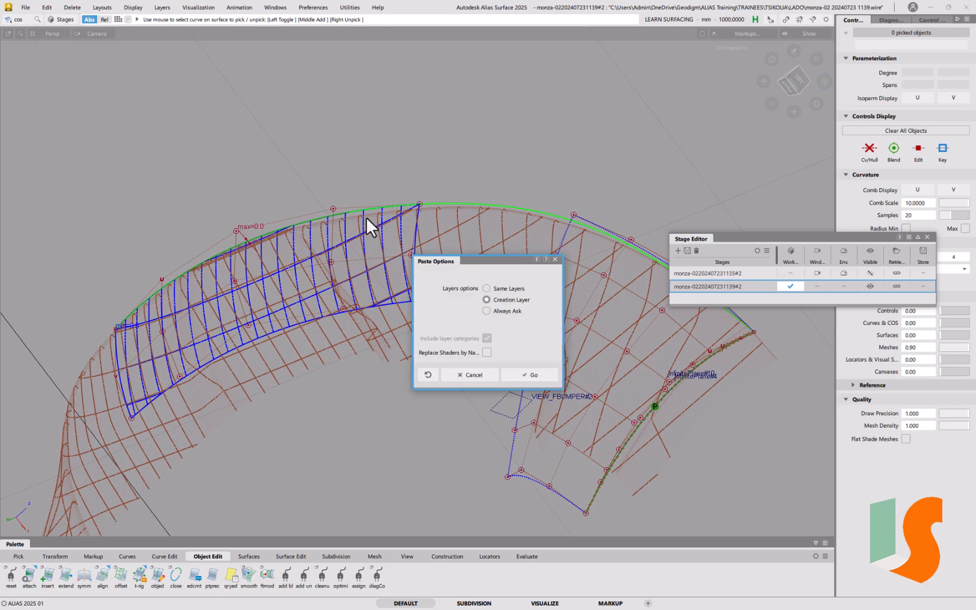
click(530, 374)
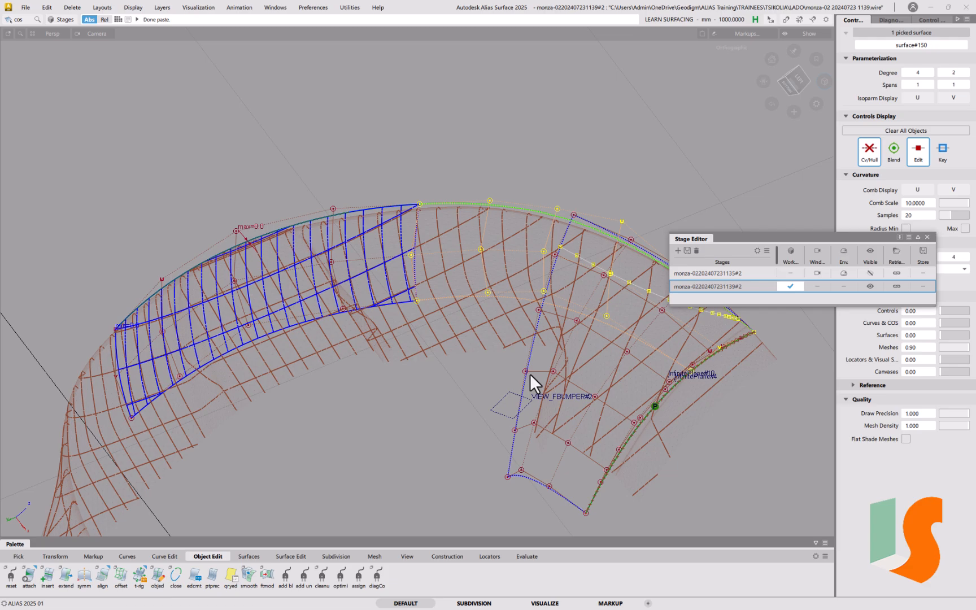
Align the pasted surface#150's inner end edge to the adjoining central bumper surface with G2 continuity and the Edge alignment type.
ctrl+shift+drag(444, 327, 410, 306)
drag(151, 172, 578, 393)
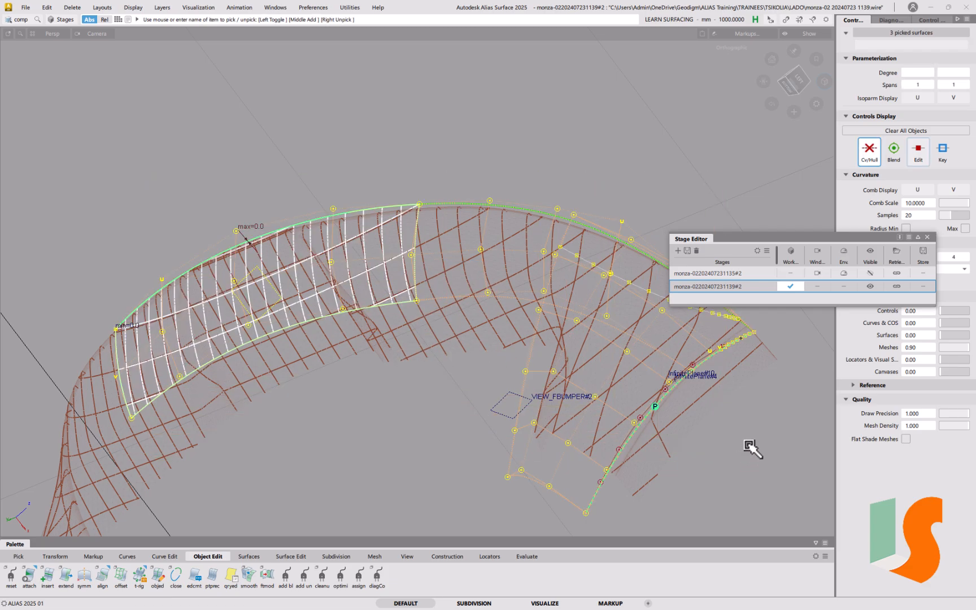
ctrl+shift+drag(601, 346, 620, 285)
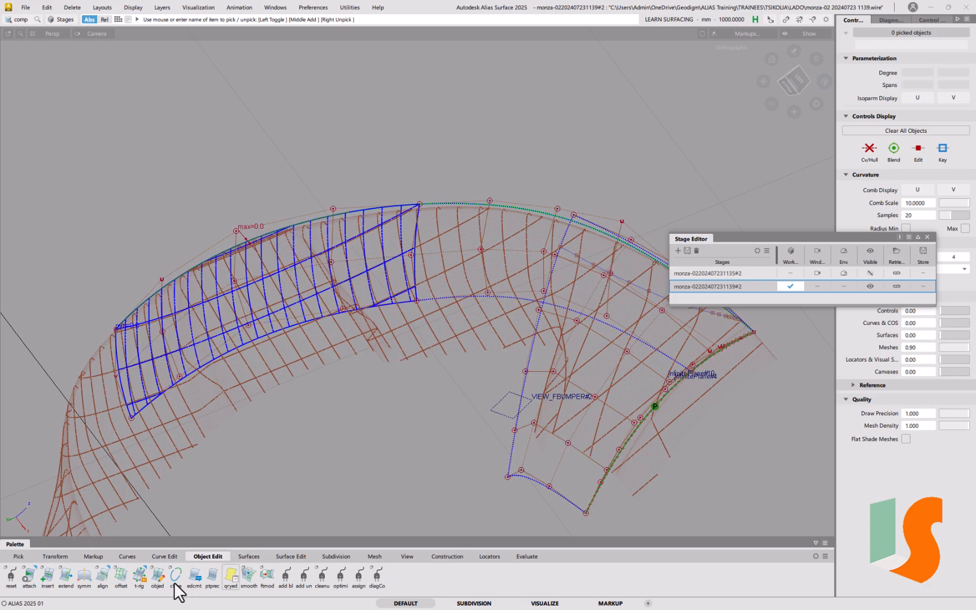
double_click(100, 580)
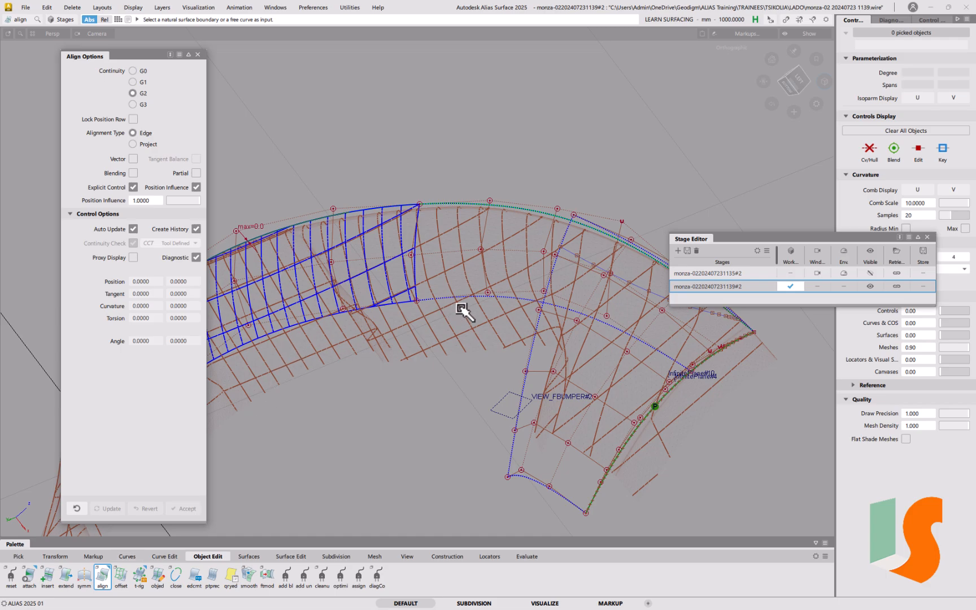
click(418, 241)
click(431, 246)
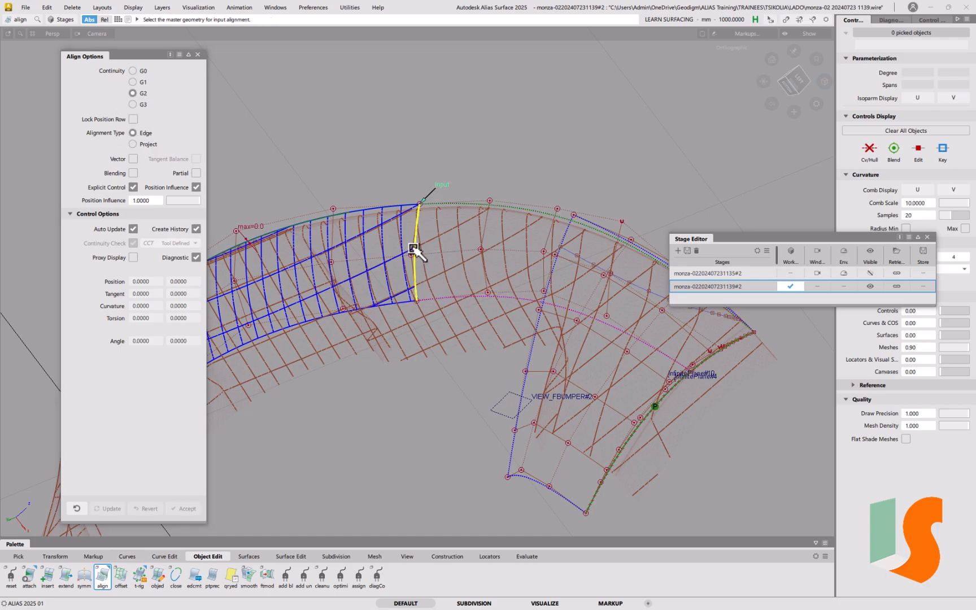
click(415, 244)
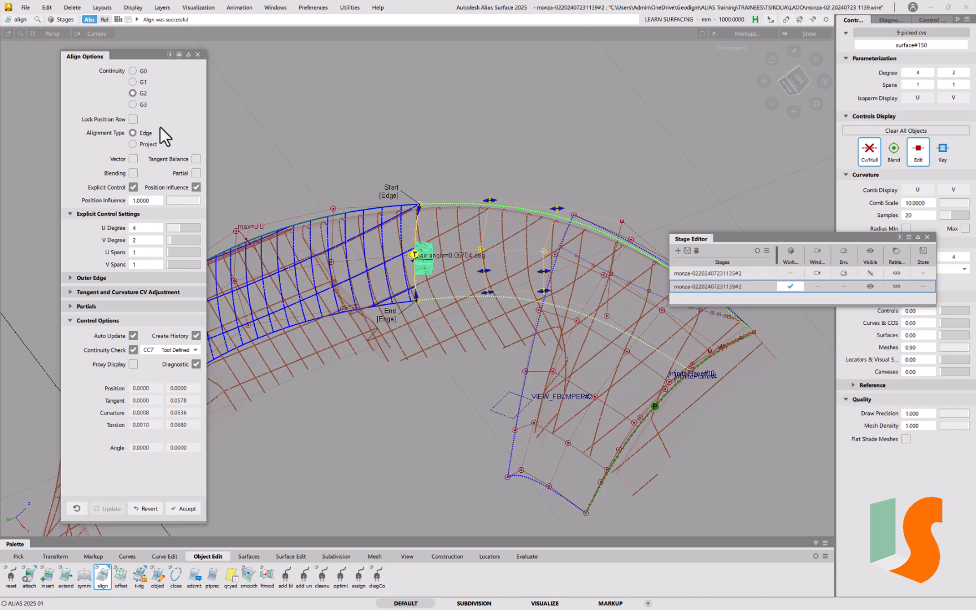
Delete the old curve-on-surface lying on surface#150.
ctrl+shift+drag(618, 400, 578, 303)
drag(583, 252, 601, 283)
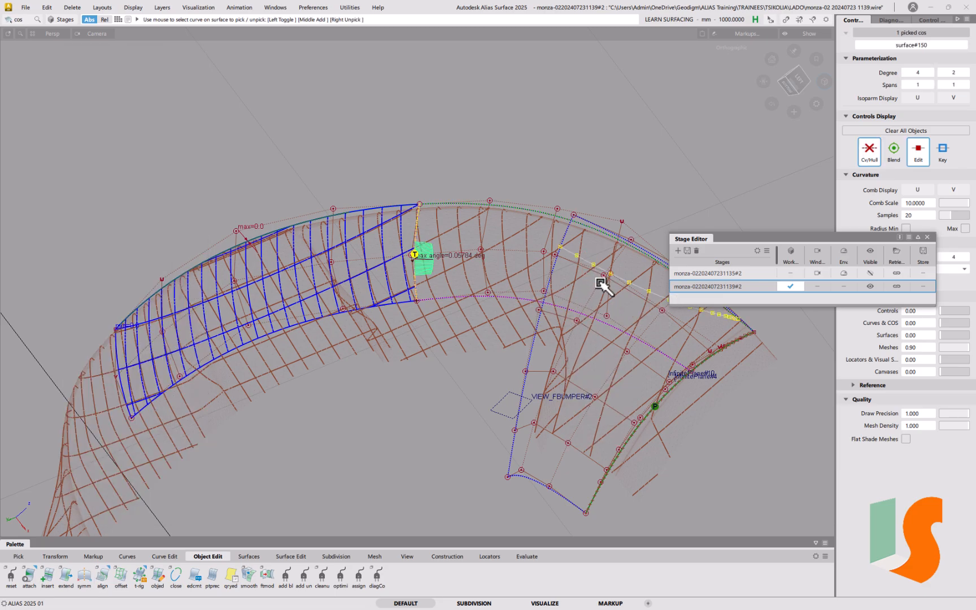
key(Delete)
click(462, 344)
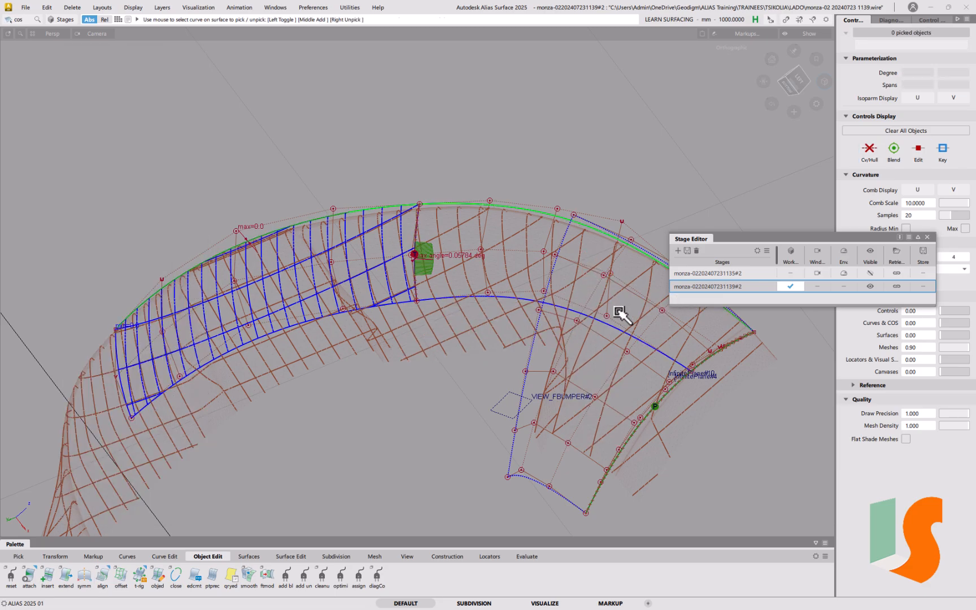
Intersect corner surface#151 with surface#150, creating curves on both surfaces with history.
alt+shift+middle_drag(617, 312, 434, 318)
ctrl+shift+drag(358, 337, 357, 339)
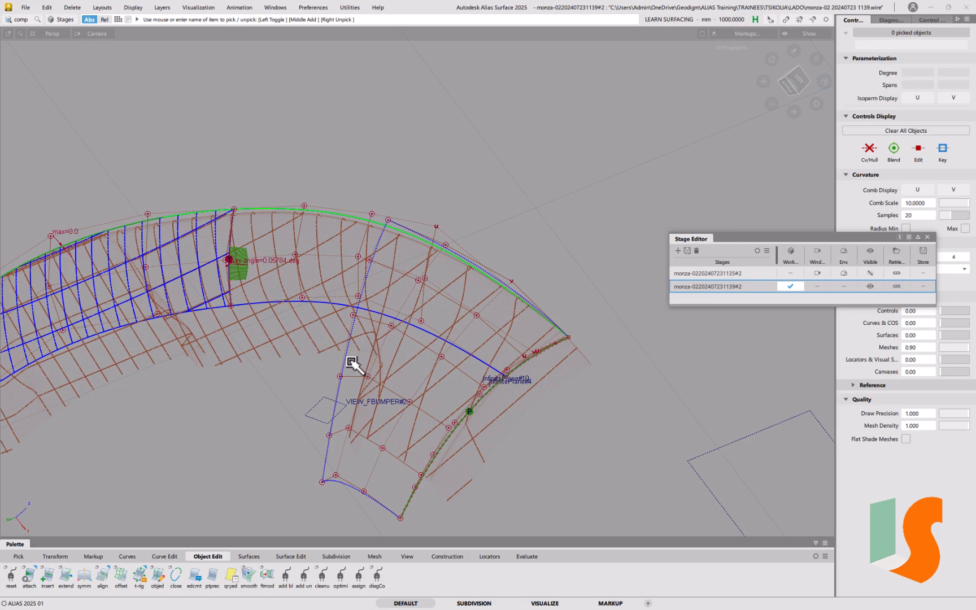
click(346, 363)
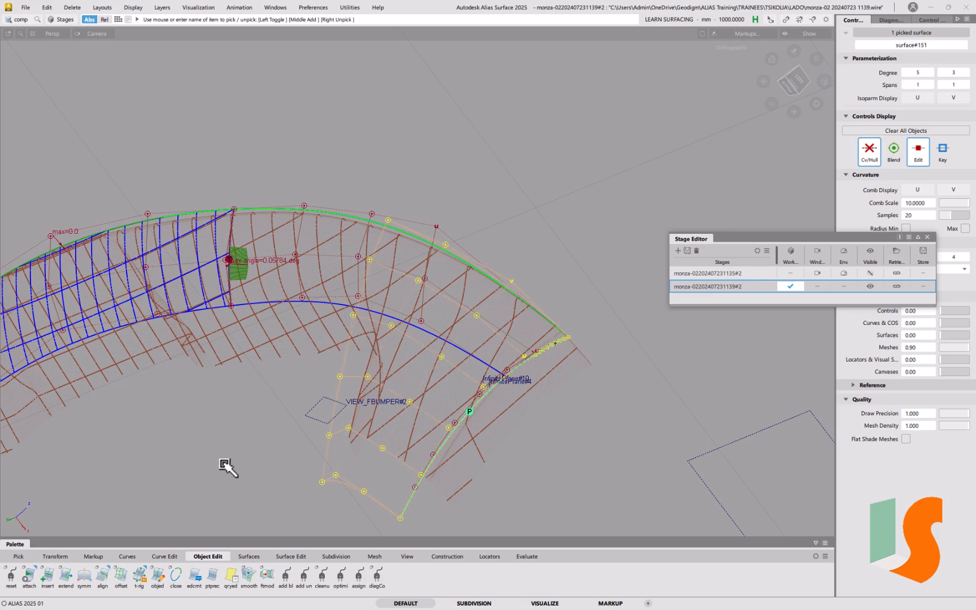
click(299, 556)
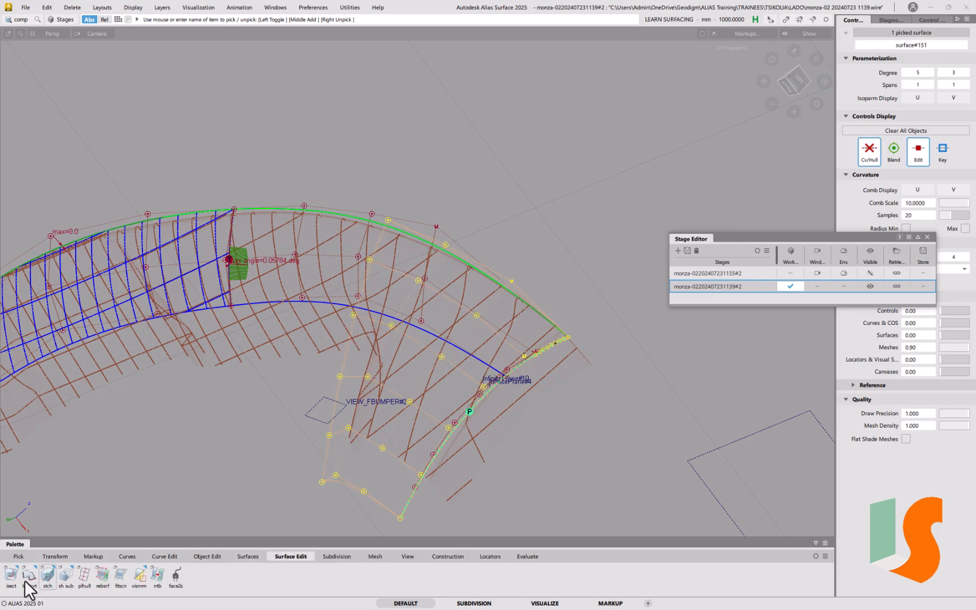
double_click(10, 576)
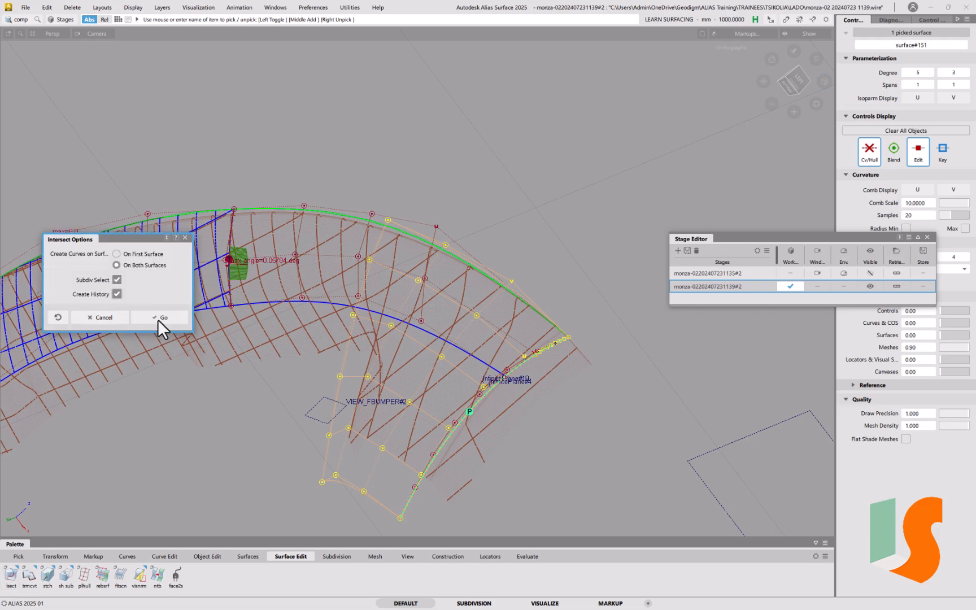
click(162, 318)
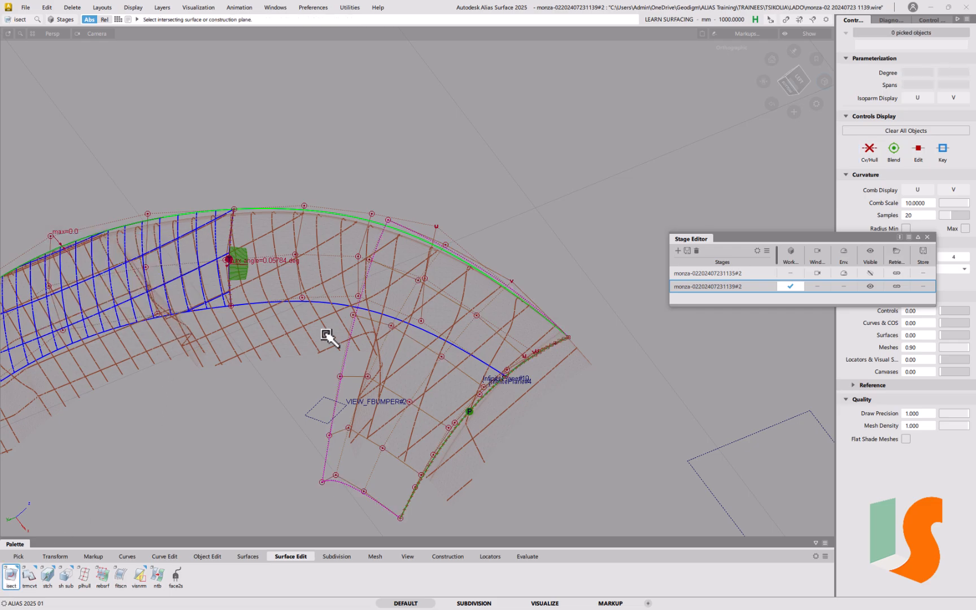
click(335, 306)
click(369, 328)
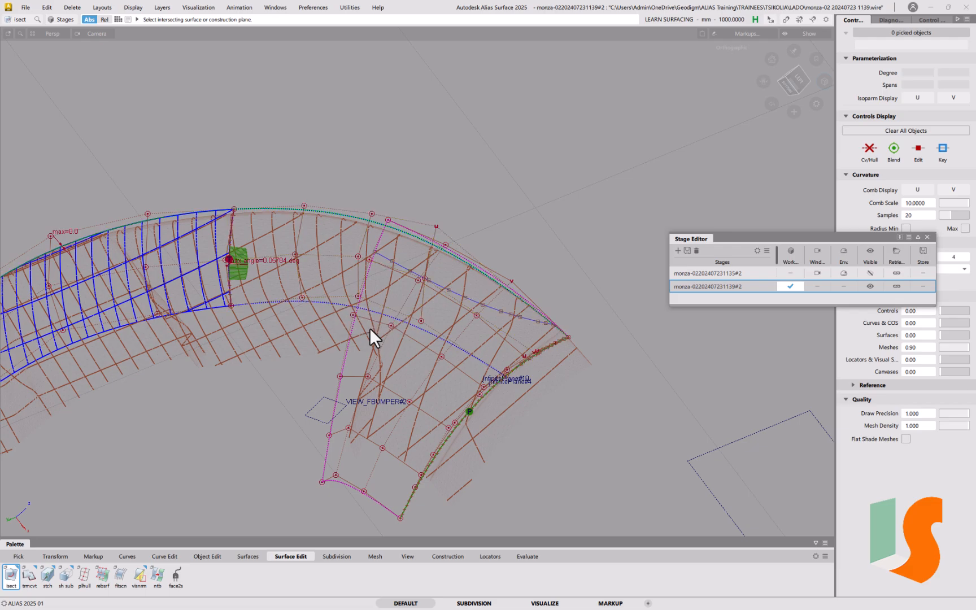
alt+shift+drag(496, 300, 432, 257)
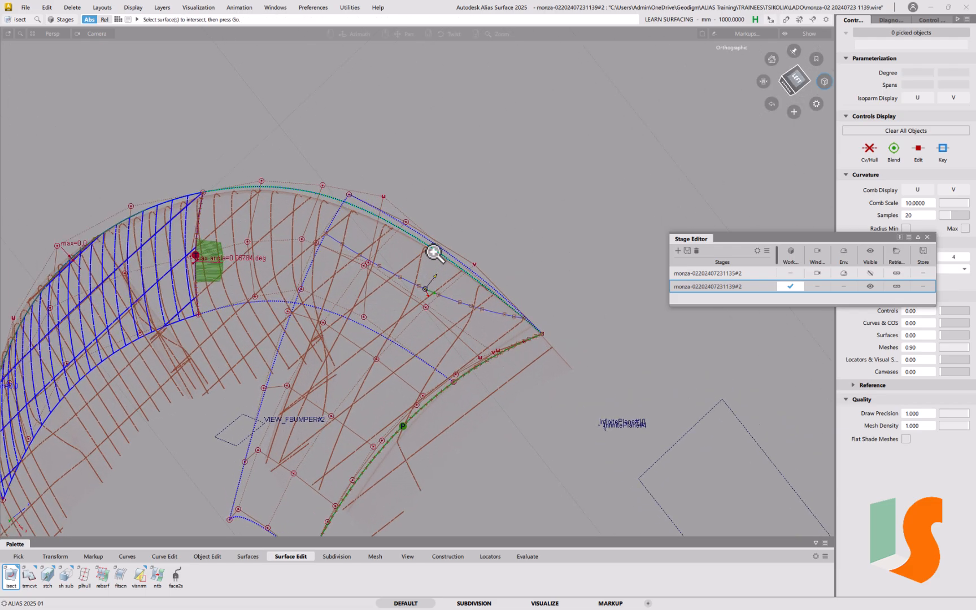
alt+shift+right_drag(433, 257, 435, 279)
alt+shift+middle_drag(442, 247, 523, 231)
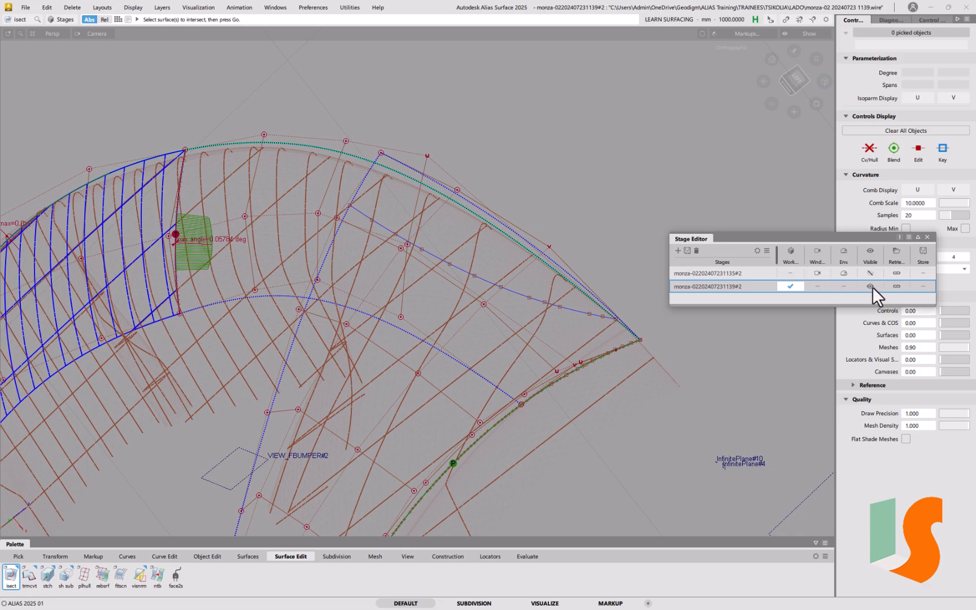
click(927, 237)
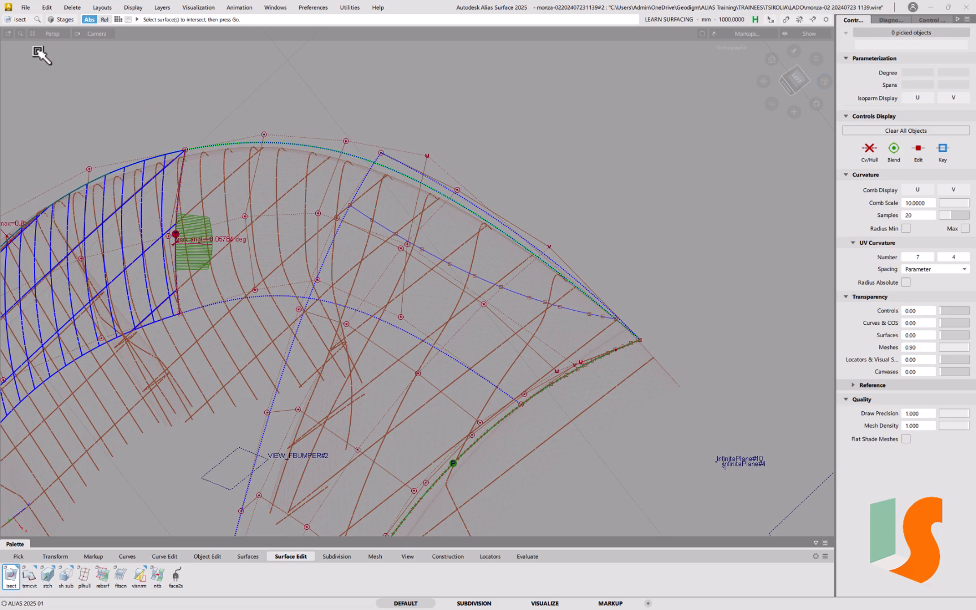
click(29, 9)
click(46, 112)
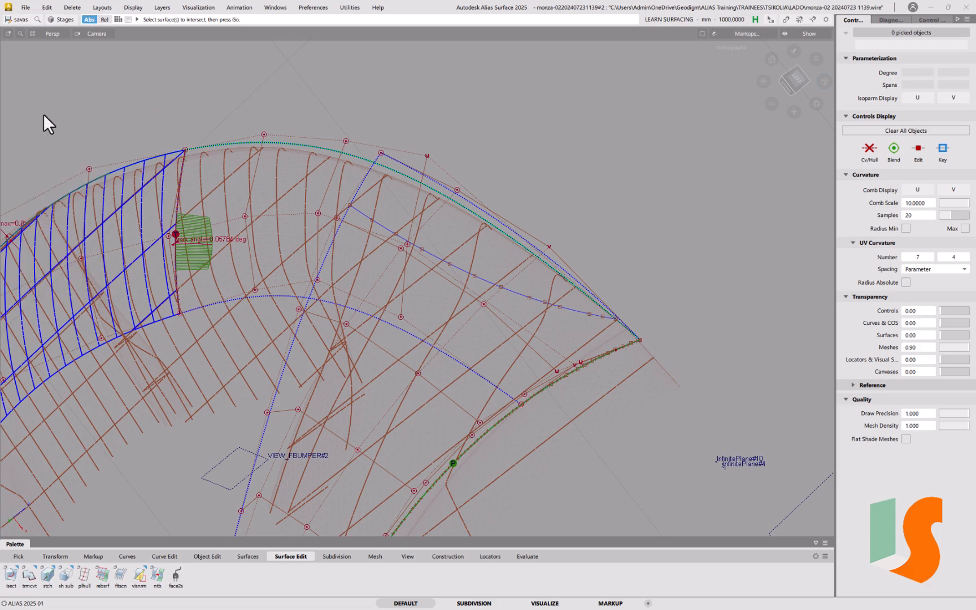
click(134, 266)
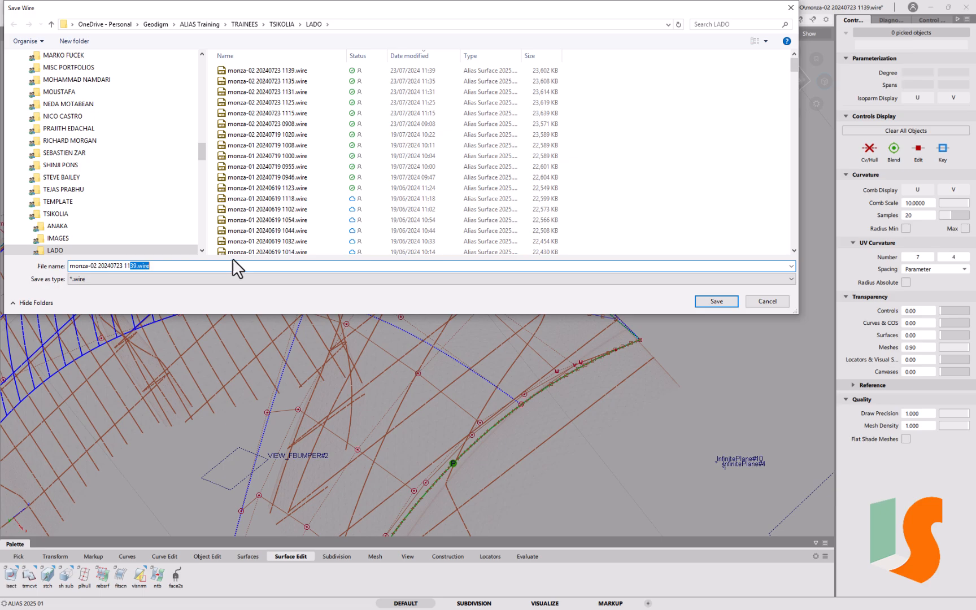
text(40)
key(Return)
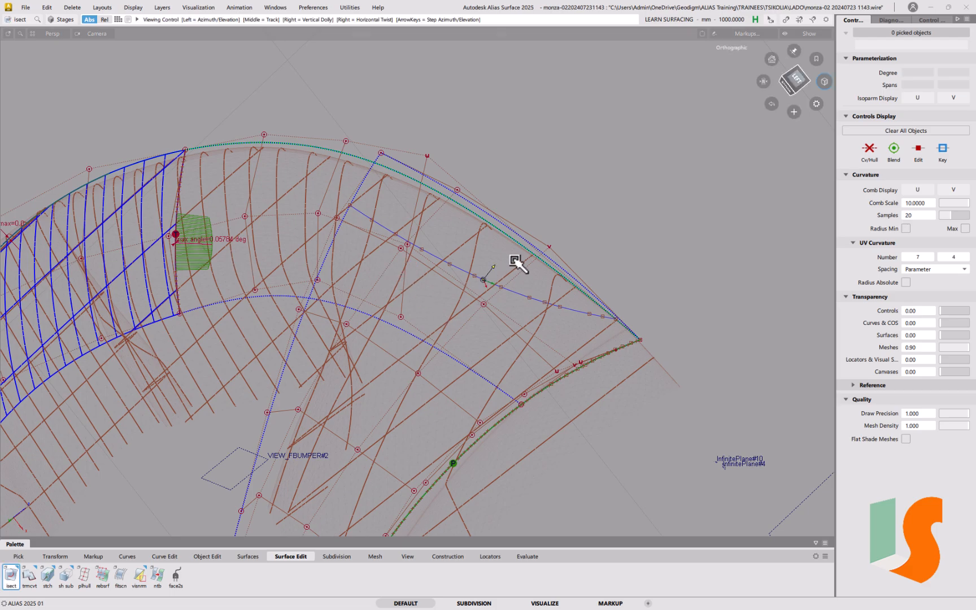
Align surface#150's outer end edge to the boundary along the corner surface's outer edge, using G0 continuity with Partial enabled.
scroll(511, 263, down, 2)
scroll(508, 263, down, 1)
alt+shift+middle_drag(507, 355, 541, 322)
alt+shift+drag(554, 333, 581, 301)
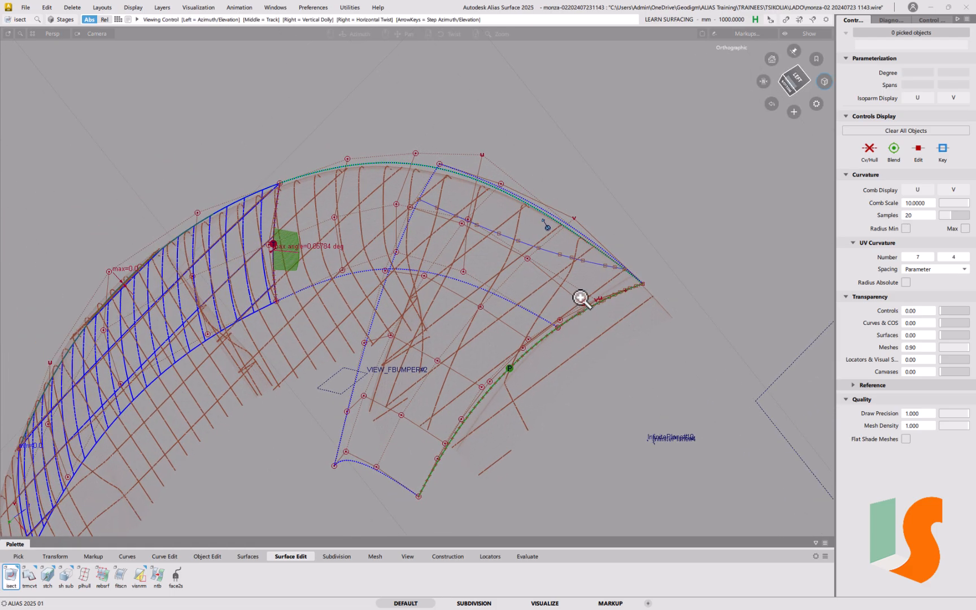
scroll(582, 301, up, 3)
alt+shift+middle_drag(583, 277, 615, 288)
alt+shift+middle_drag(645, 353, 665, 299)
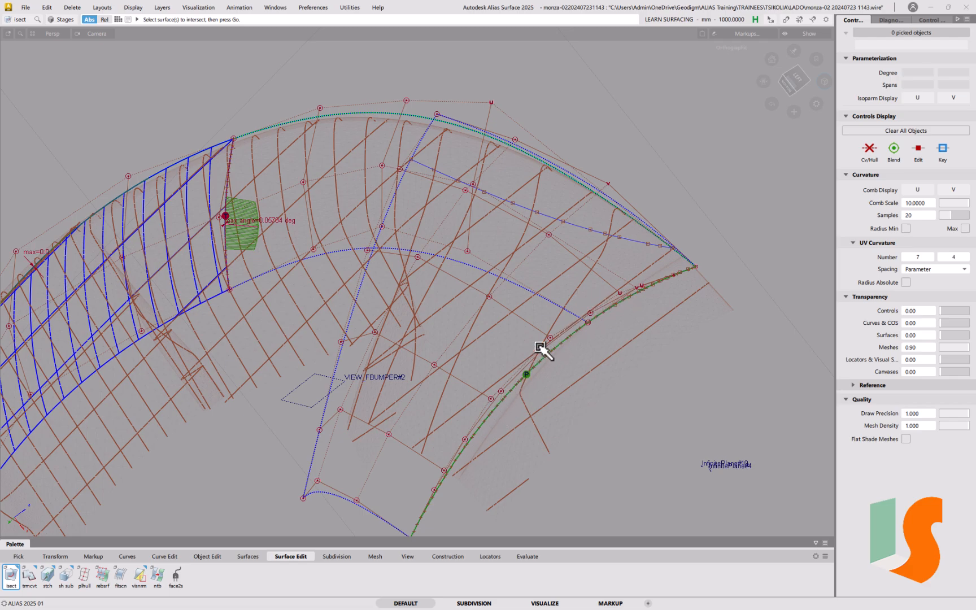
click(210, 556)
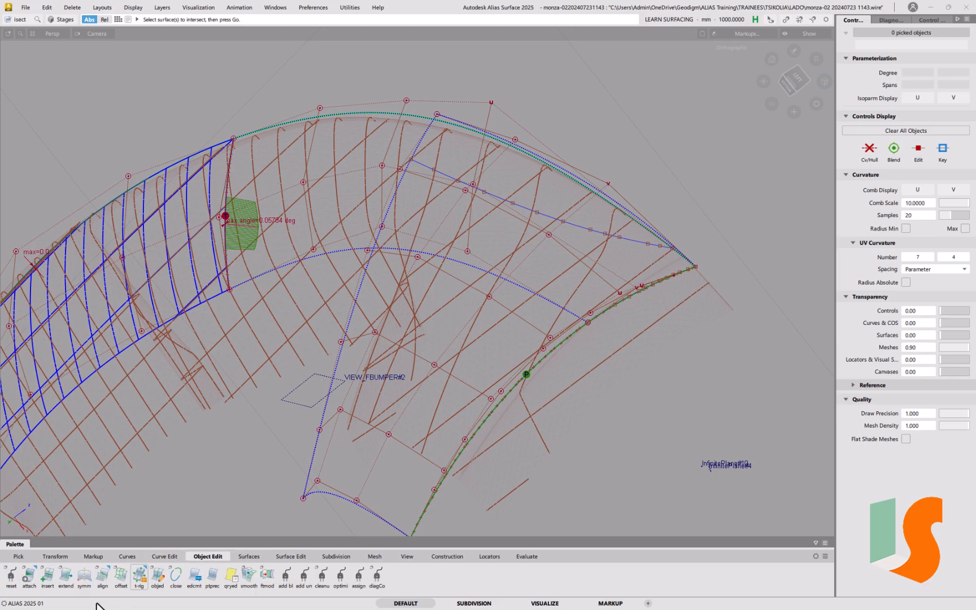
click(102, 576)
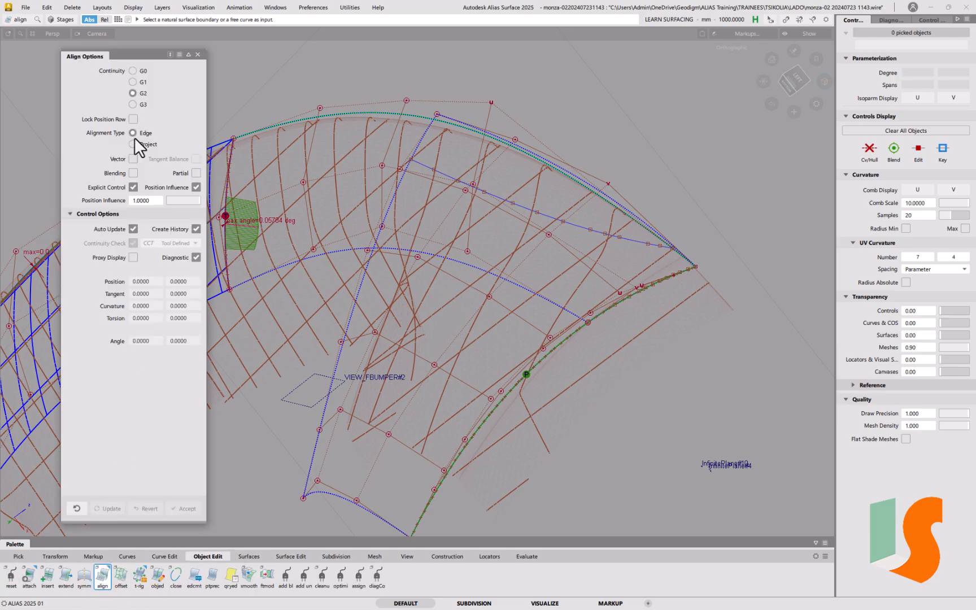
click(140, 70)
click(636, 291)
click(656, 300)
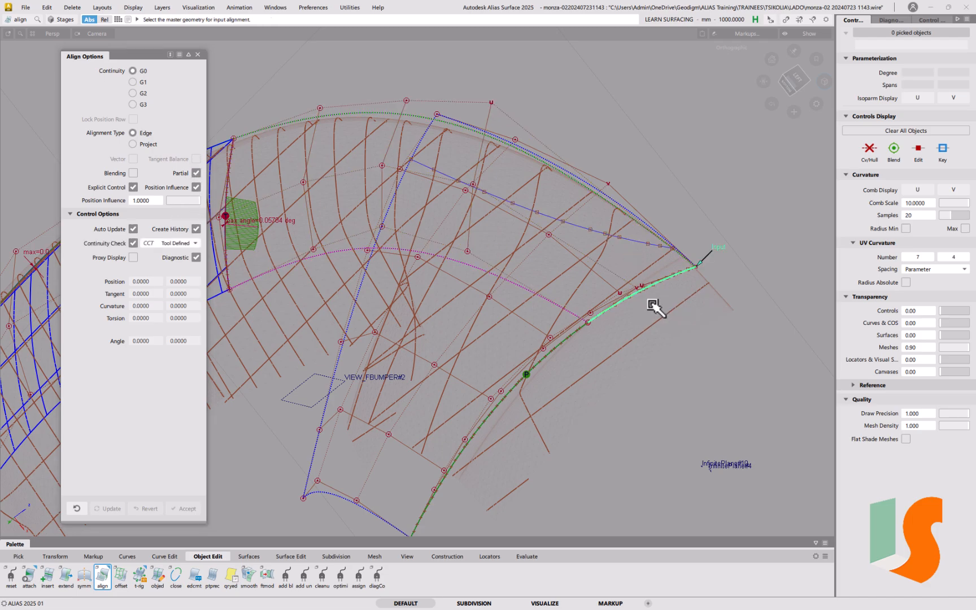
click(579, 331)
click(598, 338)
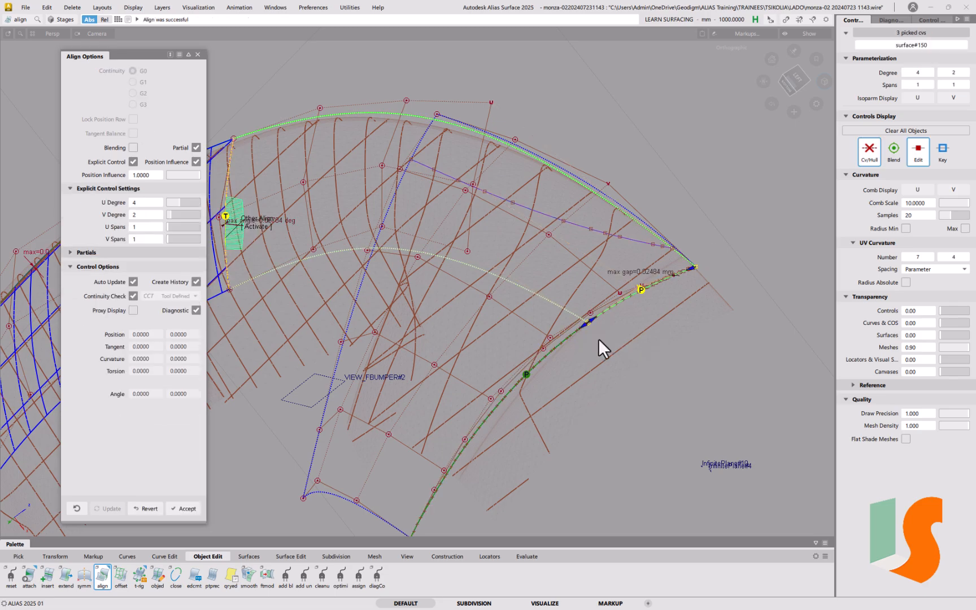
Raise surface#150's V degree to 3 in the alignment's explicit control settings.
alt+shift+drag(549, 192, 617, 192)
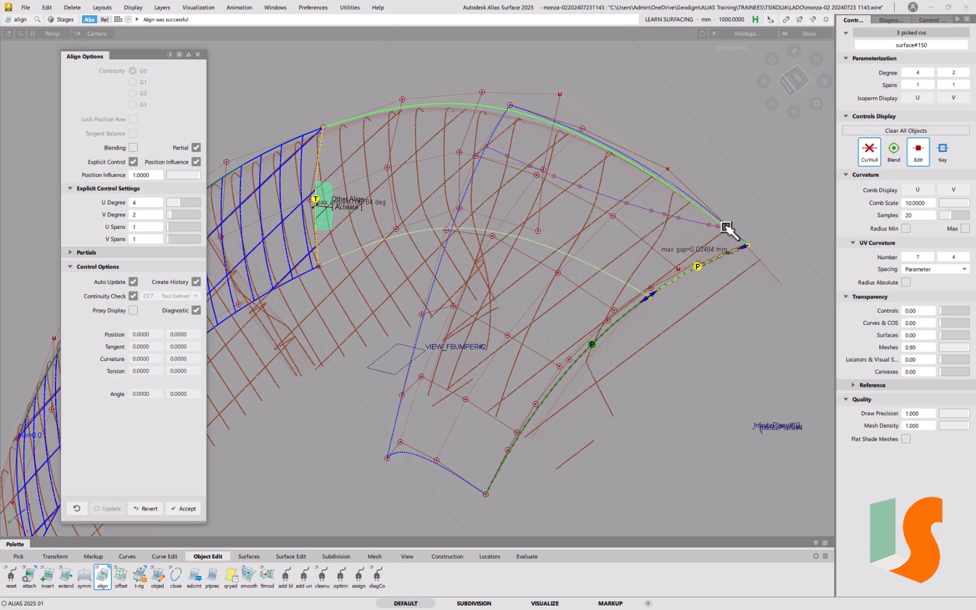
click(173, 216)
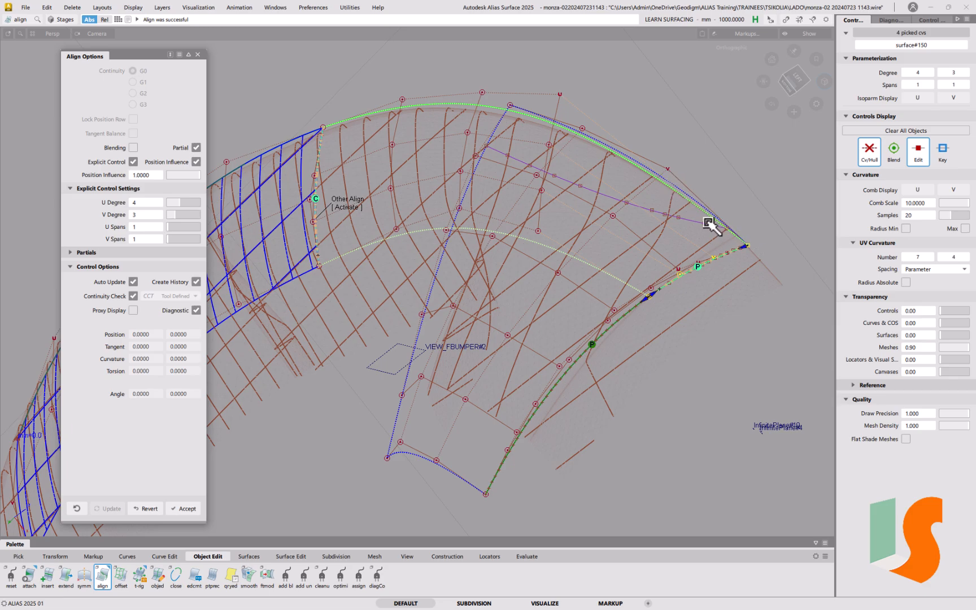
click(724, 329)
alt+shift+drag(667, 280, 700, 227)
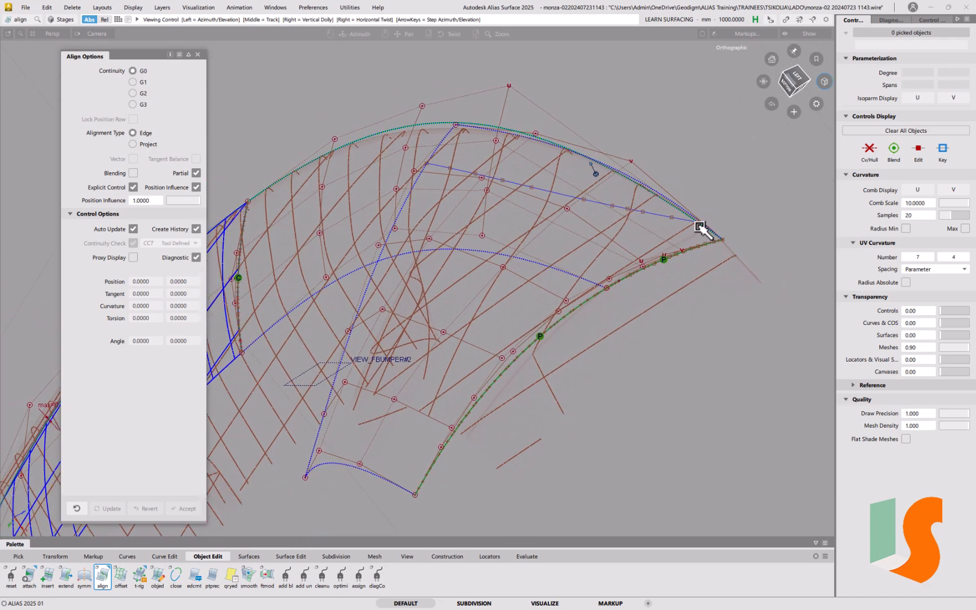
Apply X and Y axis aligned cross sections to all objects and compare the bumper surfaces' sections with the mesh.
click(922, 17)
click(879, 63)
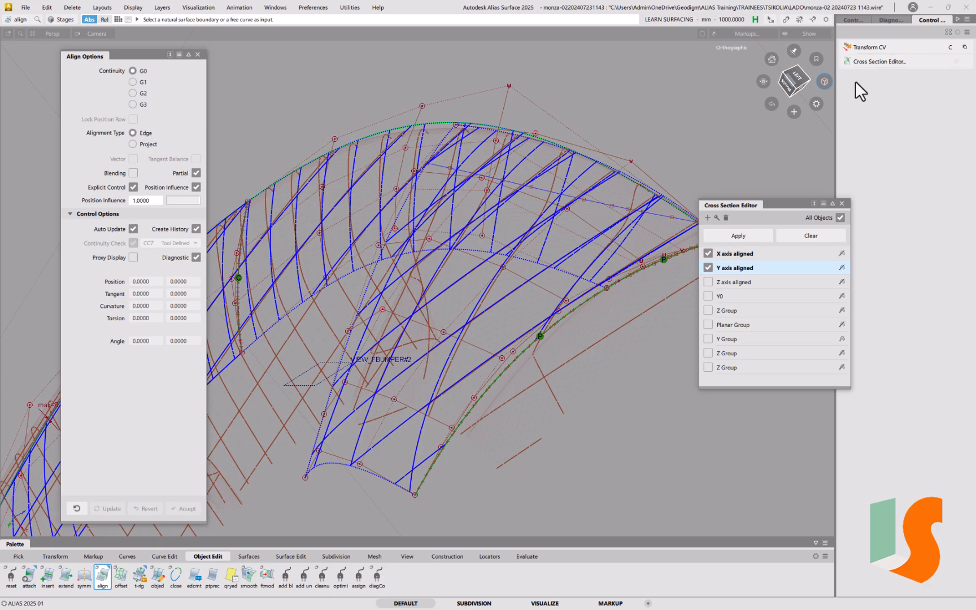
click(738, 235)
click(841, 202)
mouse_move(661, 239)
alt+shift+mouse_down()
mouse_move(639, 229)
mouse_move(653, 258)
mouse_move(660, 227)
alt+shift+mouse_up()
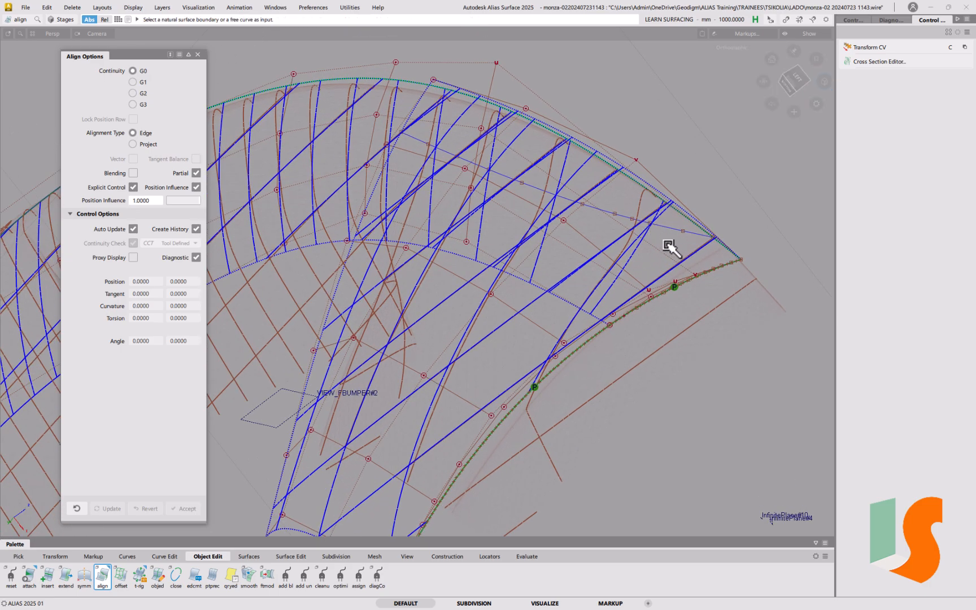
mouse_move(706, 259)
alt+shift+mouse_down()
mouse_move(656, 236)
mouse_move(656, 248)
mouse_move(726, 247)
mouse_move(719, 272)
alt+shift+mouse_up()
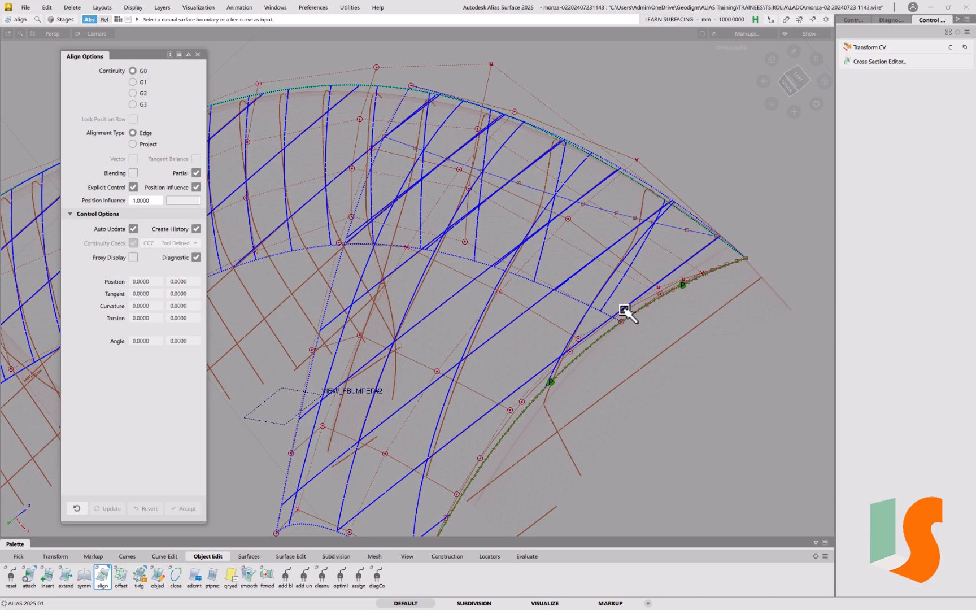
alt+shift+drag(703, 315, 678, 262)
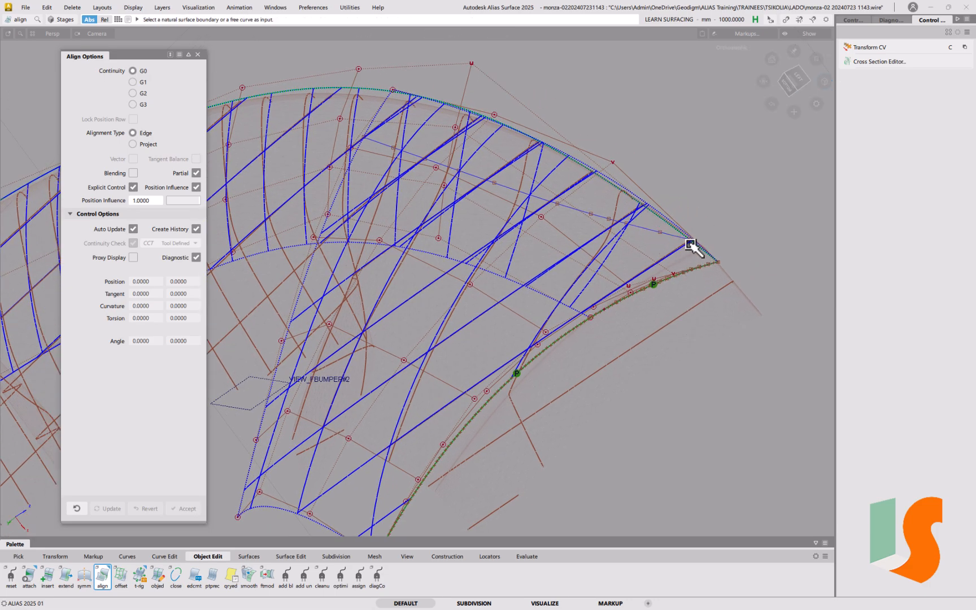
Set VIEW_FBUMPER#2 as the active construction plane for transforming the bumper surface CVs.
key(c)
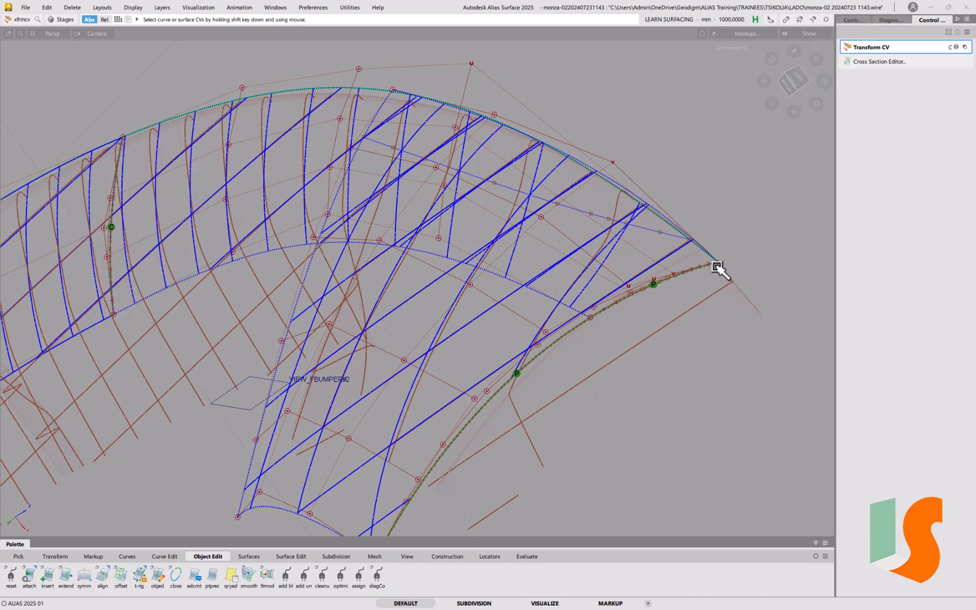
key(space)
click(714, 238)
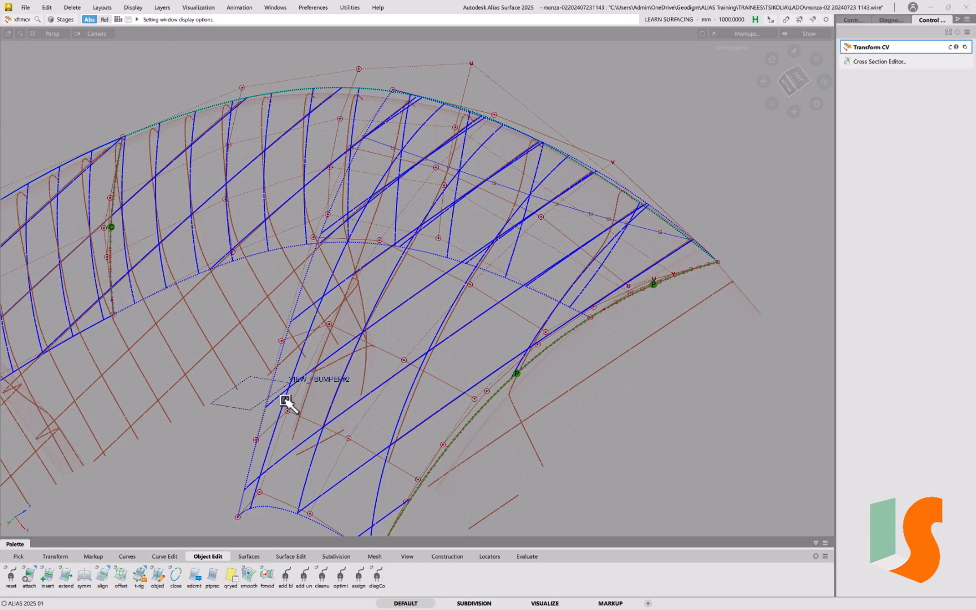
ctrl+shift+right_drag(276, 402, 277, 475)
click(247, 411)
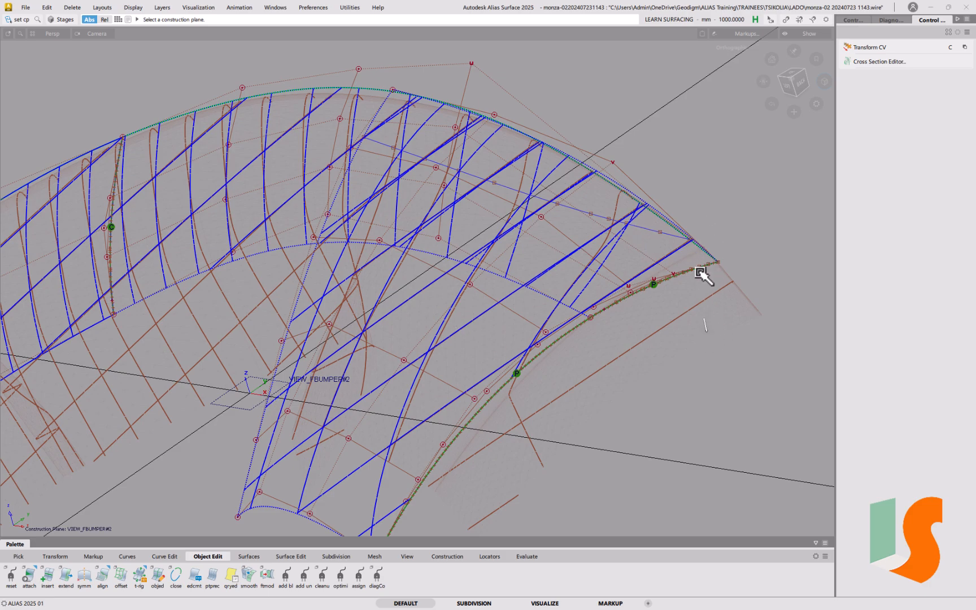
Lower the corner surface's V-marked CV on its upper edge near the outer end, along the construction plane's Z axis.
key(c)
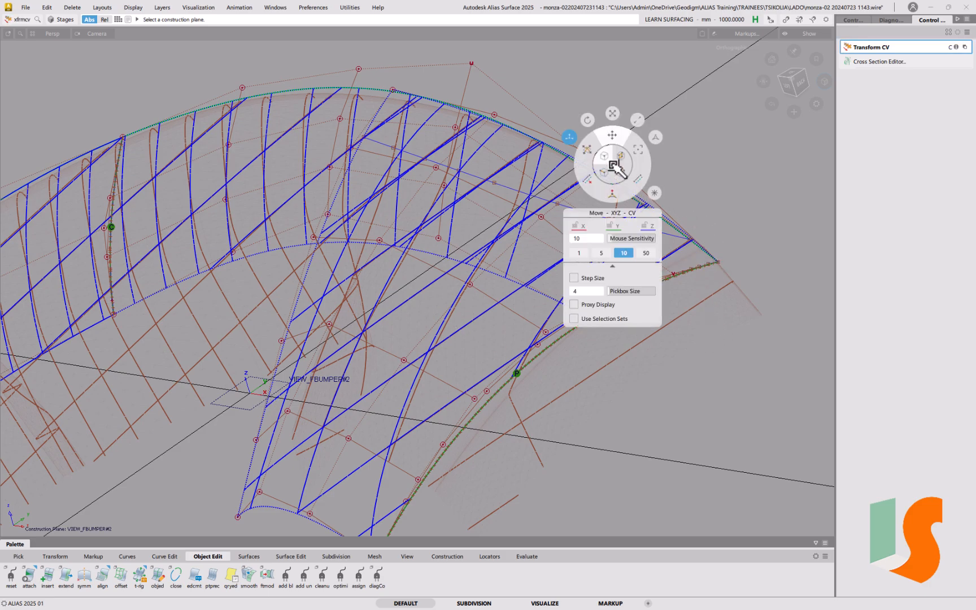
click(616, 168)
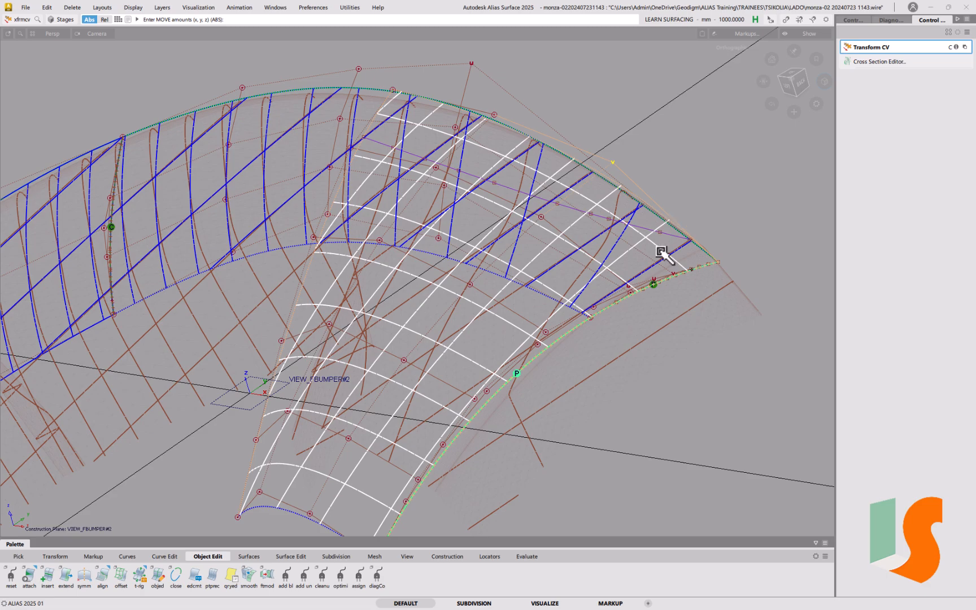
right_drag(700, 140, 695, 234)
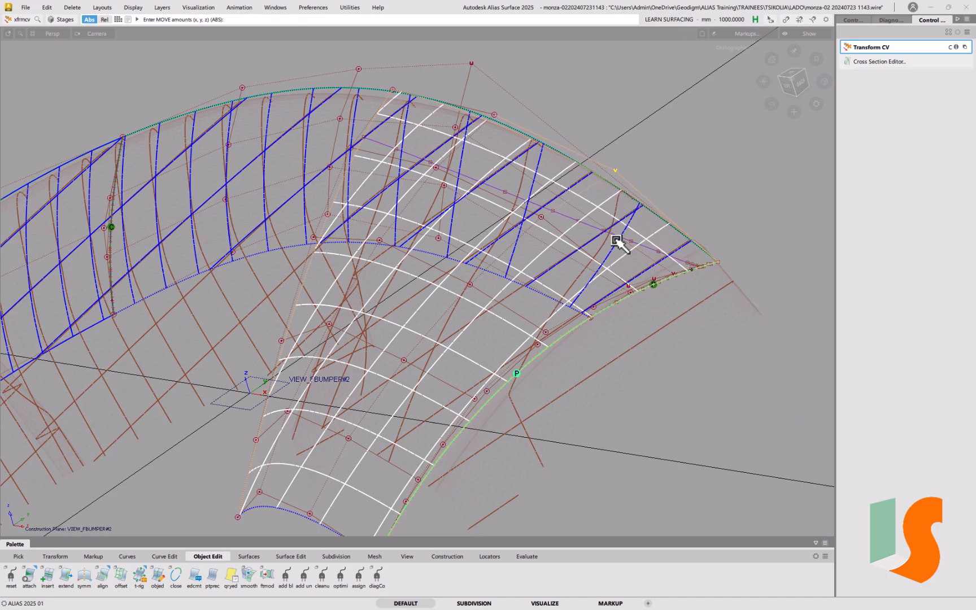
right_drag(695, 147, 693, 158)
alt+shift+drag(649, 239, 611, 228)
alt+shift+right_drag(611, 227, 605, 228)
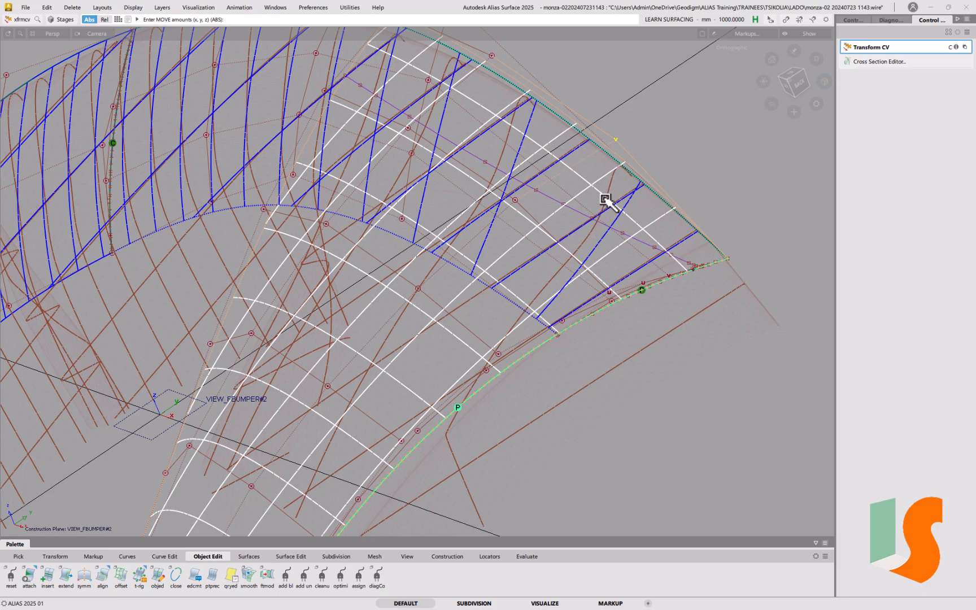
right_drag(696, 154, 676, 199)
alt+shift+drag(540, 227, 556, 213)
alt+shift+middle_drag(562, 178, 568, 226)
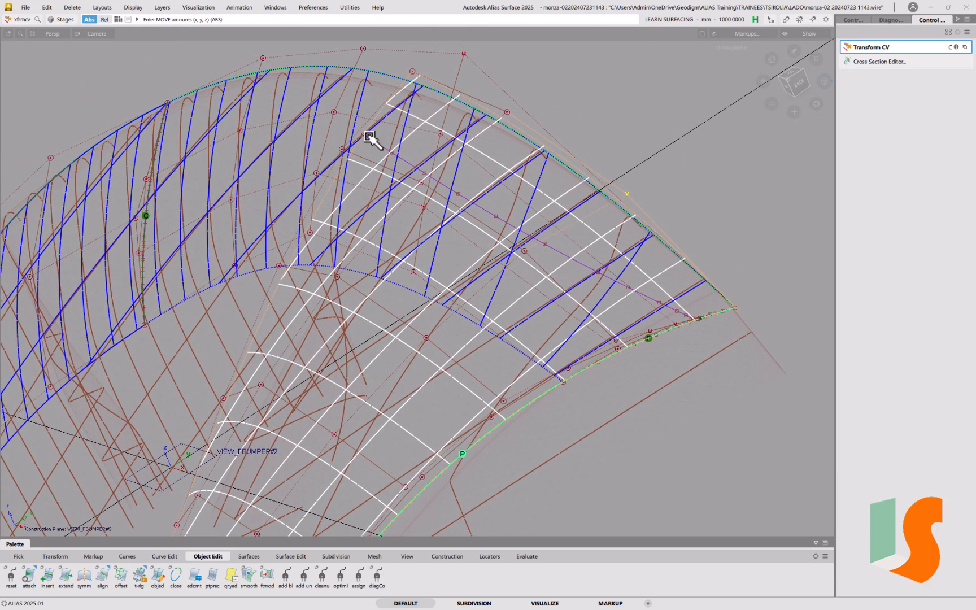
Turn off the CV/hull display on surface#150 and deselect it.
alt+shift+drag(413, 130, 410, 163)
alt+shift+drag(407, 236, 366, 257)
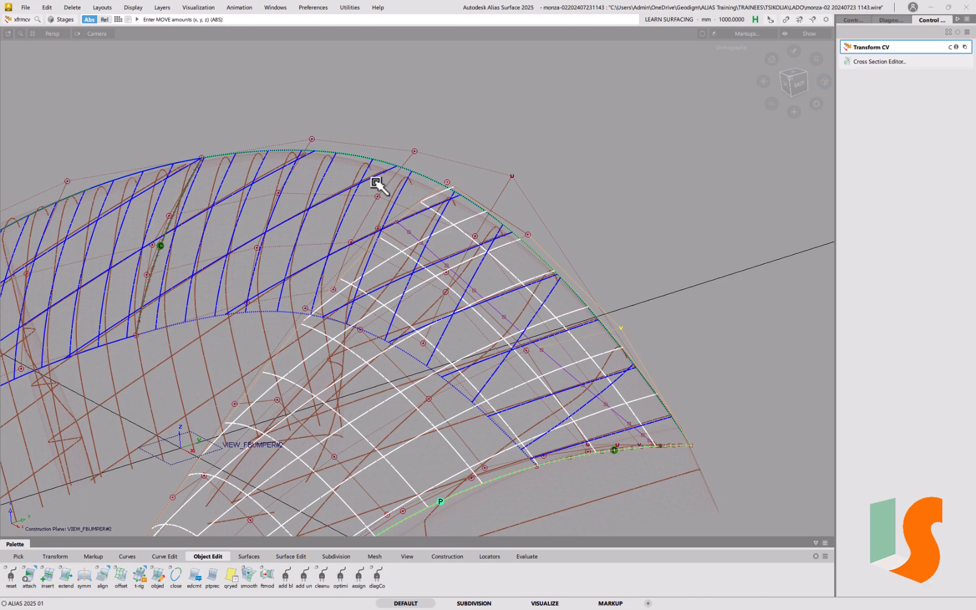
ctrl+shift+drag(413, 155, 414, 148)
ctrl+shift+drag(414, 148, 390, 162)
click(391, 165)
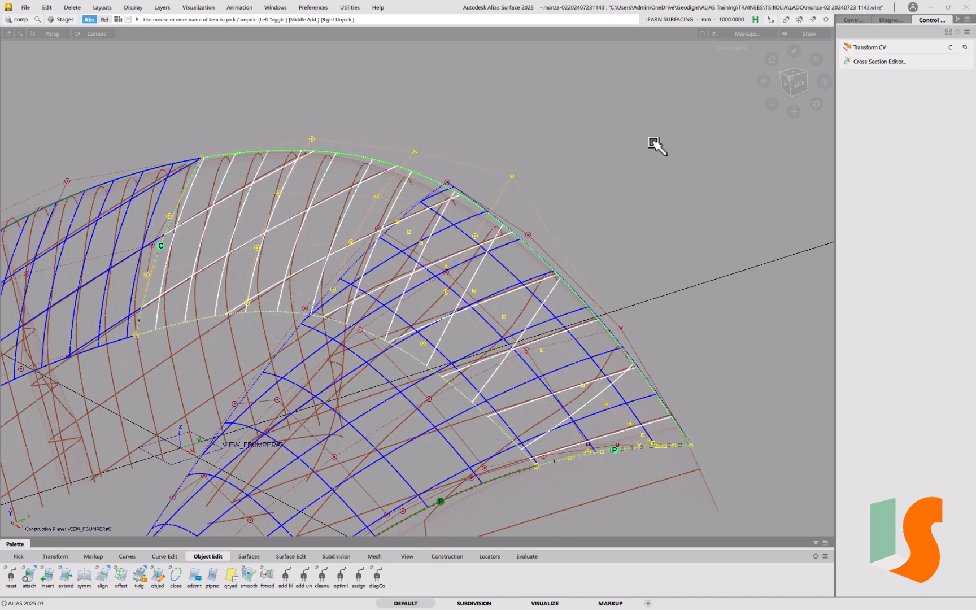
click(853, 20)
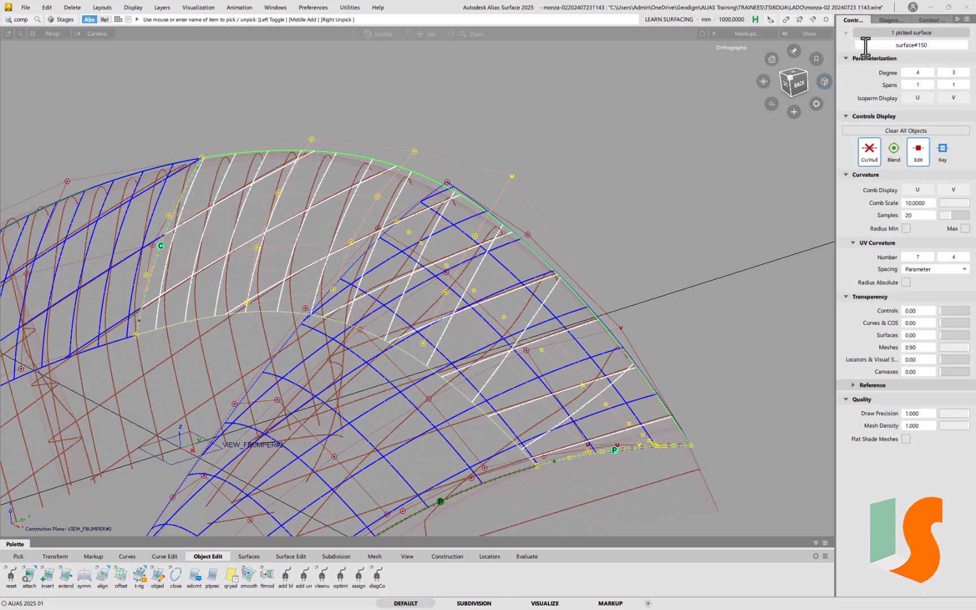
click(869, 158)
click(613, 236)
Reapply the X and Y axis aligned cross sections to all objects with the bumper construction plane active.
alt+shift+drag(530, 215, 545, 211)
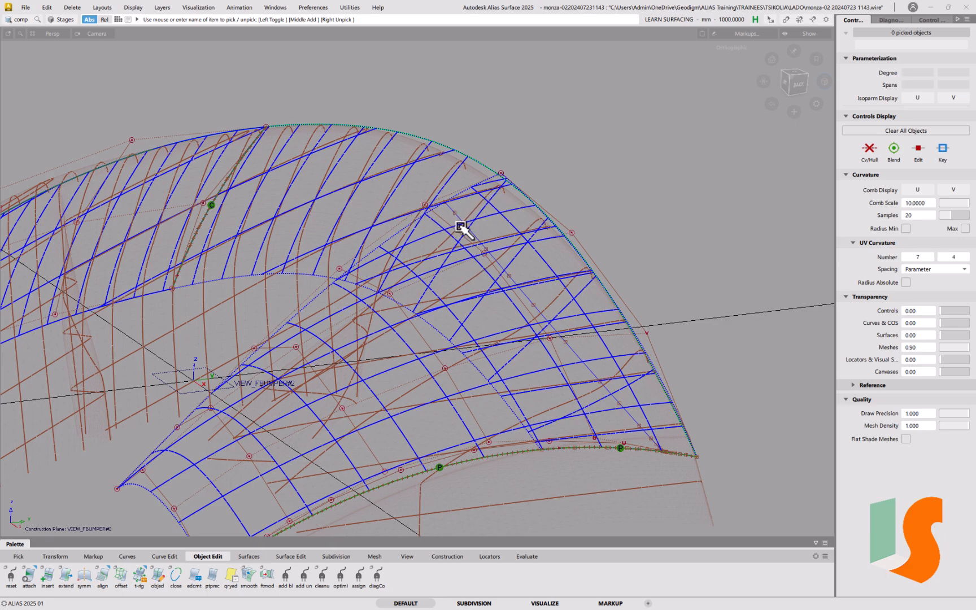
alt+shift+drag(435, 283, 555, 331)
click(933, 20)
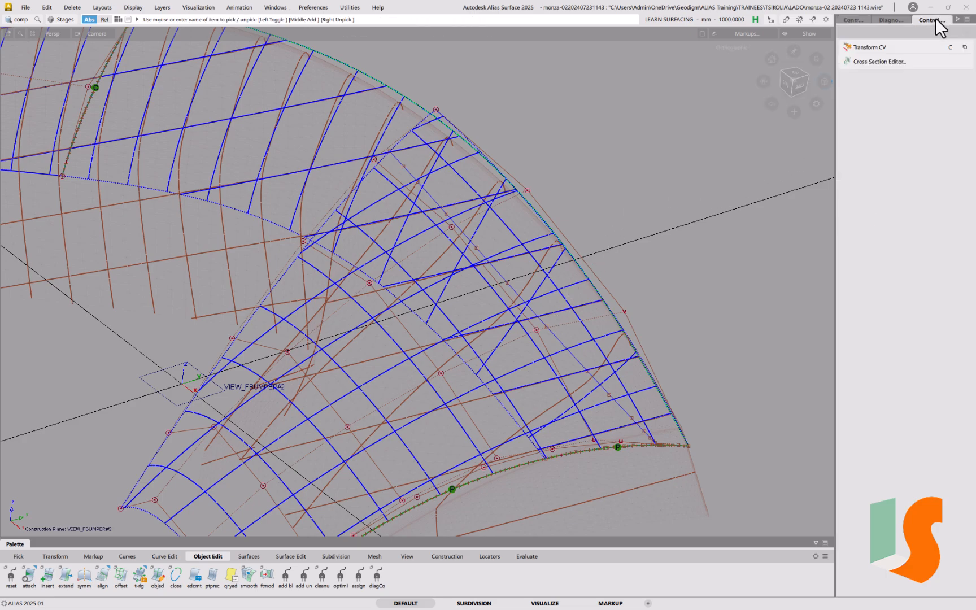
click(880, 62)
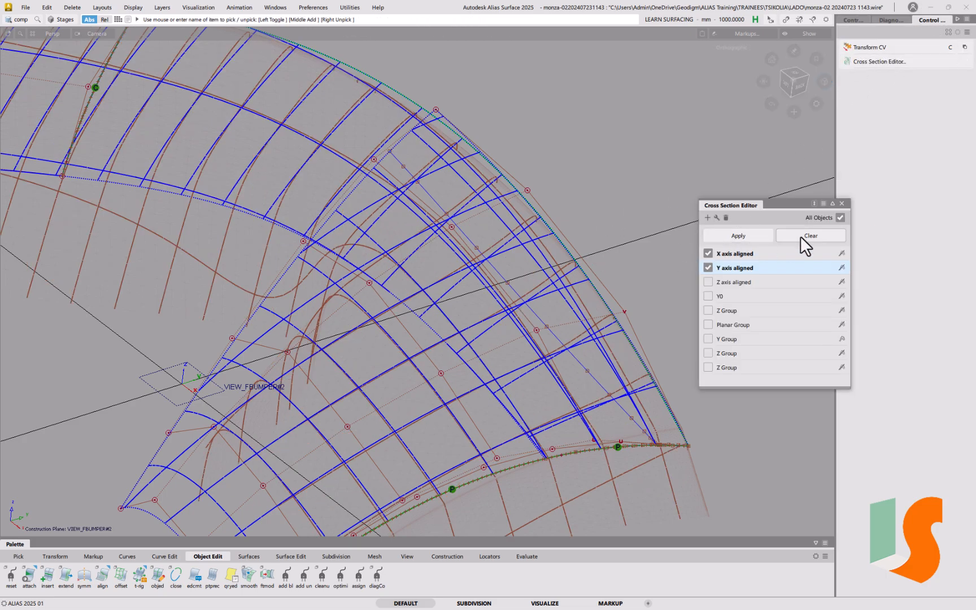
click(842, 203)
alt+shift+drag(618, 318, 509, 243)
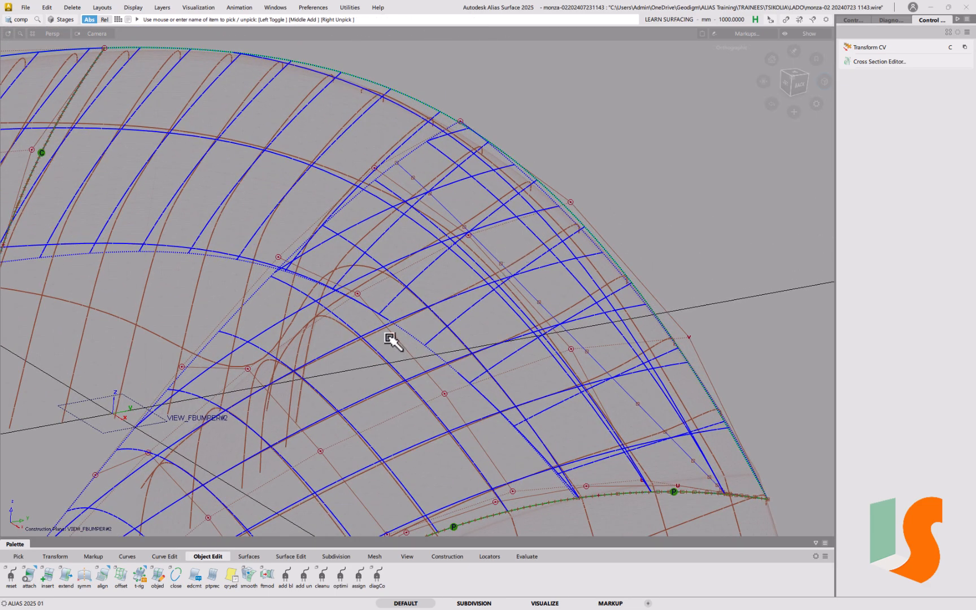
Lower surface#151's second CV down its inner side edge by about 18.4 mm along the construction plane's Z axis.
click(375, 168)
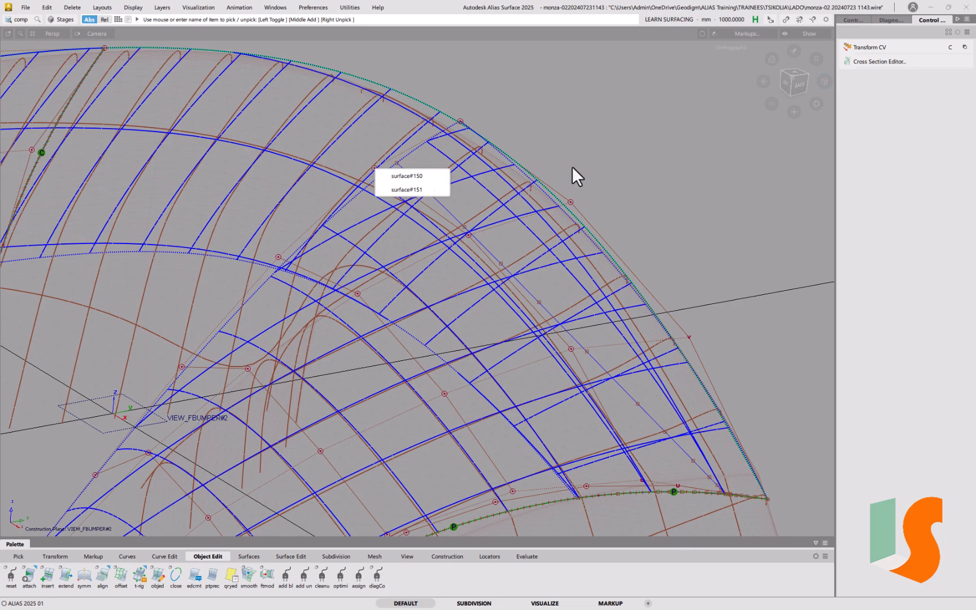
click(403, 188)
key(c)
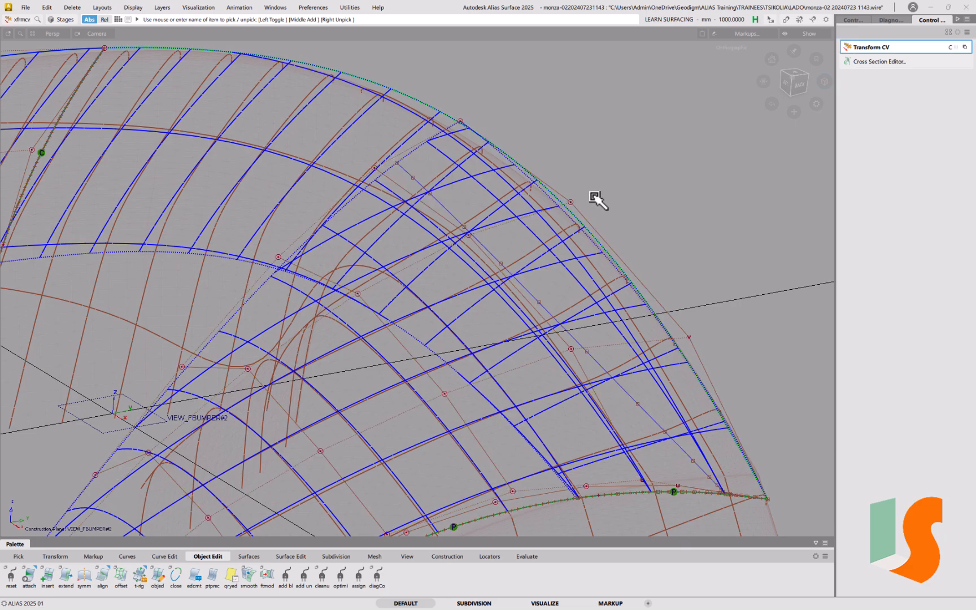
click(375, 169)
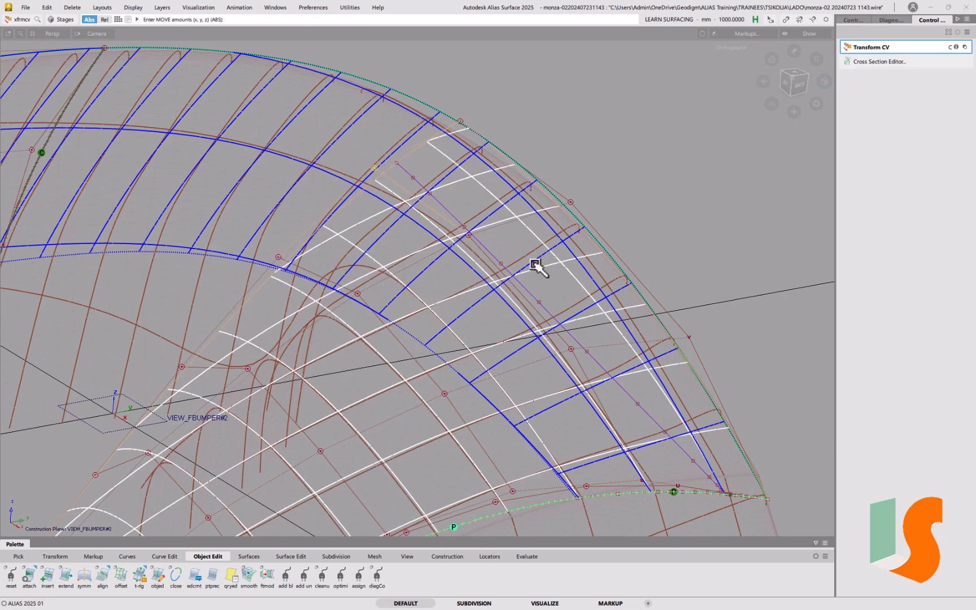
right_drag(651, 154, 566, 419)
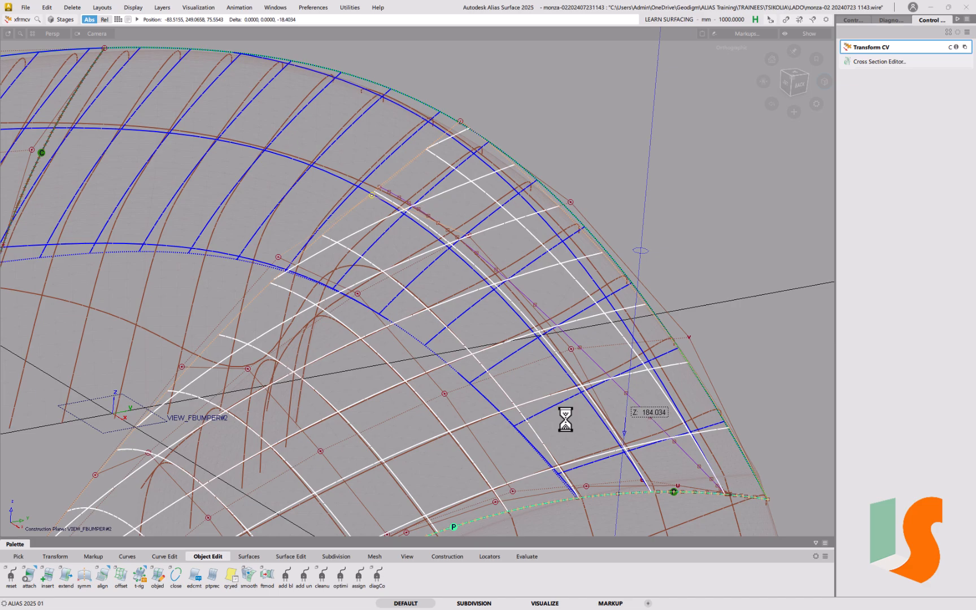
Lower the CV at surface#151's upper inner corner slightly along the construction plane's Z axis.
alt+shift+middle_drag(529, 309, 360, 148)
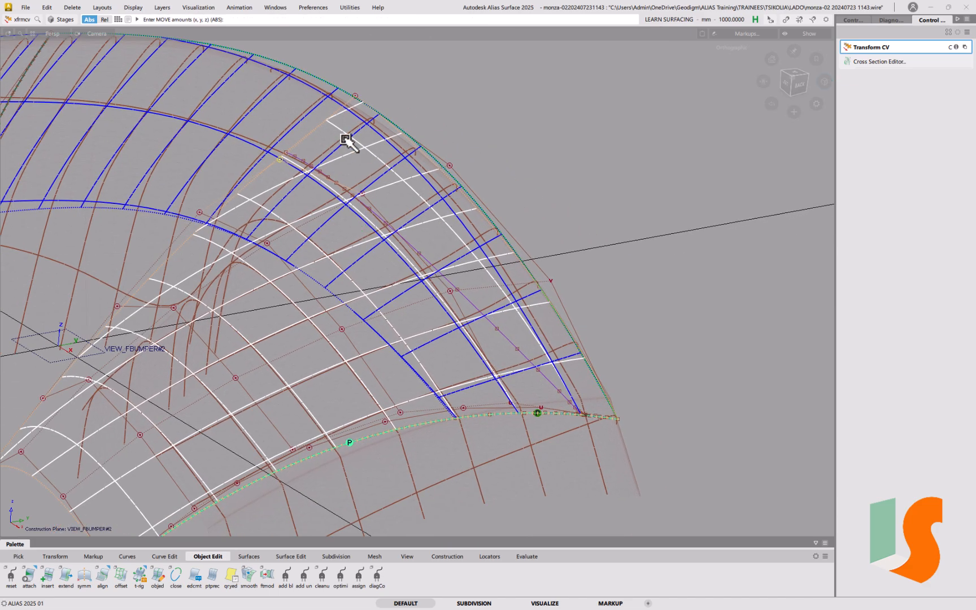
click(357, 100)
right_drag(579, 87, 508, 236)
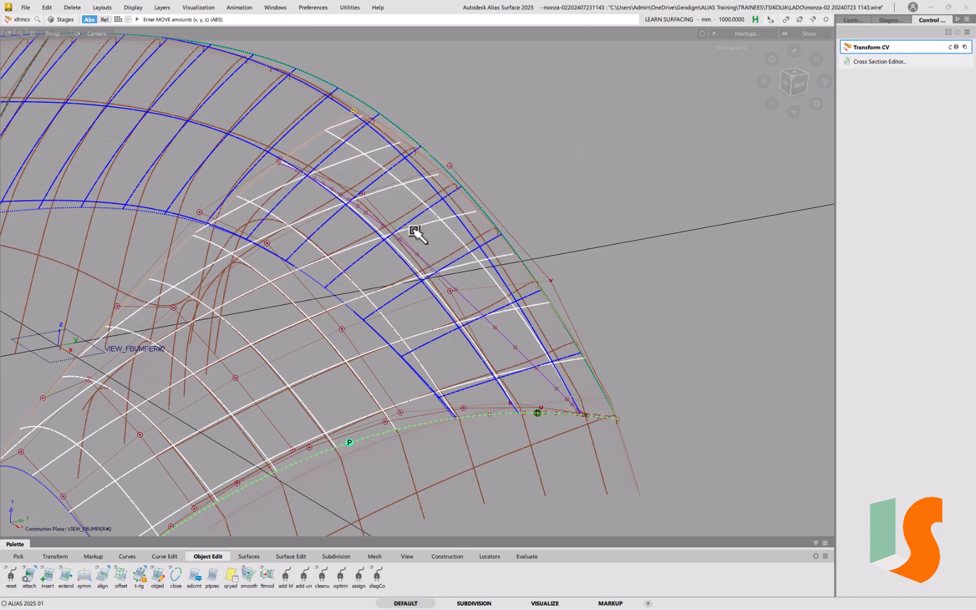
Lower the second outer-edge CV of the white-highlighted surface and the upper-edge CV next to its corner in Z.
click(451, 170)
right_drag(544, 103, 506, 260)
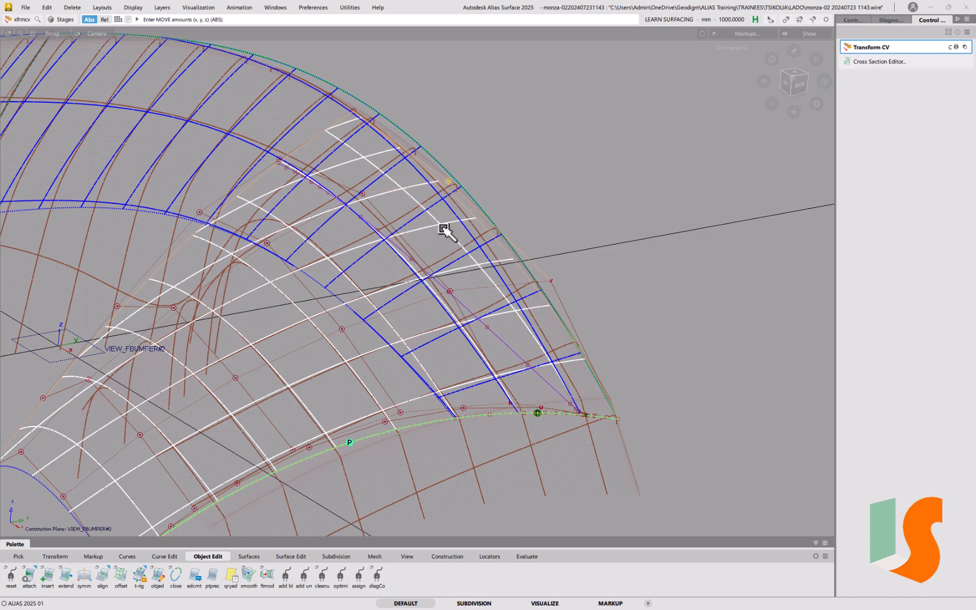
click(278, 161)
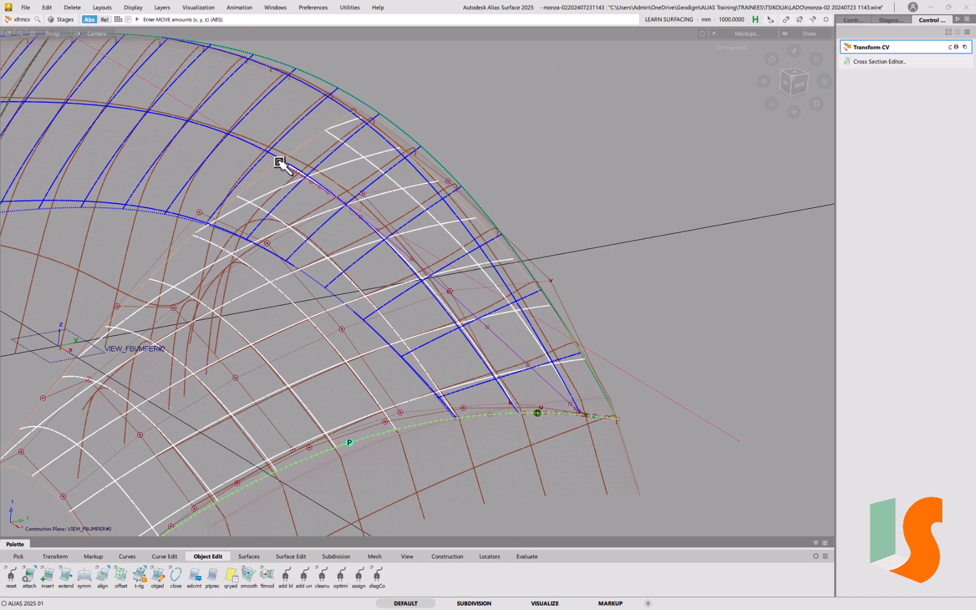
right_drag(582, 115, 545, 177)
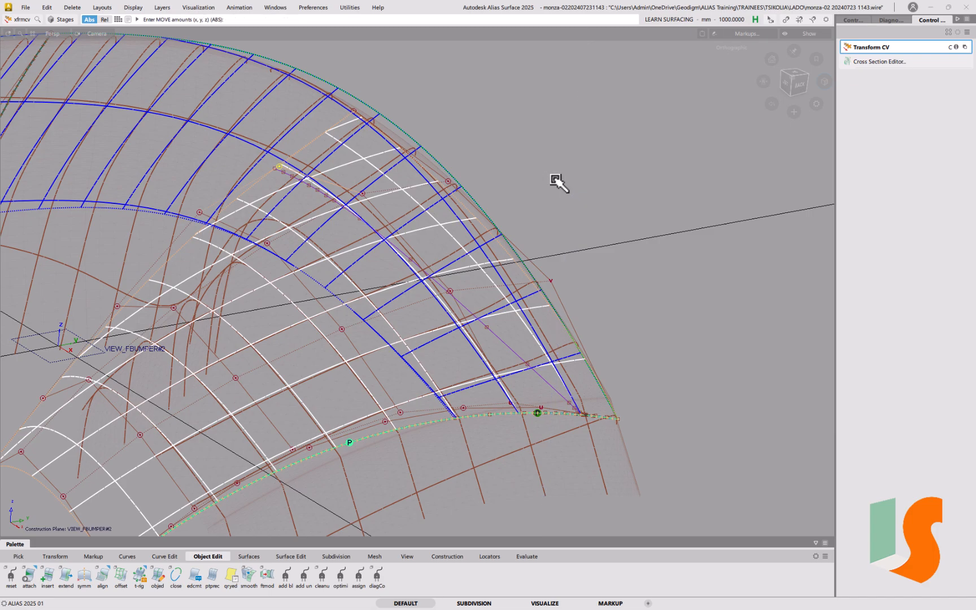
Fine-tune the Z height of the second outer-edge CV and its inner neighbour in the same row.
click(450, 182)
right_drag(527, 174, 527, 170)
click(364, 195)
right_drag(529, 130, 544, 153)
click(450, 182)
click(362, 195)
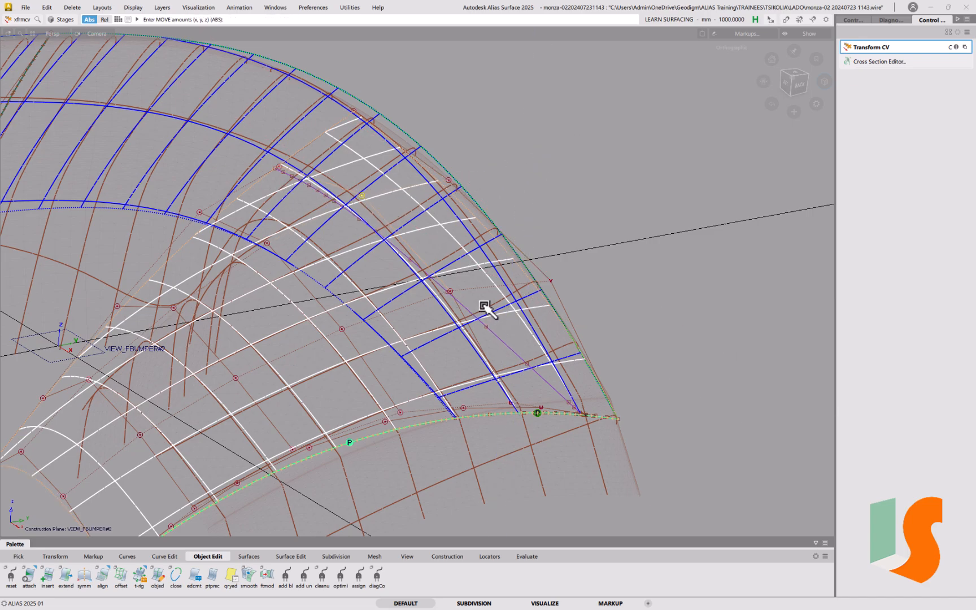
Raise the third-row CV just inside the outer edge by about 4.2 mm in Z.
alt+shift+drag(636, 140, 648, 166)
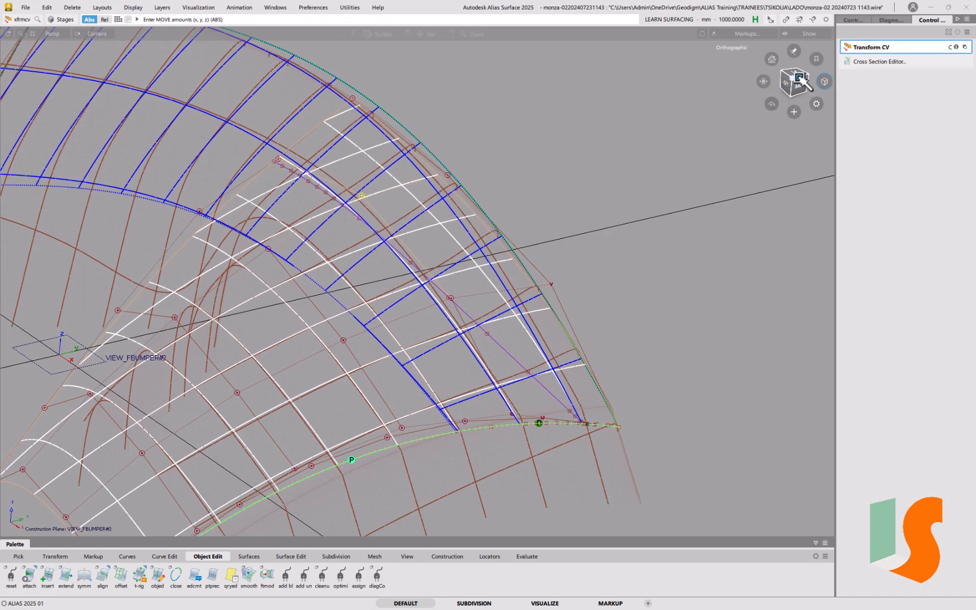
click(796, 76)
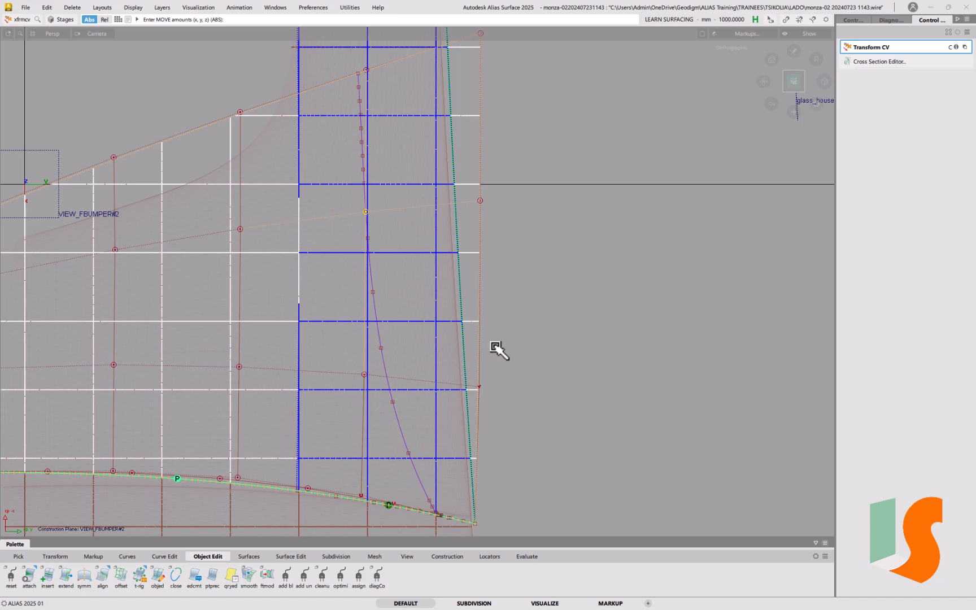
alt+shift+drag(418, 374, 407, 305)
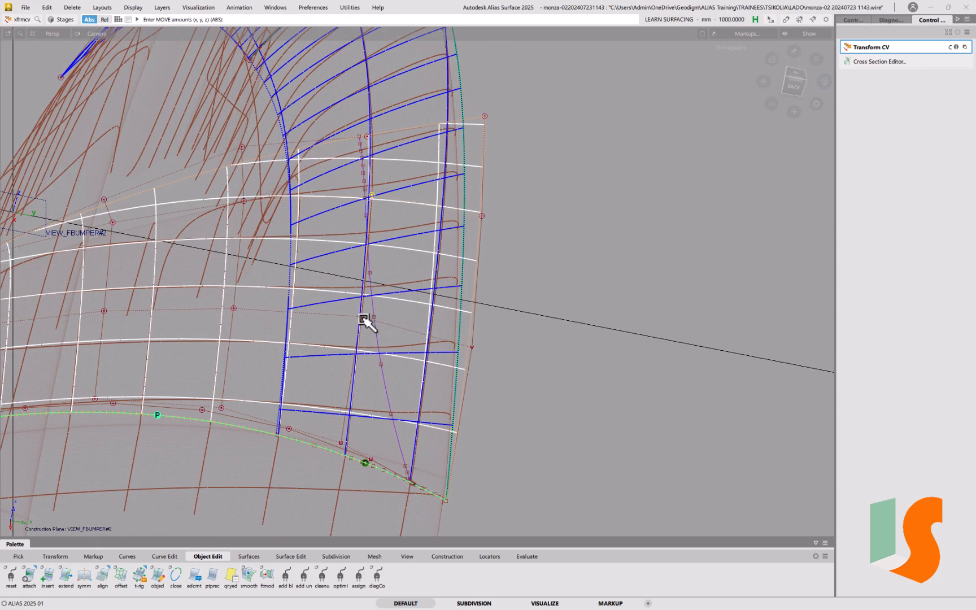
click(360, 316)
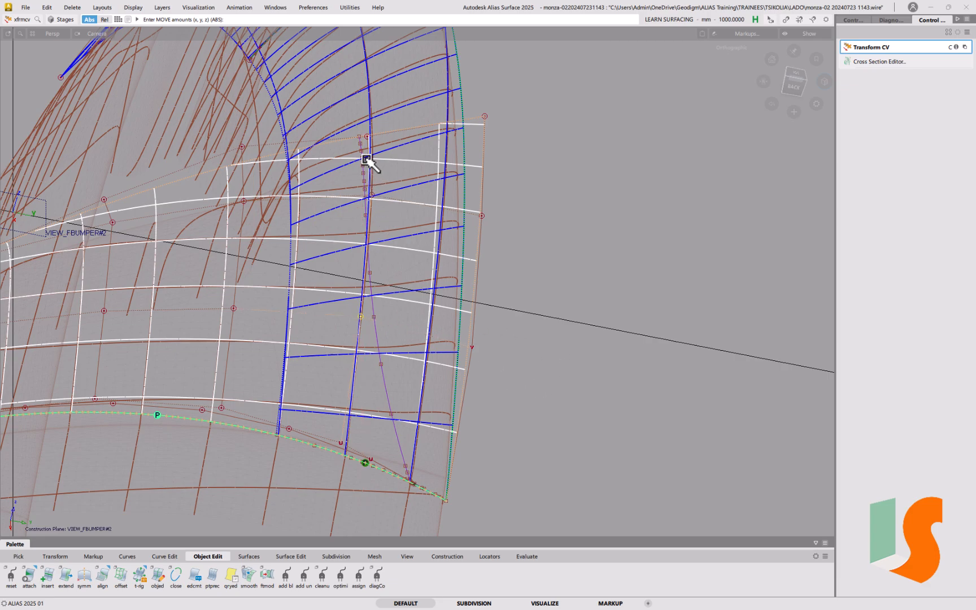
right_drag(596, 390, 584, 339)
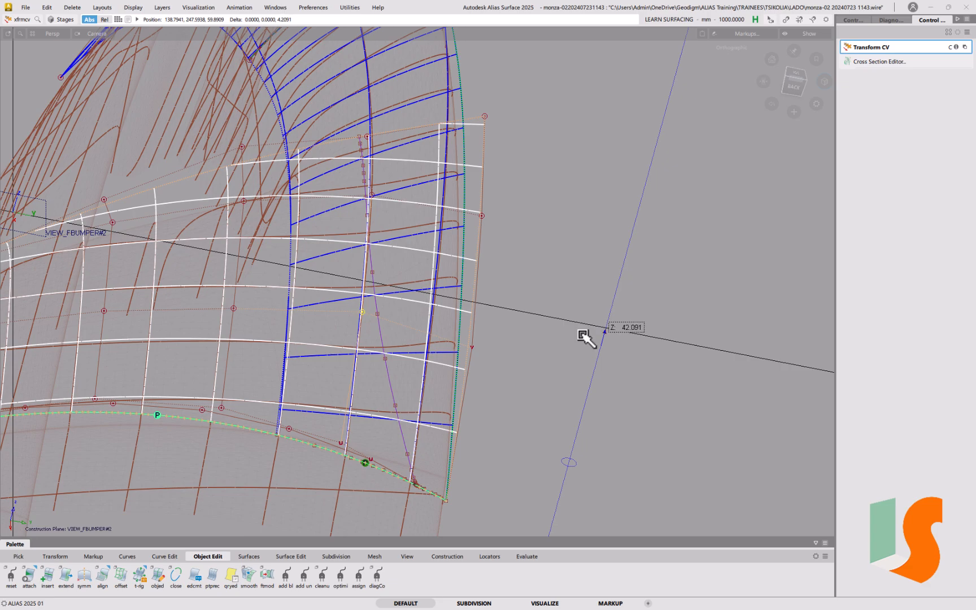
Rebalance the Z heights of the third-row outer-edge CV, its inner neighbour and the second-row outer-edge CV.
click(472, 349)
right_drag(540, 255, 523, 285)
click(362, 314)
right_drag(573, 244, 616, 150)
click(480, 215)
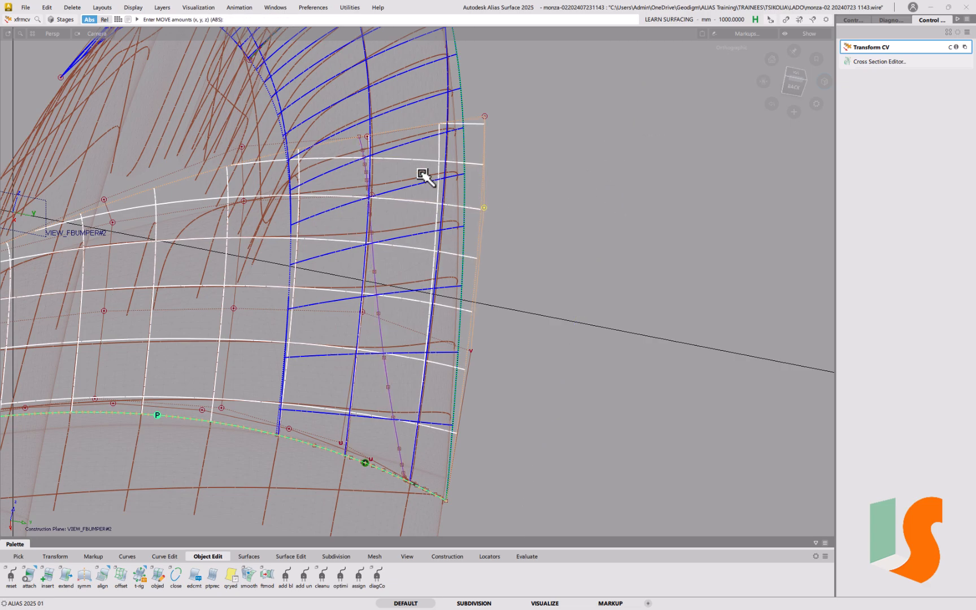
Raise the outer corner CV and the adjacent upper-edge CV slightly in Z.
click(485, 118)
mouse_move(548, 105)
right_down()
mouse_move(545, 116)
mouse_move(543, 93)
right_up()
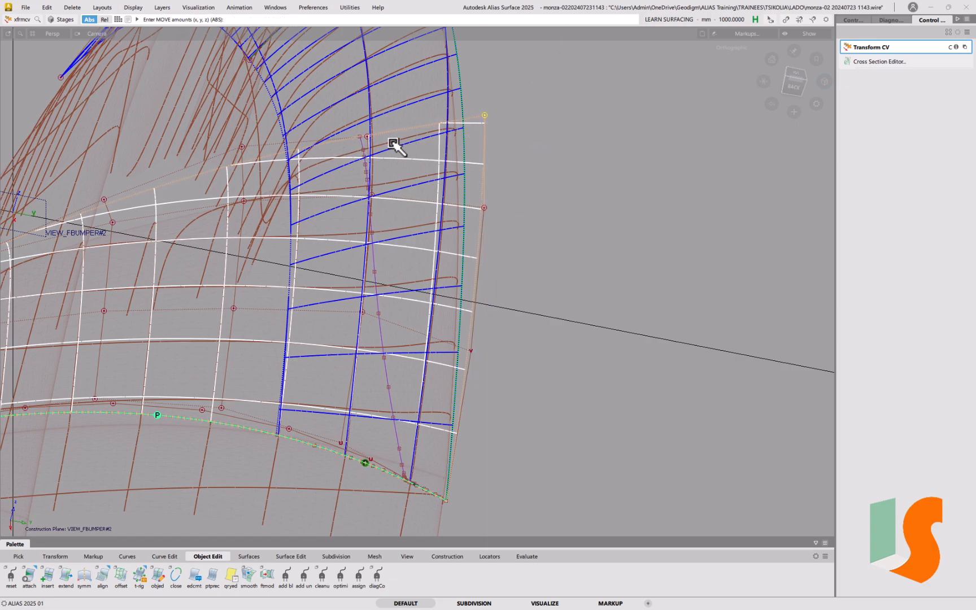
click(367, 139)
right_drag(593, 170, 579, 134)
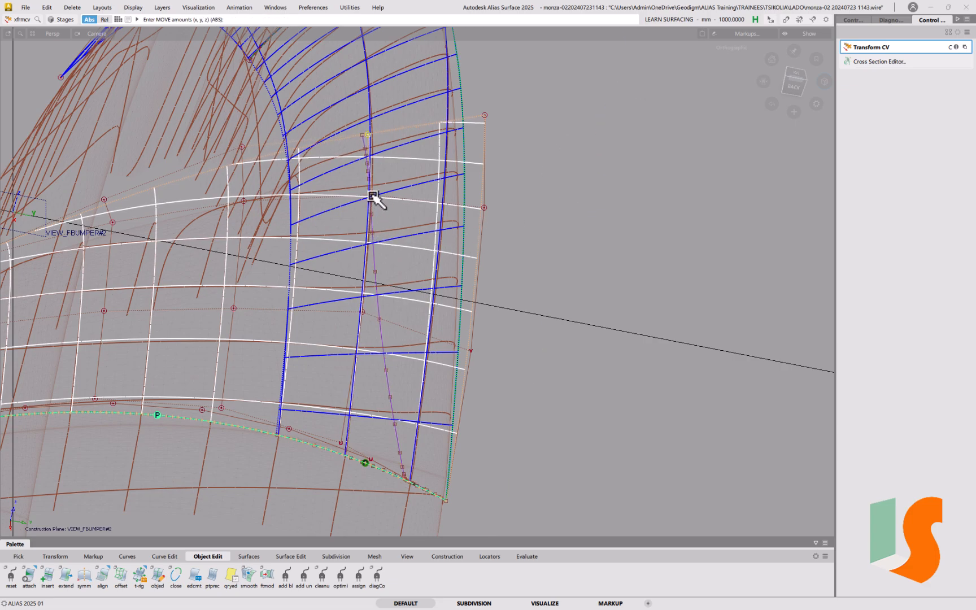
Raise the second outer-edge CV clearly in Z, and lift the outer corner CV slightly to match.
click(484, 208)
right_drag(529, 150, 600, 139)
right_drag(570, 195, 563, 143)
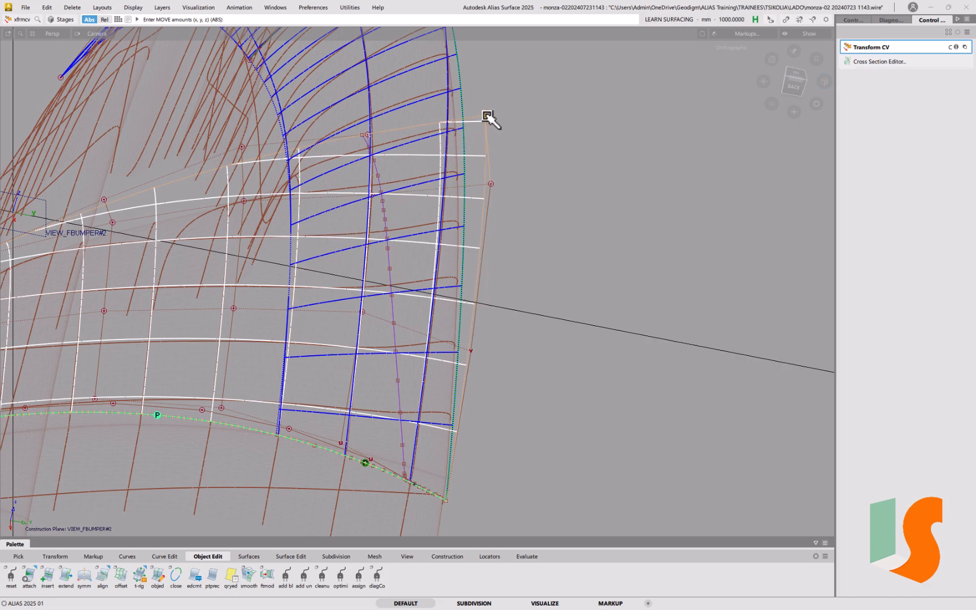
drag(554, 203, 556, 148)
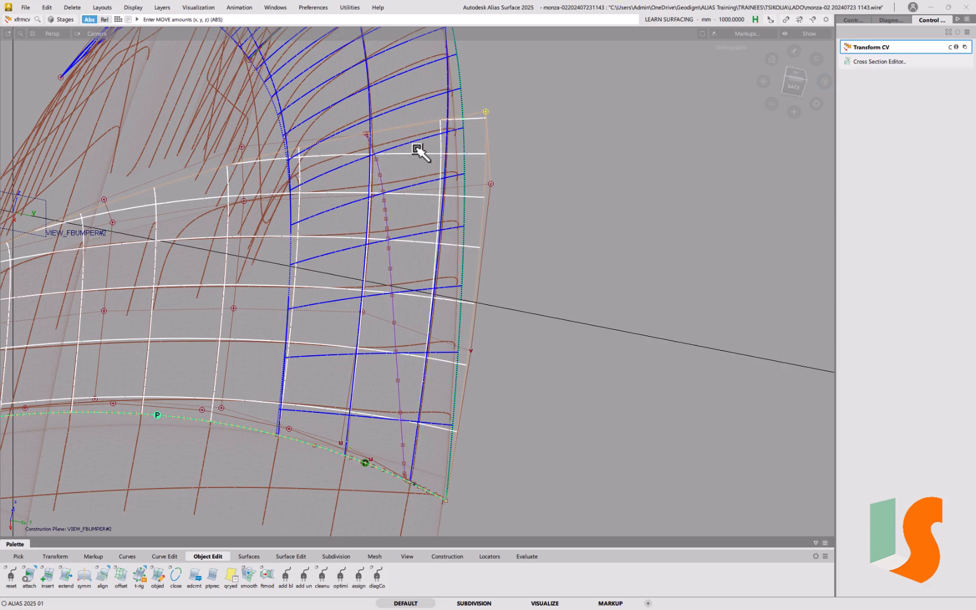
Lower the upper-edge CV beside the corner in Z and raise the outer corner CV further.
click(367, 137)
right_drag(577, 123, 568, 161)
click(485, 113)
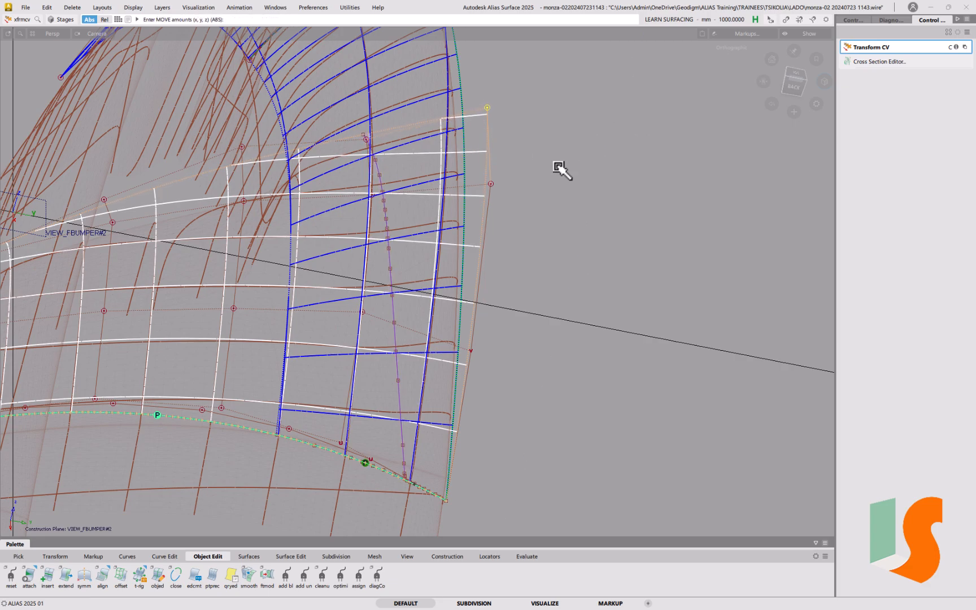
mouse_move(544, 252)
right_down()
mouse_move(544, 219)
mouse_move(537, 235)
right_up()
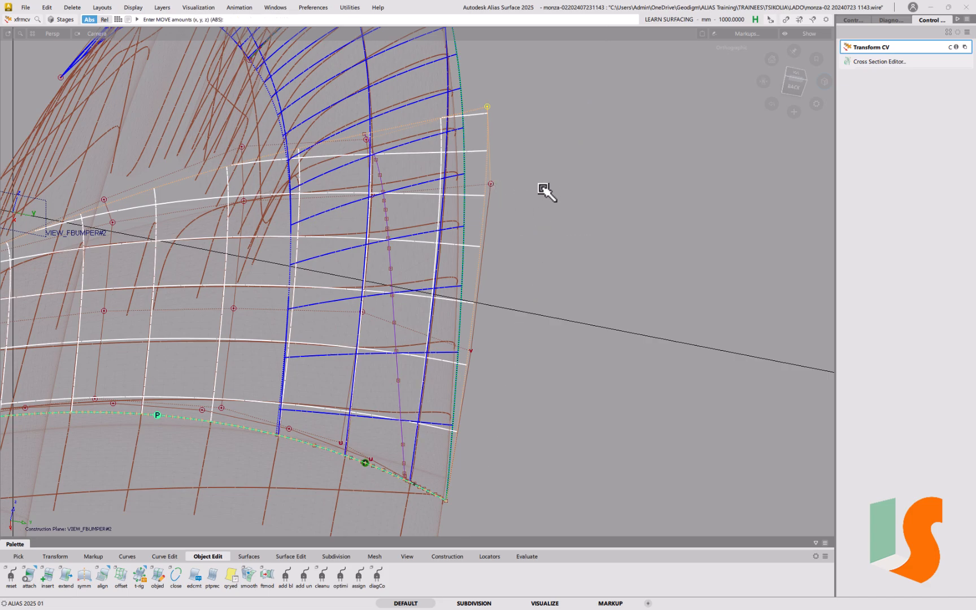
key(space)
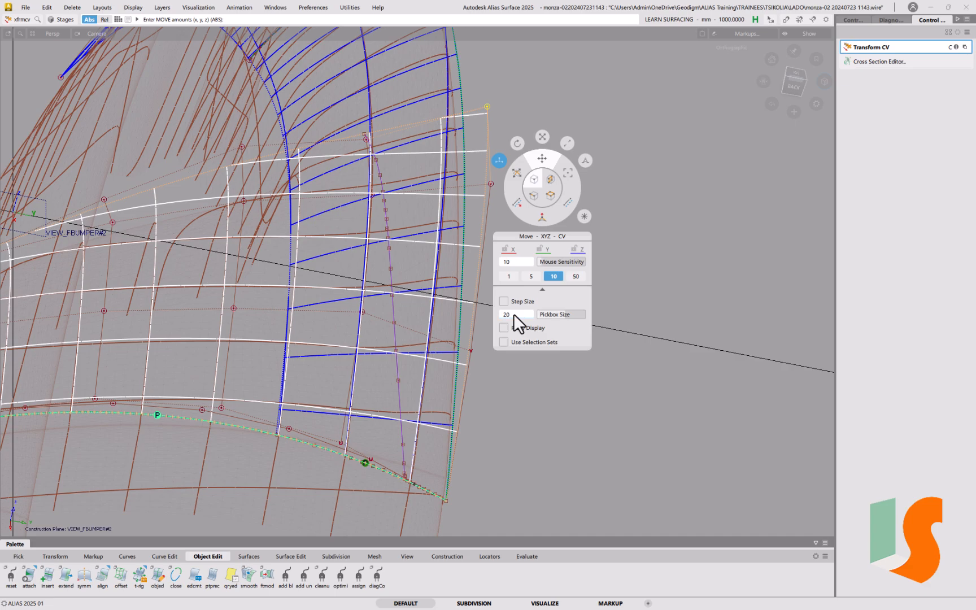
click(668, 254)
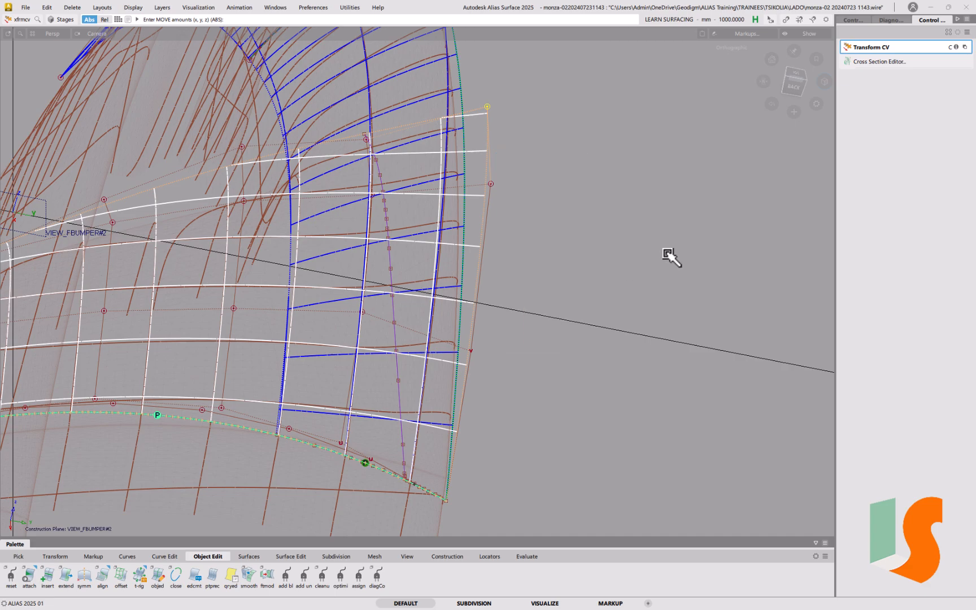
Raise the second outer-edge CV a little more in Z.
click(490, 184)
drag(575, 237, 557, 193)
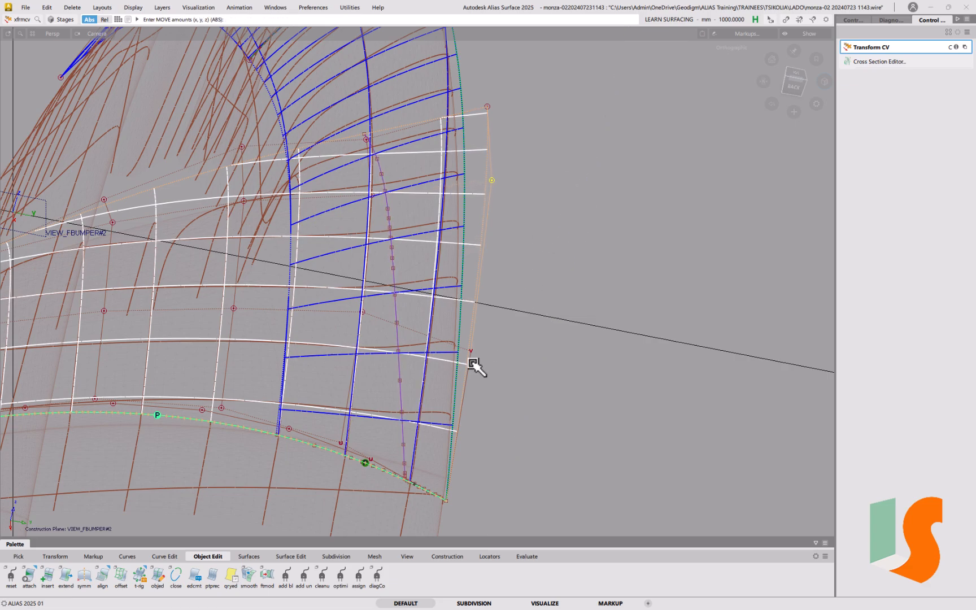
click(471, 351)
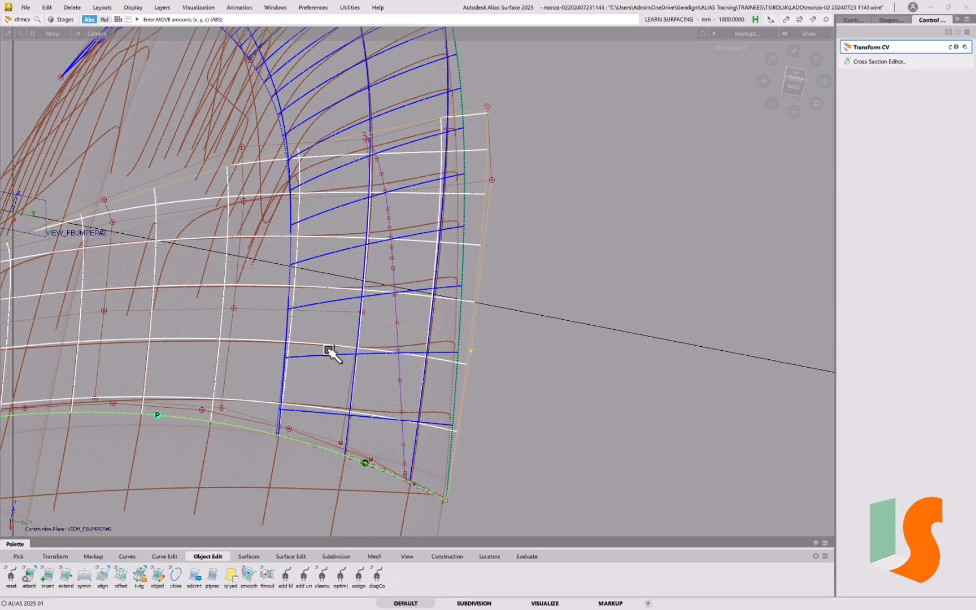
Lower the third-row CV inside the outer edge in Z and raise the outer-edge CV of that row.
click(363, 312)
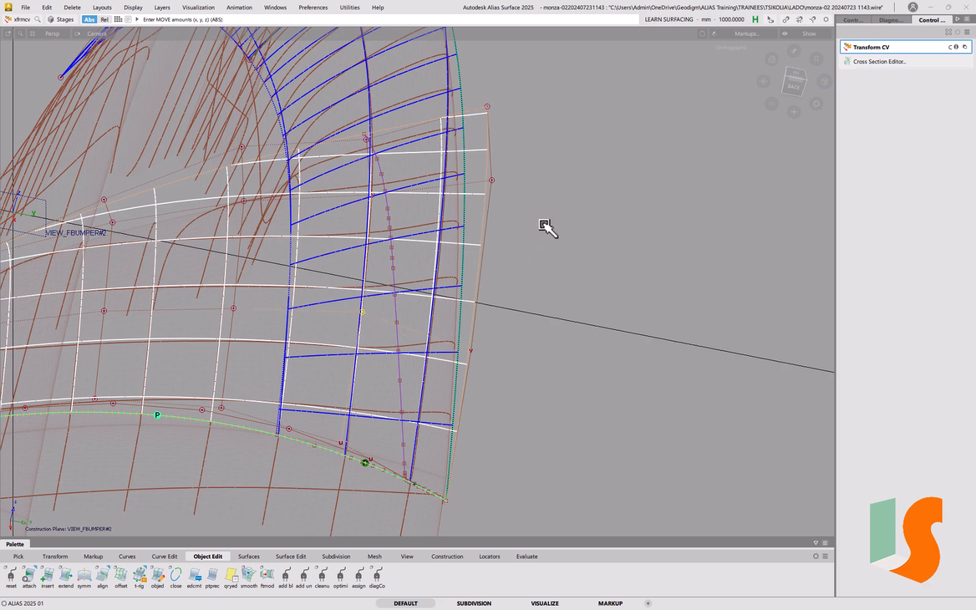
drag(544, 226, 546, 270)
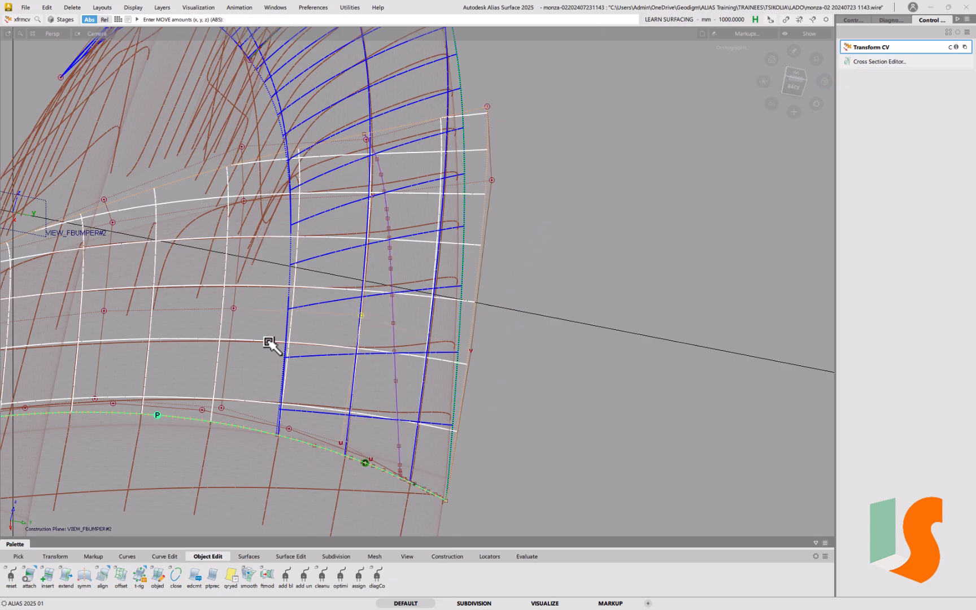
right_drag(587, 221, 529, 325)
right_drag(473, 357, 489, 354)
right_drag(588, 342, 563, 278)
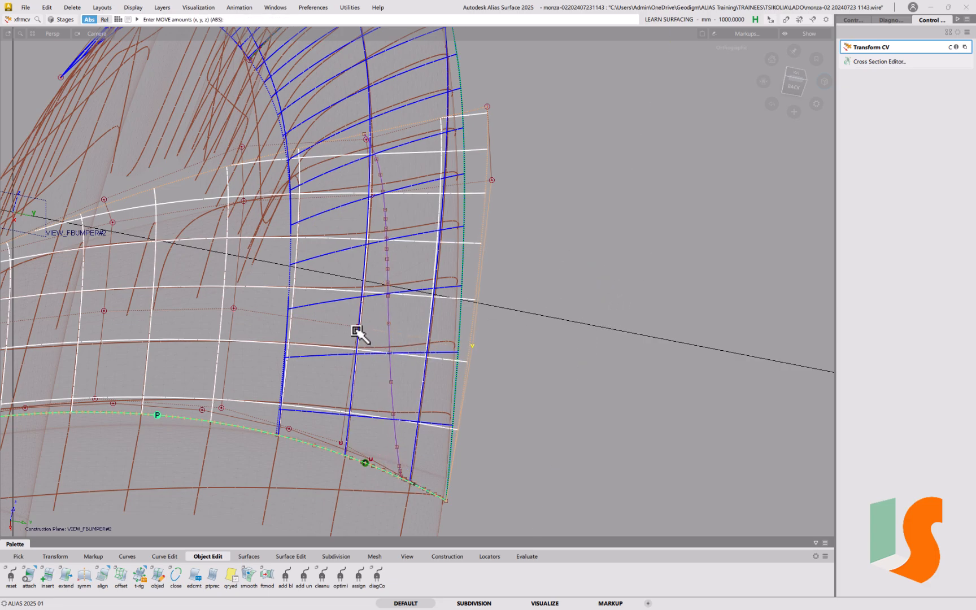
mouse_move(591, 351)
right_down()
mouse_move(588, 323)
mouse_move(589, 333)
right_up()
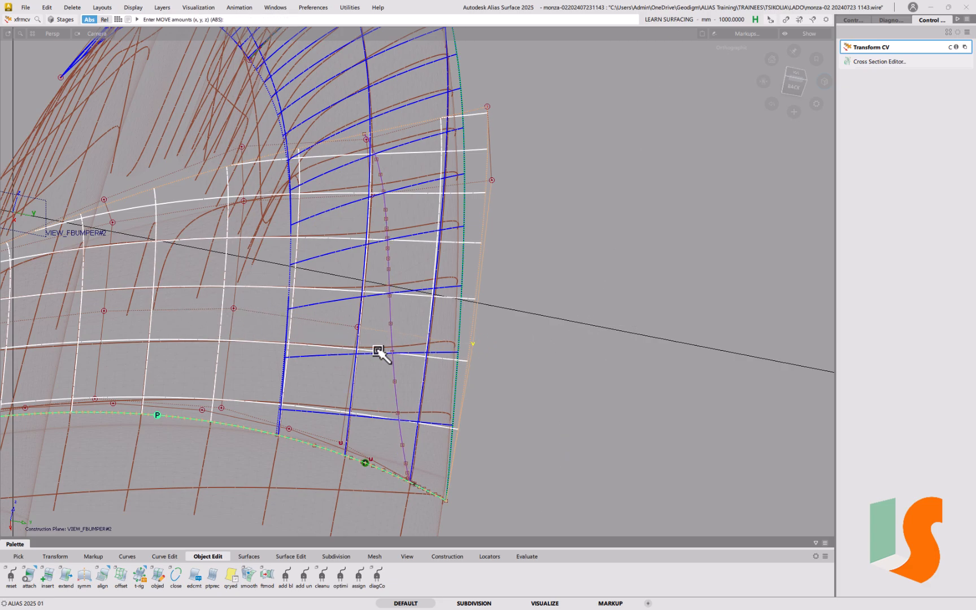
mouse_move(551, 372)
right_down()
mouse_move(549, 359)
mouse_move(540, 363)
right_up()
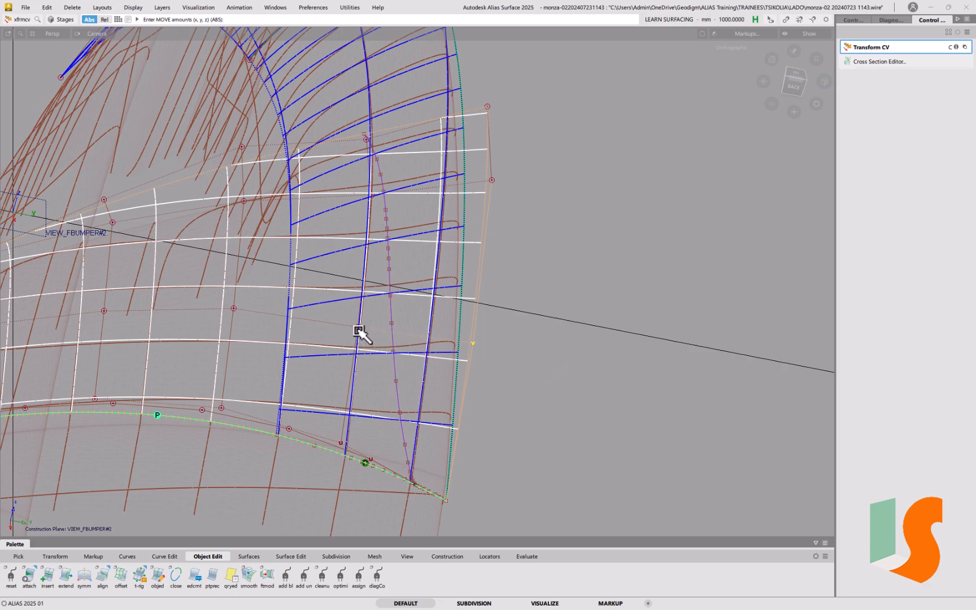
Lower the third-row CV farther in toward the middle of the surface by about 1.7 mm in Z.
click(233, 308)
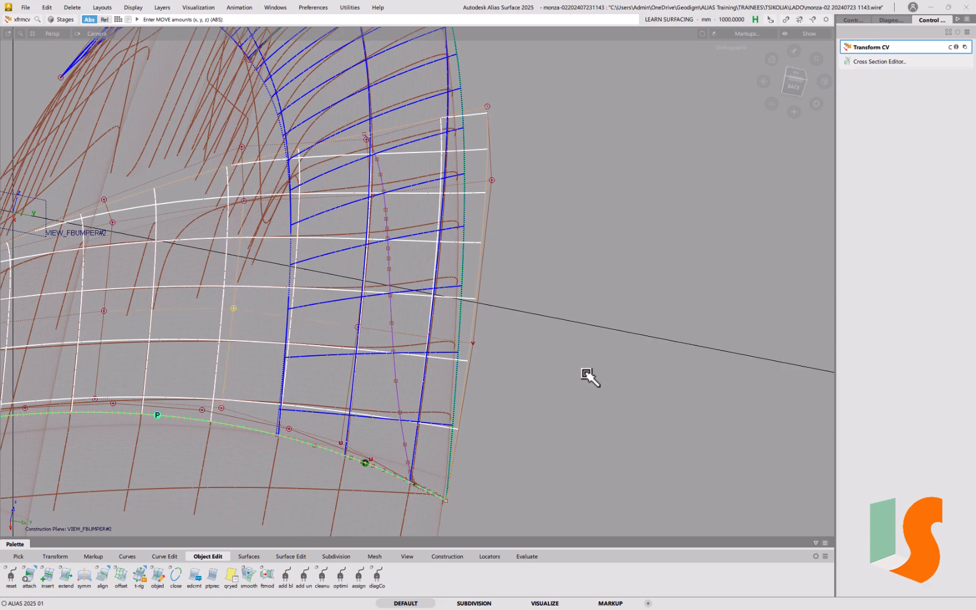
click(103, 314)
drag(103, 314, 107, 335)
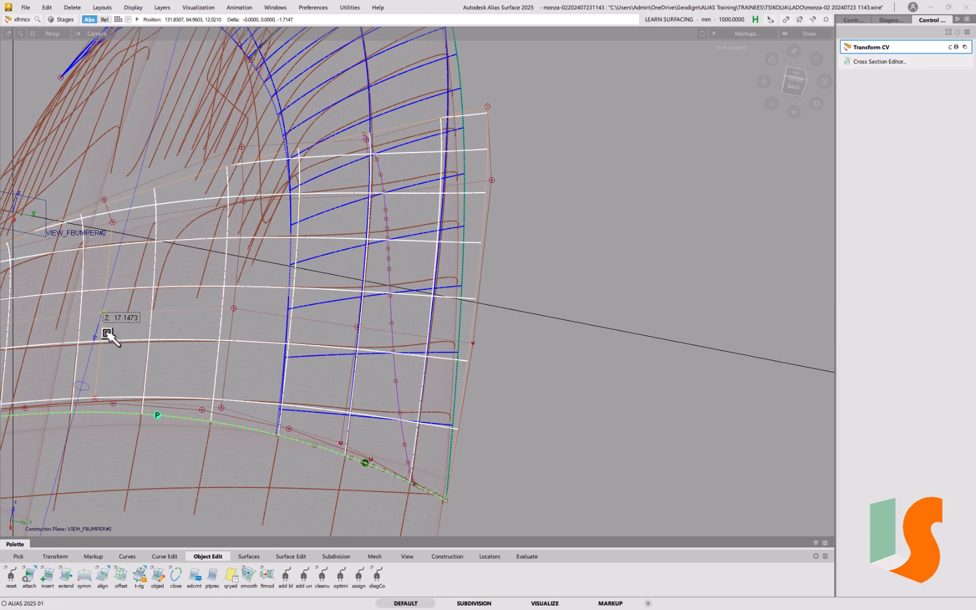
Raise the second outer-edge CV by about 1.2 mm in Z.
alt+shift+middle_drag(218, 272, 384, 301)
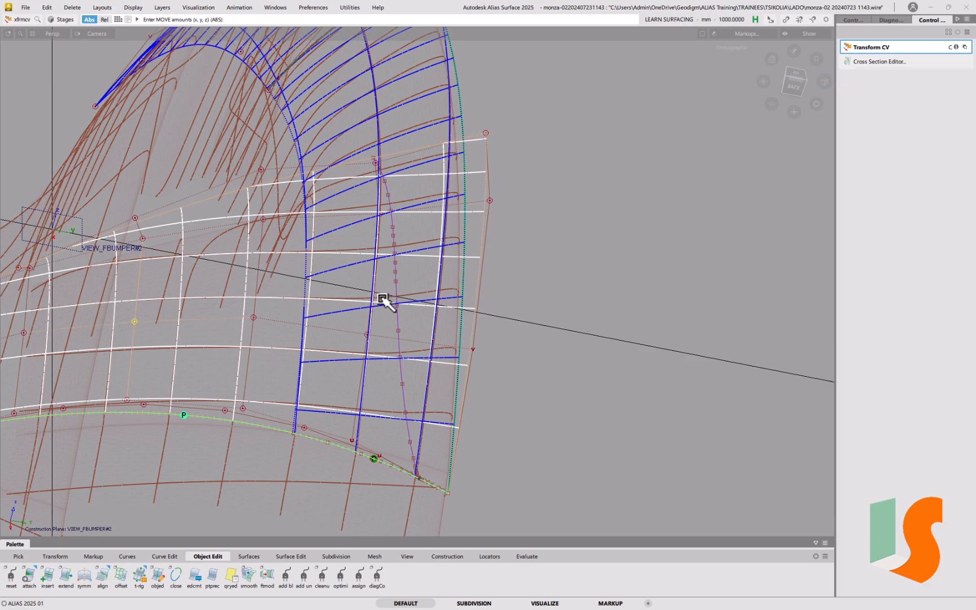
click(490, 201)
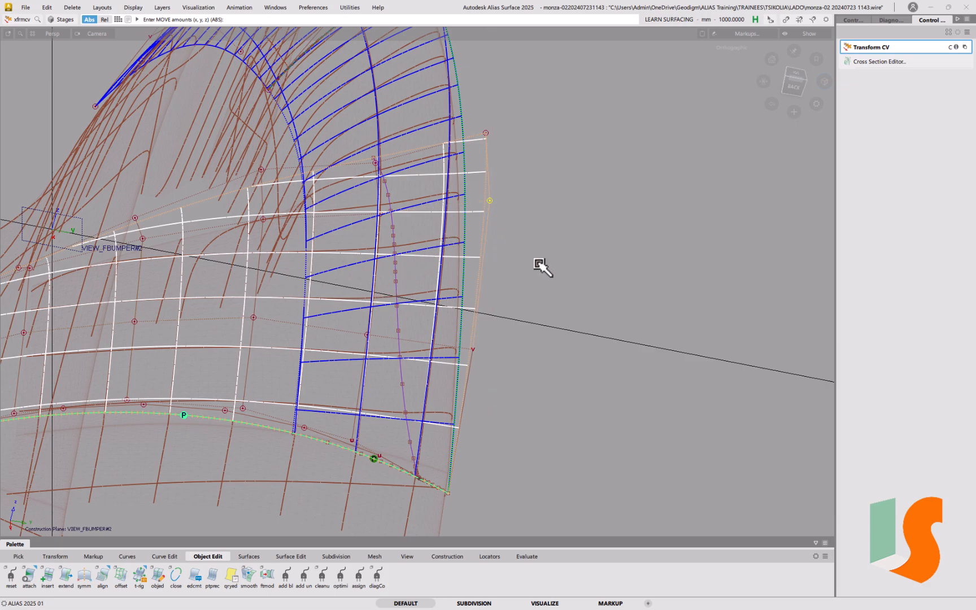
right_drag(587, 296, 584, 277)
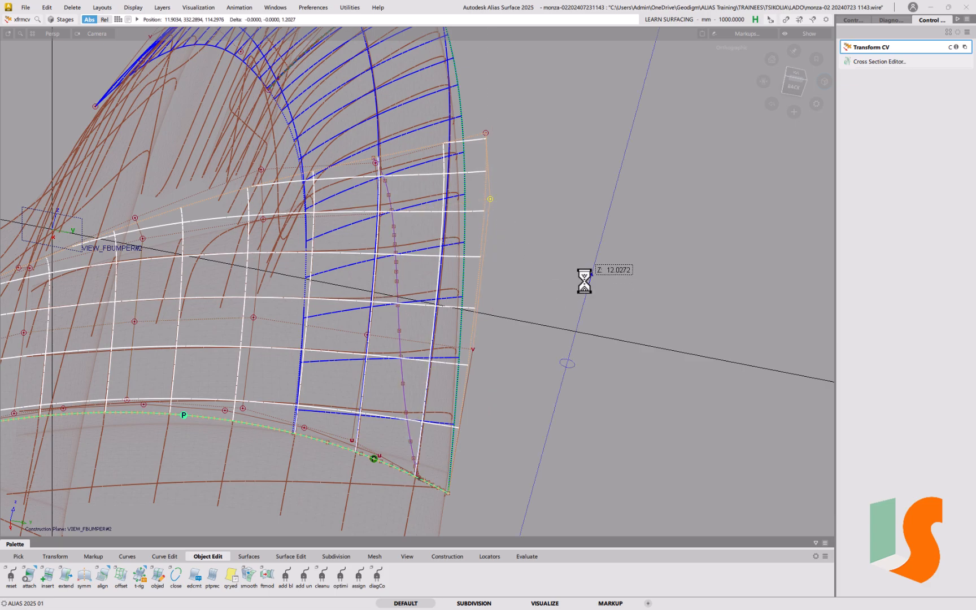
Reactivate Transform CV on the surface and raise its outer corner CV slightly in Z.
click(386, 226)
ctrl+shift+drag(387, 227, 349, 229)
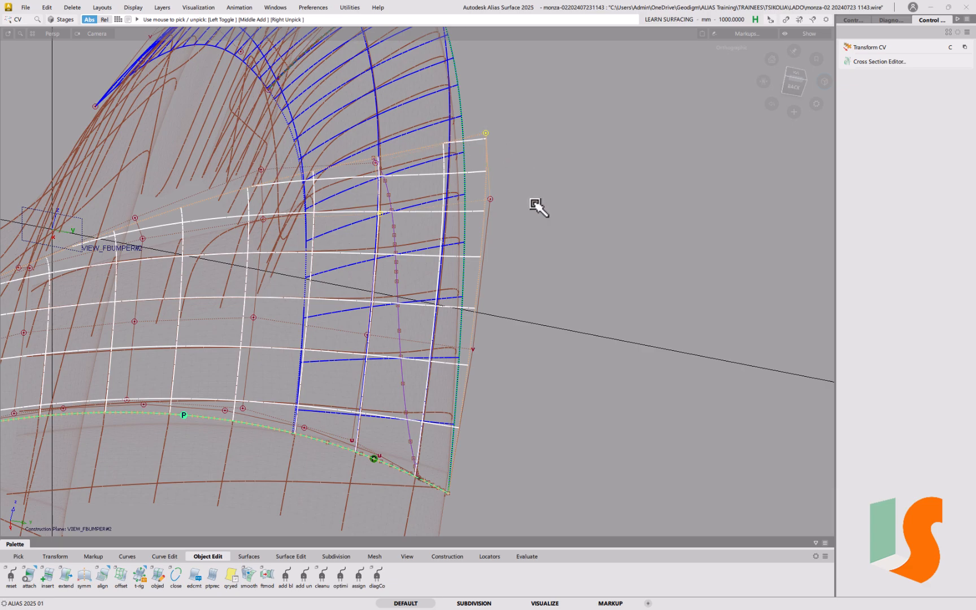
key(ctrl+t)
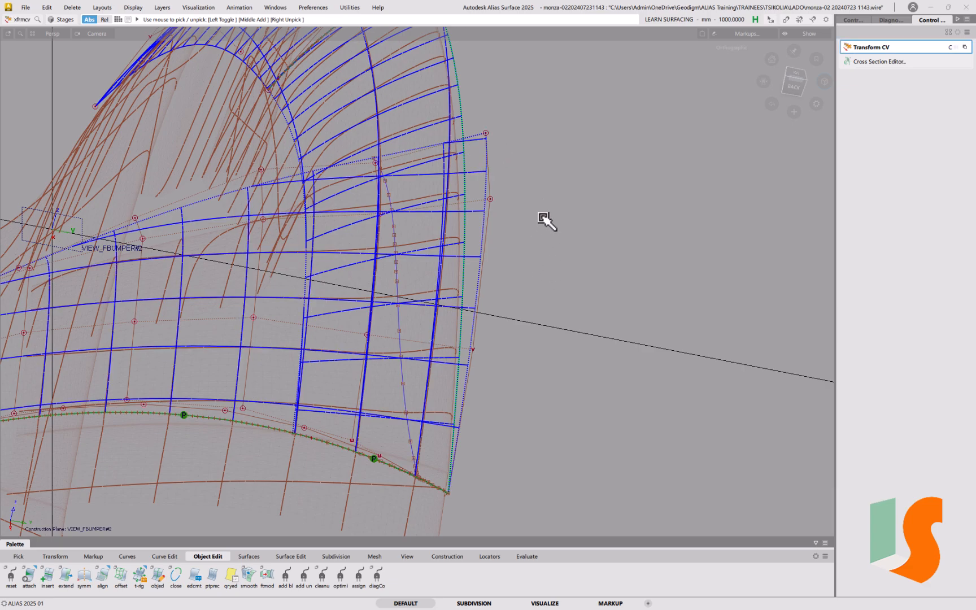
right_drag(483, 135, 551, 190)
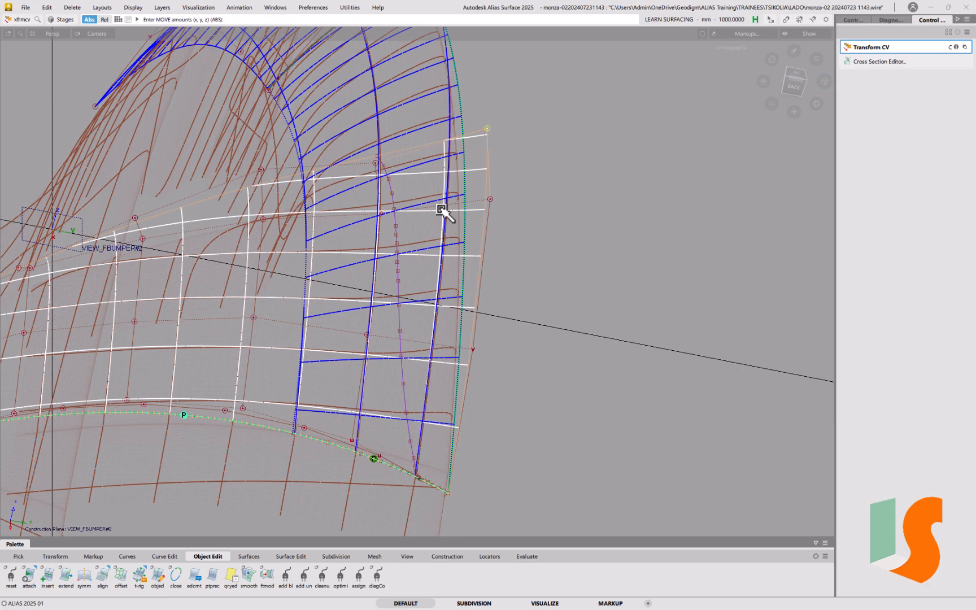
Raise the second CV on the outer edge slightly and lower the CVs farther inward in that row in Z.
click(490, 199)
right_drag(492, 201, 530, 186)
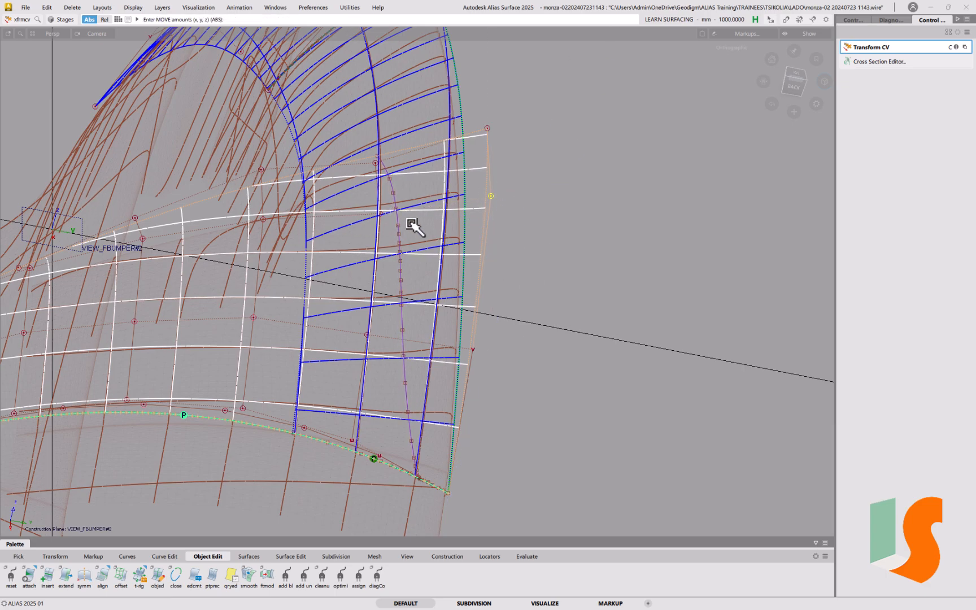
click(380, 214)
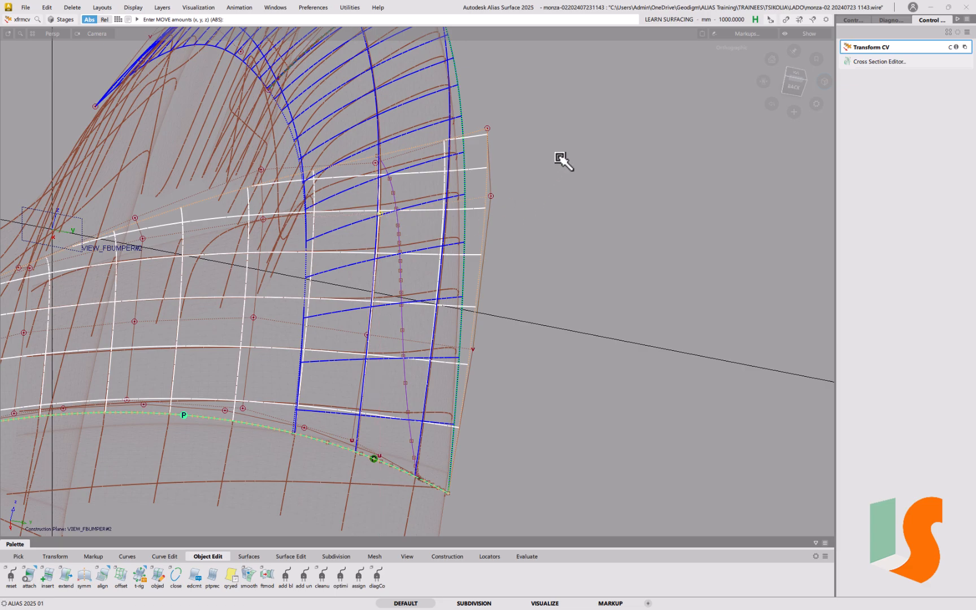
right_drag(580, 164, 544, 263)
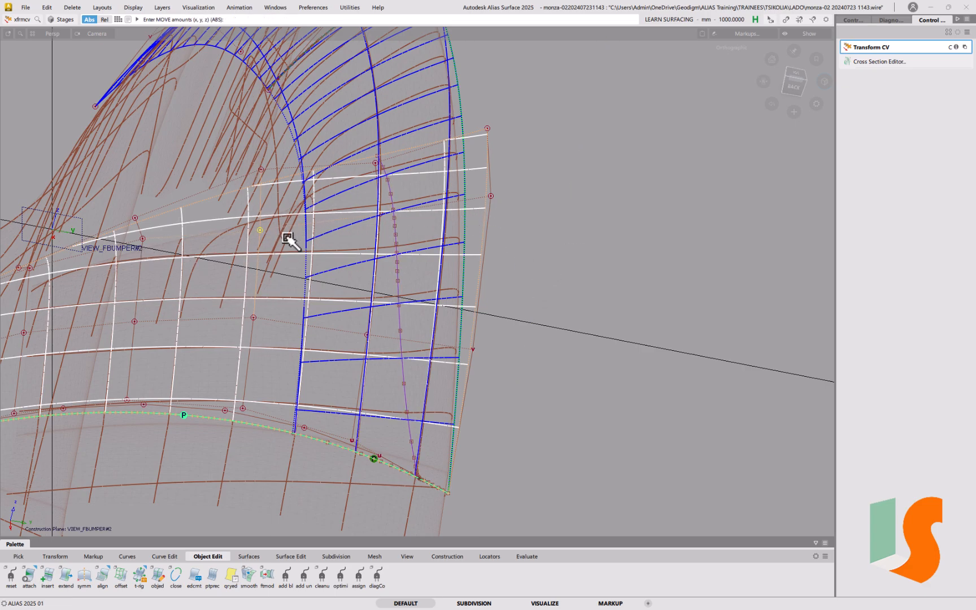
Fine-tune the second-row CVs toward the middle of the surface in Z and lower the third upper-edge CV from the outer corner.
click(143, 240)
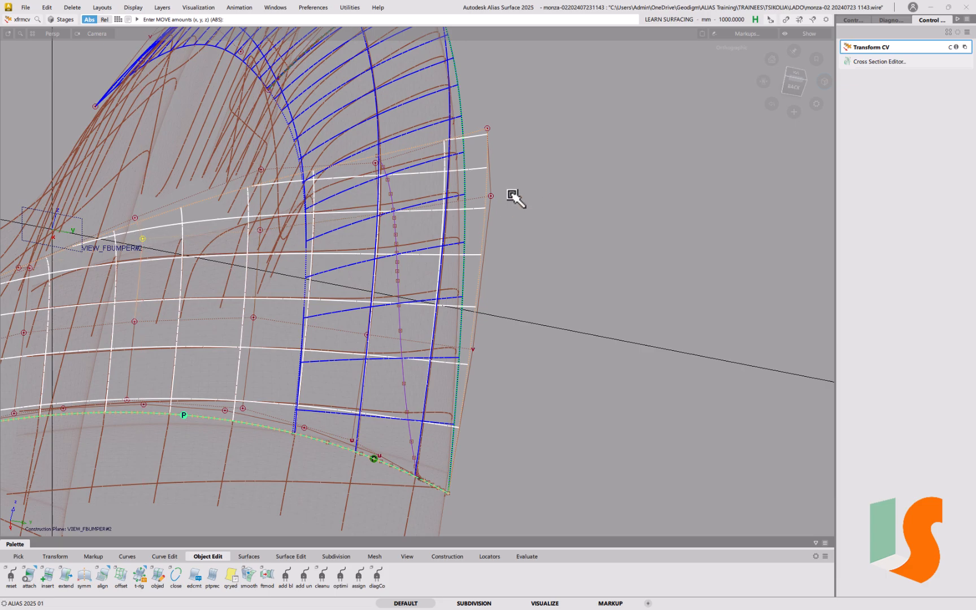
mouse_move(583, 171)
right_down()
mouse_move(584, 201)
mouse_move(582, 187)
right_up()
click(262, 228)
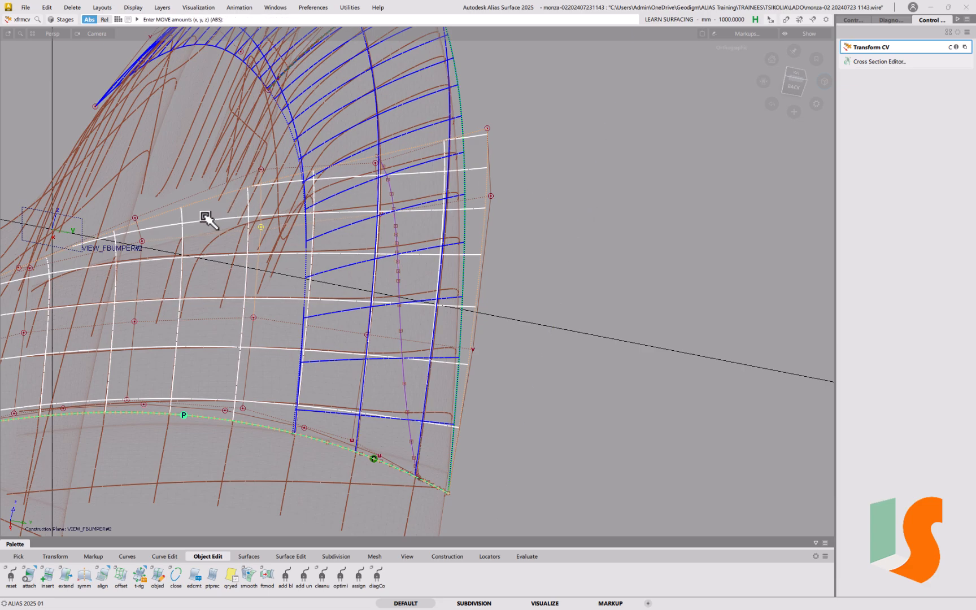
click(261, 170)
right_drag(551, 142, 556, 272)
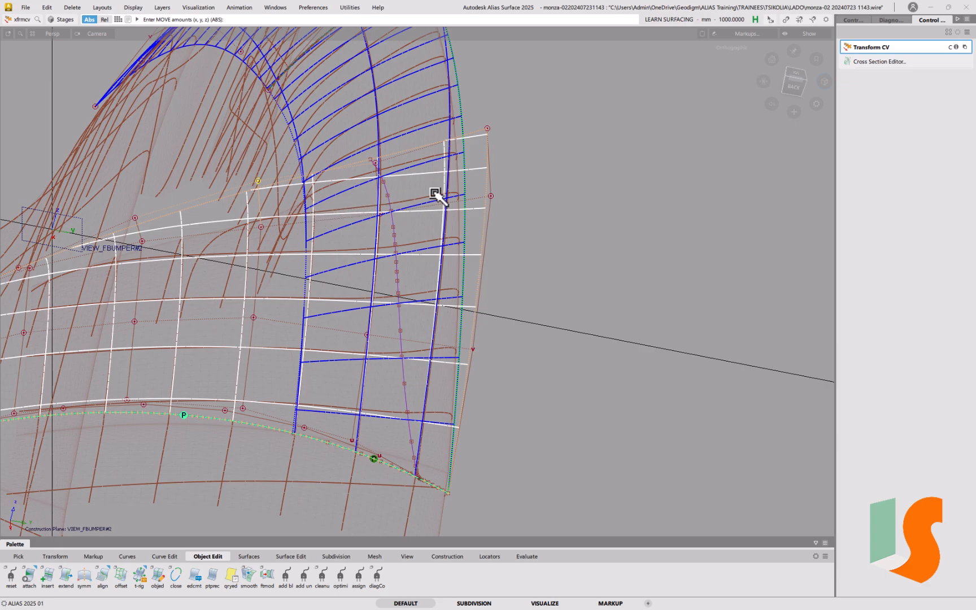
Raise the upper outer corner CV and the second outer-edge CV in Z.
click(491, 201)
right_drag(547, 244, 580, 130)
click(487, 129)
click(489, 194)
right_drag(490, 193, 491, 166)
right_drag(516, 217, 519, 213)
Fine-tune the inner CVs of the third column in Z and raise the upper two outer-edge CVs slightly more.
click(261, 228)
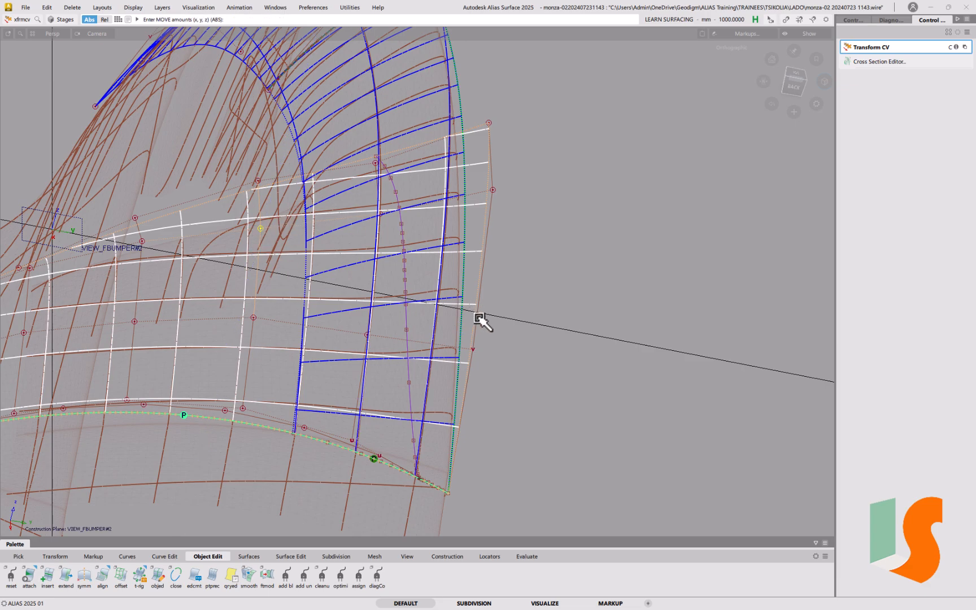
right_drag(473, 351, 470, 344)
click(252, 318)
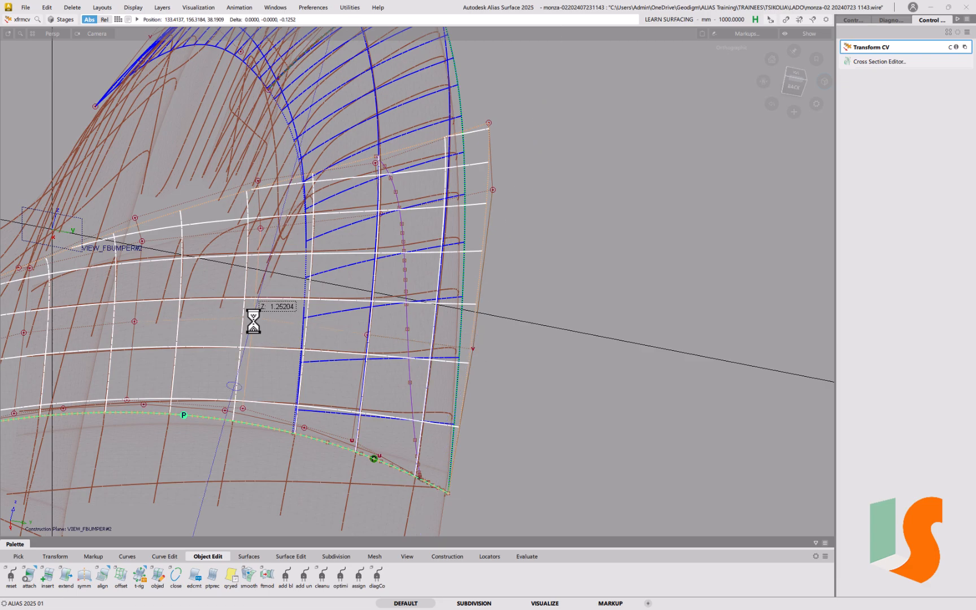
right_drag(496, 195, 487, 75)
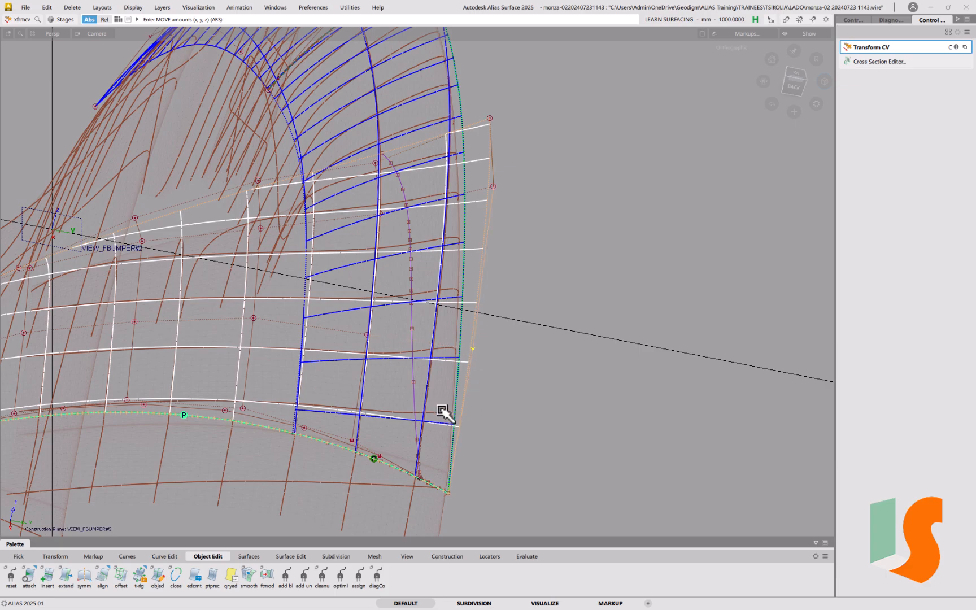
Lower the third outer-edge CV slightly, then raise the outer corner CV and fine-tune its upper-edge neighbours in Z.
mouse_move(523, 356)
right_down()
mouse_move(528, 343)
mouse_move(526, 363)
right_up()
click(492, 121)
right_drag(552, 139, 412, 176)
click(376, 163)
right_drag(568, 124, 556, 107)
click(258, 181)
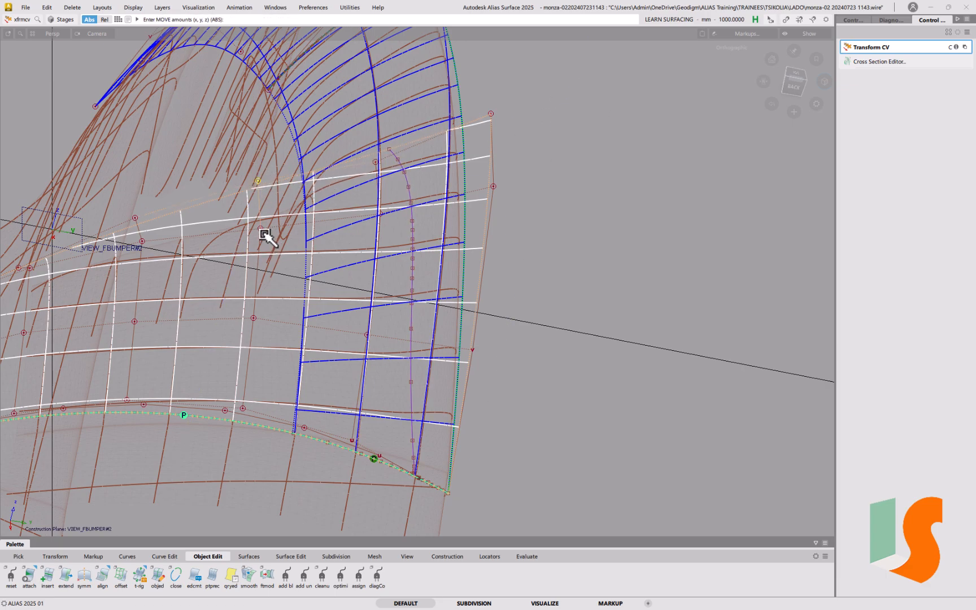
mouse_move(262, 229)
right_down()
mouse_move(263, 243)
mouse_move(260, 228)
right_up()
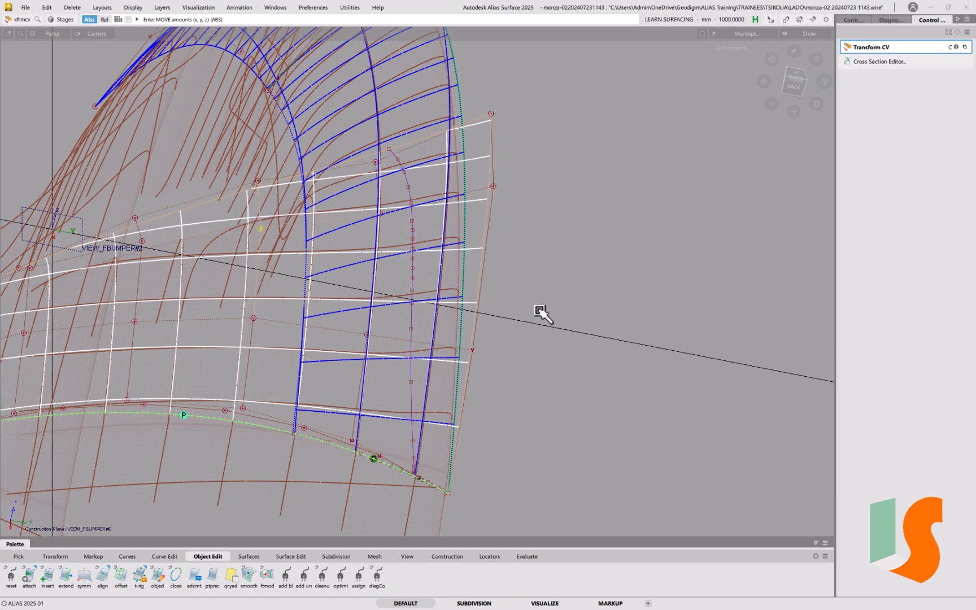
Pick the edited surface and hide all other geometry.
click(506, 227)
alt+shift+right_drag(446, 261, 436, 237)
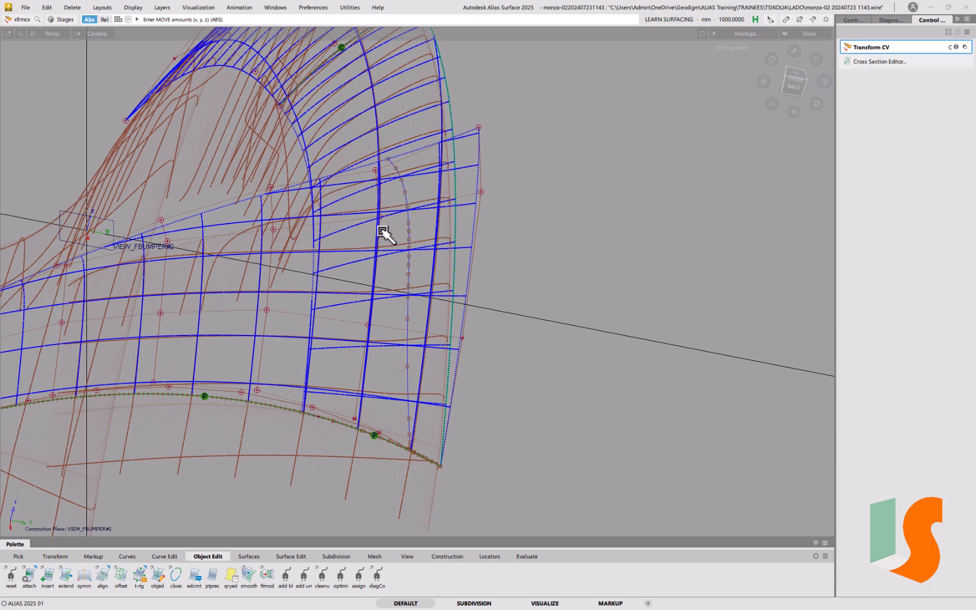
ctrl+shift+drag(475, 274, 451, 283)
click(473, 186)
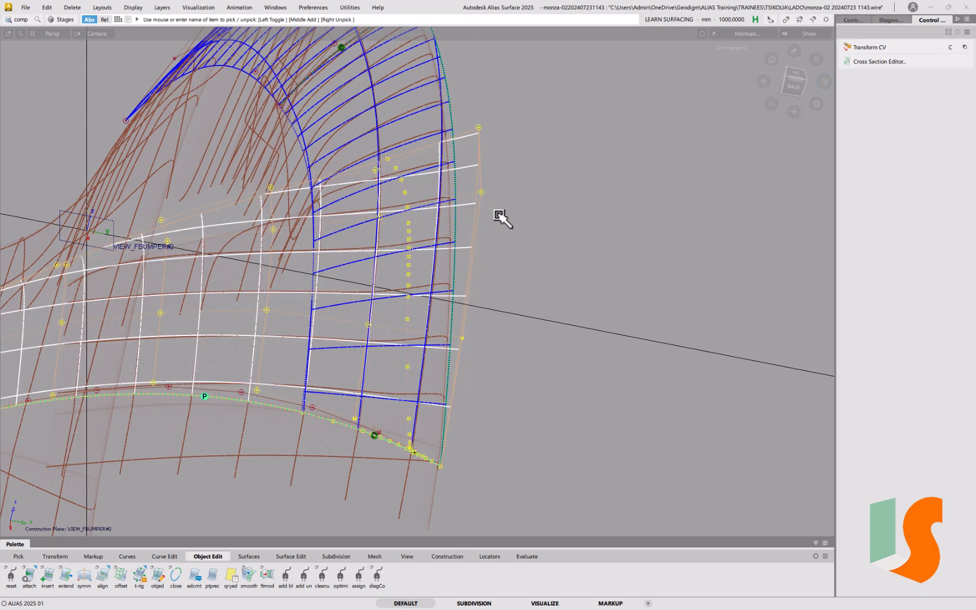
key(alt+h)
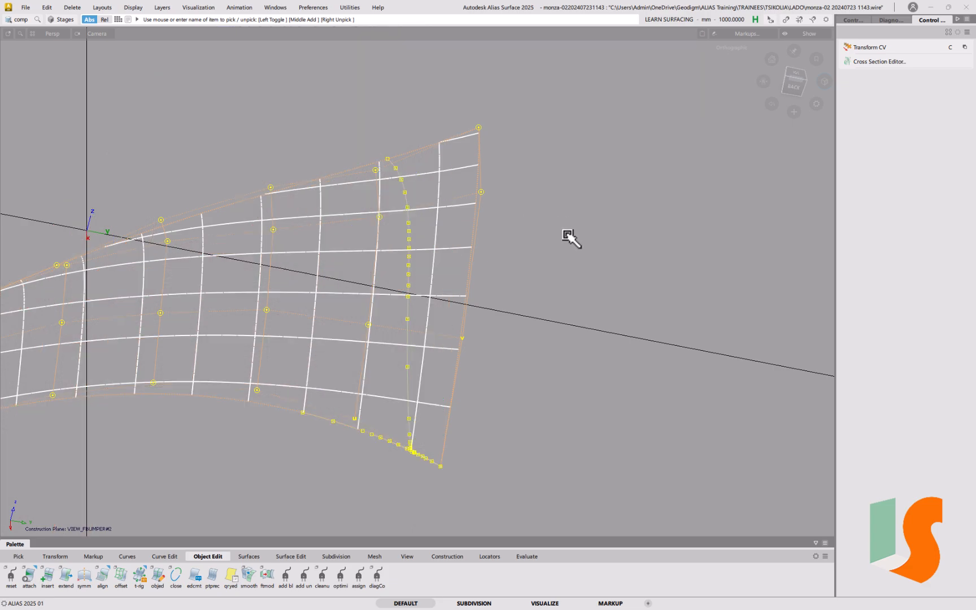
Clear all cross sections with the Cross Section Editor and close the editor.
click(865, 62)
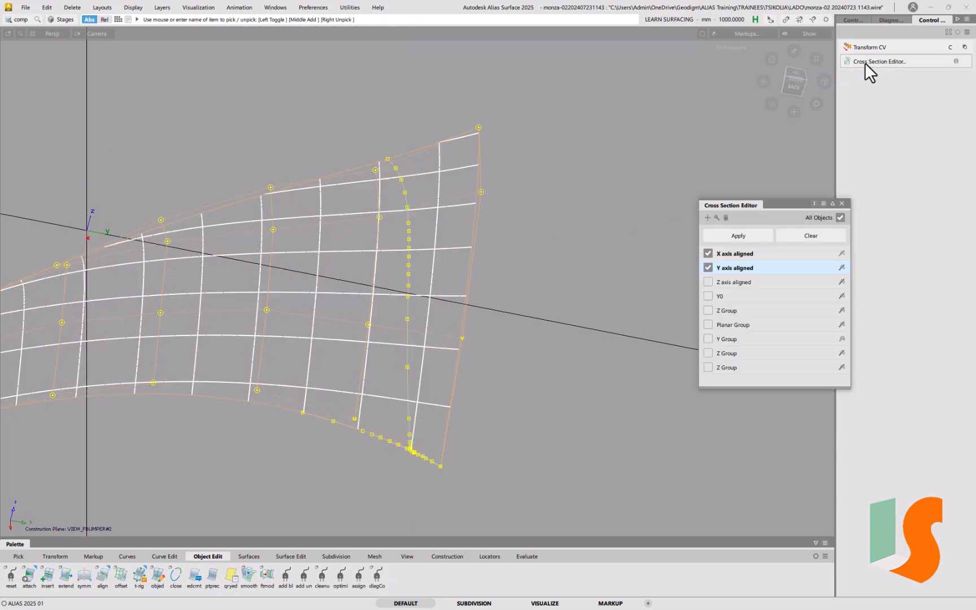
click(798, 236)
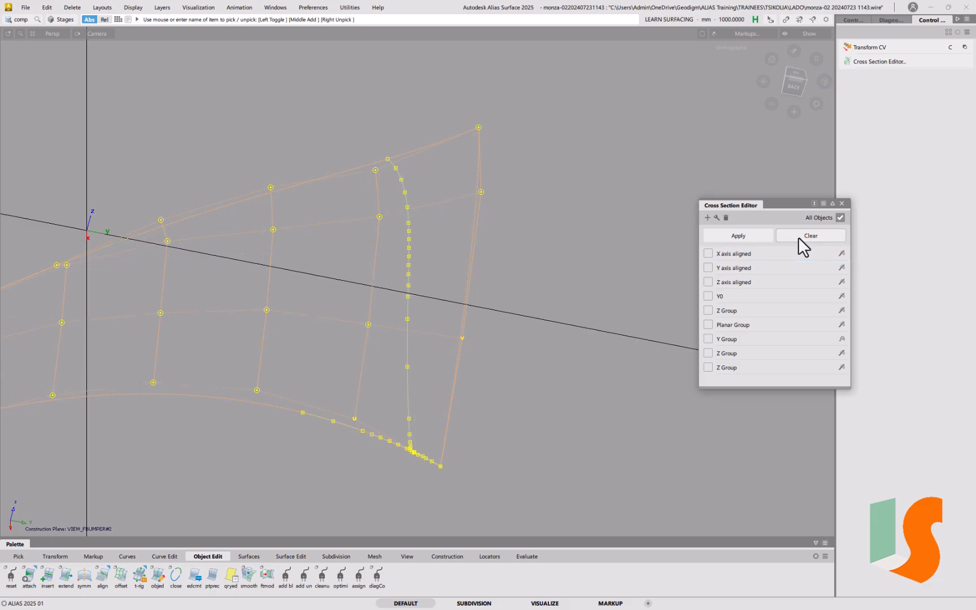
alt+shift+drag(474, 245, 530, 280)
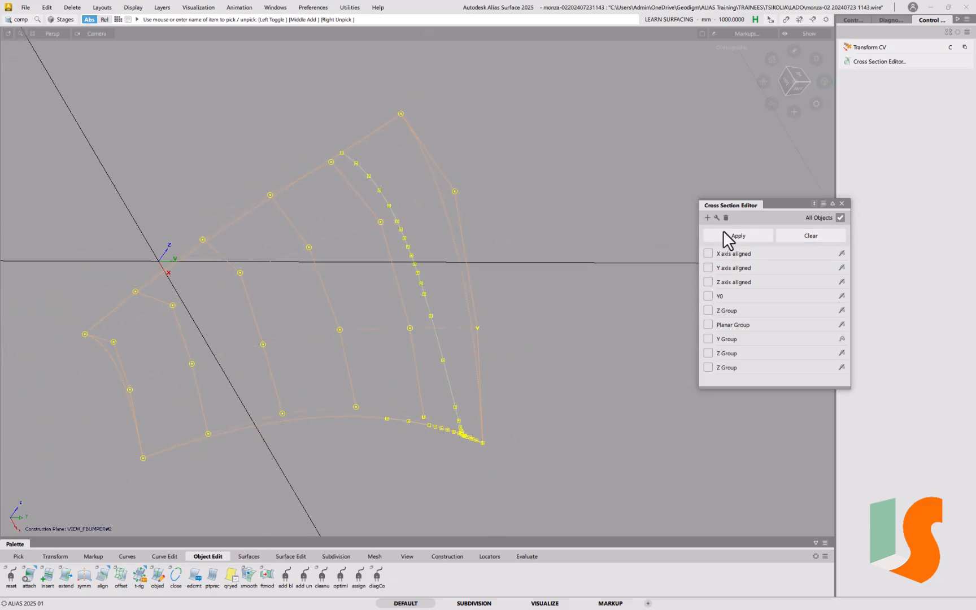
click(841, 203)
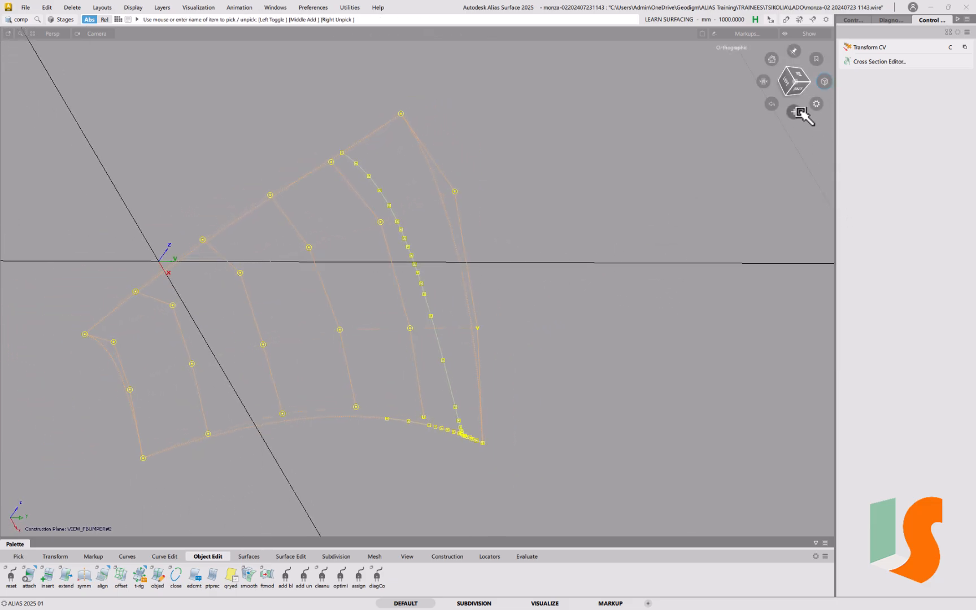
Show the isolated surface in the left view and deselect everything.
click(799, 75)
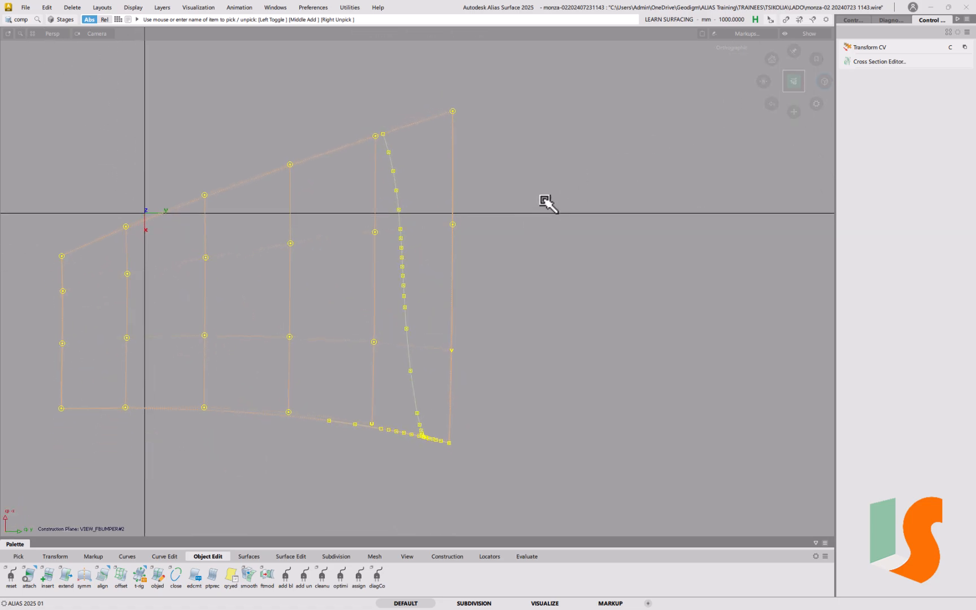
click(786, 82)
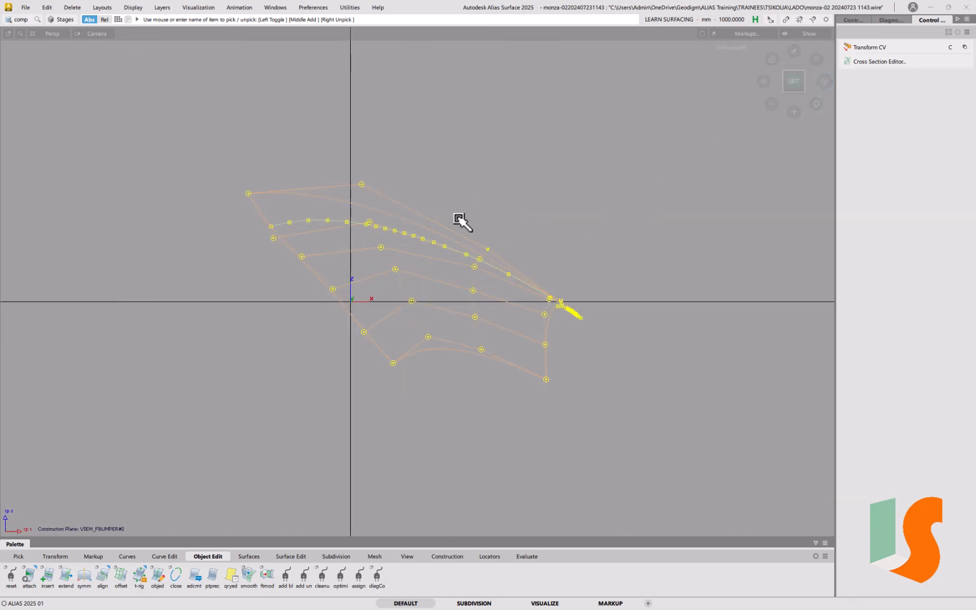
alt+shift+right_drag(429, 274, 432, 253)
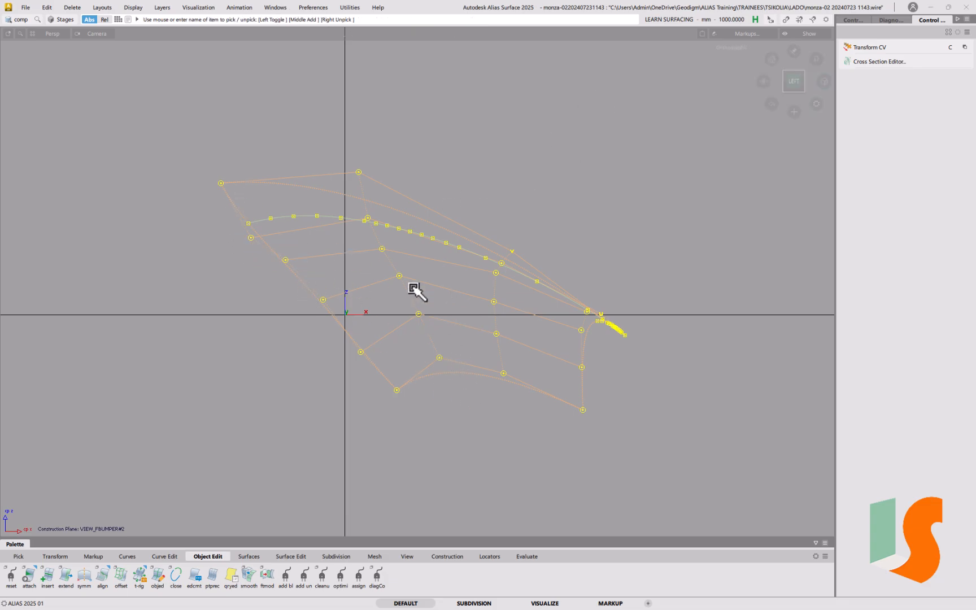
click(373, 280)
click(27, 4)
click(32, 110)
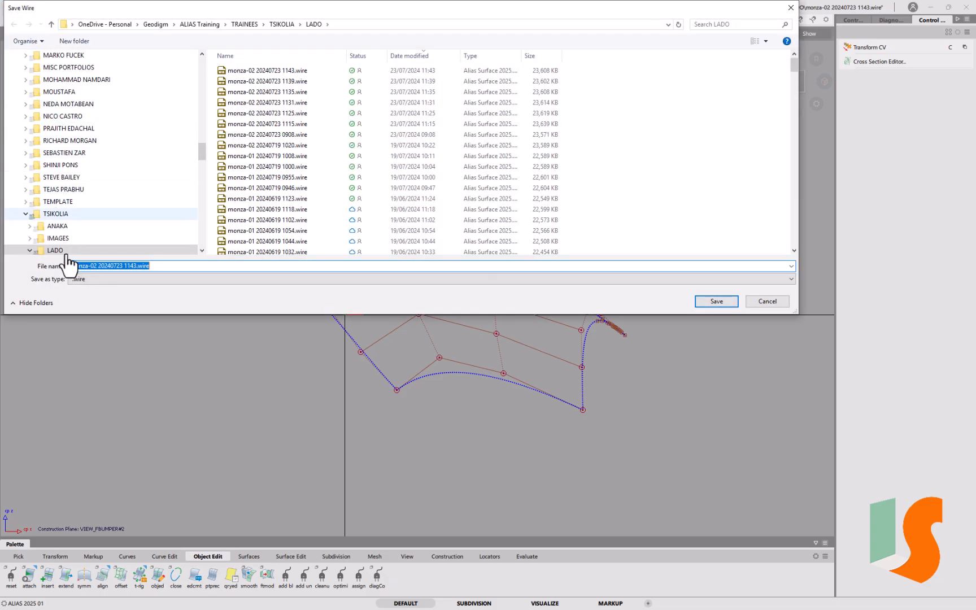
drag(130, 268, 136, 267)
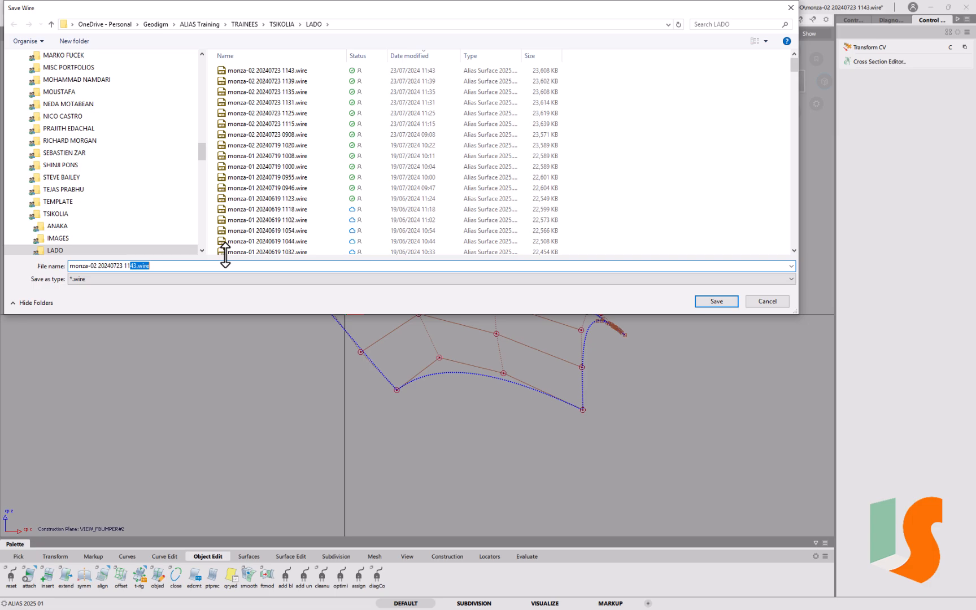
text(44)
key(Return)
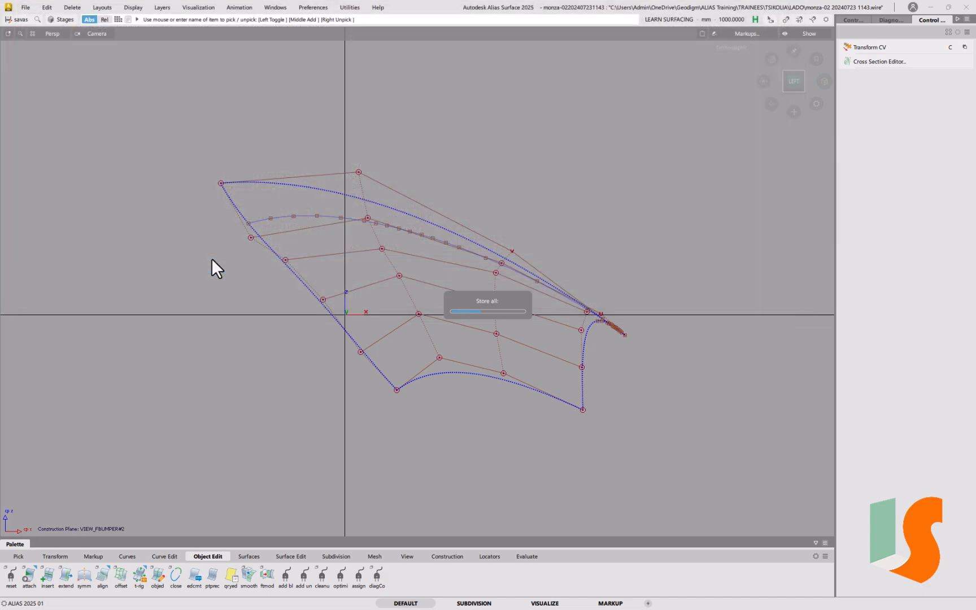
Activate Transform CV and lower the third upper-edge CV from the outer corner in Z.
ctrl+shift+drag(305, 343, 310, 282)
alt+shift+right_drag(389, 303, 370, 258)
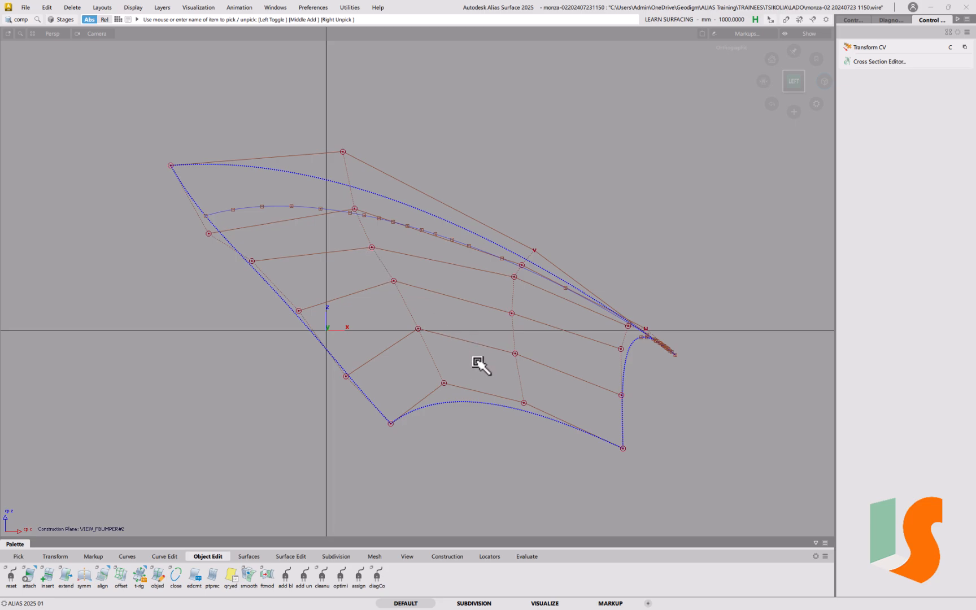
key(c)
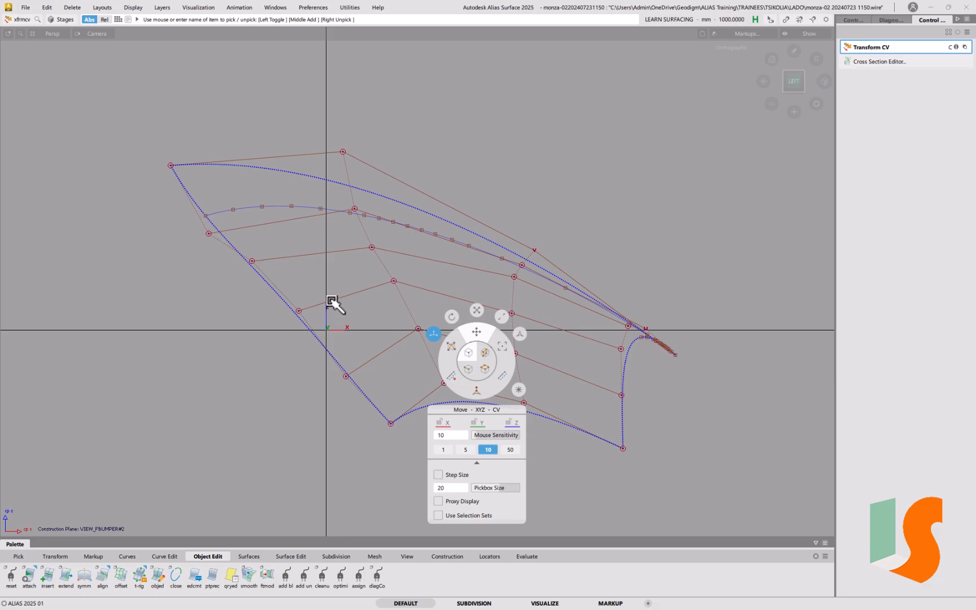
click(208, 234)
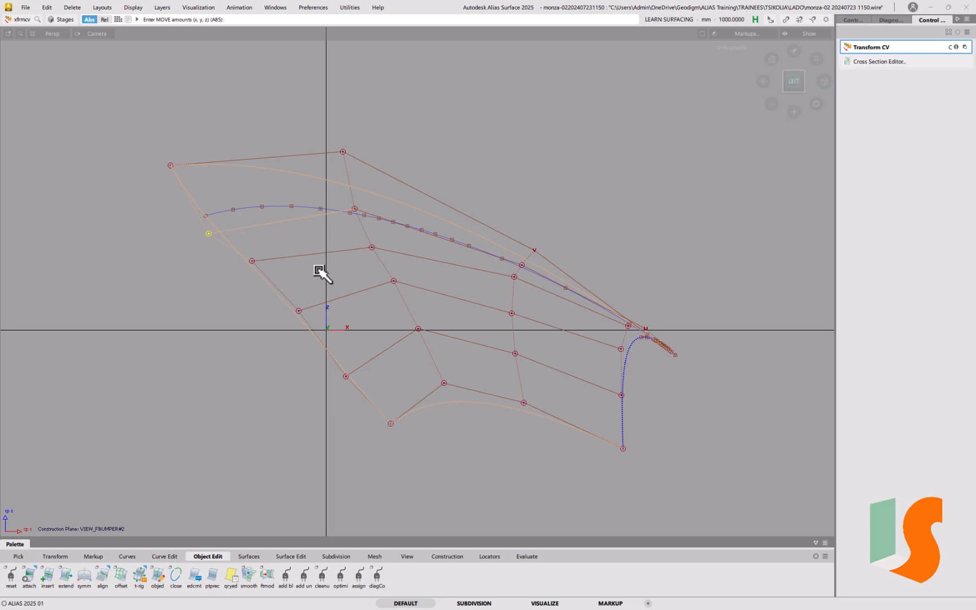
click(252, 264)
right_drag(119, 210, 114, 276)
Raise the second-row CV next to the third upper-edge CV in Z and lower that upper-edge CV slightly more.
click(373, 248)
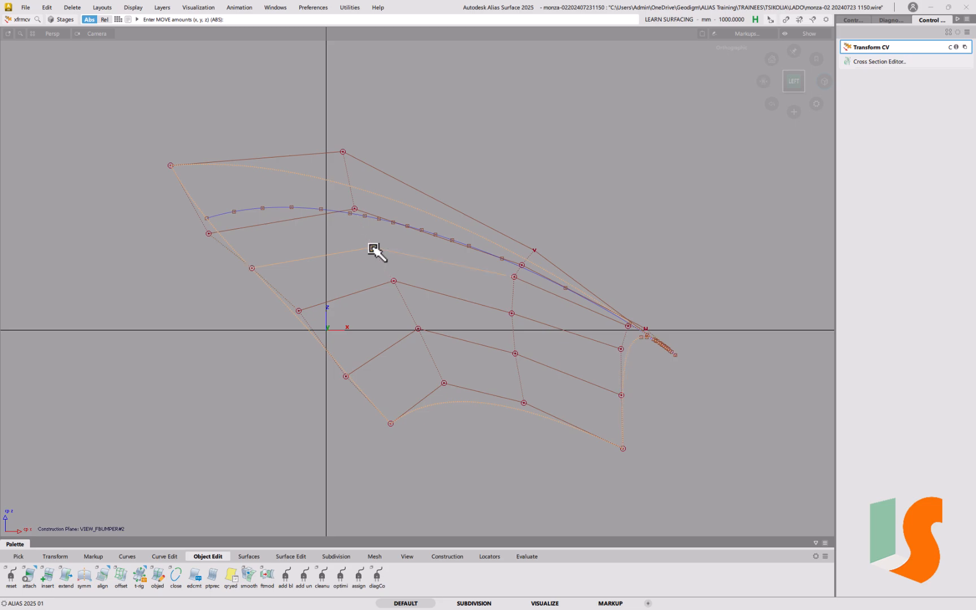
right_drag(547, 192, 554, 145)
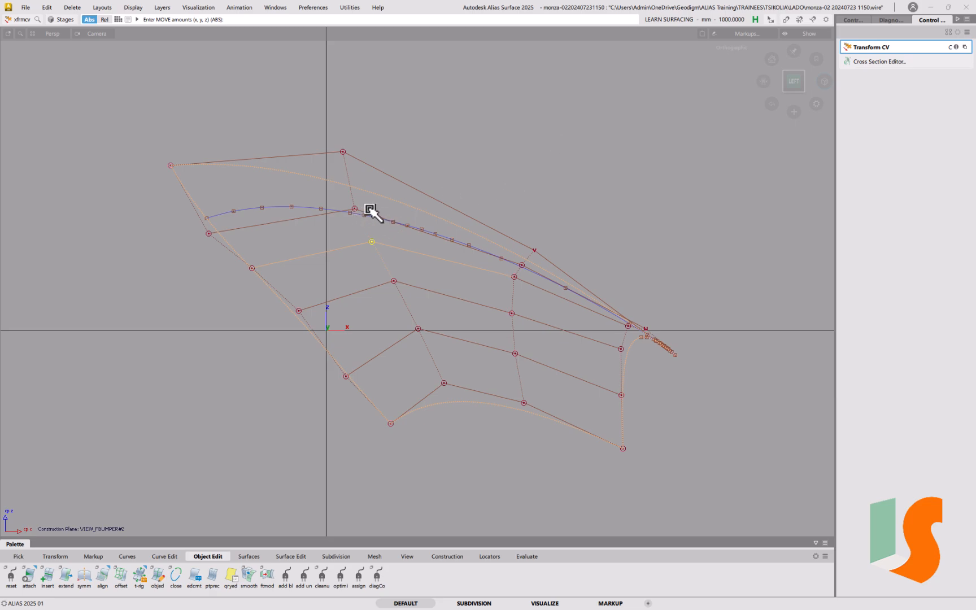
right_drag(542, 193, 549, 177)
click(251, 270)
right_drag(212, 271, 241, 275)
click(371, 241)
right_drag(559, 173, 557, 159)
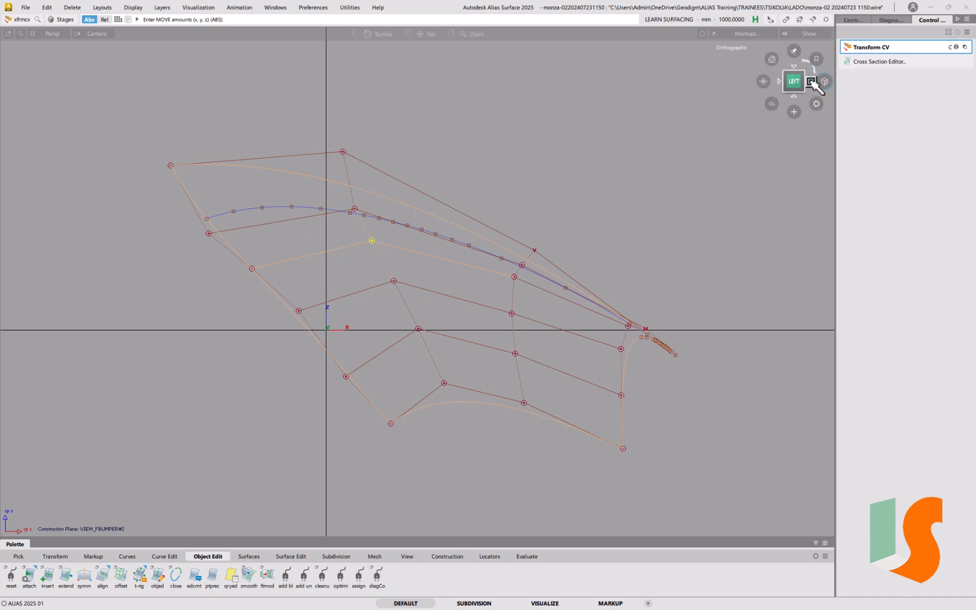
Check the CV rows from the back and raise the second-row CV of the fourth column from the outer edge slightly in Z.
click(812, 81)
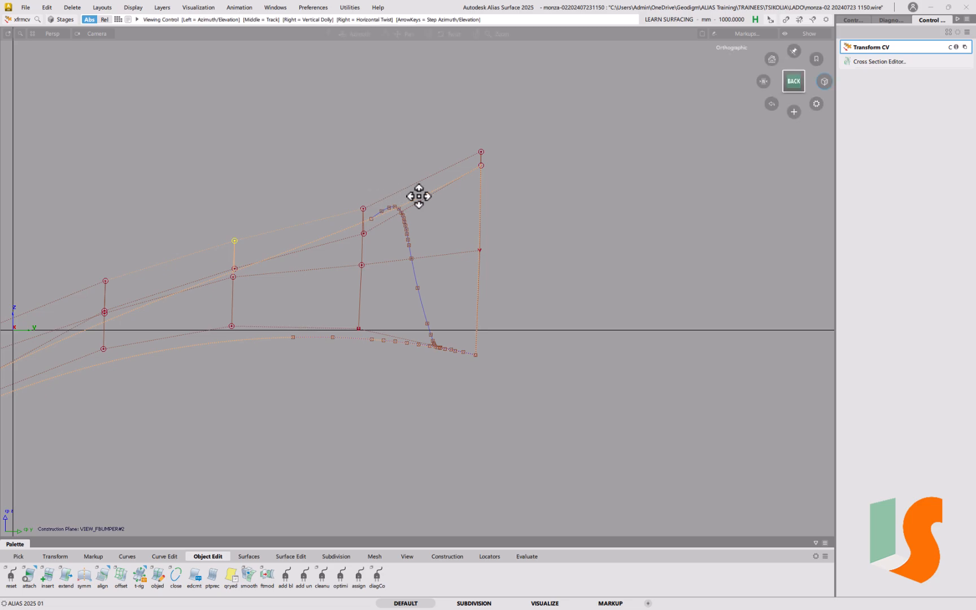
alt+shift+middle_drag(395, 196, 608, 186)
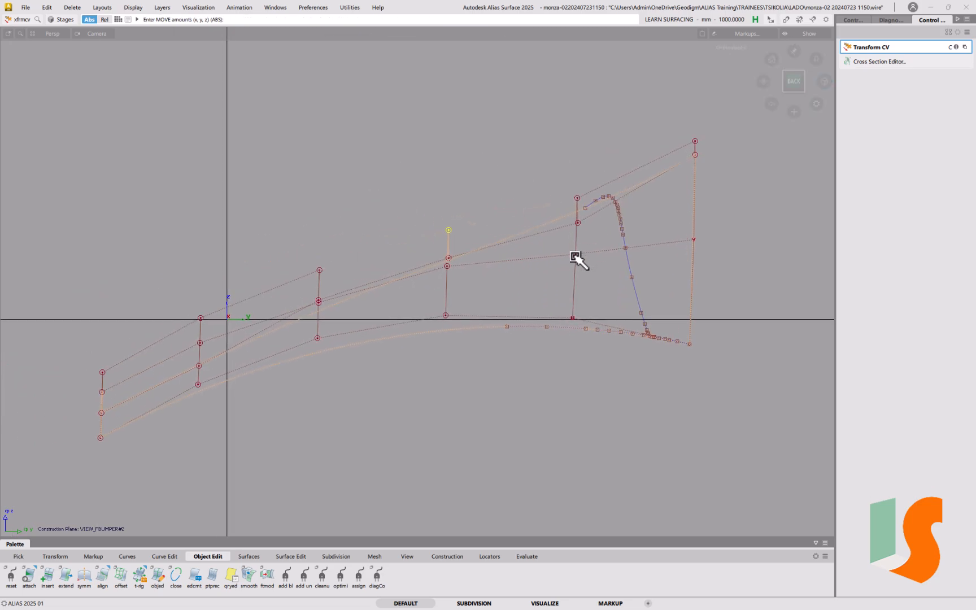
mouse_move(560, 235)
alt+shift+mouse_down()
mouse_move(568, 348)
mouse_move(558, 232)
mouse_move(559, 354)
mouse_move(555, 240)
alt+shift+mouse_up()
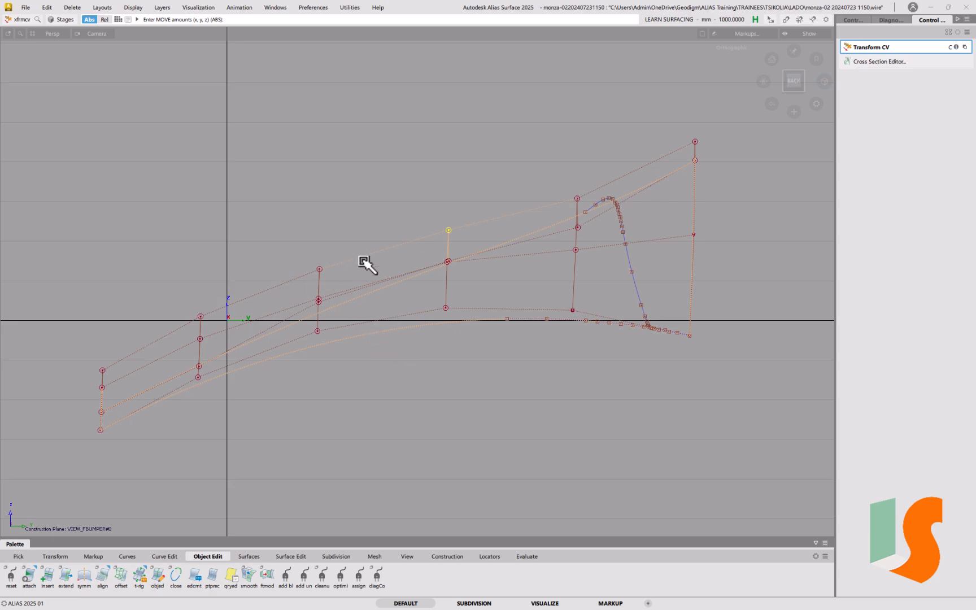
alt+shift+drag(431, 231, 437, 351)
alt+shift+right_drag(415, 292, 419, 318)
alt+shift+middle_drag(419, 318, 325, 362)
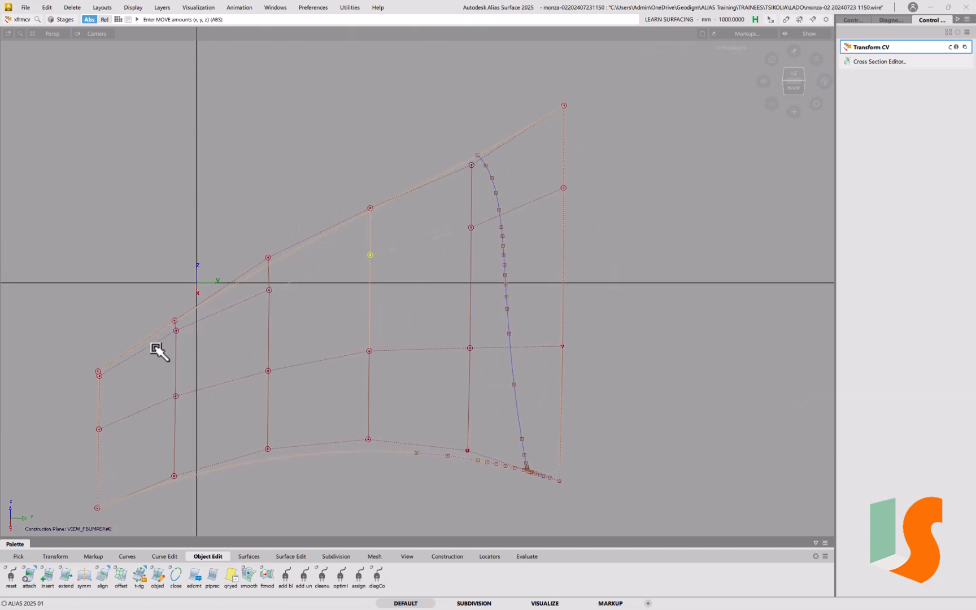
click(270, 290)
mouse_move(277, 211)
right_down()
mouse_move(276, 190)
mouse_move(275, 200)
right_up()
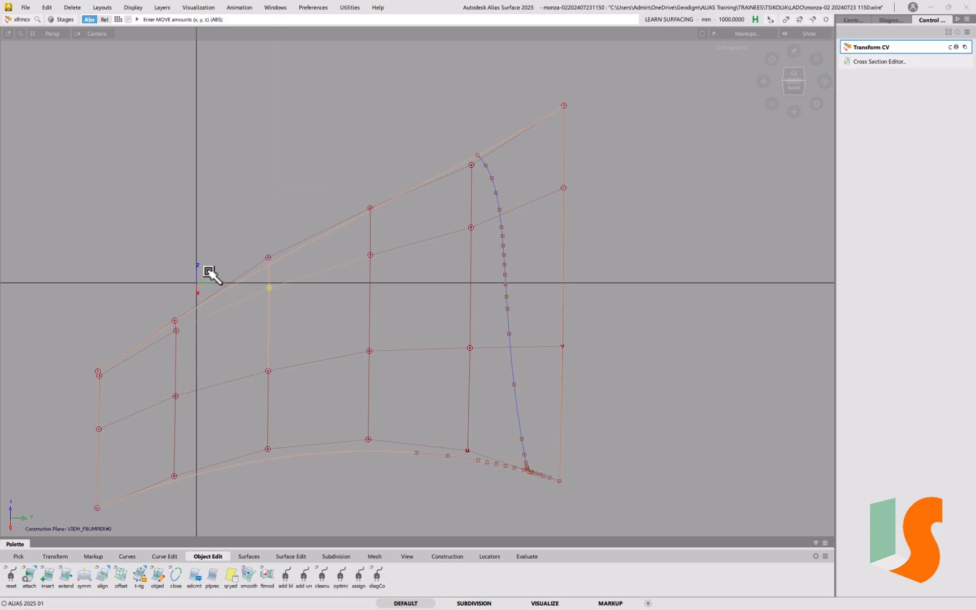
Lower the second-row CV of the fifth column slightly in Z and raise the third-row CV of the fourth column slightly.
click(176, 333)
right_drag(157, 225, 155, 231)
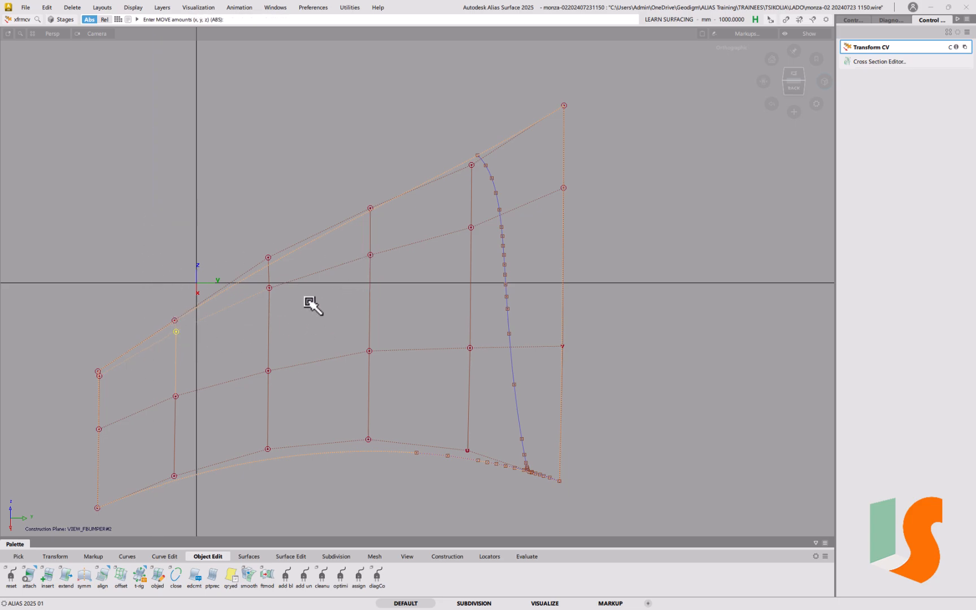
click(270, 373)
right_drag(313, 332, 327, 312)
drag(351, 419, 354, 399)
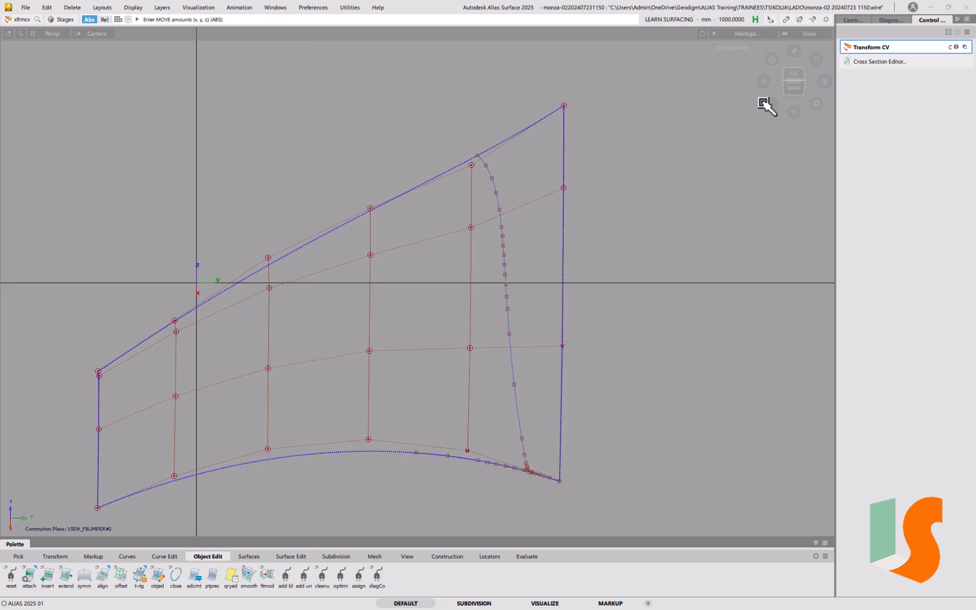
Check the CV rows from the back and left views and lower the second-row CV of the fourth column slightly in Z.
click(794, 80)
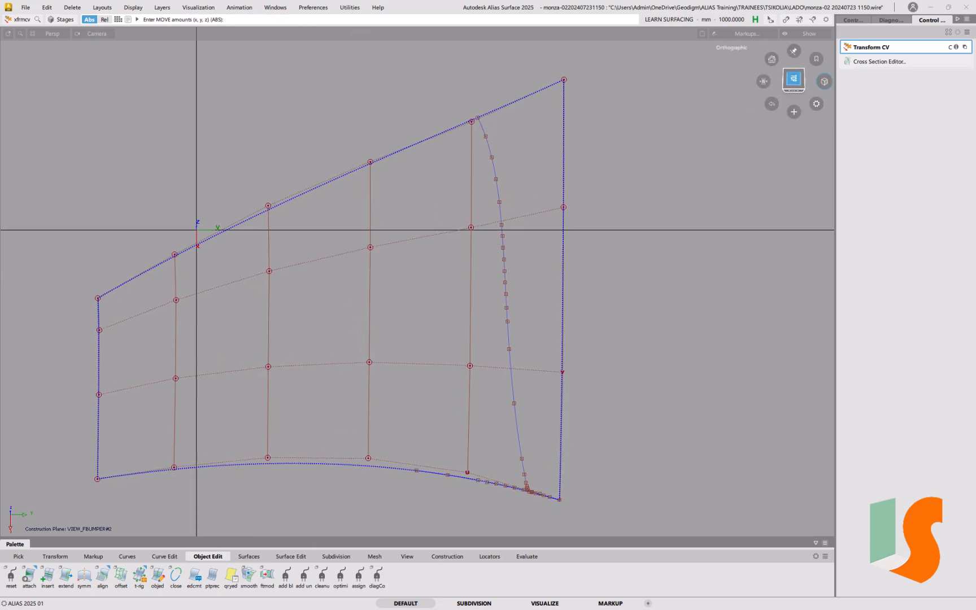
click(780, 82)
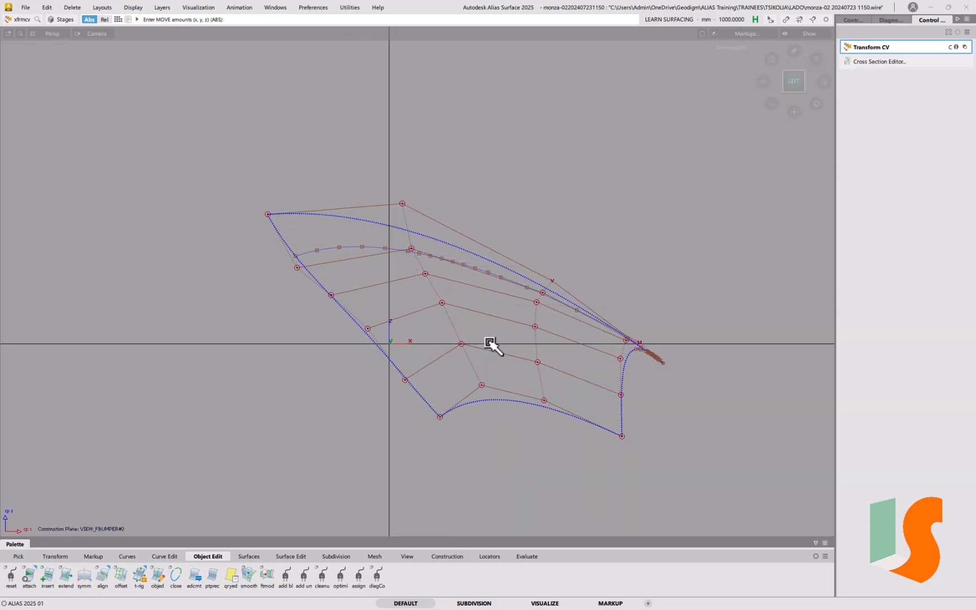
click(443, 305)
right_drag(542, 181, 543, 190)
Open the Object Lister and hide the MESH layer to expose the intersecting surfaces.
alt+shift+drag(606, 127, 551, 146)
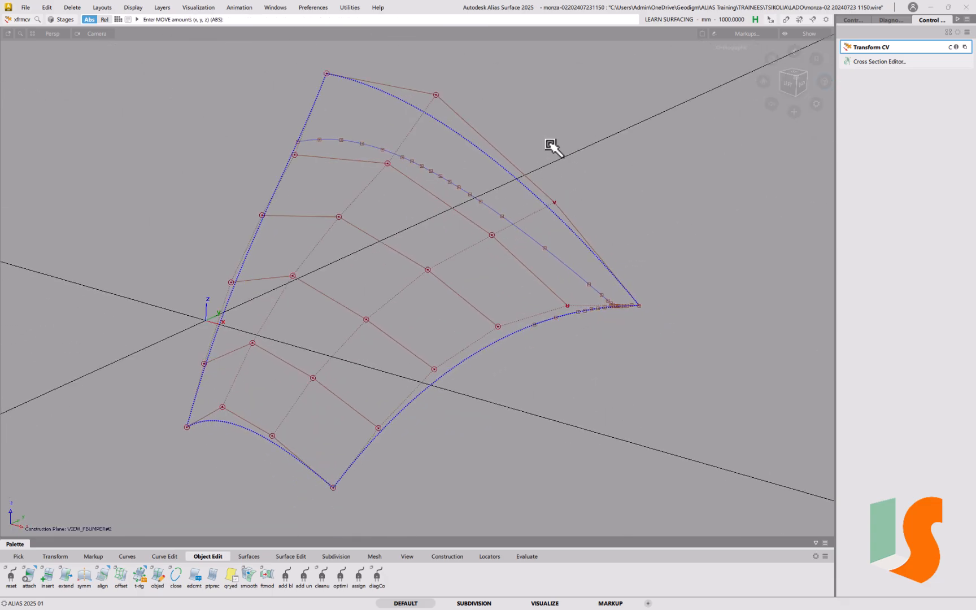
alt+shift+drag(536, 196, 531, 218)
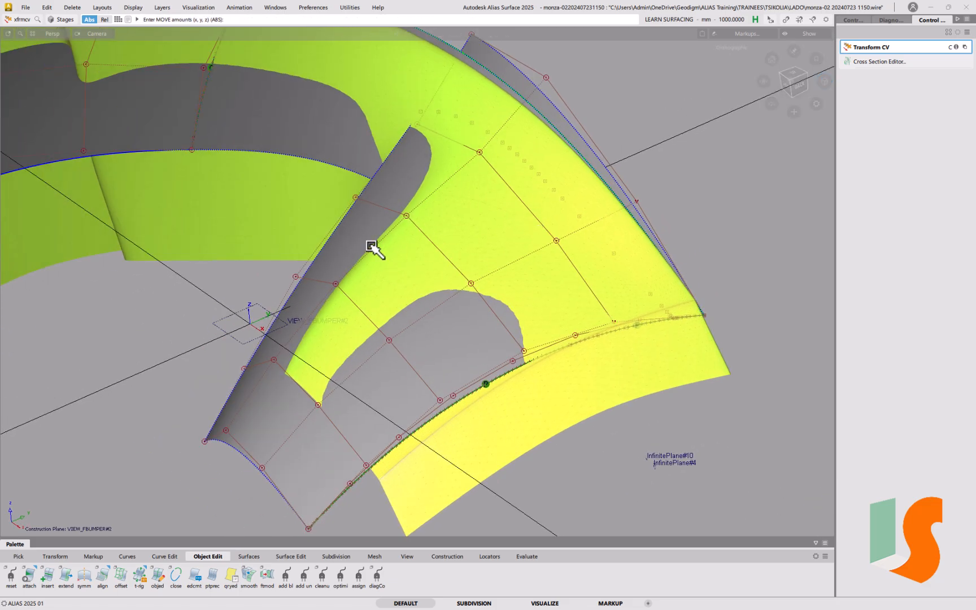
key(ctrl+l)
click(40, 119)
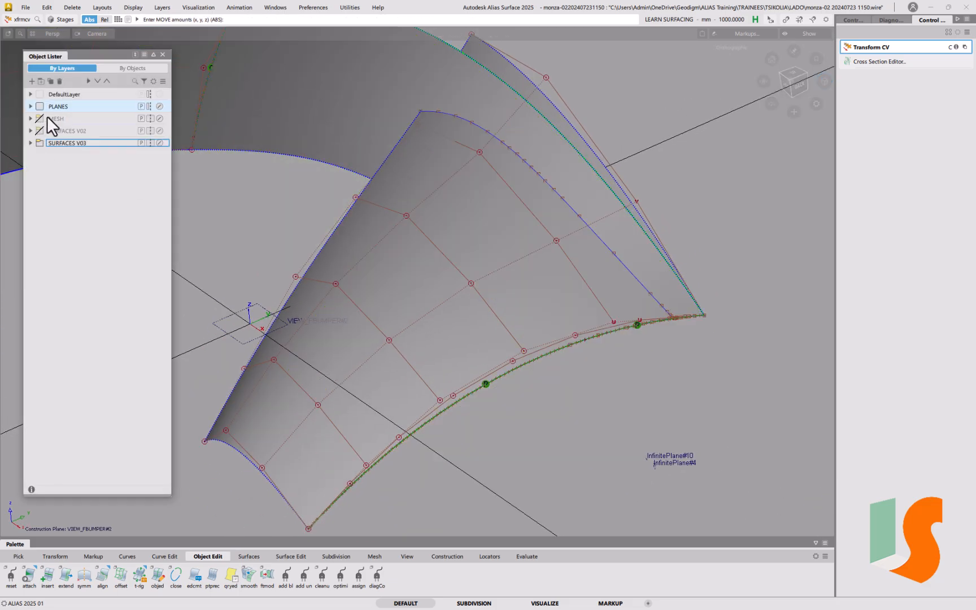
Inspect the planes stored in the PLANES layer and toggle the layer's visibility off and back on.
alt+shift+right_drag(465, 199, 453, 239)
alt+shift+drag(453, 238, 501, 290)
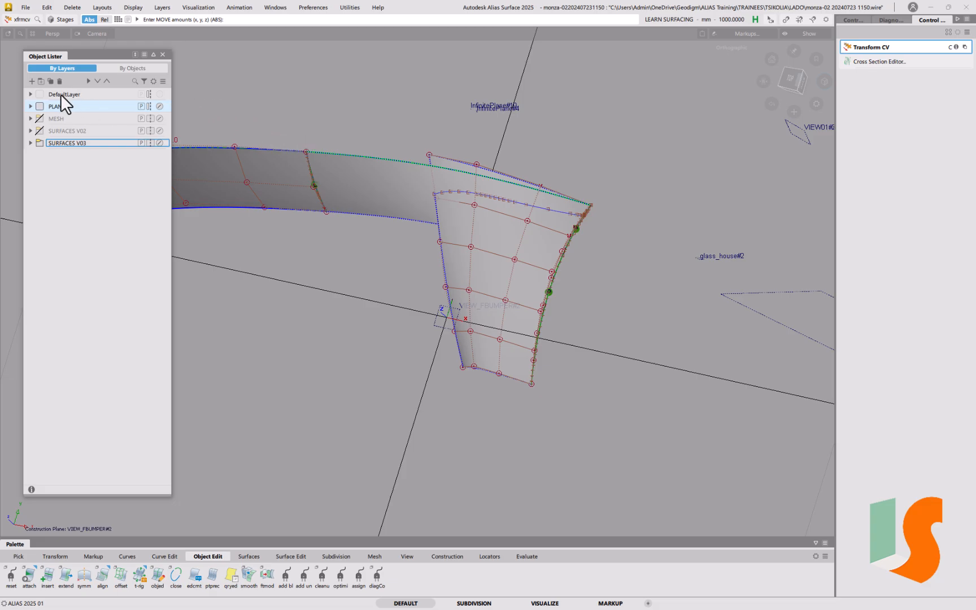
click(30, 106)
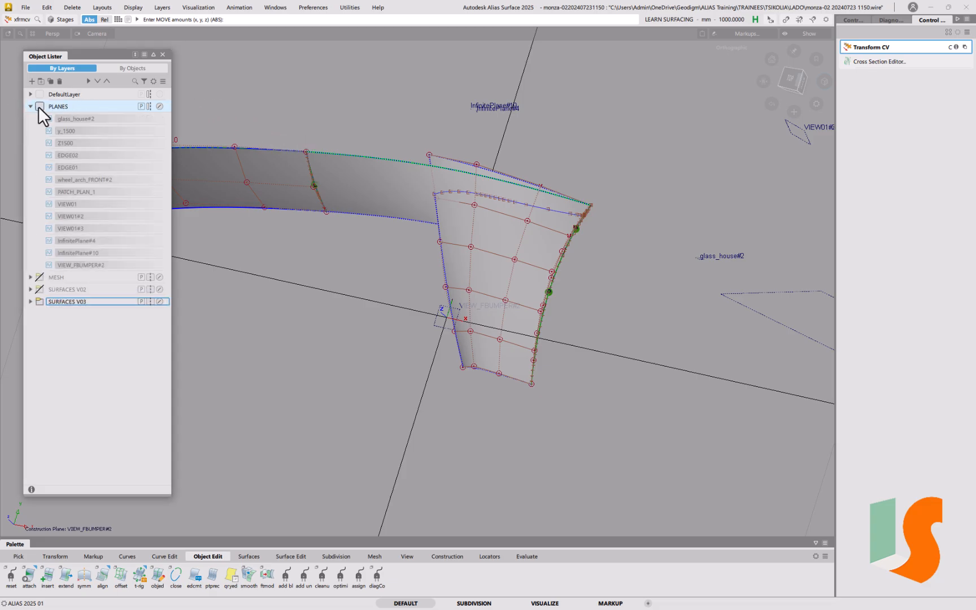
click(38, 106)
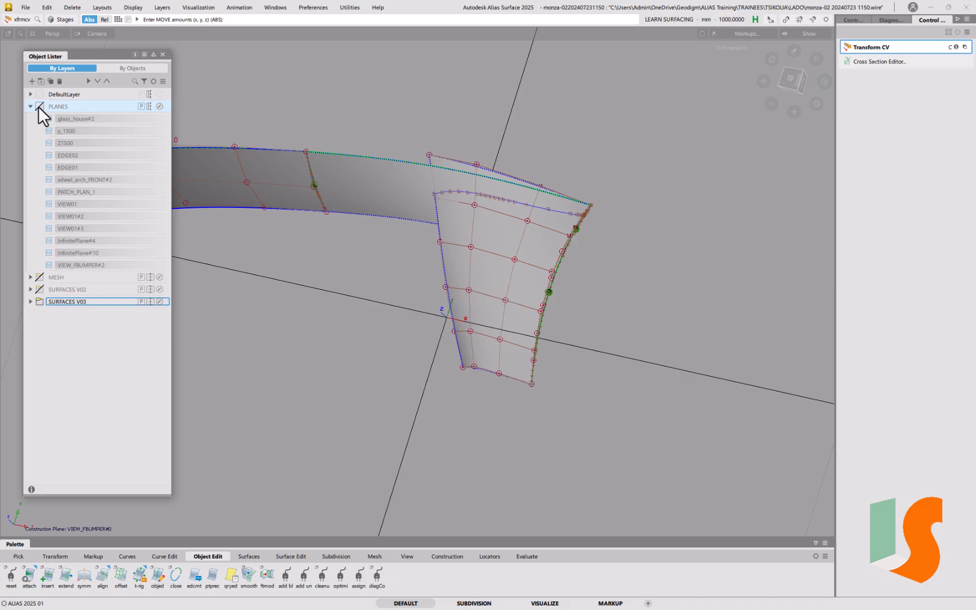
click(38, 106)
click(32, 106)
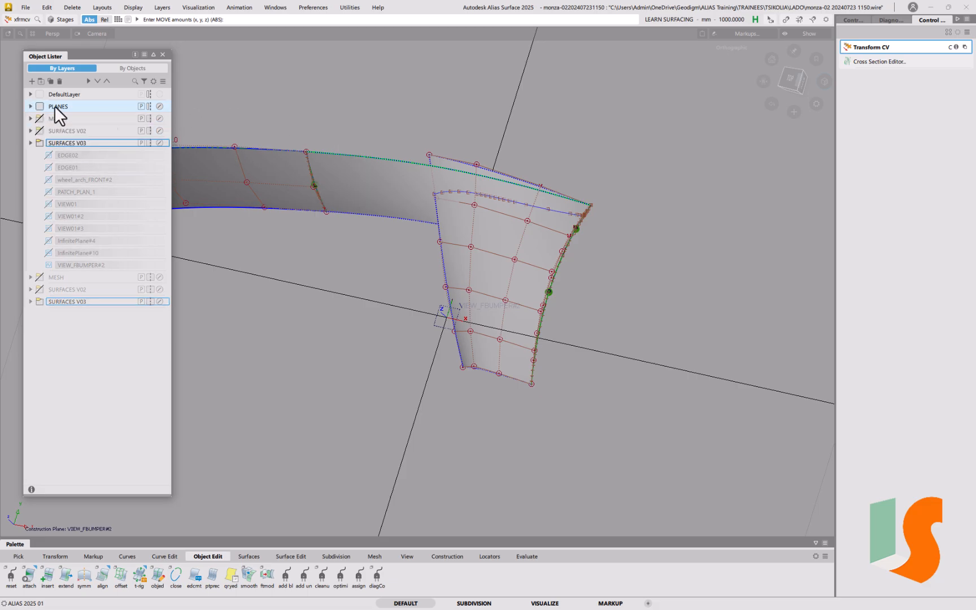
Inspect the intersecting surfaces from several angles and save the current wire file.
alt+shift+drag(429, 192, 399, 194)
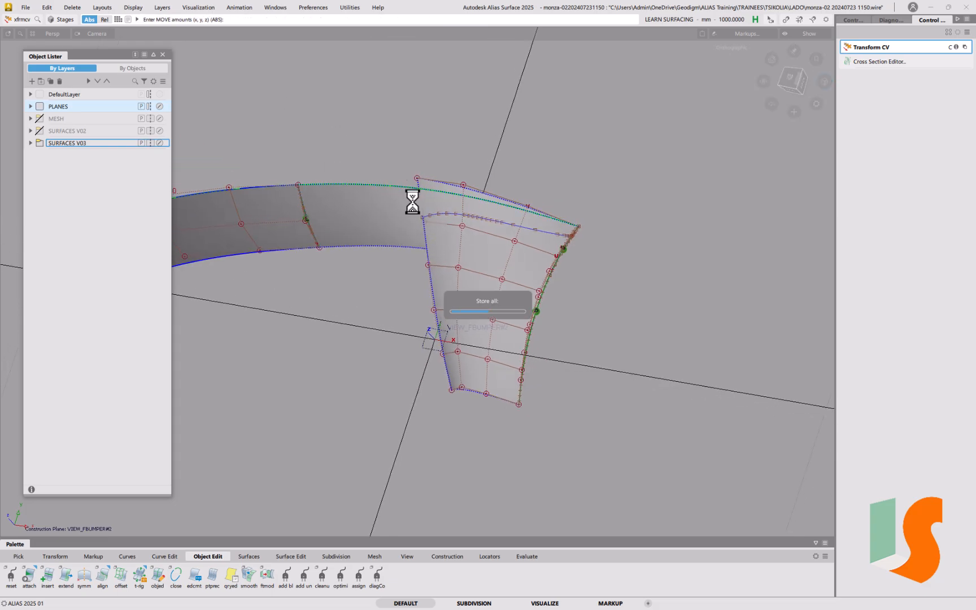
key(shift+alt)
alt+shift+drag(565, 238, 496, 257)
key(ctrl+s)
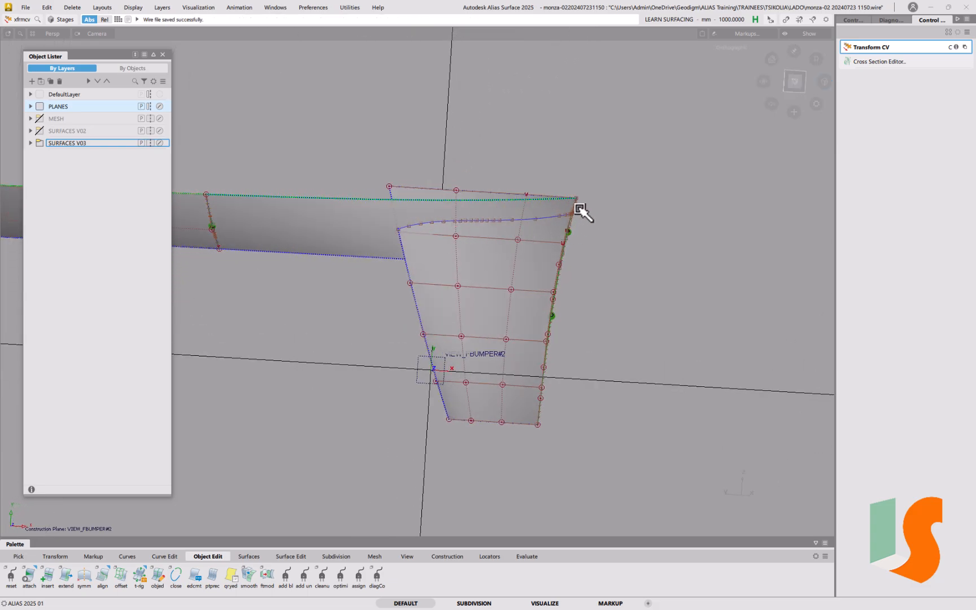
Start a CV curve in the top view, snapping its first CV to the free end of intersection curve surface#150.cos2.
click(794, 80)
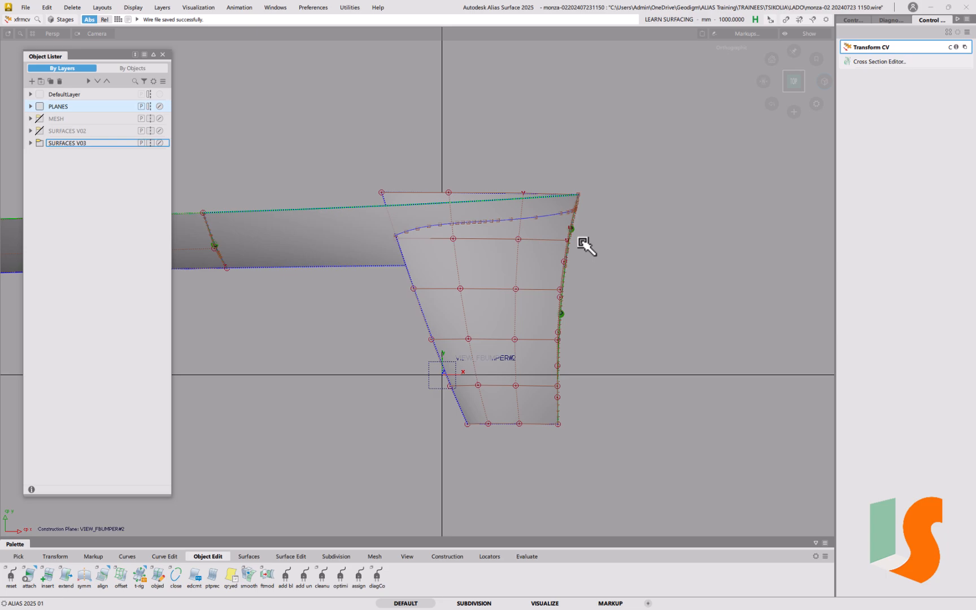
scroll(541, 221, up, 5)
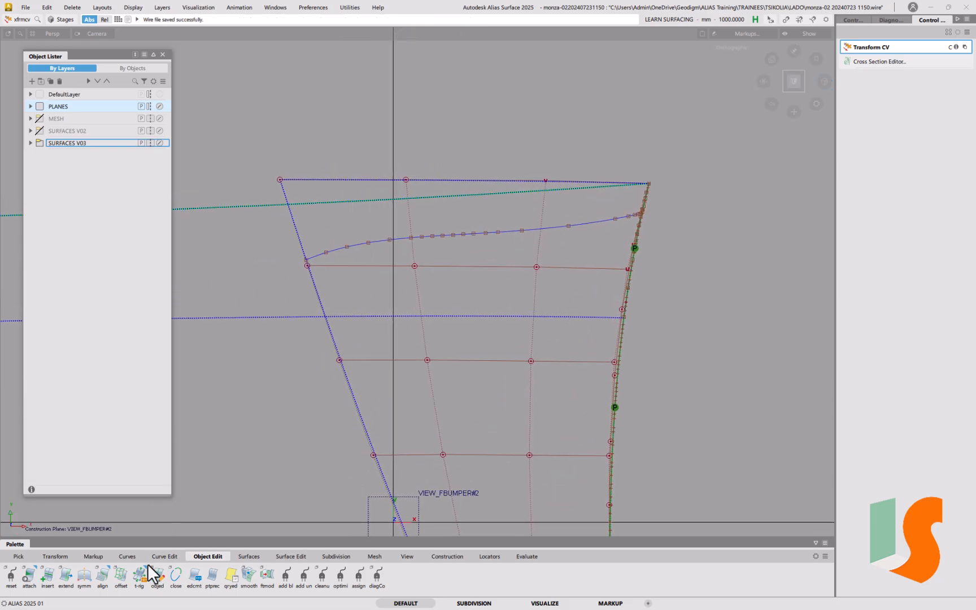
click(126, 555)
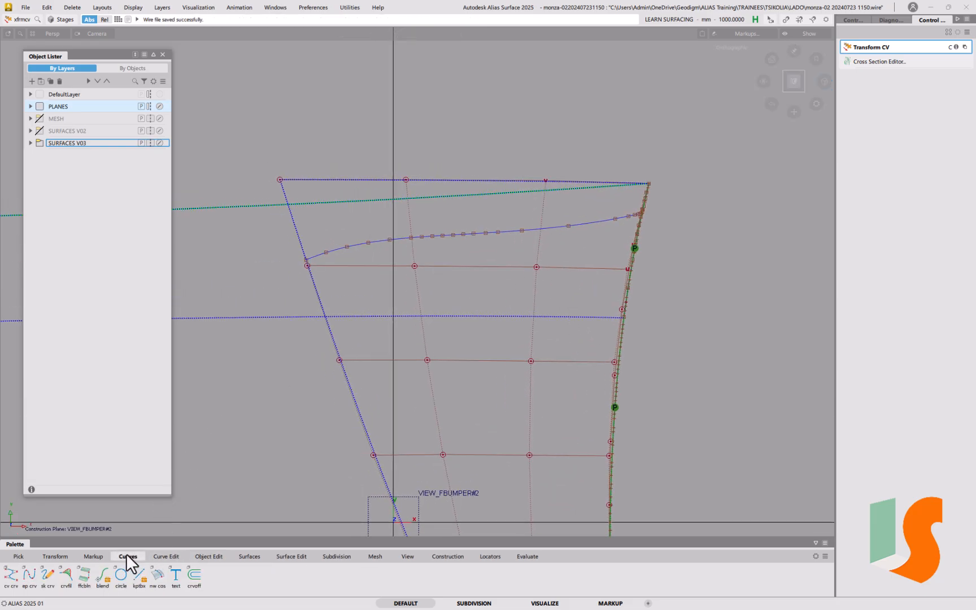
click(10, 578)
click(318, 257)
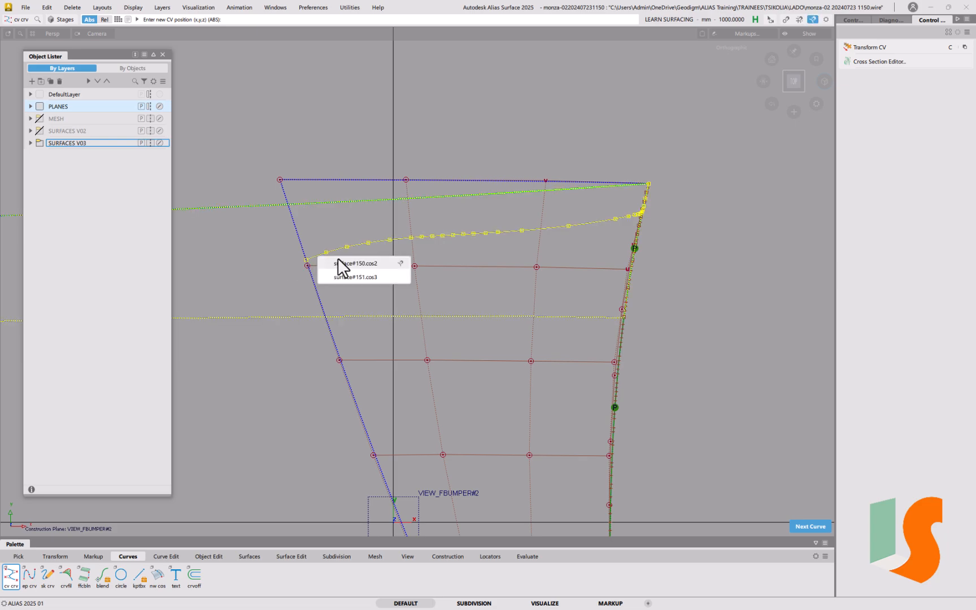
click(398, 262)
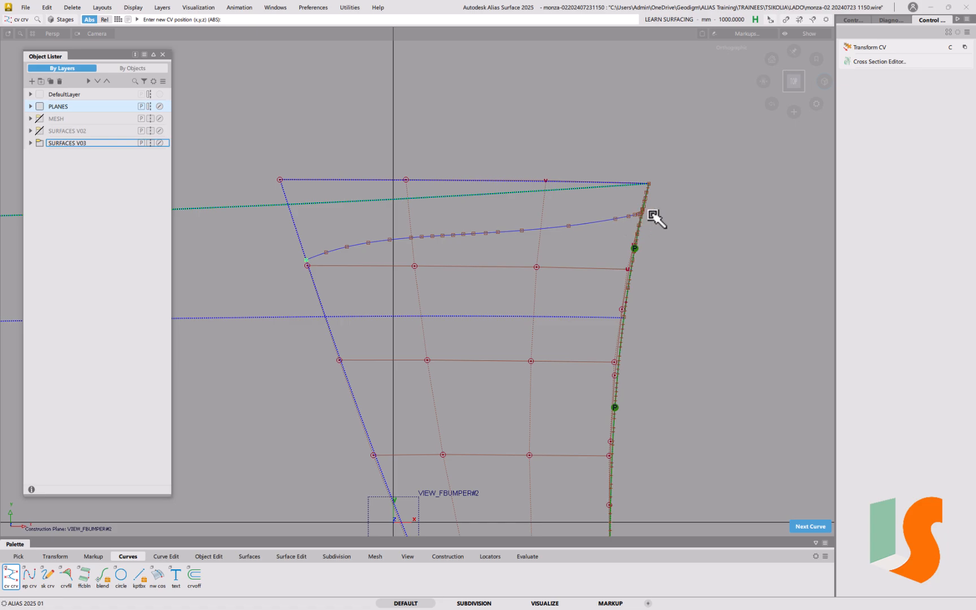
Place the curve's end CV on edge surface#150.U=0, where the intersection line meets the neighbouring surface.
mouse_move(648, 210)
alt+shift+right_down()
mouse_move(680, 165)
mouse_move(723, 168)
alt+shift+right_up()
alt+shift+middle_drag(723, 167, 323, 223)
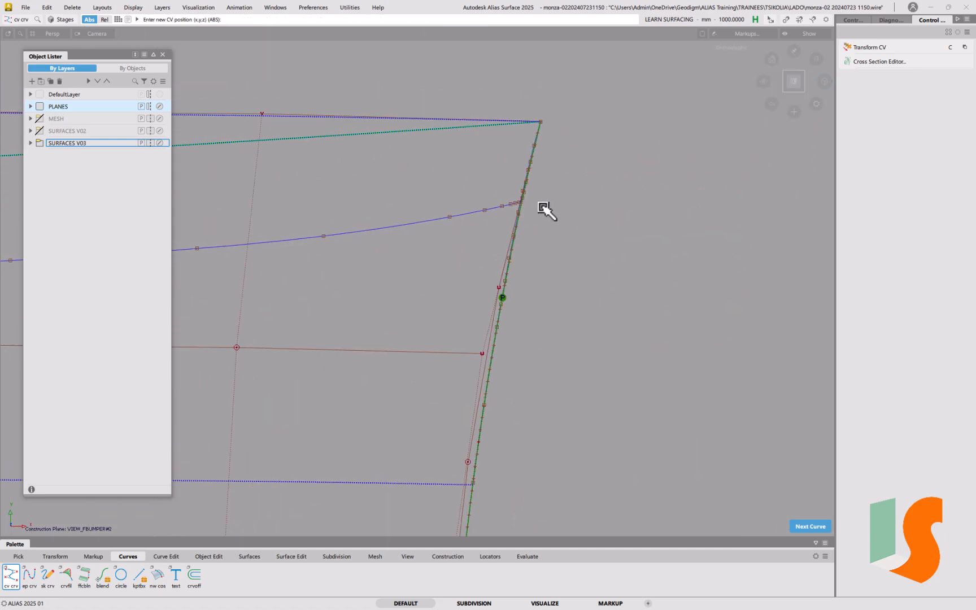
alt+shift+right_drag(577, 198, 596, 107)
alt+shift+middle_drag(525, 189, 27, 310)
alt+shift+middle_drag(507, 204, 429, 255)
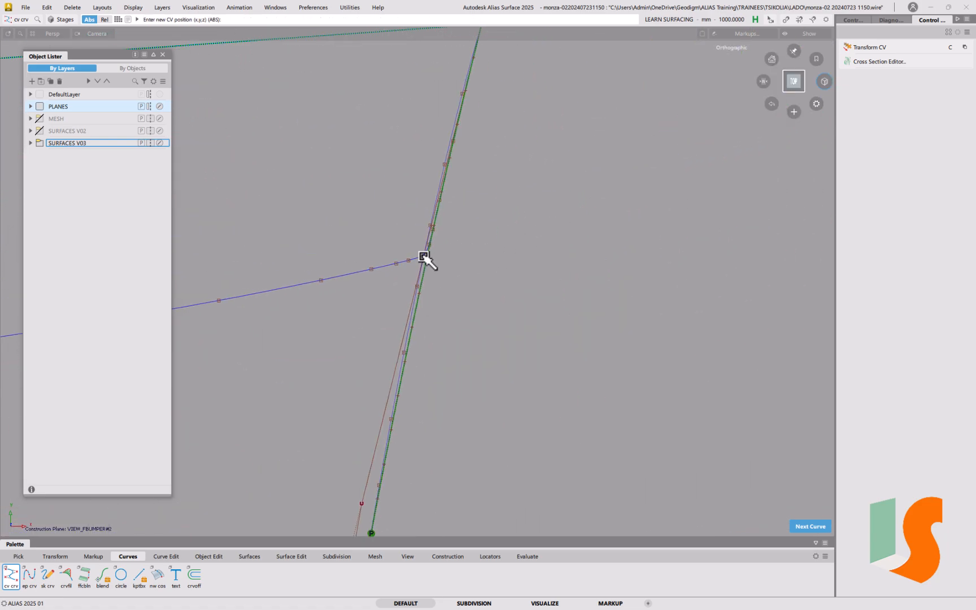
alt+shift+click(430, 252)
alt+shift+right_drag(451, 247, 475, 132)
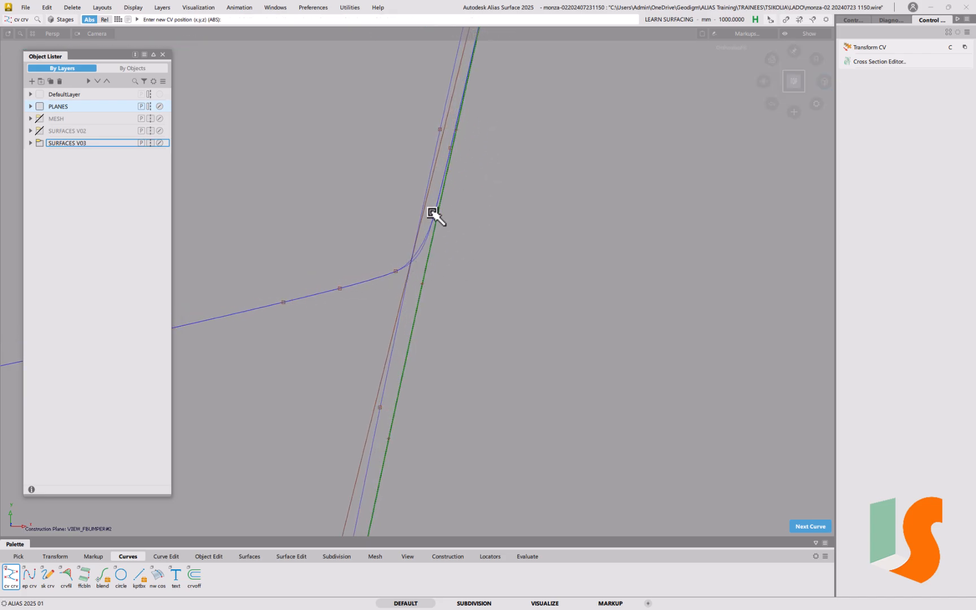
click(428, 263)
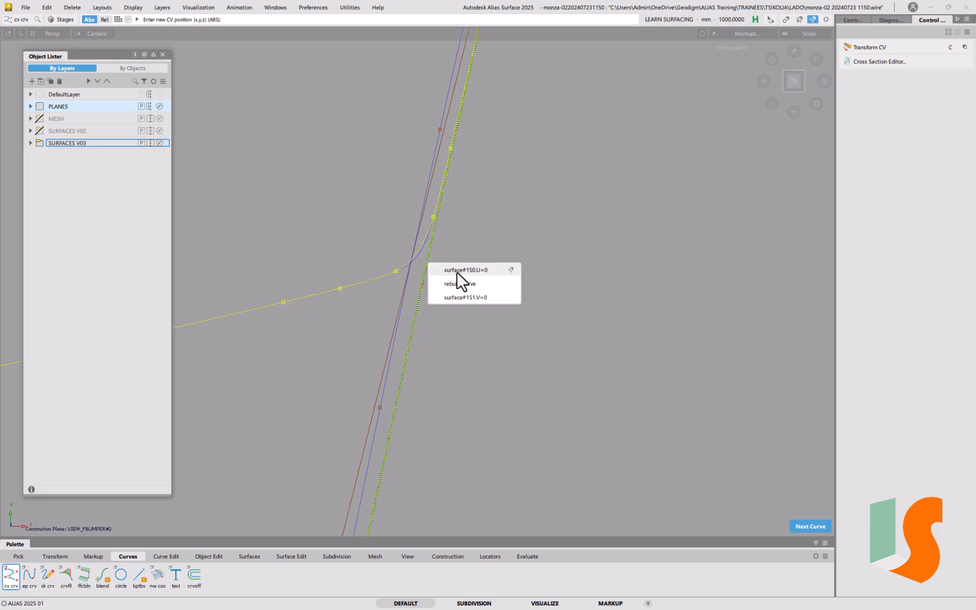
click(457, 272)
Pick the straight curve's first CV and move it outward so the line extends past the surface's open edge.
alt+shift+right_drag(523, 152, 484, 392)
alt+shift+middle_drag(539, 345, 636, 301)
ctrl+shift+drag(700, 229, 716, 190)
ctrl+shift+drag(417, 277, 454, 281)
click(350, 270)
ctrl+shift+middle_drag(421, 144, 426, 120)
mouse_move(554, 159)
middle_down()
mouse_move(538, 162)
mouse_move(534, 150)
mouse_move(550, 139)
middle_up()
right_drag(551, 140, 549, 137)
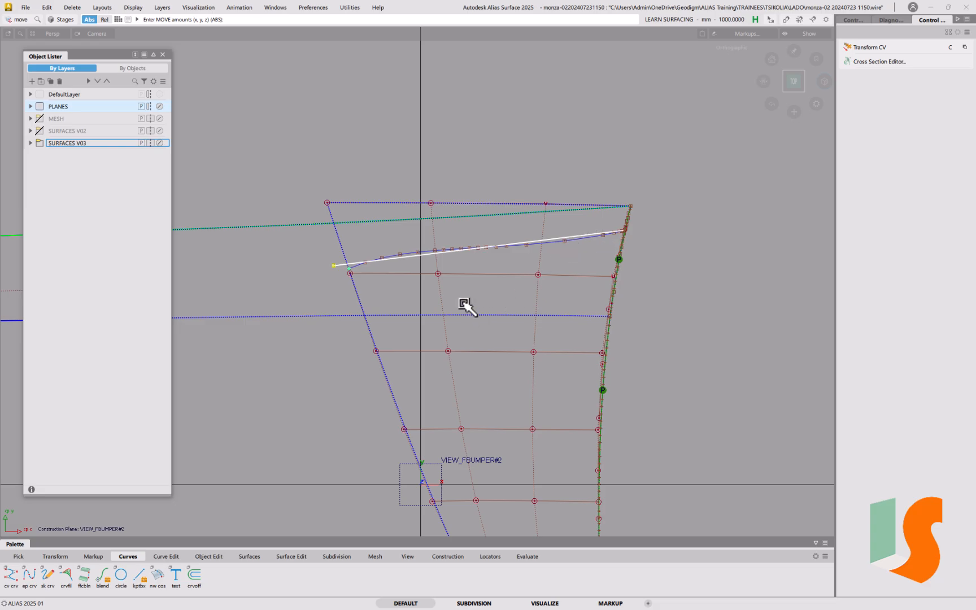
Delete the intersection curves-on-surface along the new straight line together with their construction history.
ctrl+shift+drag(519, 345, 473, 297)
click(500, 261)
key(Delete)
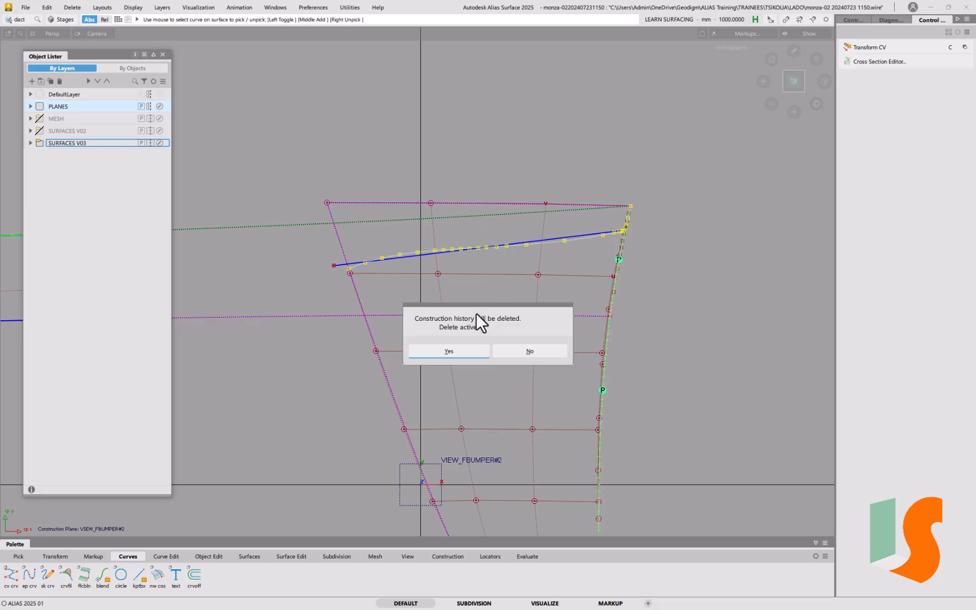
click(450, 351)
Pick the three remaining curves-on-surface on the two crossing surfaces and delete them.
drag(294, 171, 700, 341)
click(655, 315)
ctrl+shift+drag(651, 316, 629, 314)
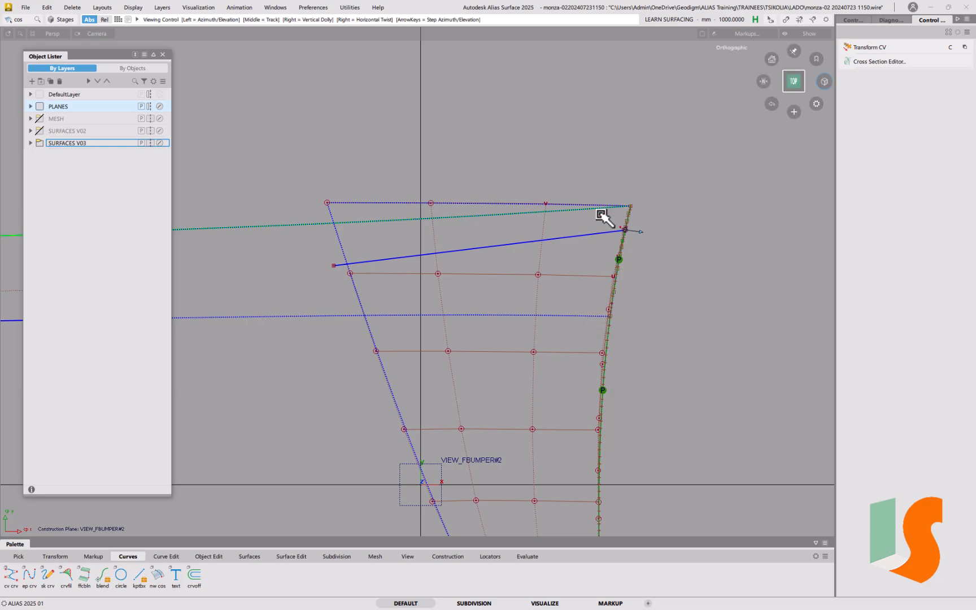
scroll(599, 211, down, 5)
drag(483, 172, 635, 374)
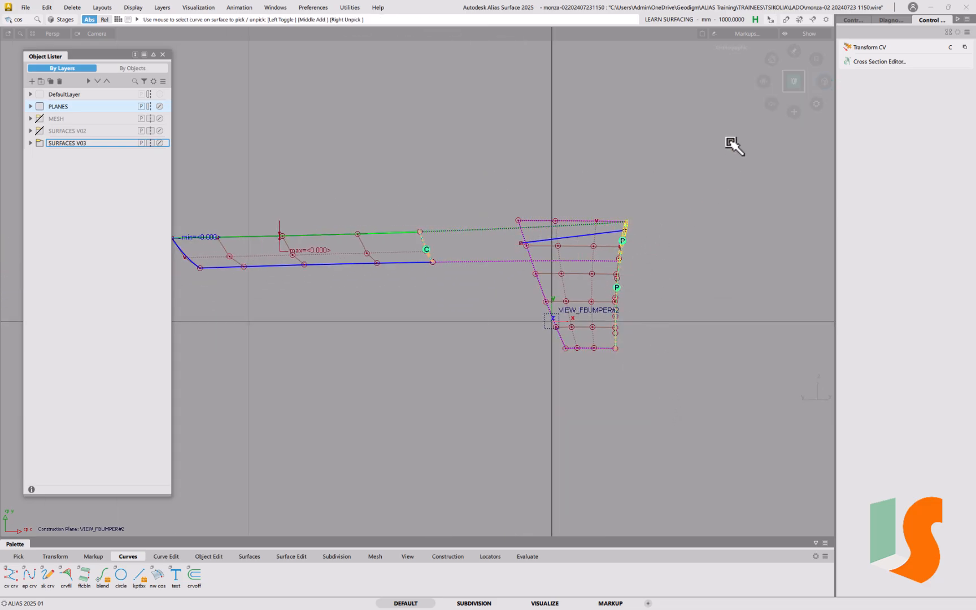
click(849, 17)
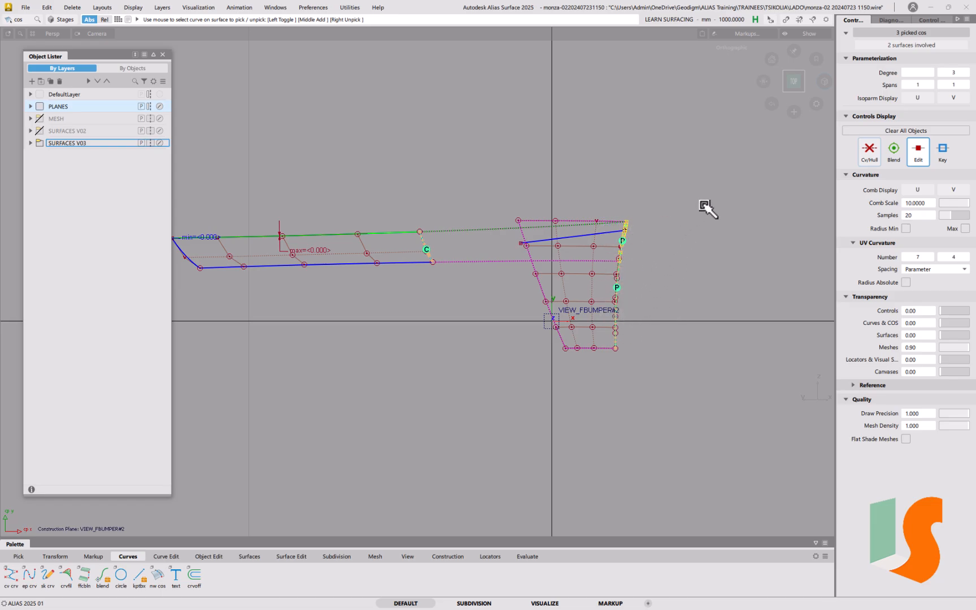
scroll(672, 262, up, 5)
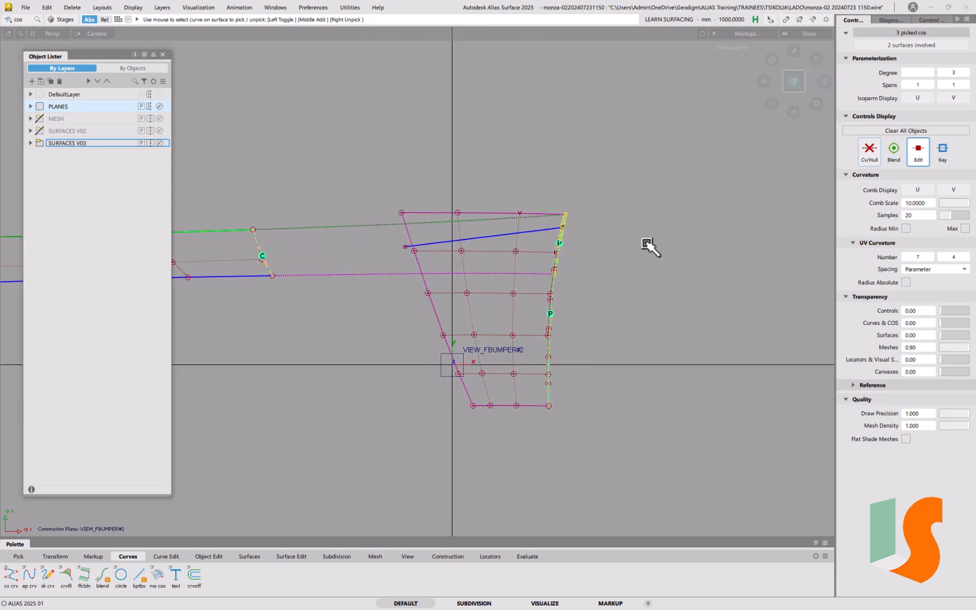
key(Delete)
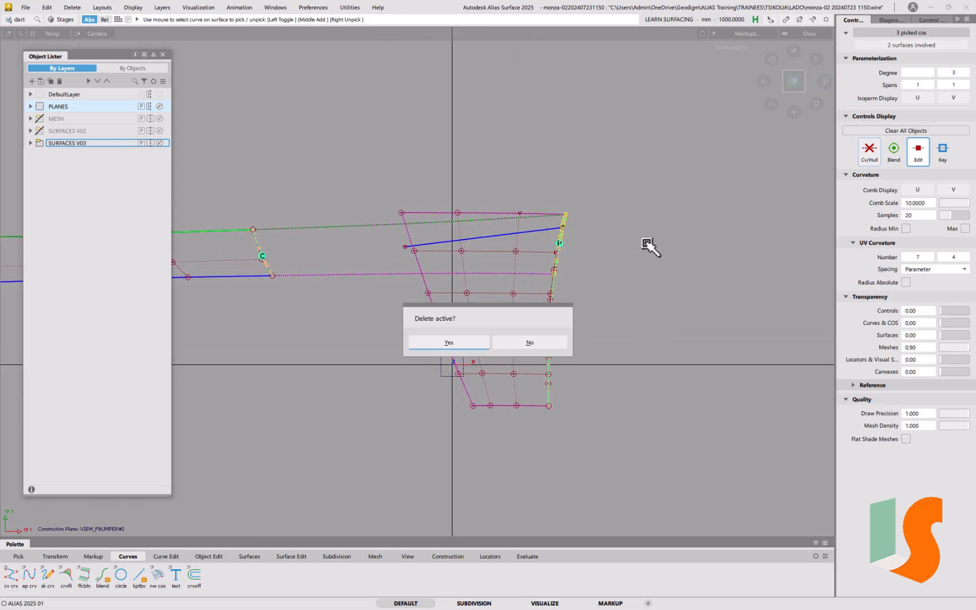
click(466, 343)
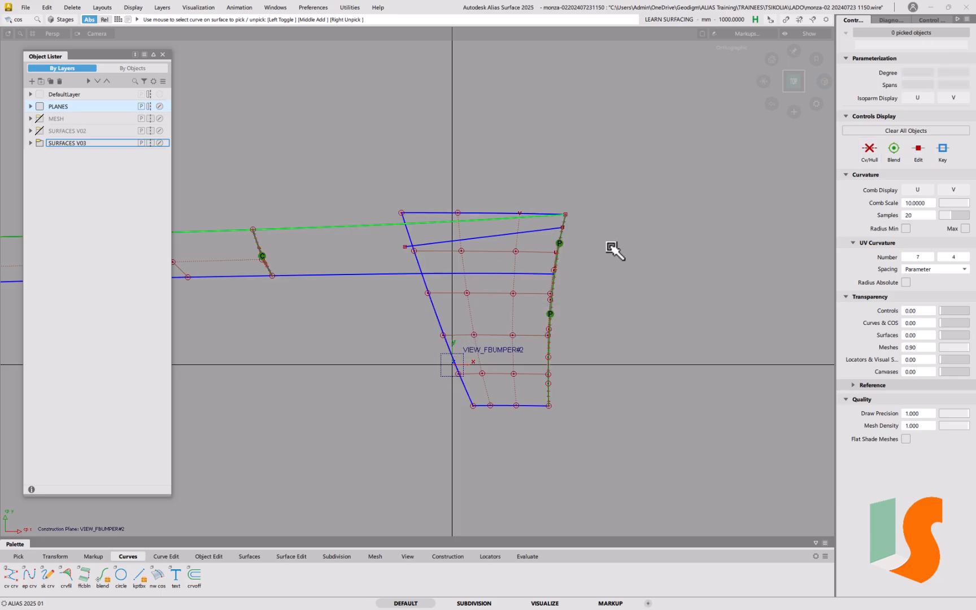
Trim-convert the corner surface along the straight curve, projected along the view with originals kept, keeping the lower region.
scroll(514, 231, up, 2)
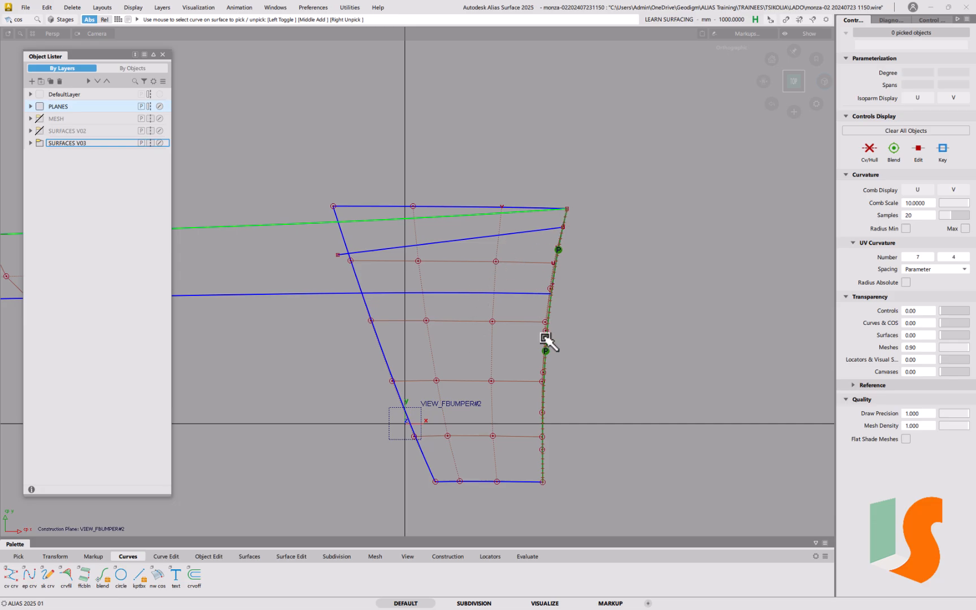
click(284, 557)
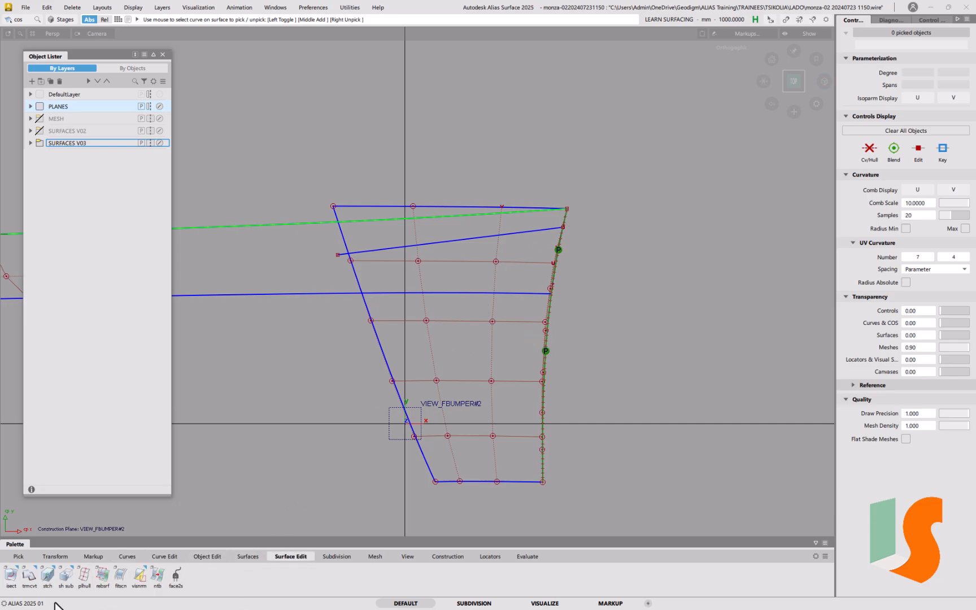
click(28, 576)
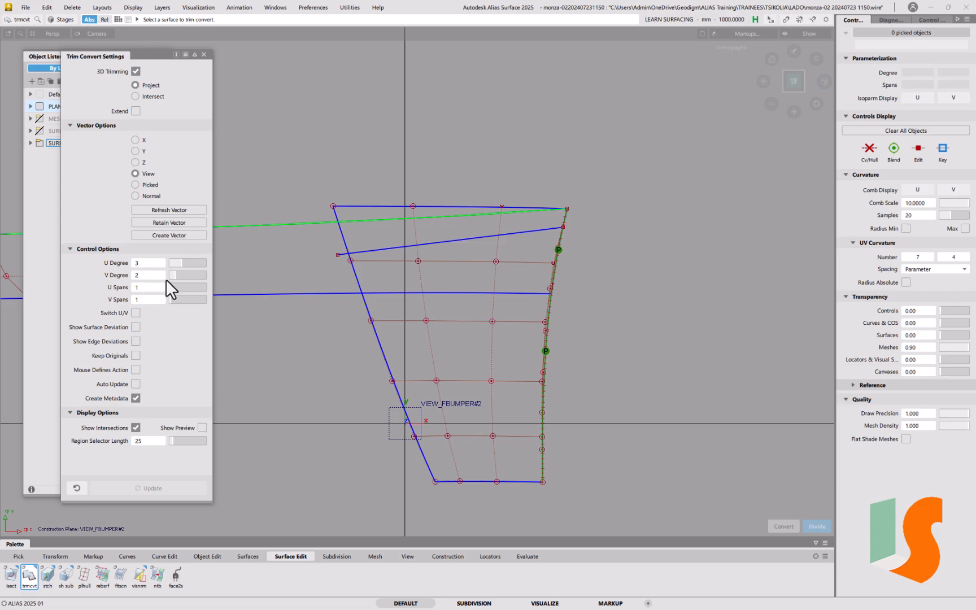
click(135, 355)
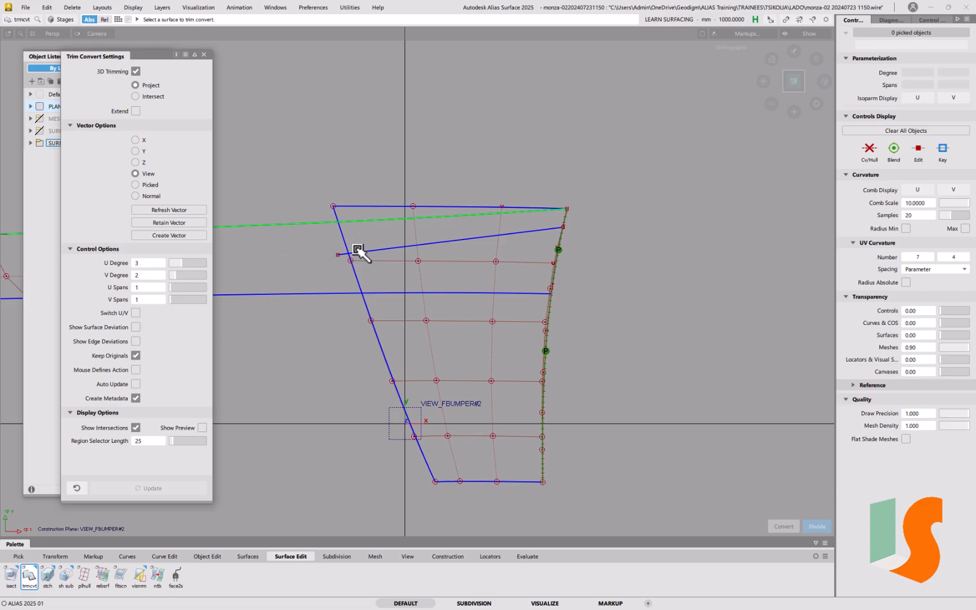
click(357, 266)
click(372, 251)
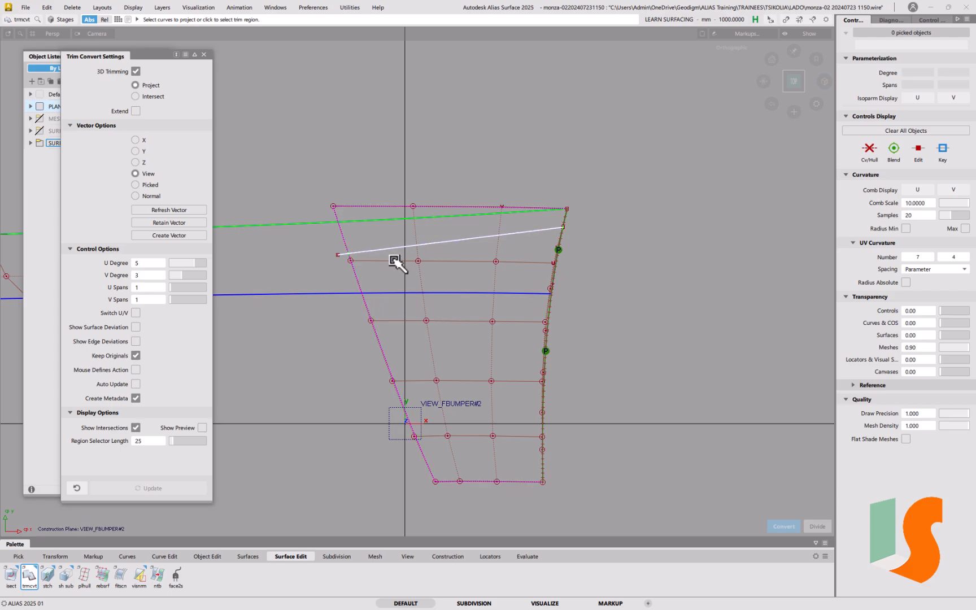
click(449, 350)
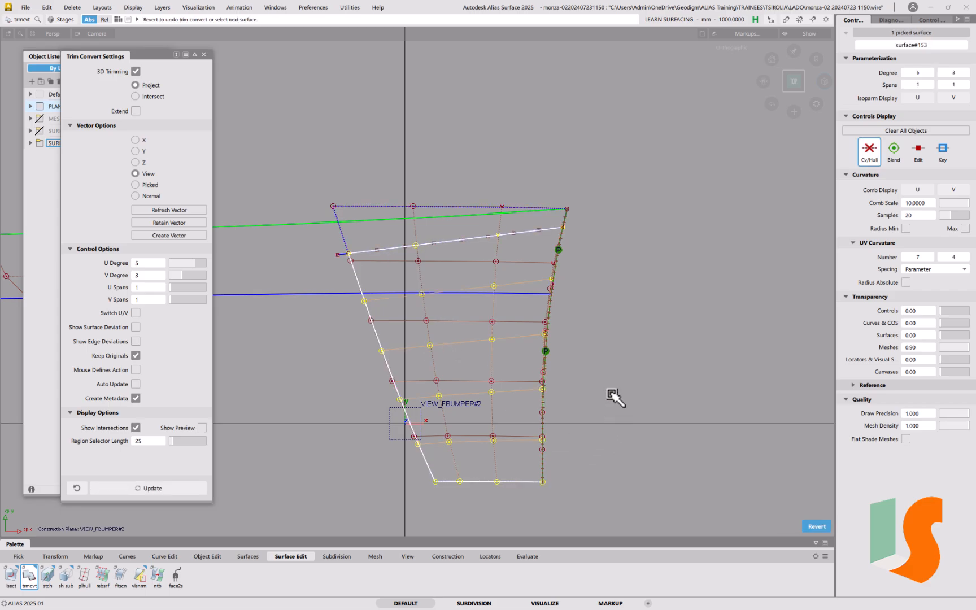
Template the original untrimmed corner surface and check the trimmed copy in shaded display.
ctrl+shift+drag(641, 416, 633, 323)
ctrl+shift+drag(493, 305, 460, 320)
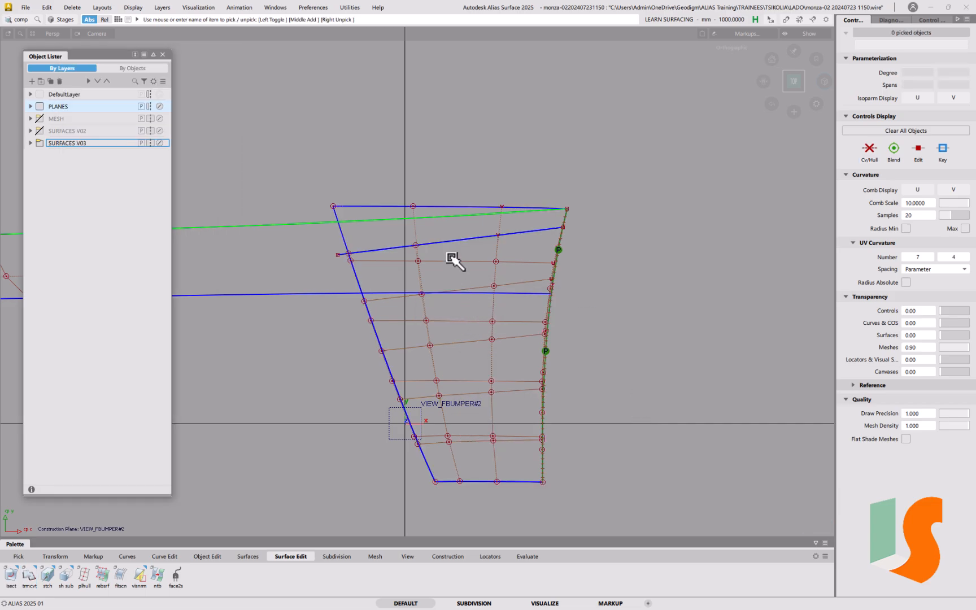
click(423, 207)
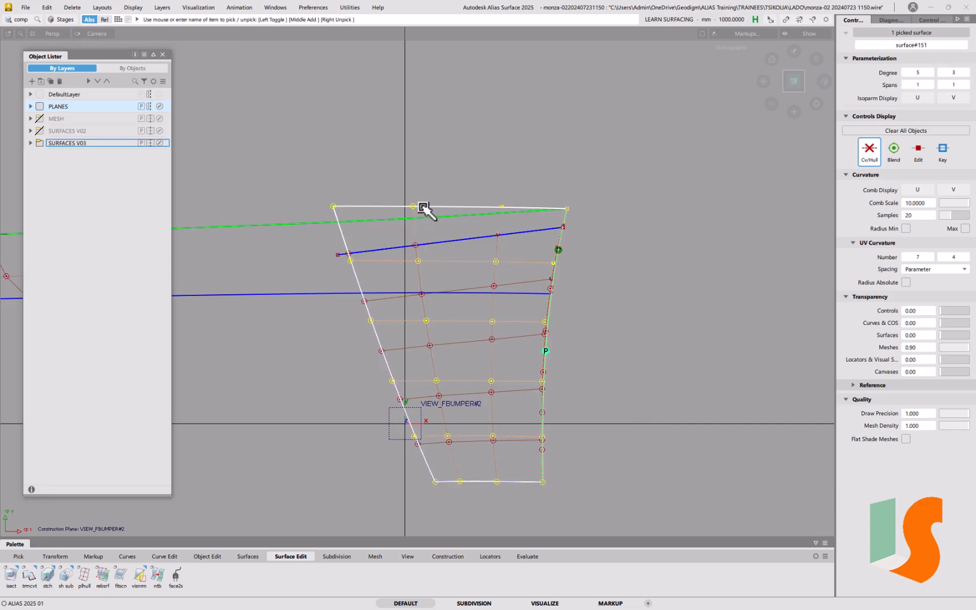
click(423, 207)
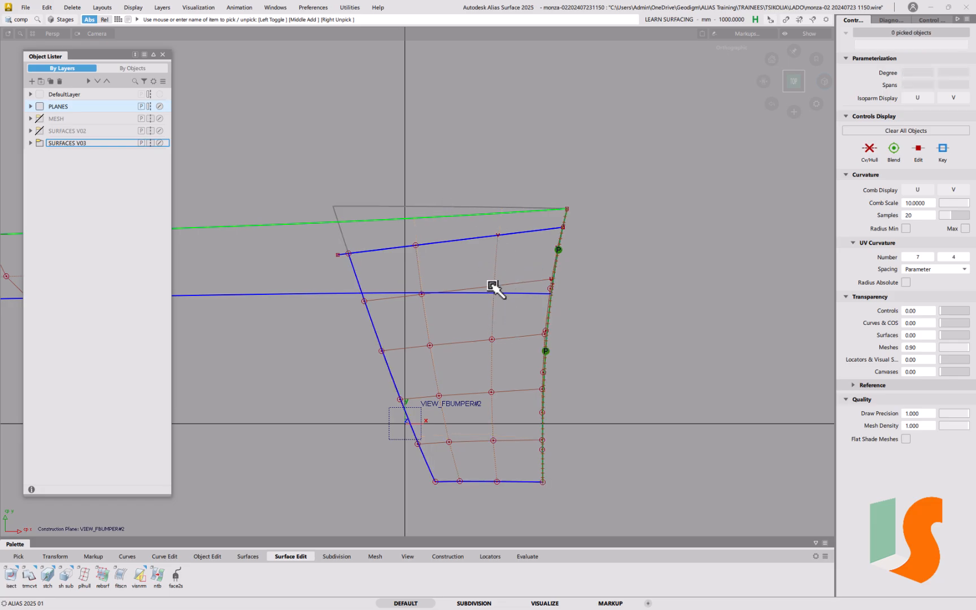
key(5)
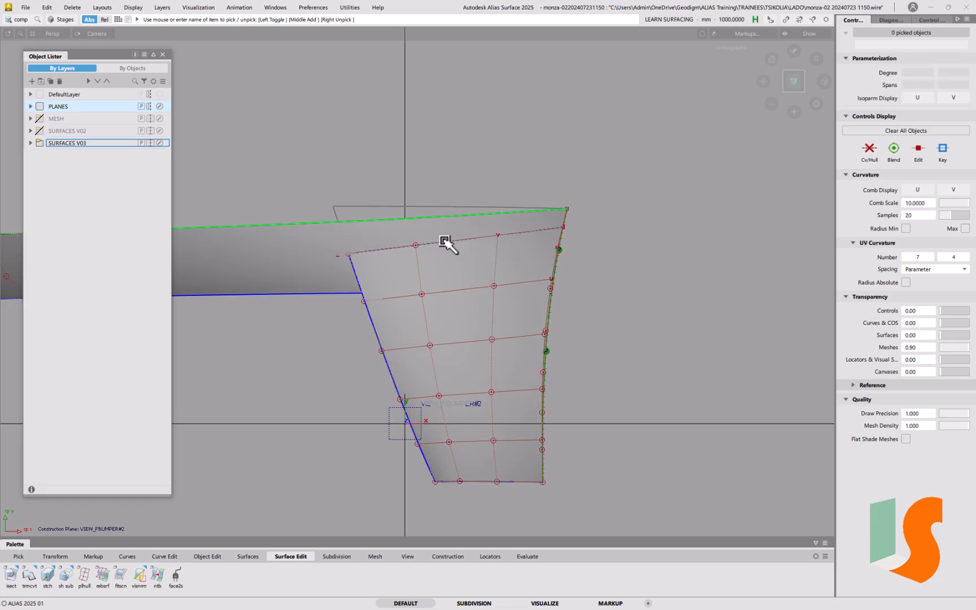
key(4)
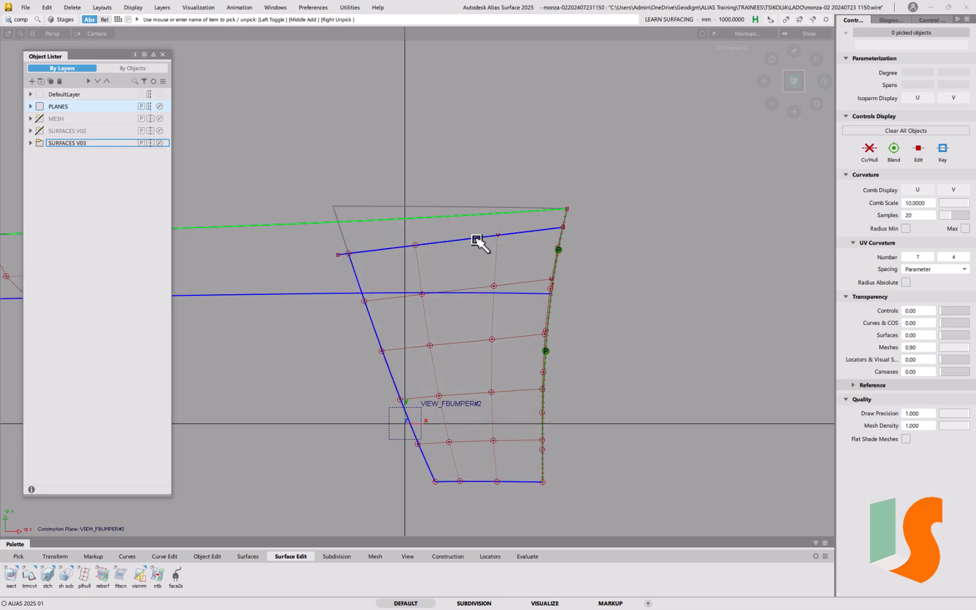
Delete the straight curve that was used to trim the corner surface.
click(454, 261)
key(Delete)
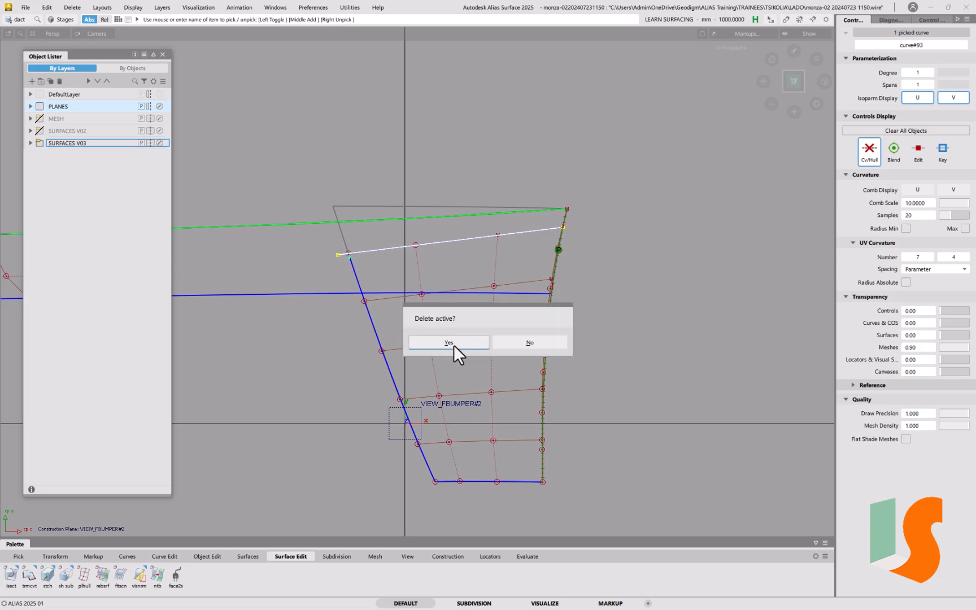
click(453, 345)
Measure the curve-to-surface deviation between the trimmed surface's upper edge and the long neighbouring surface, checking the joint in shaded display.
click(495, 558)
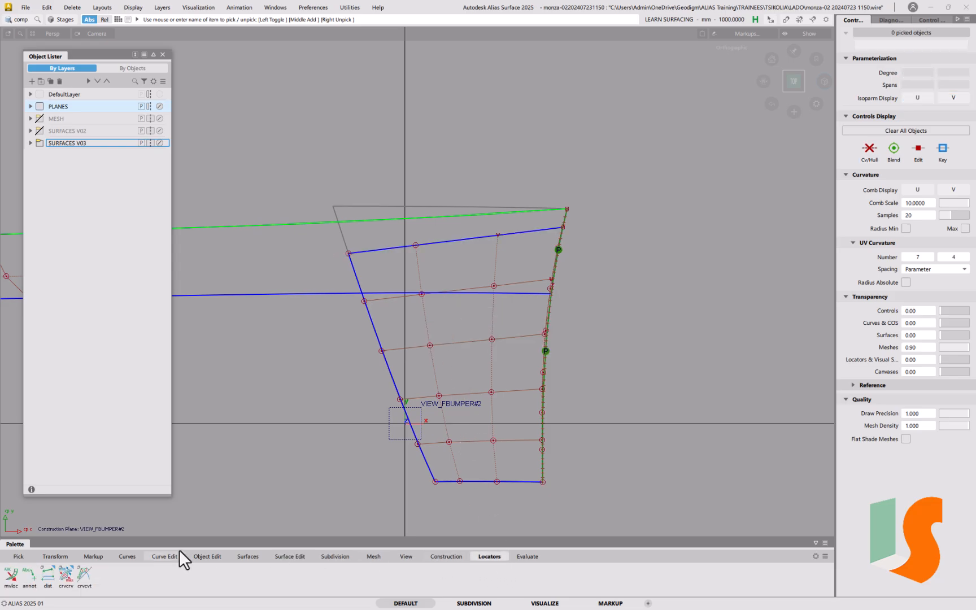
drag(64, 572, 95, 544)
click(394, 249)
click(334, 296)
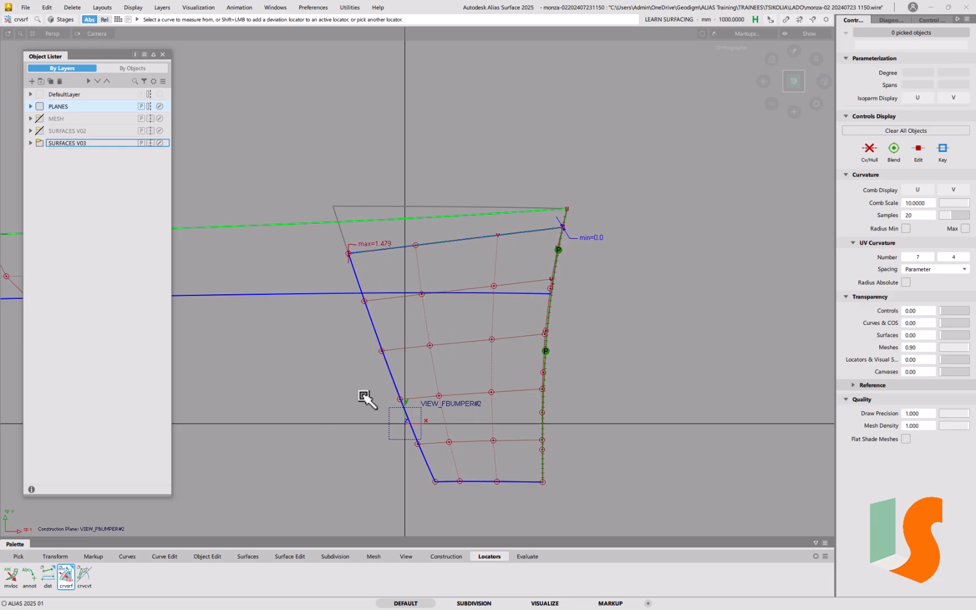
key(1)
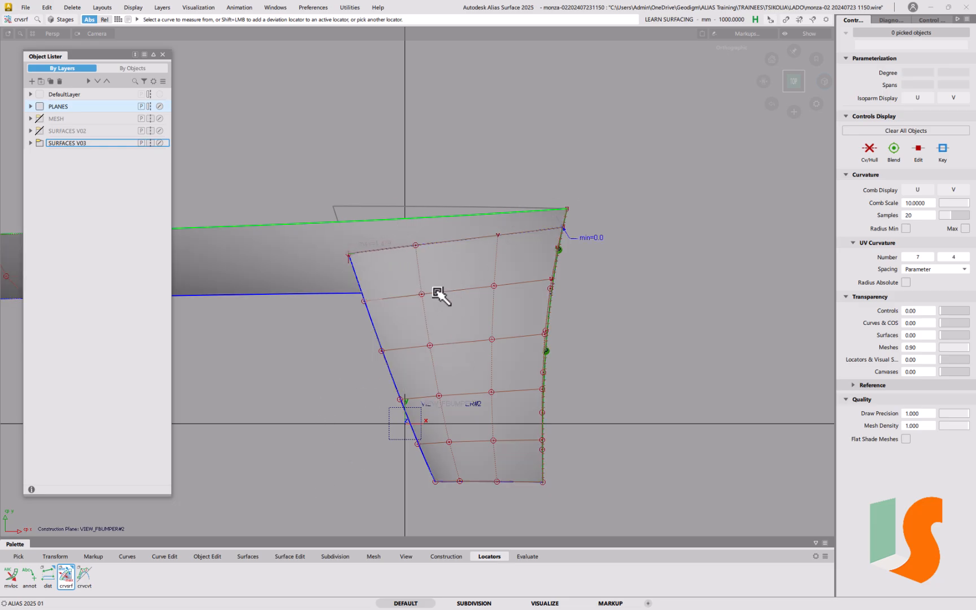
key(1)
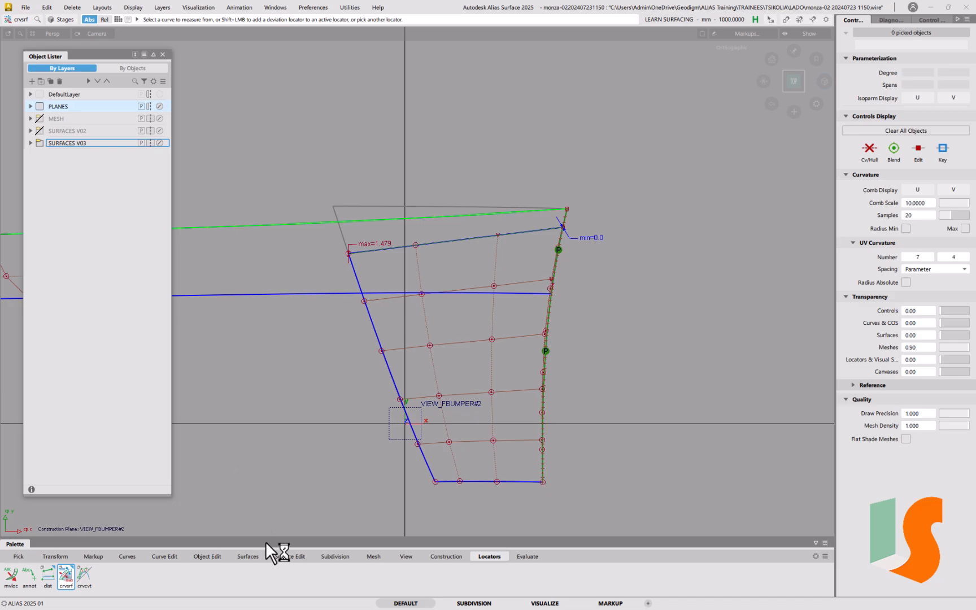
Try a G0 Project alignment along the View vector, from the trimmed surface's upper edge to the long neighbouring surface.
click(204, 556)
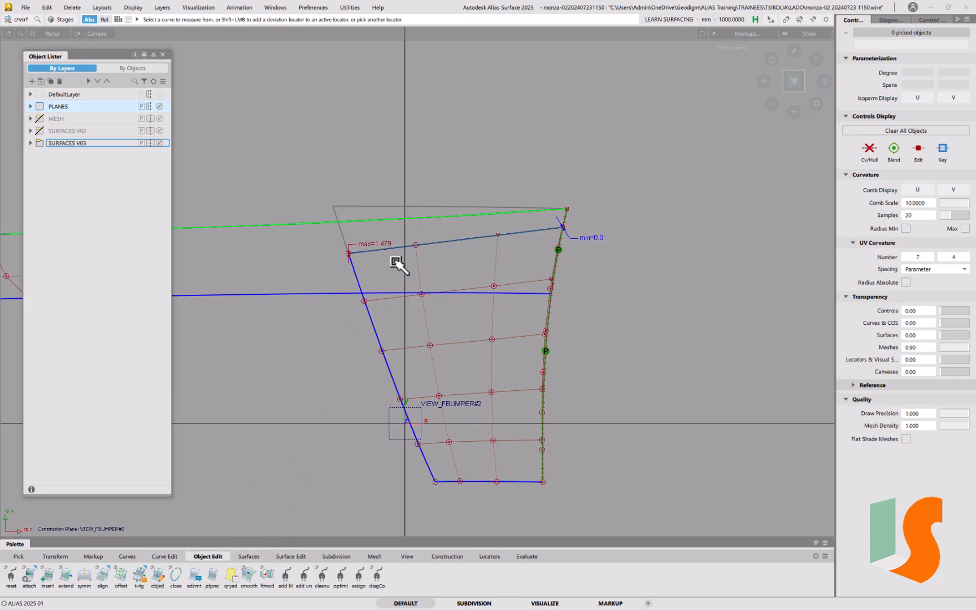
double_click(102, 574)
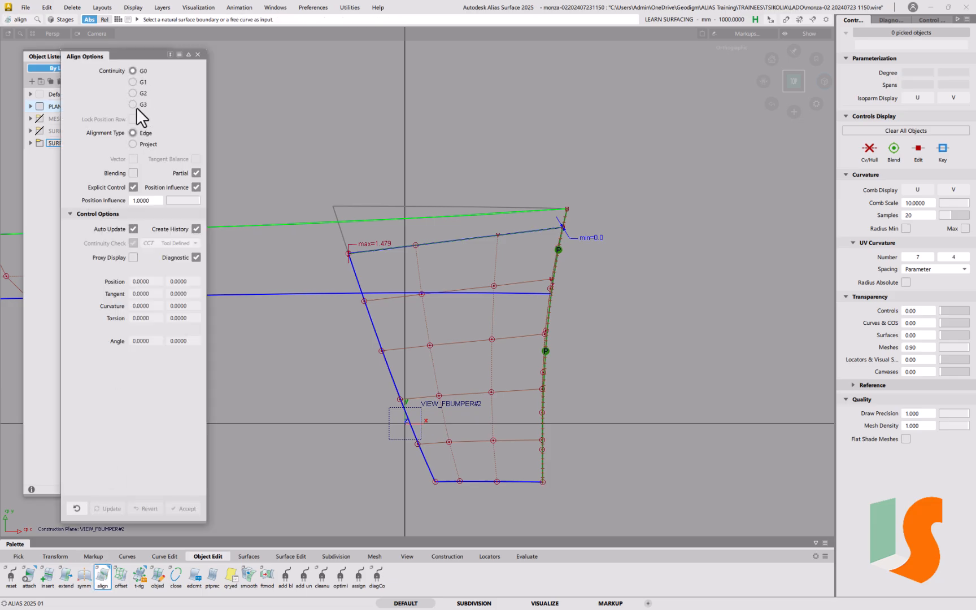
click(145, 144)
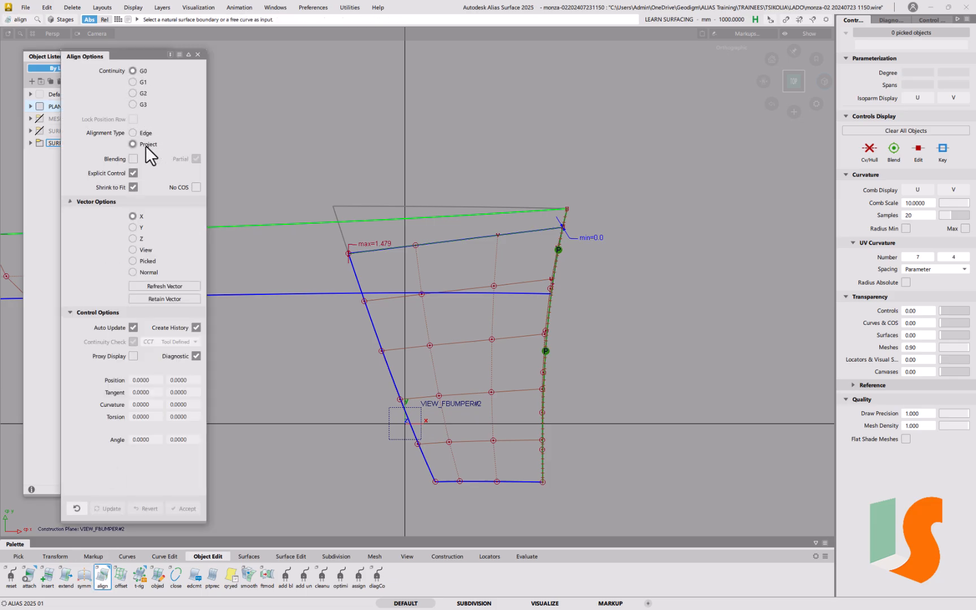
click(141, 252)
click(398, 250)
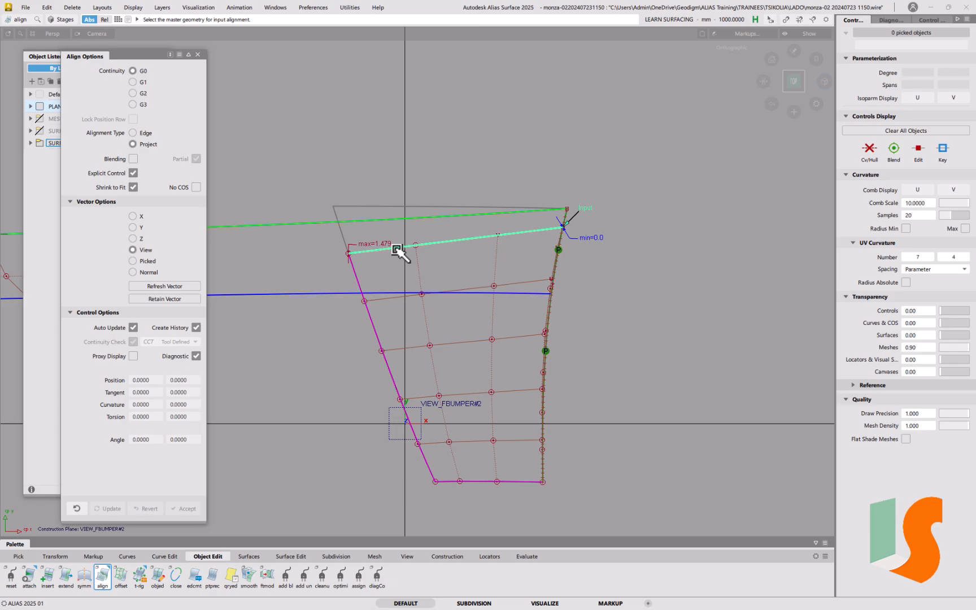
click(340, 294)
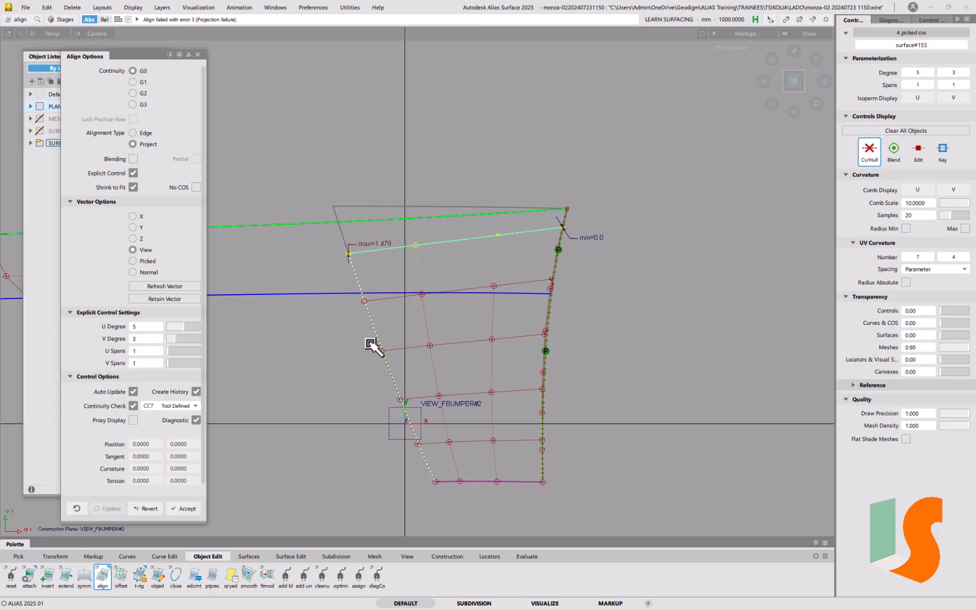
key(F4)
key(F4)
key(ctrl+grave)
mouse_move(388, 273)
ctrl+shift+mouse_down()
mouse_move(408, 283)
mouse_move(371, 264)
ctrl+shift+mouse_up()
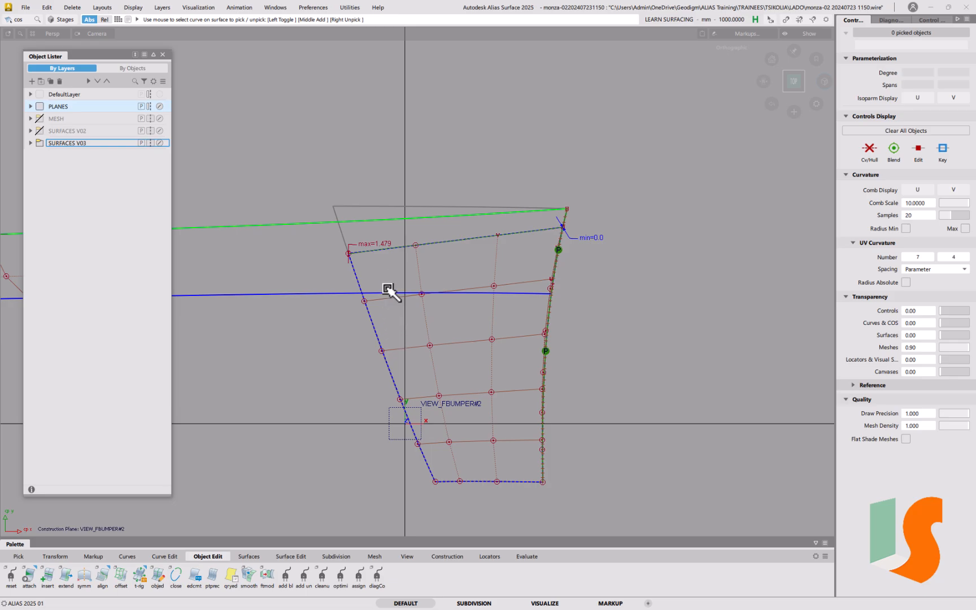
Retry the projected alignment of the trimmed surface's upper edge, declining to remove the construction history.
double_click(101, 573)
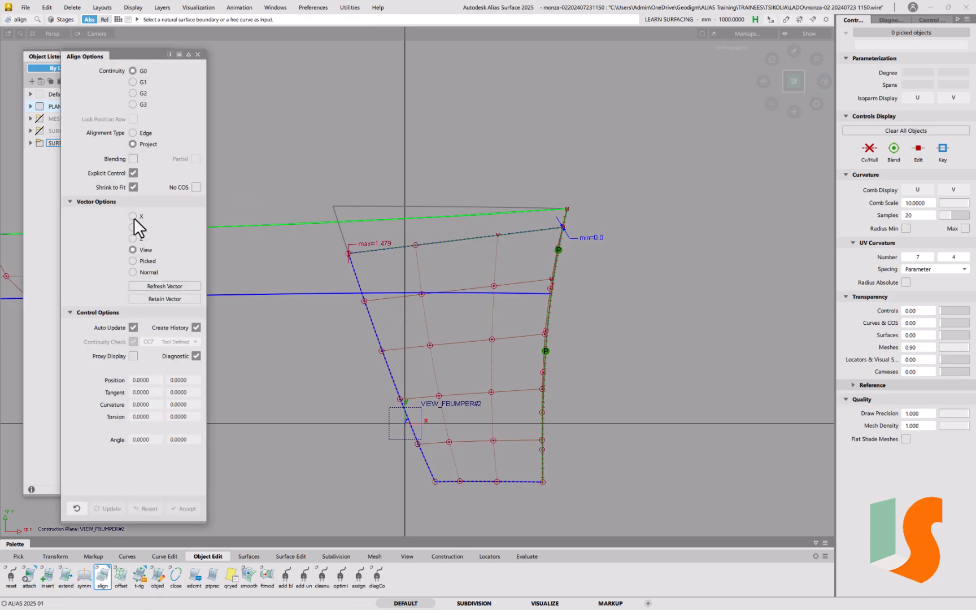
click(389, 248)
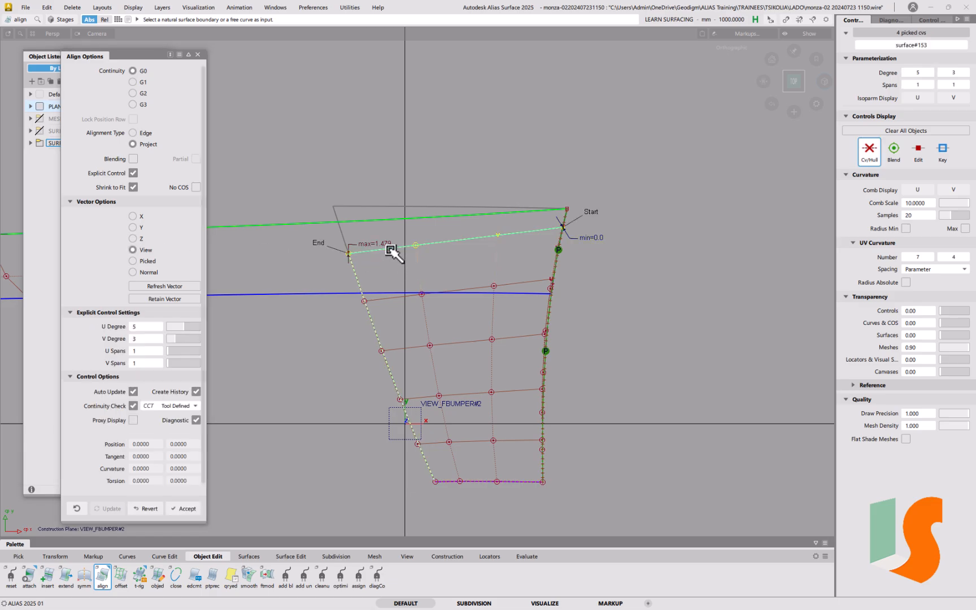
click(337, 293)
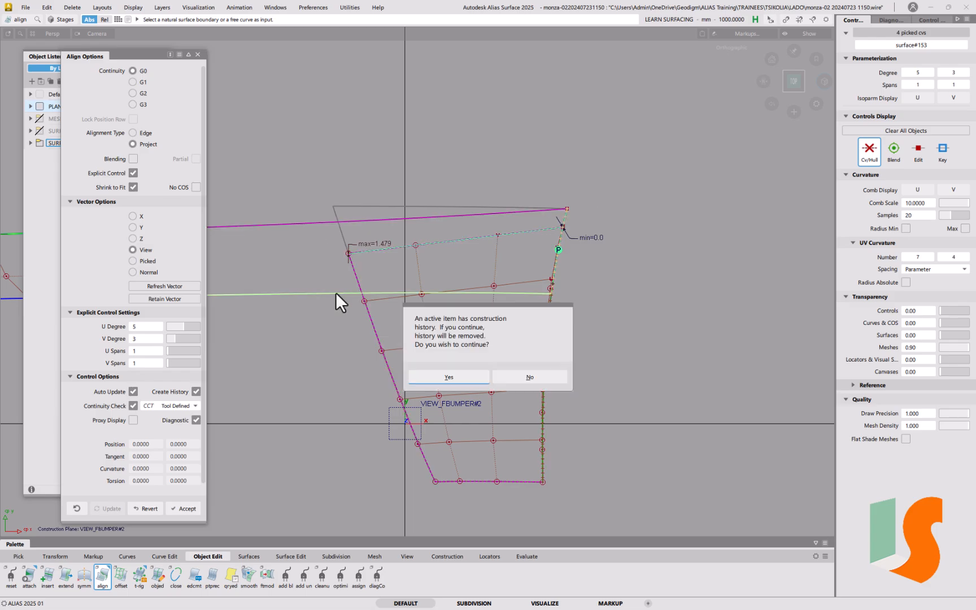
click(534, 375)
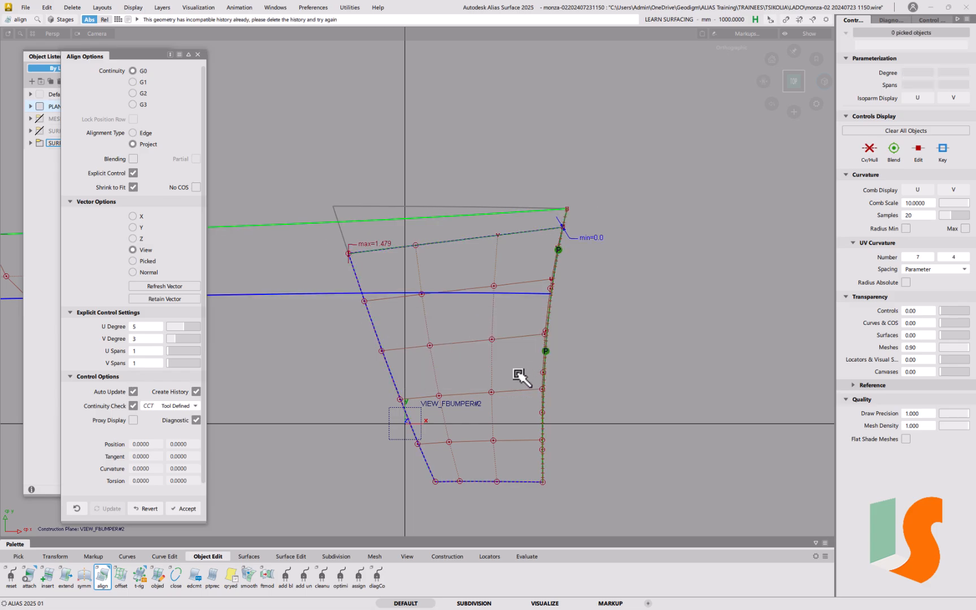
Pick the trimmed corner surface and delete its construction history.
ctrl+shift+drag(484, 366, 464, 374)
click(480, 365)
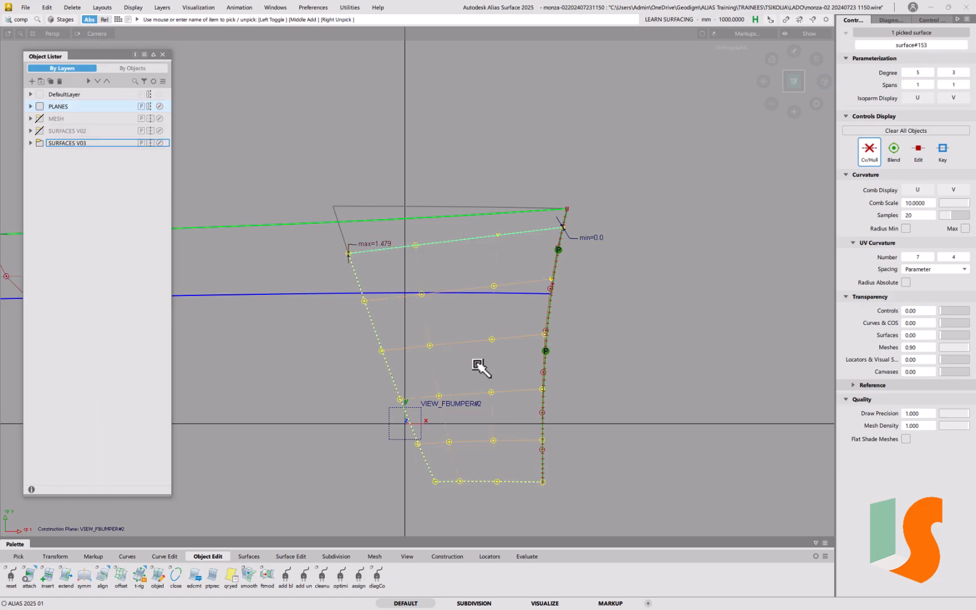
key(ctrl+h)
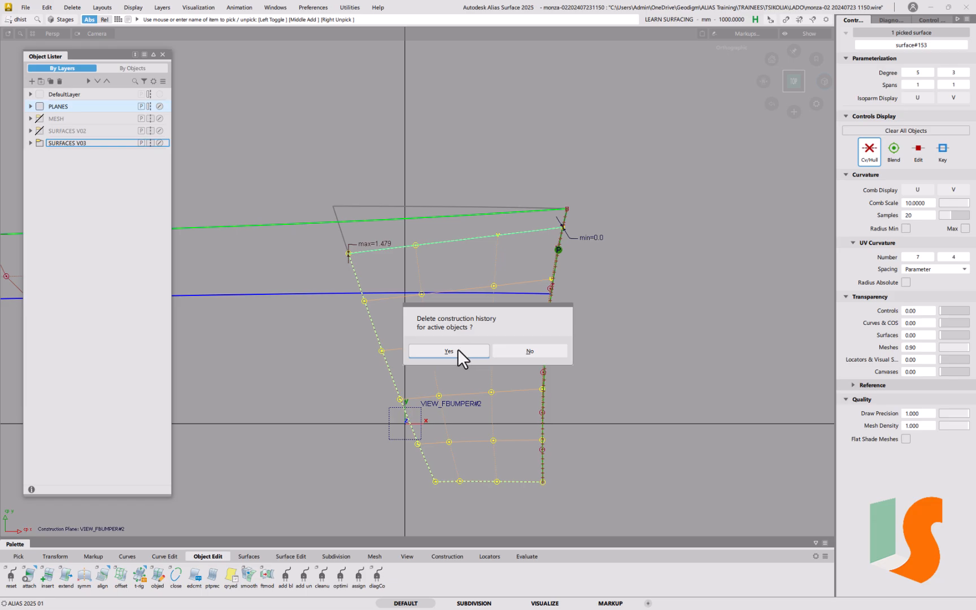
click(457, 348)
Pick and delete the deviation locator on the trimmed surface's upper edge.
click(425, 251)
ctrl+shift+drag(342, 326, 346, 400)
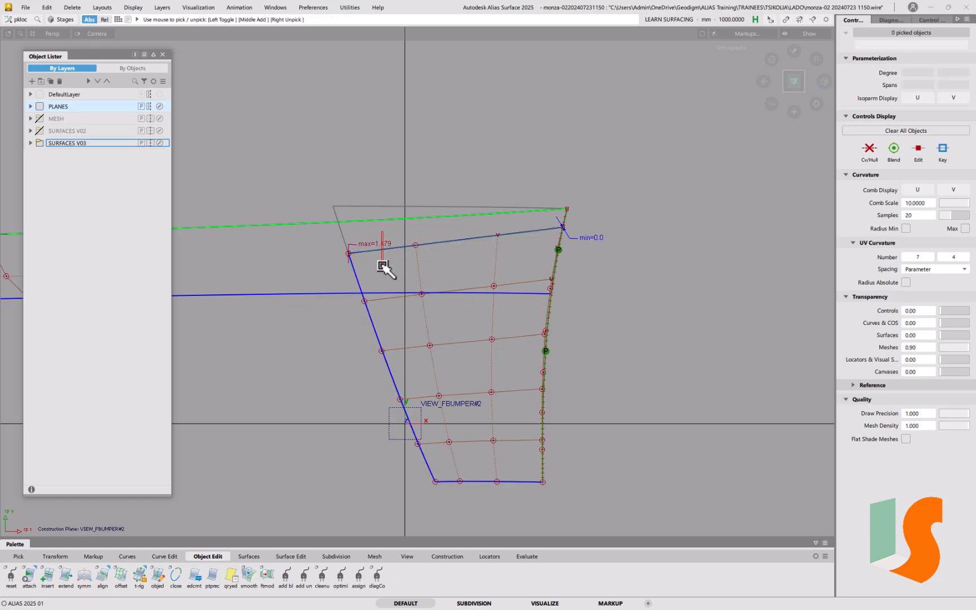
click(386, 270)
key(Delete)
click(426, 339)
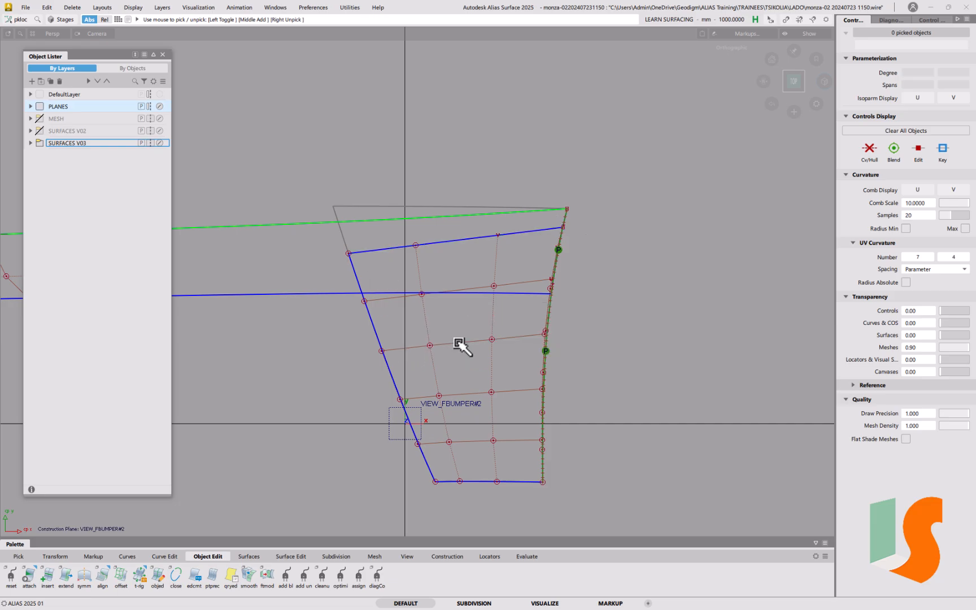
Try once more to project-align the history-free corner surface's upper edge to the long neighbouring surface with G0 continuity.
double_click(102, 572)
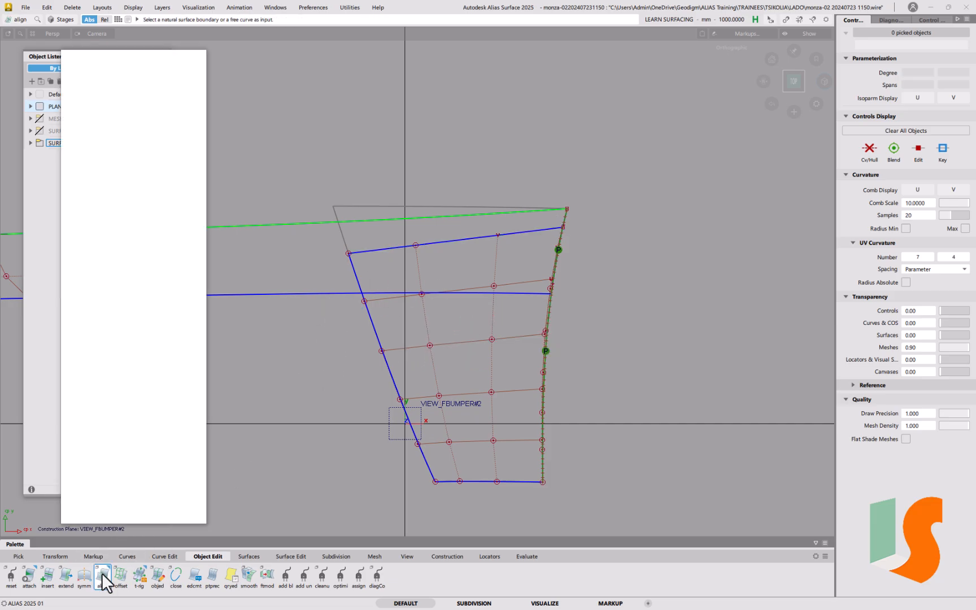
click(317, 294)
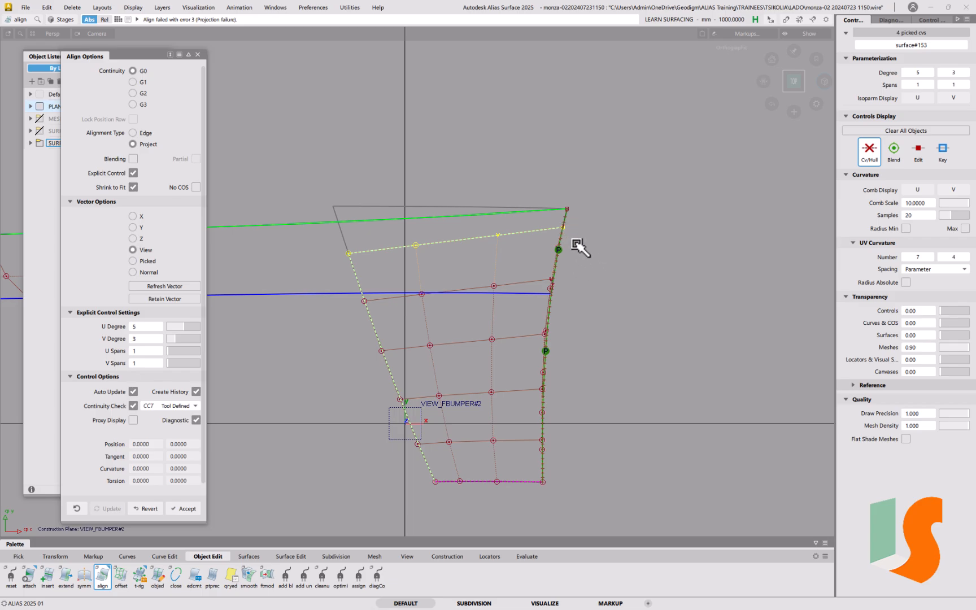
ctrl+shift+drag(615, 315, 606, 235)
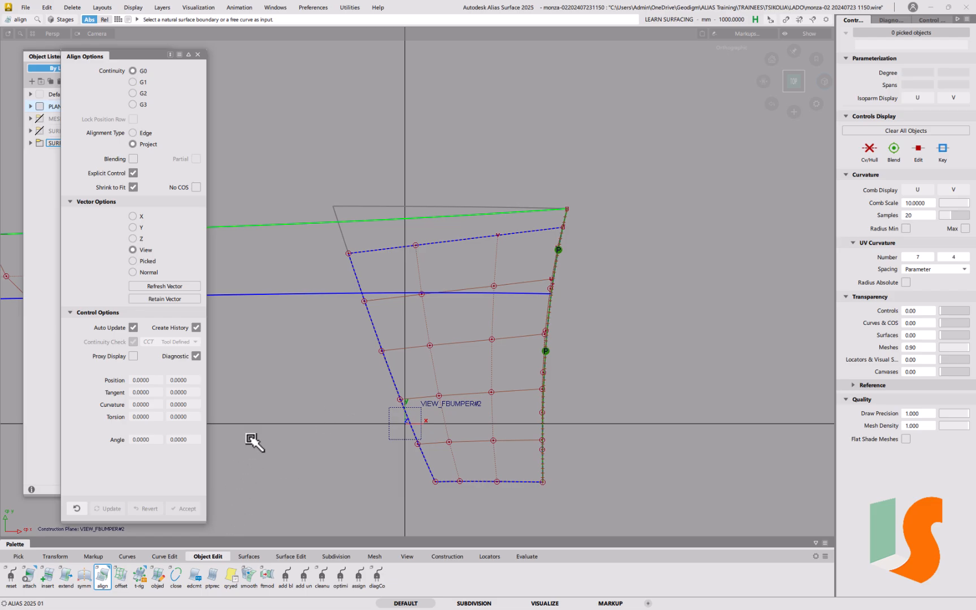
Pick the trimmed corner surface and delete its construction history.
ctrl+shift+drag(362, 325, 362, 348)
click(353, 356)
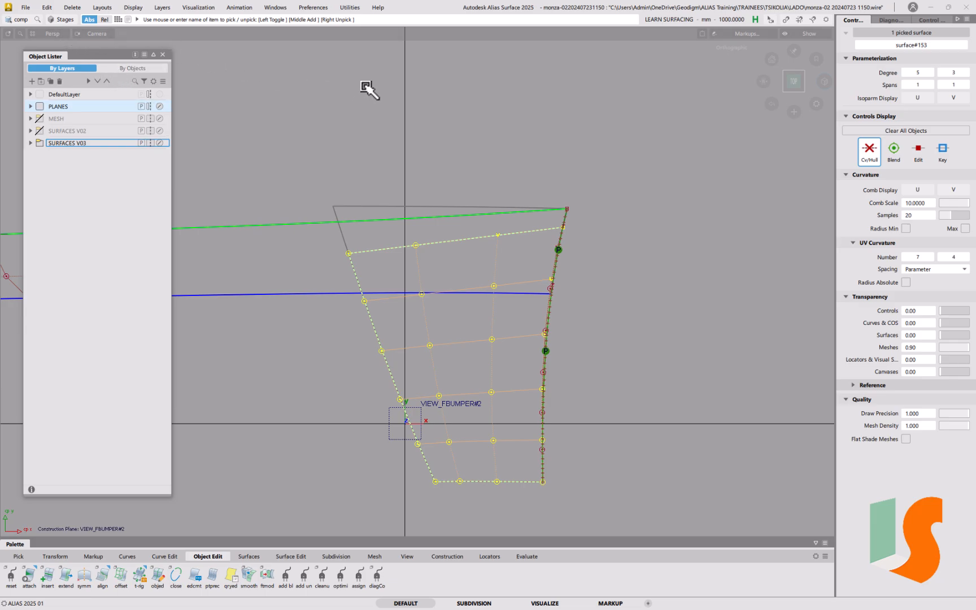
key(ctrl+h)
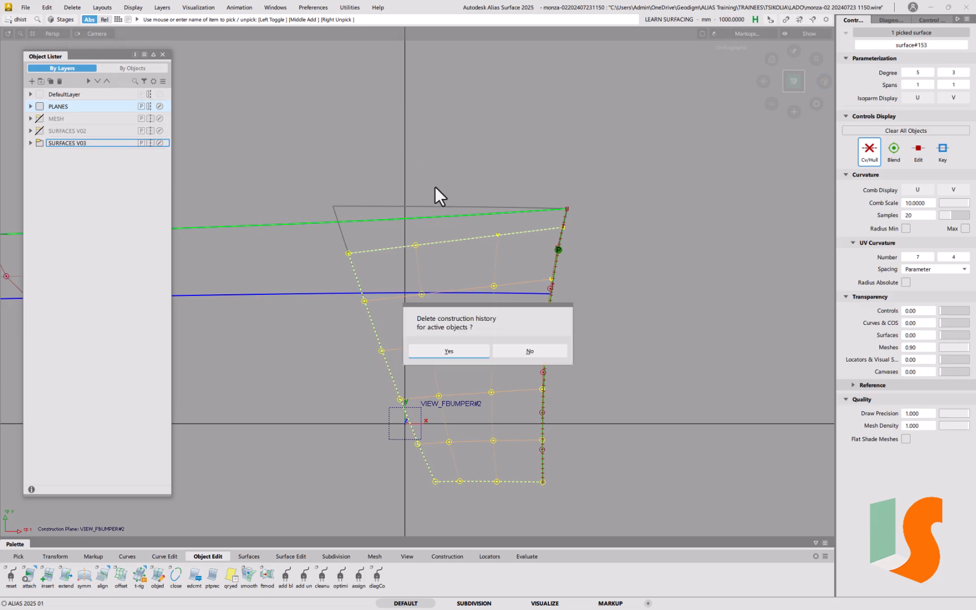
click(455, 351)
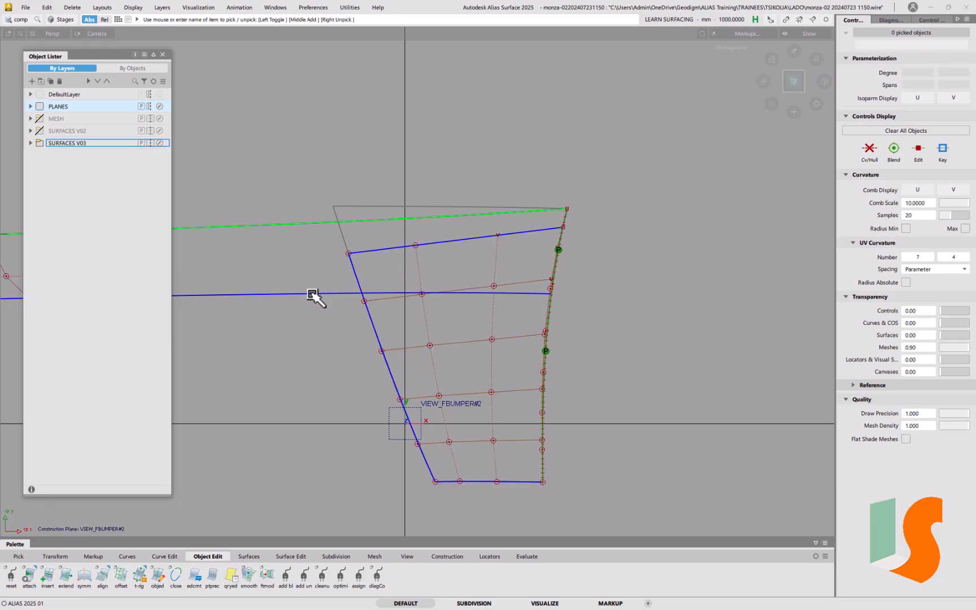
Project the corner surface's upper edge onto the long neighbouring surface as a curve on surface, using the View vector.
click(295, 558)
click(10, 577)
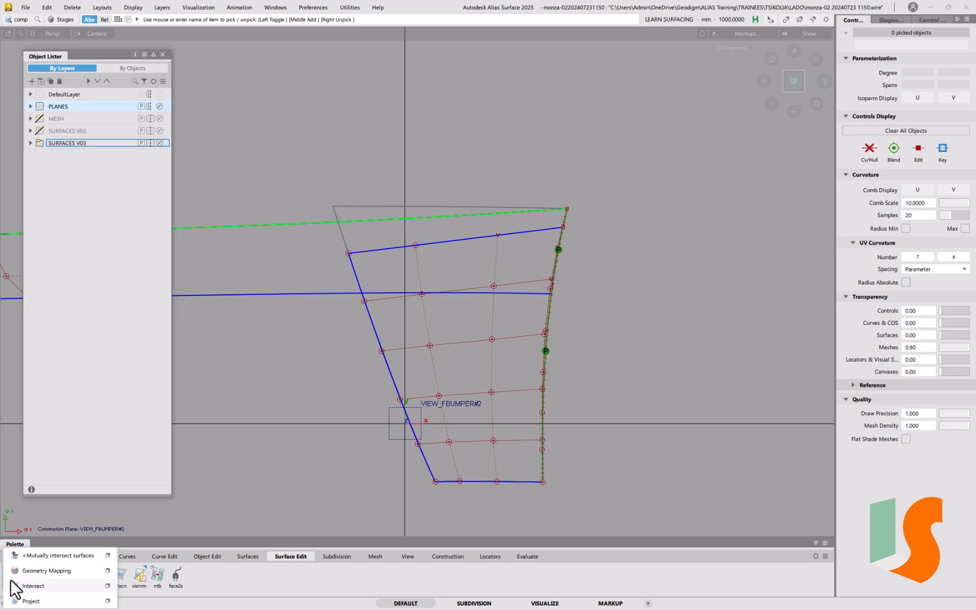
click(107, 601)
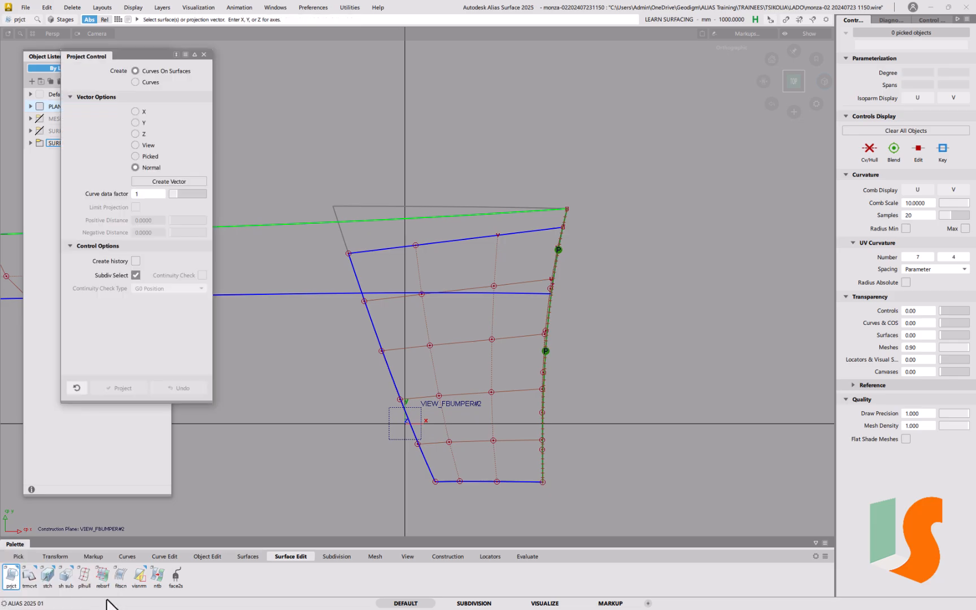
click(145, 146)
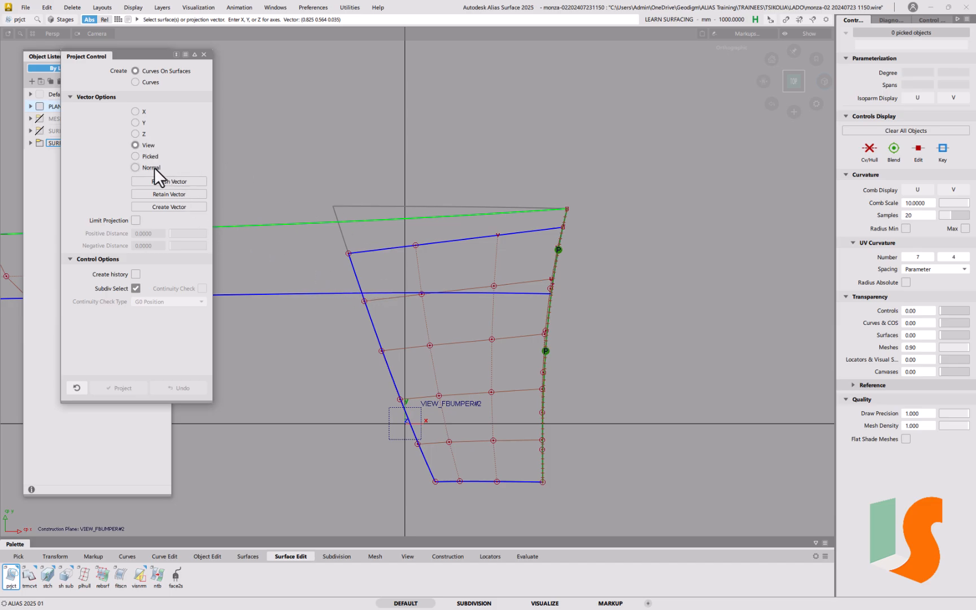
click(349, 294)
click(374, 253)
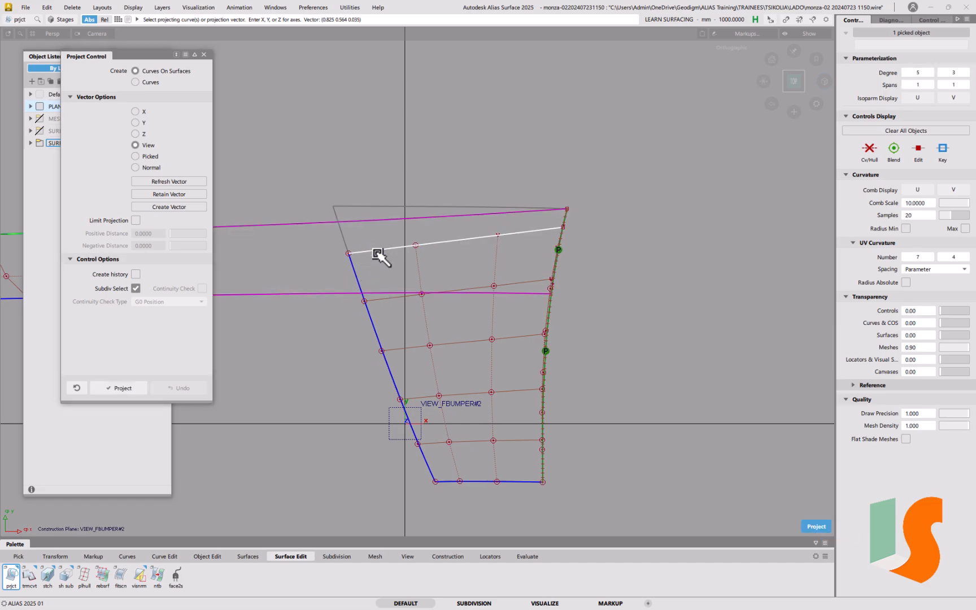
Pick the projected curve on surface, try the long surface's alignment with Partial switched off, and revert it.
ctrl+shift+drag(427, 301, 402, 287)
click(436, 242)
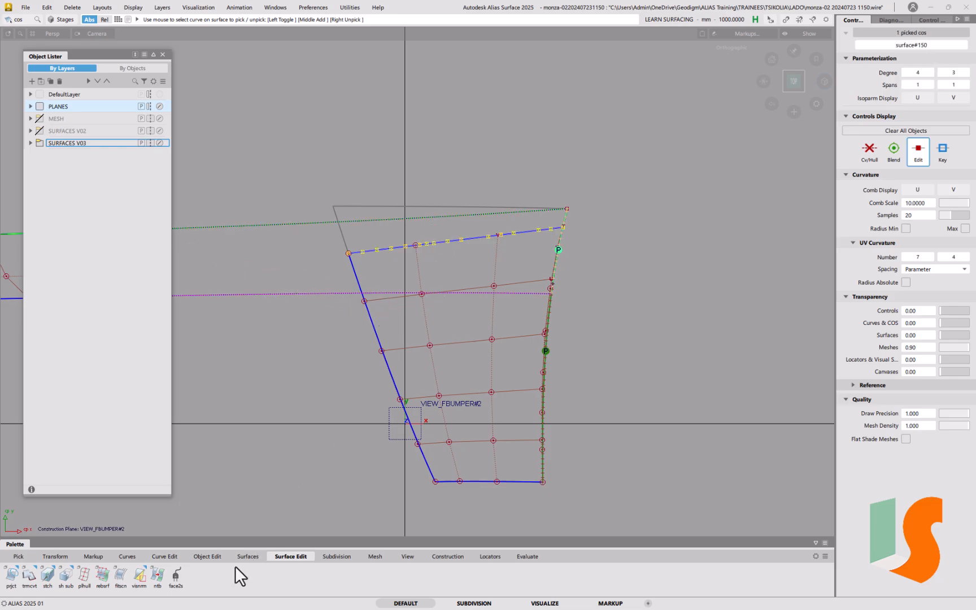
click(208, 558)
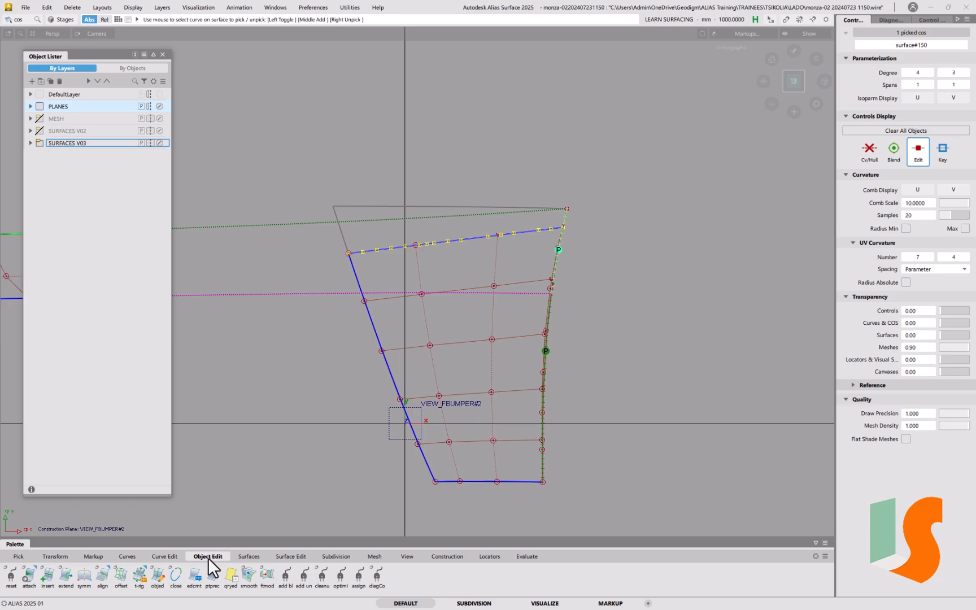
click(103, 575)
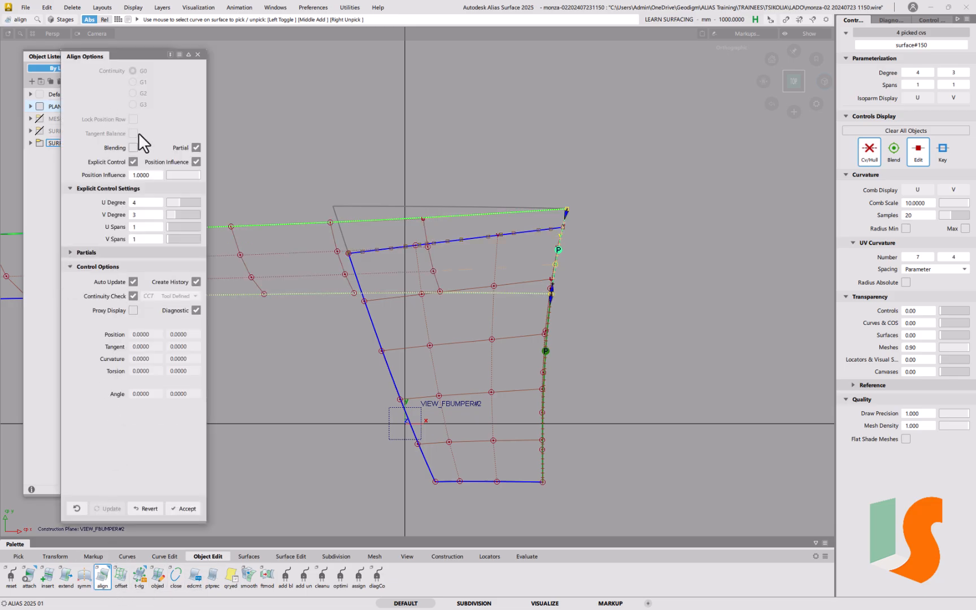
click(195, 147)
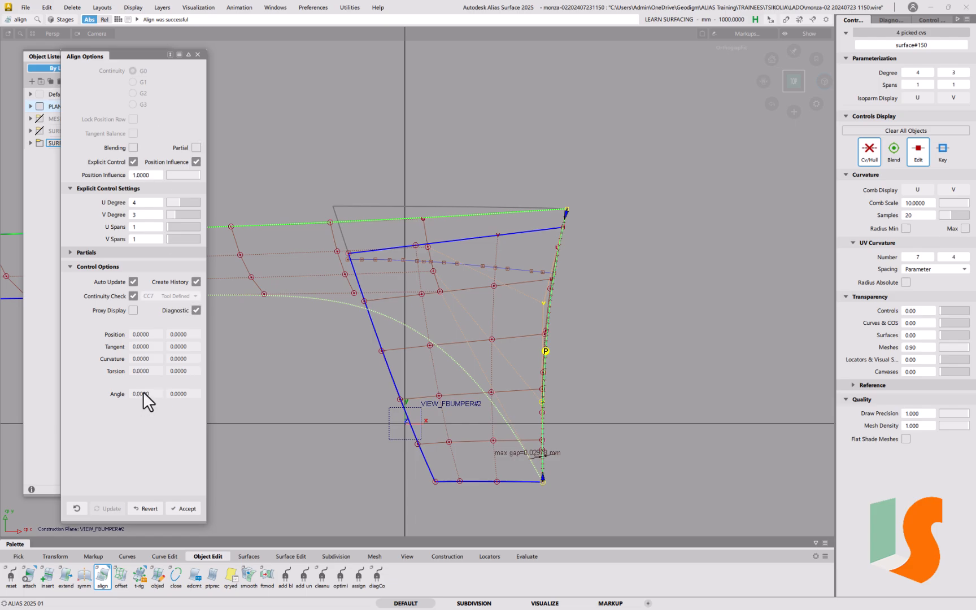
click(150, 508)
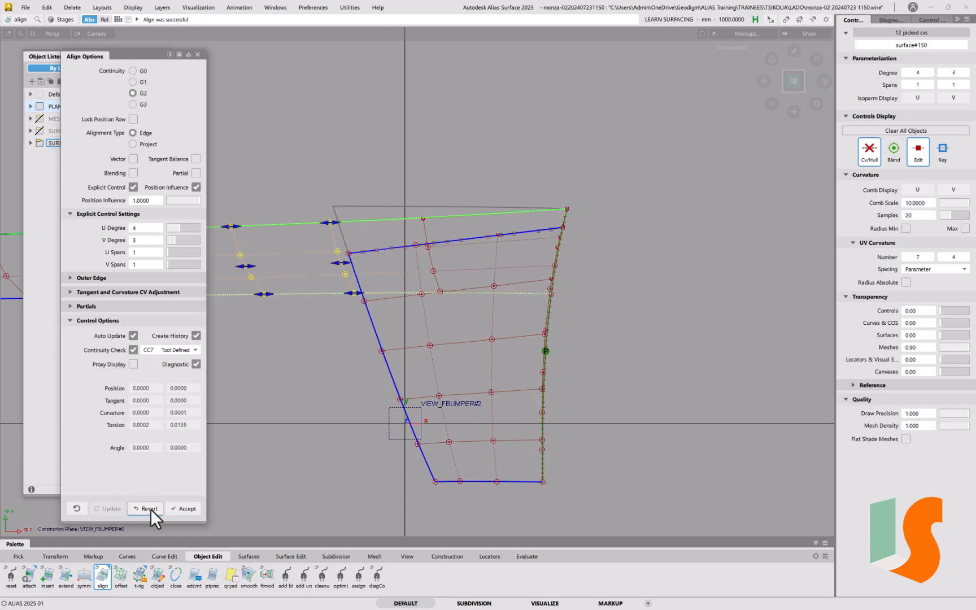
click(198, 55)
Pick the long neighbouring surface and display its CVs and hulls.
mouse_move(505, 309)
alt+shift+mouse_down()
mouse_move(442, 283)
mouse_move(436, 218)
mouse_move(411, 215)
alt+shift+mouse_up()
ctrl+shift+drag(274, 332, 252, 339)
click(458, 291)
alt+shift+drag(458, 292, 312, 299)
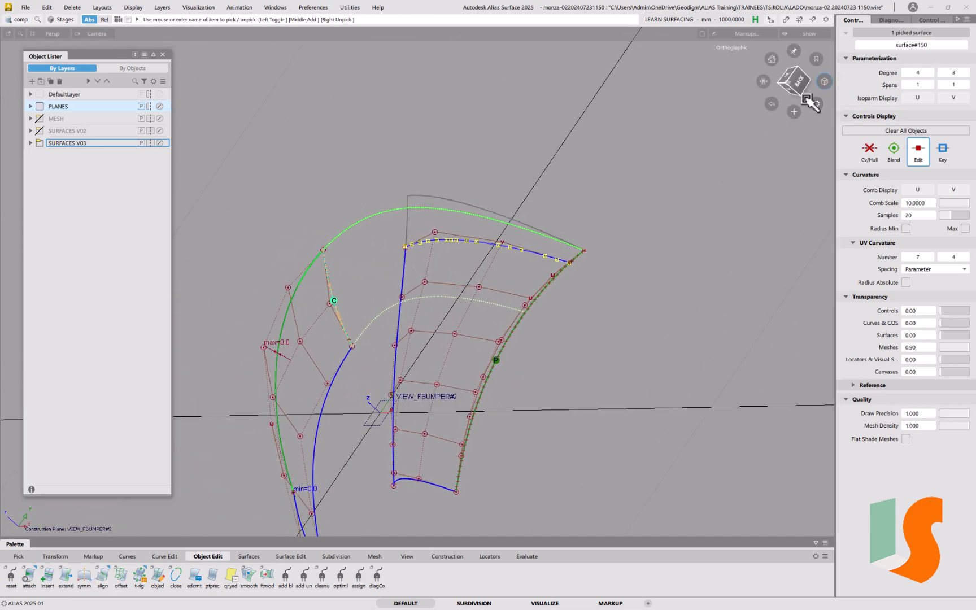
click(868, 161)
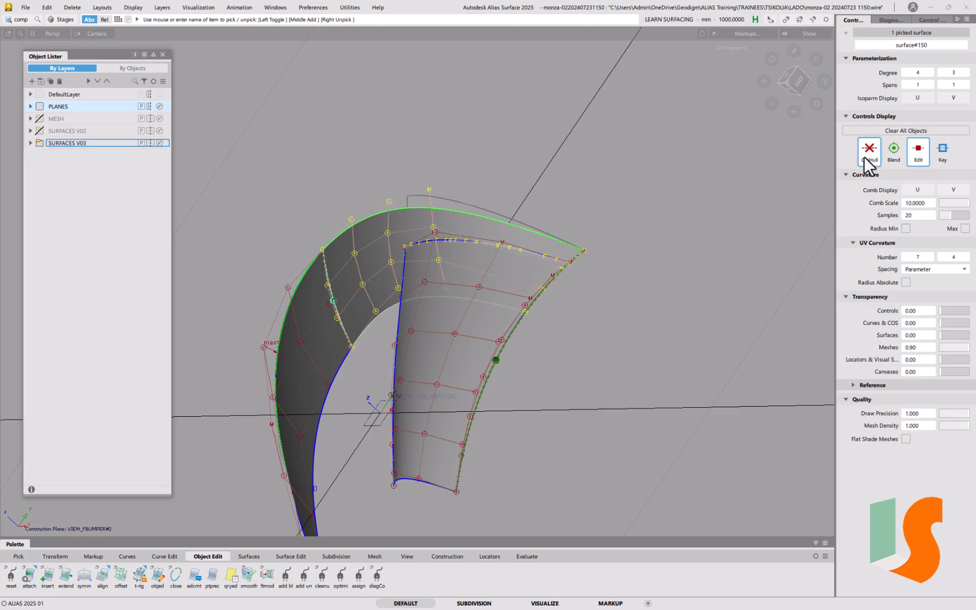
click(639, 214)
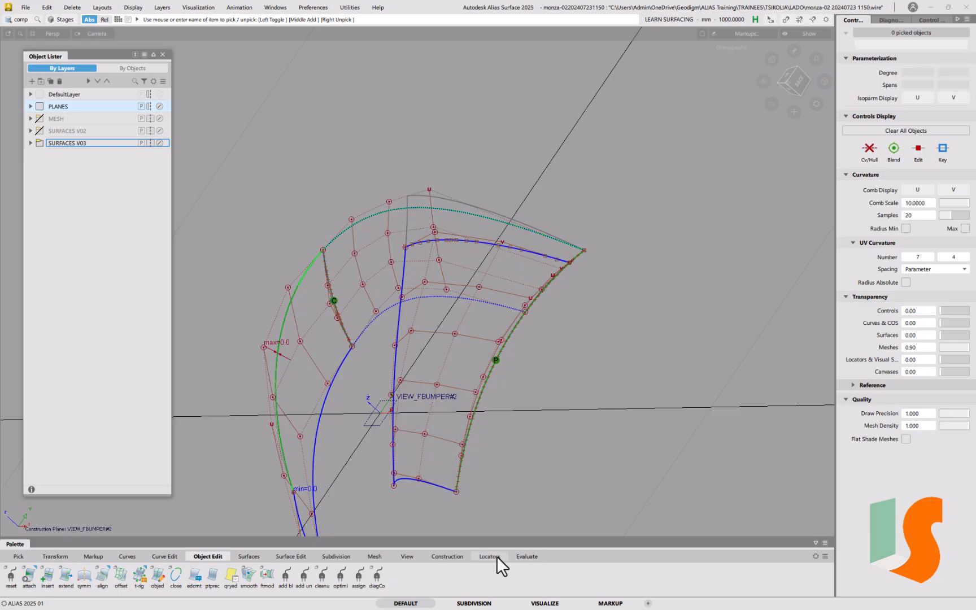
Add a G0 positional Surface Continuity check between the corner surface's upper edge and the projected curve on the long surface.
click(527, 557)
drag(11, 584, 82, 579)
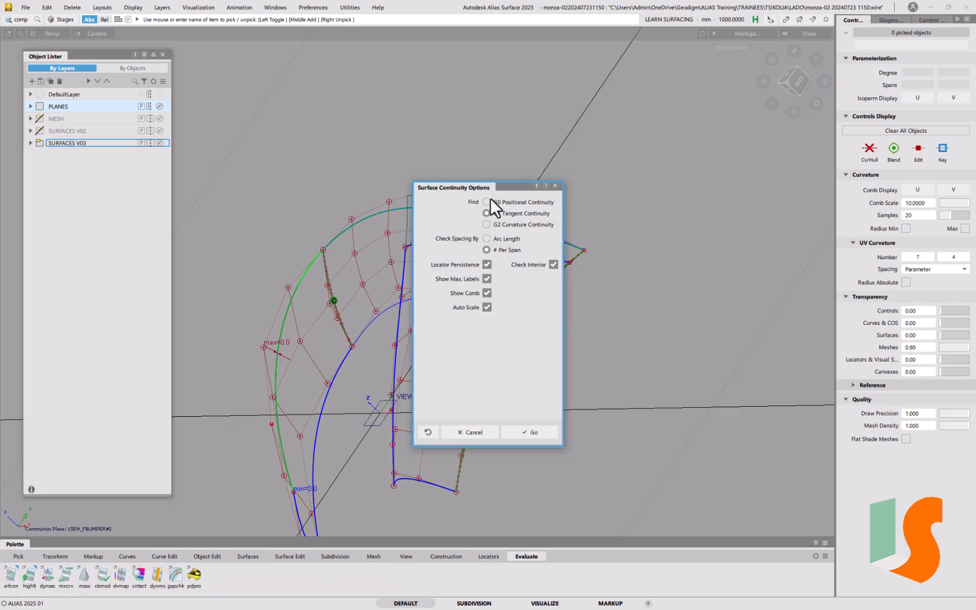
drag(485, 187, 191, 108)
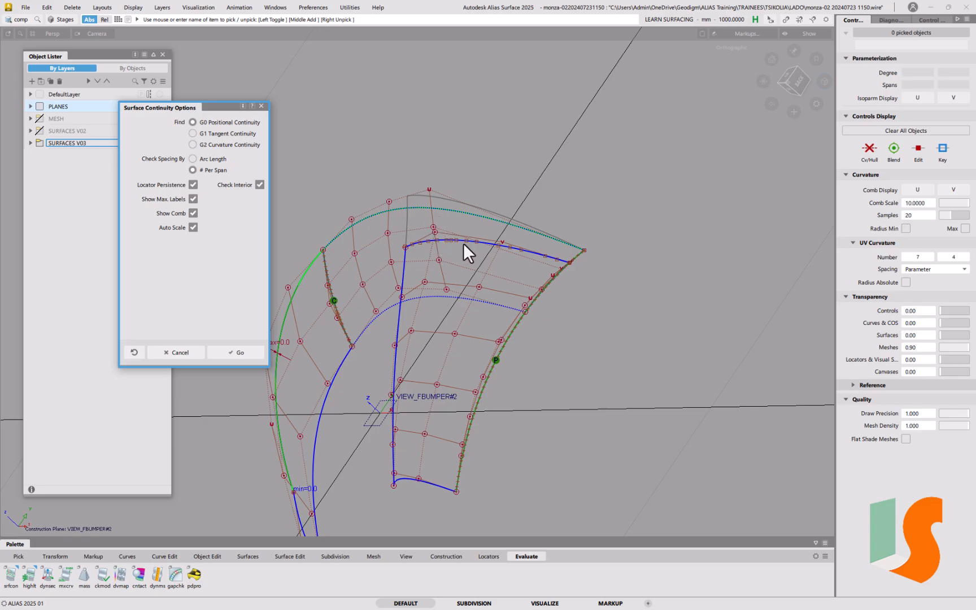
click(246, 357)
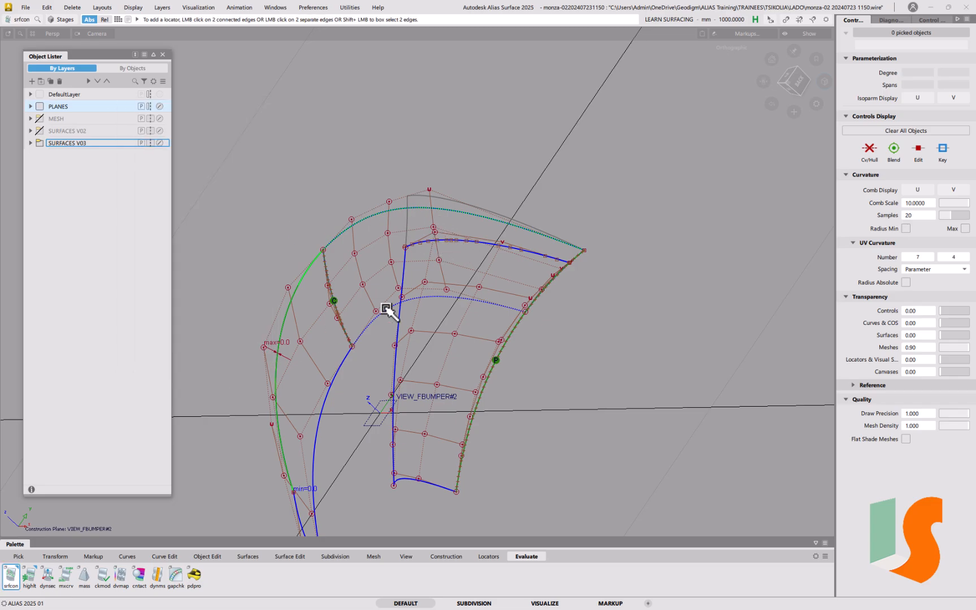
click(458, 242)
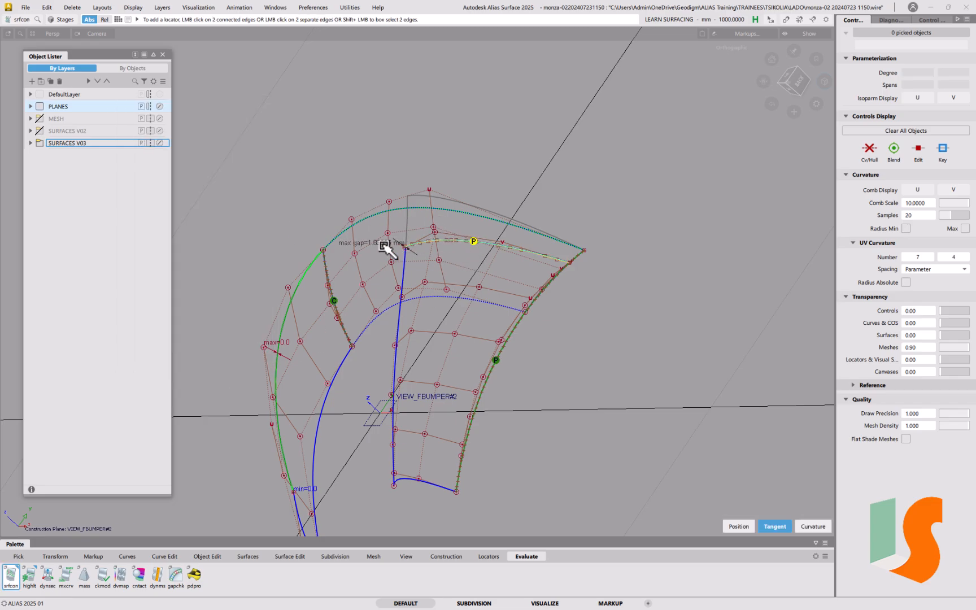
Examine the gap along the corner surface's upper edge up close from several angles, and return to the construction plane view.
scroll(384, 226, up, 5)
ctrl+shift+drag(475, 327, 482, 263)
mouse_move(481, 263)
alt+shift+right_down()
mouse_move(471, 259)
mouse_move(473, 283)
alt+shift+right_up()
mouse_move(426, 234)
alt+shift+mouse_down()
mouse_move(549, 318)
mouse_move(493, 305)
mouse_move(445, 316)
mouse_move(482, 318)
mouse_move(442, 320)
mouse_move(504, 243)
alt+shift+mouse_up()
alt+shift+right_drag(504, 243, 490, 307)
alt+shift+drag(489, 307, 516, 278)
alt+shift+middle_drag(515, 278, 579, 251)
click(795, 76)
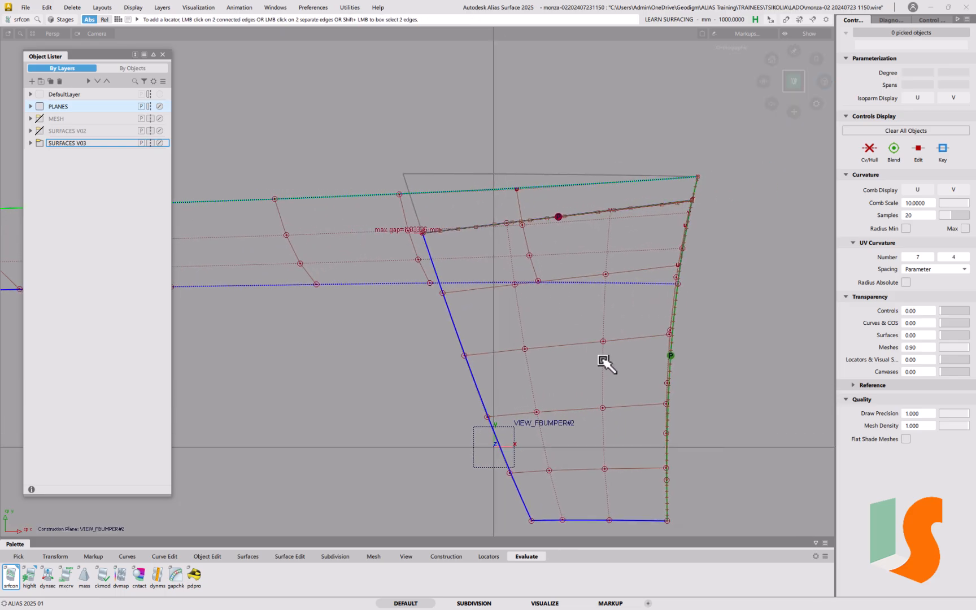
Pick the long neighbouring surface and delete its construction history.
ctrl+shift+drag(402, 292, 375, 302)
drag(363, 247, 352, 301)
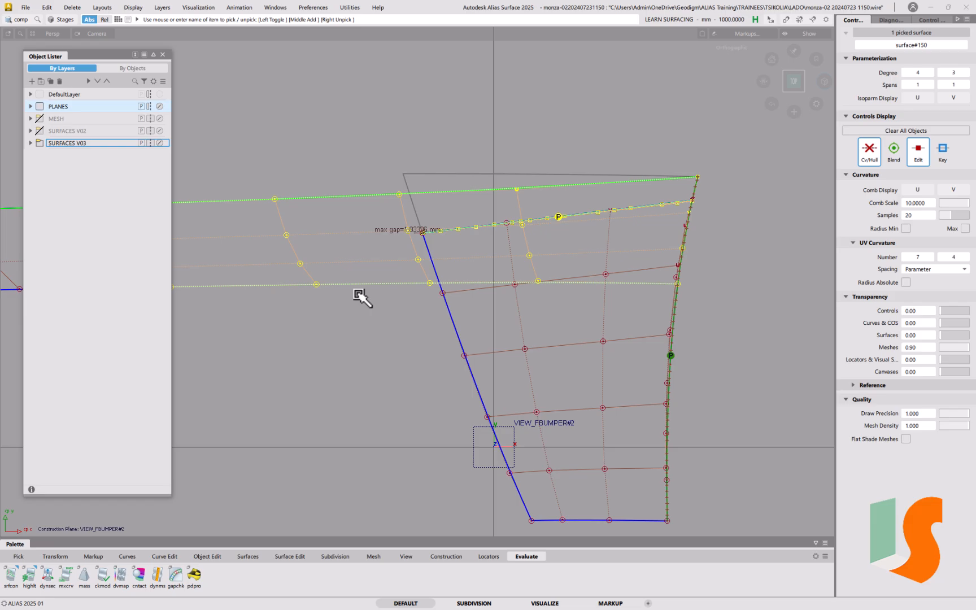
key(ctrl+h)
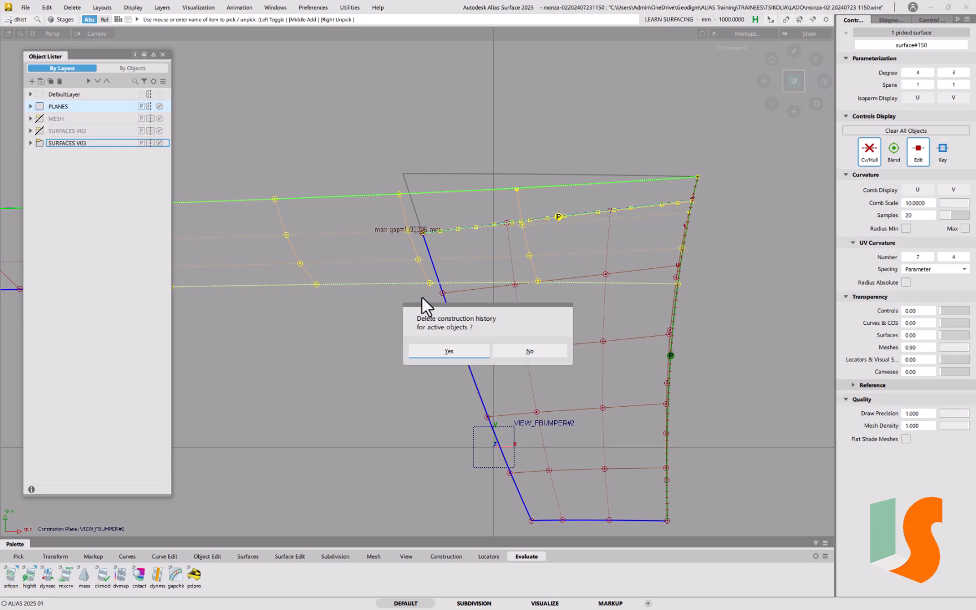
click(473, 352)
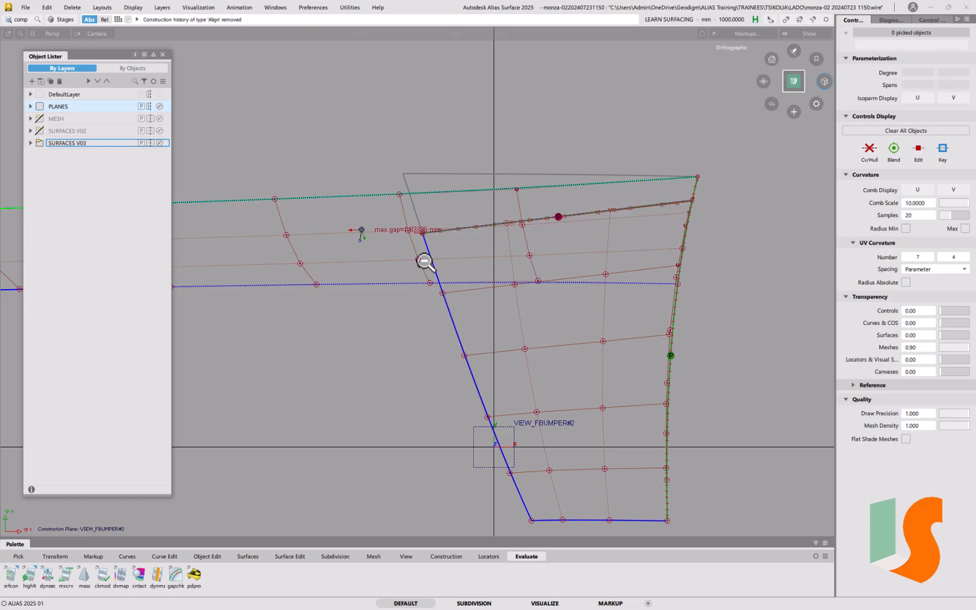
alt+shift+right_drag(426, 259, 502, 279)
click(392, 324)
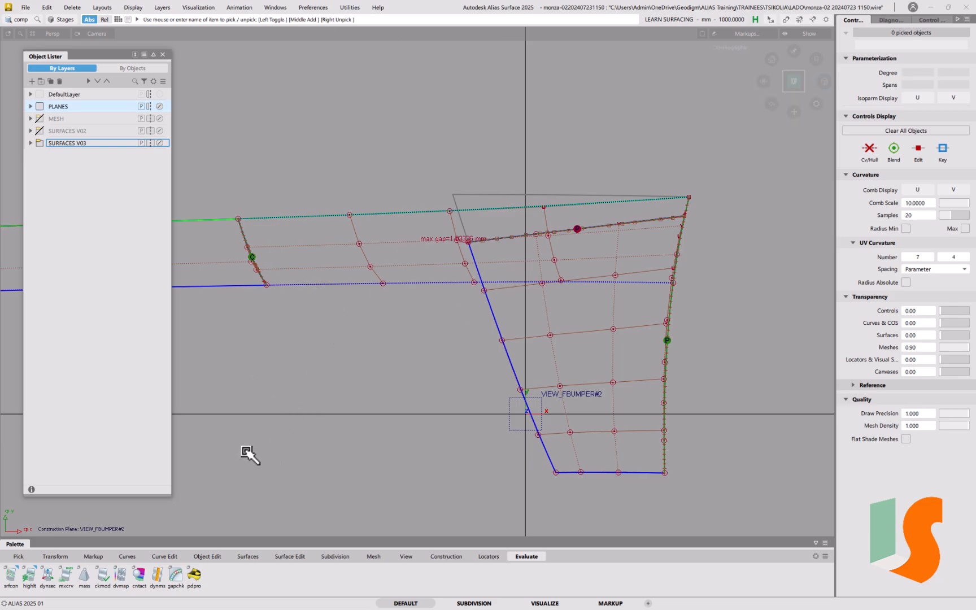
Align the corner surface's upper edge to the projected curve on the long surface with Edge alignment and G0 continuity.
click(299, 557)
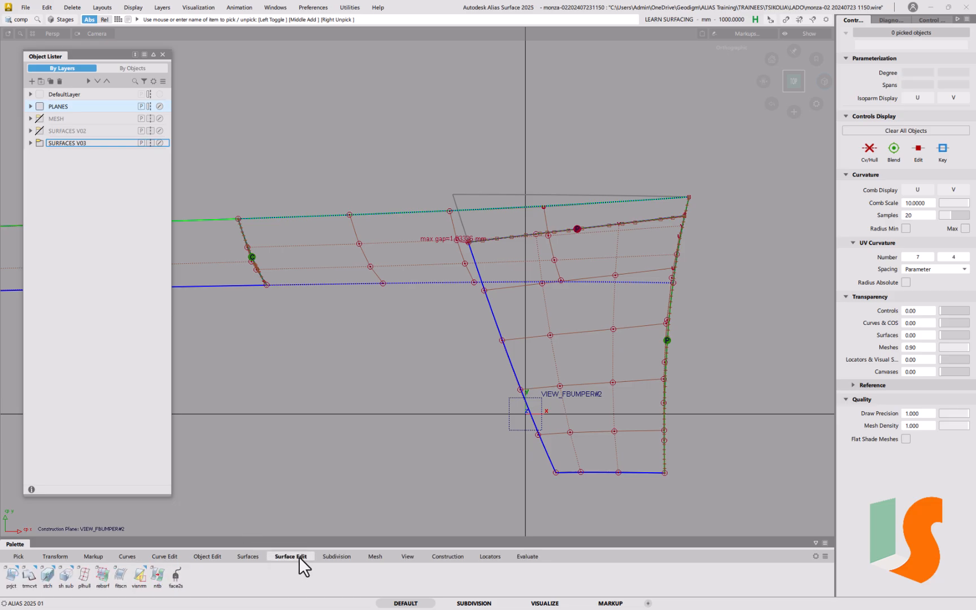
click(210, 557)
double_click(107, 580)
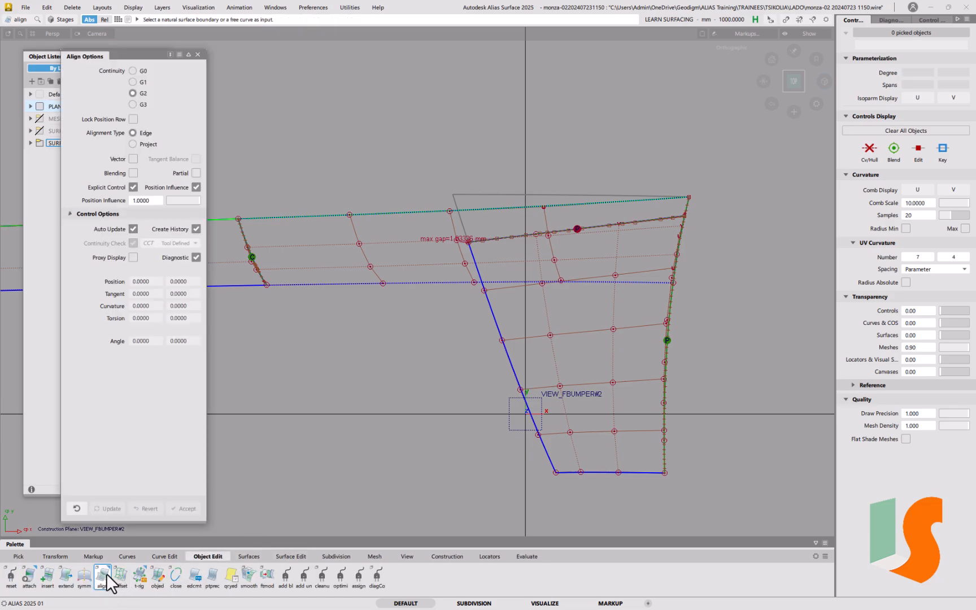
click(131, 71)
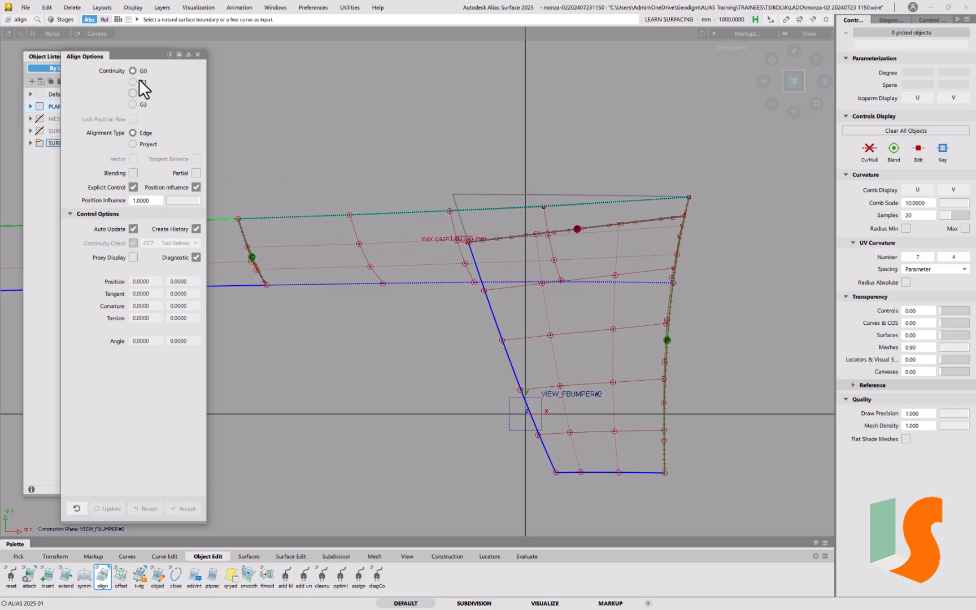
ctrl+shift+drag(416, 273, 405, 254)
click(591, 230)
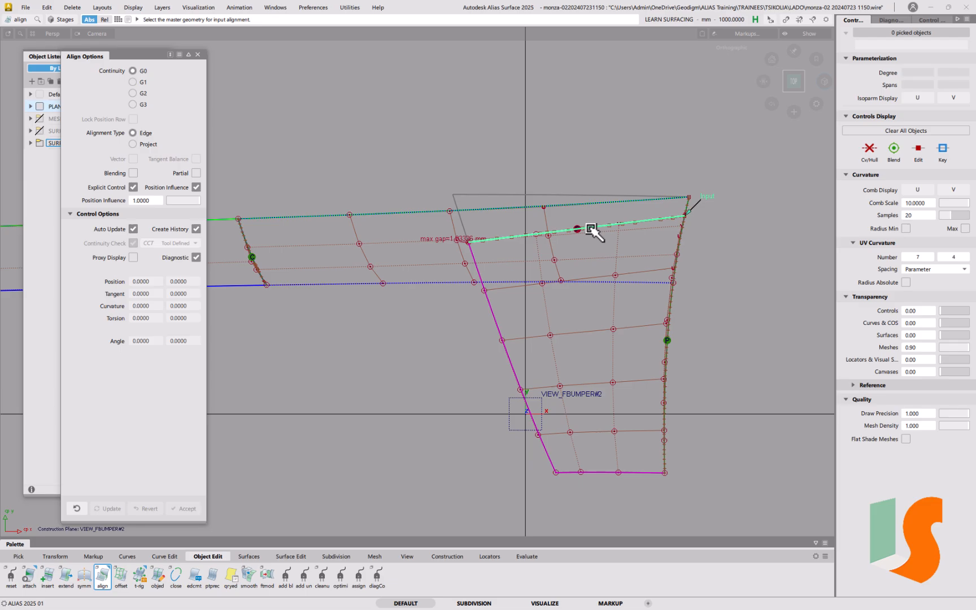
click(591, 230)
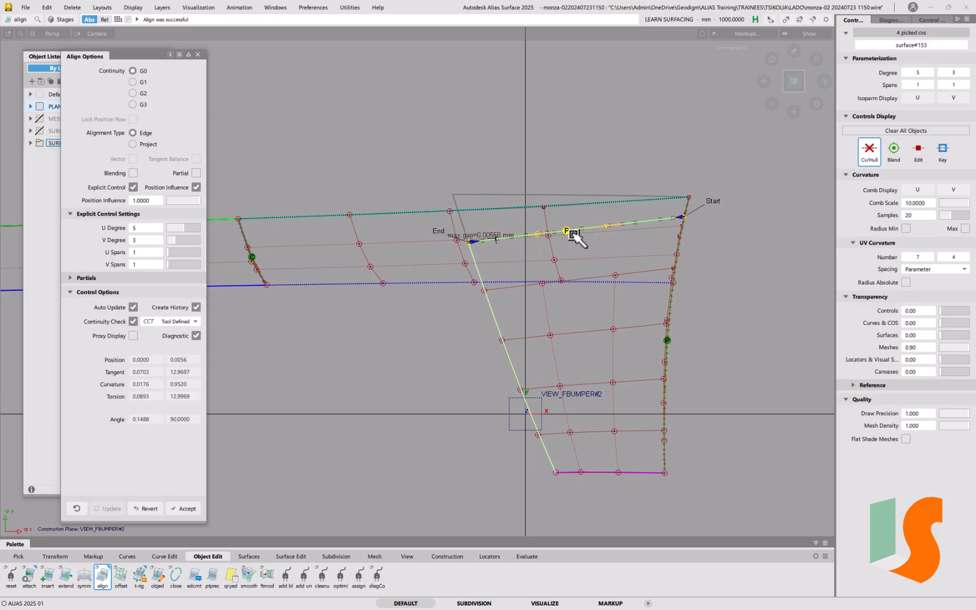
Try the alignment's position influence at 0 and 1 with V degree 4, and restore V degree 3 with influence 1.
drag(195, 200, 32, 200)
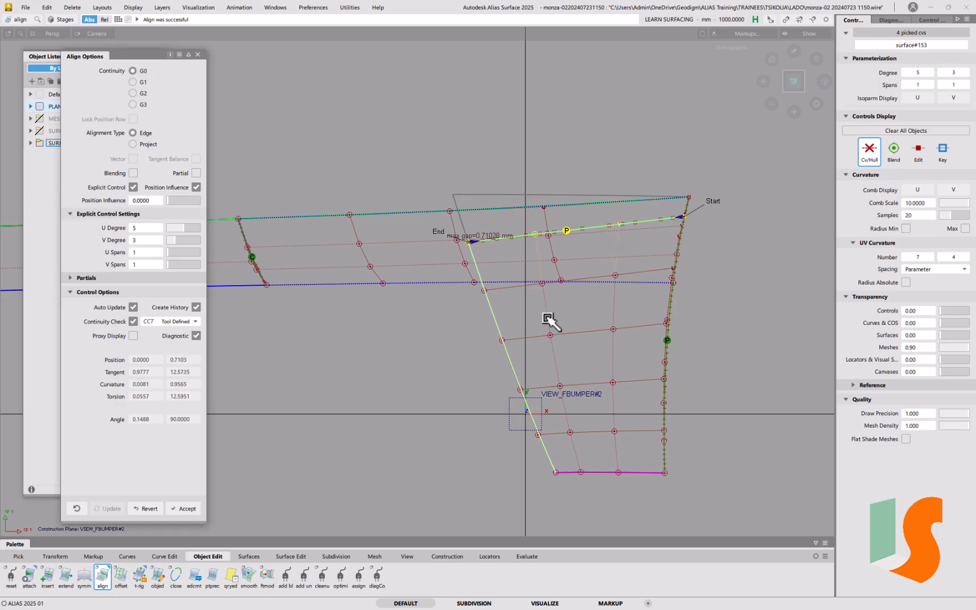
click(178, 240)
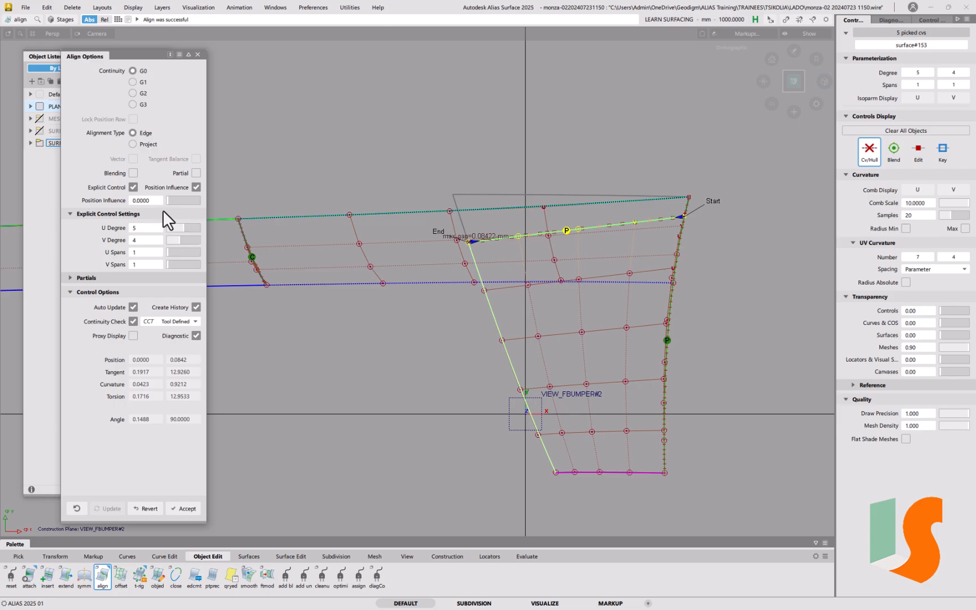
drag(168, 202, 246, 199)
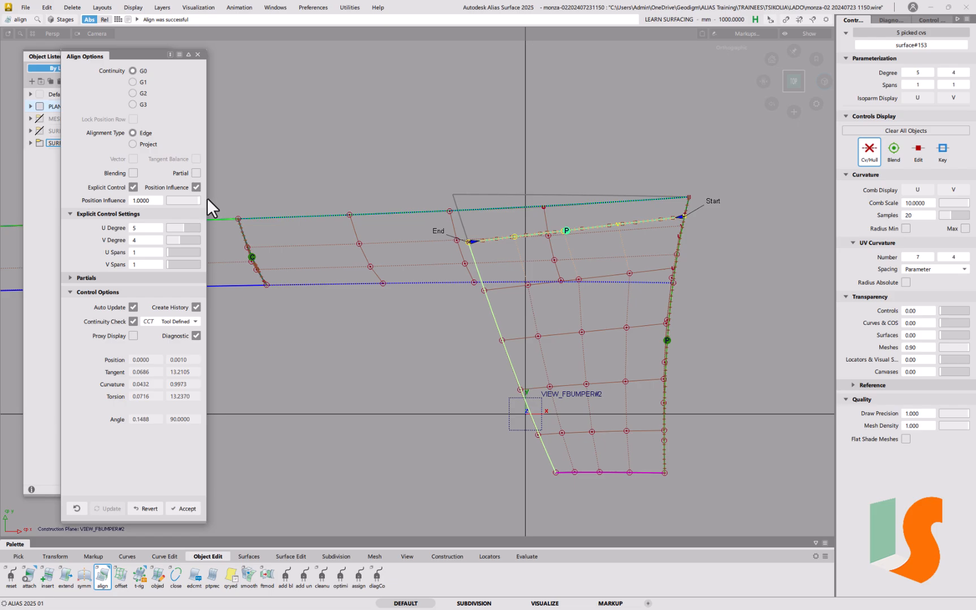
drag(197, 199, 160, 199)
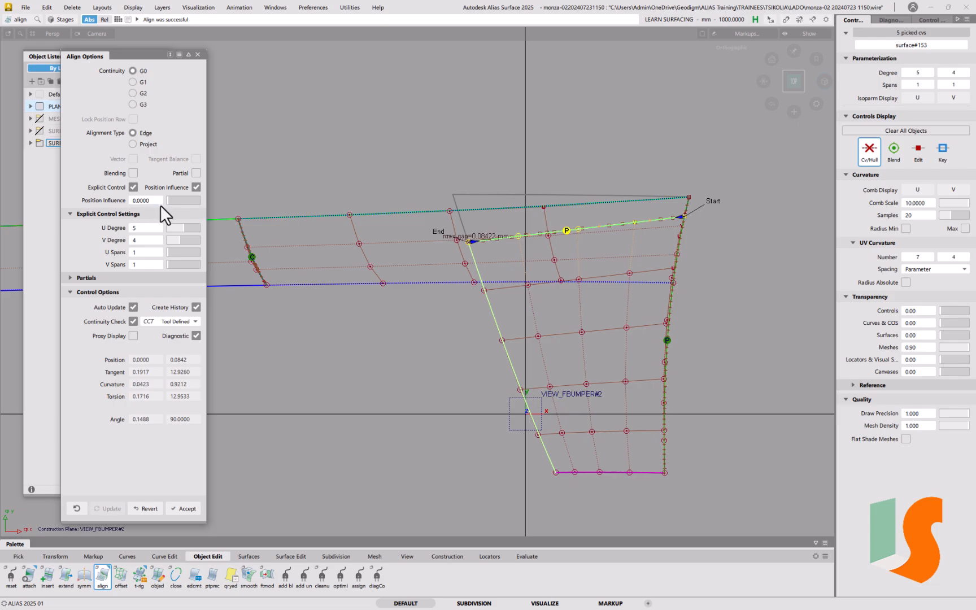
click(175, 242)
drag(170, 198, 226, 193)
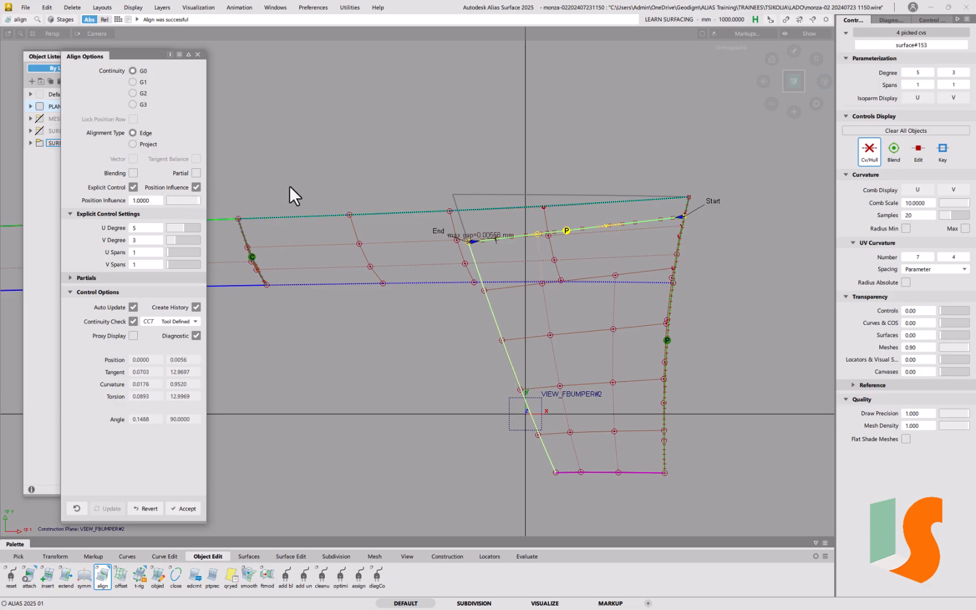
Turn on Blending for the corner surface's alignment with 4 extra CV rows and V degree 4, and deselect everything.
click(133, 173)
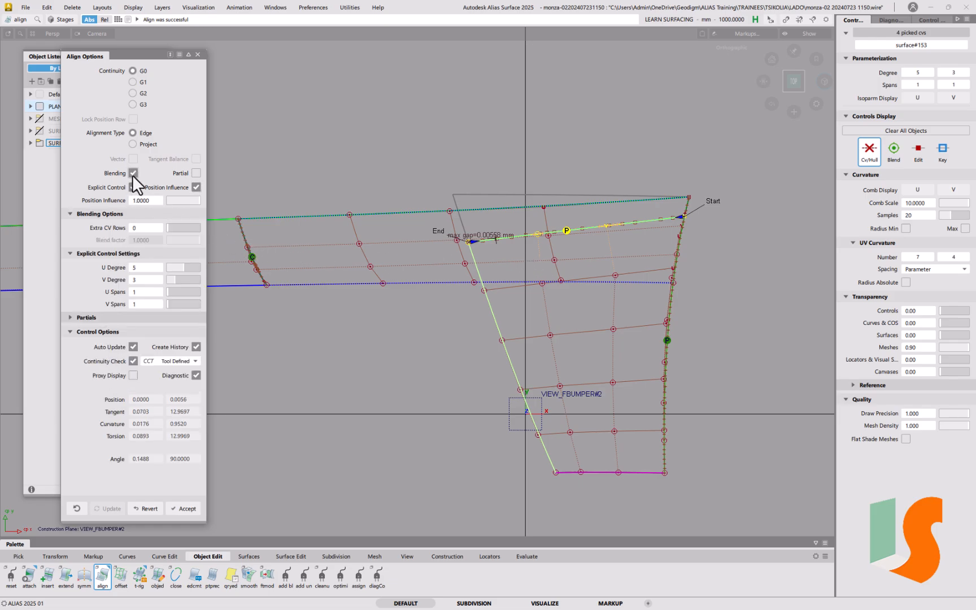
drag(171, 227, 176, 226)
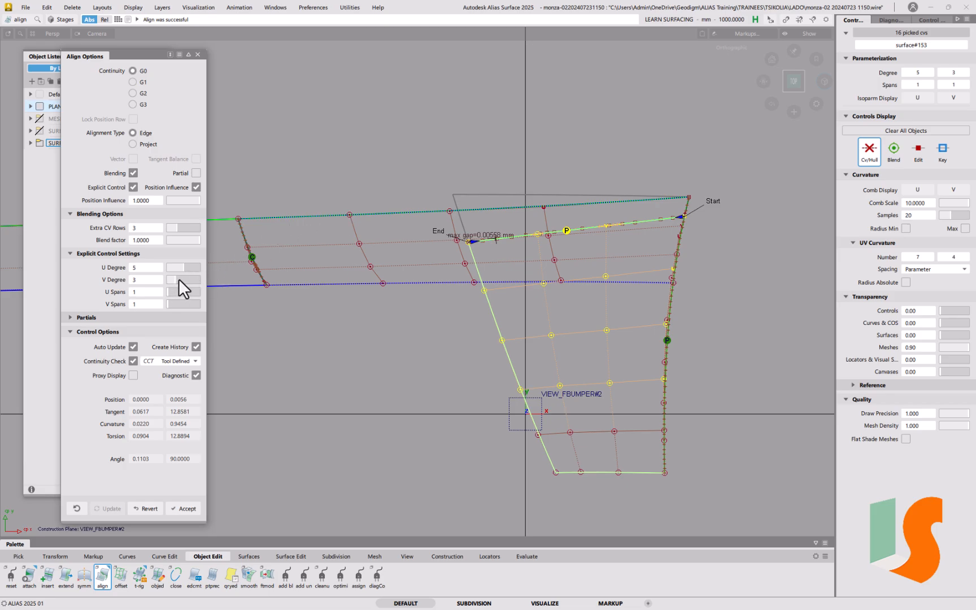
click(179, 279)
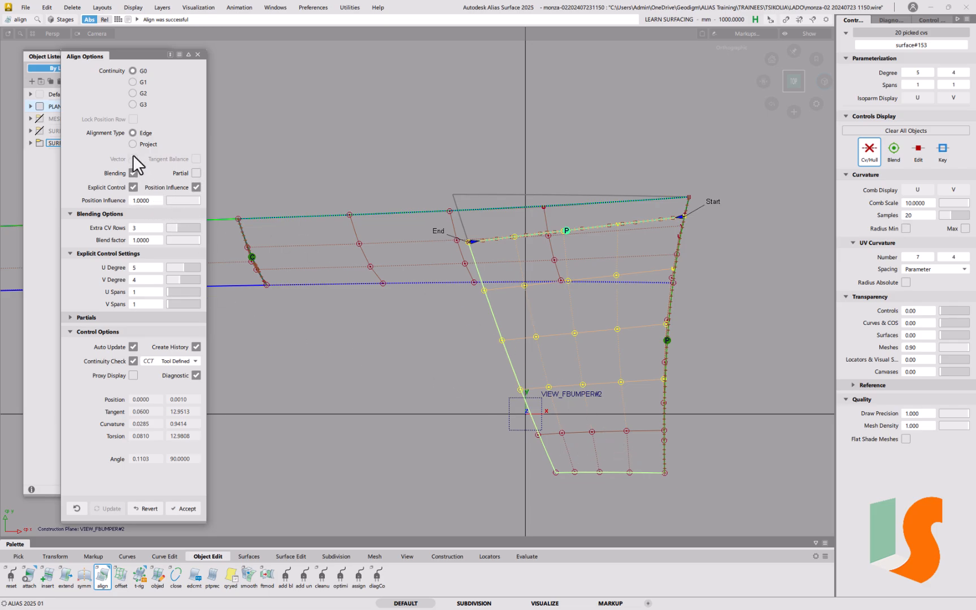
click(179, 225)
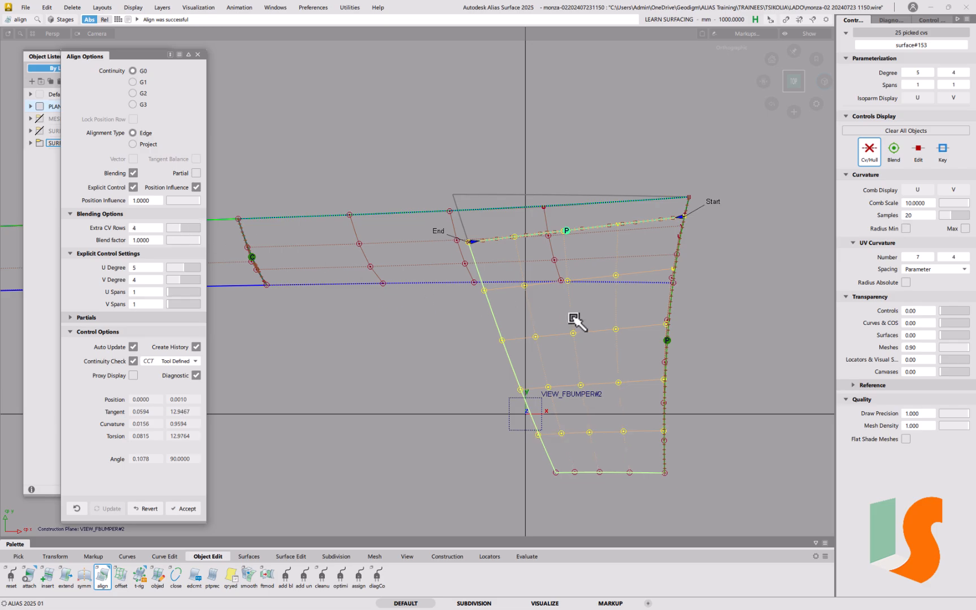
ctrl+shift+drag(643, 362, 643, 308)
key(5)
key(5)
key(5)
key(5)
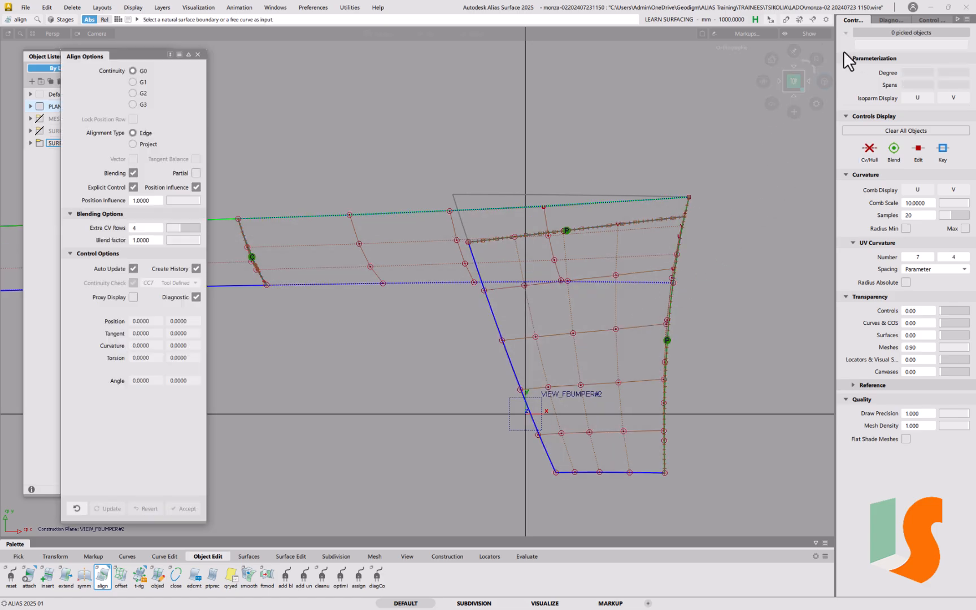
Make the MESH layer visible and display X axis aligned and Y axis aligned cross sections on all objects.
click(37, 122)
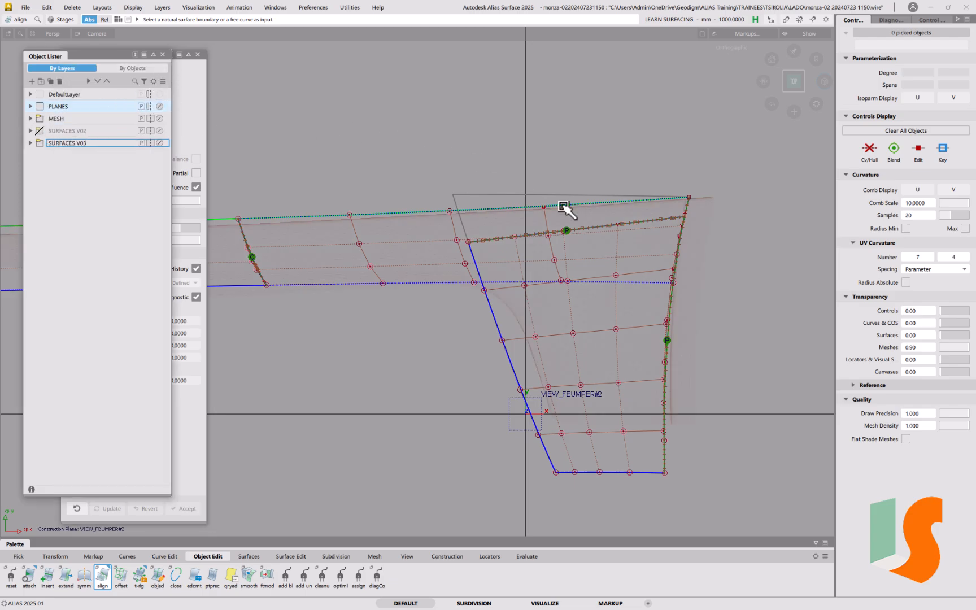
click(931, 19)
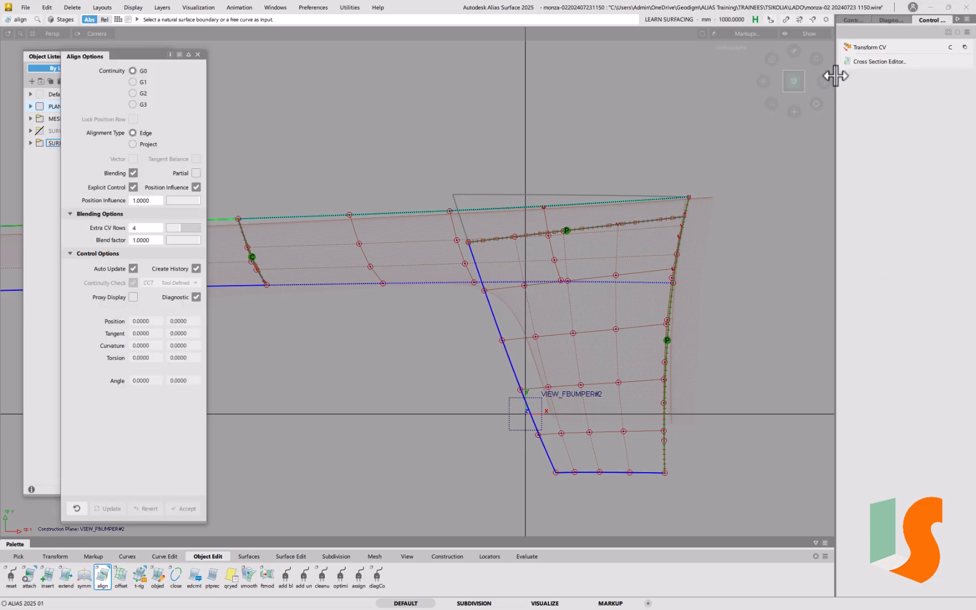
click(849, 62)
click(707, 268)
click(708, 254)
Examine the corner surface's cross sections against those of the scan mesh from several angles, and close the Cross Section Editor.
alt+shift+drag(609, 305, 423, 243)
alt+shift+right_drag(569, 288, 625, 268)
alt+shift+drag(625, 268, 527, 283)
alt+shift+middle_drag(527, 283, 594, 264)
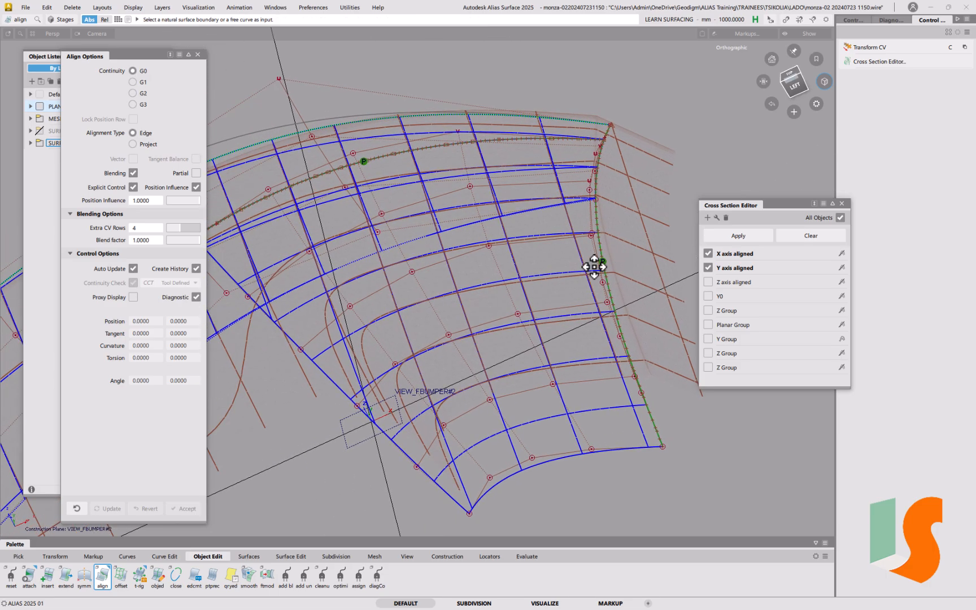
alt+shift+drag(499, 262, 512, 268)
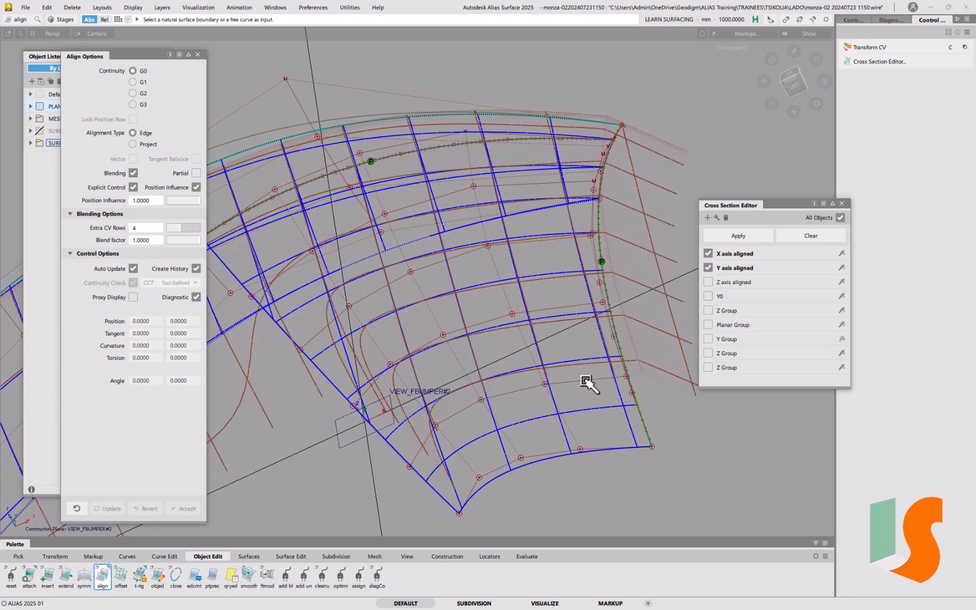
mouse_move(566, 392)
alt+shift+mouse_down()
mouse_move(566, 384)
mouse_move(609, 378)
alt+shift+mouse_up()
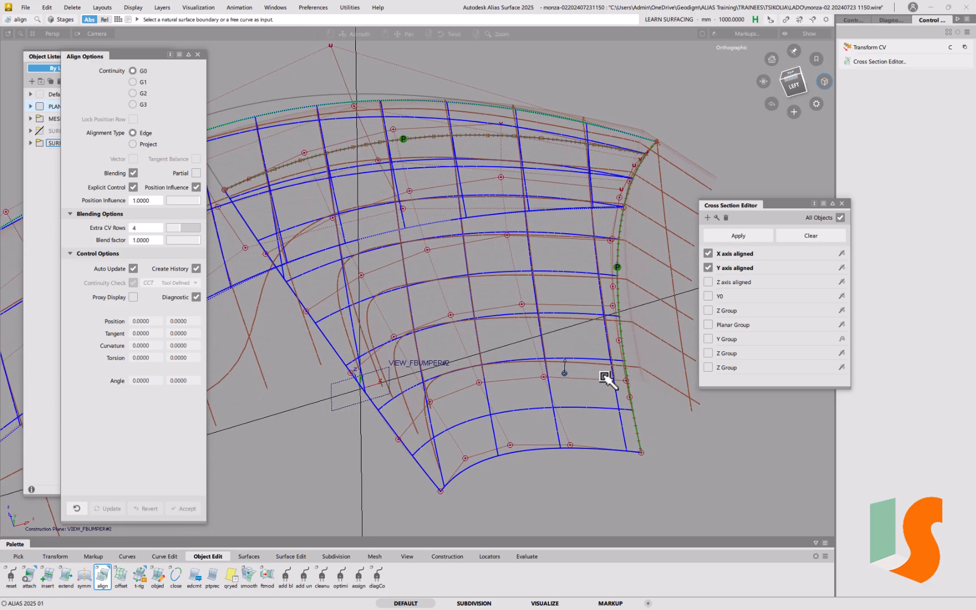
alt+shift+middle_drag(551, 259, 551, 307)
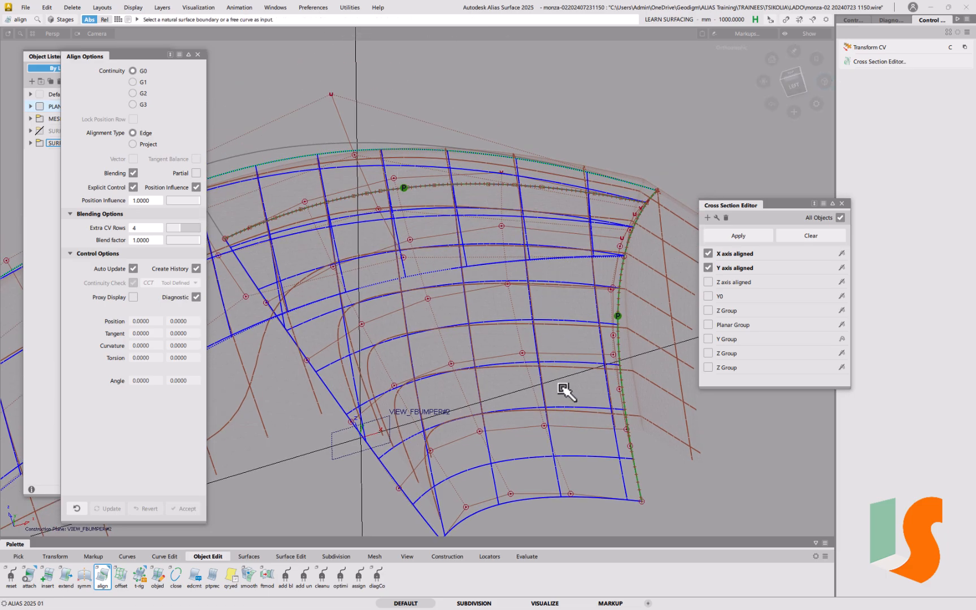
alt+shift+drag(534, 390, 549, 358)
alt+shift+middle_drag(549, 358, 531, 288)
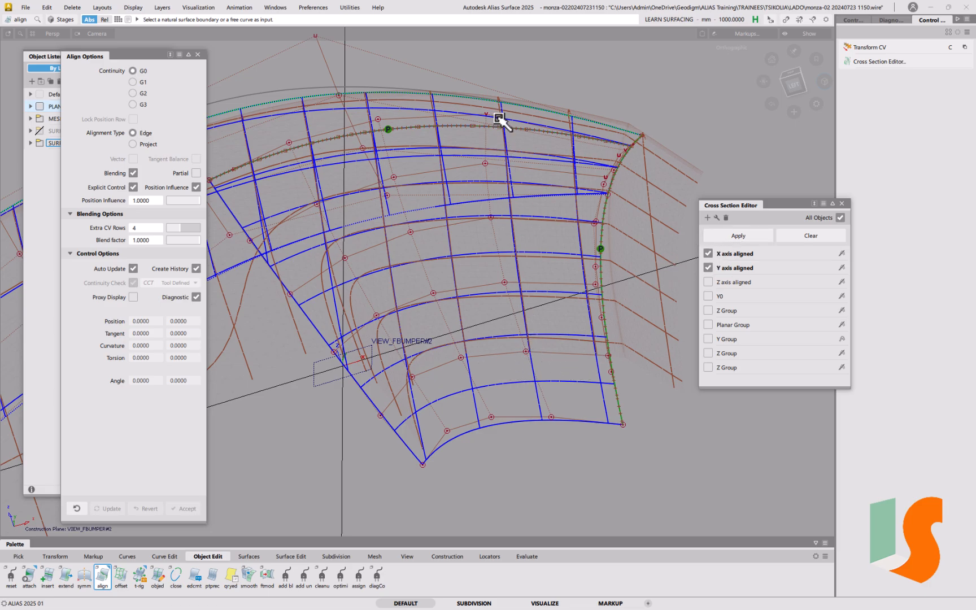
click(842, 203)
alt+shift+middle_drag(723, 294, 806, 288)
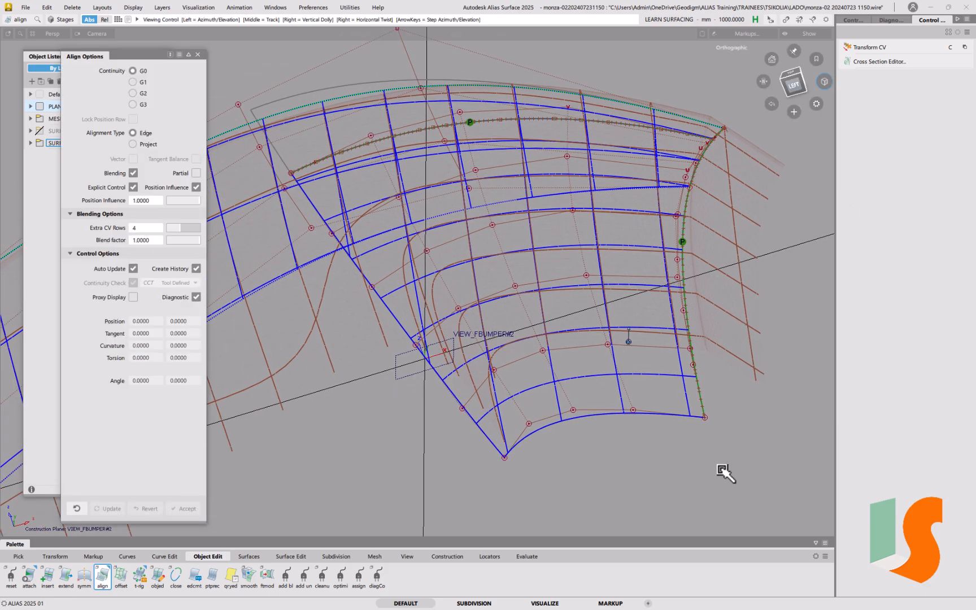
alt+shift+drag(723, 473, 742, 423)
alt+shift+middle_drag(729, 399, 625, 393)
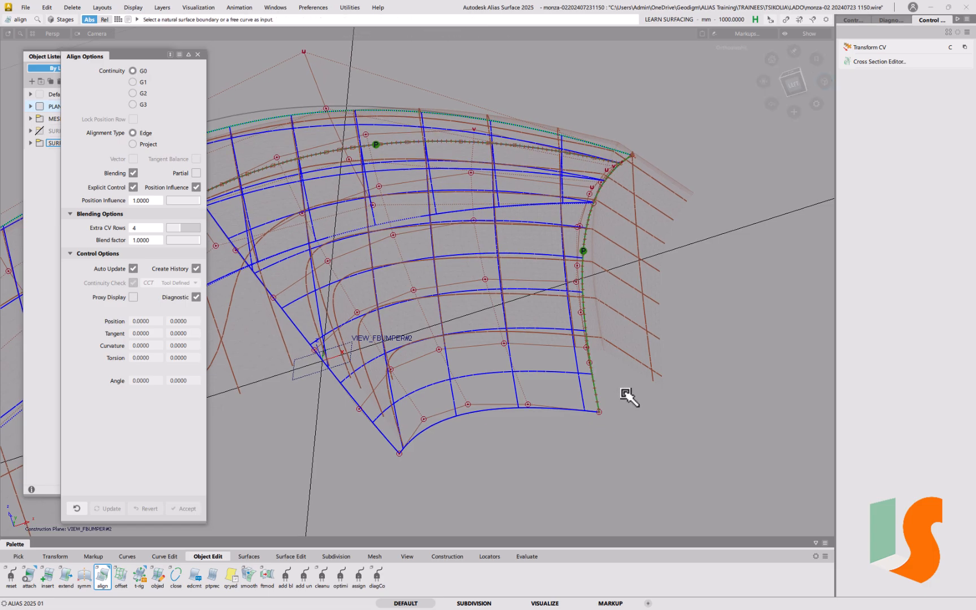
key(ctrl+t)
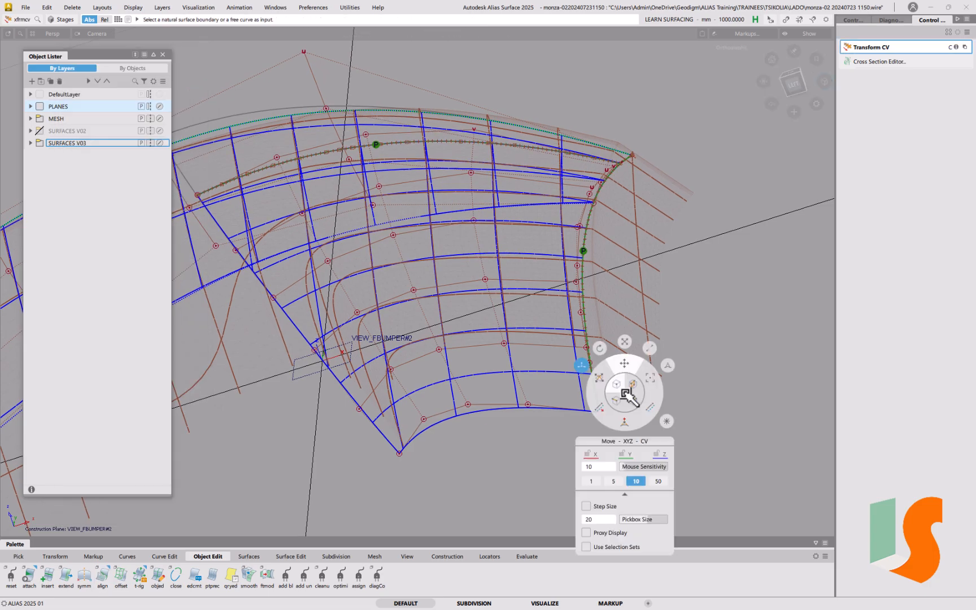
key(space)
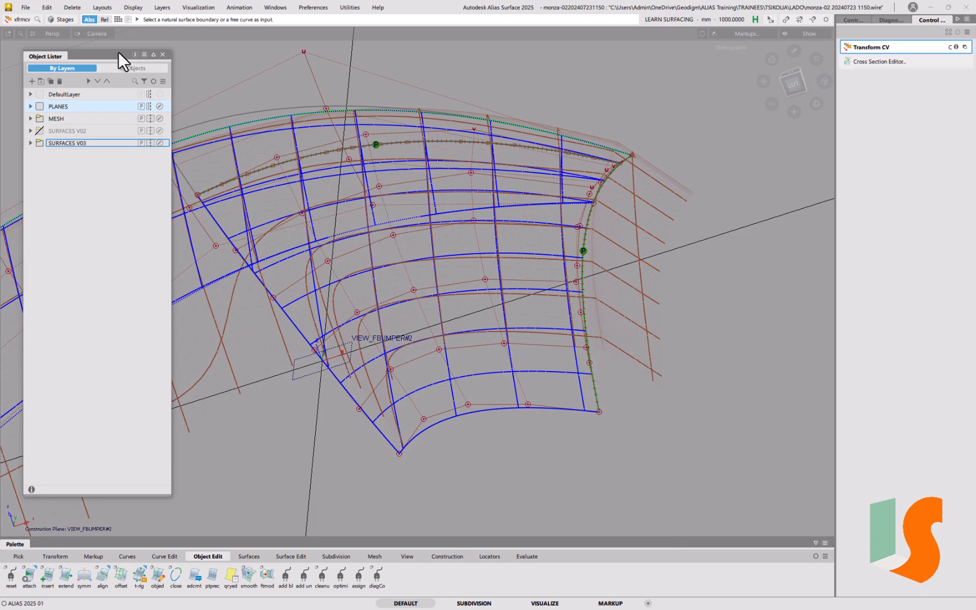
click(30, 7)
click(30, 113)
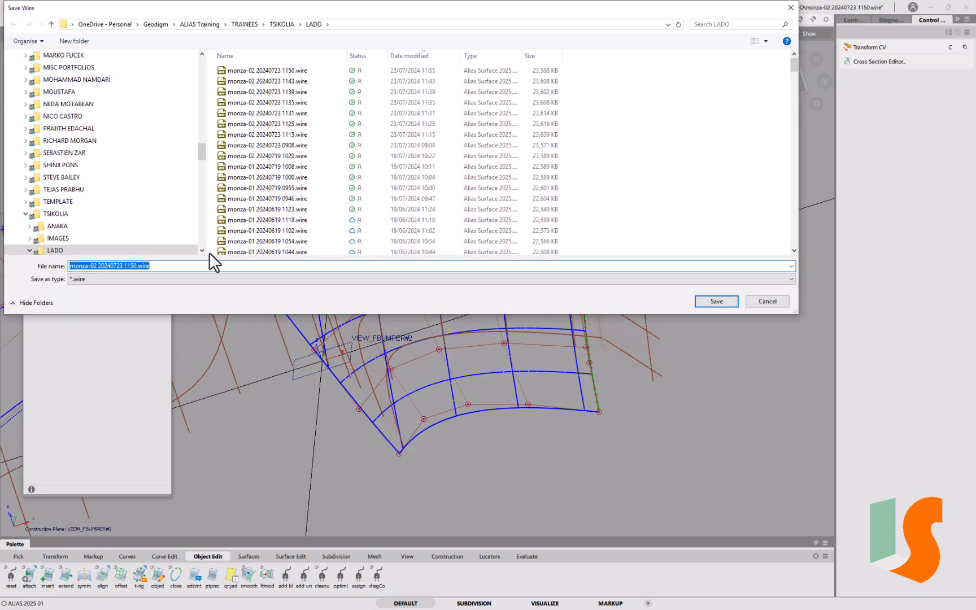
drag(127, 266, 207, 269)
text(203)
key(Return)
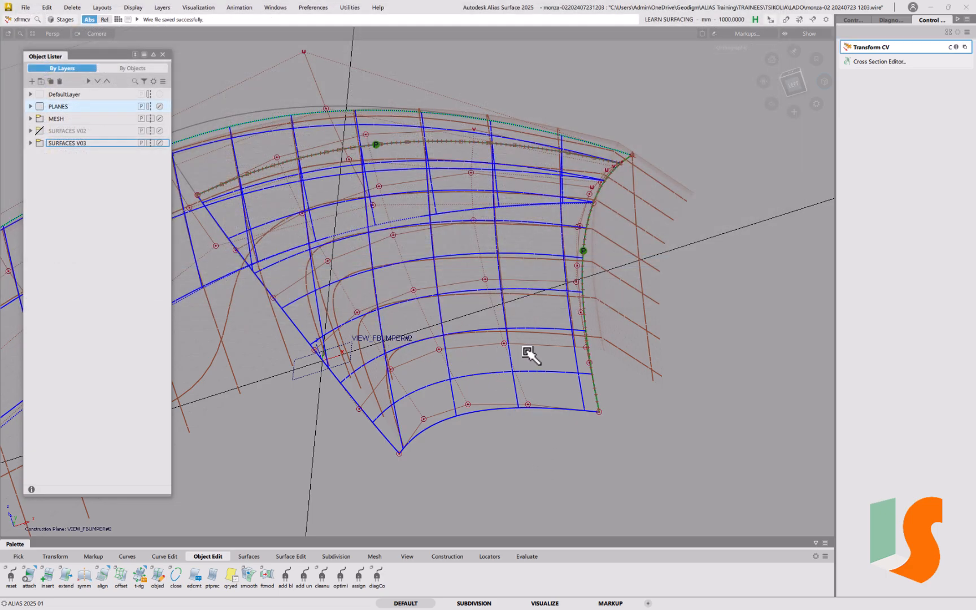
Pick interior CVs of the corner surface for moving in Transform CV, and set the mouse sensitivity to 1.
right_click(464, 334)
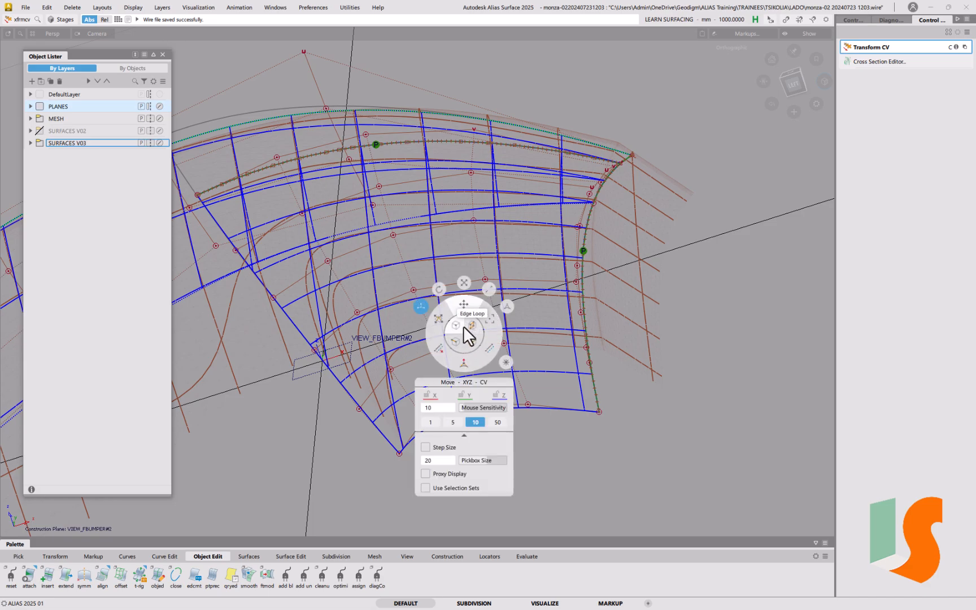
click(463, 325)
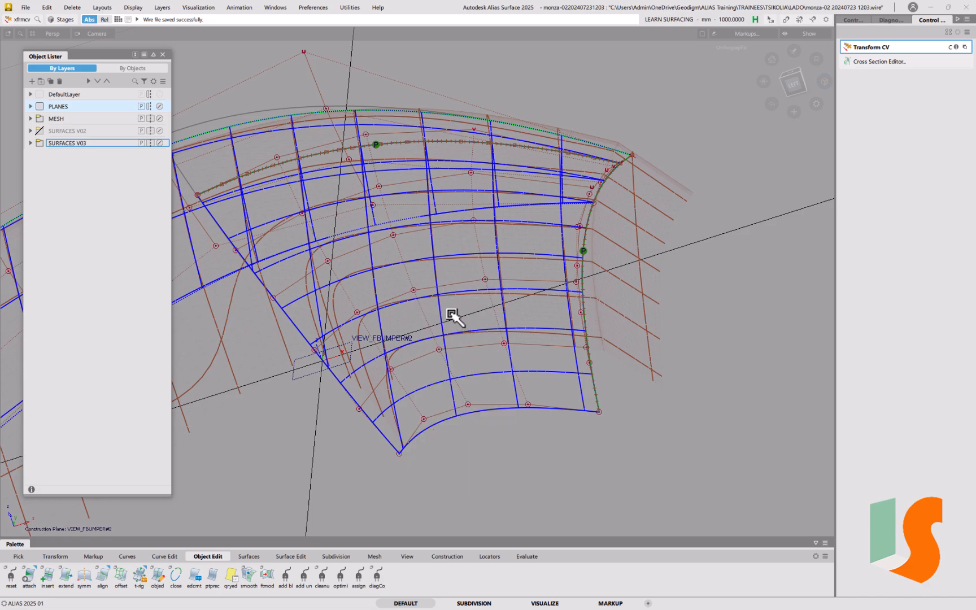
click(414, 292)
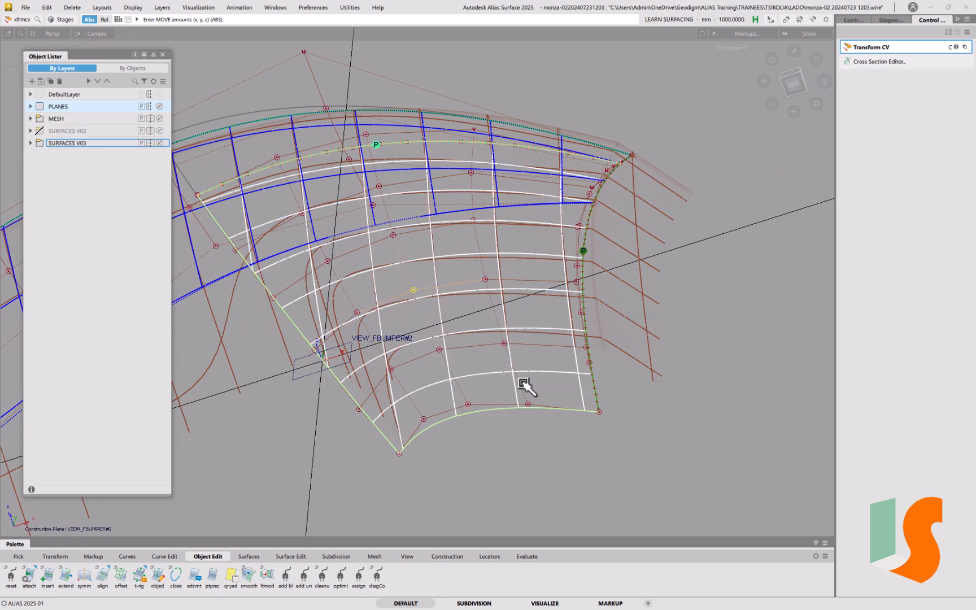
click(485, 279)
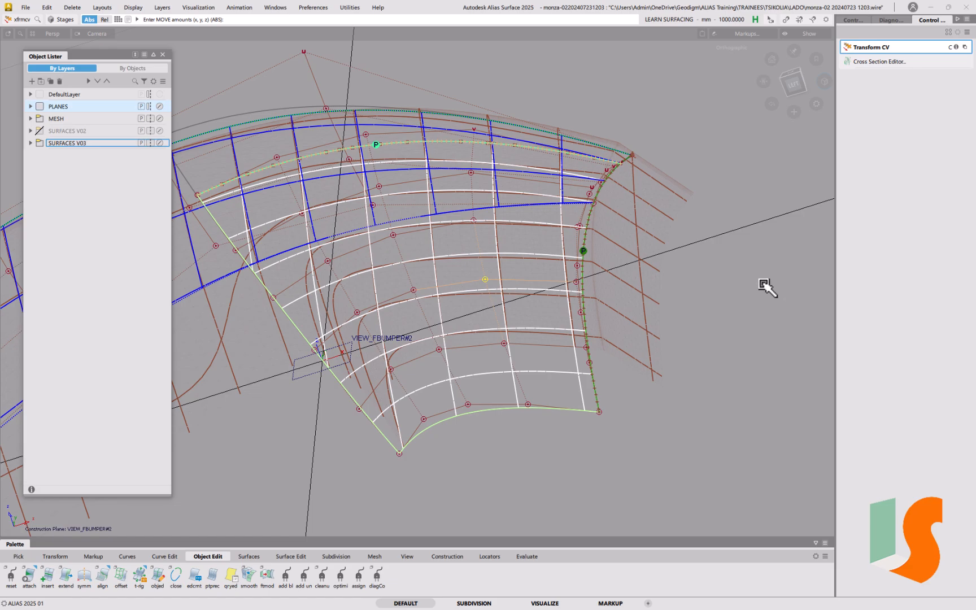
right_drag(765, 268, 736, 334)
key(space)
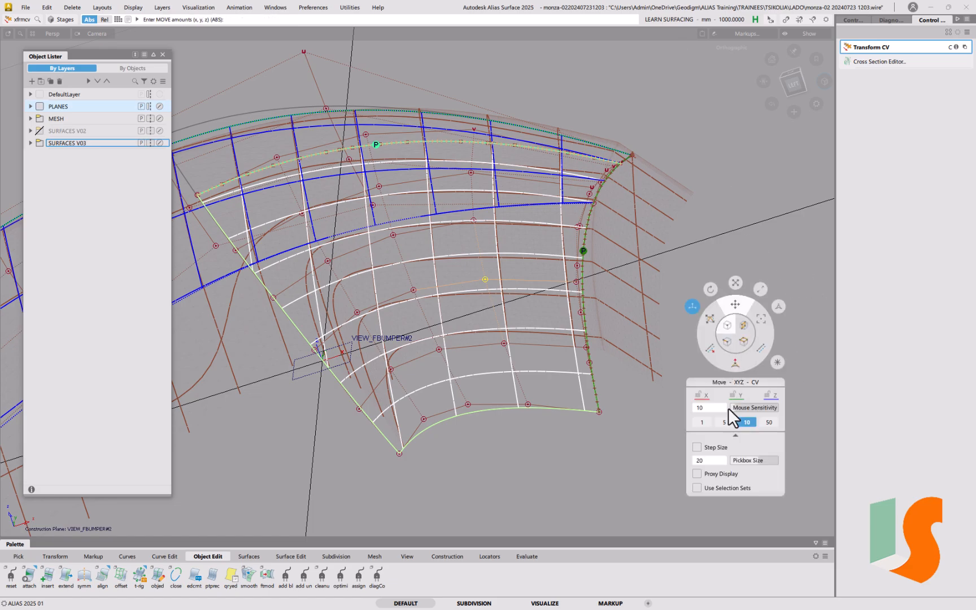
click(699, 426)
Pick the corner surface and delete its construction history.
ctrl+shift+drag(672, 413, 674, 350)
ctrl+shift+drag(481, 325, 465, 337)
click(500, 304)
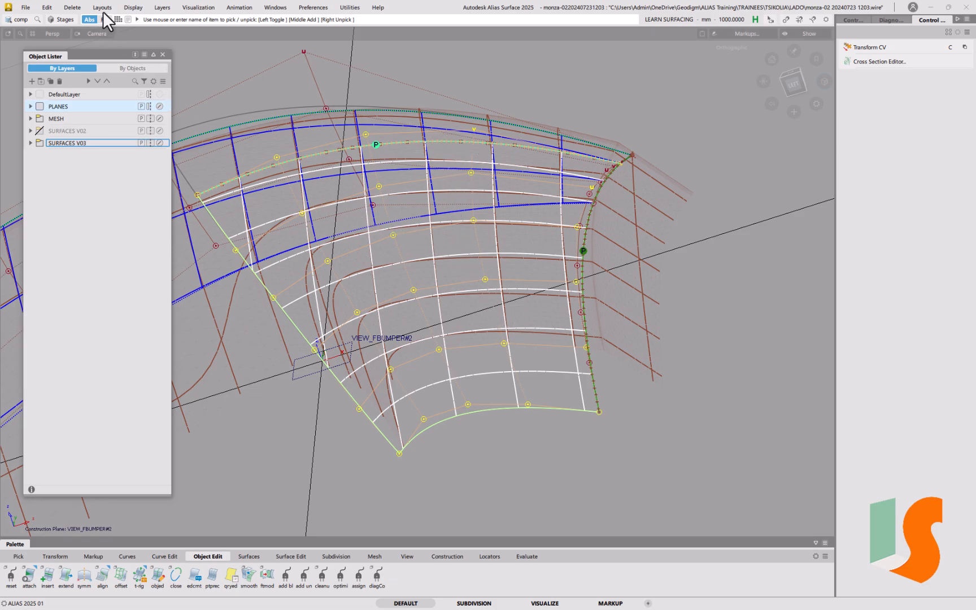
click(73, 8)
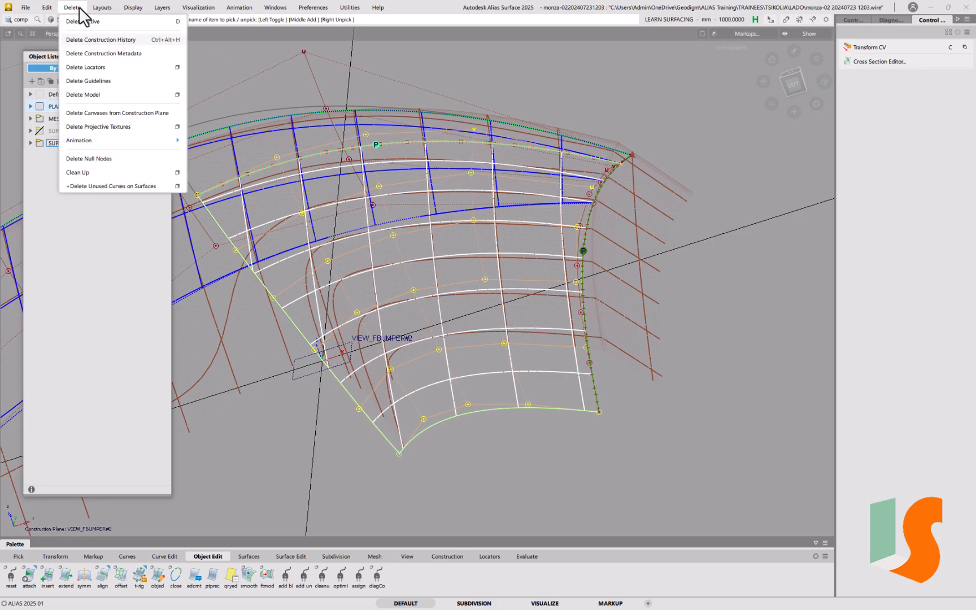
click(102, 39)
click(467, 349)
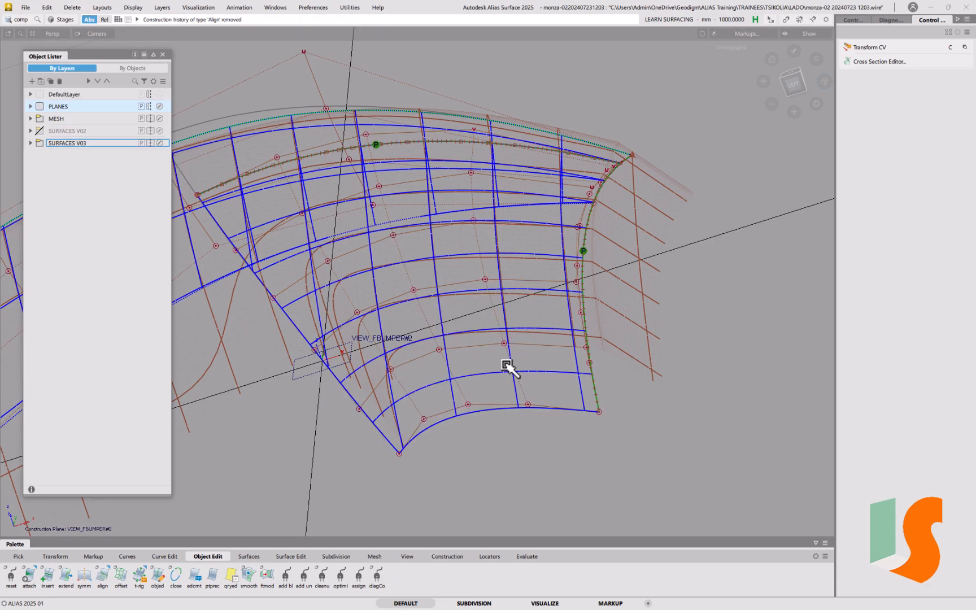
Pick the templated original surface beneath the corner surface and turn it back into a regular surface.
ctrl+shift+click(459, 379)
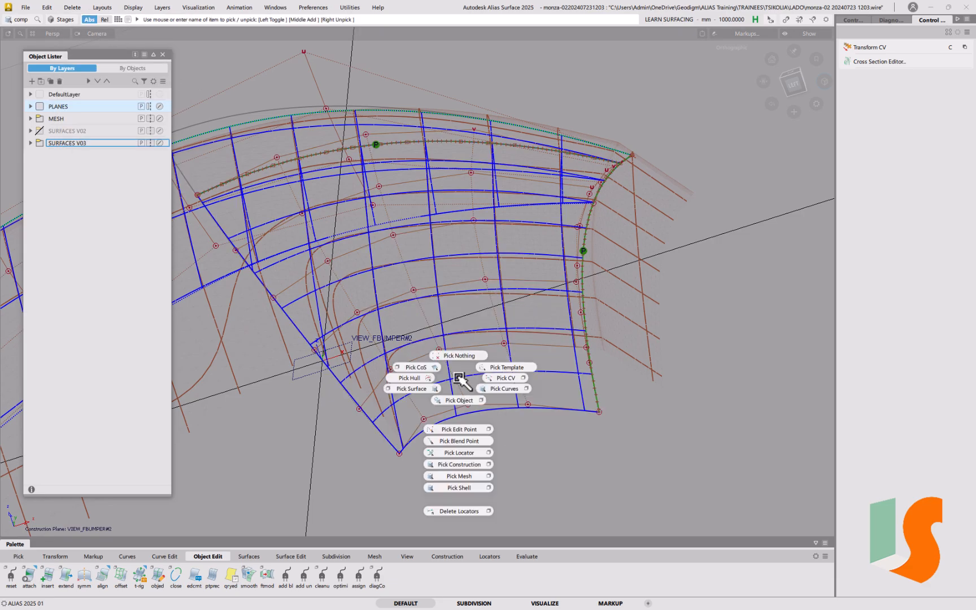
click(500, 367)
click(478, 184)
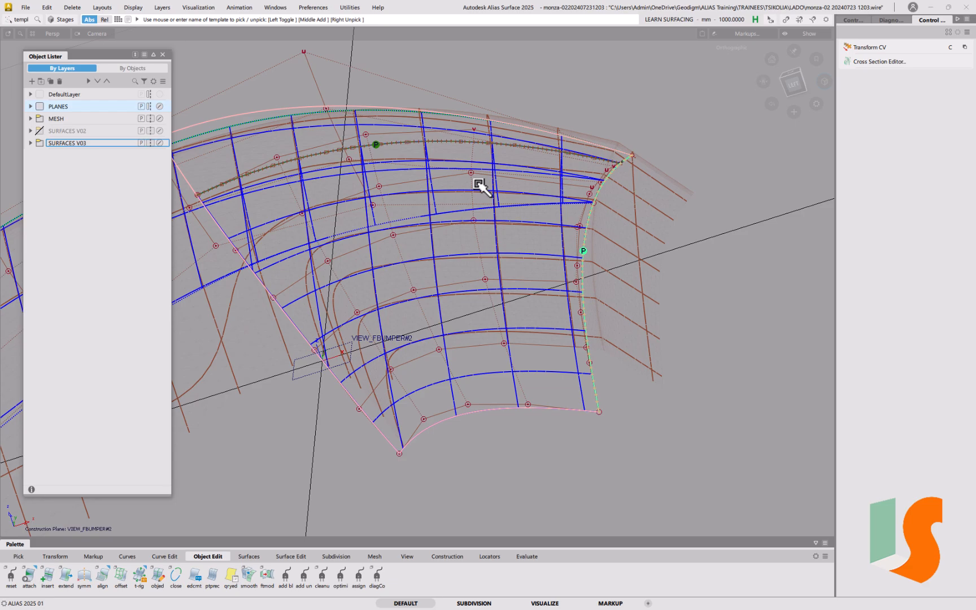
click(478, 184)
alt+shift+right_drag(496, 311, 497, 263)
Pick the original surface#151 overlapping the corner surface and delete it together with its construction history.
ctrl+shift+drag(507, 299, 481, 308)
alt+shift+right_drag(473, 404, 478, 454)
click(482, 417)
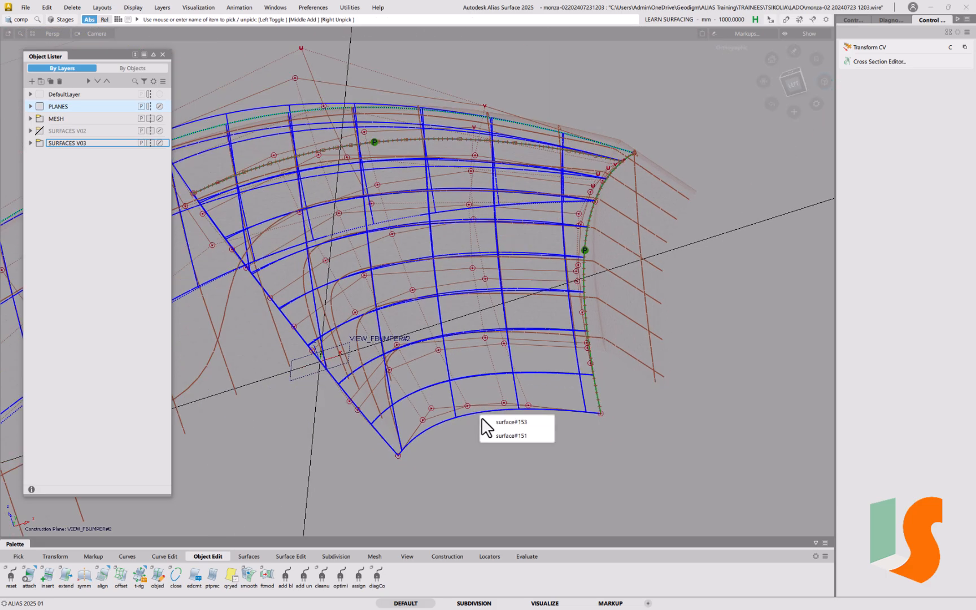
click(501, 434)
alt+shift+right_drag(495, 350, 464, 311)
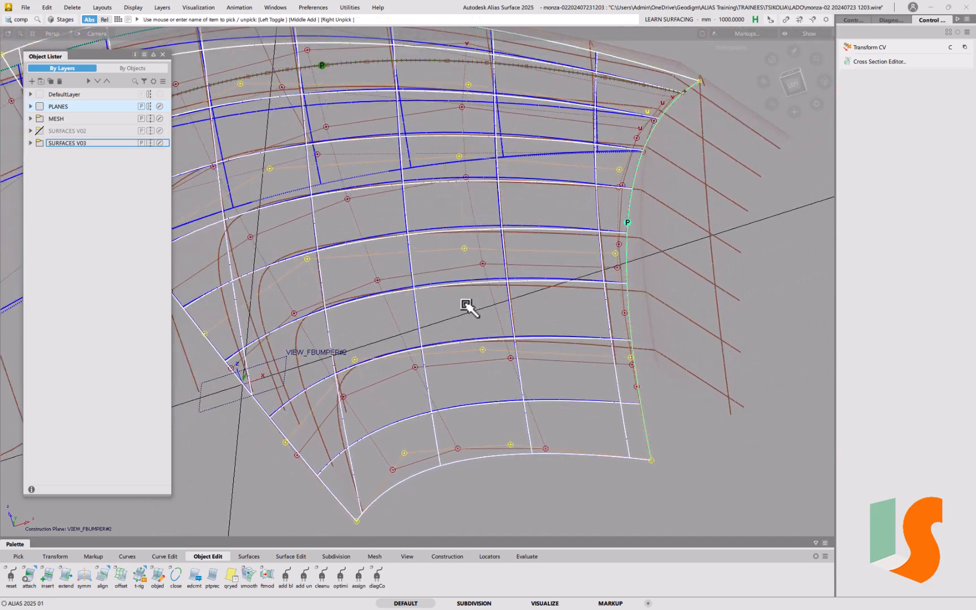
alt+shift+drag(521, 283, 557, 316)
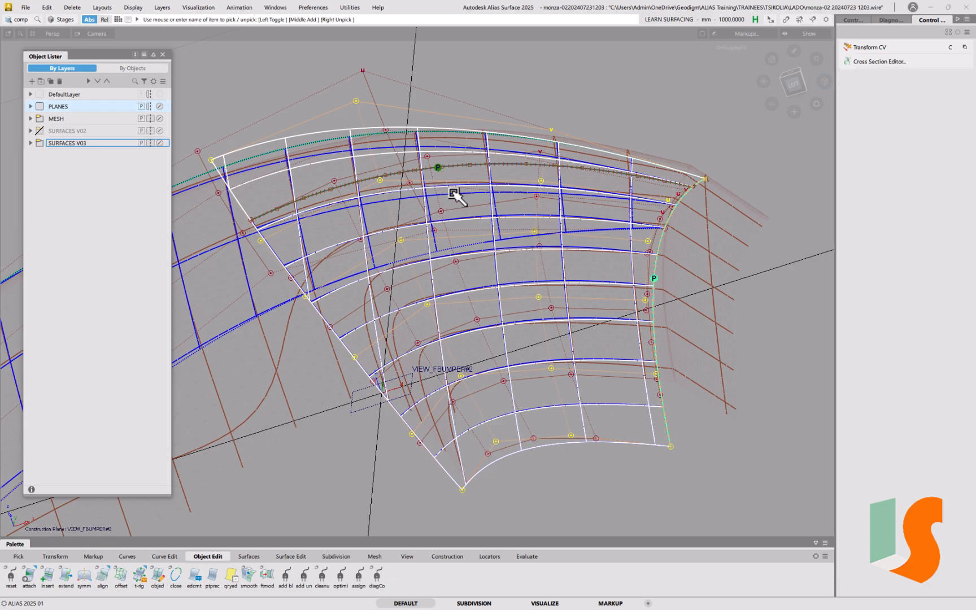
key(Delete)
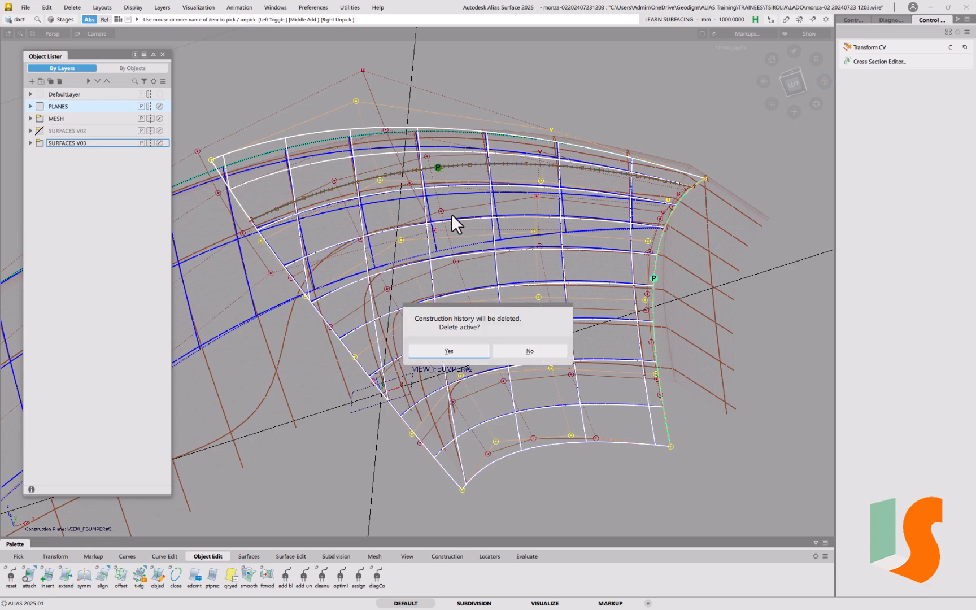
click(474, 353)
Examine how the remaining corner surface's cross sections follow the scan mesh from several angles.
alt+shift+middle_drag(606, 388, 557, 388)
alt+shift+drag(553, 386, 564, 364)
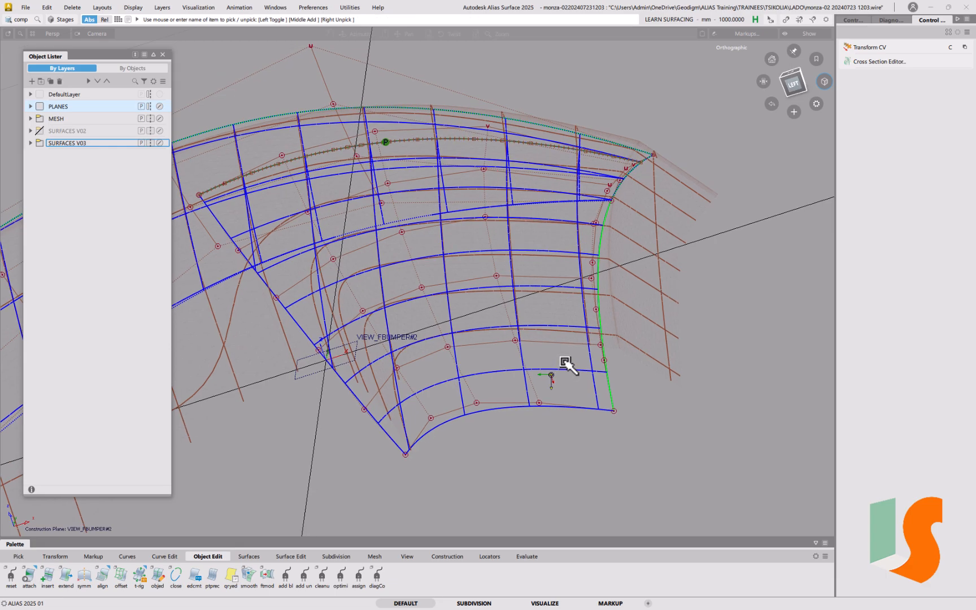
alt+shift+right_drag(565, 364, 579, 386)
alt+shift+middle_drag(579, 386, 582, 397)
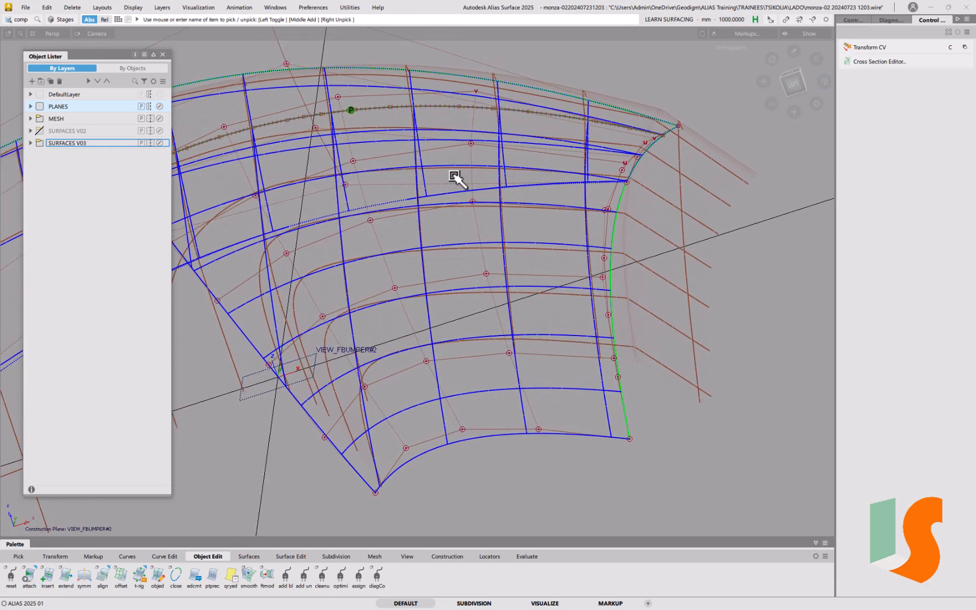
alt+shift+middle_drag(493, 179, 602, 221)
alt+shift+right_drag(602, 221, 566, 211)
mouse_move(501, 193)
alt+shift+mouse_down()
mouse_move(508, 209)
mouse_move(500, 189)
alt+shift+mouse_up()
alt+shift+click(500, 185)
alt+shift+middle_drag(588, 217, 562, 210)
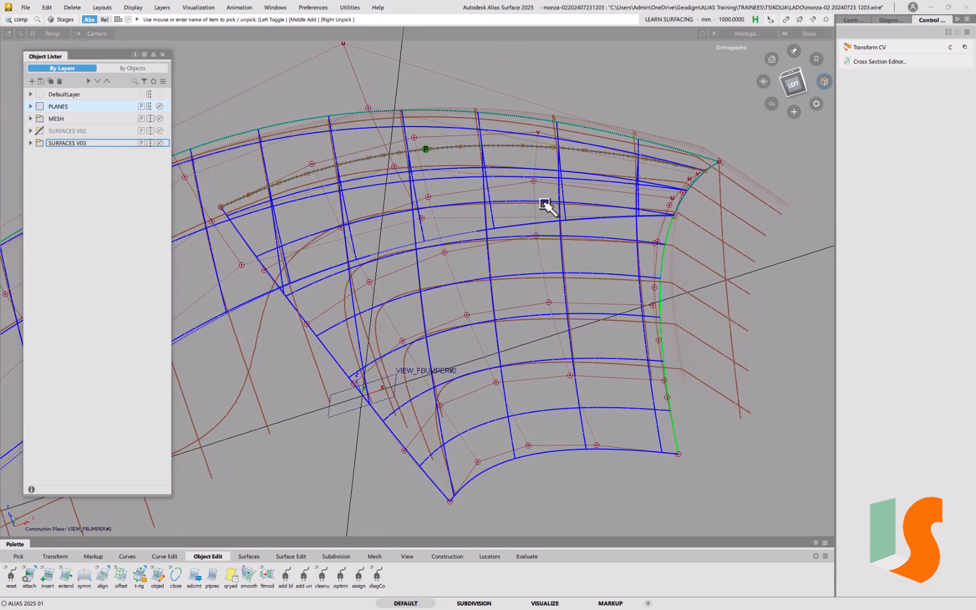
Move the two middle CVs in the second-lowest row of the corner surface slightly to even out that row.
key(c)
click(533, 225)
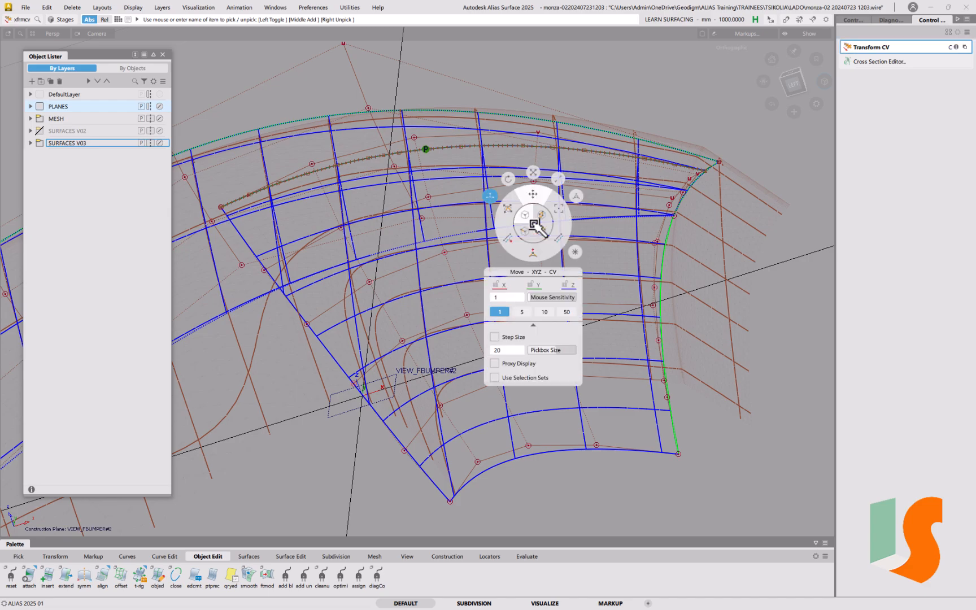
click(534, 198)
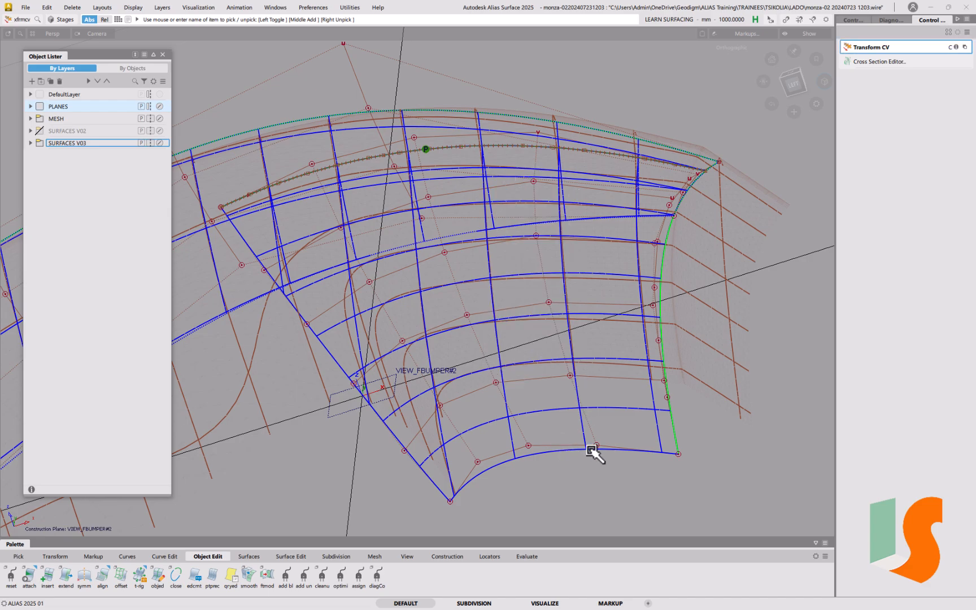
click(570, 376)
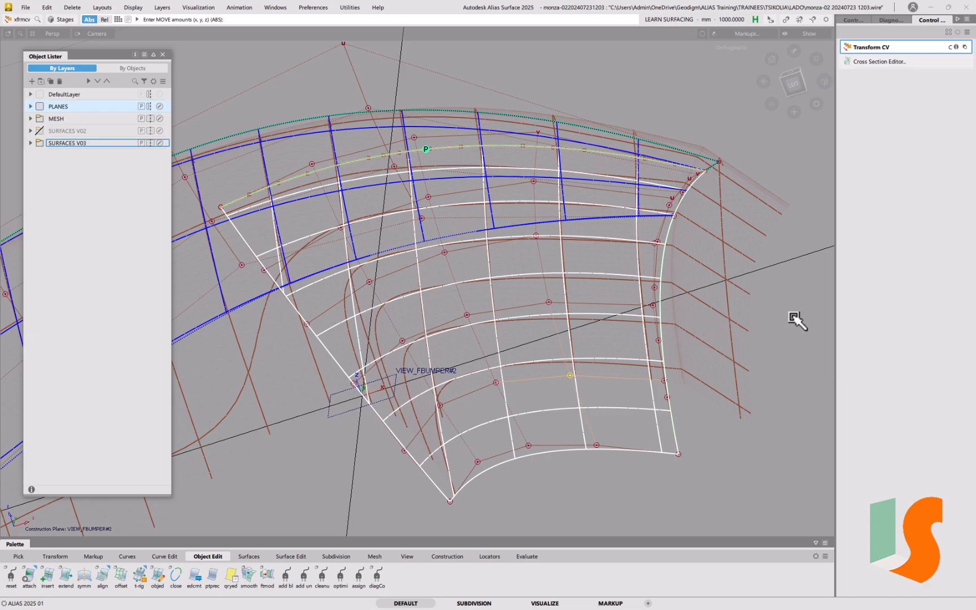
right_drag(792, 311, 788, 323)
click(496, 384)
mouse_move(546, 484)
right_down()
mouse_move(546, 501)
mouse_move(544, 478)
right_up()
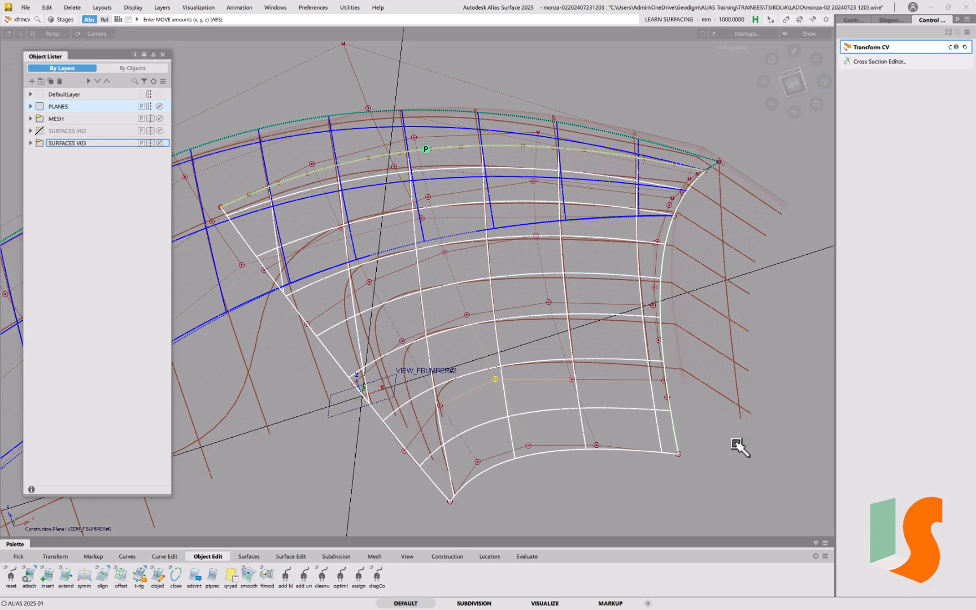
click(573, 381)
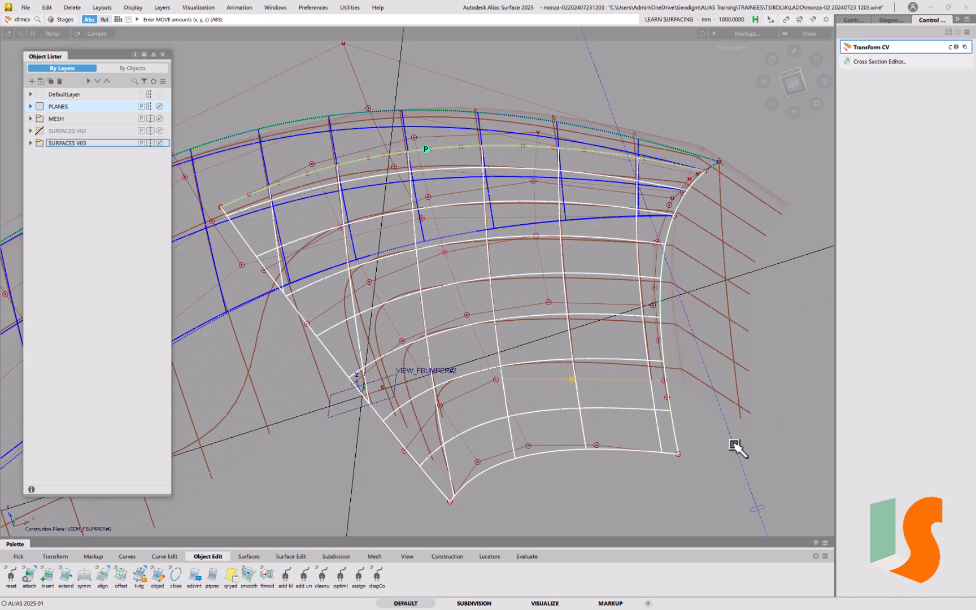
right_drag(734, 445, 733, 440)
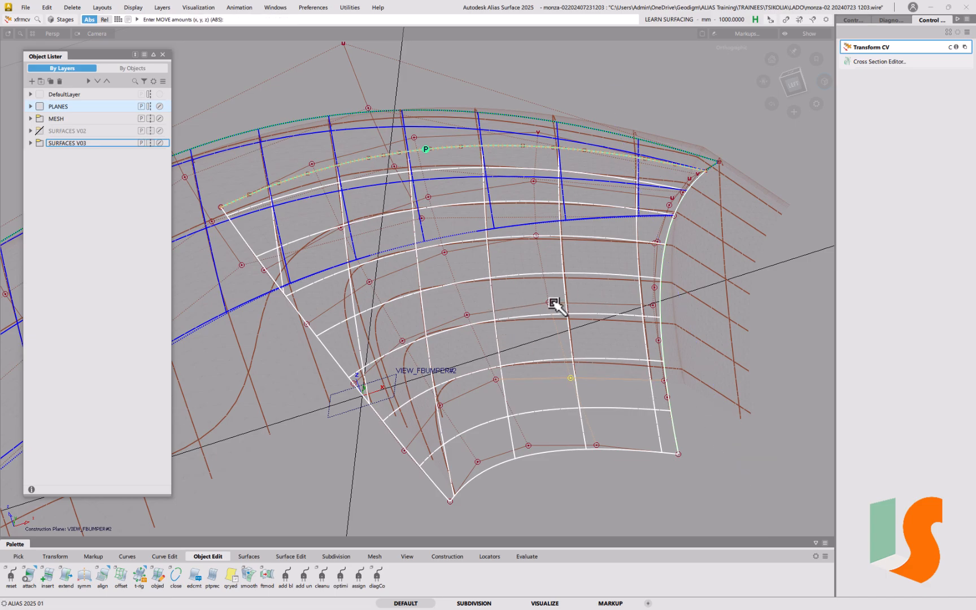
Fine-tune a CV on the corner surface's lower edge and the inner CVs of the row halfway up.
click(597, 446)
right_drag(726, 436, 720, 435)
click(466, 312)
right_drag(747, 462, 746, 460)
click(548, 304)
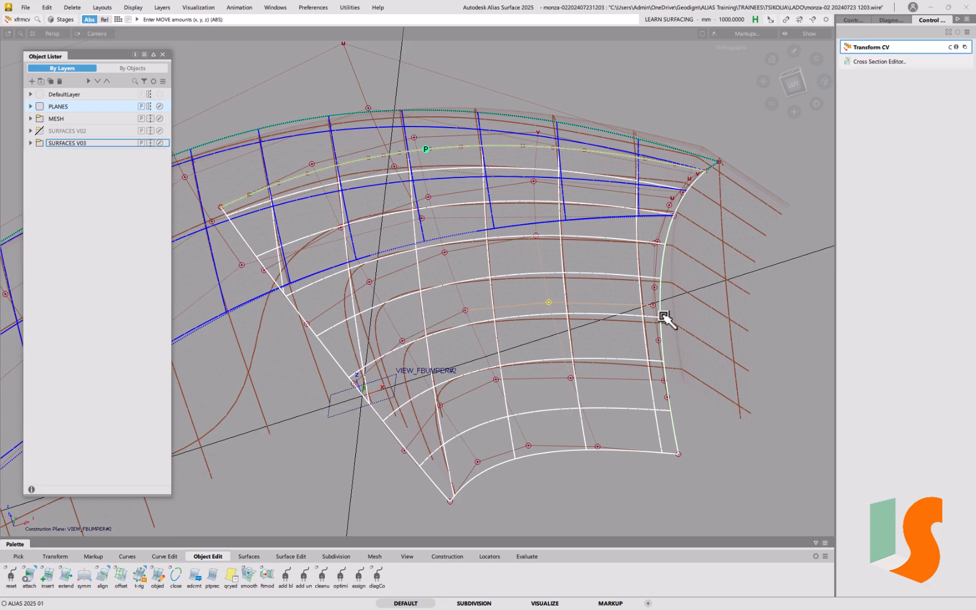
click(785, 363)
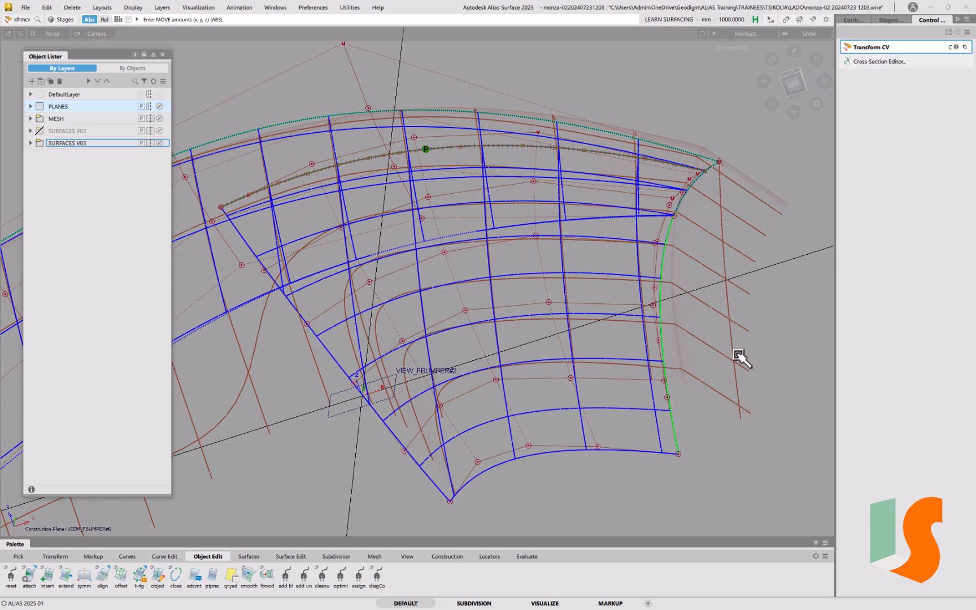
Measure the curve-to-curve deviation between the corner surface's outer side edge and the free curve beside it.
click(489, 556)
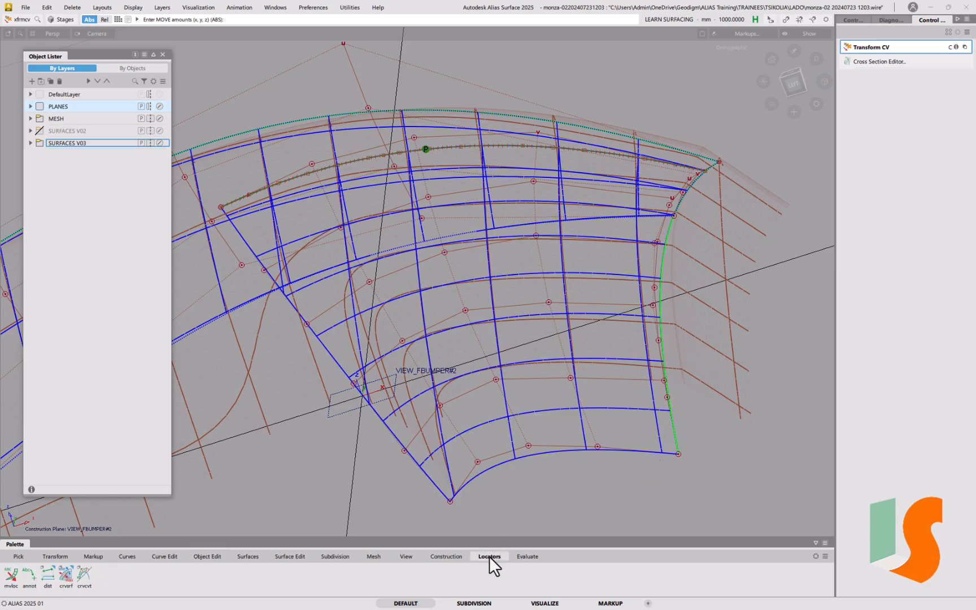
drag(72, 582, 103, 569)
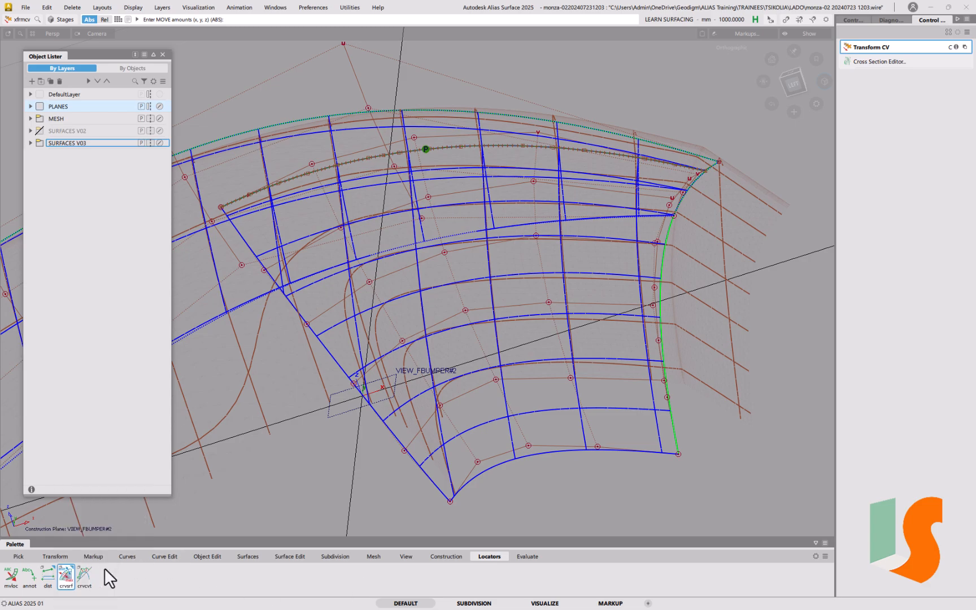
click(671, 422)
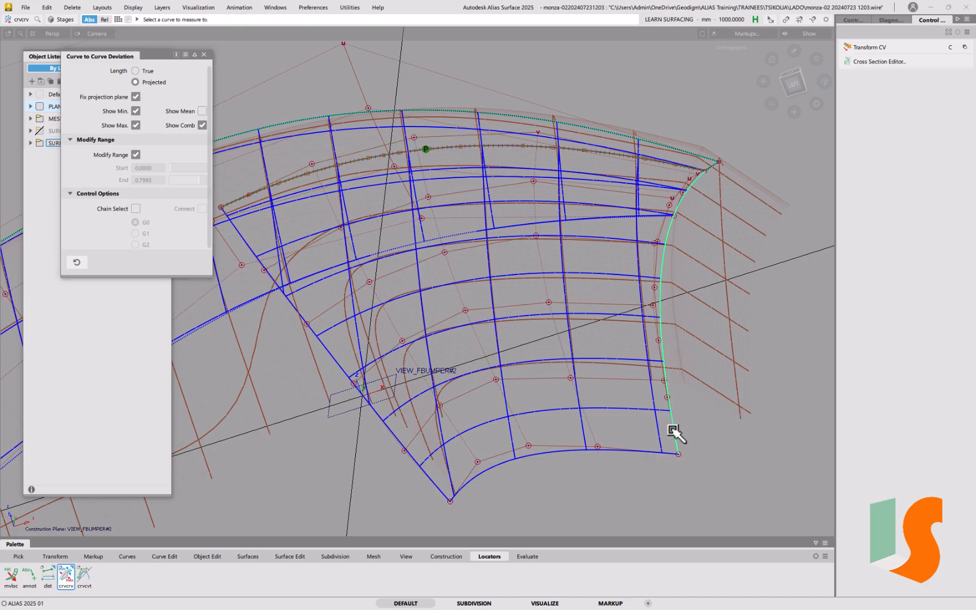
mouse_move(672, 431)
click(699, 450)
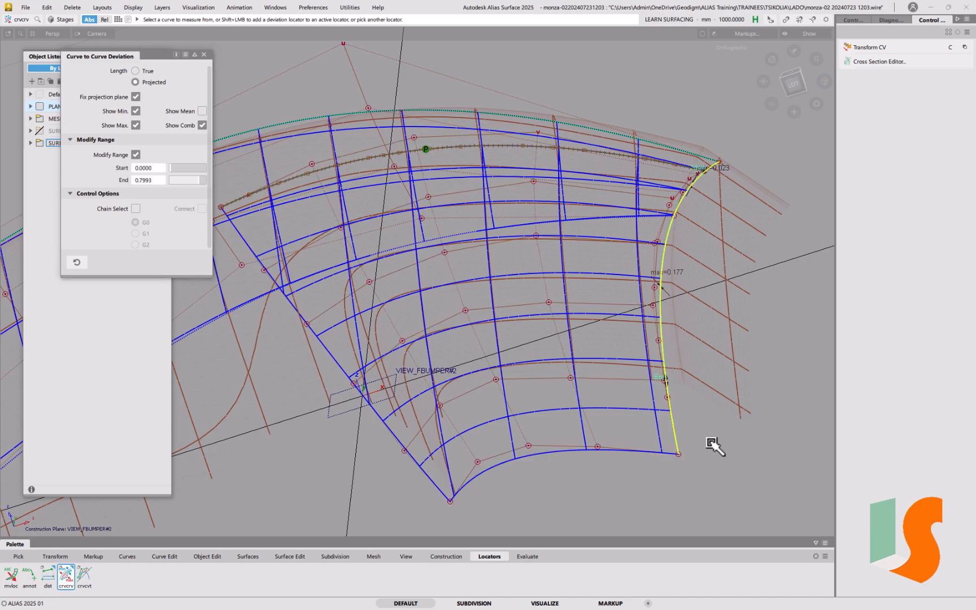
Align the corner surface's outer side edge to the free curve with G0 continuity, without creating history, as a partial alignment.
click(212, 556)
click(97, 576)
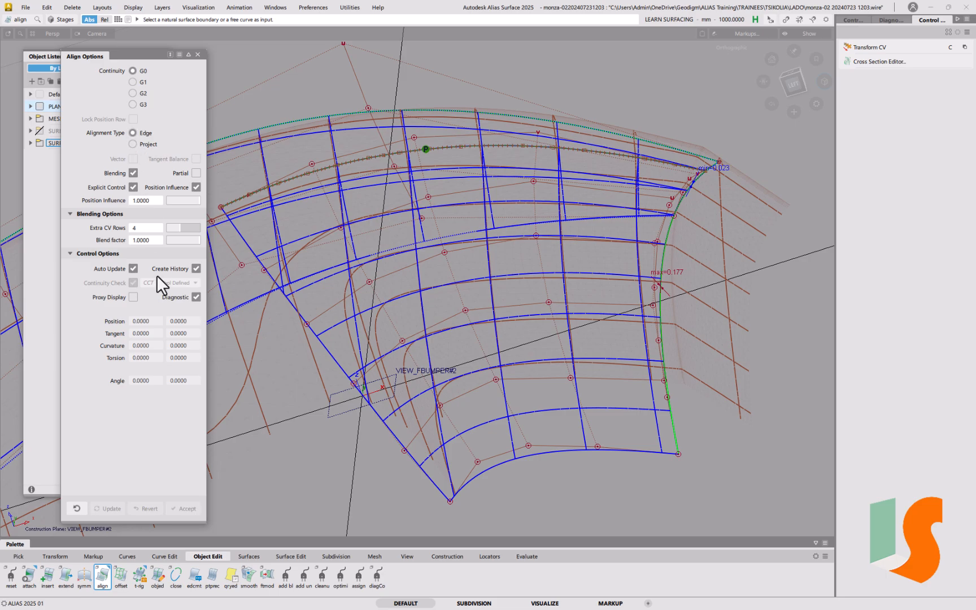
click(195, 268)
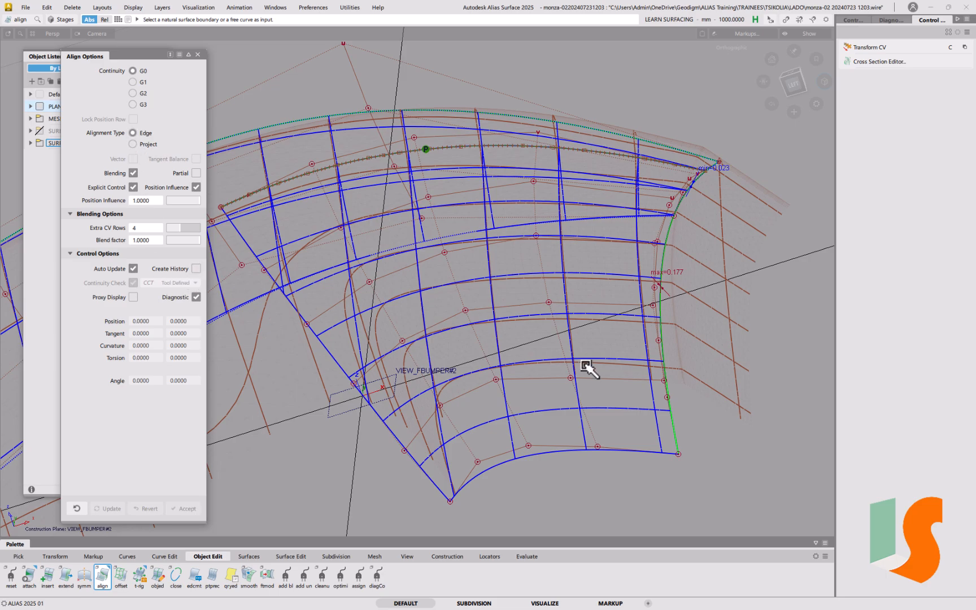
click(676, 429)
click(697, 447)
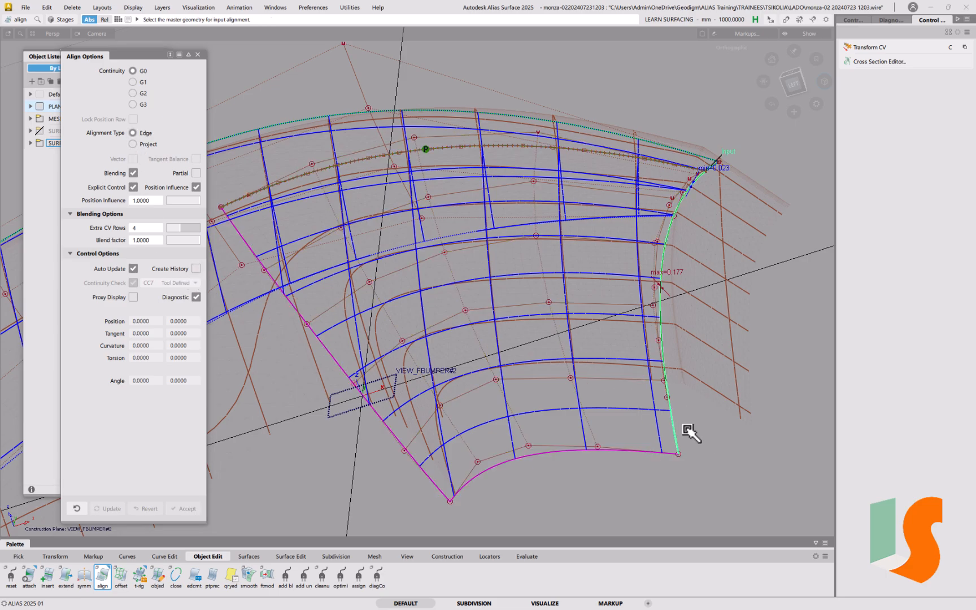
click(676, 429)
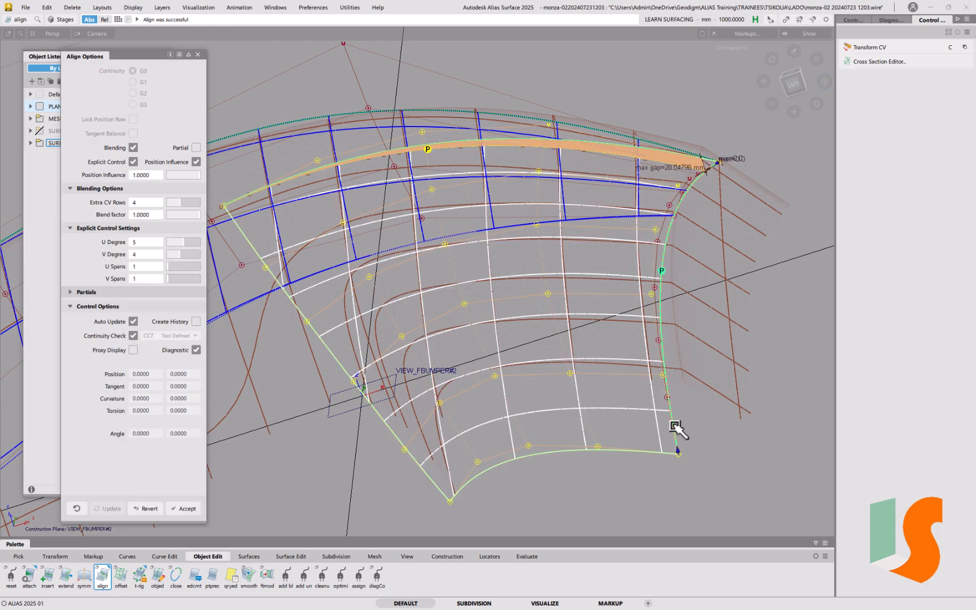
click(196, 148)
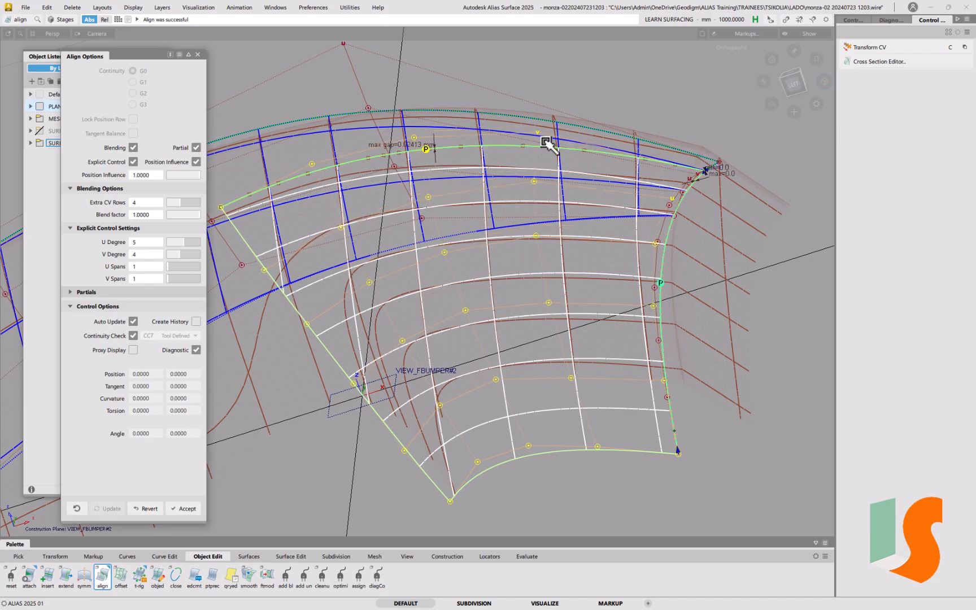
Turn off blending for the side-edge alignment, set the position influence to 0, and finish the alignment.
alt+shift+drag(562, 148, 554, 164)
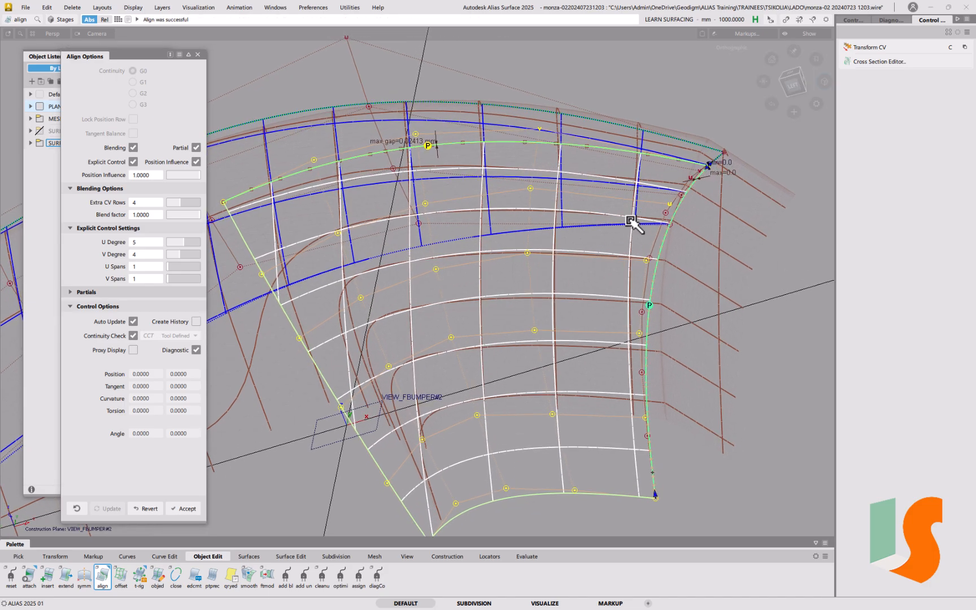
click(132, 148)
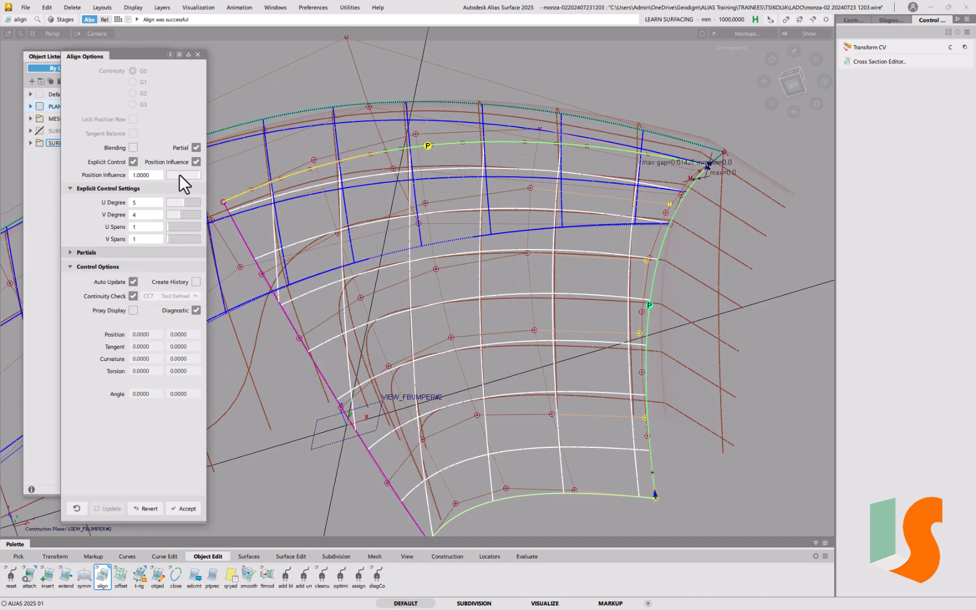
drag(193, 173, 107, 173)
click(168, 175)
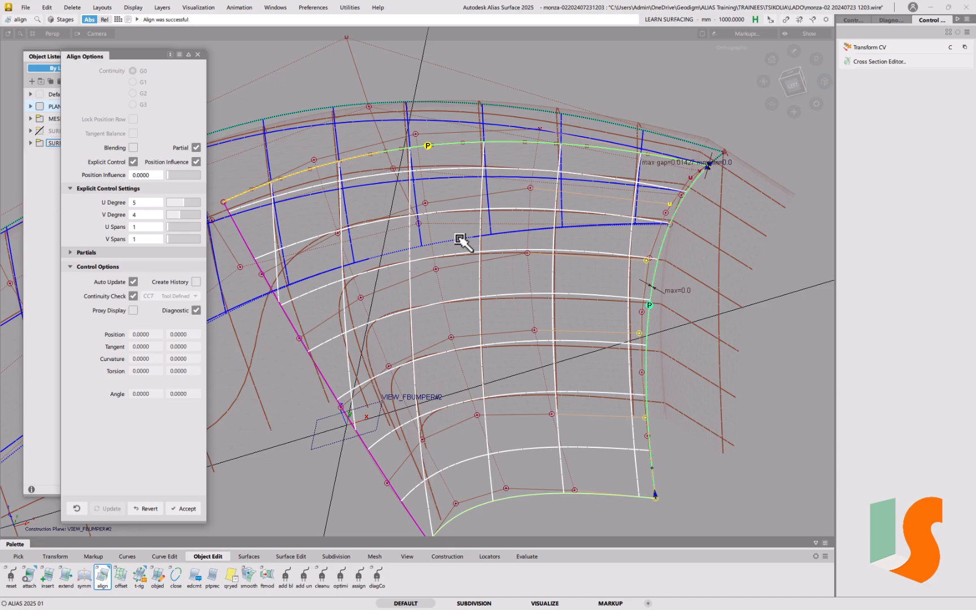
alt+shift+drag(653, 165, 666, 151)
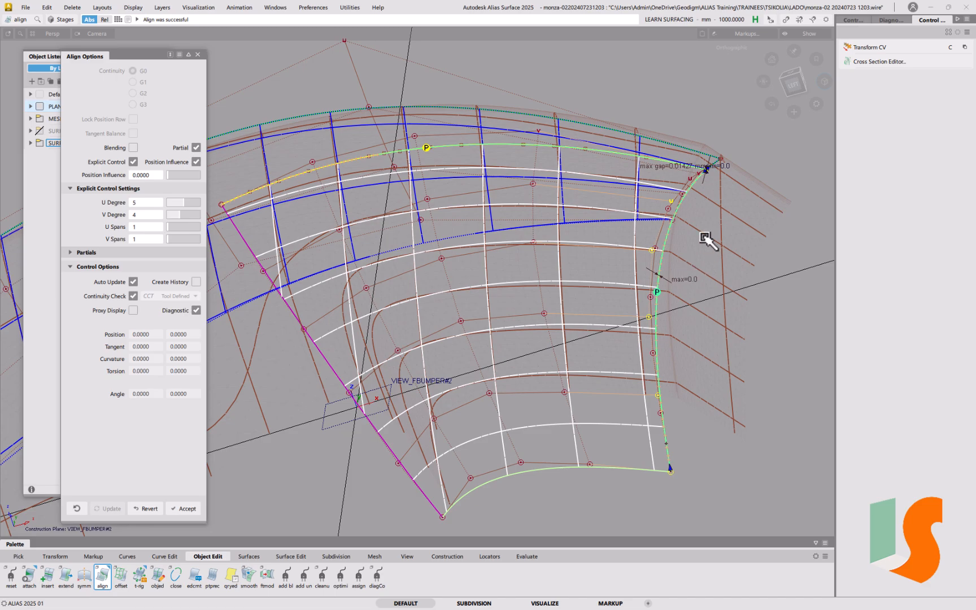
key(space)
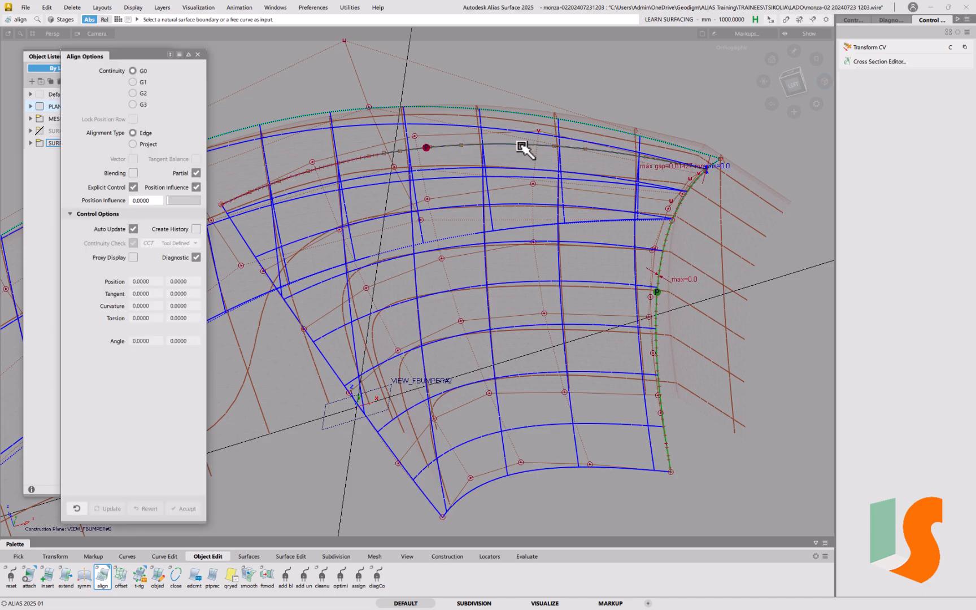
Realign the corner surface's upper edge to the projected curve on the long surface with position influence 1.
click(511, 145)
click(511, 145)
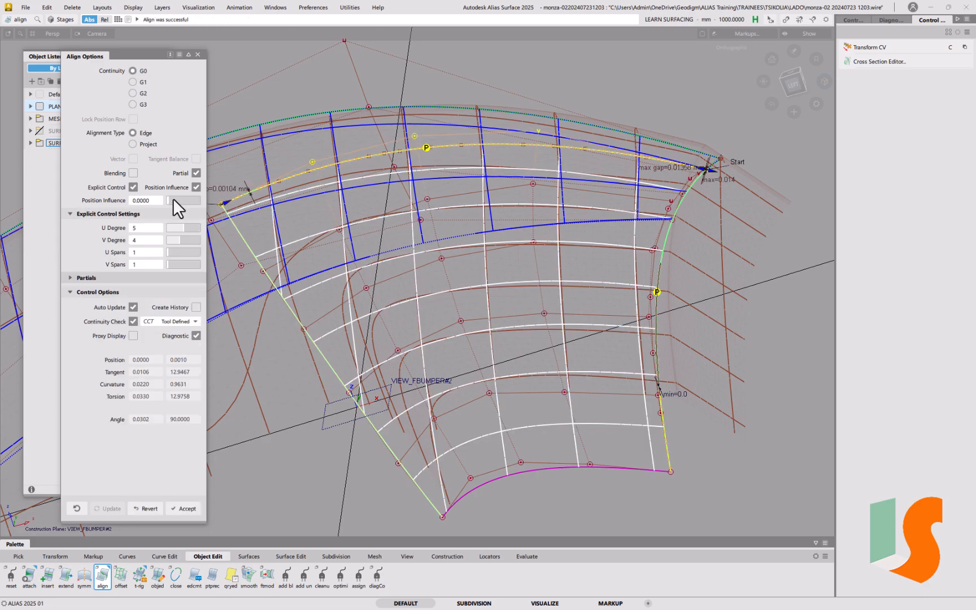
drag(173, 199, 207, 199)
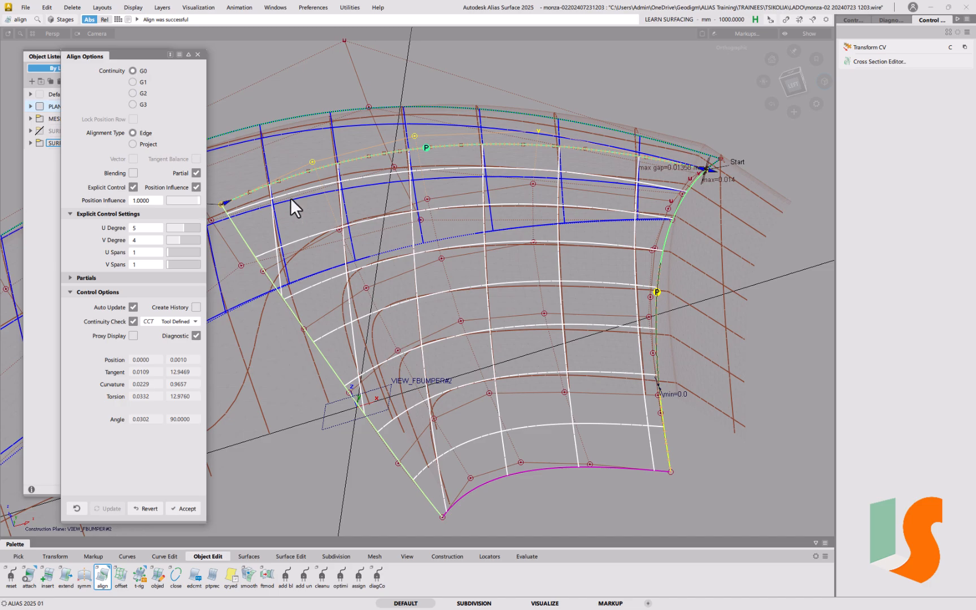
alt+shift+drag(755, 229, 664, 247)
alt+shift+middle_drag(638, 251, 658, 207)
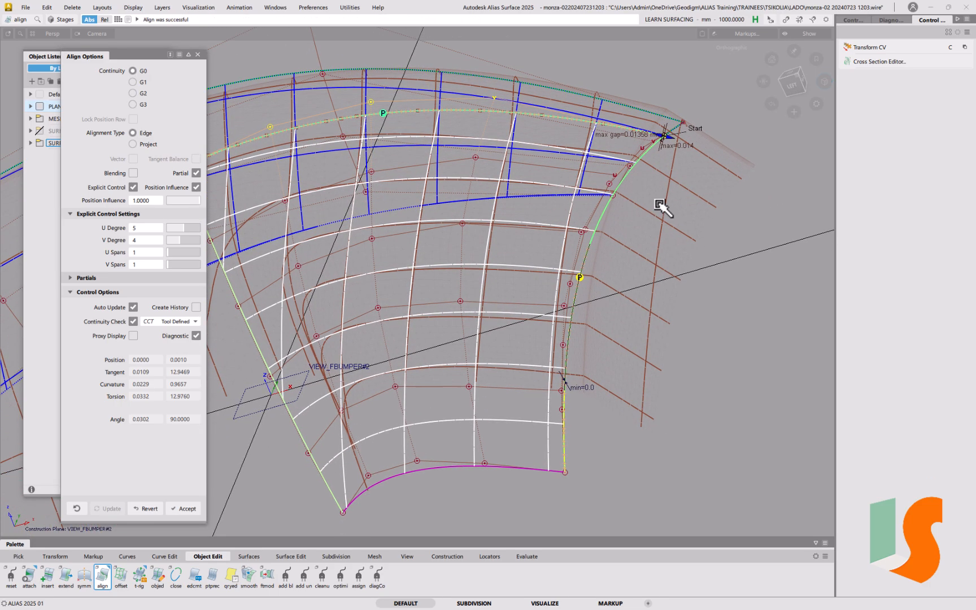
click(680, 154)
Examine up close the gap where the corner surface's upper corner meets the long surface's end edge and the curve.
alt+shift+drag(693, 148, 630, 192)
alt+shift+right_drag(629, 192, 556, 255)
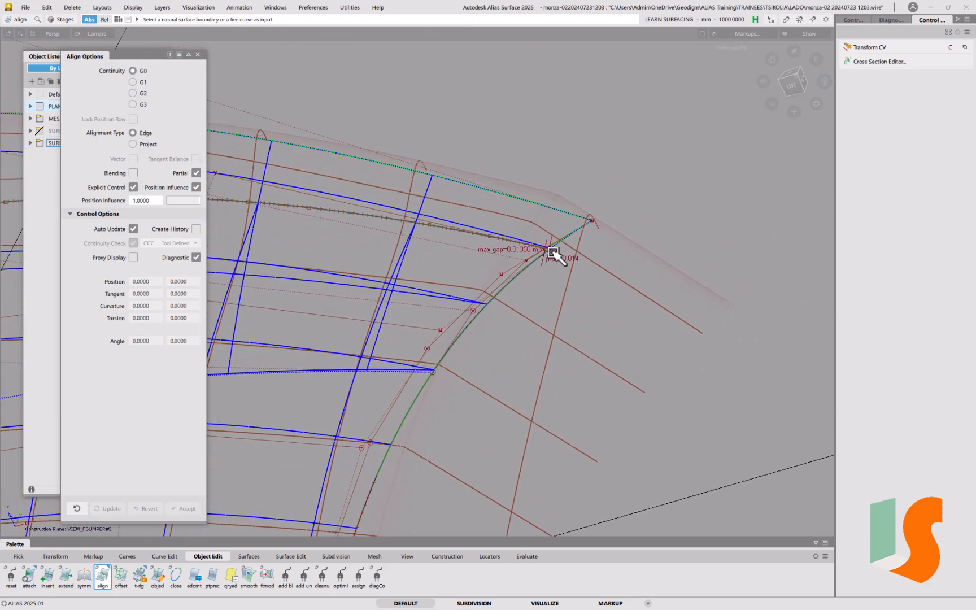
scroll(571, 237, up, 3)
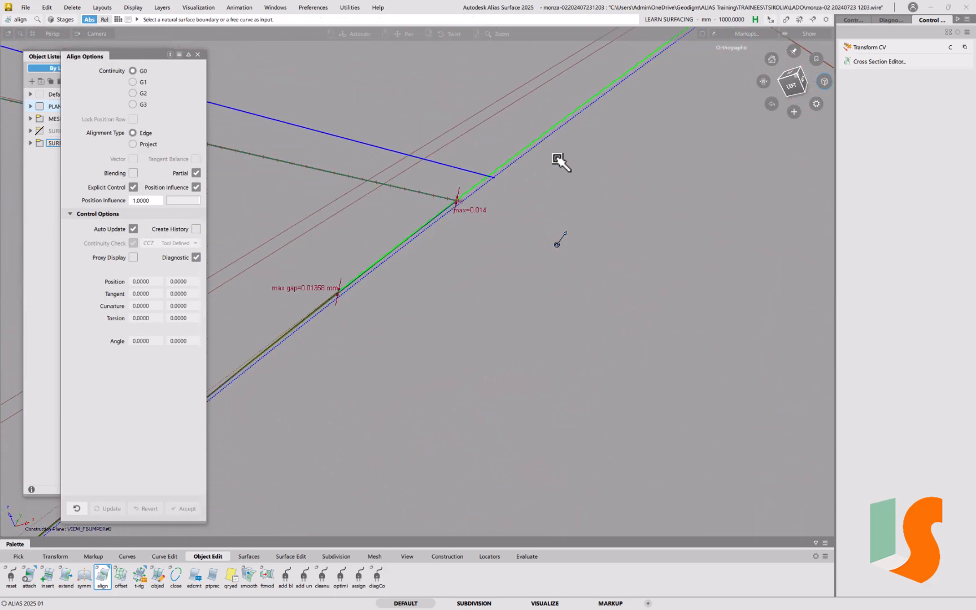
ctrl+shift+click(501, 186)
ctrl+shift+drag(500, 186, 517, 174)
click(515, 166)
alt+shift+right_drag(536, 153, 541, 342)
alt+shift+drag(541, 342, 582, 219)
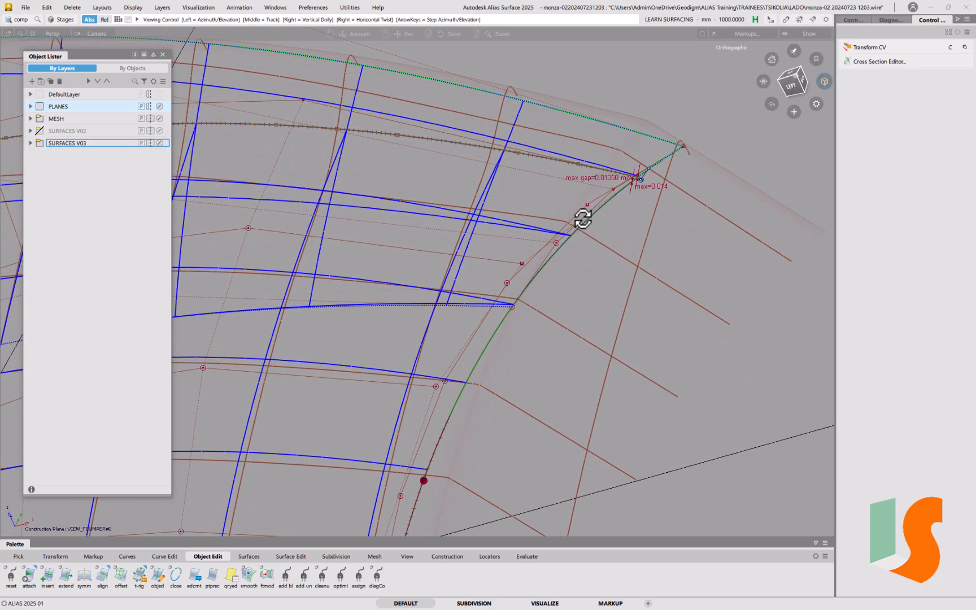
Align the long surface's end edge (surface#150) to the free curve as a partial G0 alignment with position influence 1.
double_click(102, 577)
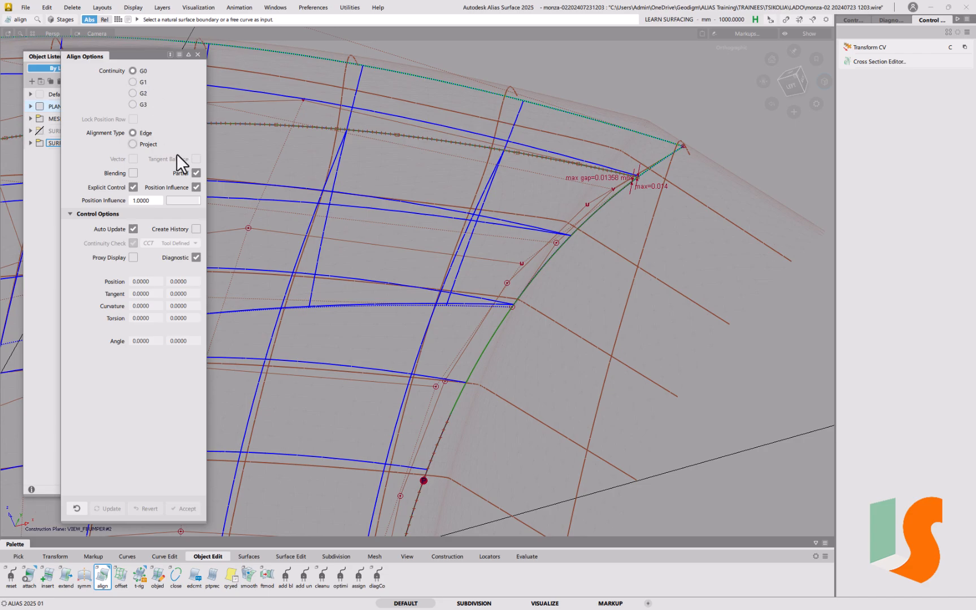
click(662, 165)
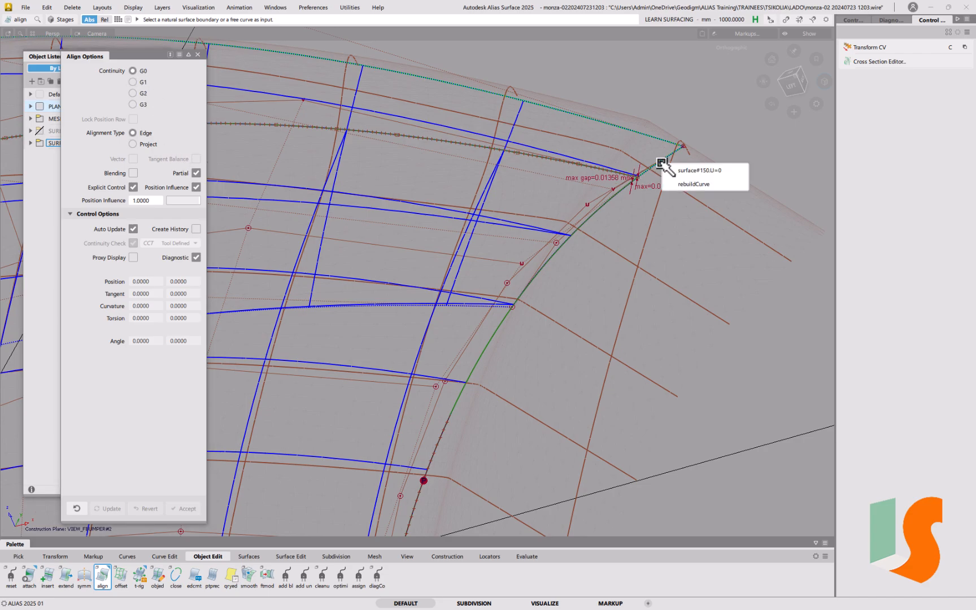
click(677, 166)
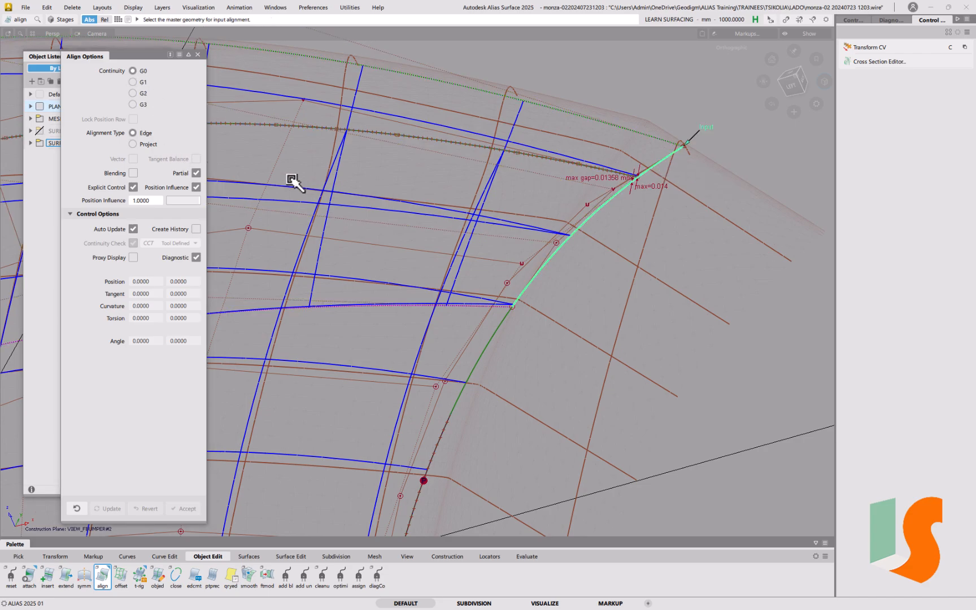
click(663, 164)
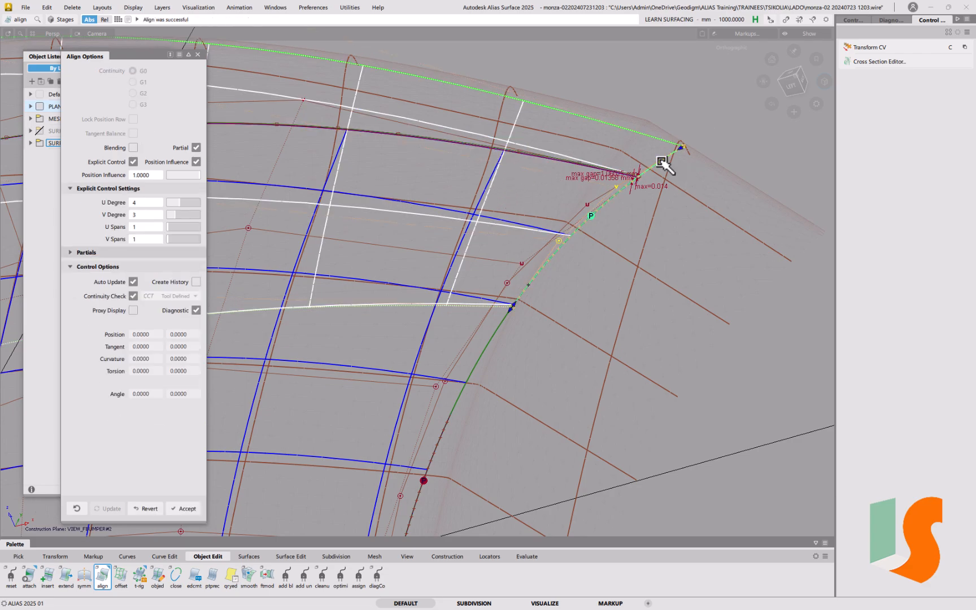
alt+shift+right_drag(641, 209, 632, 244)
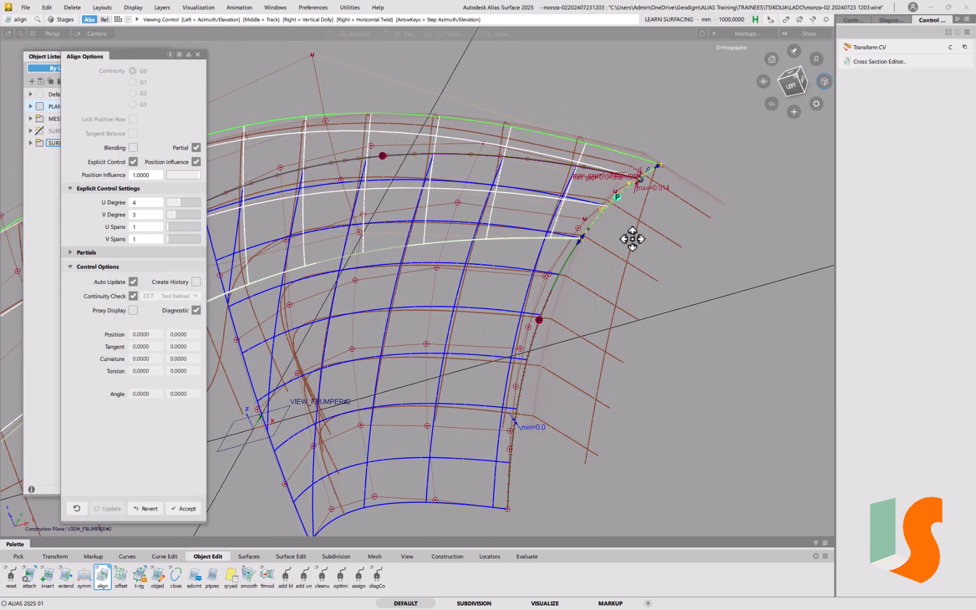
alt+shift+middle_drag(632, 244, 636, 229)
drag(188, 176, 225, 173)
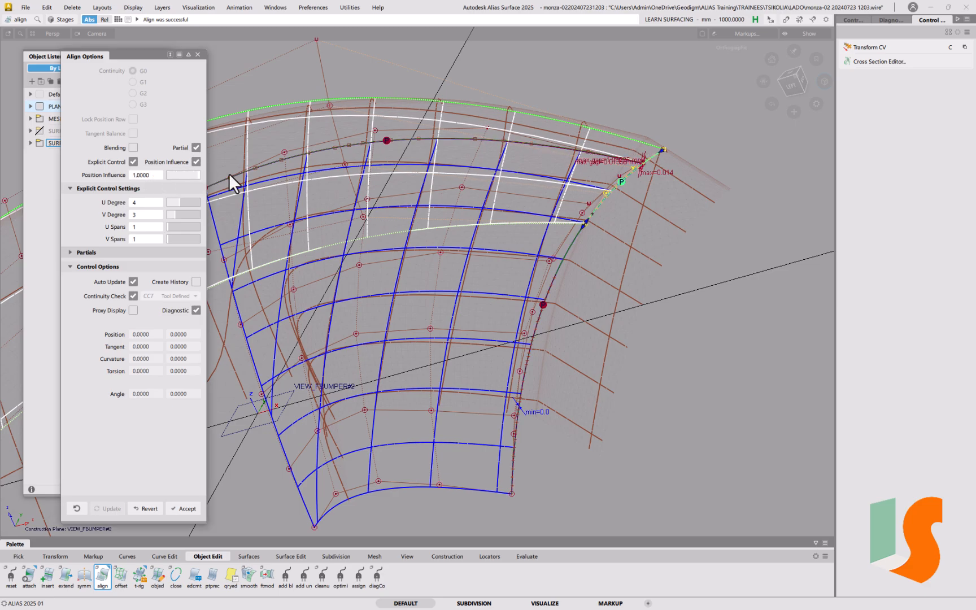
click(649, 258)
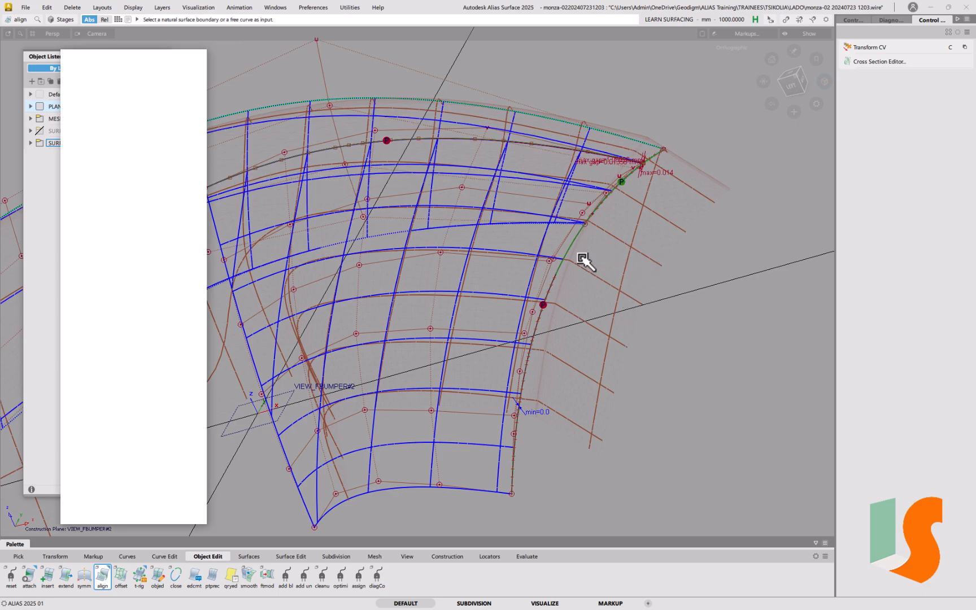
Align the corner surface's side edge to the free curve as a partial G0 alignment with position influence 1.
click(570, 248)
click(583, 255)
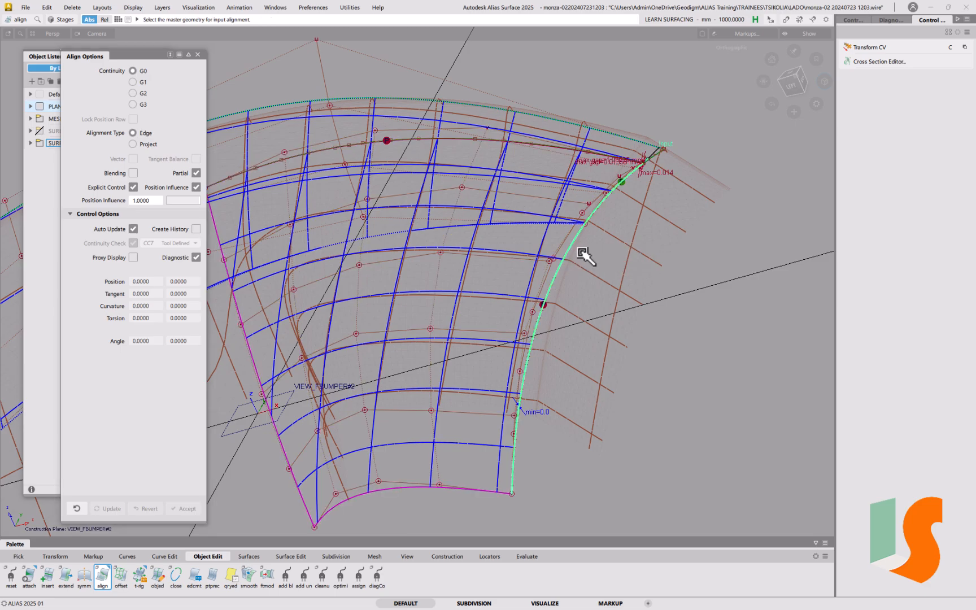
click(575, 248)
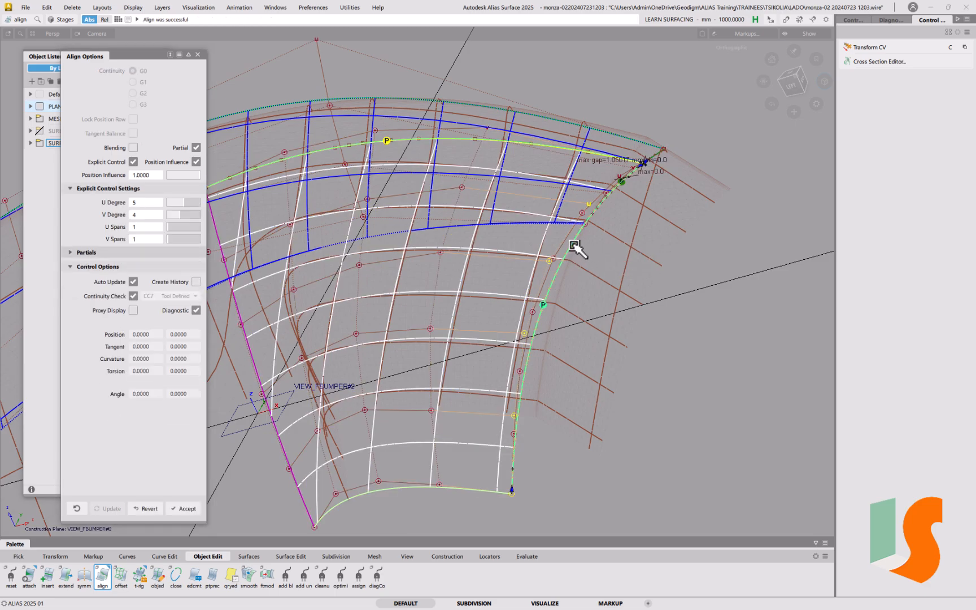
click(646, 300)
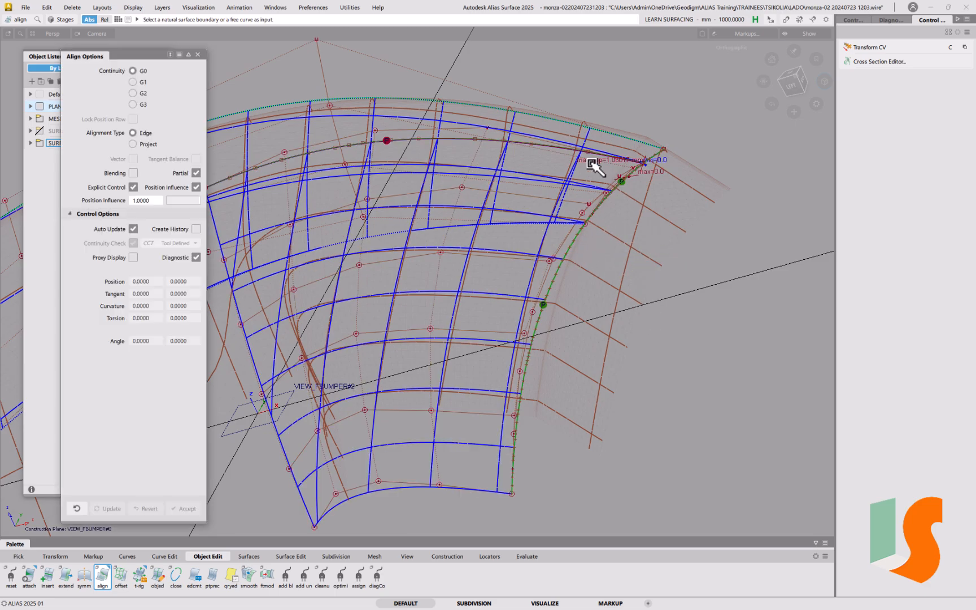
Realign the corner surface's upper edge to the curve on the long surface with Partial off, trying position influence 0.85.
click(562, 150)
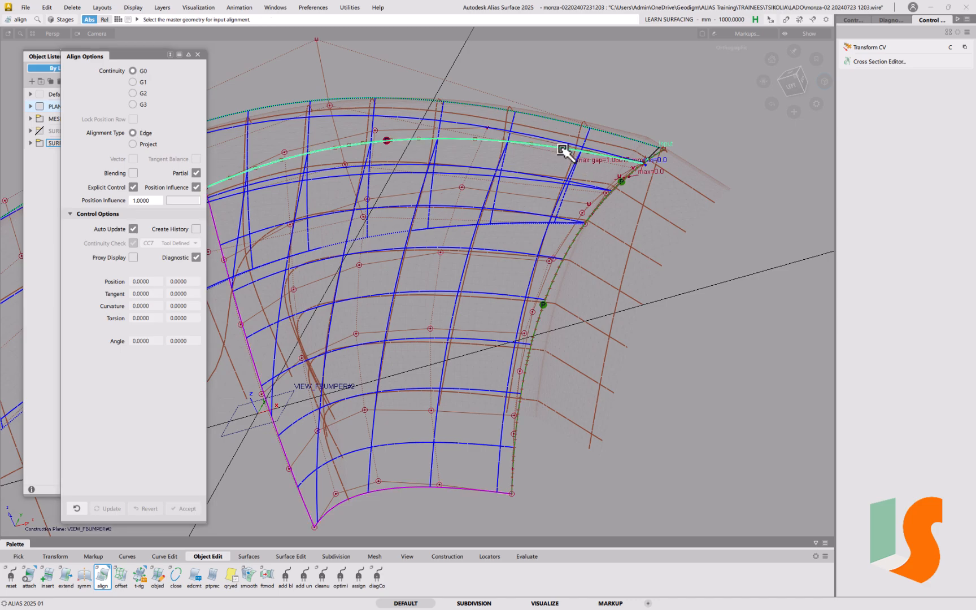
click(194, 173)
click(542, 148)
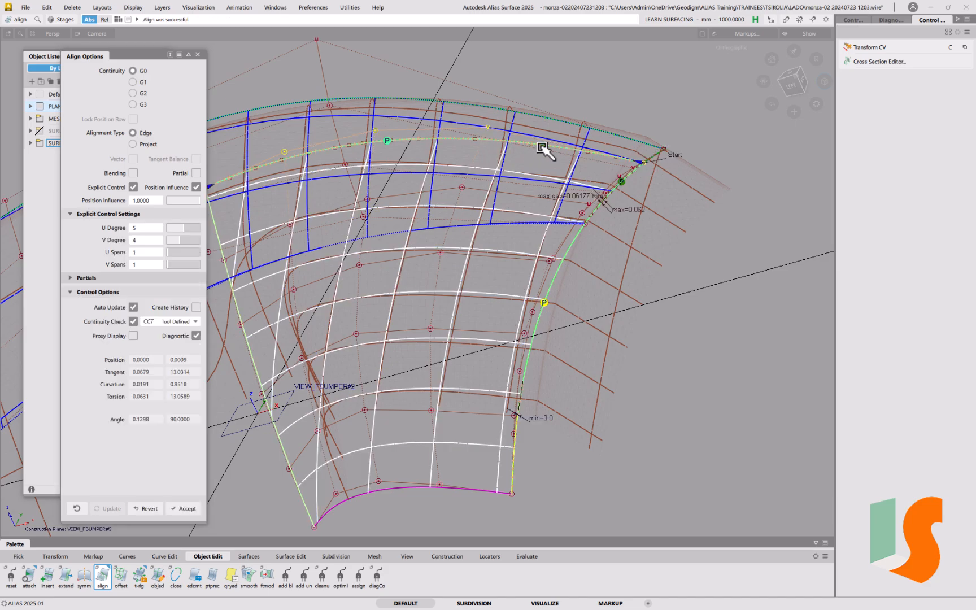
alt+shift+drag(579, 235, 314, 226)
mouse_move(536, 296)
alt+shift+mouse_down()
mouse_move(483, 298)
mouse_move(523, 283)
alt+shift+mouse_up()
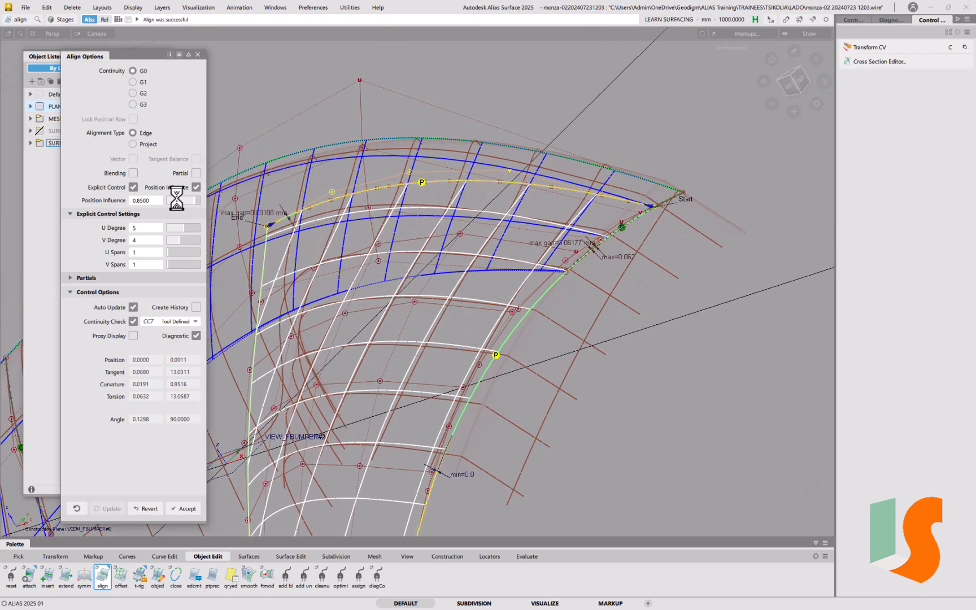
click(674, 334)
Realign the side edge of the corner surface (surface#153, V=0) to the curve with Partial on and position influence 1.
alt+shift+drag(599, 238, 600, 250)
alt+shift+right_drag(641, 274, 628, 145)
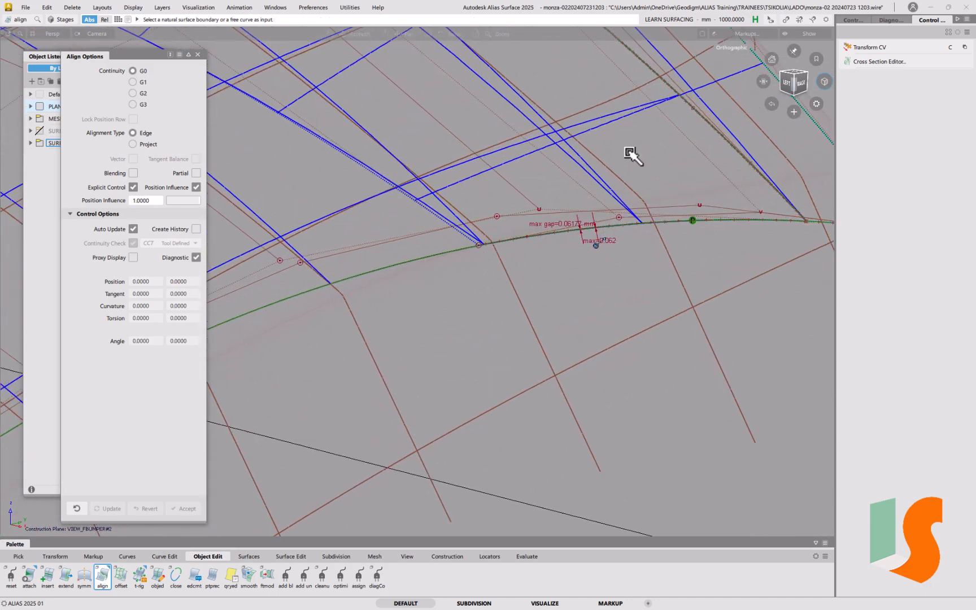
mouse_move(628, 240)
alt+shift+mouse_down()
mouse_move(563, 260)
mouse_move(538, 241)
alt+shift+mouse_up()
alt+shift+right_drag(538, 241, 515, 320)
alt+shift+drag(480, 300, 548, 301)
alt+shift+middle_drag(548, 301, 572, 276)
click(491, 286)
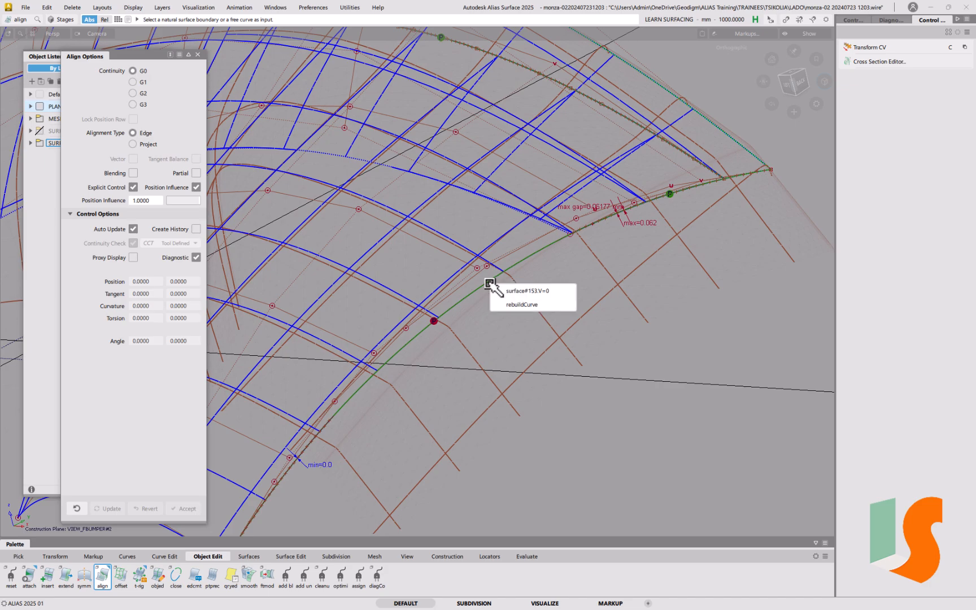
click(504, 291)
click(496, 281)
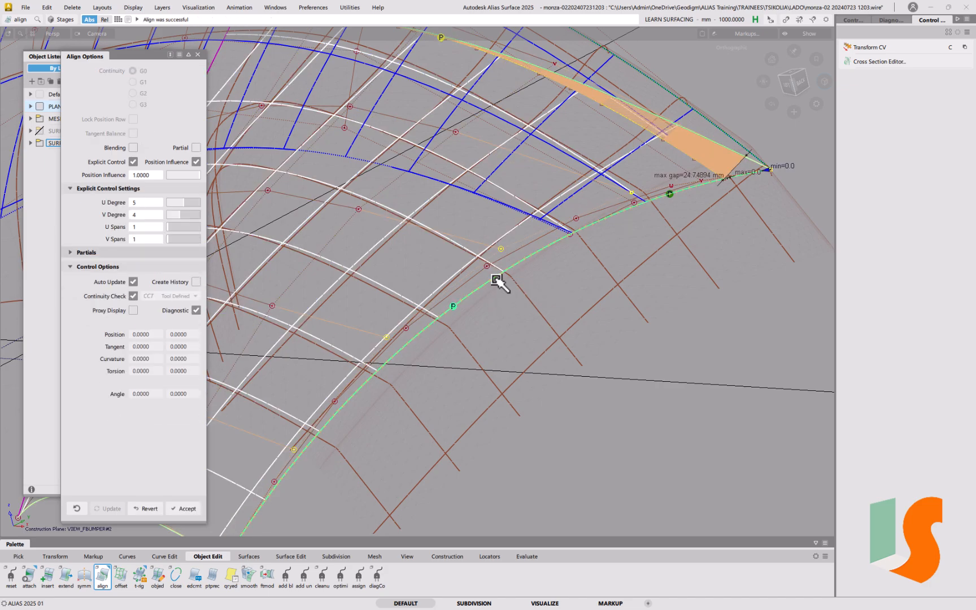
click(195, 148)
alt+shift+drag(510, 189, 502, 260)
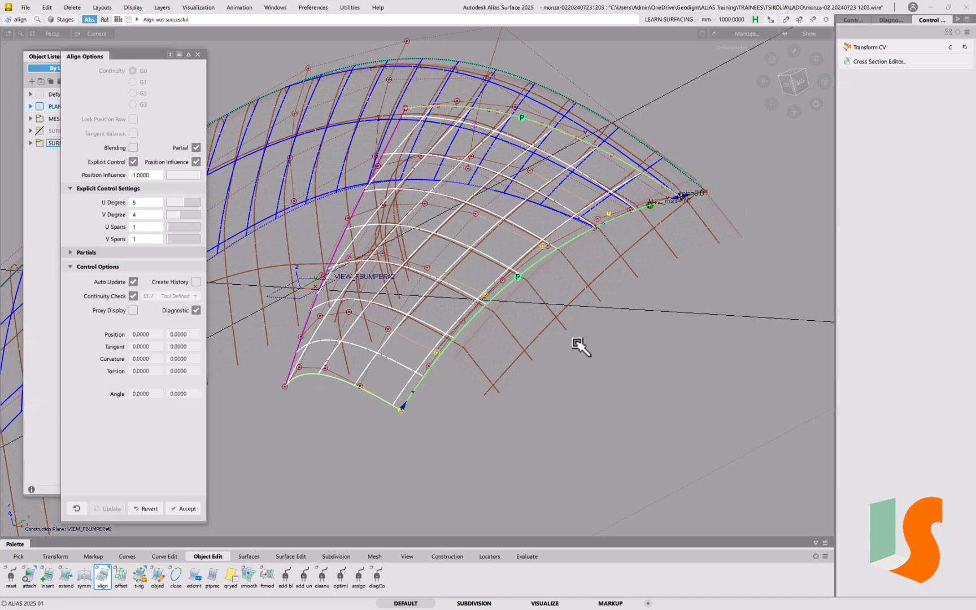
click(580, 276)
Move the inner control points of the corner surface's third row from the lower end along Z to fit the scan sections.
alt+shift+drag(494, 203, 553, 245)
key(c)
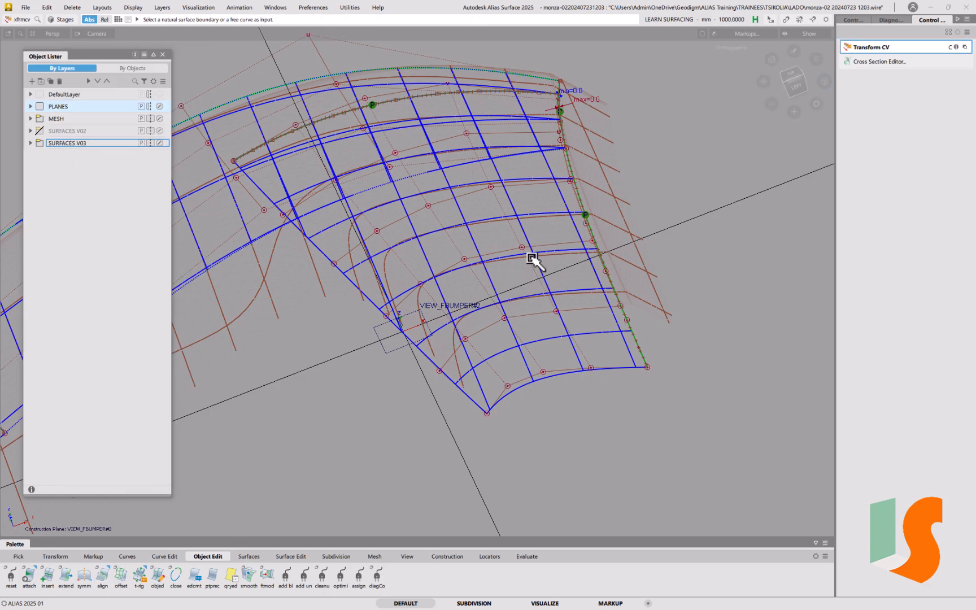
key(c)
alt+shift+drag(543, 248, 510, 276)
click(496, 272)
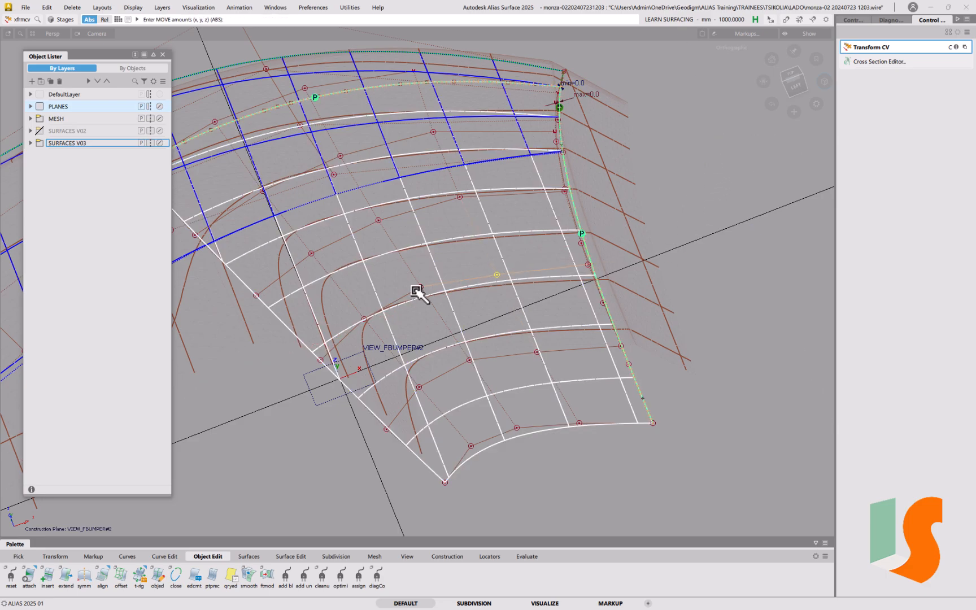
drag(708, 289, 480, 322)
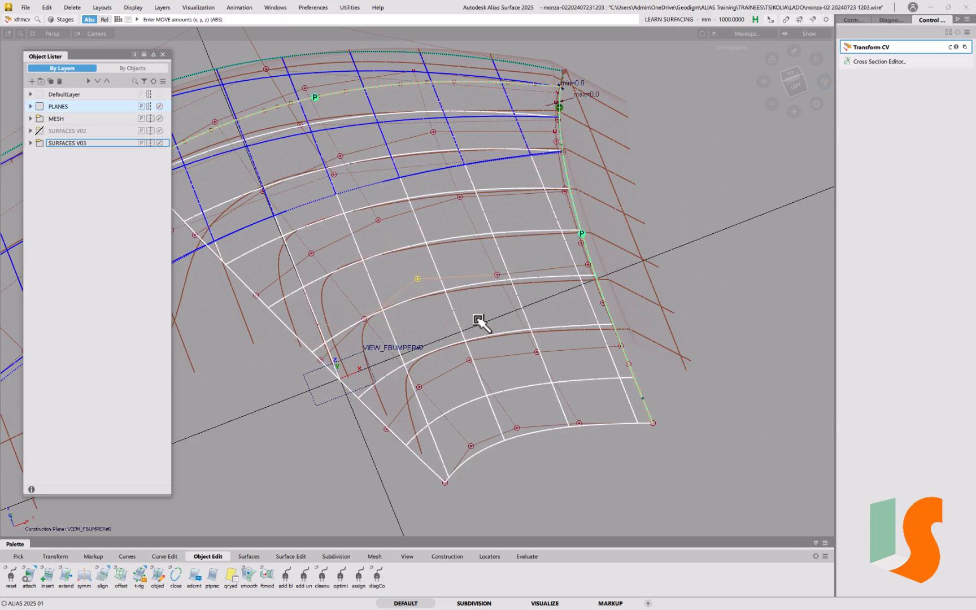
click(364, 318)
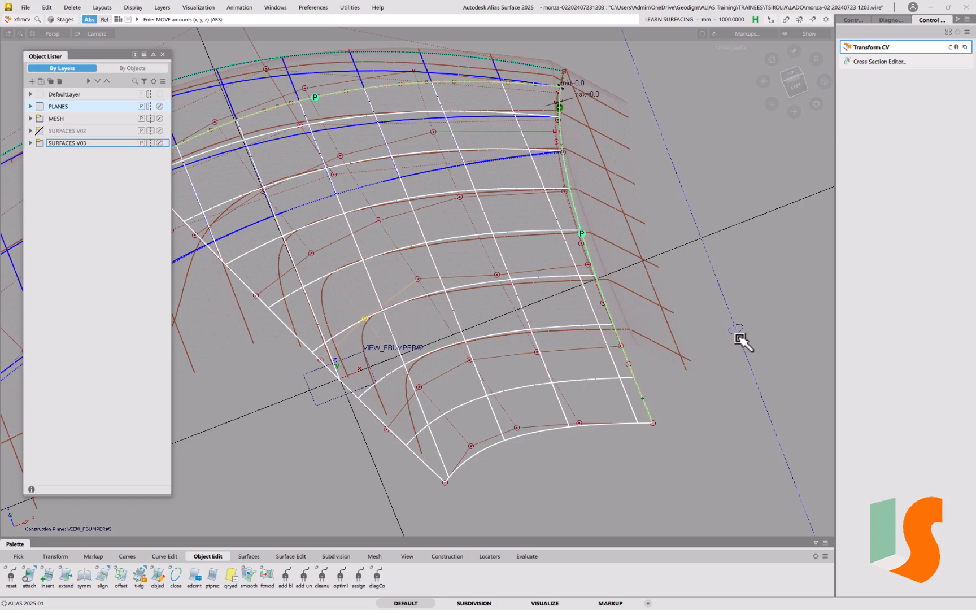
right_drag(733, 330, 732, 326)
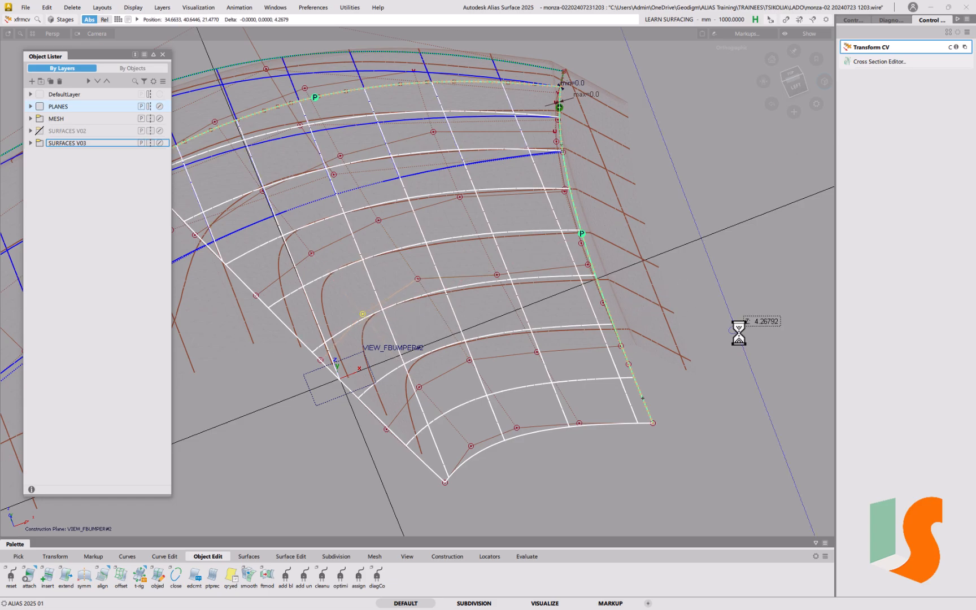
click(418, 279)
right_drag(750, 263, 741, 271)
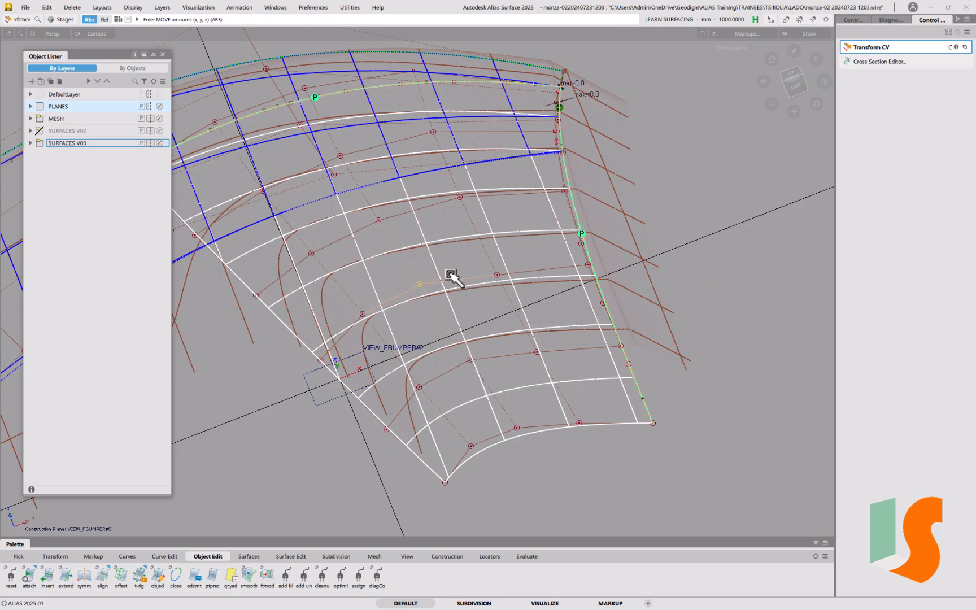
click(362, 314)
right_drag(745, 309, 764, 263)
Fine-tune the inner control points of the corner surface's middle and upper rows nearest the side edge along Z.
click(496, 275)
click(419, 285)
click(460, 199)
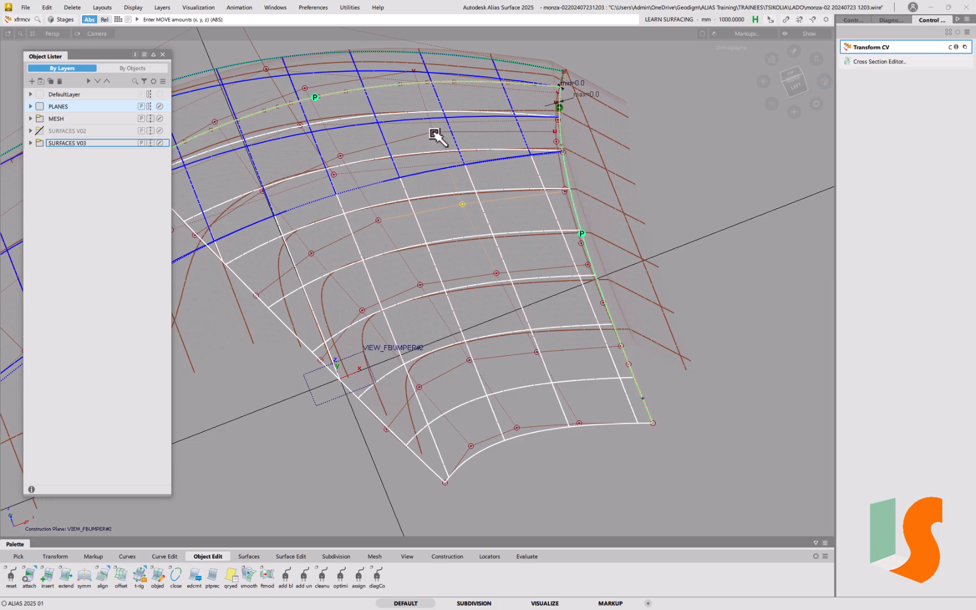
right_drag(706, 139, 703, 152)
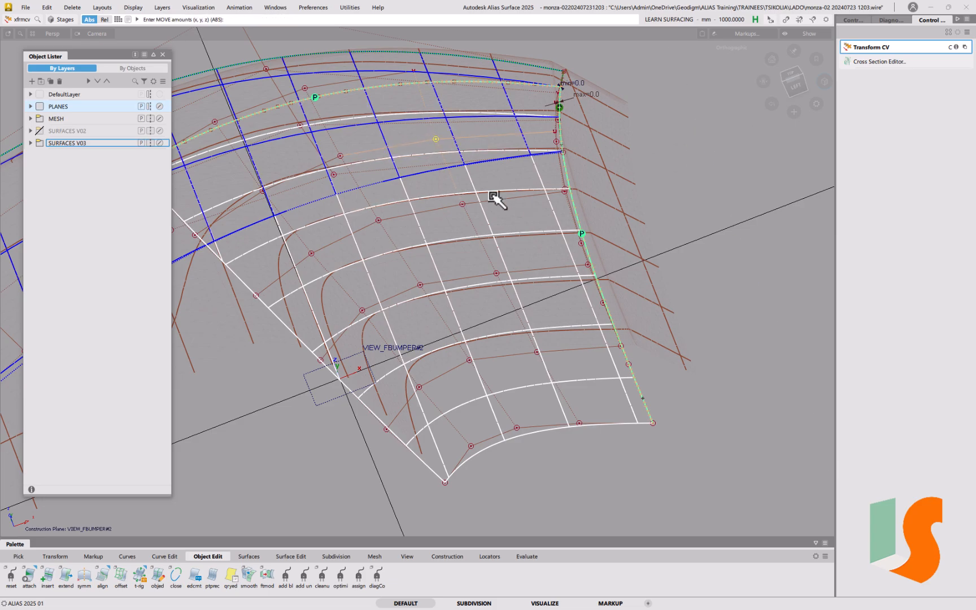
click(463, 207)
right_drag(694, 157, 690, 157)
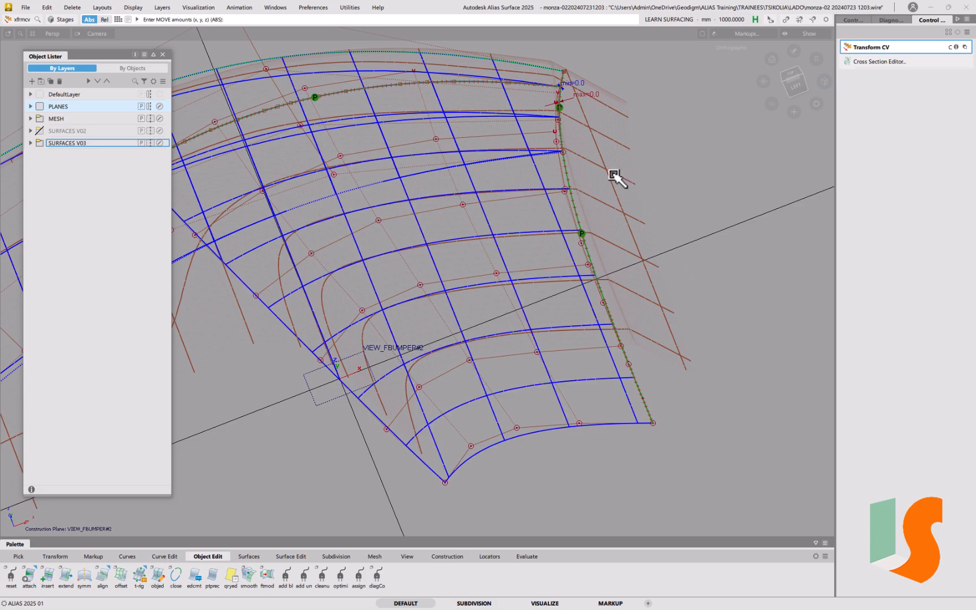
Inspect the reshaped corner surface from several angles and pick one of its lengthwise hulls.
alt+shift+drag(621, 183, 627, 270)
alt+shift+drag(558, 251, 499, 284)
alt+shift+drag(505, 209, 395, 168)
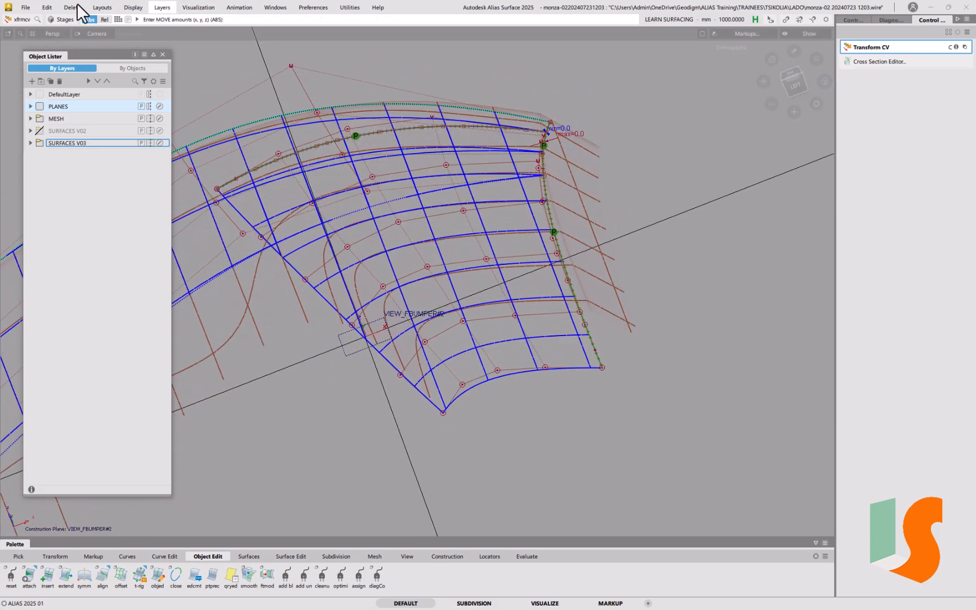
alt+shift+drag(459, 282, 498, 248)
click(483, 259)
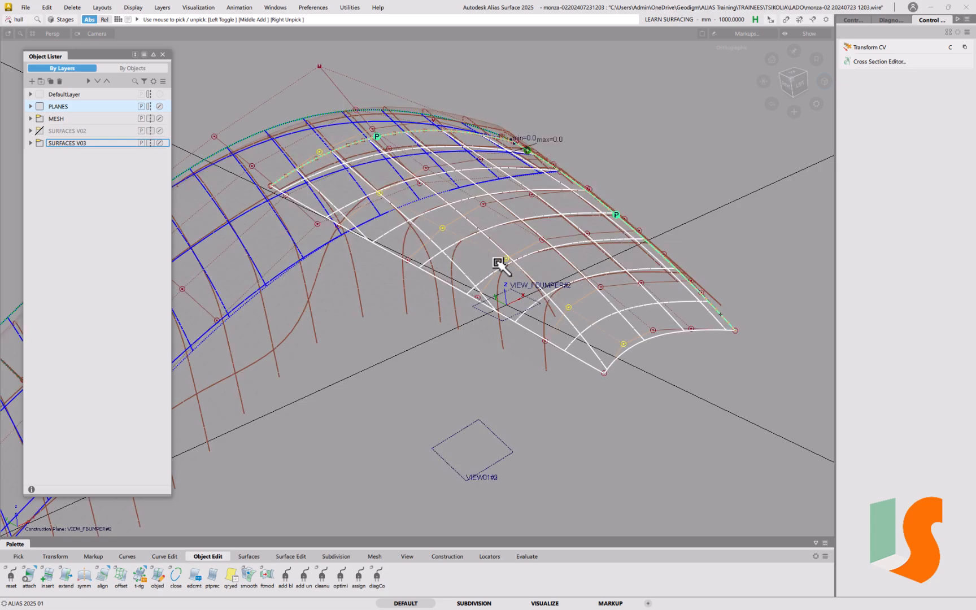
Pick the whole corner surface, isolate it by hiding everything else, and clear all cross sections.
ctrl+shift+drag(597, 290, 594, 263)
ctrl+shift+click(541, 277)
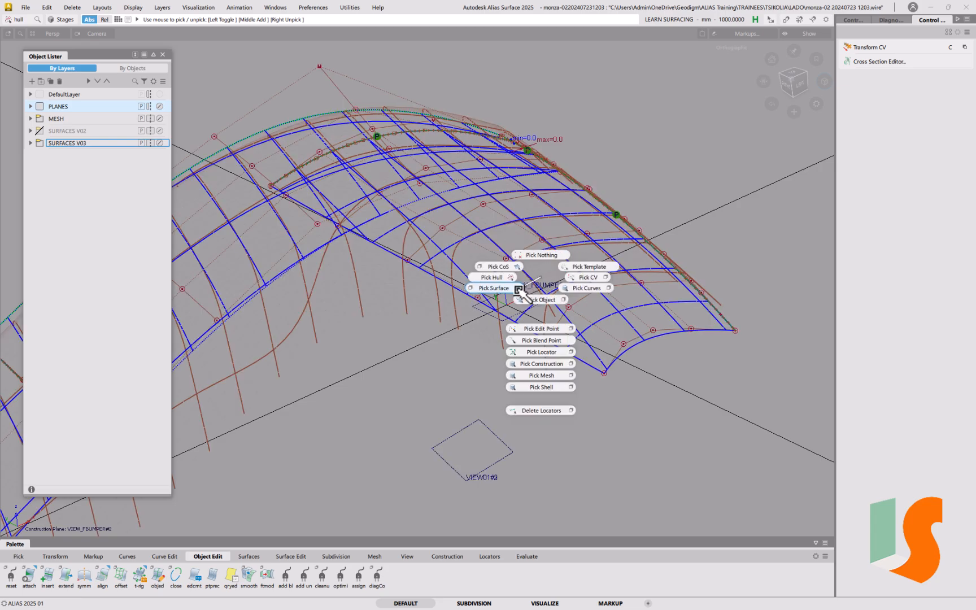
click(516, 288)
click(511, 322)
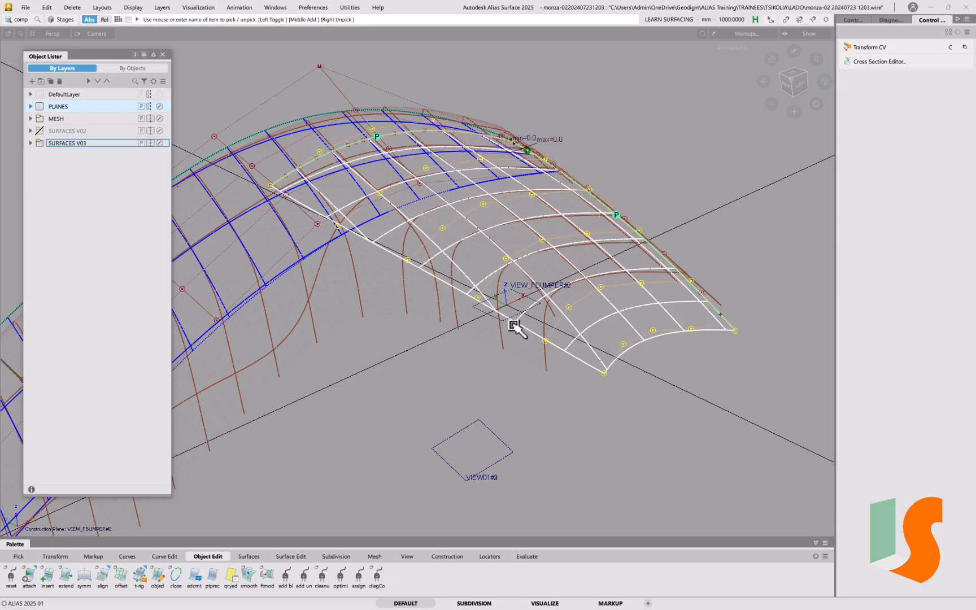
key(alt+h)
alt+shift+middle_drag(536, 293, 458, 303)
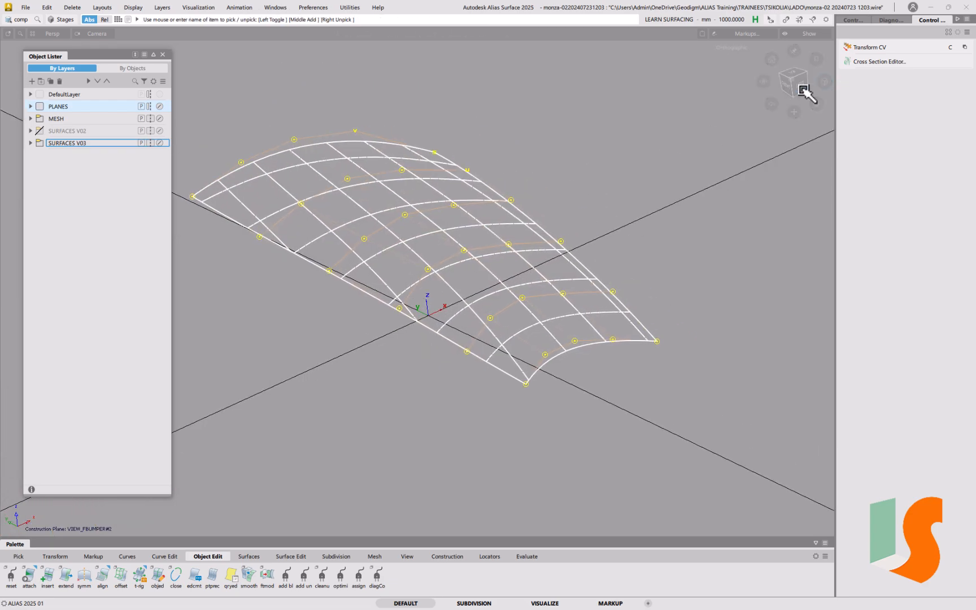
click(884, 63)
click(822, 238)
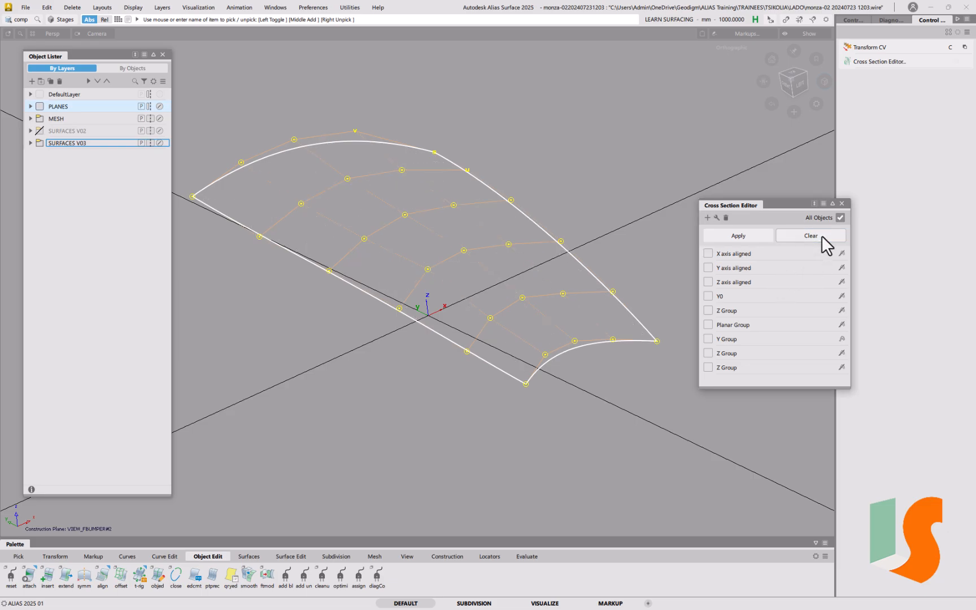
Examine the flow of the isolated corner surface's control point rows from above and from the front.
click(793, 71)
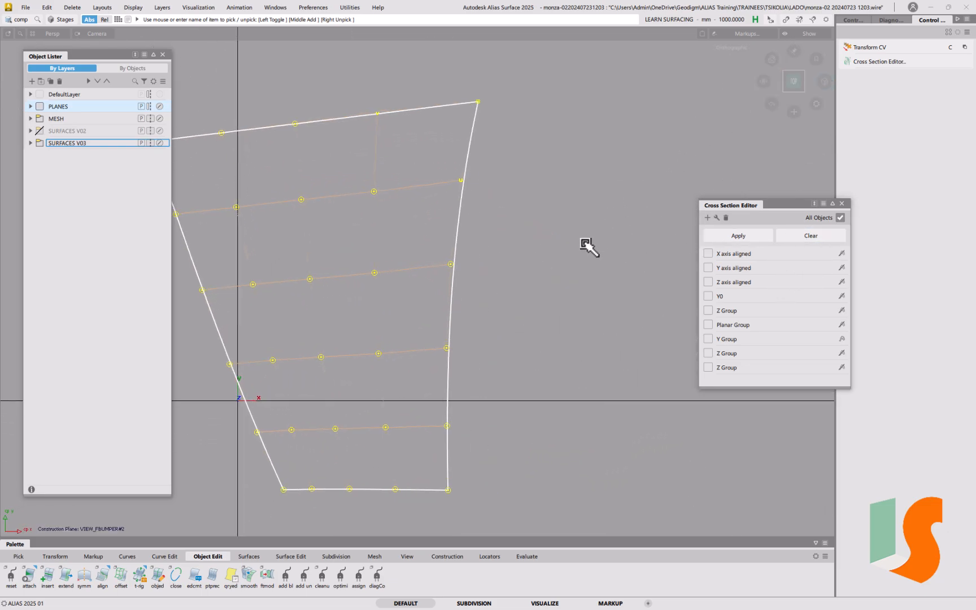
click(781, 85)
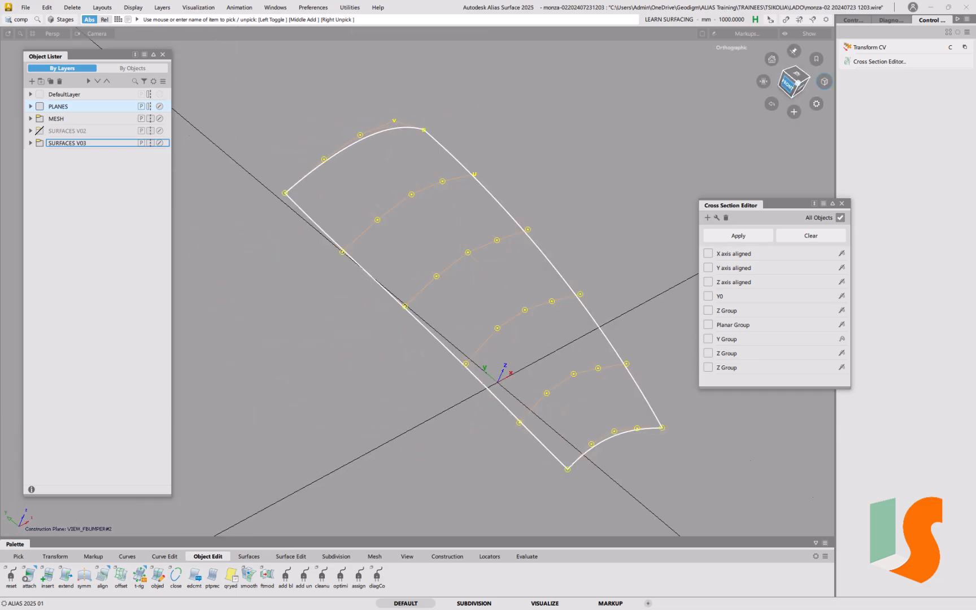
alt+shift+middle_drag(649, 137, 504, 132)
alt+shift+drag(503, 132, 465, 258)
alt+shift+right_drag(464, 259, 462, 236)
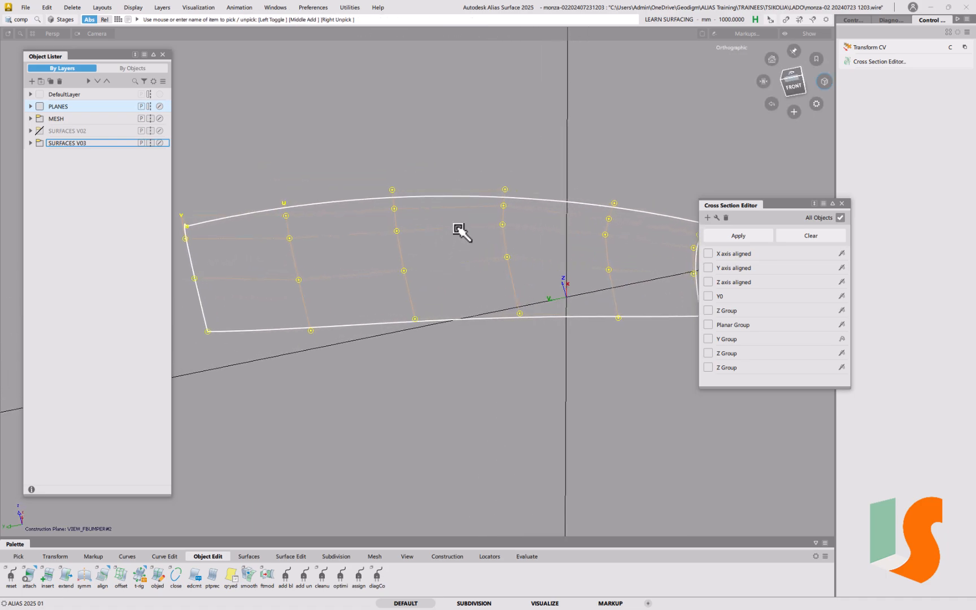
Bring back the hidden geometry and display X axis aligned cross sections on all objects to compare surface and scan.
click(841, 203)
mouse_move(567, 372)
alt+shift+mouse_down()
mouse_move(571, 345)
mouse_move(678, 364)
mouse_move(644, 362)
alt+shift+mouse_up()
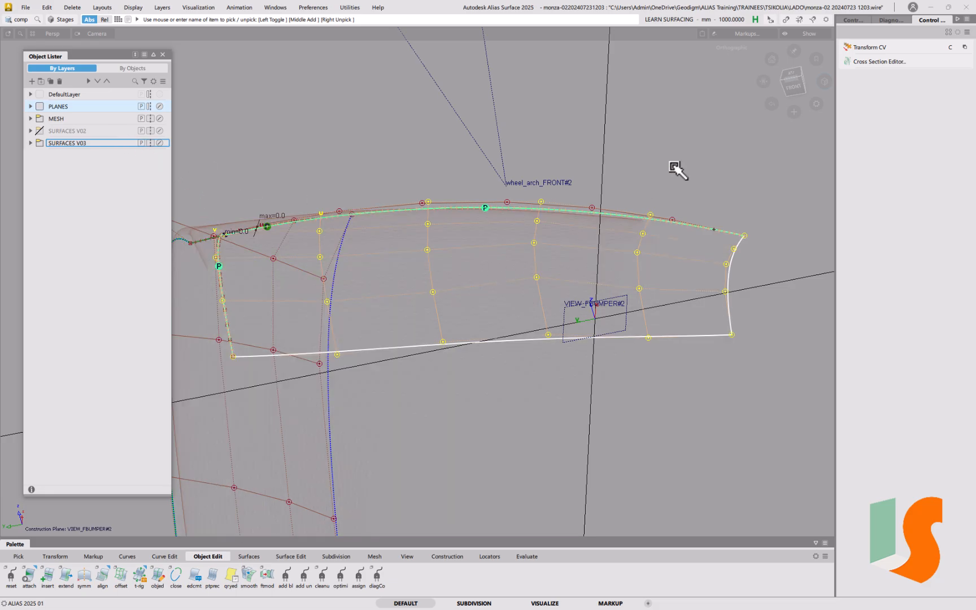
click(851, 60)
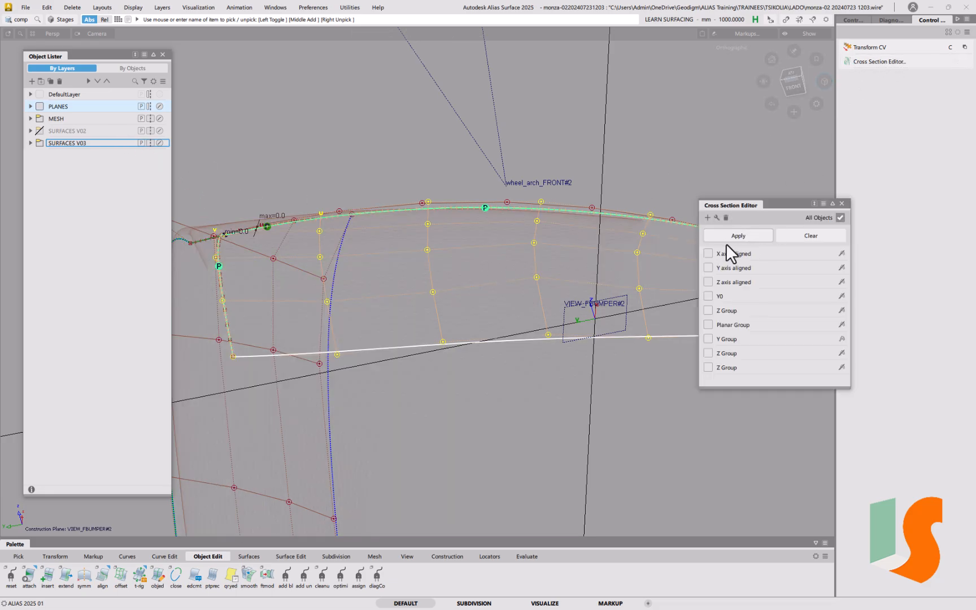
click(708, 253)
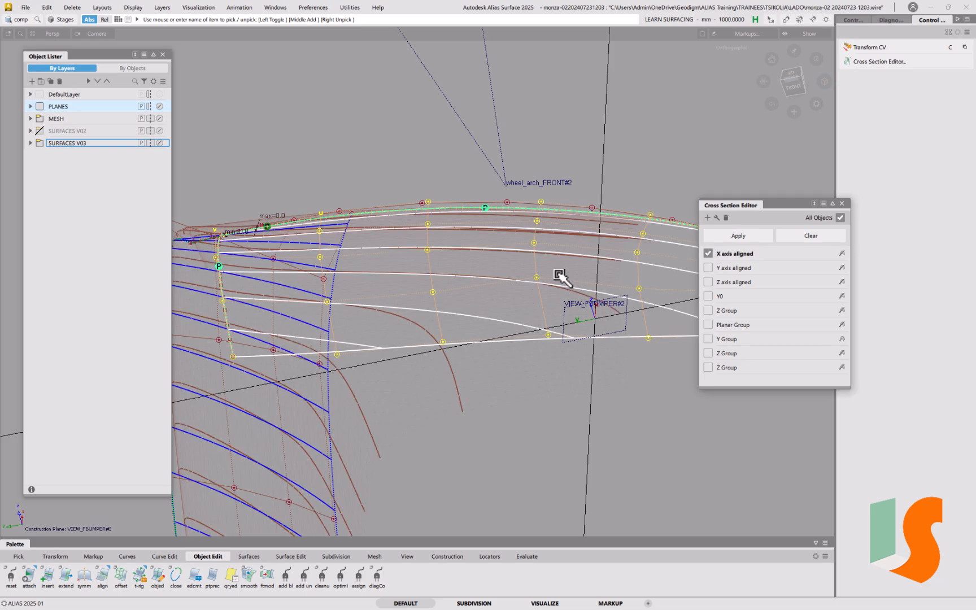
alt+shift+middle_drag(492, 268, 523, 244)
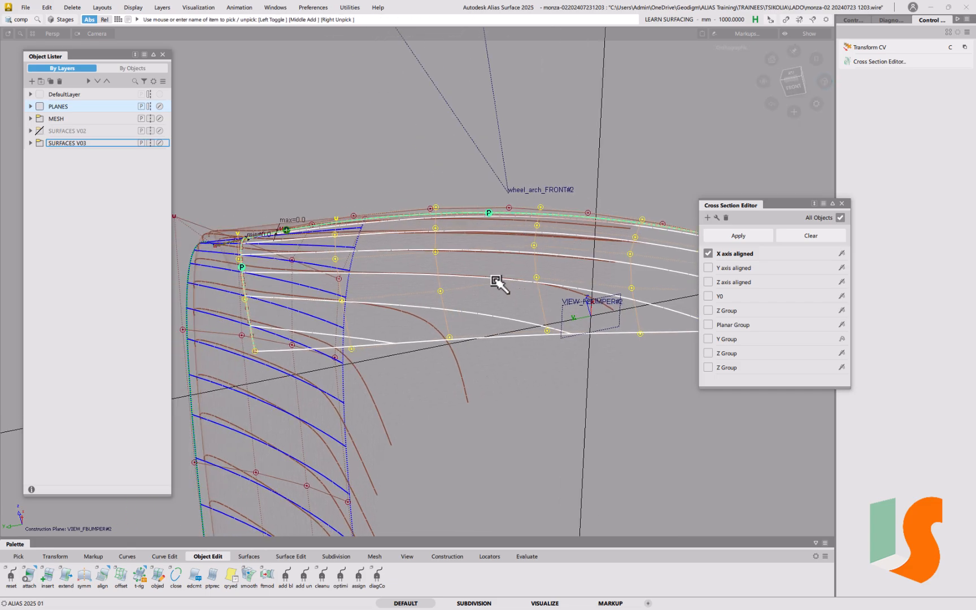
alt+shift+drag(478, 253, 480, 257)
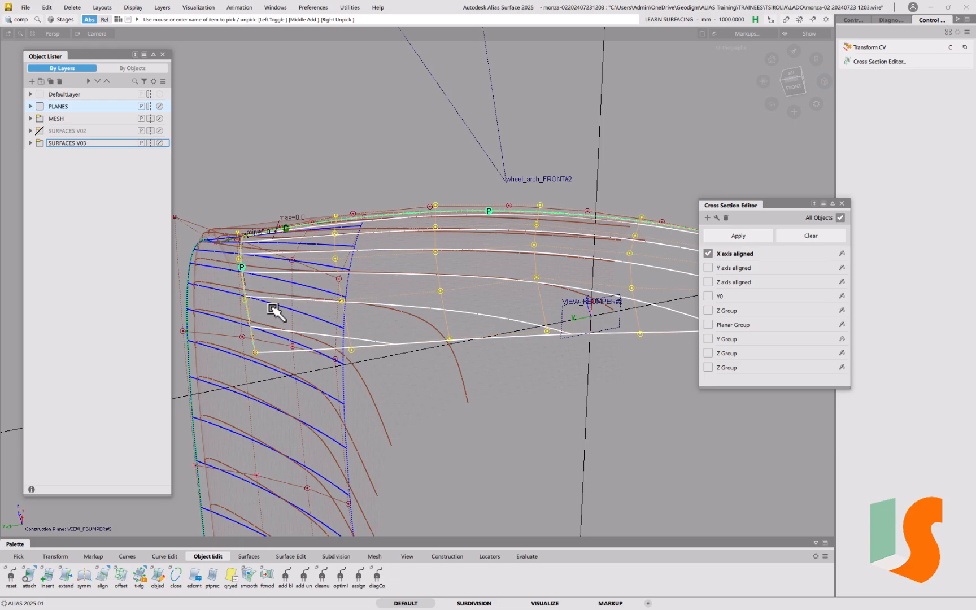
alt+shift+middle_drag(491, 305, 409, 305)
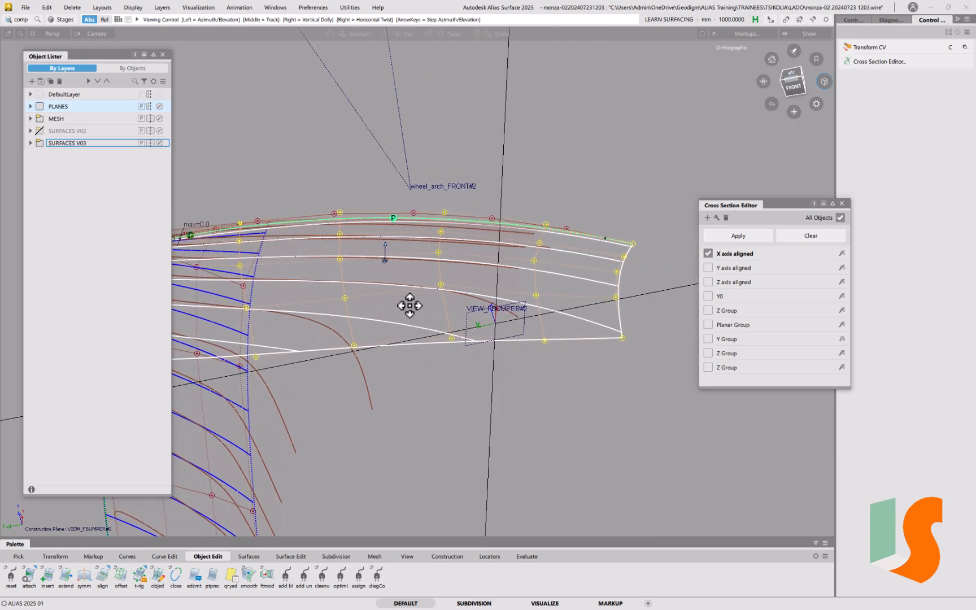
alt+shift+middle_drag(266, 274, 320, 298)
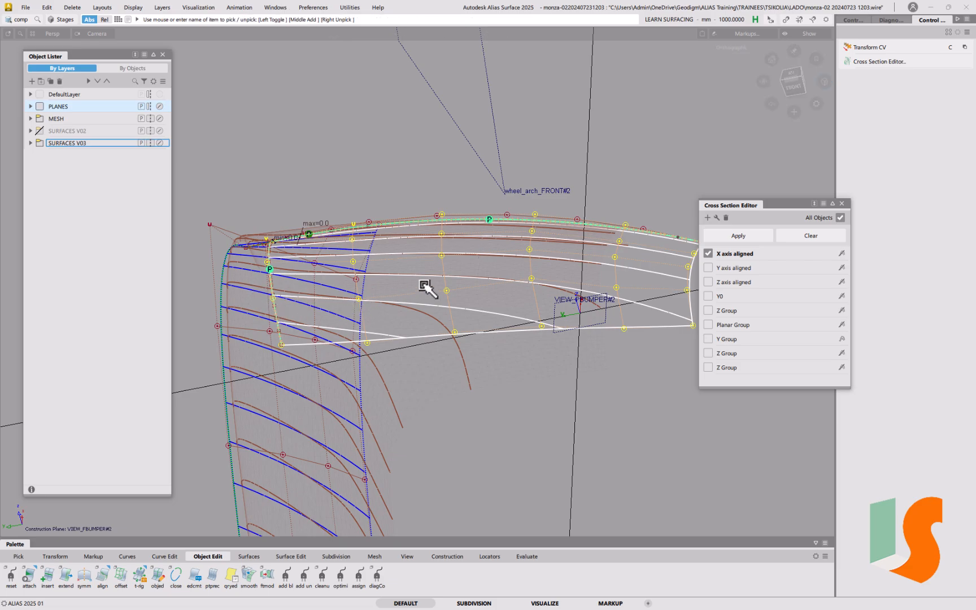
Turn off the X axis aligned cross sections, isolate the picked corner surface, close the Cross Section Editor and unpick the surface.
click(708, 253)
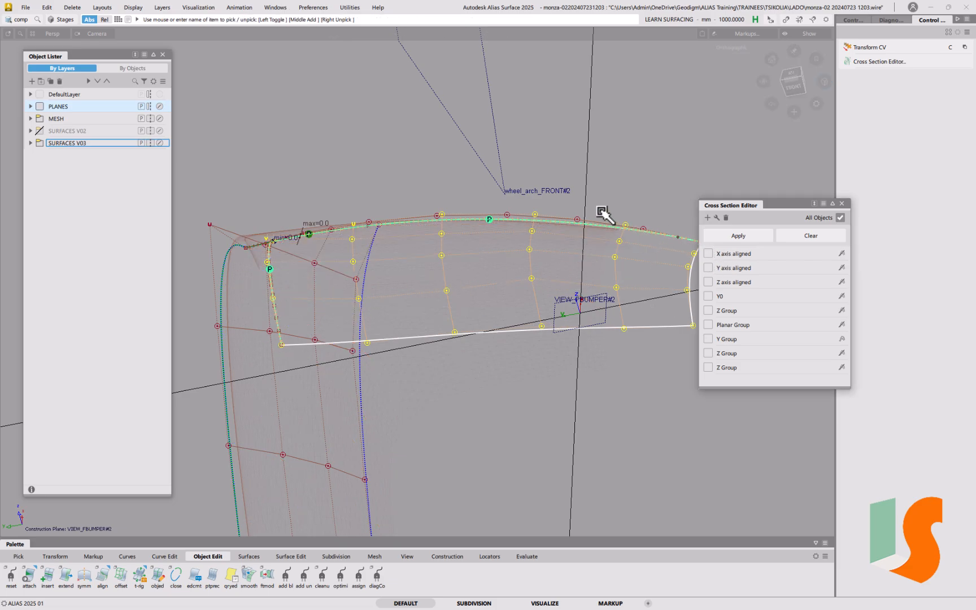
key(alt+h)
alt+shift+middle_drag(584, 207, 542, 216)
alt+shift+right_drag(542, 216, 542, 209)
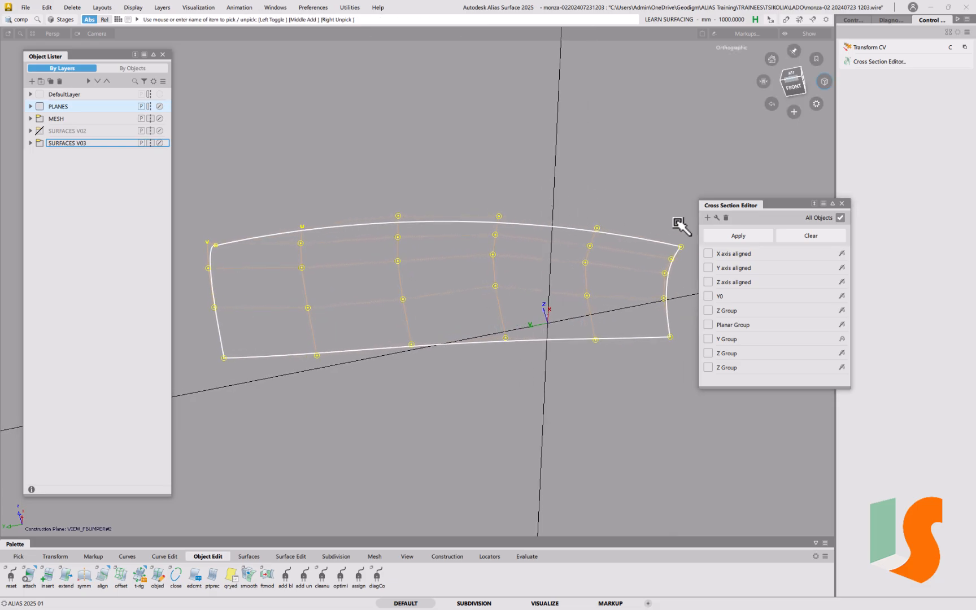
click(843, 204)
alt+shift+right_drag(709, 373, 701, 352)
alt+shift+middle_drag(702, 353, 695, 329)
click(653, 371)
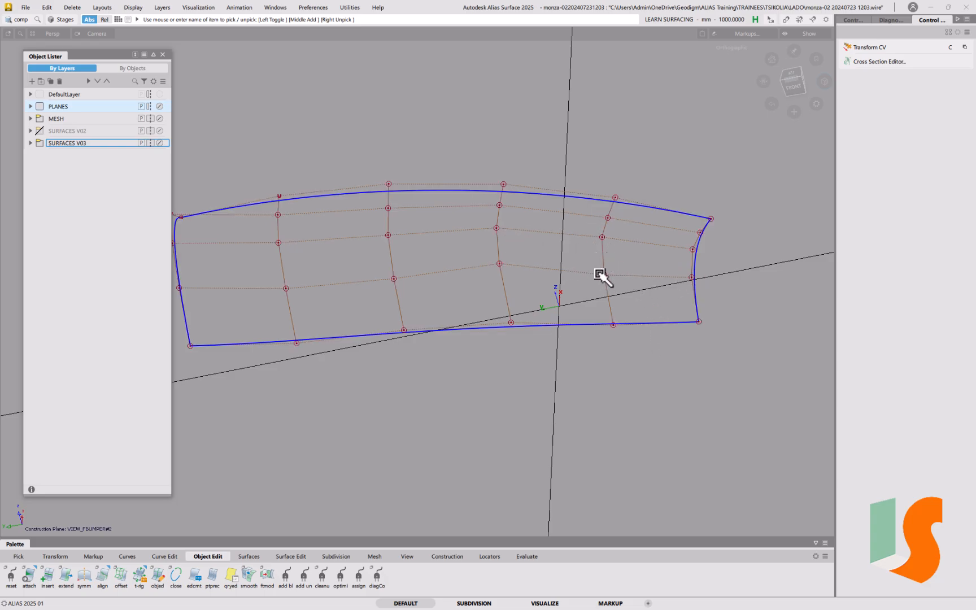
Use Transform CV to slightly shift two neighbouring interior control points in the column beside the surface's short end, evening the row flow.
key(c)
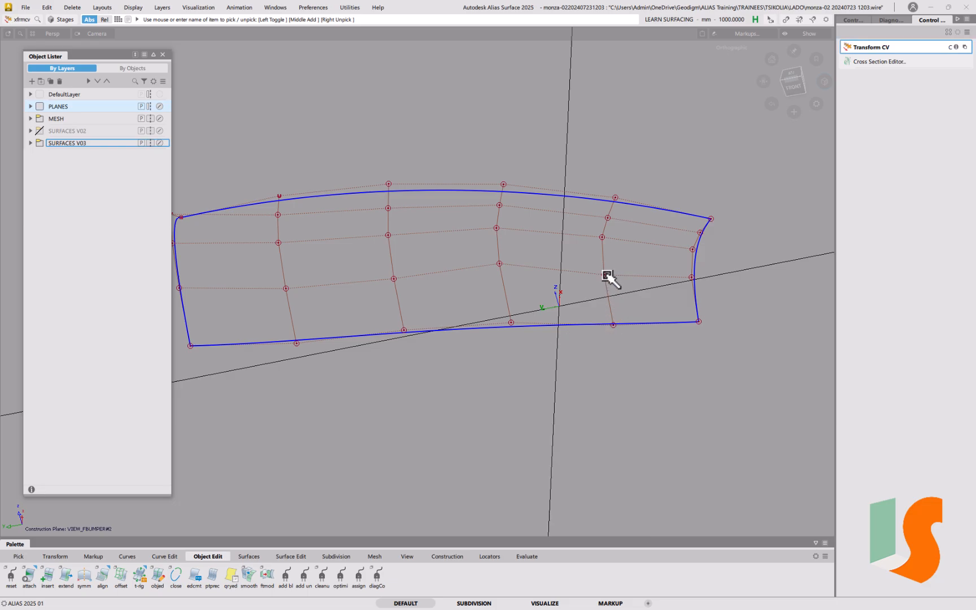
click(602, 275)
right_drag(621, 387, 618, 382)
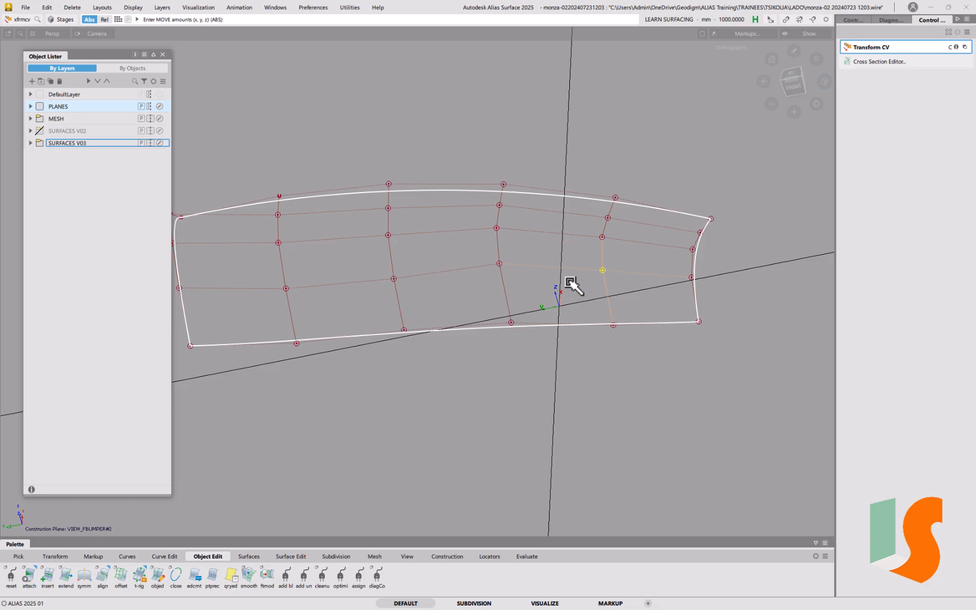
click(602, 238)
right_drag(658, 138, 658, 138)
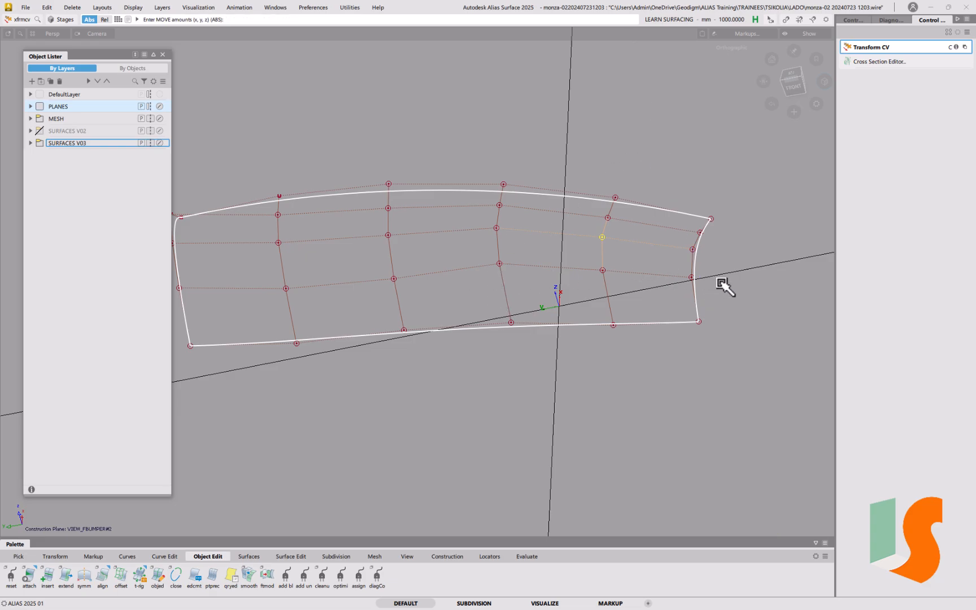
Examine the isolated corner surface's control point rows in the front, left and back views.
alt+shift+drag(368, 229, 369, 250)
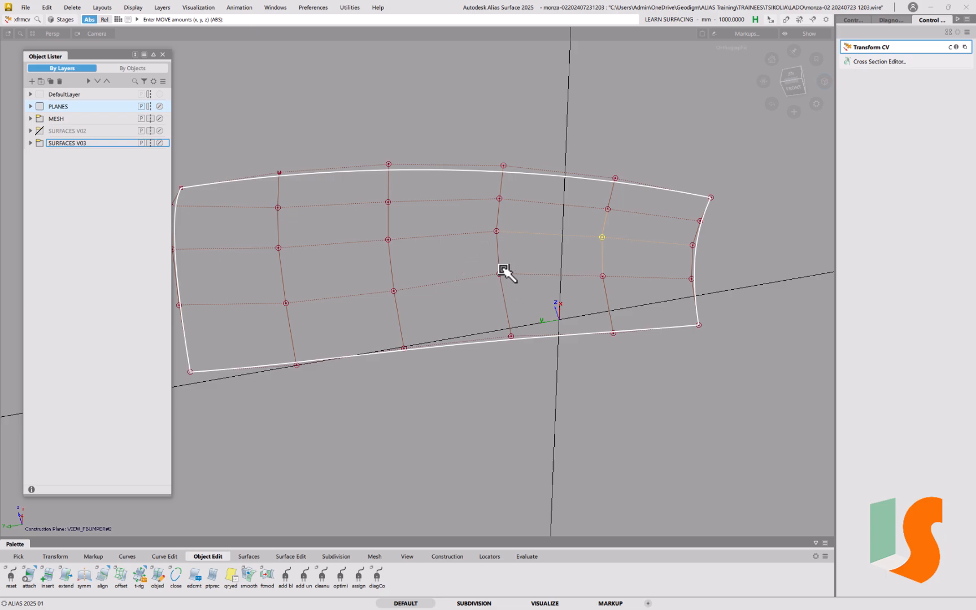
alt+shift+drag(488, 283, 477, 257)
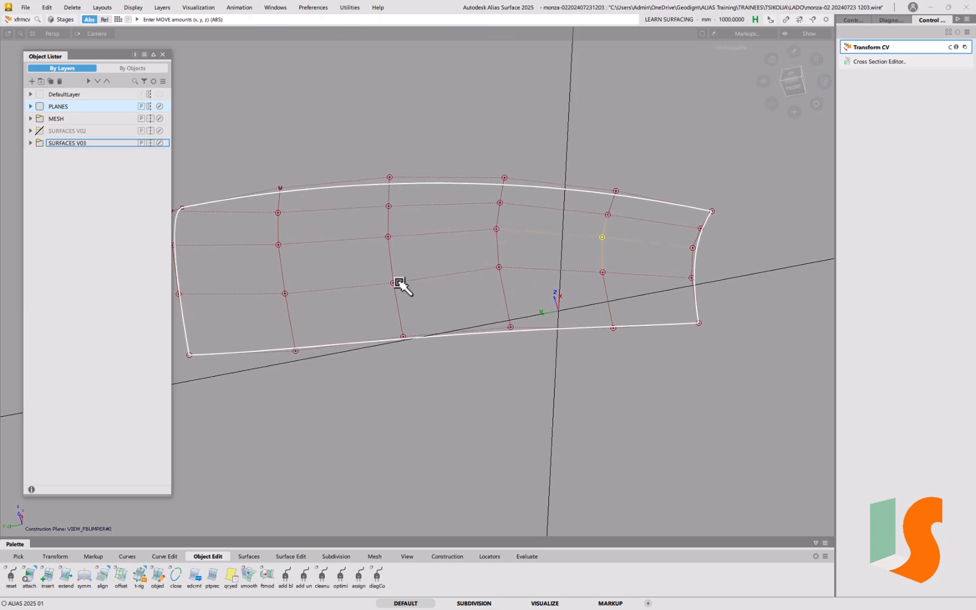
click(799, 85)
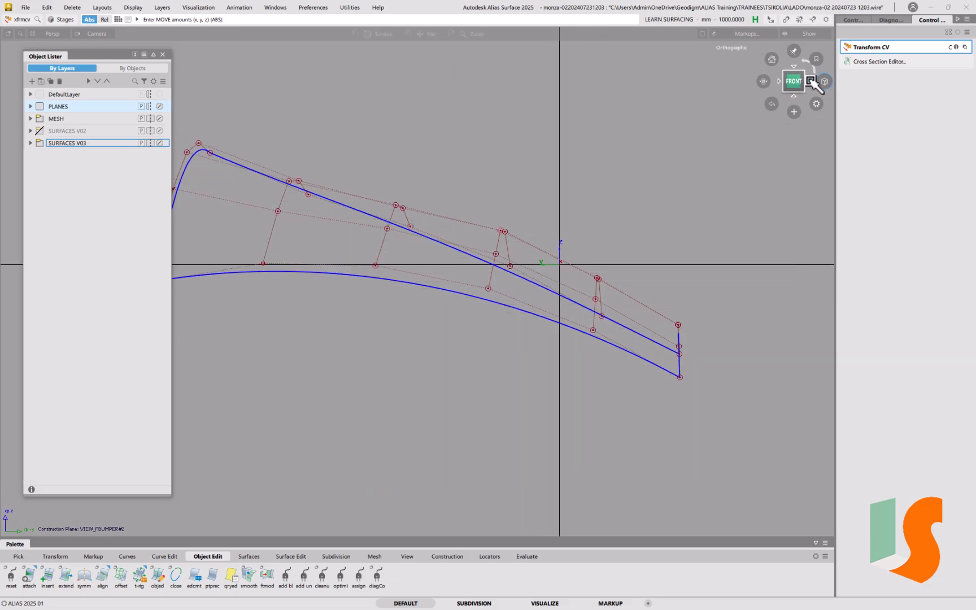
click(811, 80)
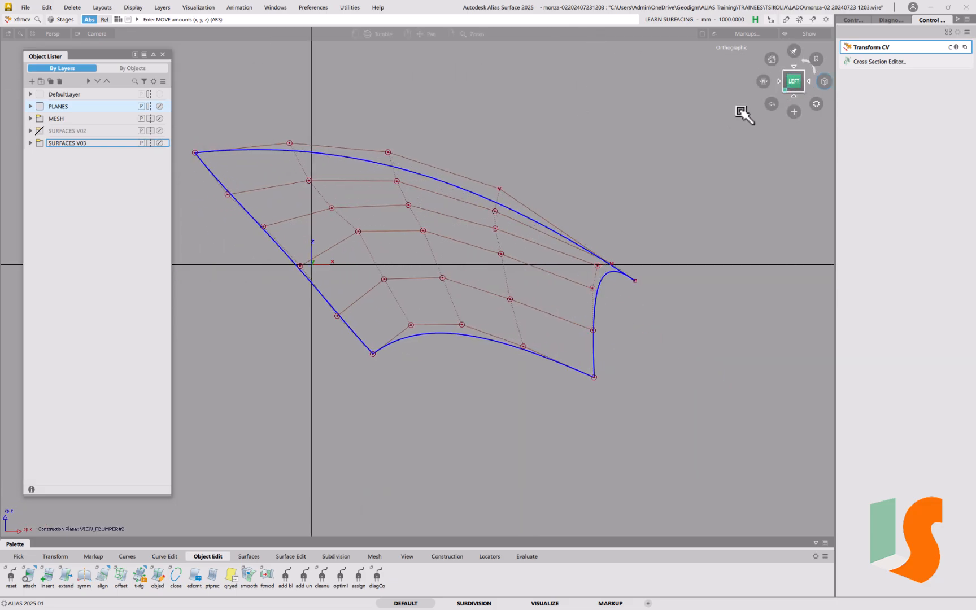
click(811, 82)
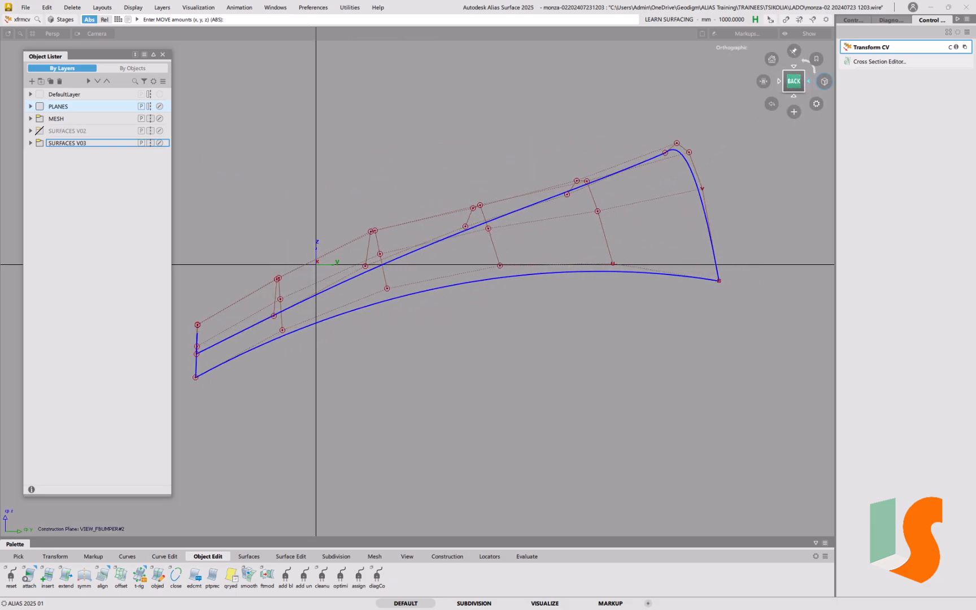
mouse_move(566, 194)
alt+shift+mouse_down()
mouse_move(572, 294)
mouse_move(584, 131)
mouse_move(523, 222)
mouse_move(695, 244)
mouse_move(653, 251)
mouse_move(538, 240)
mouse_move(687, 268)
mouse_move(512, 244)
mouse_move(496, 251)
mouse_move(675, 294)
alt+shift+mouse_up()
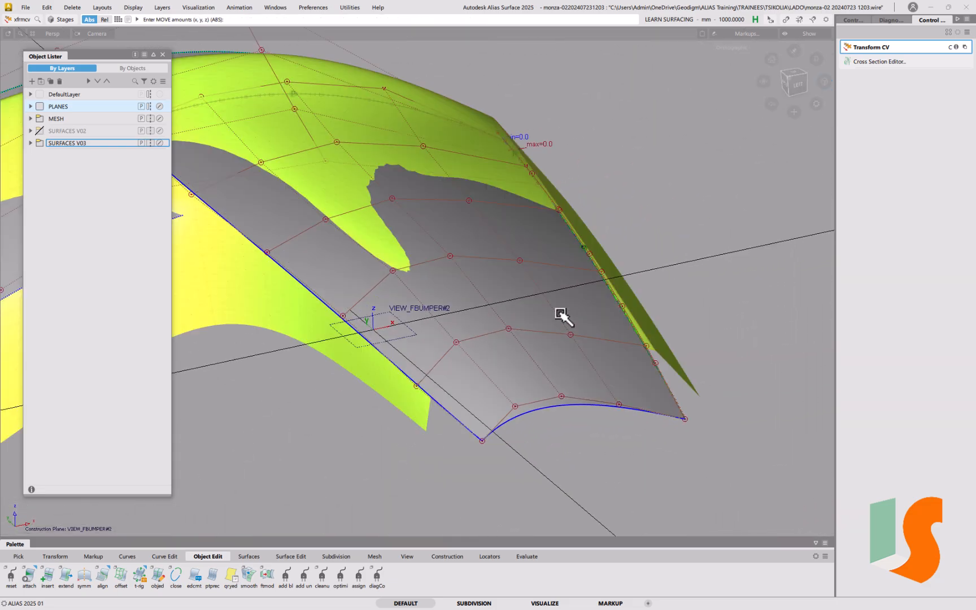
Compare the corner surface with the surrounding scan mesh from several angles, alternating between shaded and wireframe display.
alt+shift+drag(478, 232, 511, 310)
alt+shift+right_drag(511, 311, 533, 263)
alt+shift+middle_drag(532, 263, 550, 339)
key(F1)
key(F1)
key(F1)
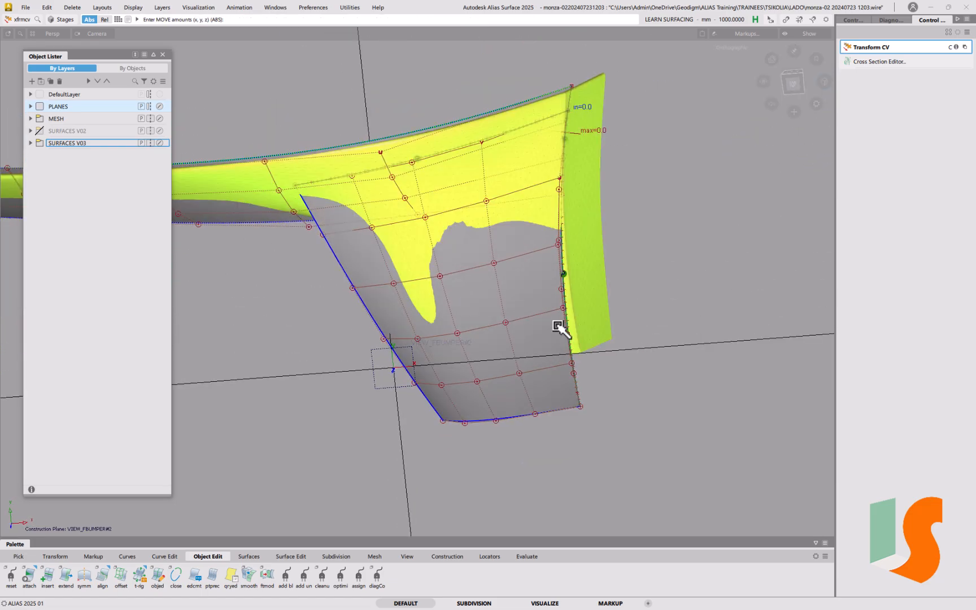
mouse_move(523, 229)
alt+shift+mouse_down()
mouse_move(536, 195)
mouse_move(526, 263)
mouse_move(580, 272)
mouse_move(557, 306)
mouse_move(622, 163)
alt+shift+mouse_up()
key(F1)
key(F1)
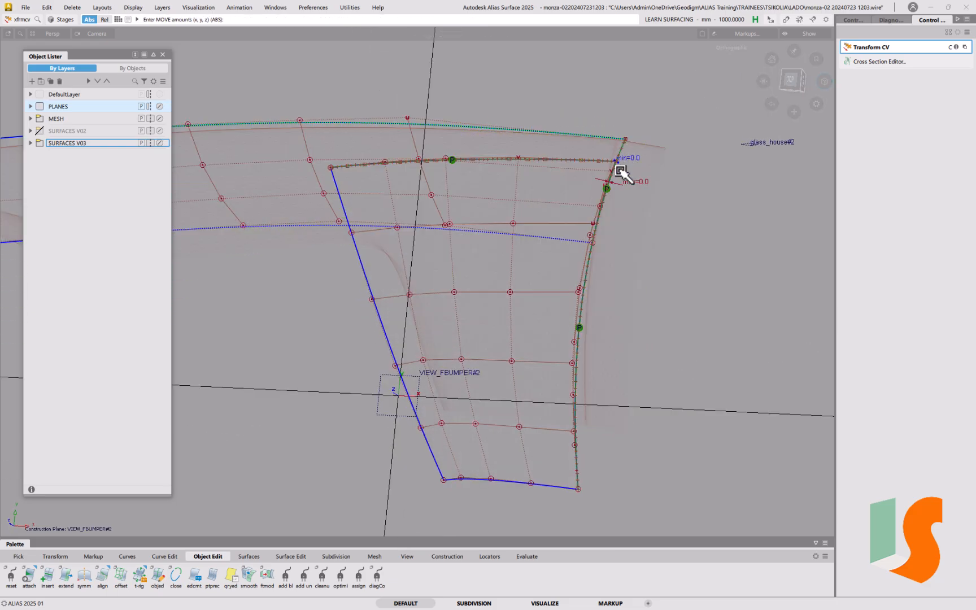
key(F1)
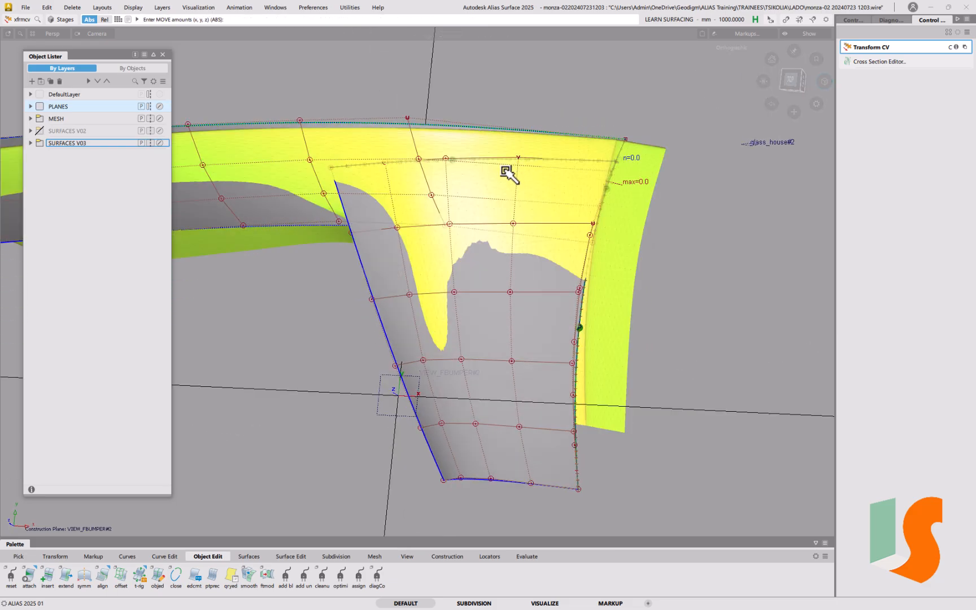
mouse_move(505, 180)
alt+shift+mouse_down()
mouse_move(451, 255)
mouse_move(468, 217)
mouse_move(534, 222)
mouse_move(447, 247)
mouse_move(464, 279)
alt+shift+mouse_up()
alt+shift+drag(342, 242, 484, 262)
alt+shift+middle_drag(484, 261, 474, 222)
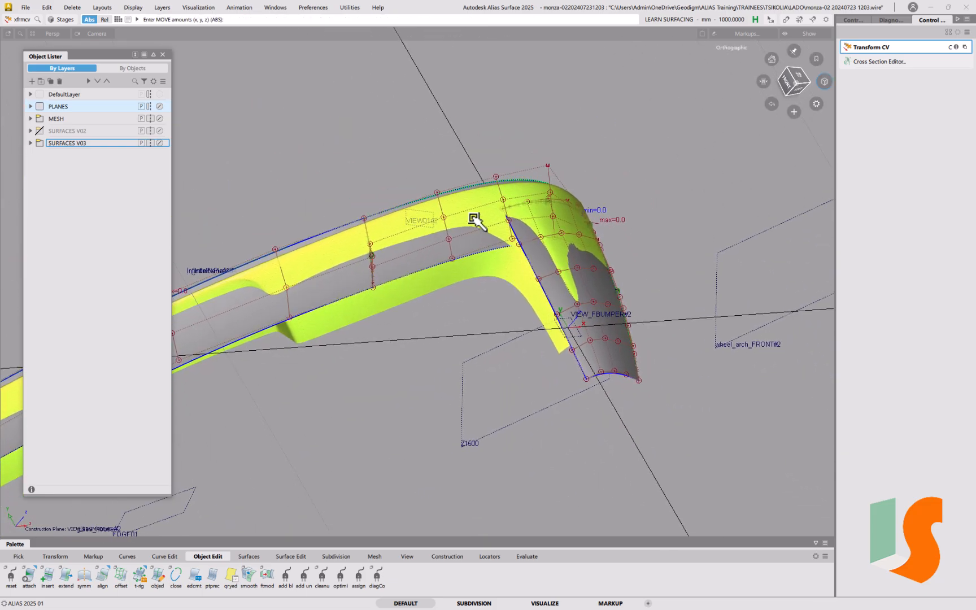